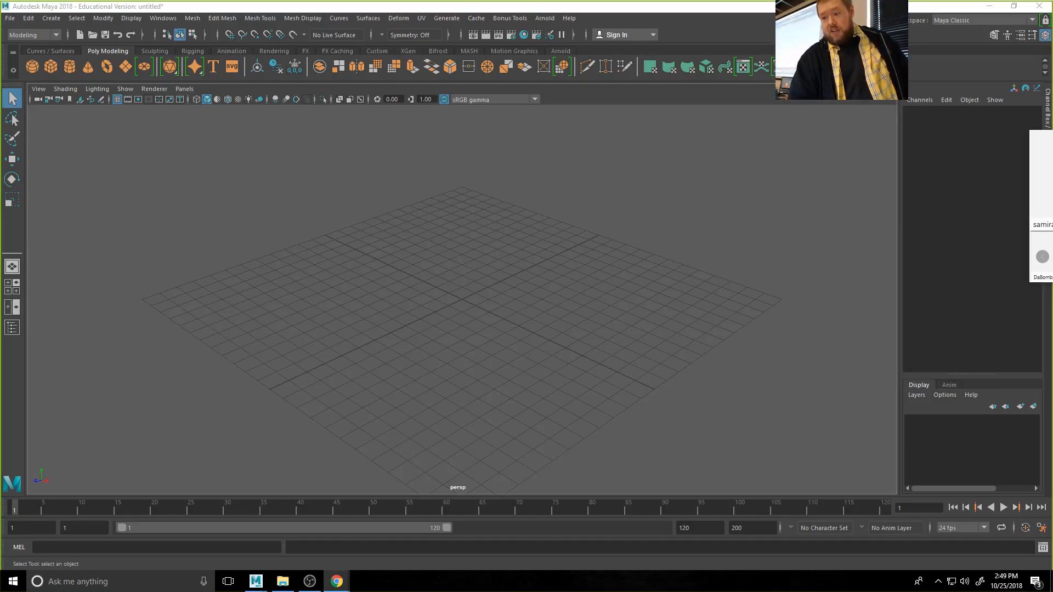
# - Switch to Chrome, search for "animation buffet" and open the Animation Buffet blog from the results
pyautogui.click(337, 581)
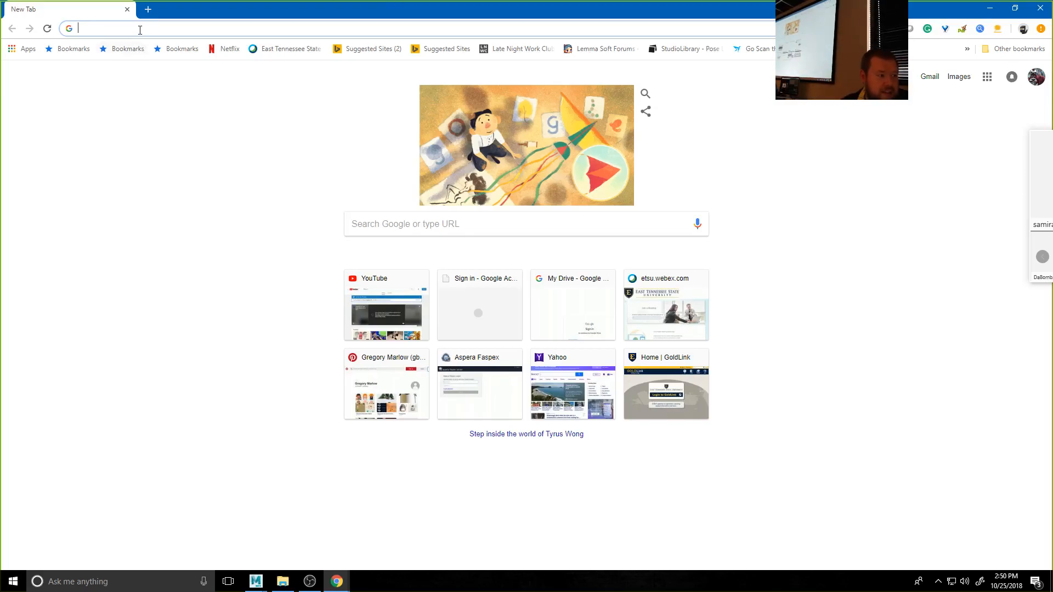
pyautogui.write('animation ')
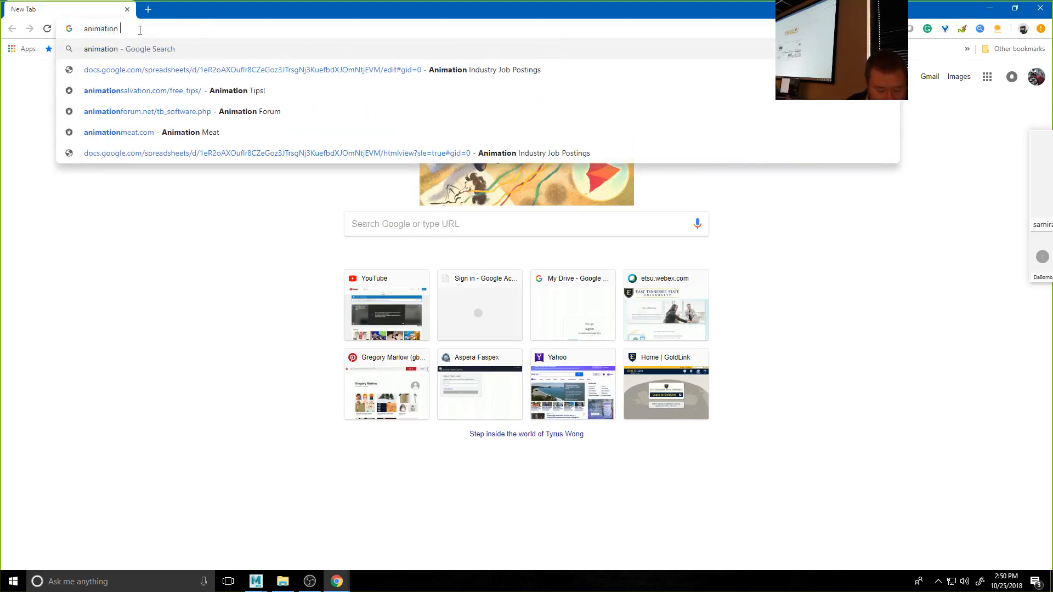
pyautogui.write('buffett')
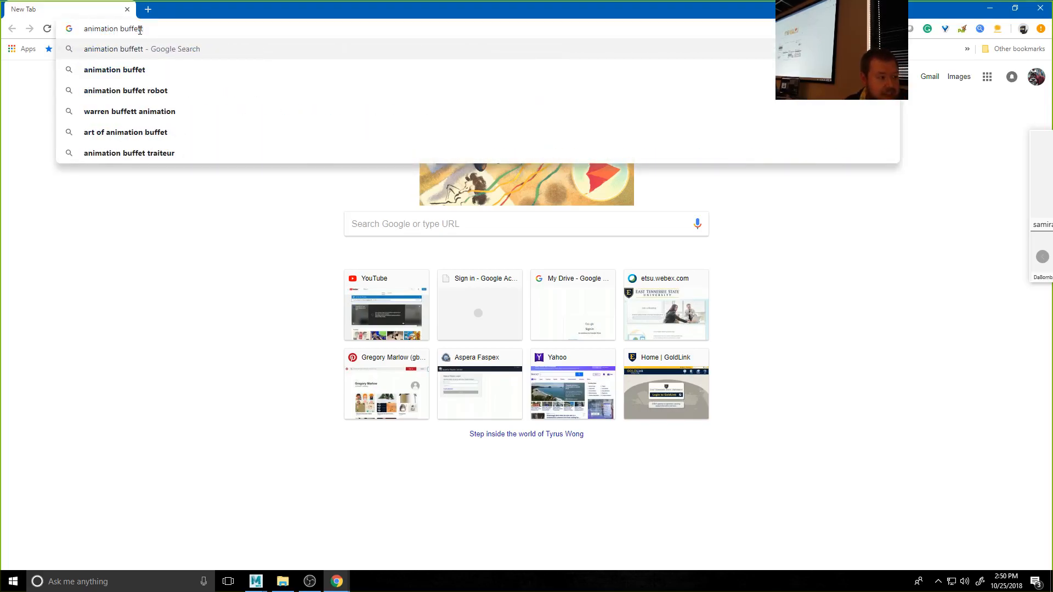
pyautogui.press('Down')
pyautogui.press('Return')
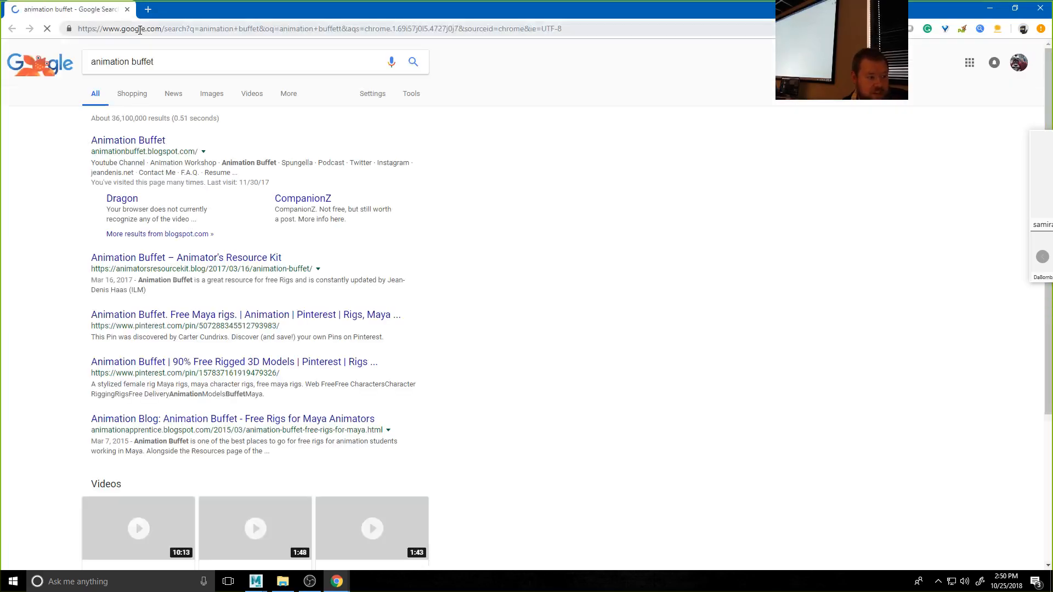
pyautogui.click(137, 143)
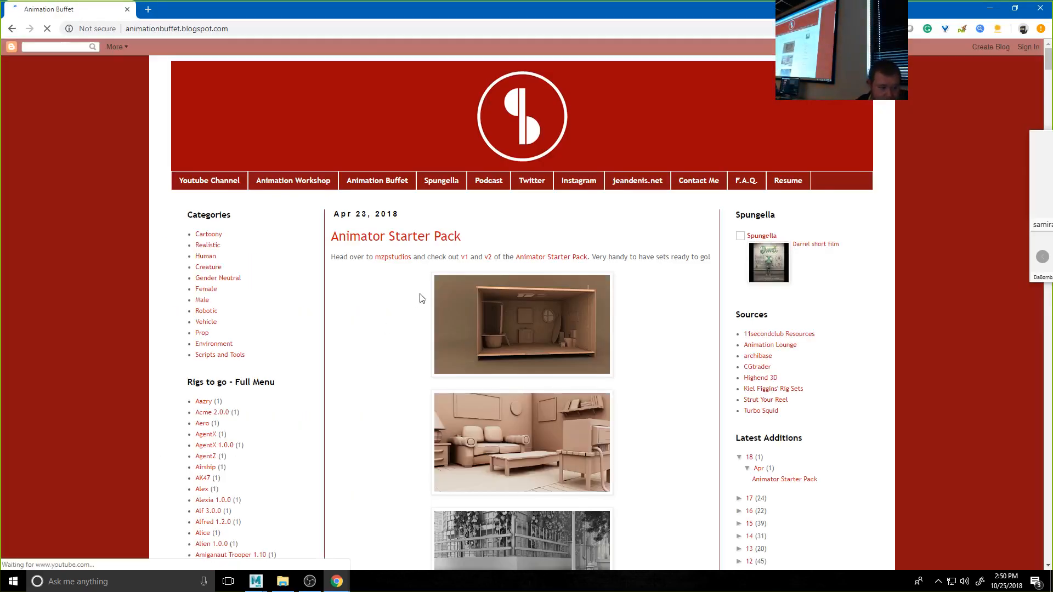
# - Browse the Animation Buffet blog's rig posts from the Animator Starter Pack down to the Hare rig
pyautogui.scroll(-4, 443, 303)
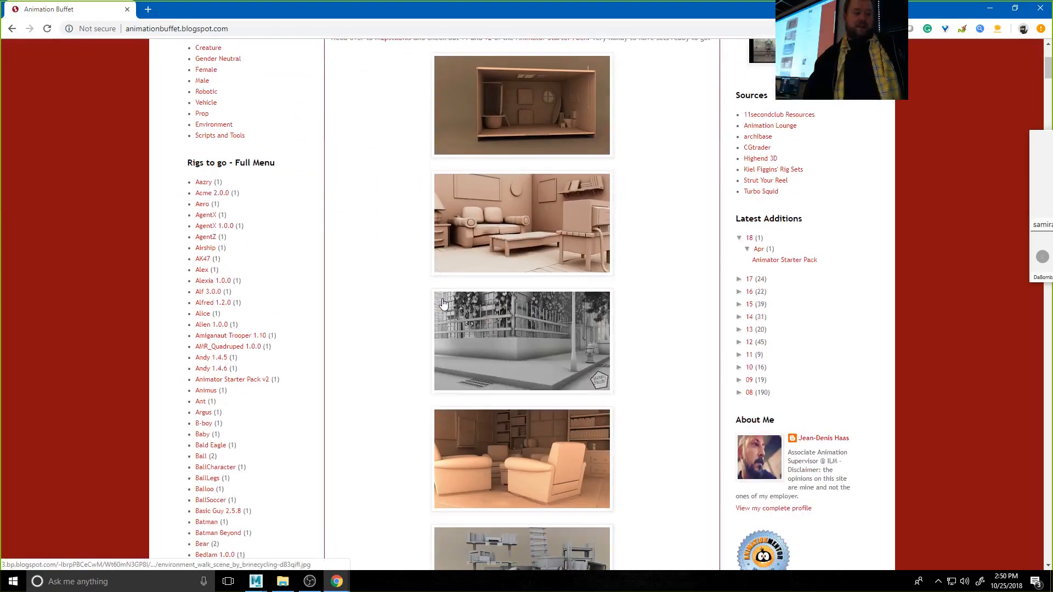
pyautogui.scroll(-20, 402, 289)
pyautogui.scroll(-20, 354, 378)
pyautogui.scroll(-20, 339, 438)
pyautogui.scroll(-20, 342, 422)
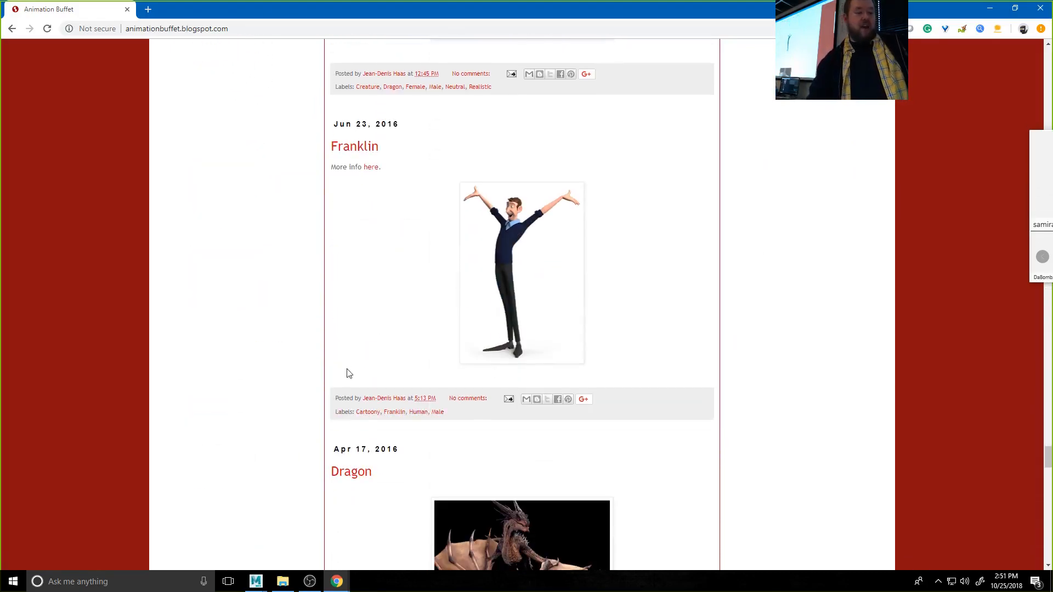
pyautogui.scroll(-10, 350, 374)
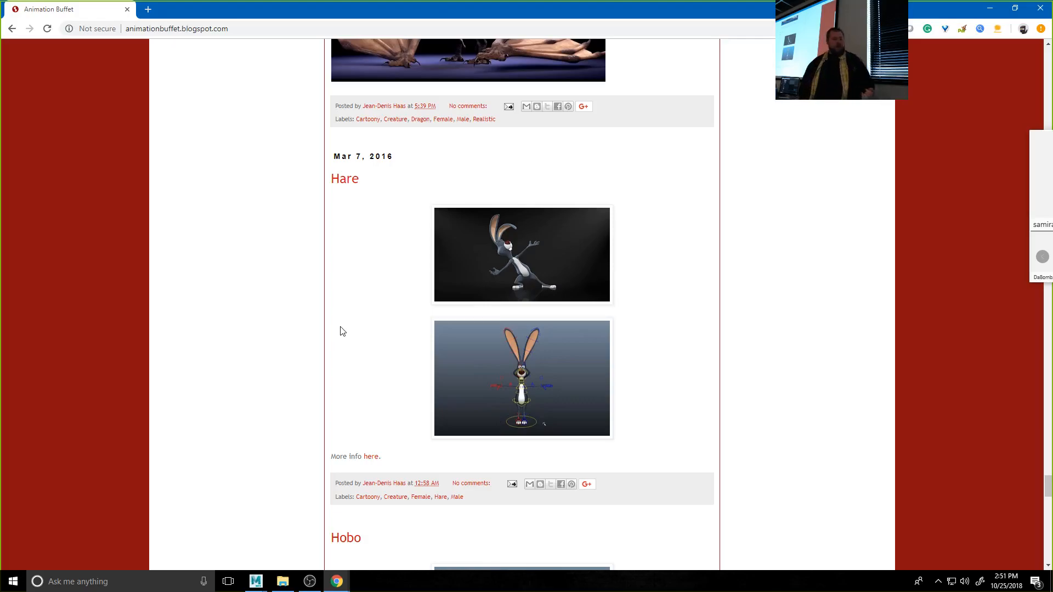
# - Open the Dragon post's more-info page on Gumroad, followed by the store page of the artist who made the rig
pyautogui.click(147, 10)
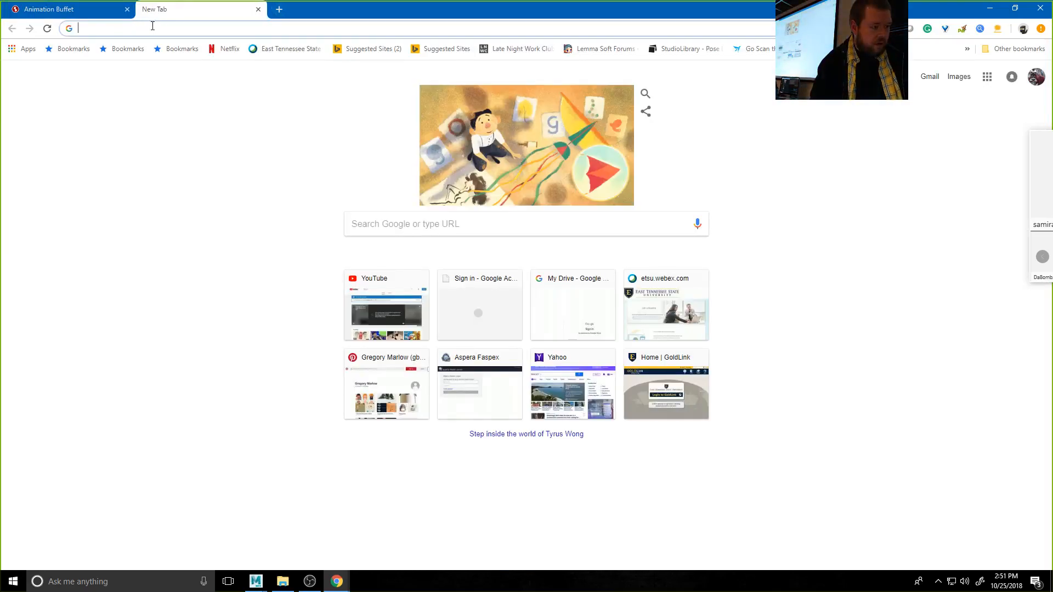
pyautogui.click(47, 11)
pyautogui.scroll(14, 701, 461)
pyautogui.scroll(-7, 708, 461)
pyautogui.scroll(-1, 387, 340)
pyautogui.scroll(-2, 386, 340)
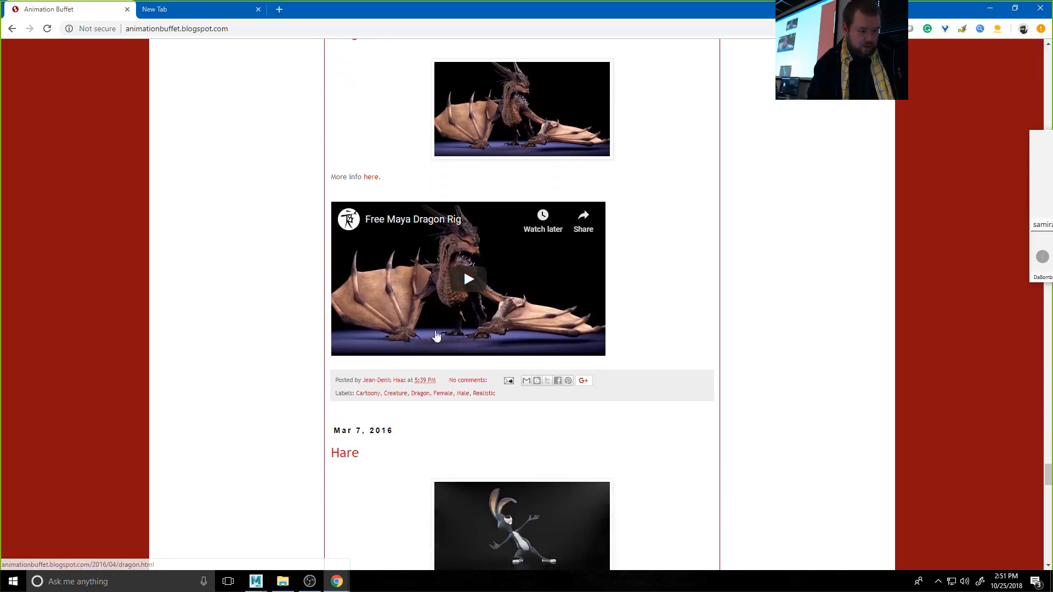
pyautogui.click(370, 177)
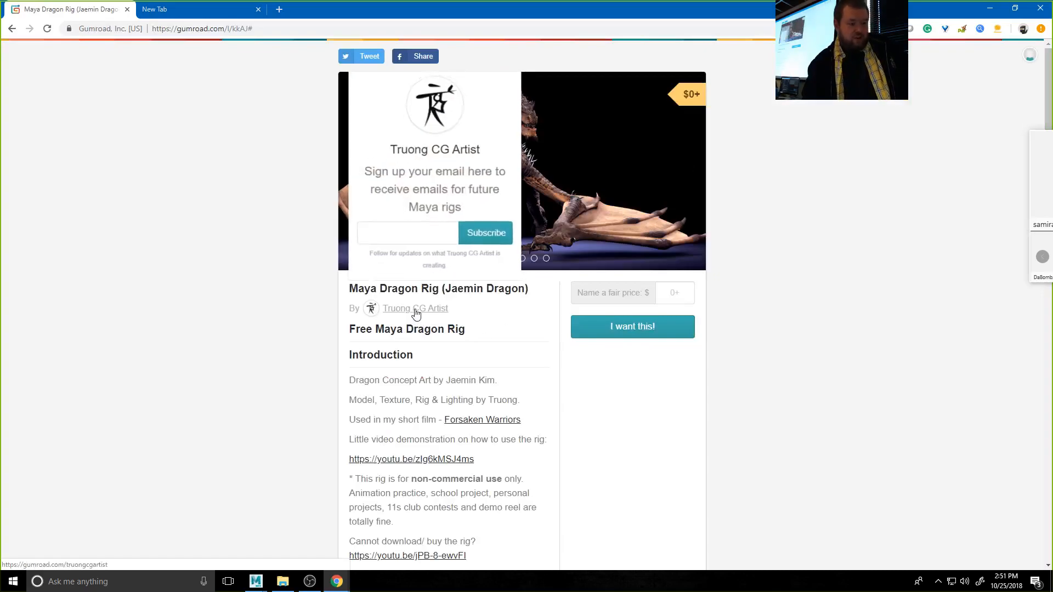
pyautogui.click(415, 309)
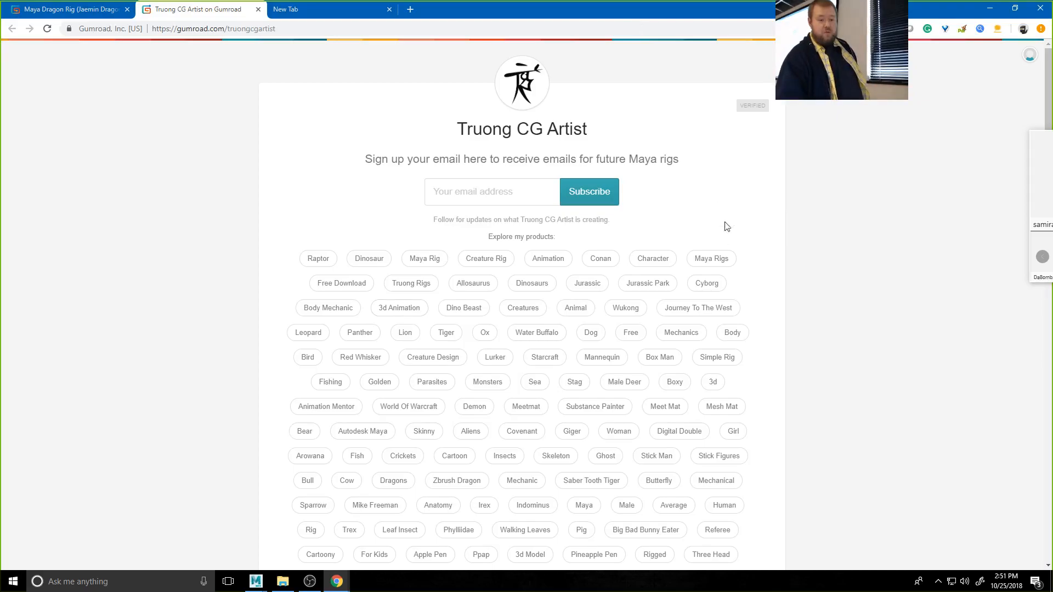
# - Examine the Maya rigs and their prices in the artist's Gumroad catalogue, down to the low poly forest scene
pyautogui.scroll(-10, 801, 343)
pyautogui.scroll(-10, 818, 376)
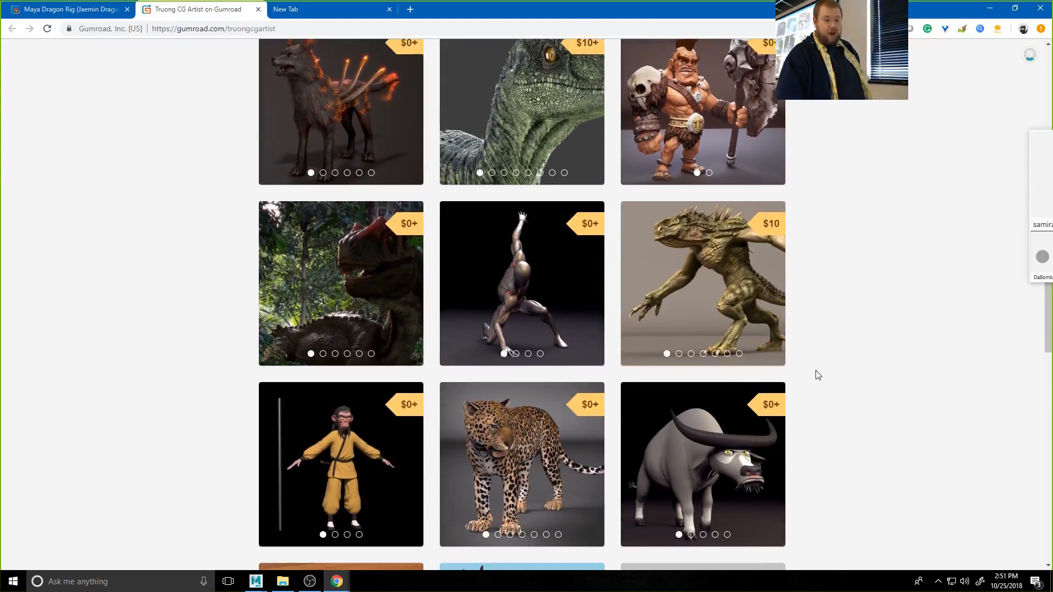
pyautogui.scroll(-5, 813, 377)
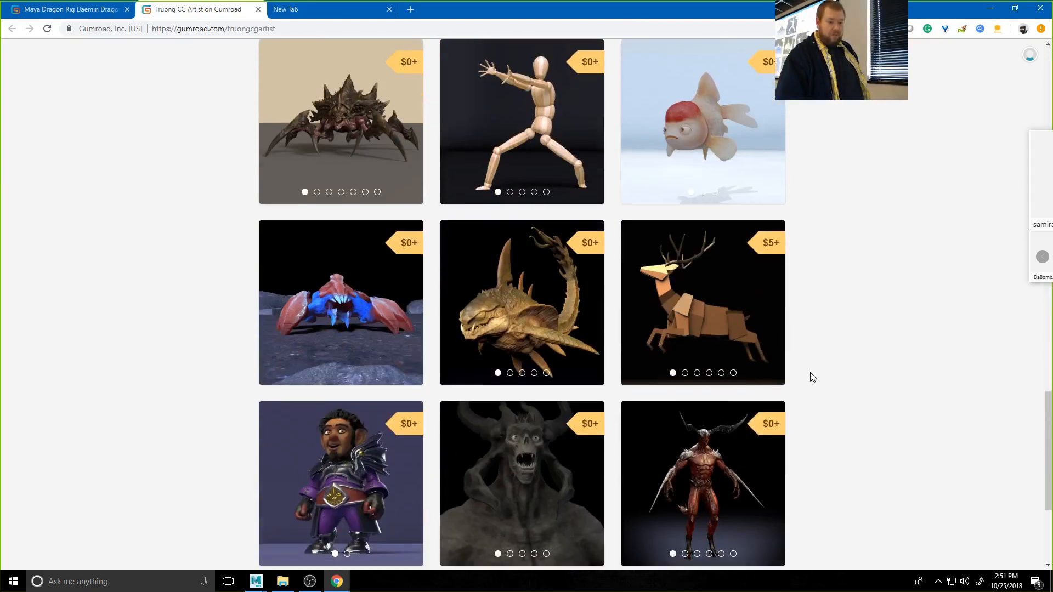
pyautogui.scroll(-4, 813, 377)
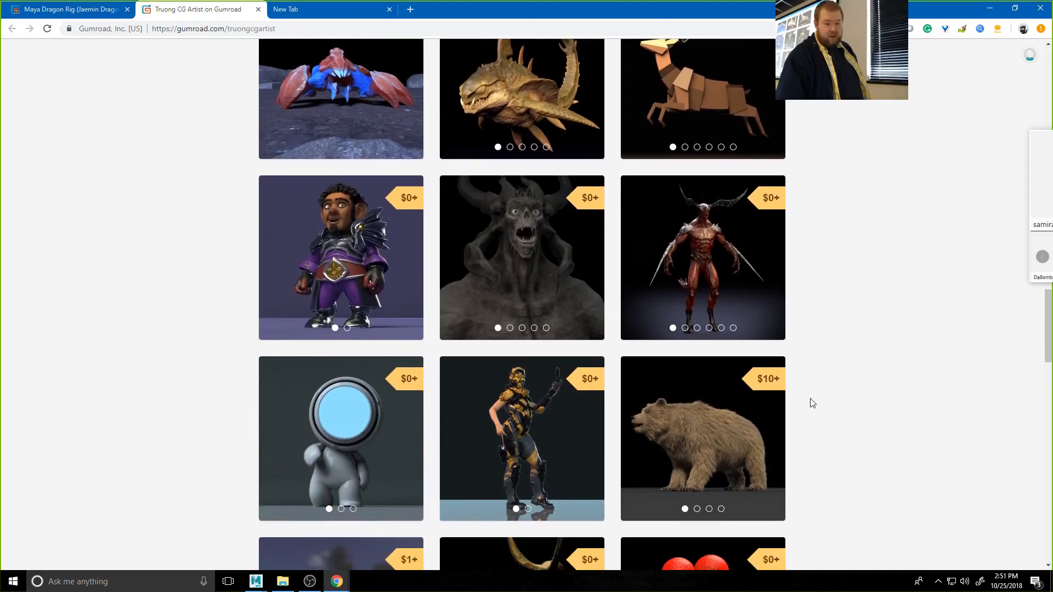
pyautogui.scroll(-5, 813, 404)
pyautogui.scroll(-9, 813, 404)
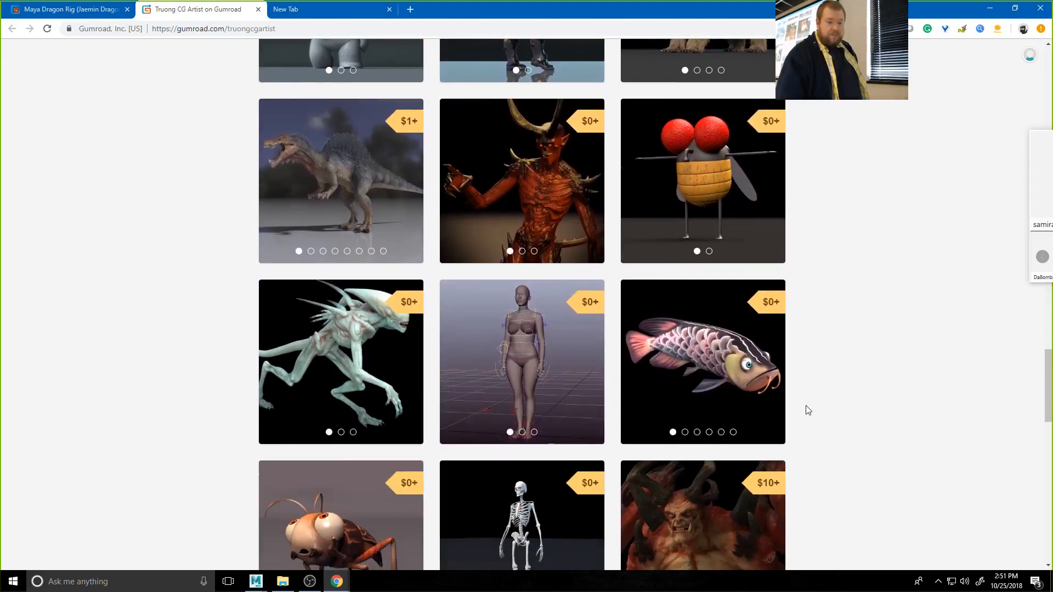
pyautogui.scroll(-8, 809, 412)
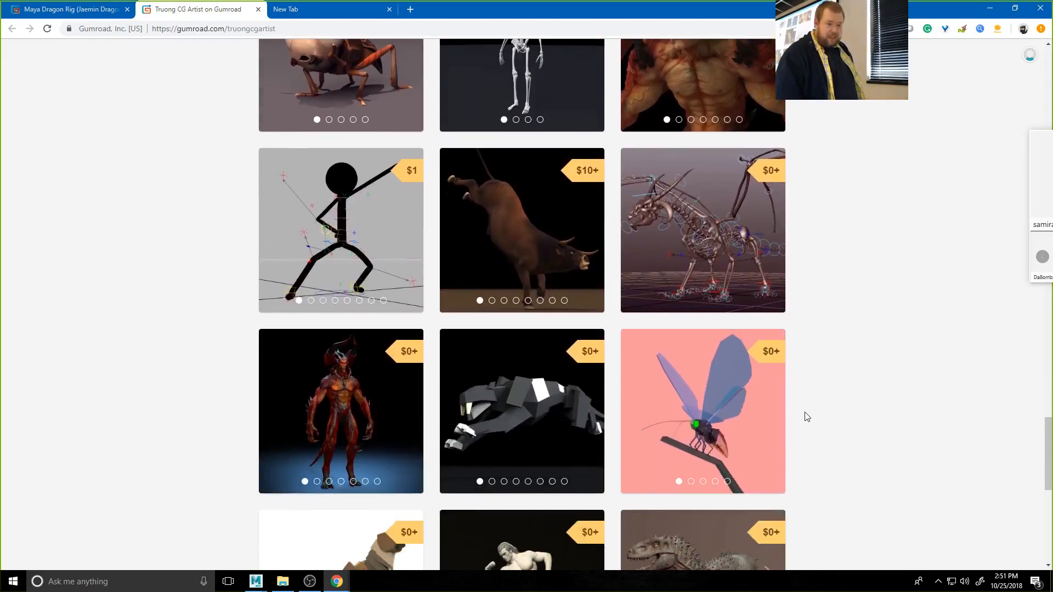
pyautogui.scroll(-4, 808, 417)
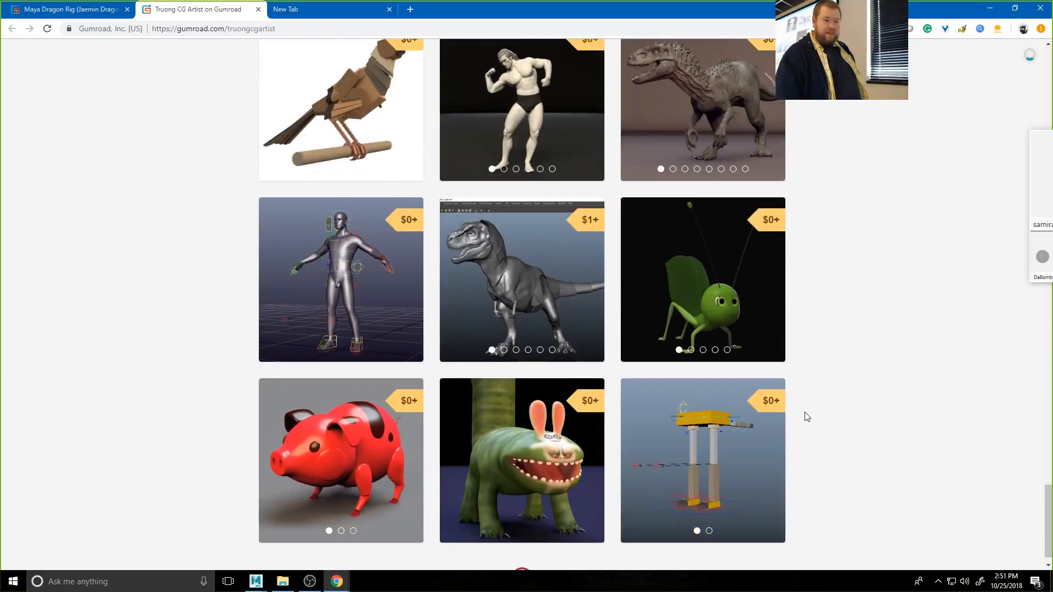
pyautogui.scroll(-3, 811, 417)
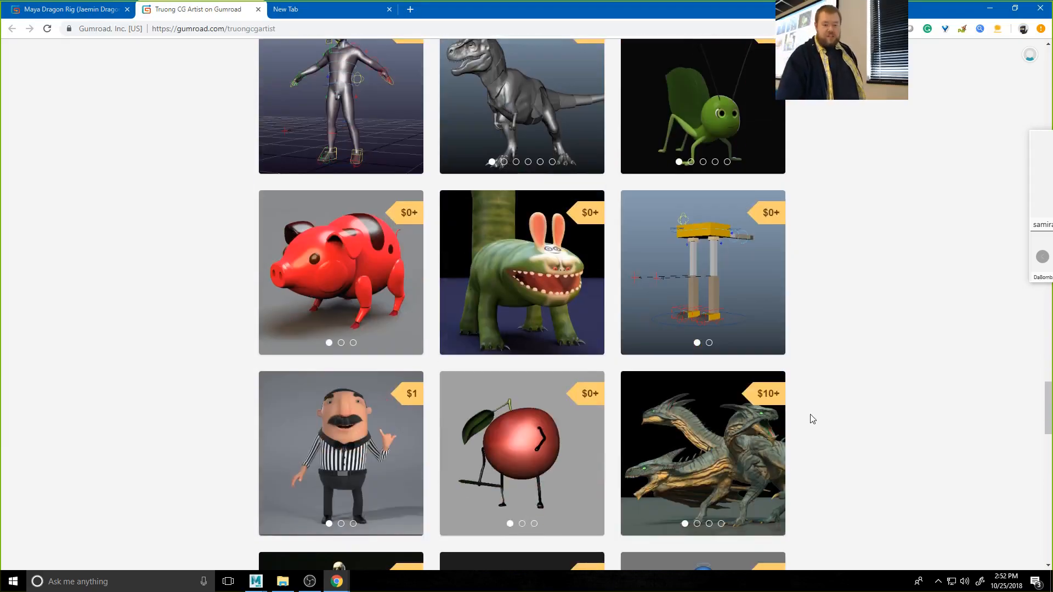
pyautogui.scroll(-13, 811, 418)
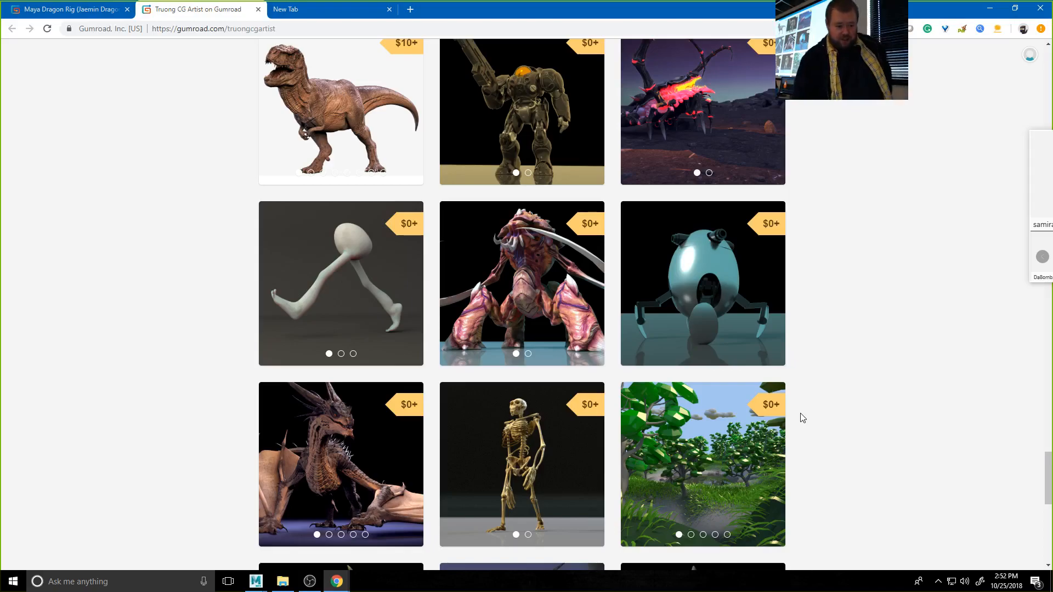
# - View the preview images of the Low poly forest Maya scene and close its product details
pyautogui.click(768, 438)
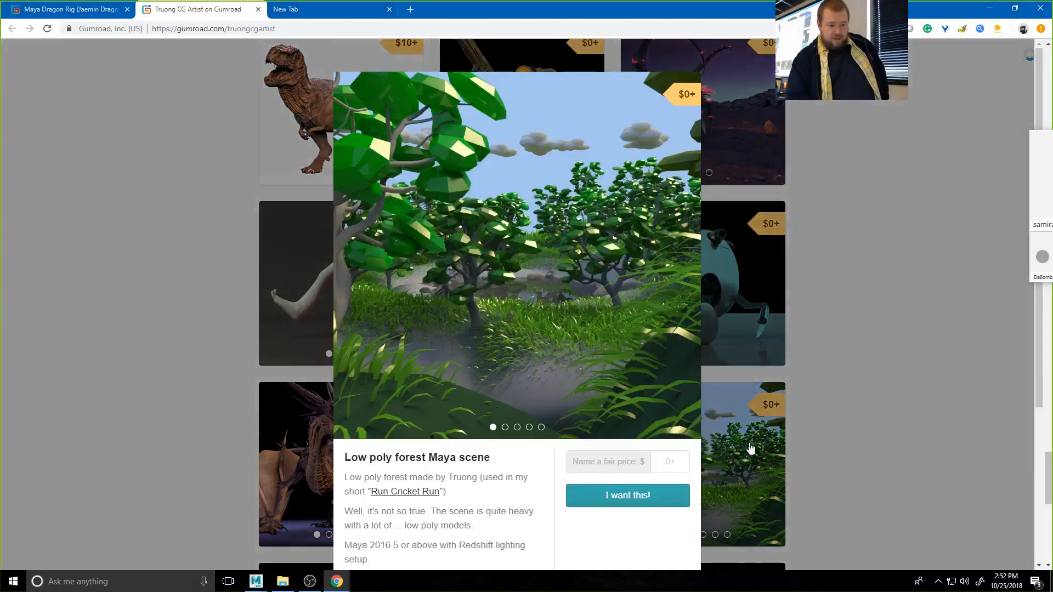
pyautogui.click(688, 258)
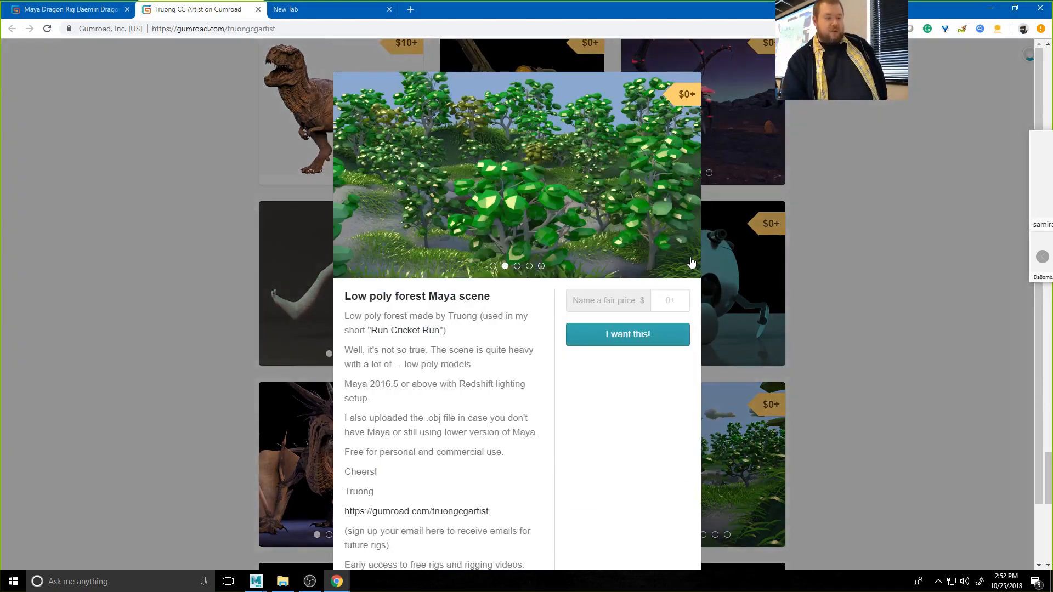
pyautogui.click(686, 187)
pyautogui.click(686, 184)
pyautogui.click(836, 296)
# - Examine the remaining rigs at the end of the Gumroad catalogue and review the earlier ones on the way back up
pyautogui.scroll(-13, 775, 389)
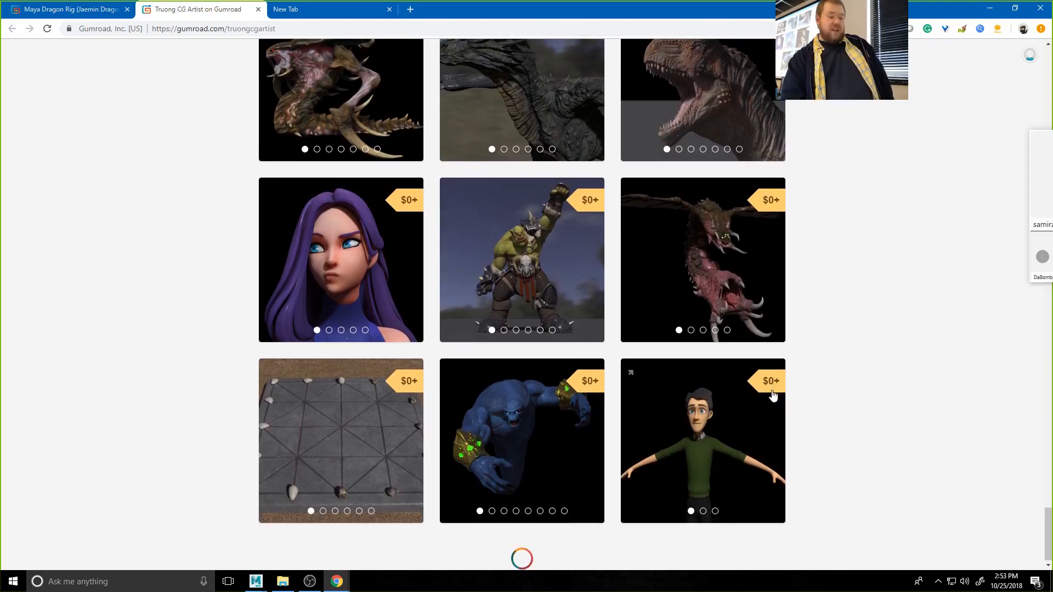
pyautogui.scroll(-14, 817, 424)
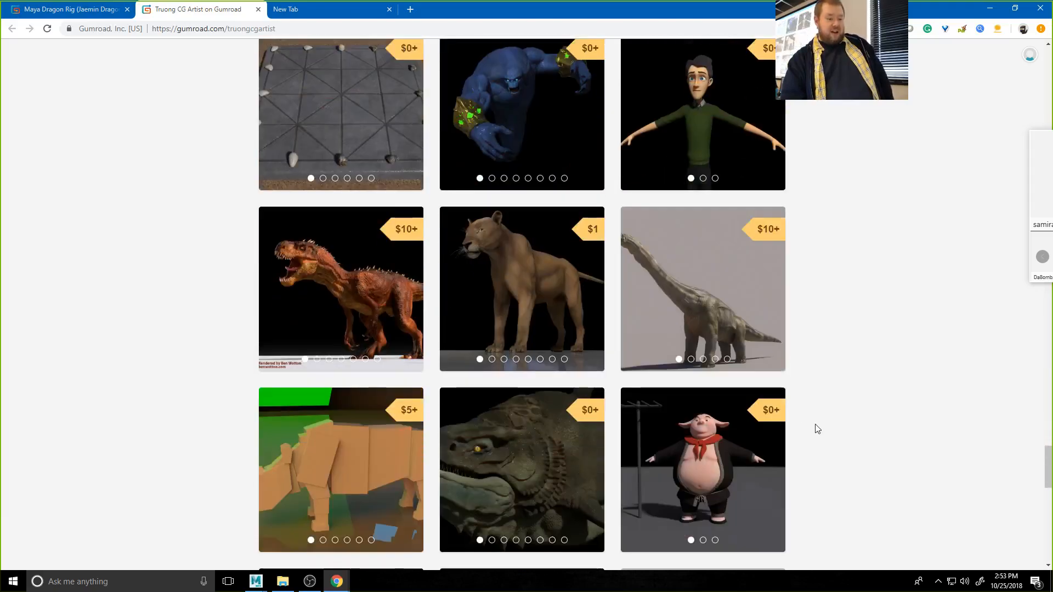
pyautogui.scroll(-6, 823, 460)
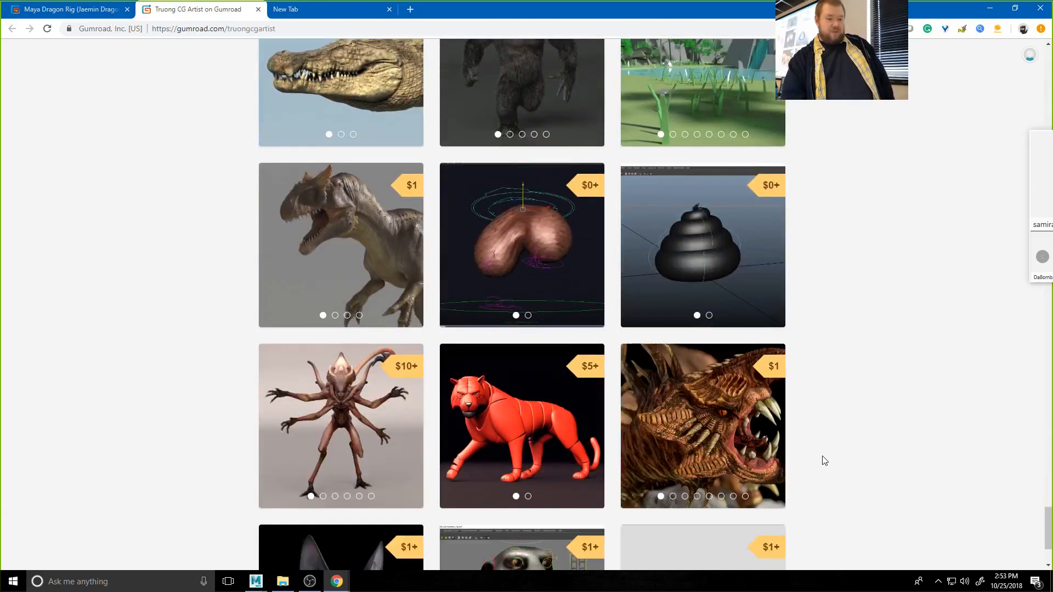
pyautogui.scroll(4, 821, 458)
pyautogui.scroll(-6, 858, 503)
pyautogui.scroll(-1, 858, 503)
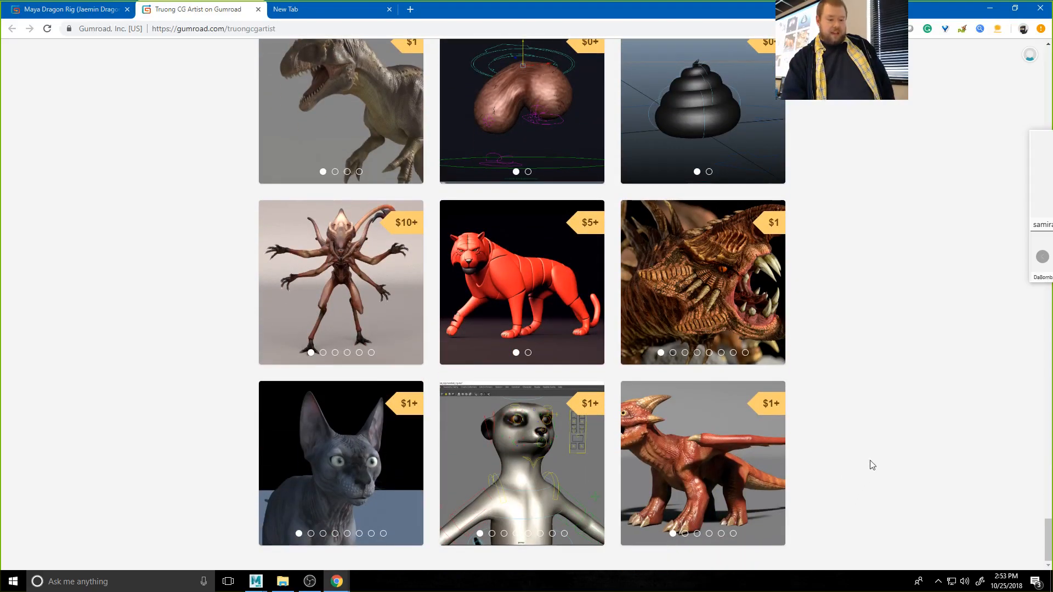
pyautogui.scroll(7, 880, 412)
pyautogui.scroll(-7, 861, 384)
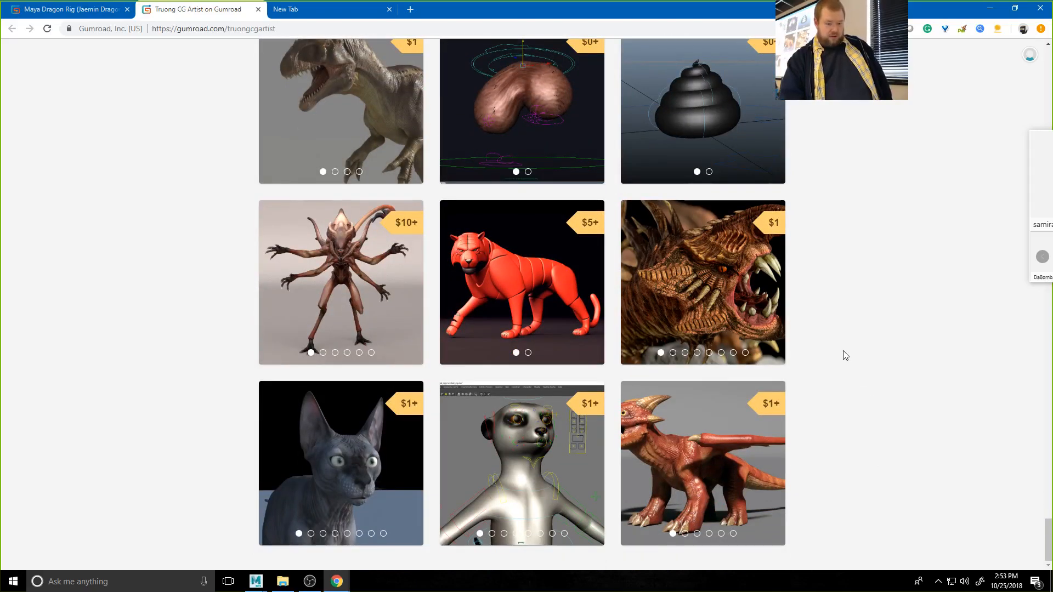
pyautogui.scroll(12, 843, 354)
pyautogui.scroll(-12, 842, 354)
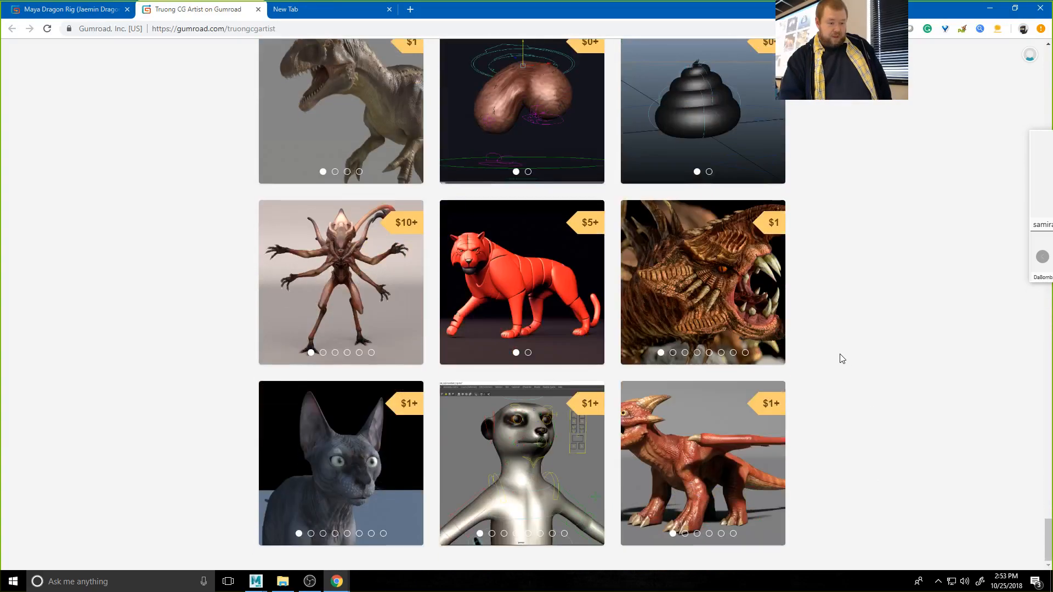
pyautogui.scroll(20, 842, 356)
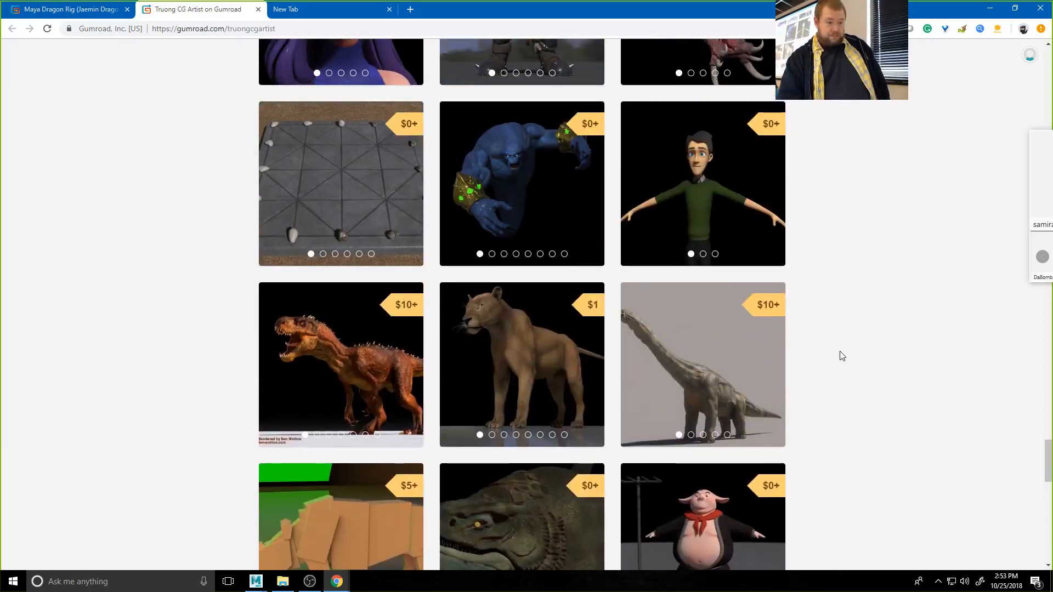
pyautogui.scroll(20, 843, 356)
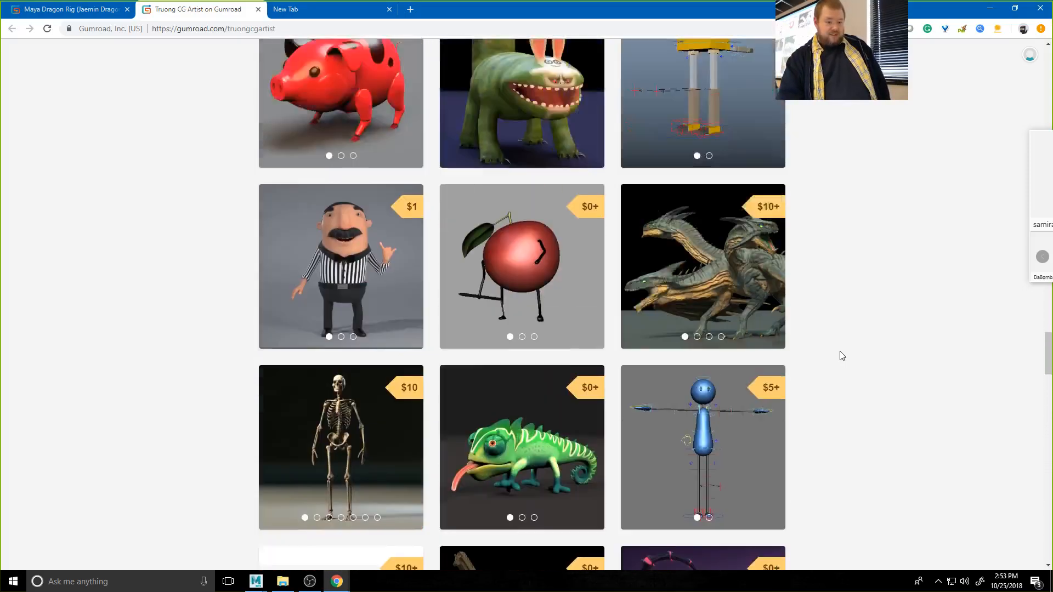
pyautogui.scroll(13, 842, 356)
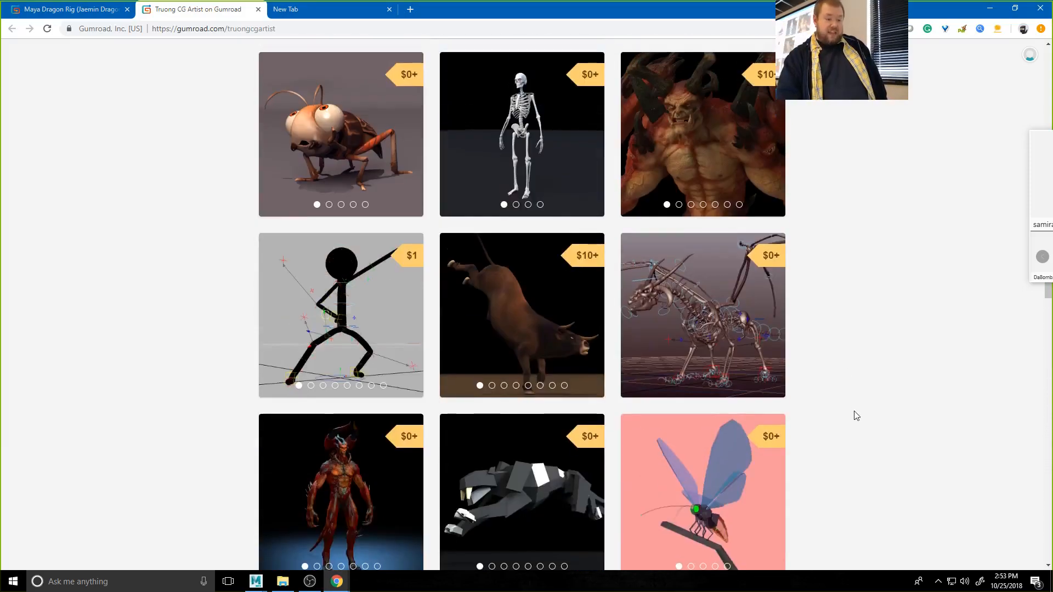
pyautogui.scroll(5, 856, 395)
pyautogui.scroll(15, 860, 380)
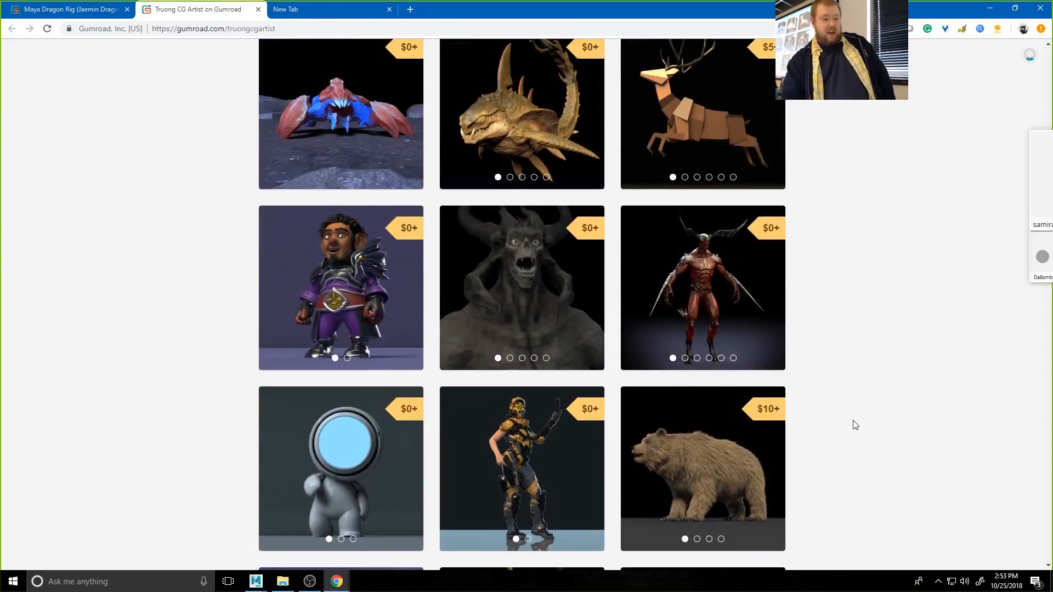
pyautogui.scroll(8, 854, 419)
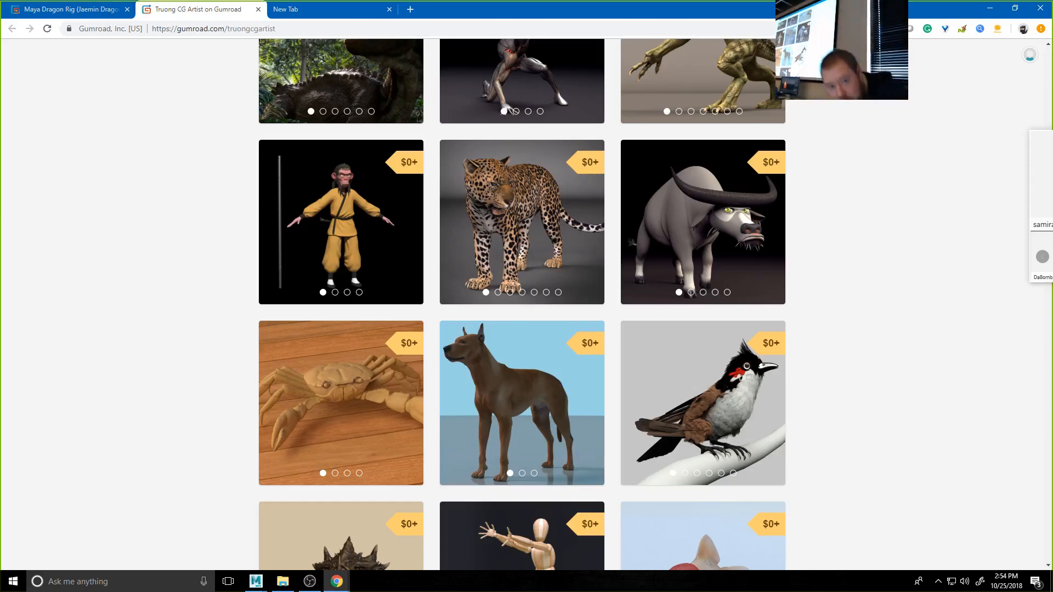
# - Minimize both Chrome windows to return to the empty Maya scene
pyautogui.click(990, 7)
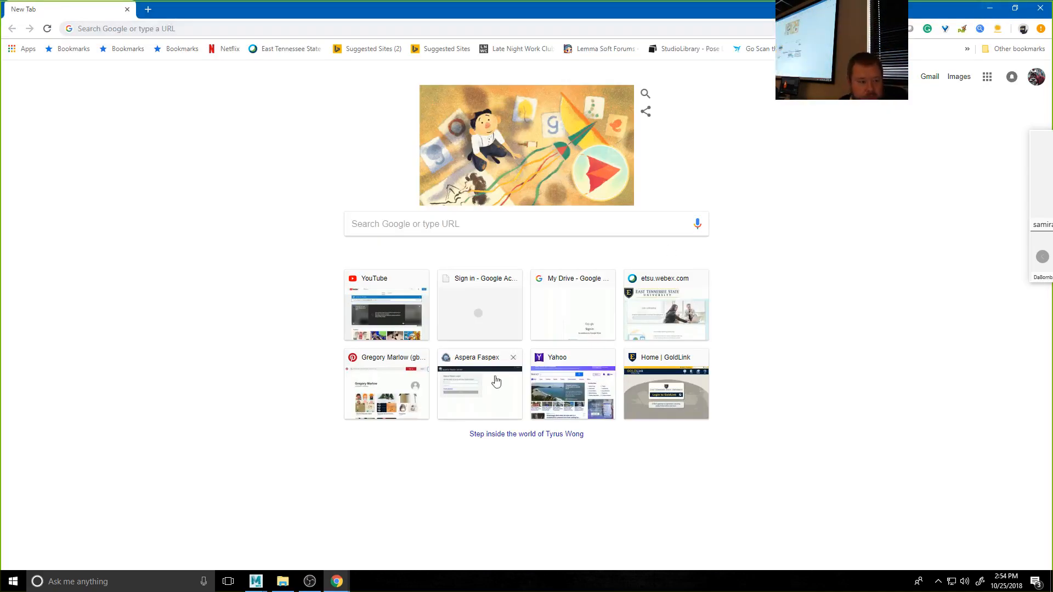
pyautogui.click(990, 7)
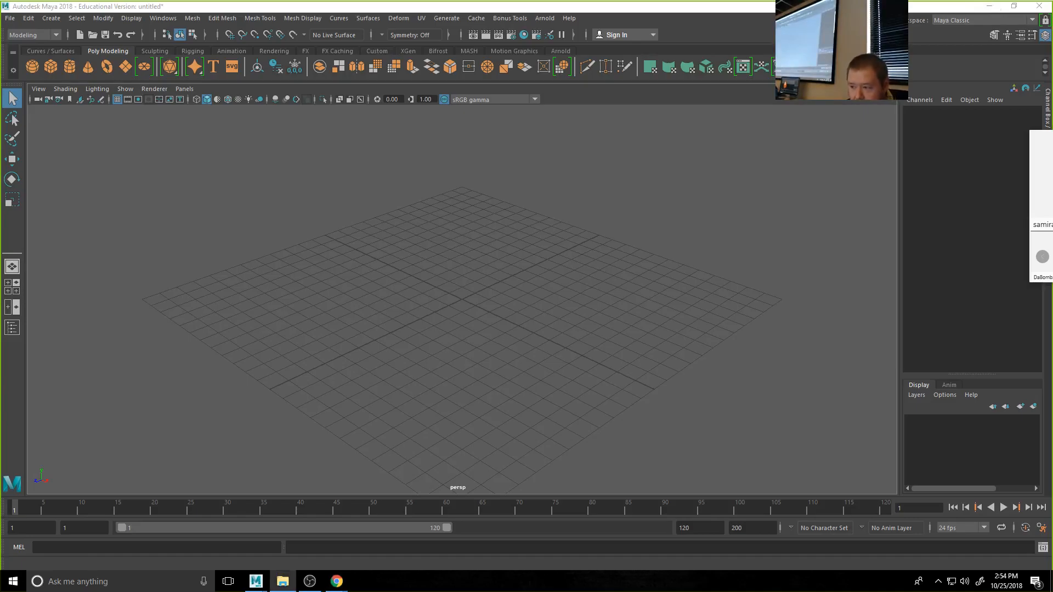
# - Switch to File Explorer and locate the hobo_mystery.mb scene in the Hobo folder of the Anim Fund resources
pyautogui.click(283, 582)
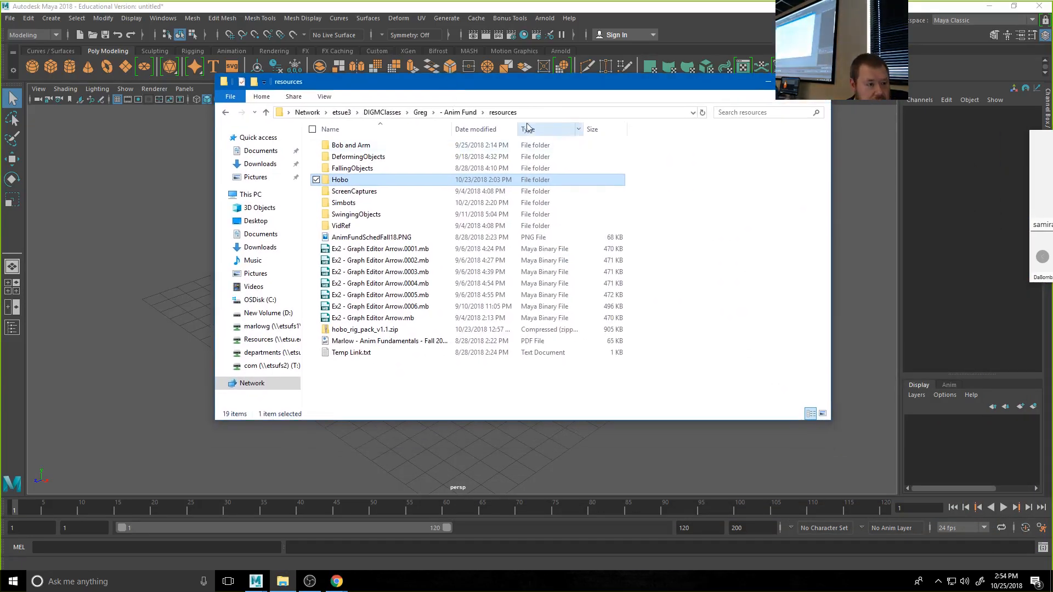
pyautogui.click(418, 113)
pyautogui.doubleClick(365, 157)
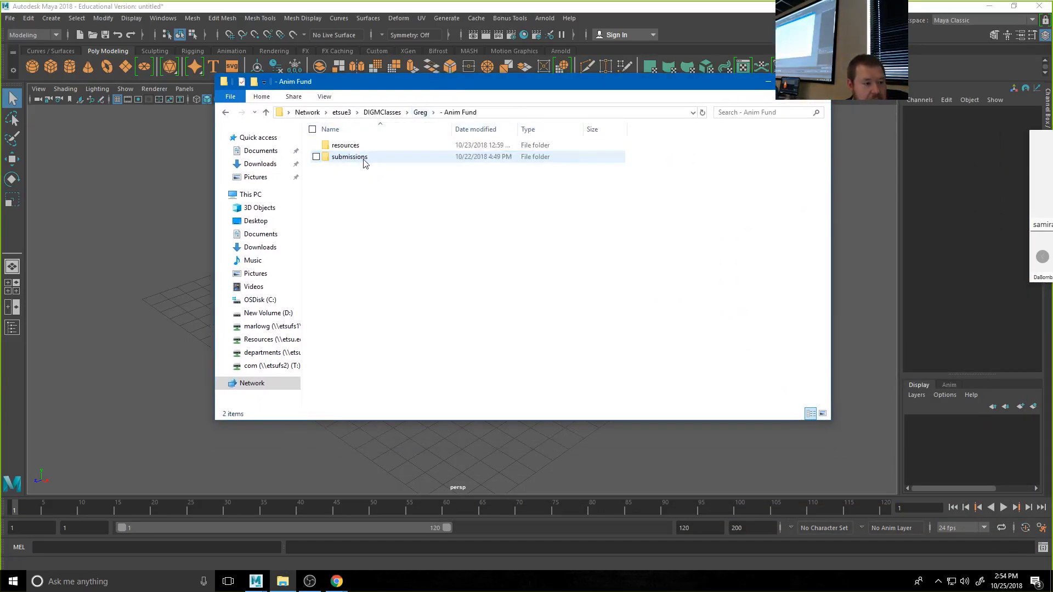
pyautogui.click(347, 147)
pyautogui.doubleClick(347, 147)
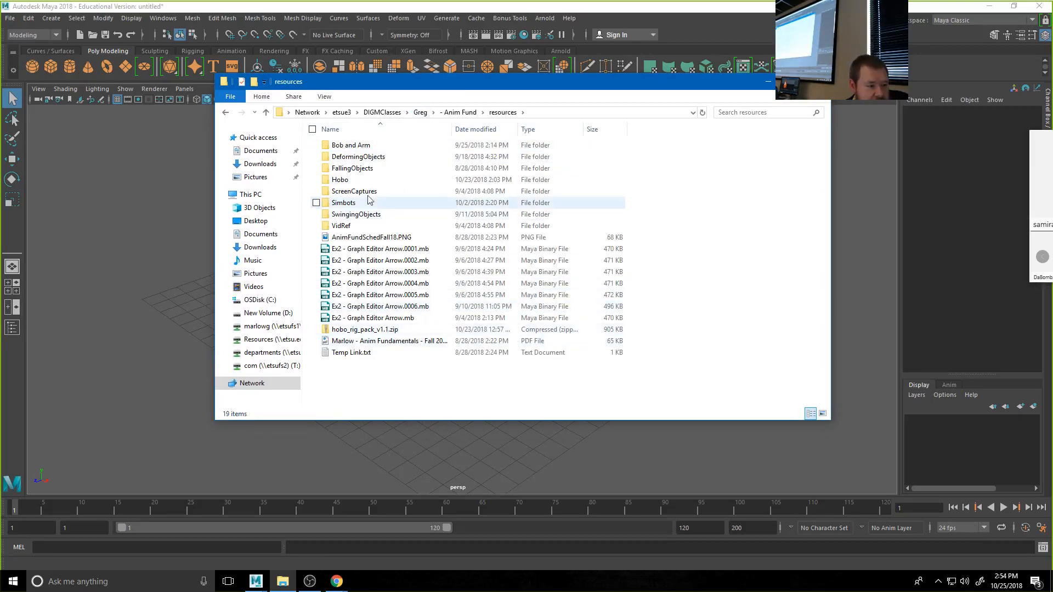
pyautogui.click(351, 181)
pyautogui.doubleClick(352, 181)
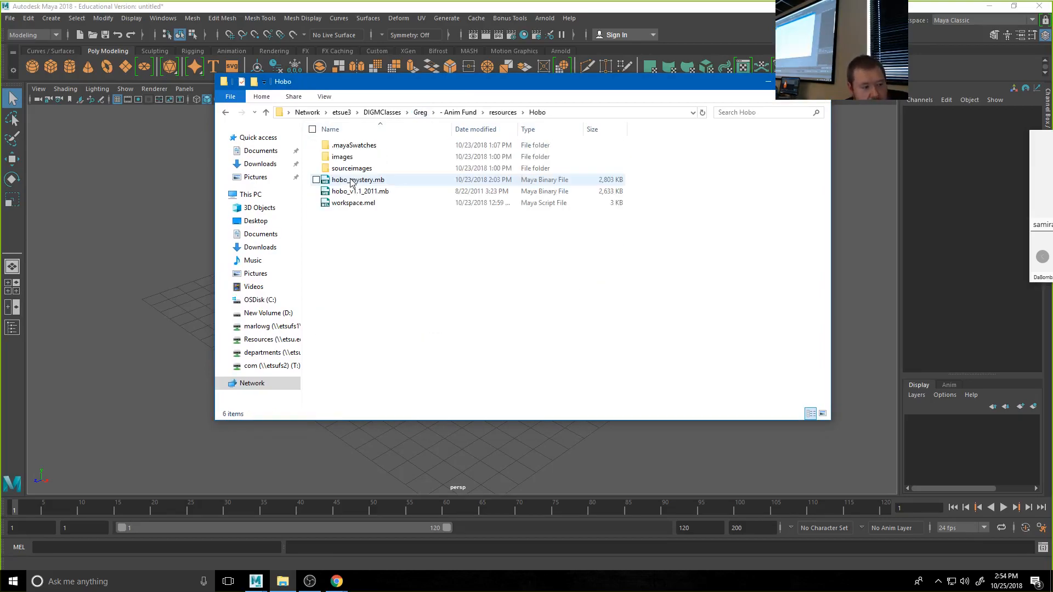
pyautogui.click(383, 194)
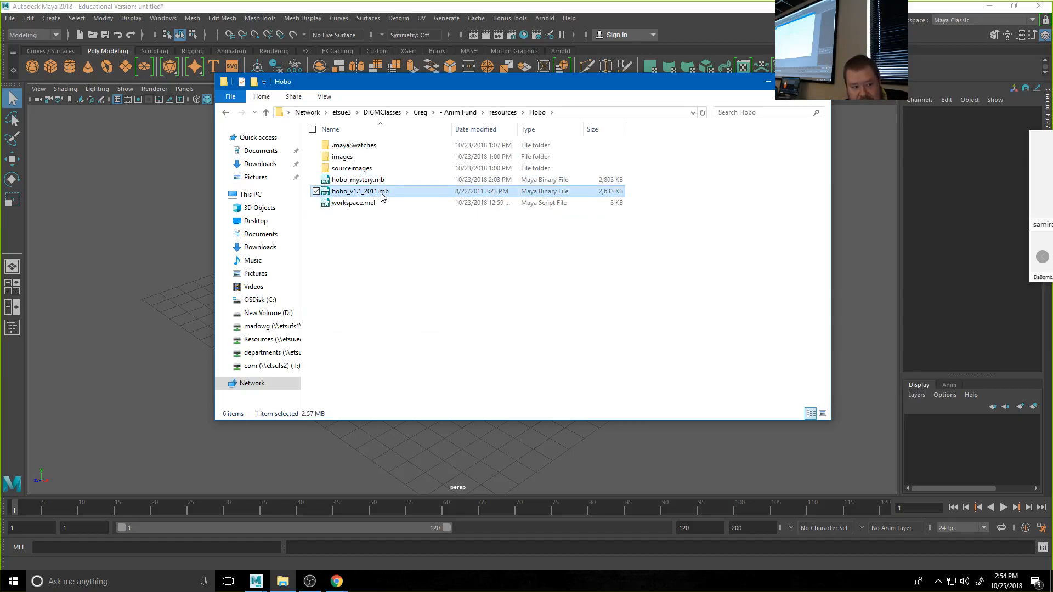
pyautogui.click(367, 184)
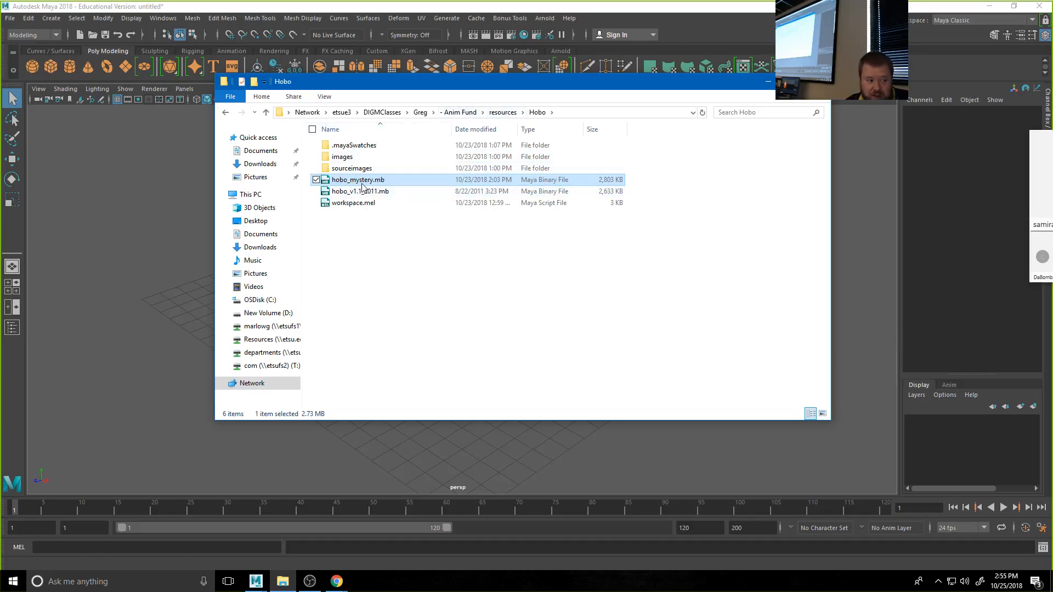
# - Copy the whole Hobo folder from the resources folder and minimize Maya to reach the desktop
pyautogui.click(503, 111)
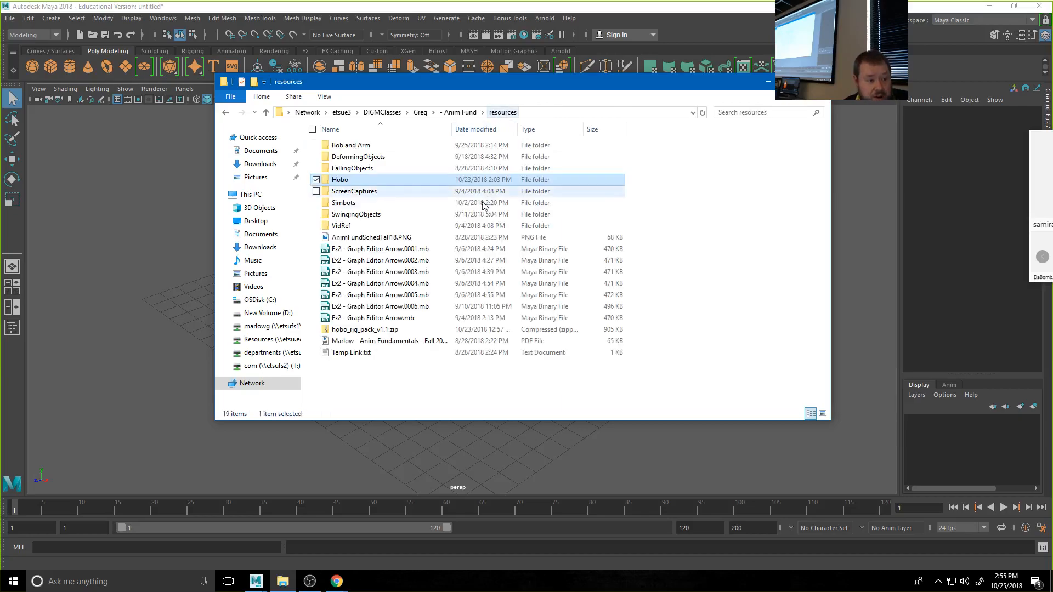
pyautogui.rightClick(365, 181)
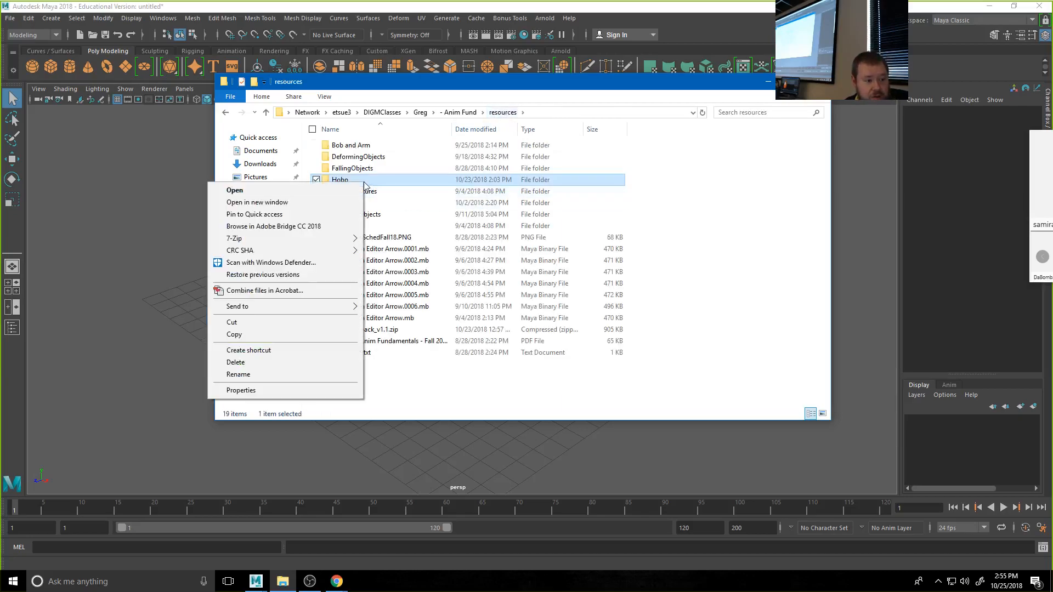
pyautogui.click(290, 335)
pyautogui.click(990, 6)
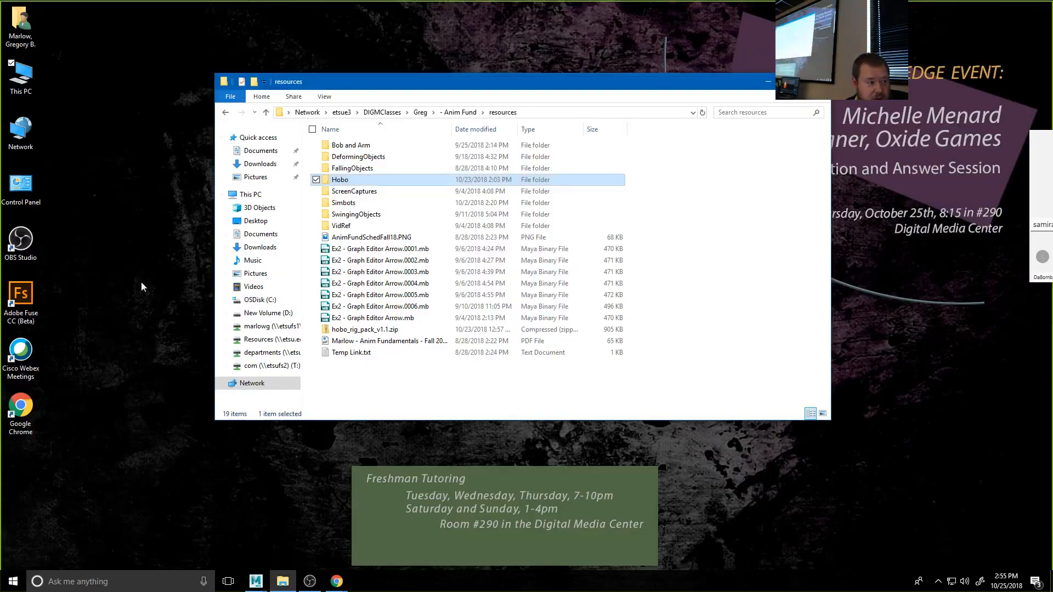
# - Create a new folder on the desktop and keep its default name
pyautogui.rightClick(192, 213)
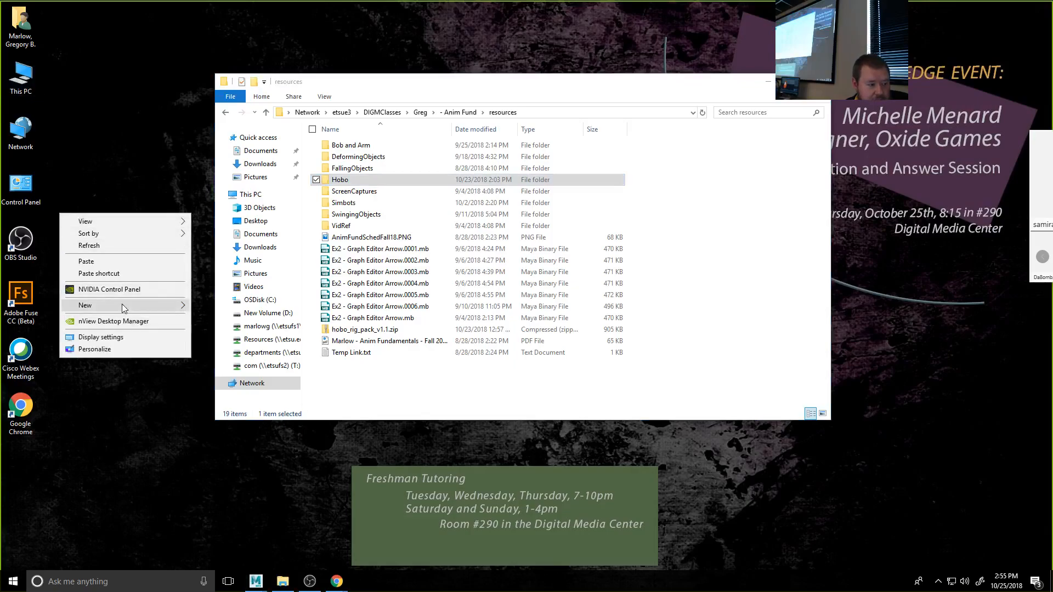
pyautogui.moveTo(123, 308)
pyautogui.click(199, 309)
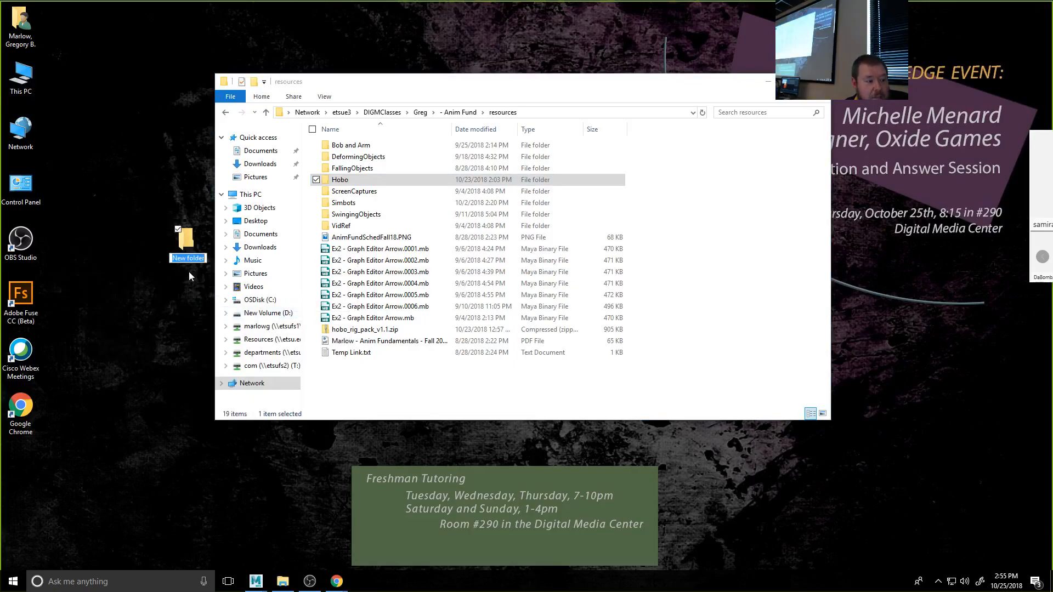
pyautogui.click(177, 300)
# - Paste the copied Hobo folder onto the desktop and minimize the resources window
pyautogui.rightClick(167, 170)
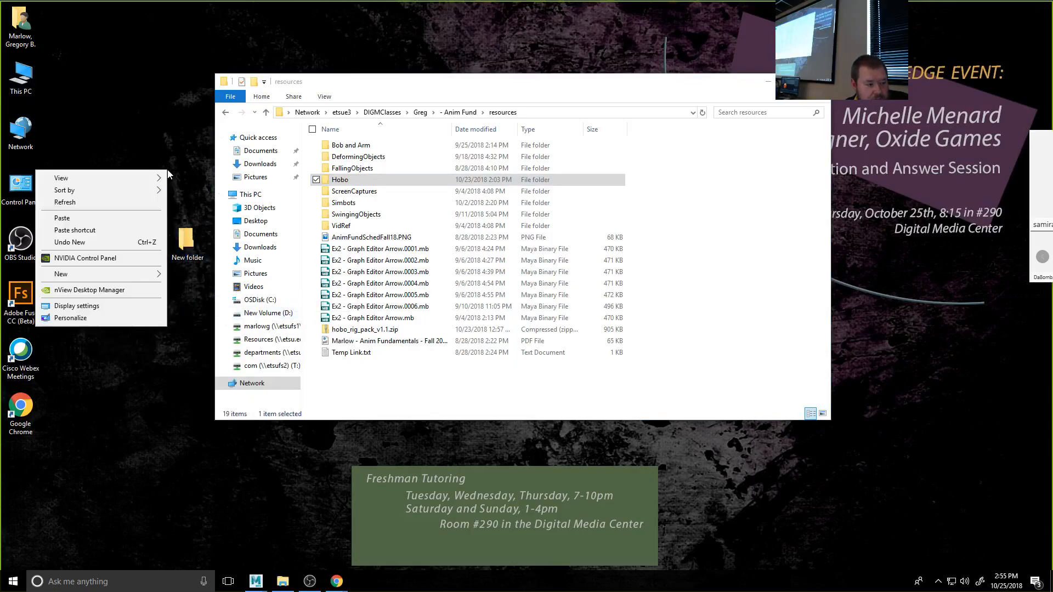
pyautogui.click(95, 219)
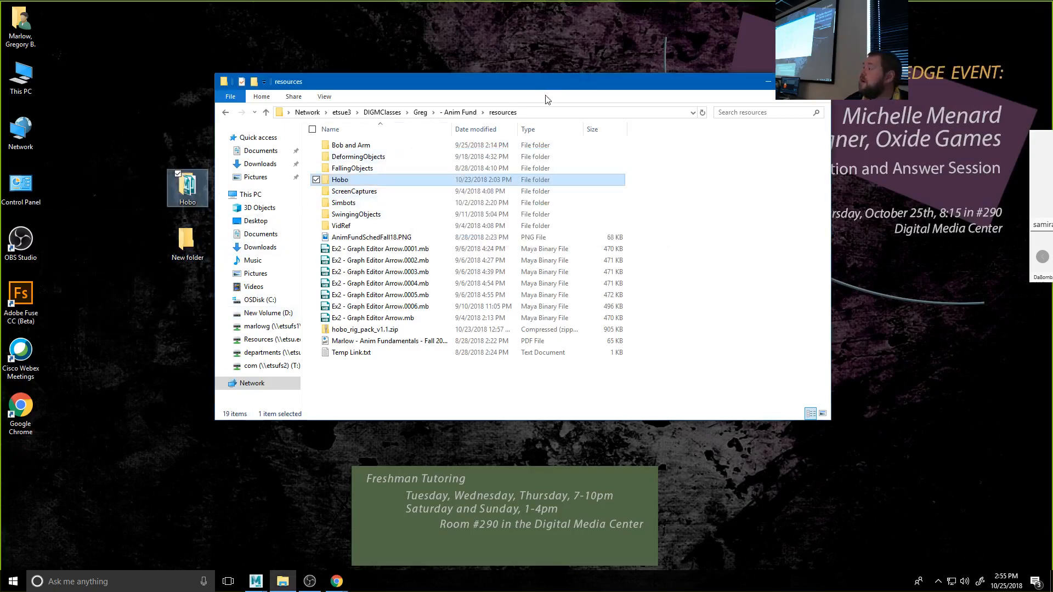
pyautogui.click(765, 81)
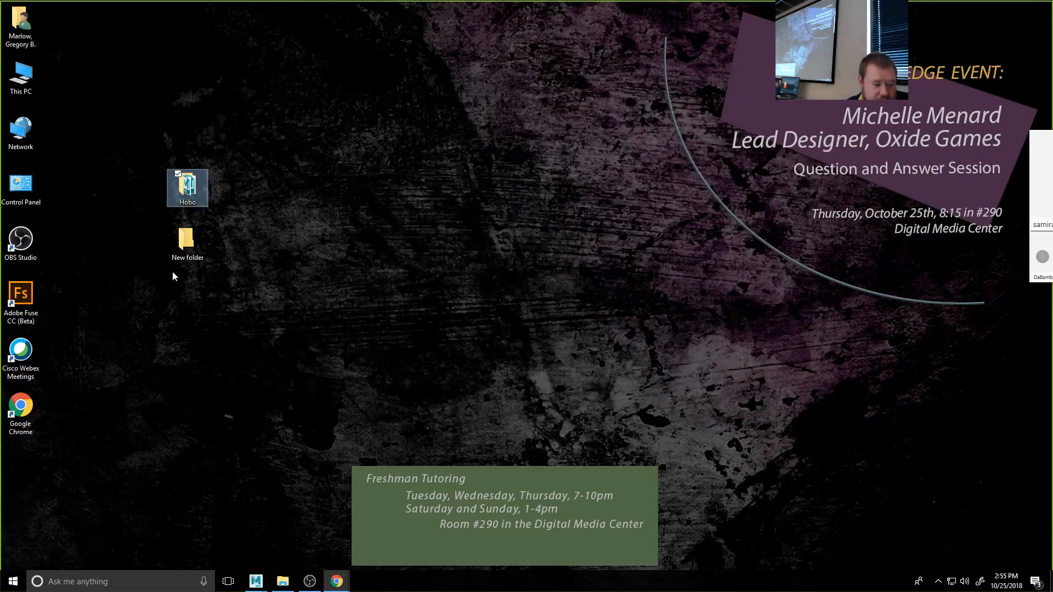
# - View the hobo_eyecolor.jpg texture in the desktop Hobo folder's sourceimages, close it and return to the Hobo folder
pyautogui.doubleClick(196, 195)
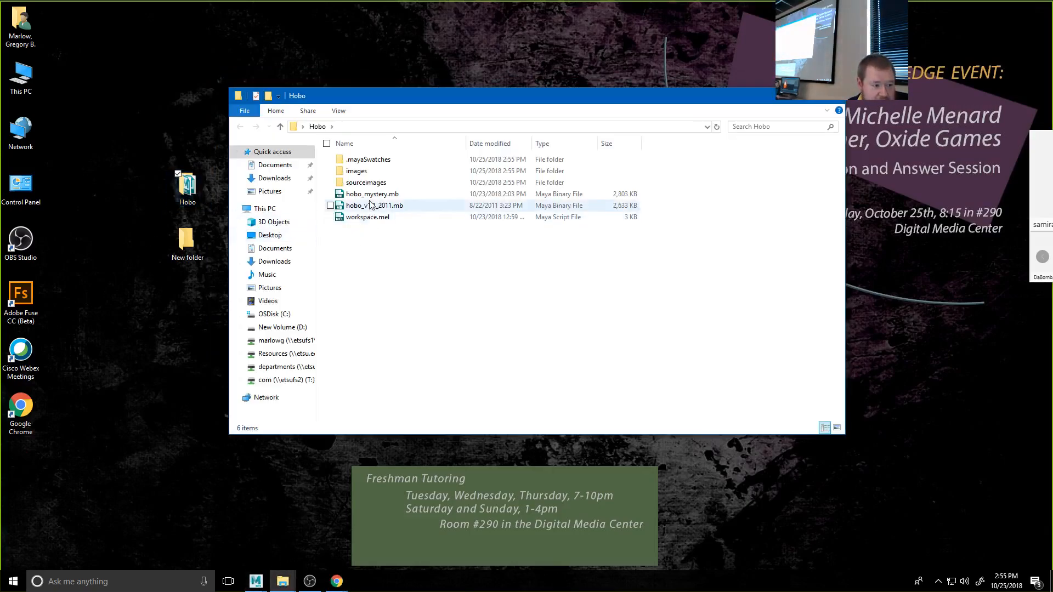
pyautogui.doubleClick(368, 183)
pyautogui.doubleClick(379, 172)
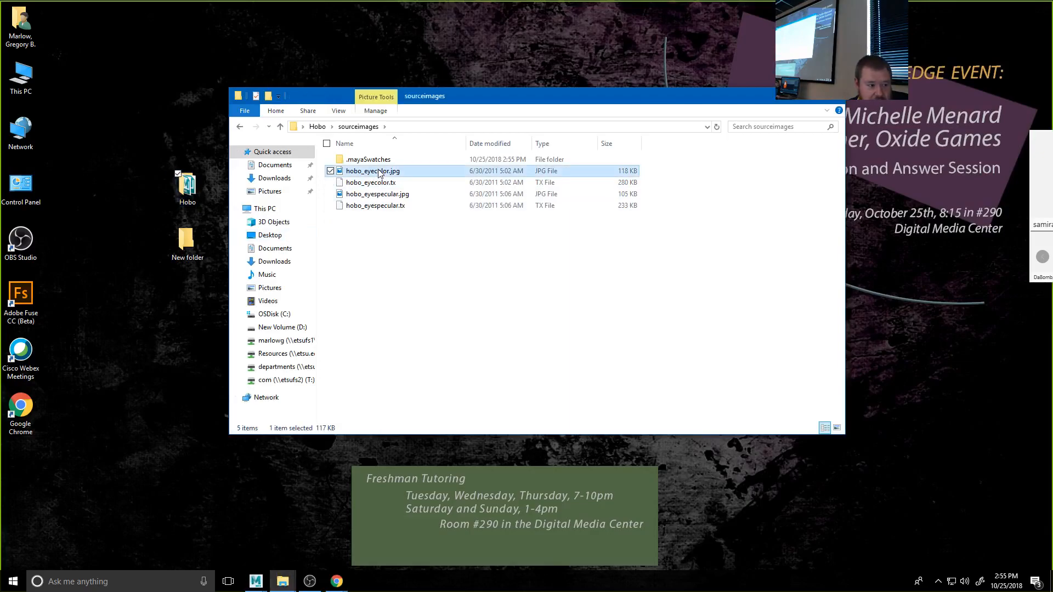
pyautogui.click(543, 410)
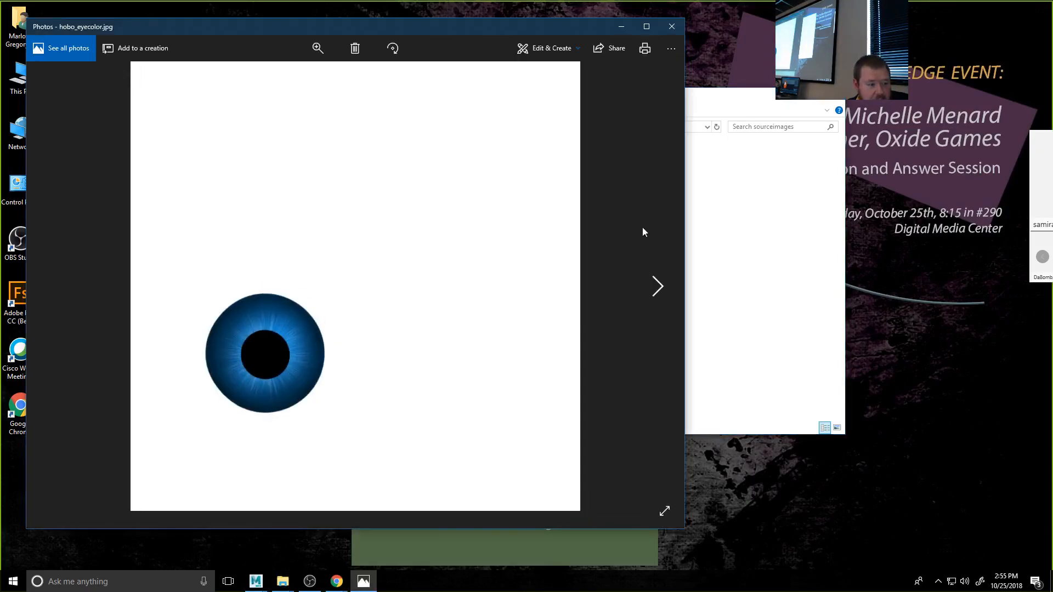
pyautogui.click(672, 27)
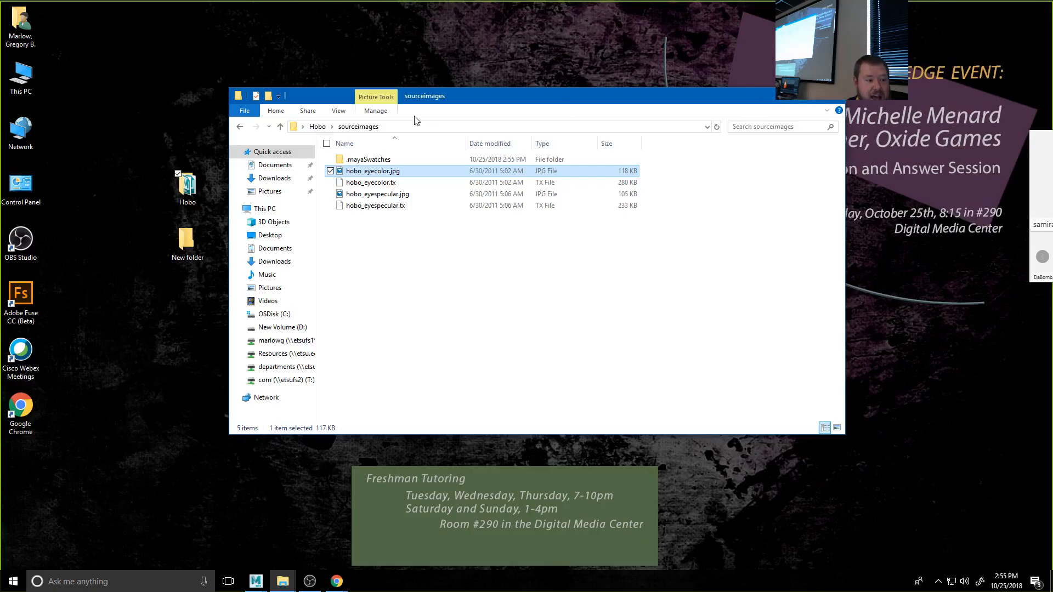
pyautogui.click(316, 126)
# - Switch back to Maya and set the current project to the Hobo folder on the desktop
pyautogui.moveTo(256, 581)
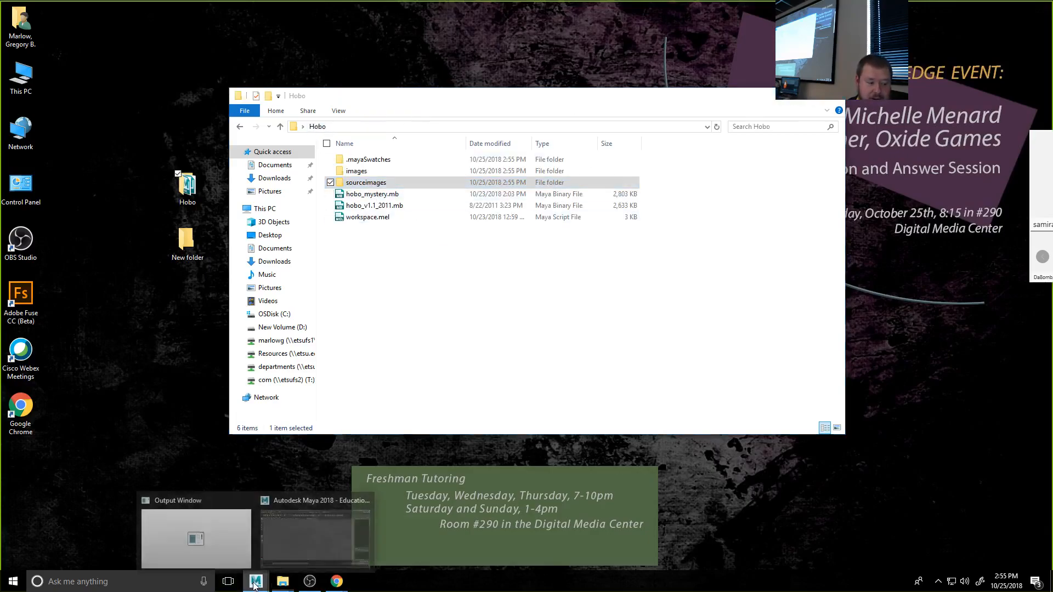
pyautogui.click(300, 546)
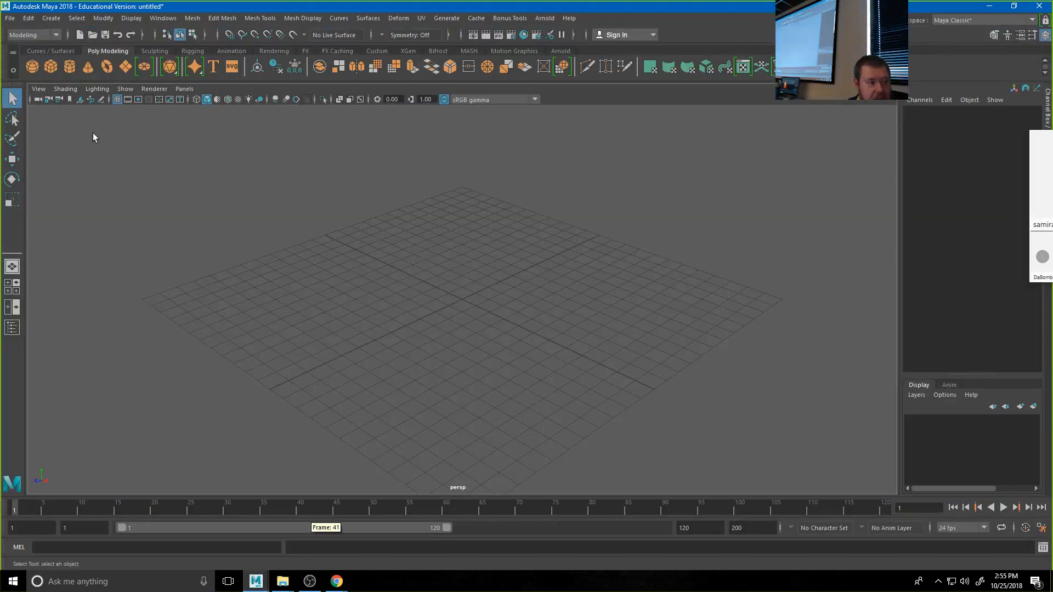
pyautogui.click(10, 18)
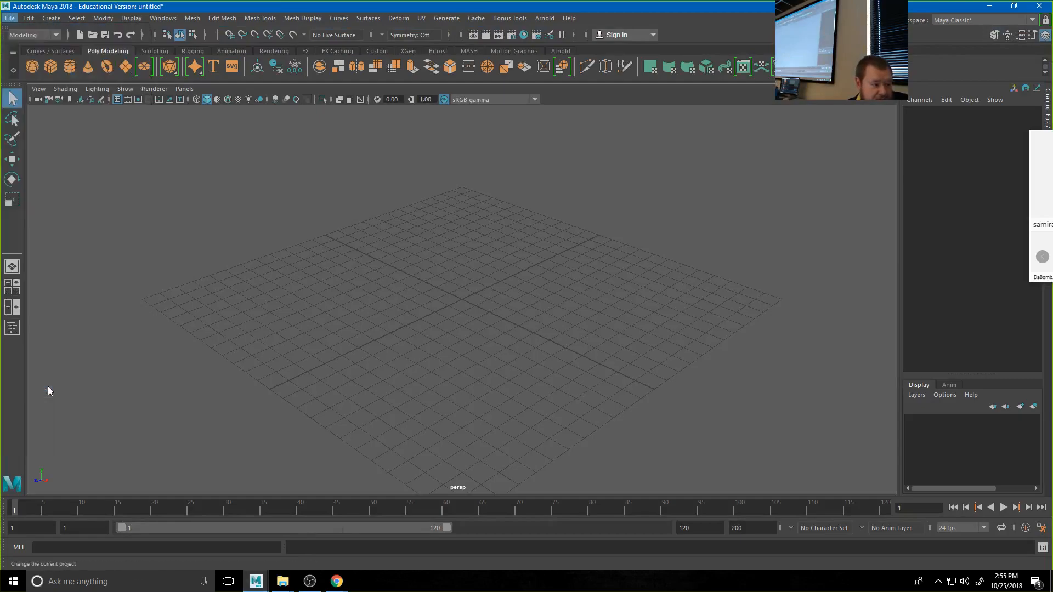
pyautogui.click(49, 388)
pyautogui.click(154, 172)
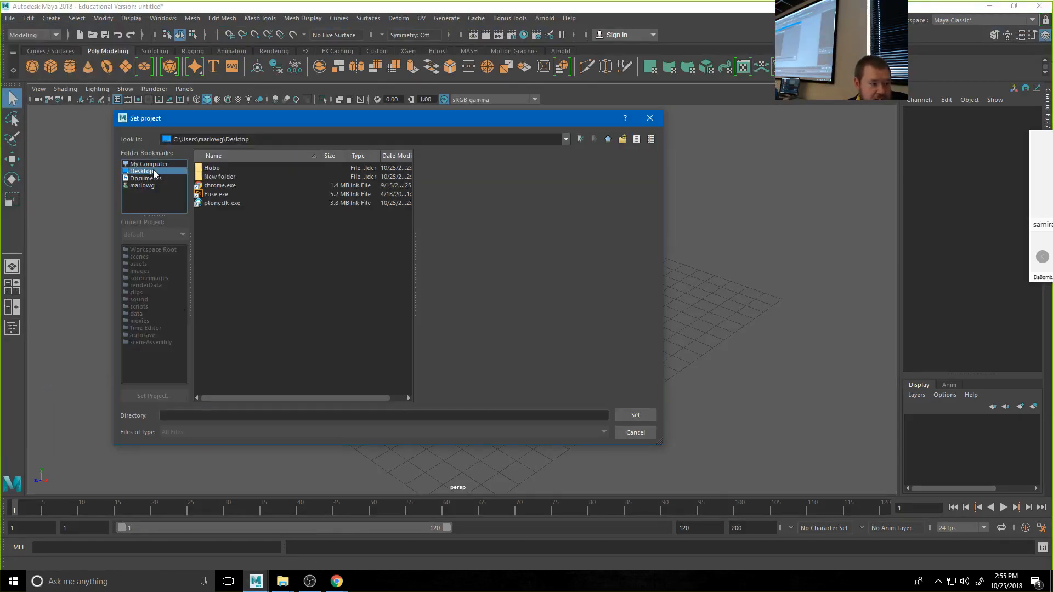
pyautogui.click(212, 168)
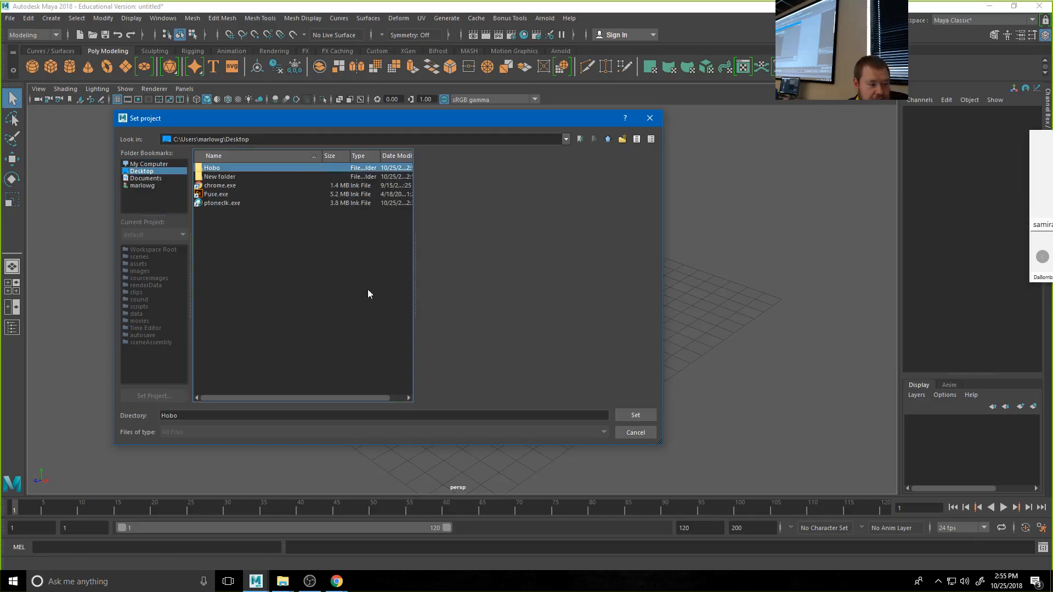
pyautogui.click(644, 417)
pyautogui.click(307, 586)
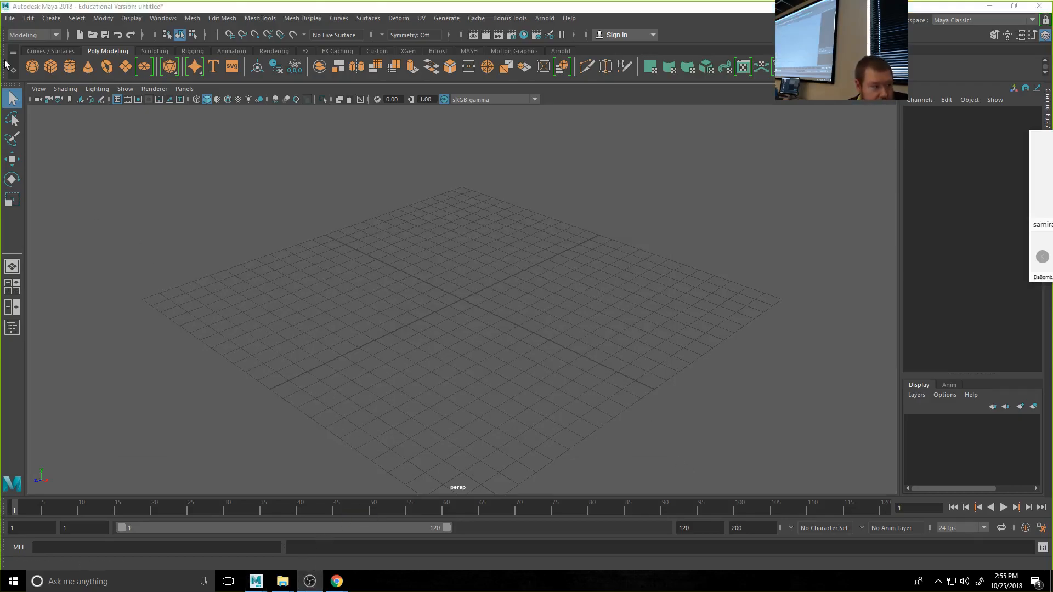
# - Open the hobo_mystery.mb scene from the Hobo project and dismiss the mental ray notice
pyautogui.click(10, 18)
pyautogui.click(38, 48)
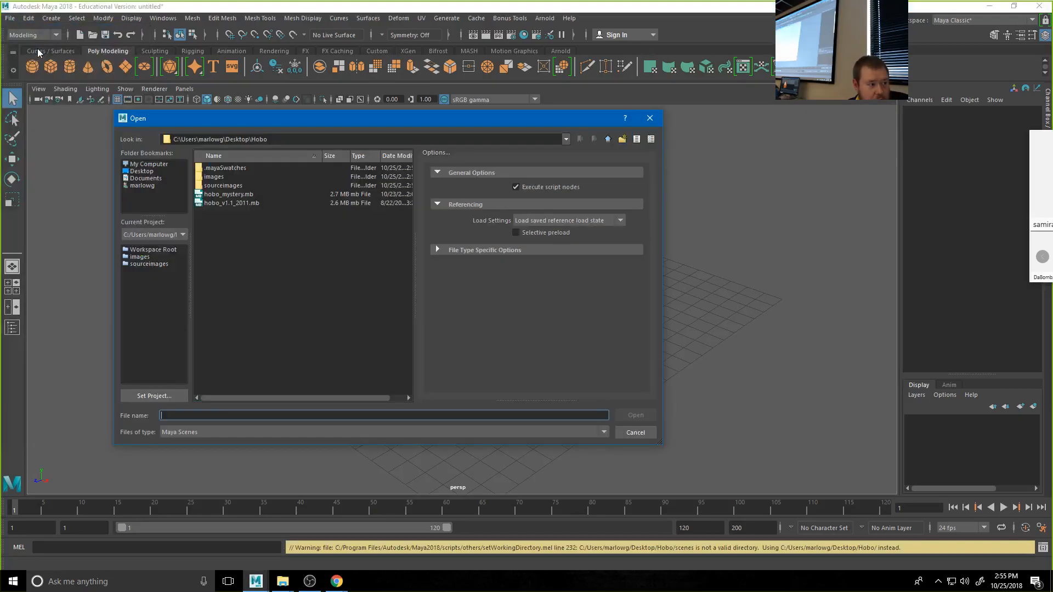
pyautogui.click(231, 195)
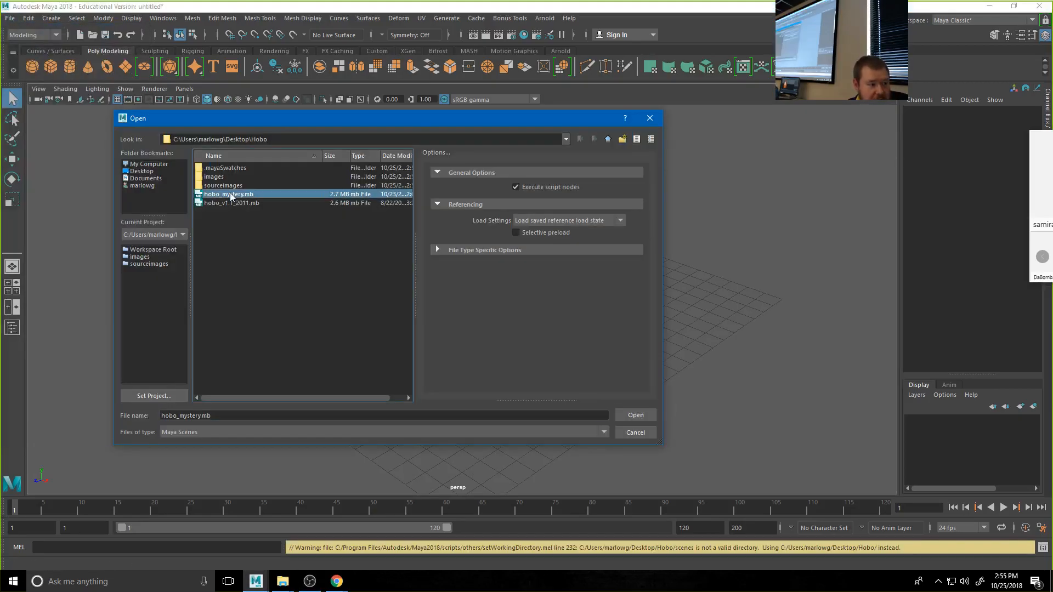
pyautogui.click(635, 416)
pyautogui.click(526, 294)
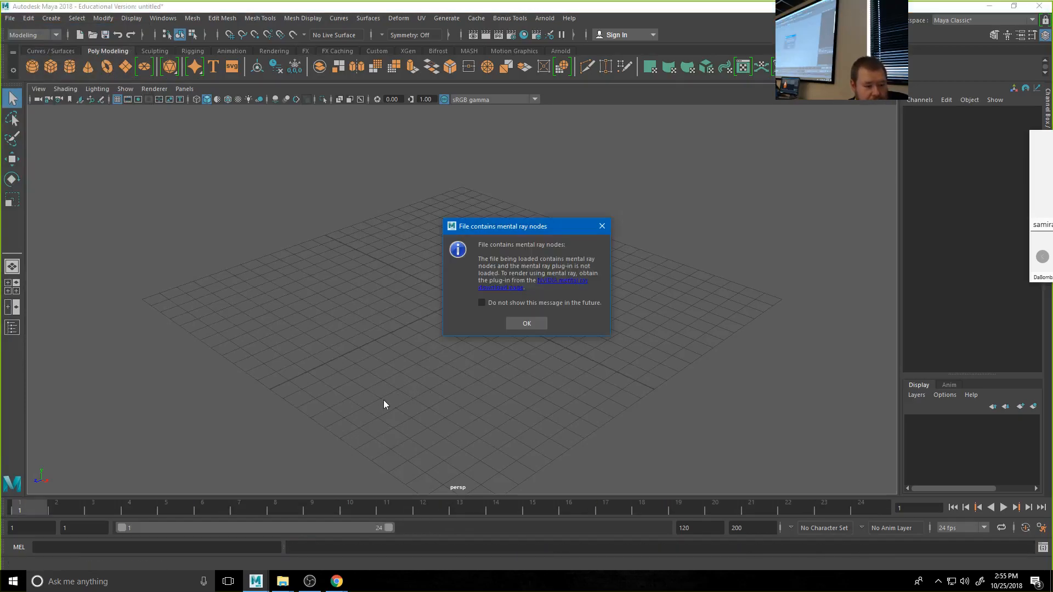
pyautogui.click(527, 323)
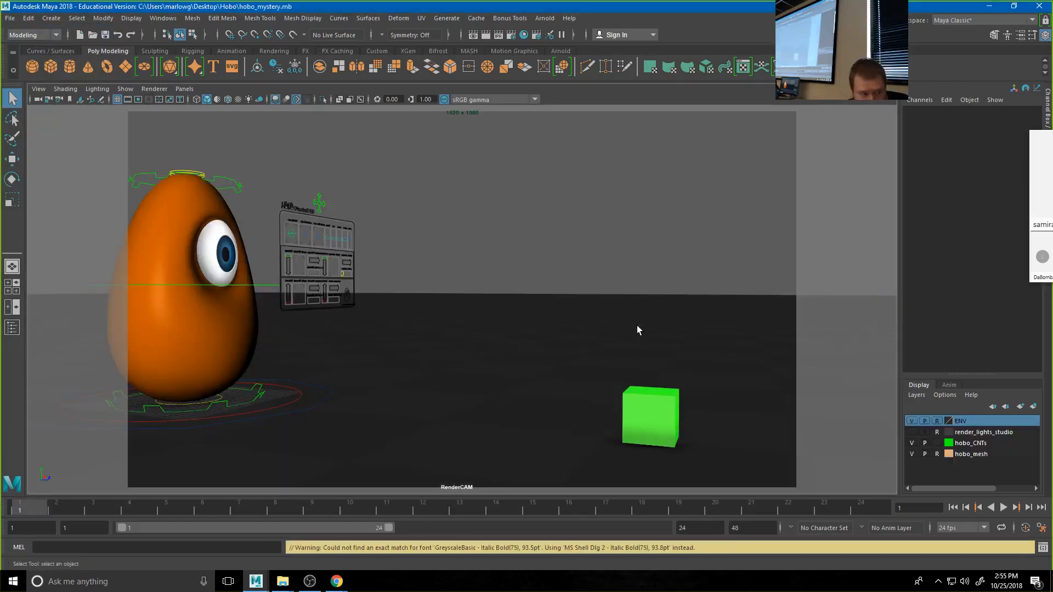
# - Switch the viewport from RenderCAM to the persp camera and orbit around the Hobo character
pyautogui.keyDown('alt'); pyautogui.moveTo(557, 329); pyautogui.dragTo(378, 327); pyautogui.keyUp('alt')
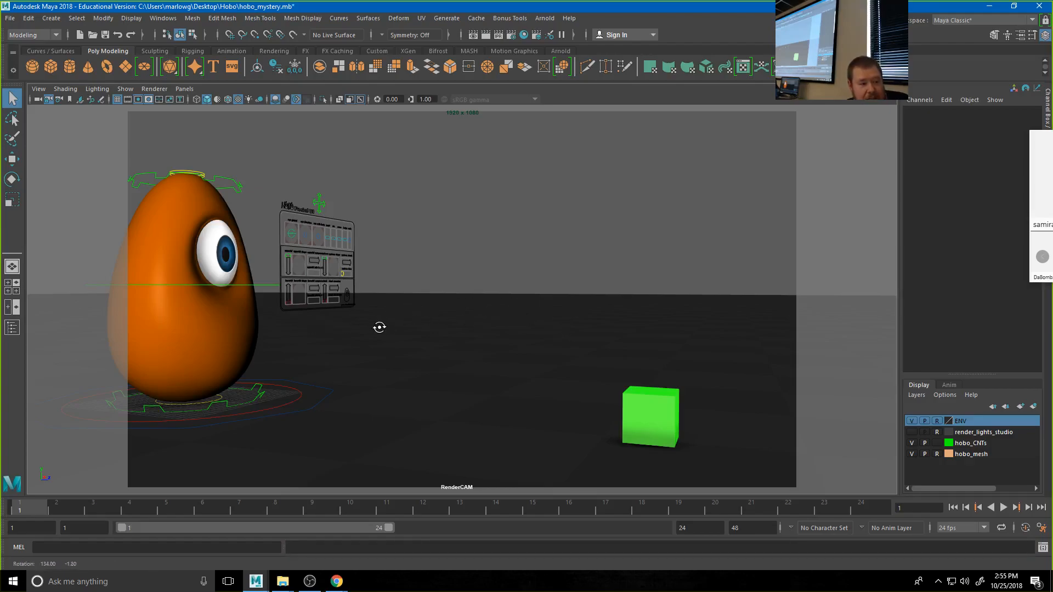
pyautogui.press('space')
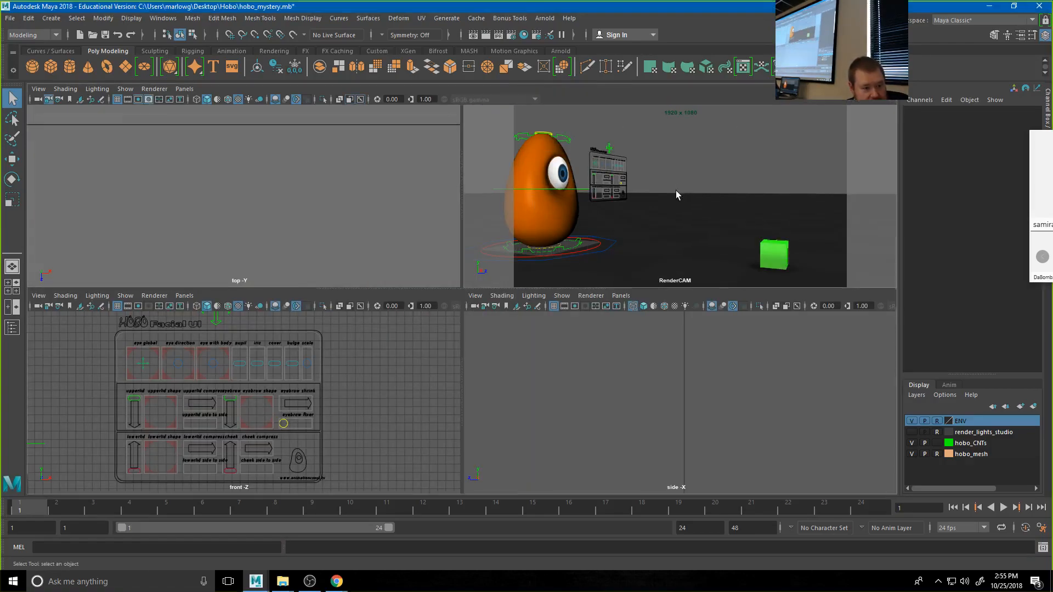
pyautogui.press('space')
pyautogui.click(184, 89)
pyautogui.moveTo(220, 99)
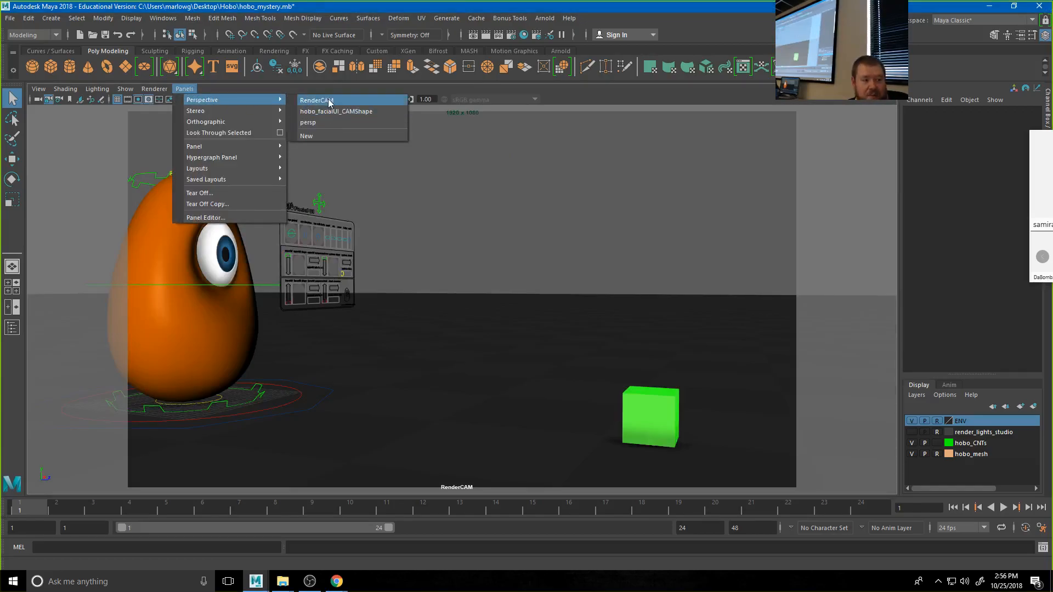
pyautogui.click(323, 123)
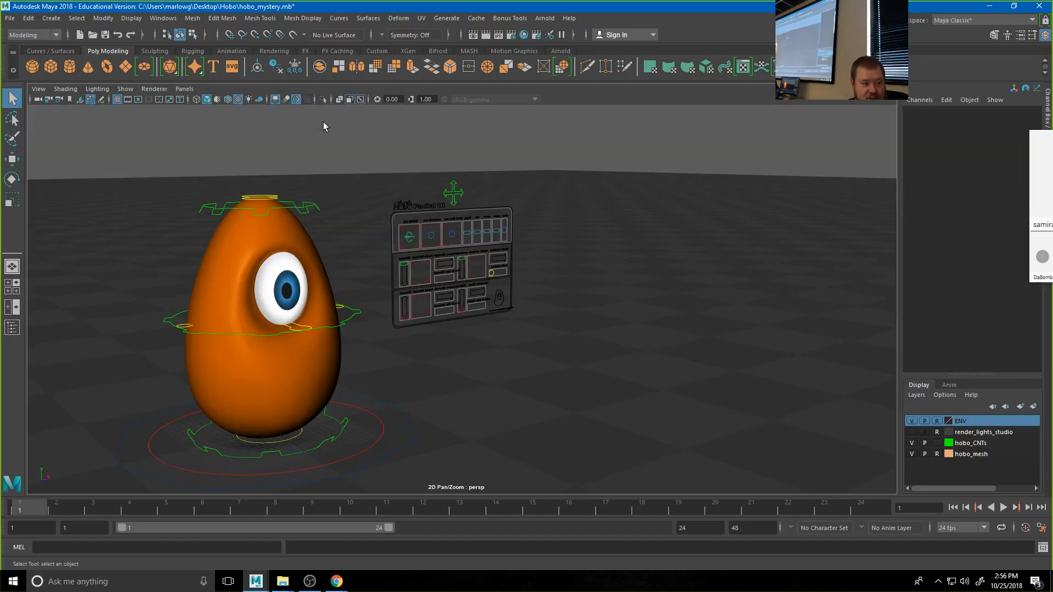
pyautogui.keyDown('alt'); pyautogui.moveTo(625, 370); pyautogui.dragTo(654, 372); pyautogui.keyUp('alt')
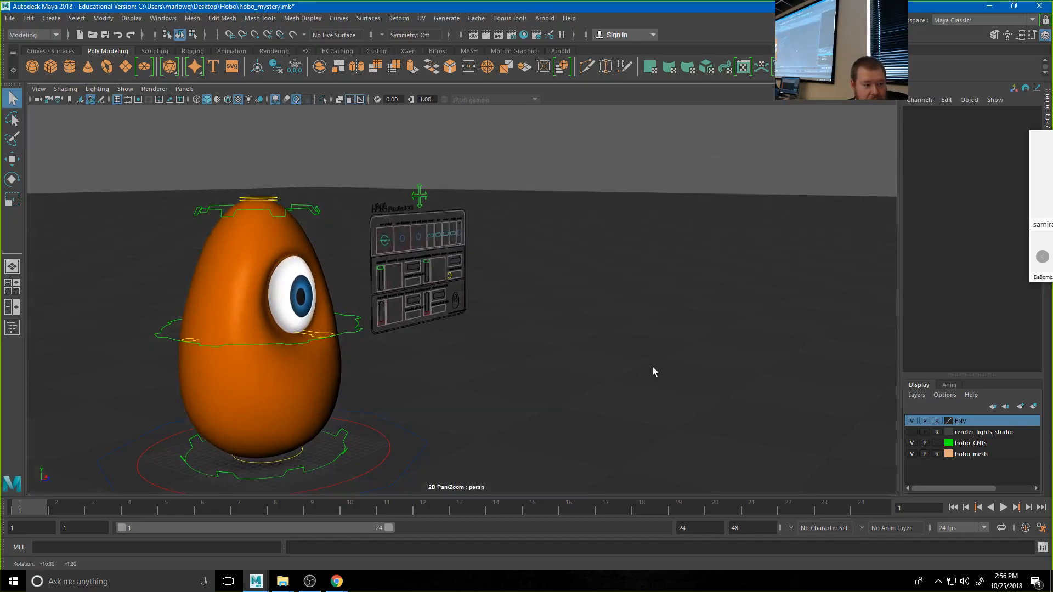
# - Look through the hobo_facialUI_CAM camera at the Hobo rig's facial controls
pyautogui.click(185, 89)
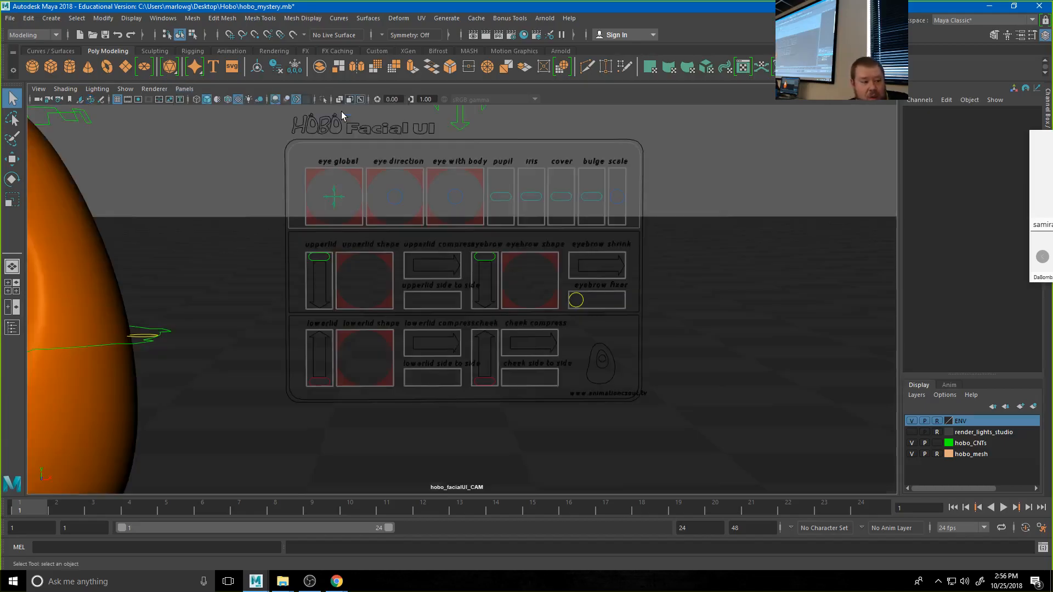
pyautogui.click(341, 111)
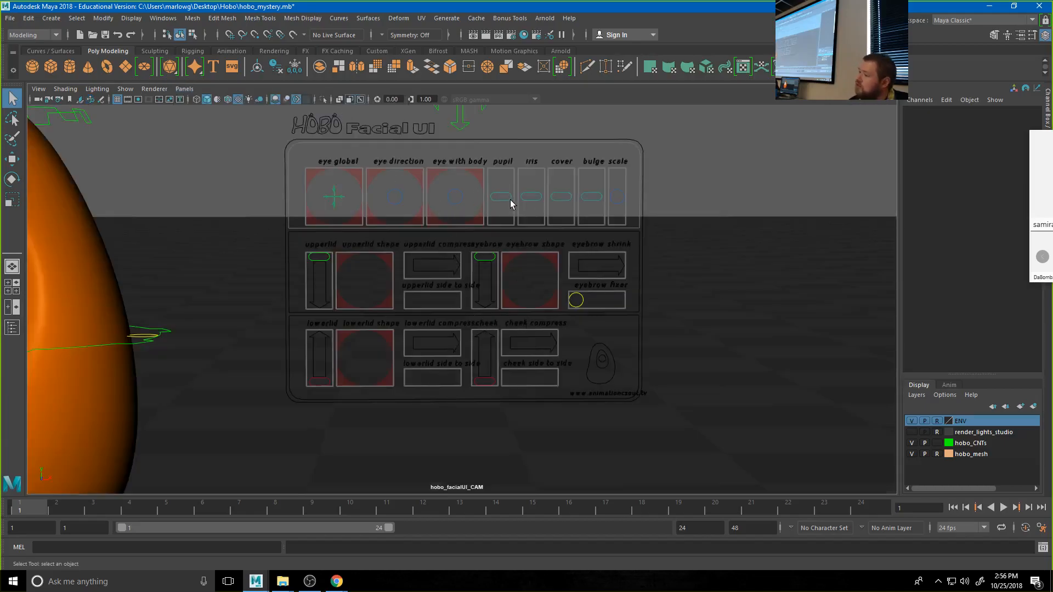
pyautogui.keyDown('alt'); pyautogui.moveTo(554, 309); pyautogui.dragTo(535, 305, button='middle'); pyautogui.keyUp('alt')
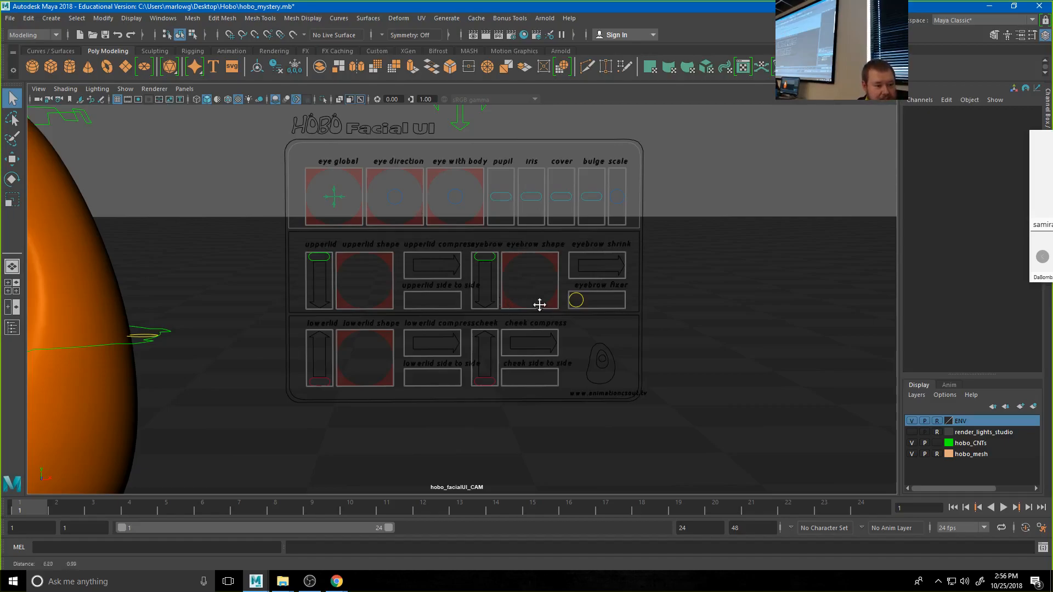
pyautogui.click(184, 89)
pyautogui.moveTo(220, 100)
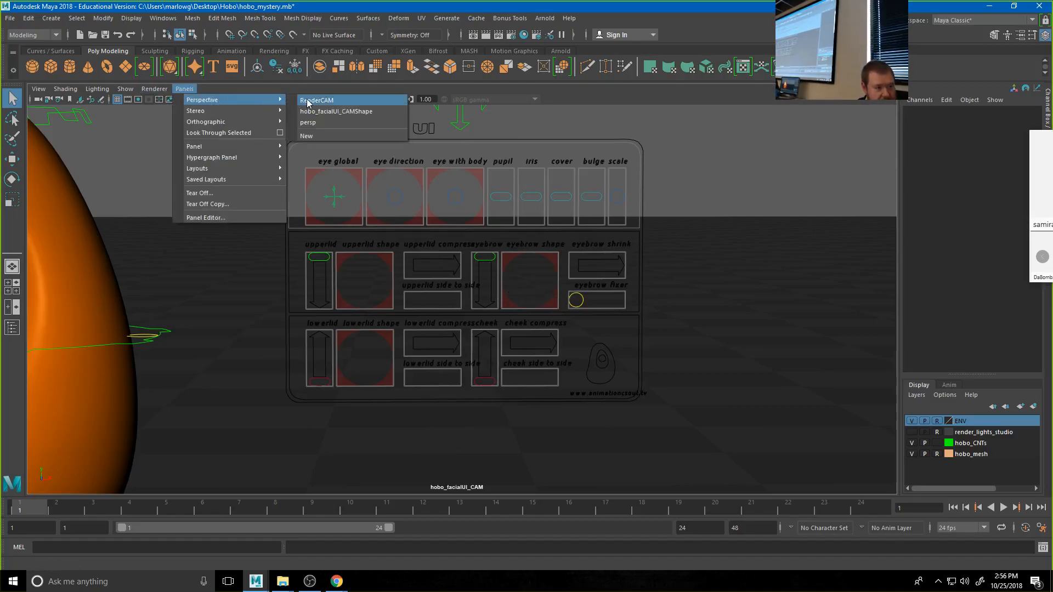
pyautogui.click(790, 131)
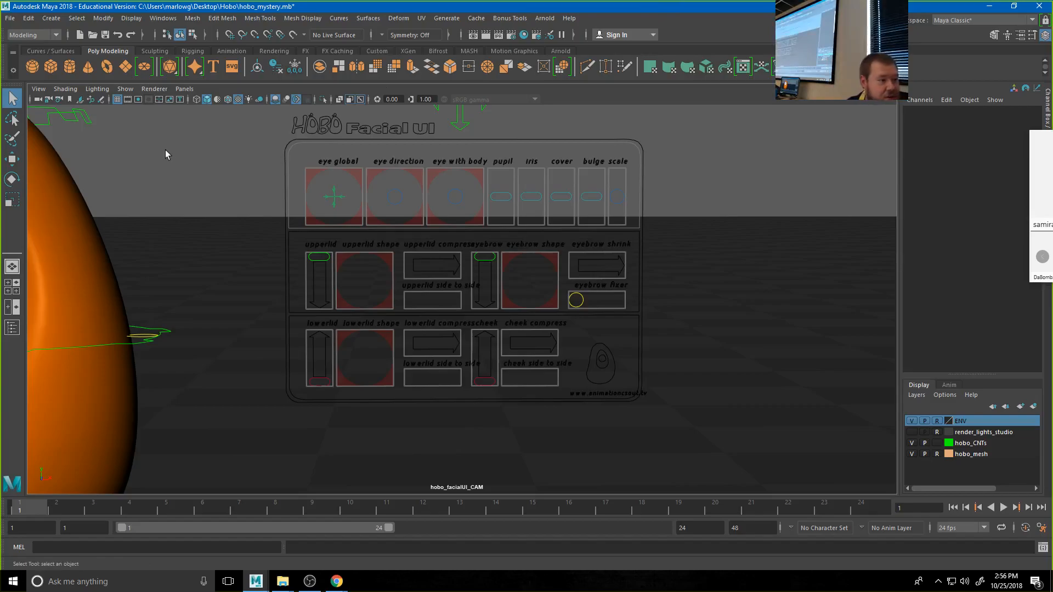
# - Change the viewport layout to two panes side by side
pyautogui.click(184, 89)
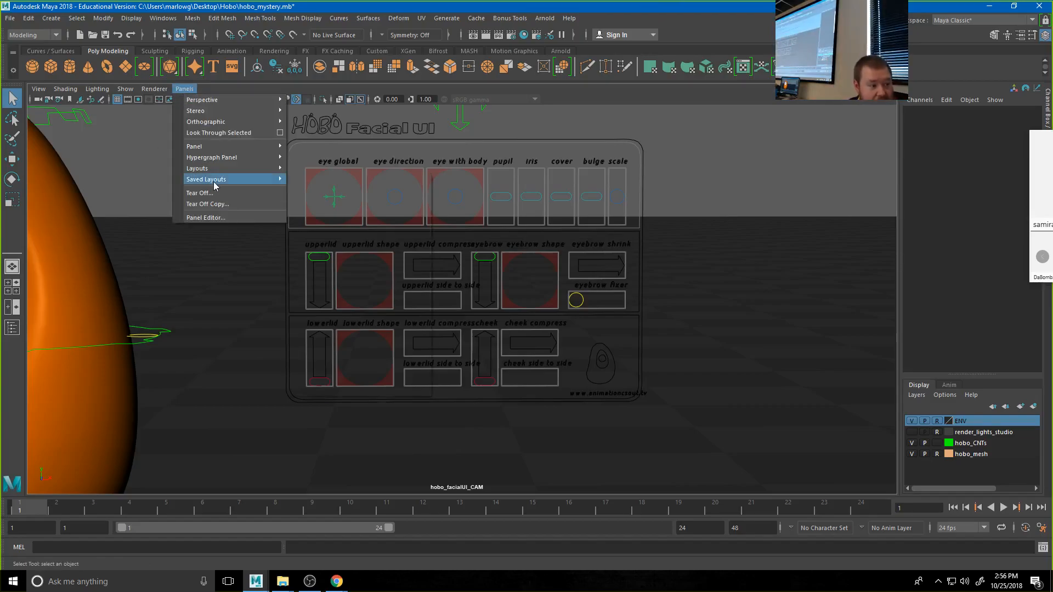
pyautogui.moveTo(223, 172)
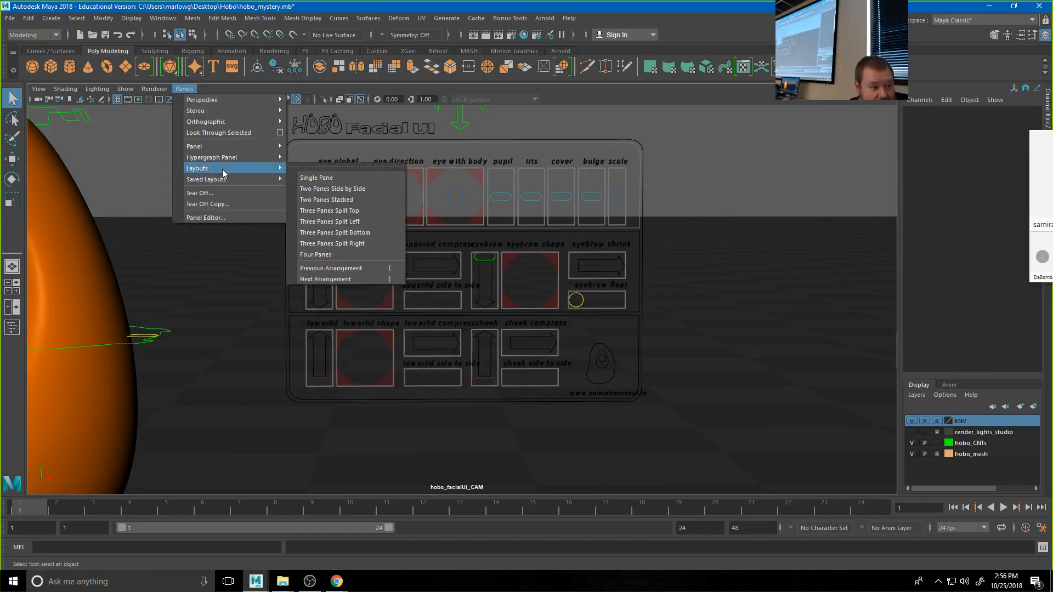
pyautogui.click(340, 193)
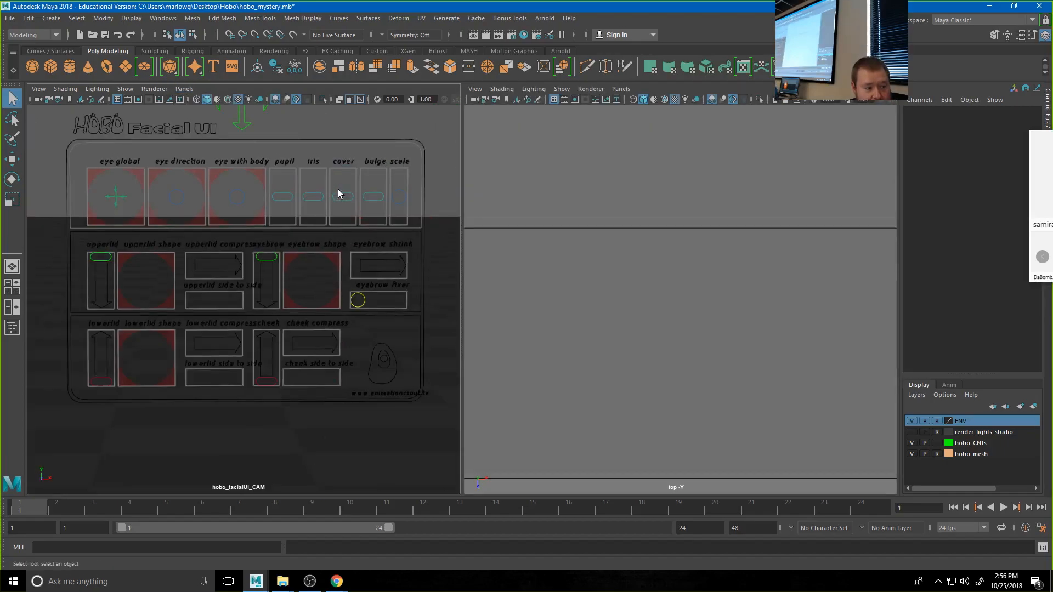
# - Show RenderCAM in the facial UI camera's pane and persp in the top-view pane, with the persp view orbited and zoomed in on Hobo
pyautogui.click(184, 89)
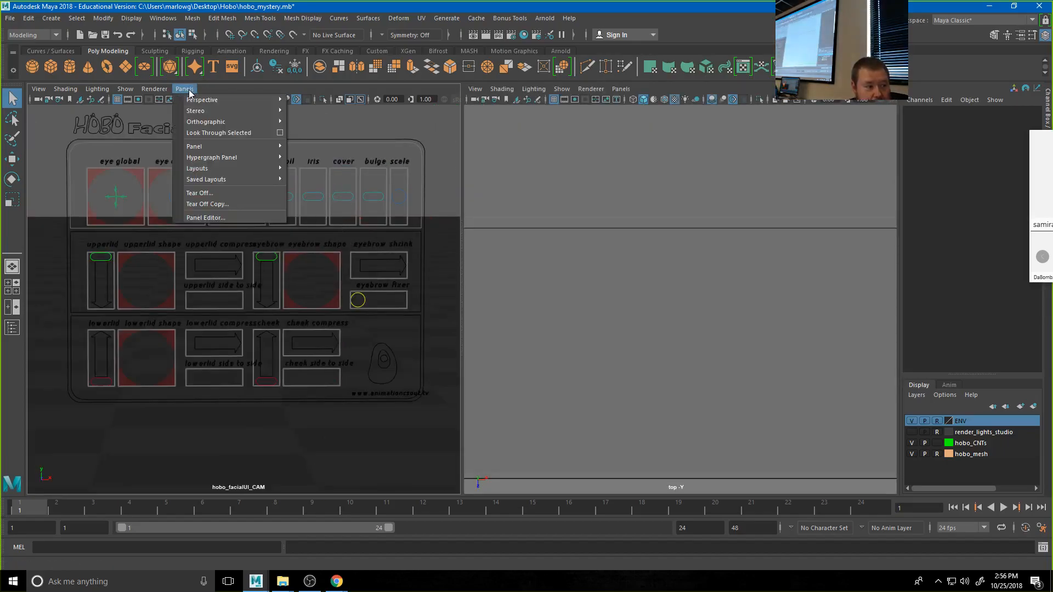
pyautogui.moveTo(230, 100)
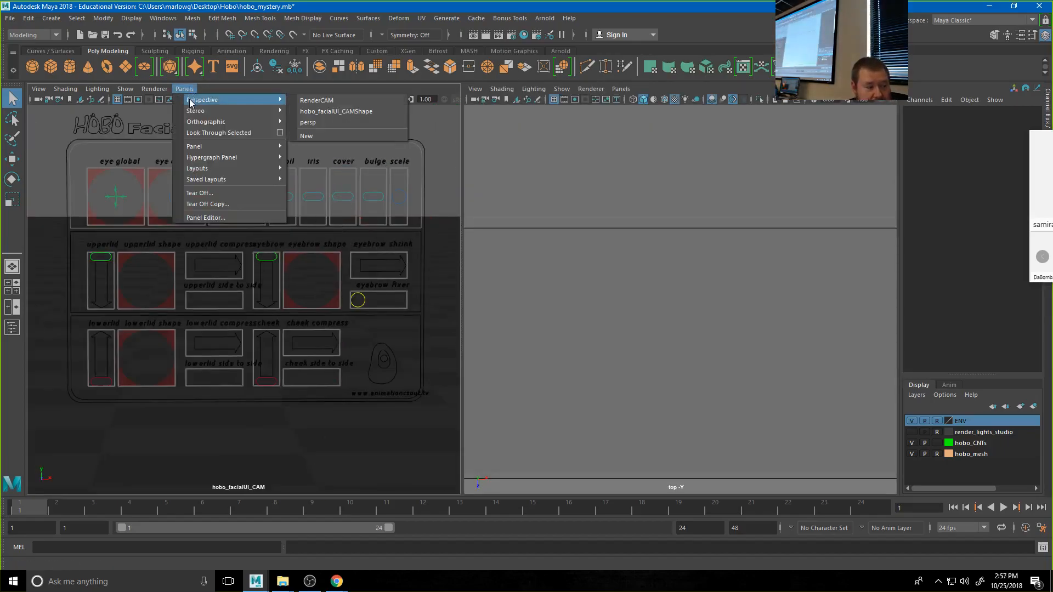
pyautogui.click(323, 100)
pyautogui.click(621, 89)
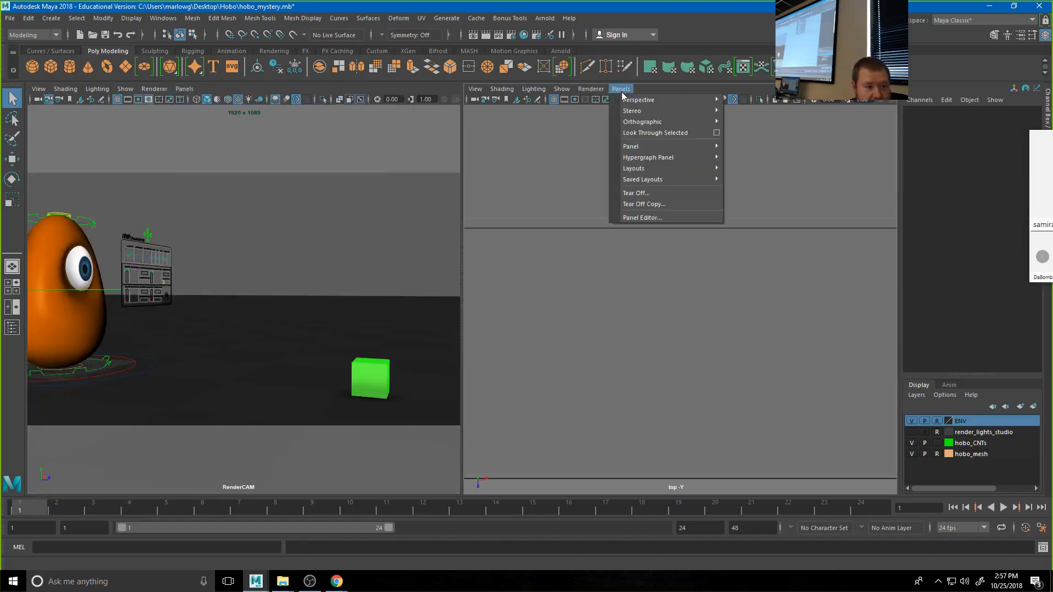
pyautogui.moveTo(675, 100)
pyautogui.click(765, 124)
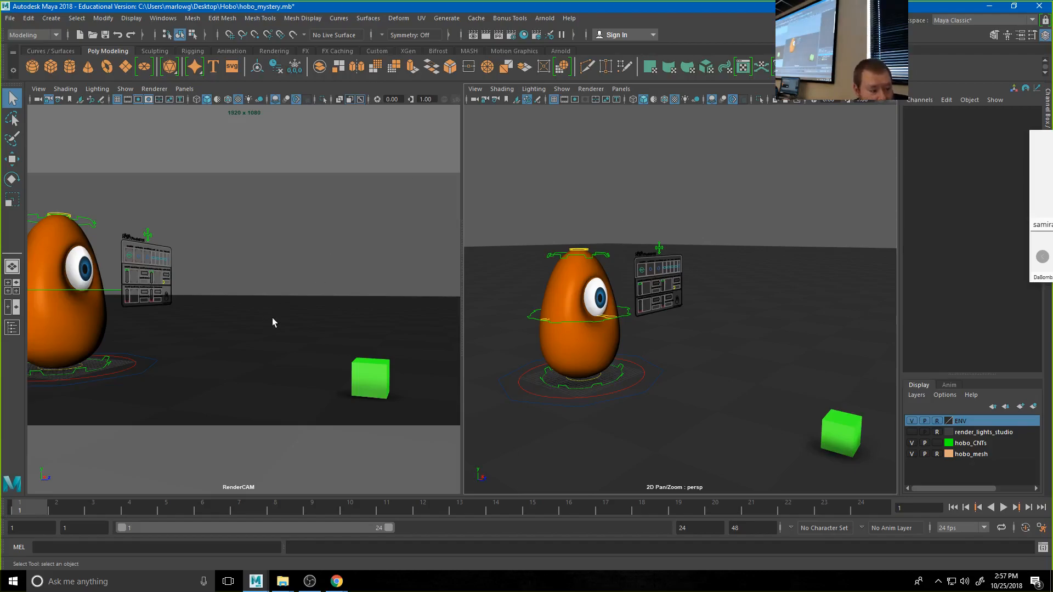
pyautogui.keyDown('alt'); pyautogui.moveTo(788, 316); pyautogui.dragTo(655, 351); pyautogui.keyUp('alt')
pyautogui.keyDown('alt'); pyautogui.moveTo(586, 306); pyautogui.dragTo(701, 336, button='right'); pyautogui.keyUp('alt')
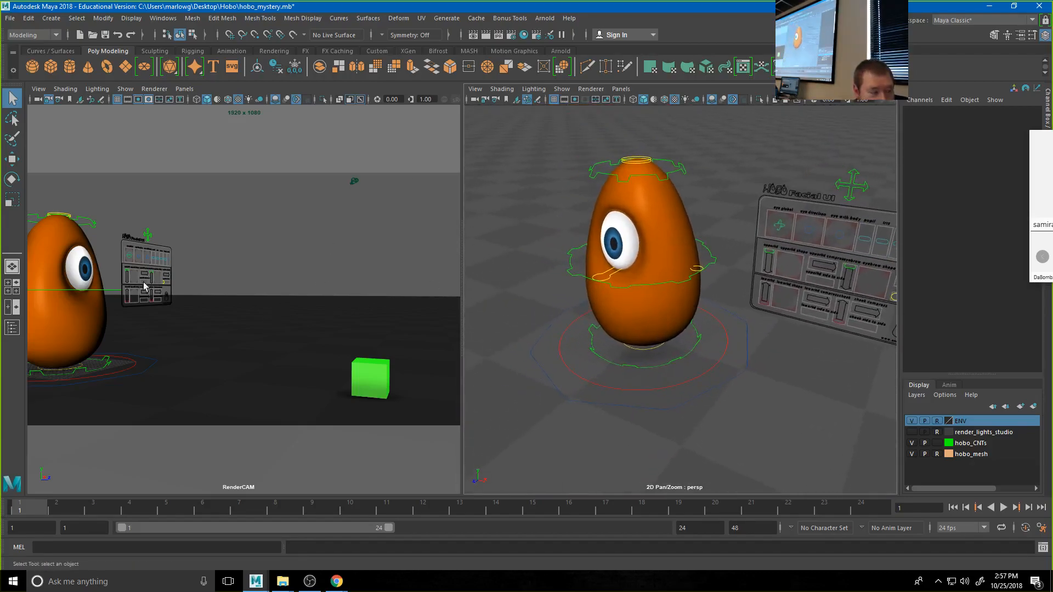
# - Limit the RenderCAM pane's display to polygons, hide its grid, and widen the pane so the whole frame fits
pyautogui.click(125, 89)
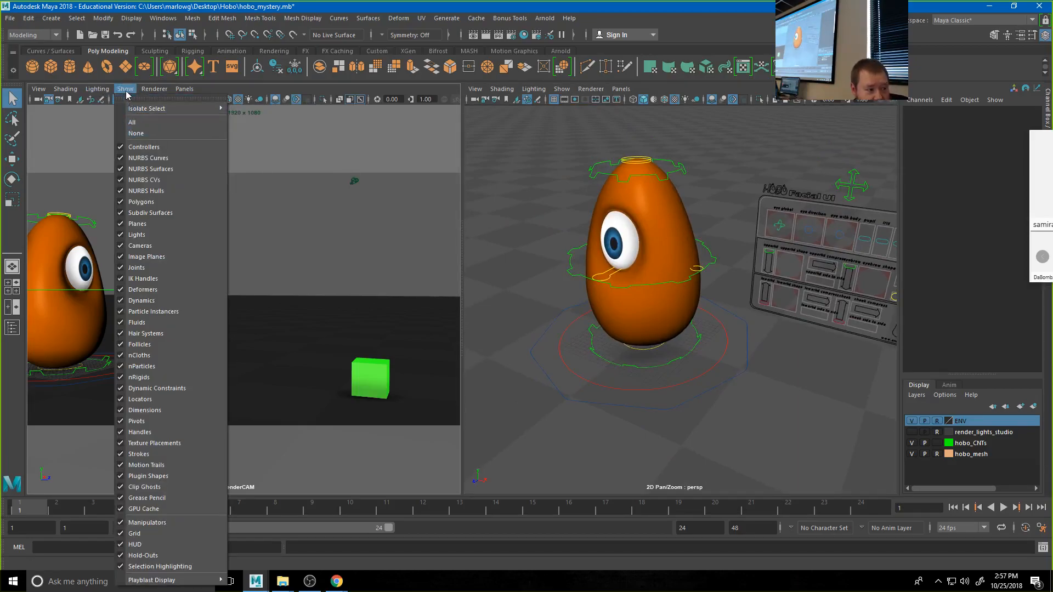
pyautogui.click(132, 134)
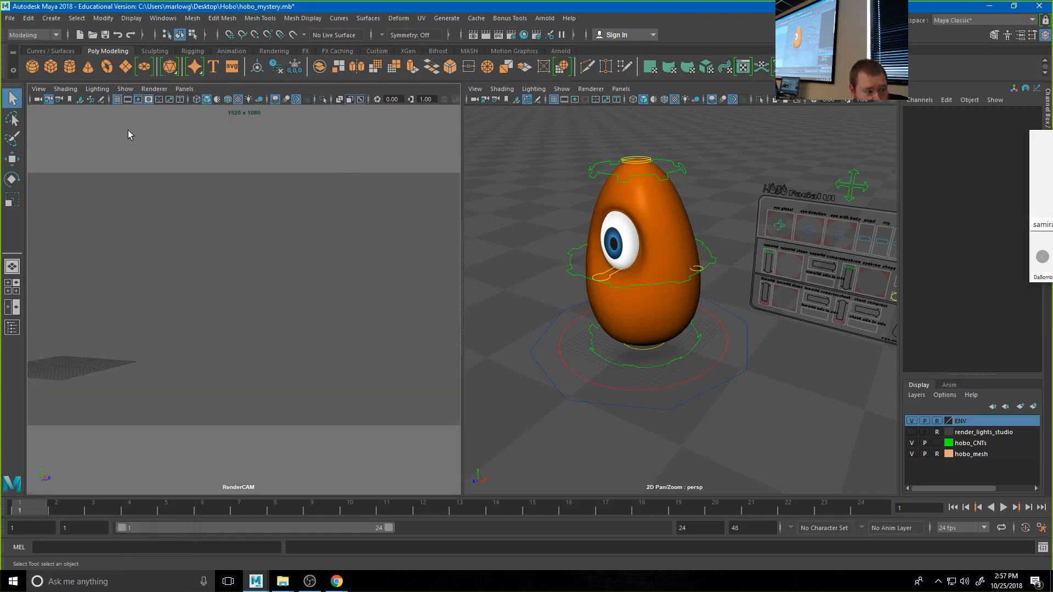
pyautogui.click(126, 89)
pyautogui.click(141, 202)
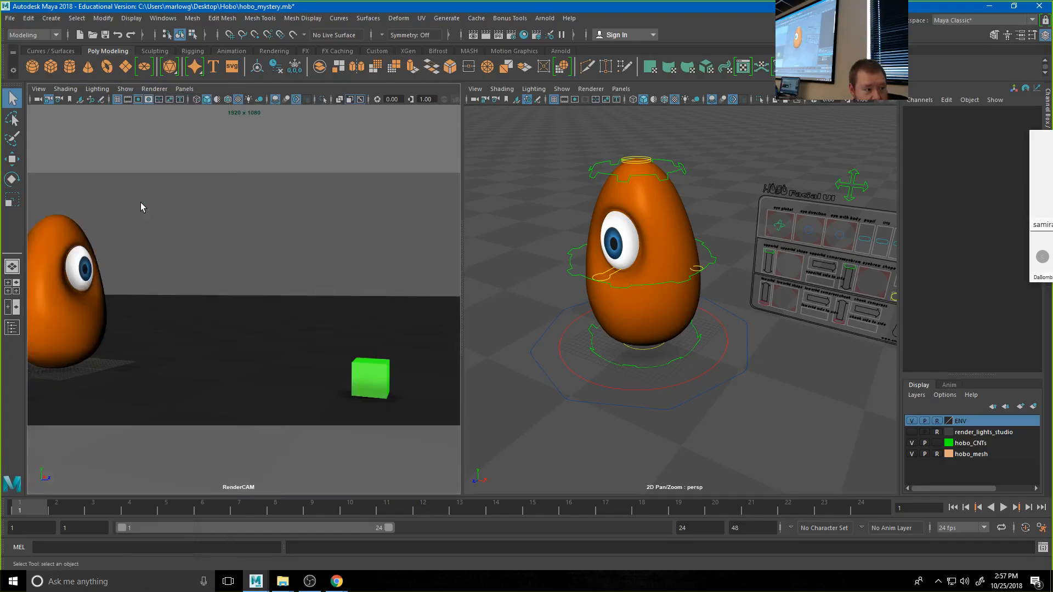
pyautogui.click(117, 99)
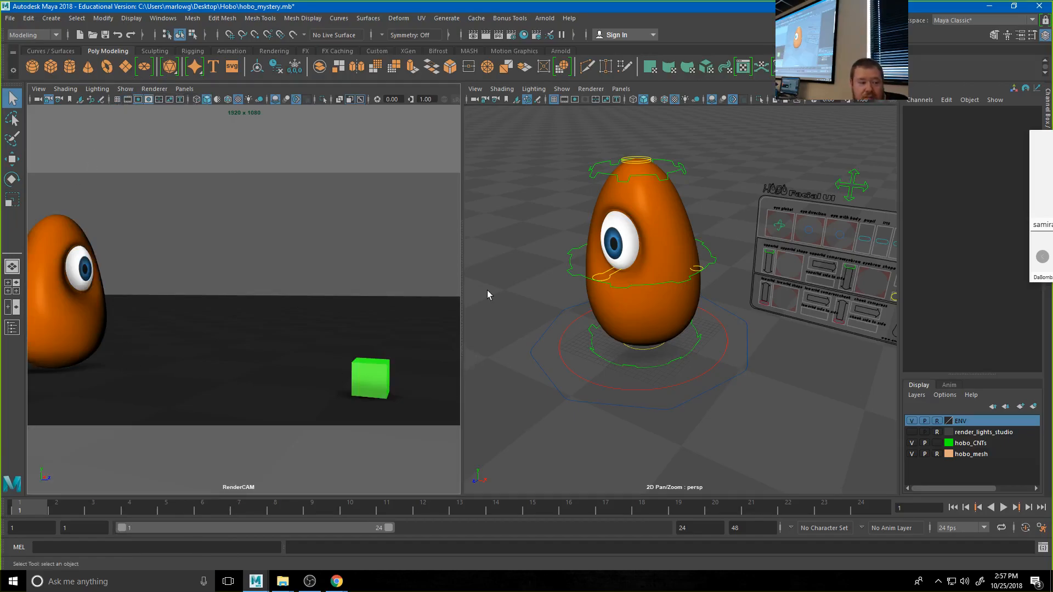
pyautogui.moveTo(462, 288); pyautogui.dragTo(509, 290)
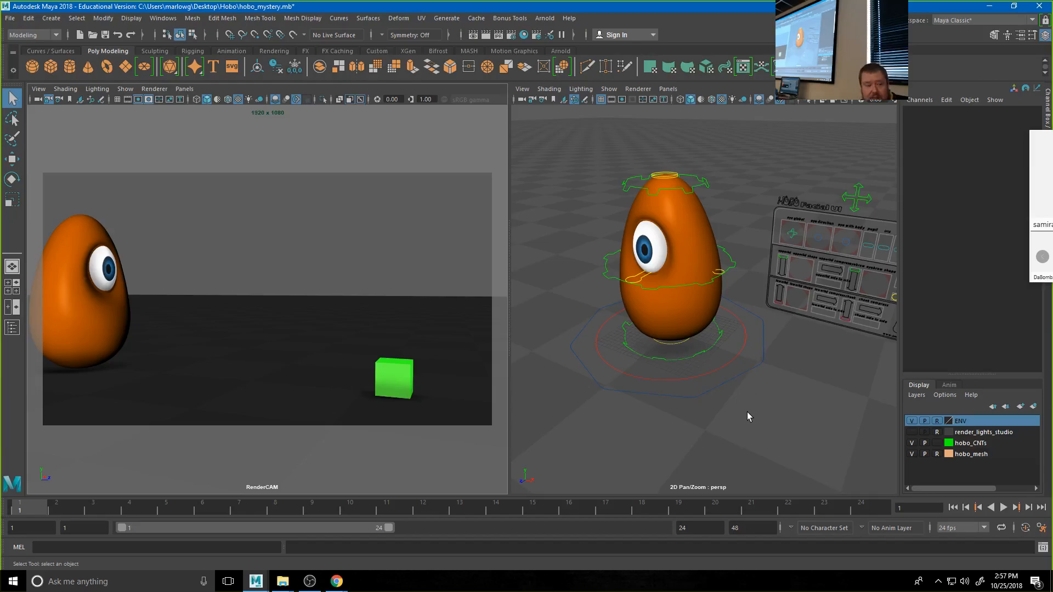
# - Compare wireframe, shaded and textured display in the persp view, ending on textured display
pyautogui.press('4')
pyautogui.press('5')
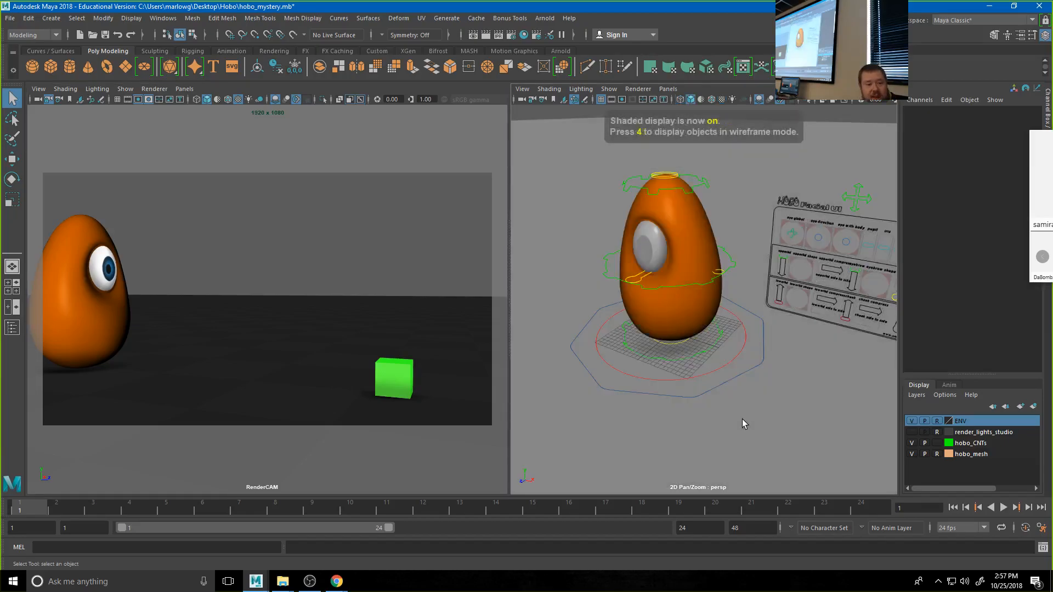
pyautogui.press('6')
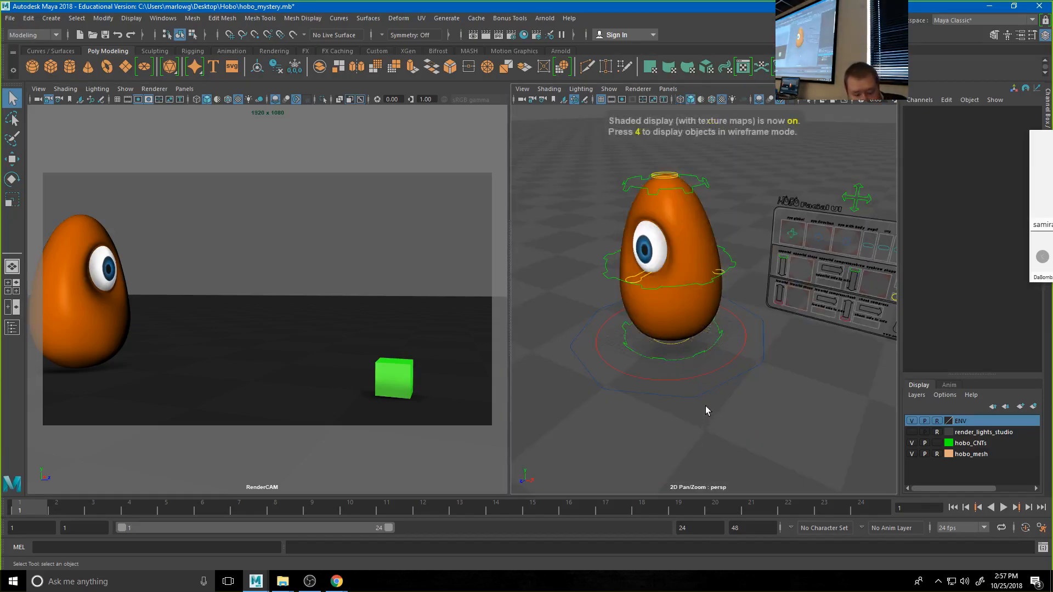
pyautogui.press('5')
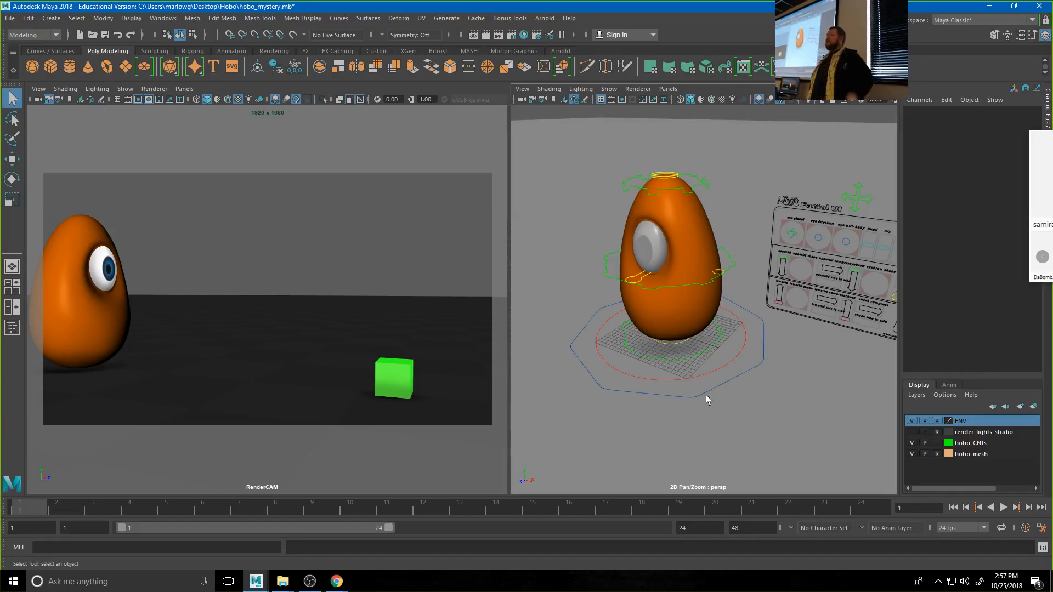
pyautogui.press('6')
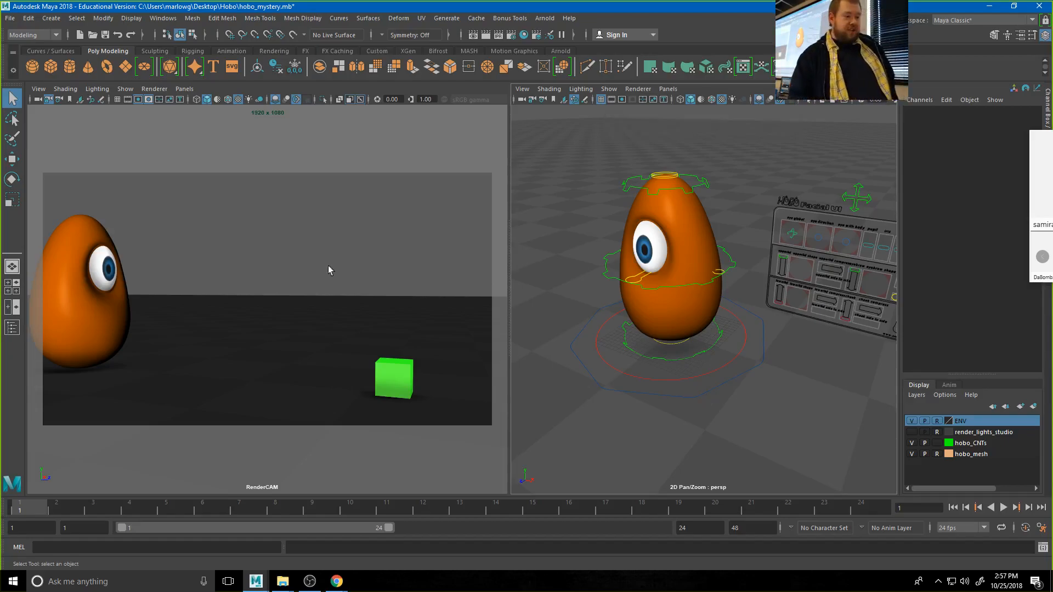
# - Open the Arnold RenderView, maximize it, and start rendering the scene through perspShape
pyautogui.click(545, 18)
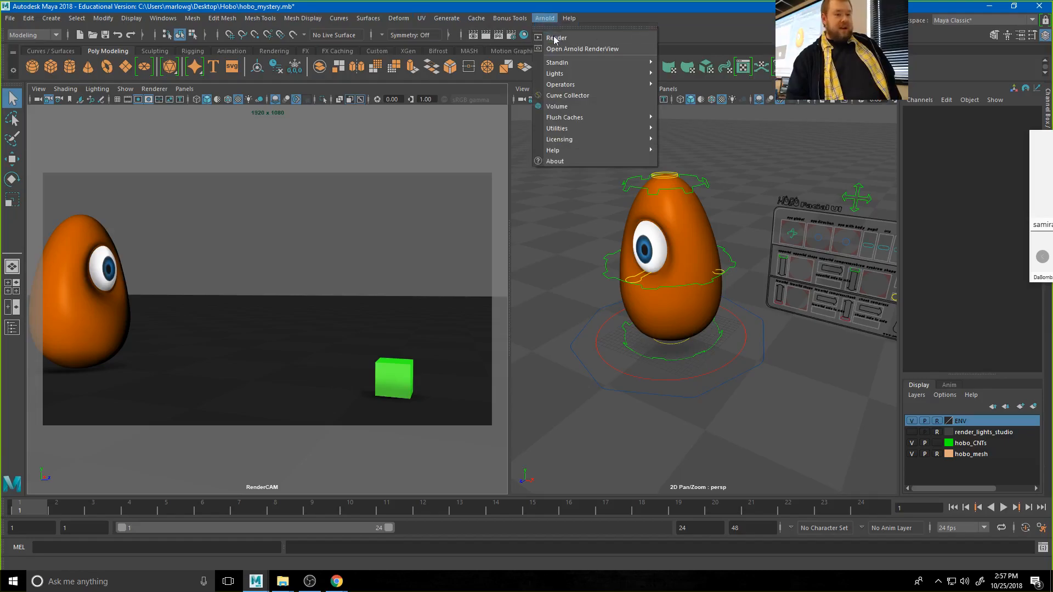
pyautogui.click(556, 49)
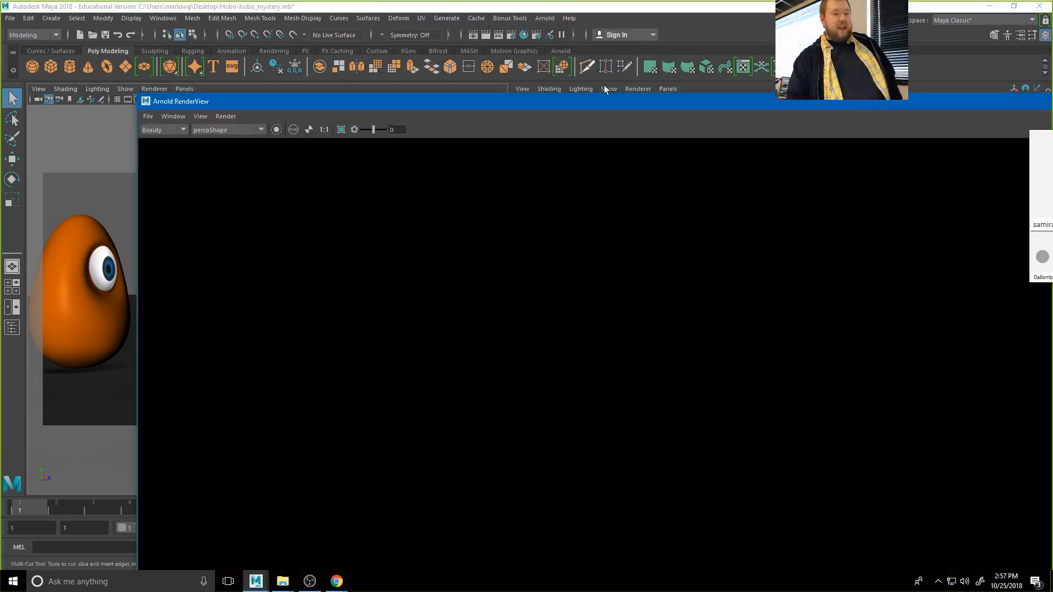
pyautogui.doubleClick(863, 105)
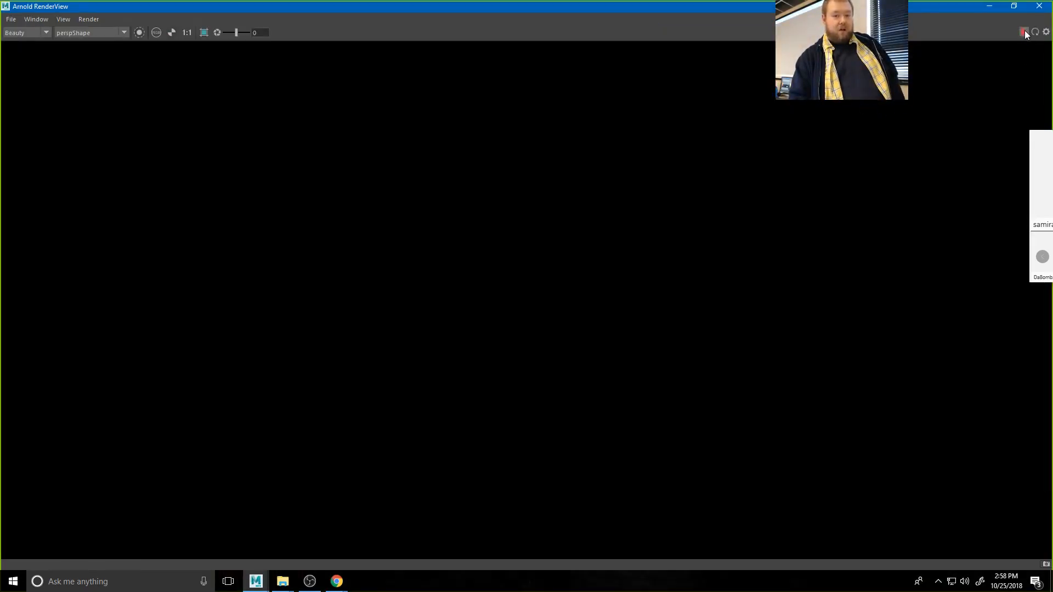
pyautogui.click(1024, 32)
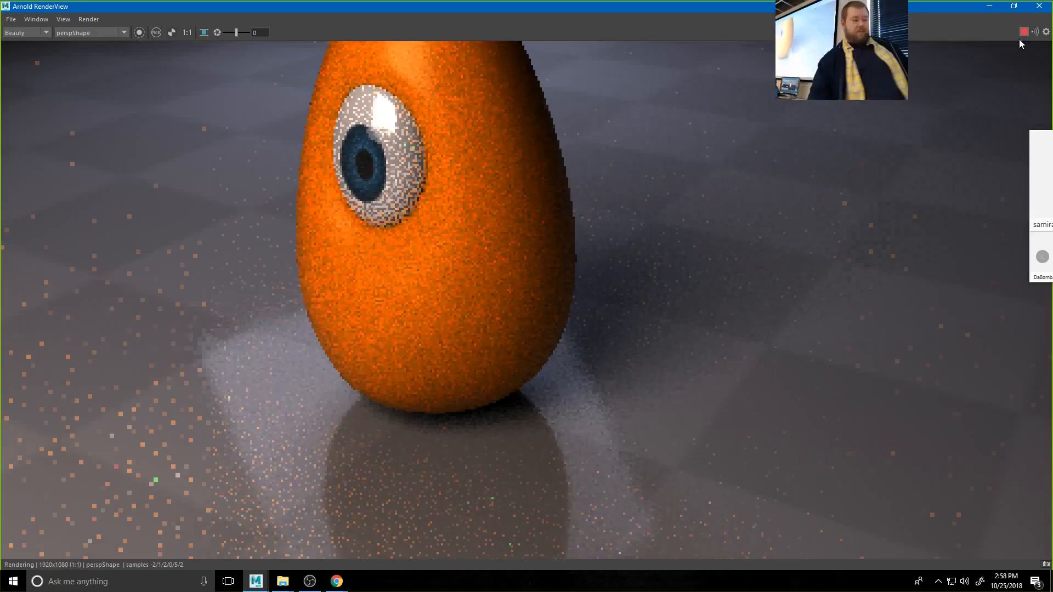
# - Switch the Arnold render to RenderCAMShape, view the full frame, and close the RenderView
pyautogui.click(110, 33)
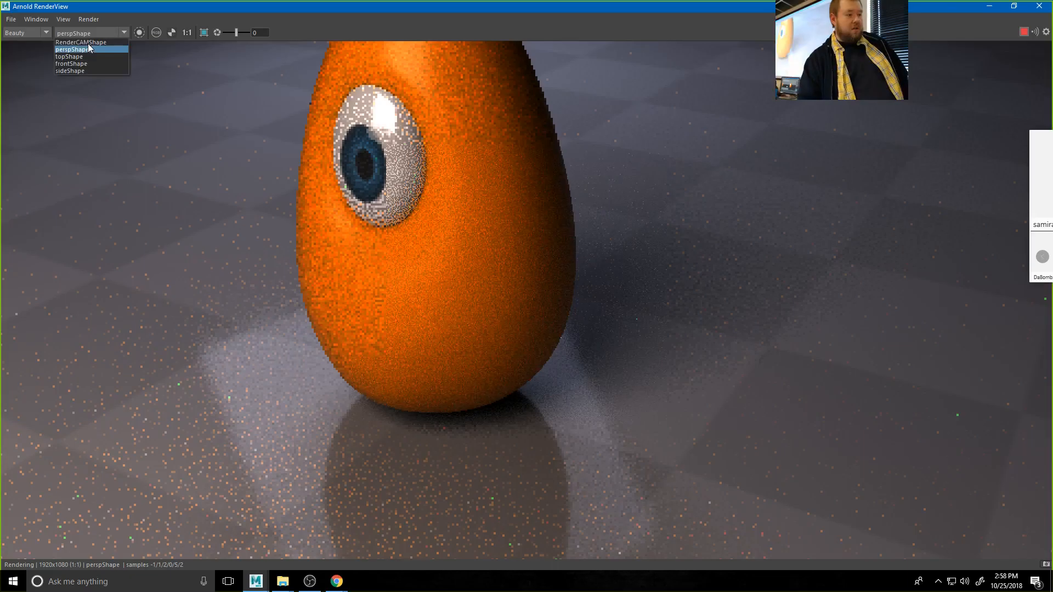
pyautogui.click(81, 42)
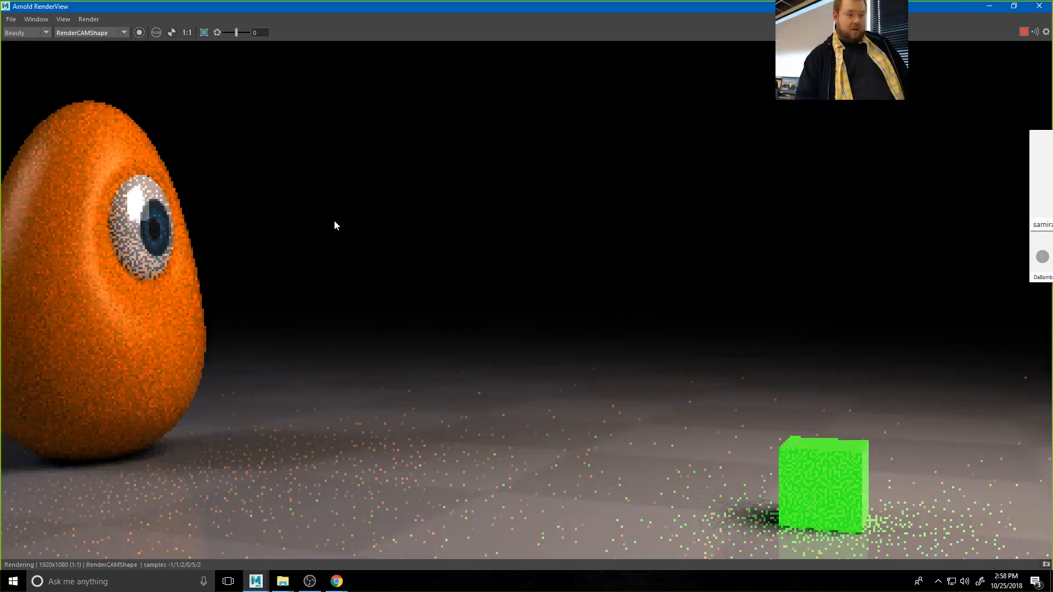
pyautogui.scroll(-3, 435, 247)
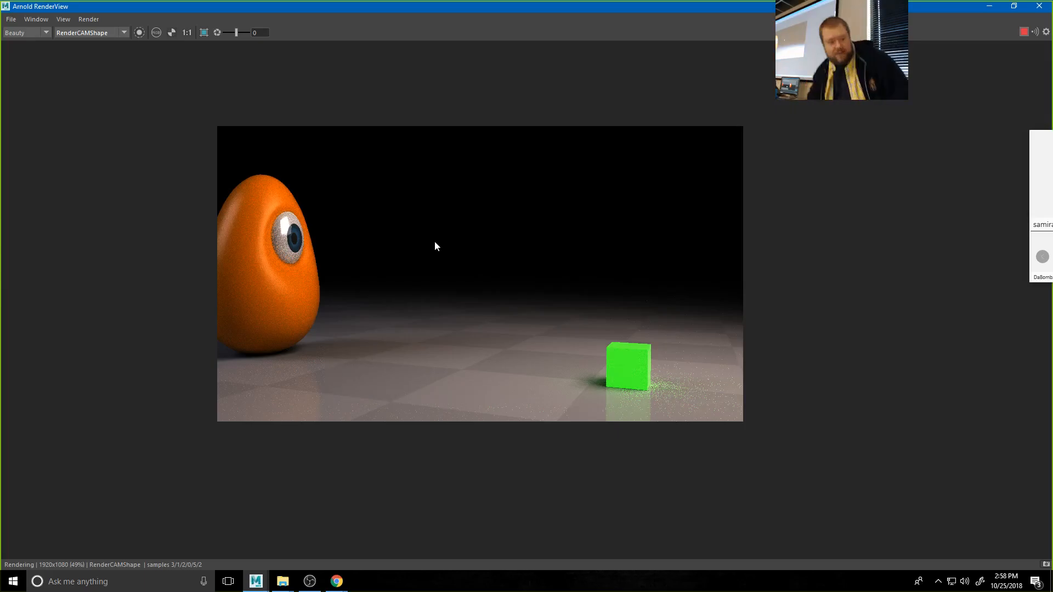
pyautogui.click(1041, 7)
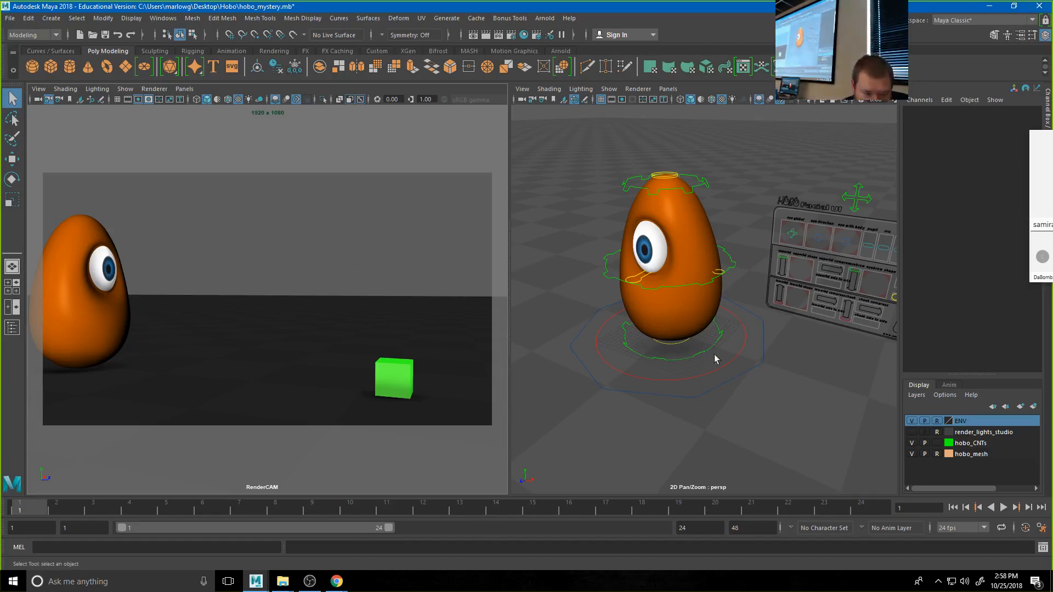
# - Select the jagged hobo_bottom_CNT control around Hobo's base in the persp view
pyautogui.keyDown('alt'); pyautogui.moveTo(658, 310); pyautogui.dragTo(747, 312); pyautogui.keyUp('alt')
pyautogui.keyDown('alt'); pyautogui.moveTo(696, 336); pyautogui.dragTo(762, 307, button='middle'); pyautogui.keyUp('alt')
pyautogui.keyDown('alt'); pyautogui.moveTo(762, 307); pyautogui.dragTo(631, 195); pyautogui.keyUp('alt')
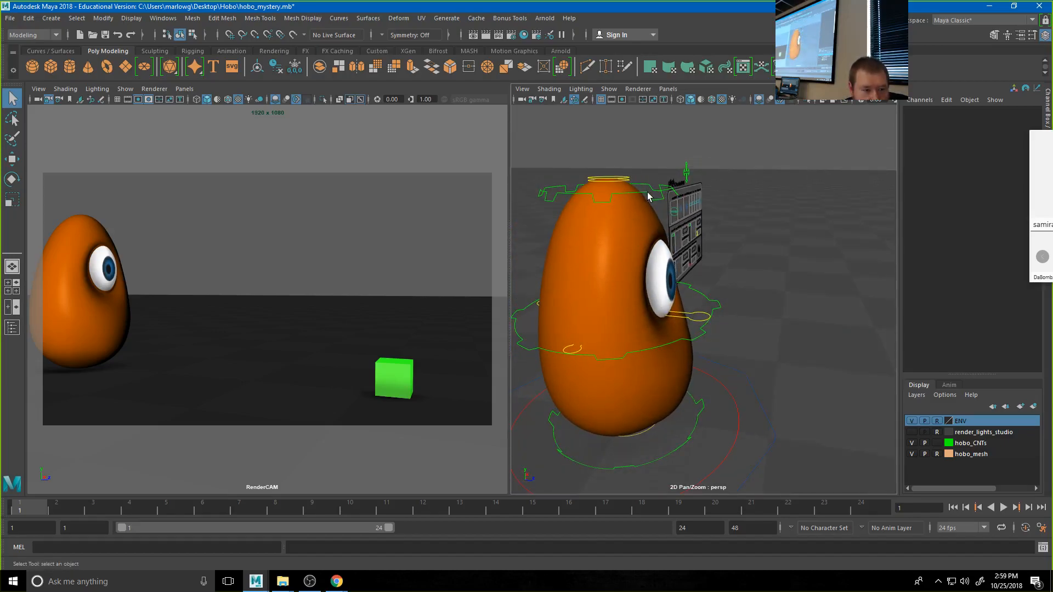
pyautogui.click(698, 322)
pyautogui.click(699, 337)
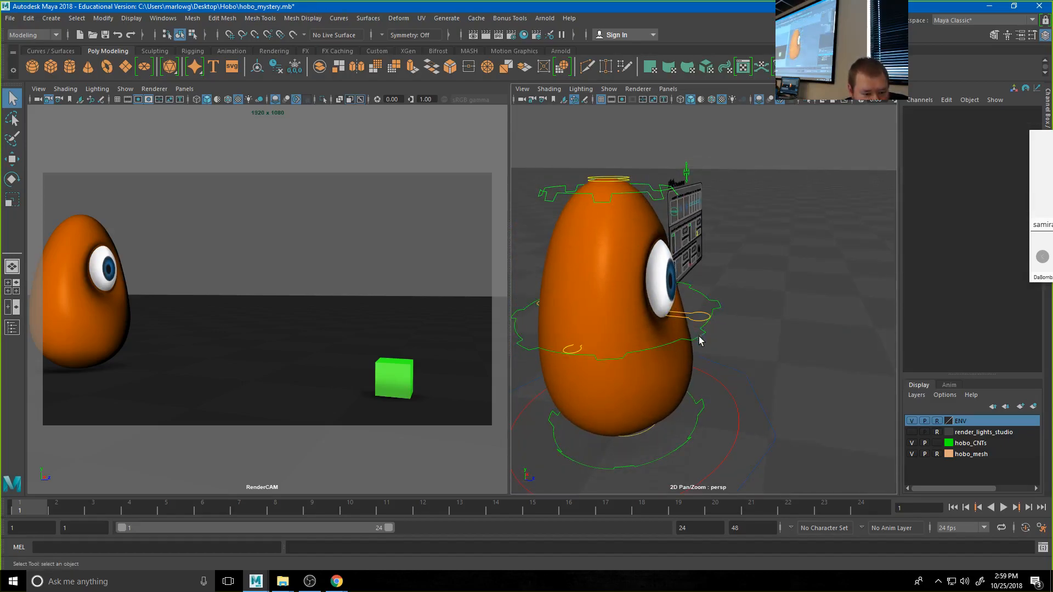
pyautogui.click(695, 432)
pyautogui.keyDown('alt'); pyautogui.moveTo(696, 432); pyautogui.dragTo(676, 264, button='middle'); pyautogui.keyUp('alt')
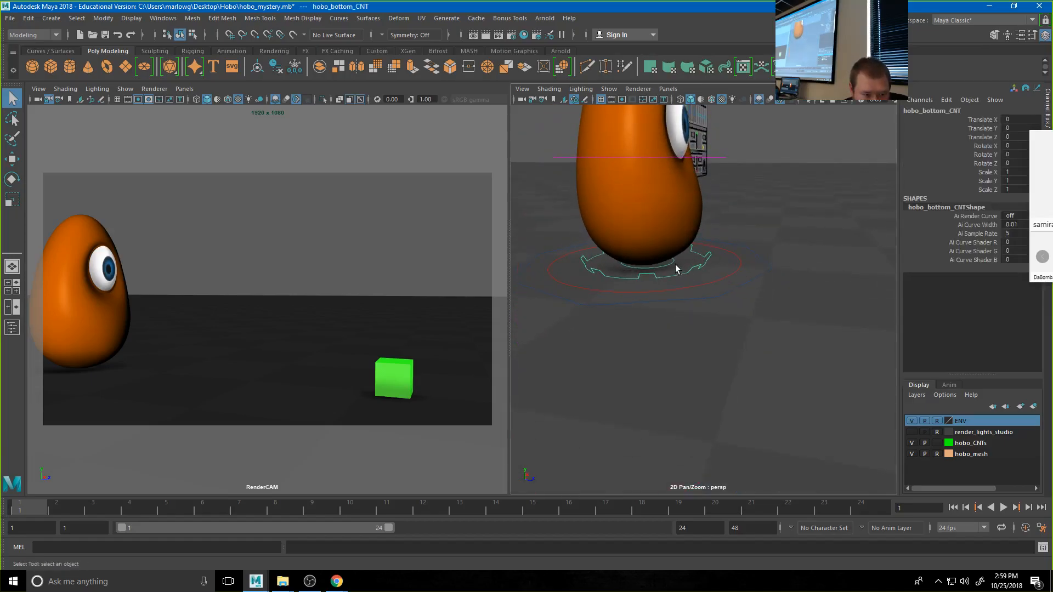
# - Select the small hobo_bottom_tweak_CNT control under Hobo and return the selection to hobo_bottom_CNT
pyautogui.click(671, 263)
pyautogui.press('Up')
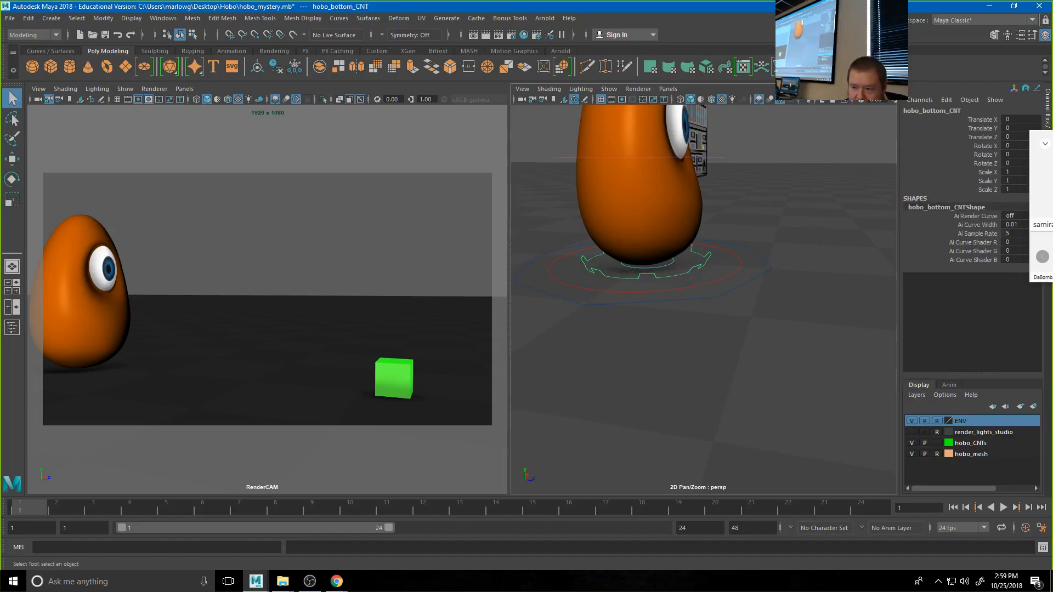
pyautogui.click(672, 264)
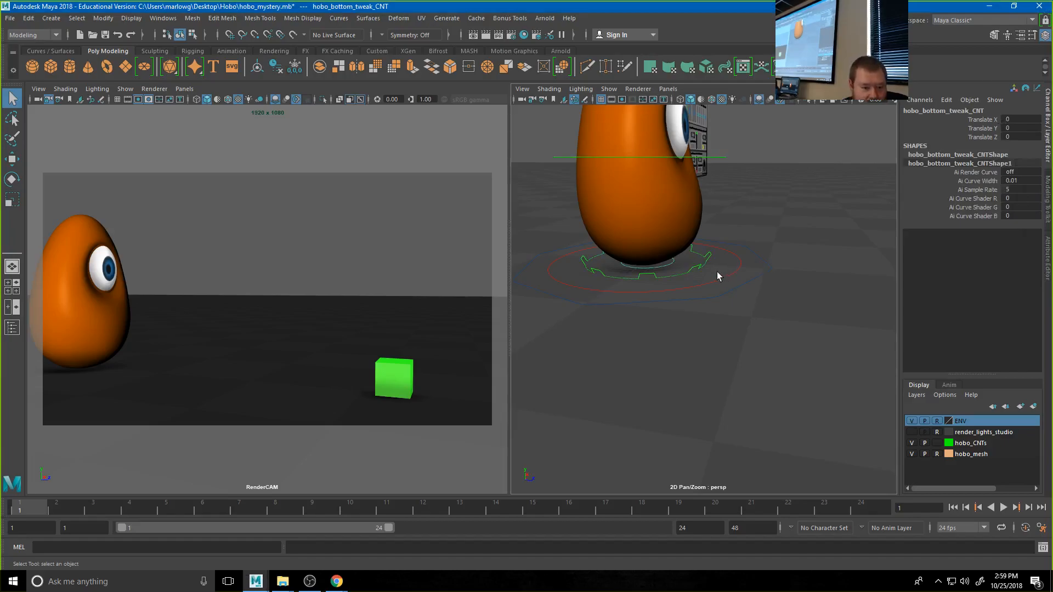
pyautogui.click(700, 267)
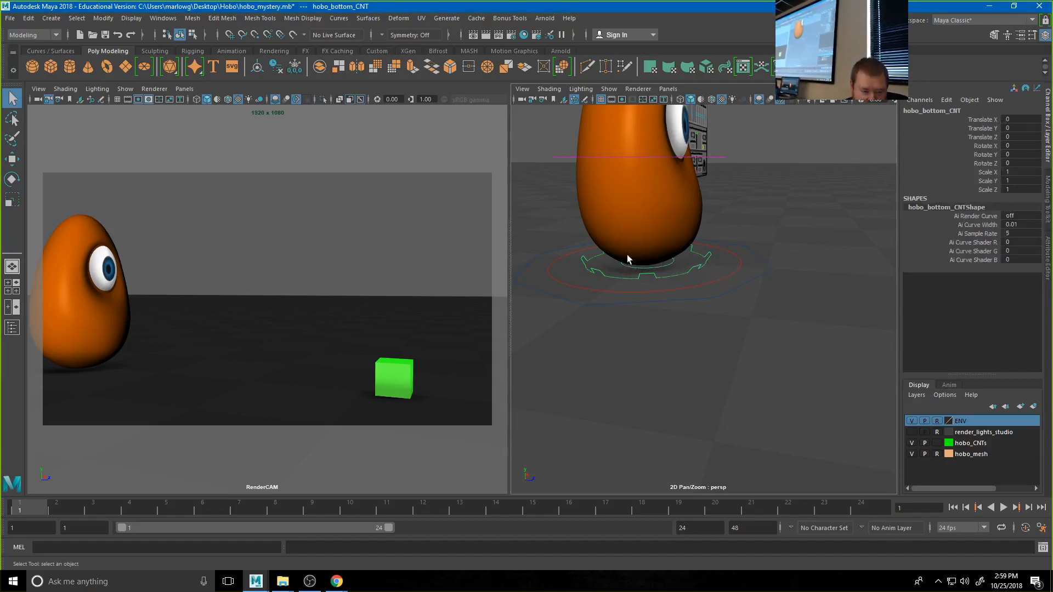
# - Select the outermost control around Hobo's base, hobo_global_CNT, in the persp view
pyautogui.scroll(-3, 628, 258)
pyautogui.keyDown('alt'); pyautogui.moveTo(649, 247); pyautogui.dragTo(673, 344, button='middle'); pyautogui.keyUp('alt')
pyautogui.keyDown('alt'); pyautogui.moveTo(673, 344); pyautogui.dragTo(731, 346); pyautogui.keyUp('alt')
pyautogui.moveTo(744, 409); pyautogui.dragTo(745, 409)
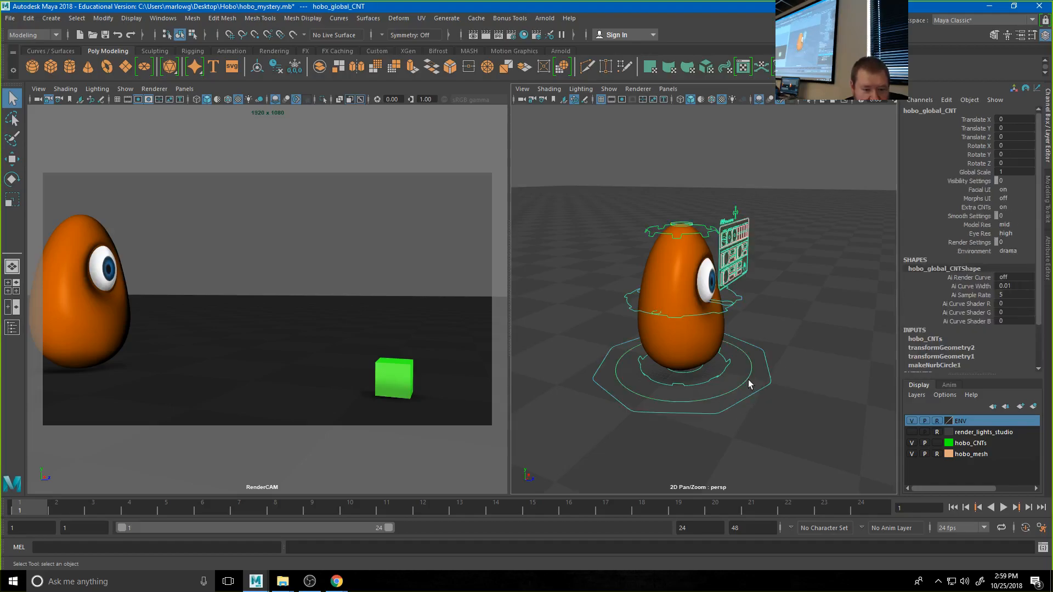
# - Try enlarging the whole character by scrubbing hobo_global_CNT's Global Scale to 4.5, and undo the change
pyautogui.click(749, 382)
pyautogui.click(720, 370)
pyautogui.moveTo(773, 374); pyautogui.dragTo(753, 400)
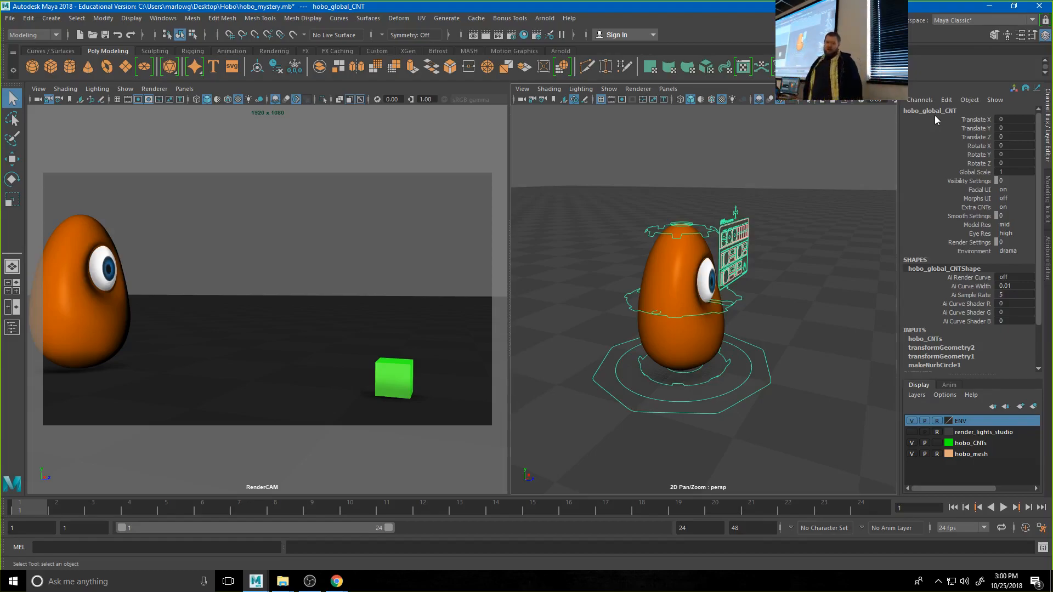
pyautogui.click(977, 172)
pyautogui.moveTo(806, 199); pyautogui.dragTo(825, 199, button='middle')
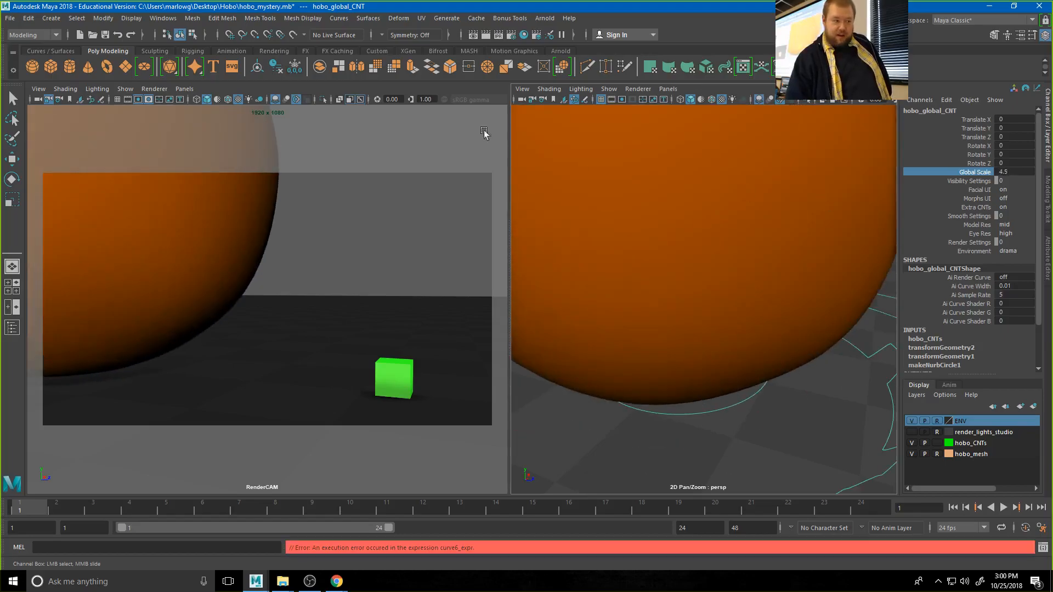
pyautogui.click(117, 34)
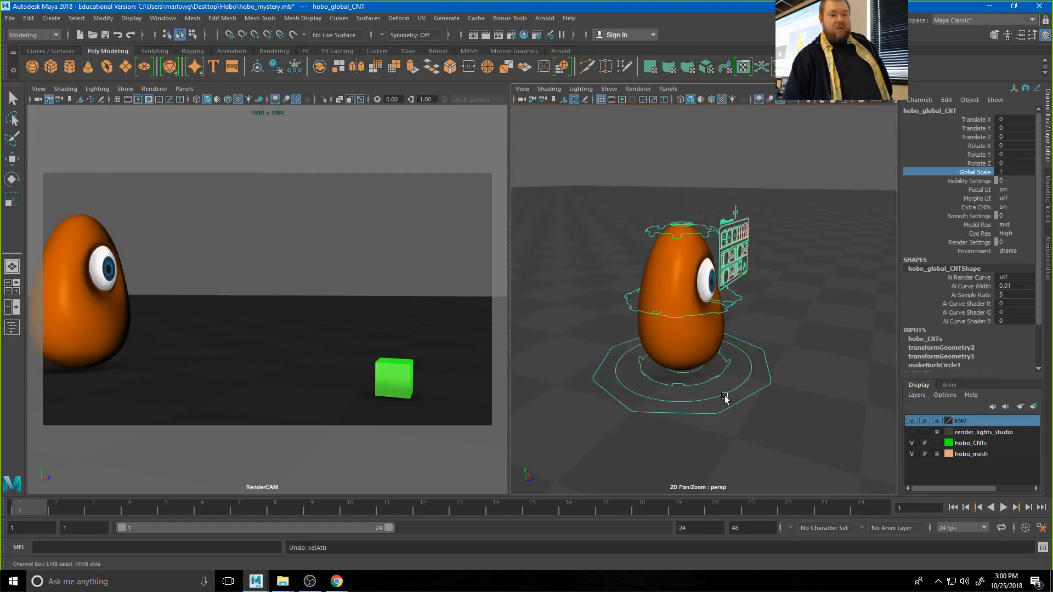
# - Move hobo_bottom_CNT toward the green cube, to about 2.7 in Translate X and 24.8 in Translate Z
pyautogui.scroll(-5, 725, 399)
pyautogui.scroll(4, 730, 393)
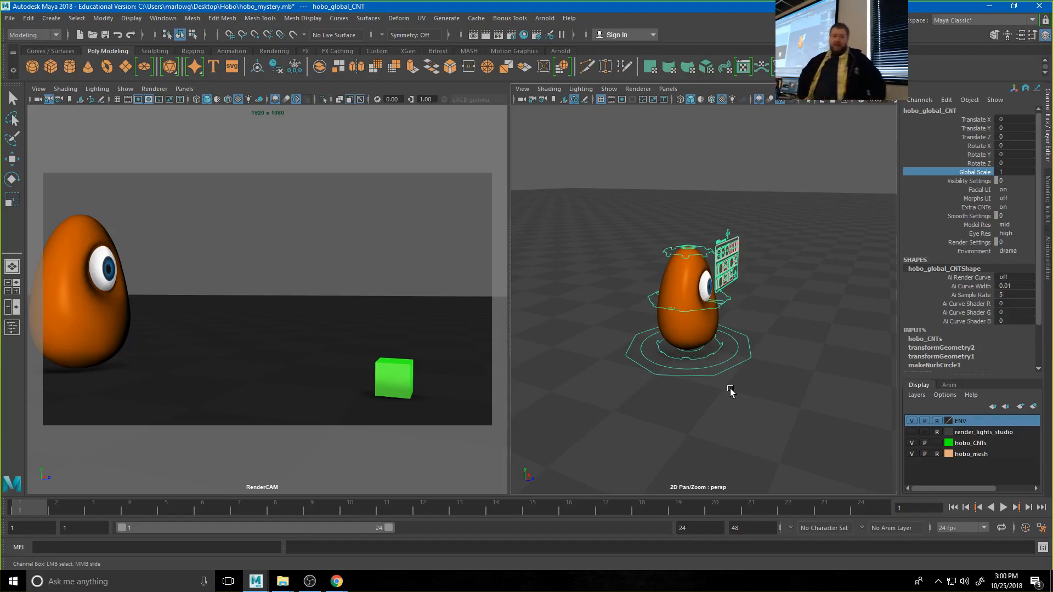
pyautogui.press('q')
pyautogui.click(712, 352)
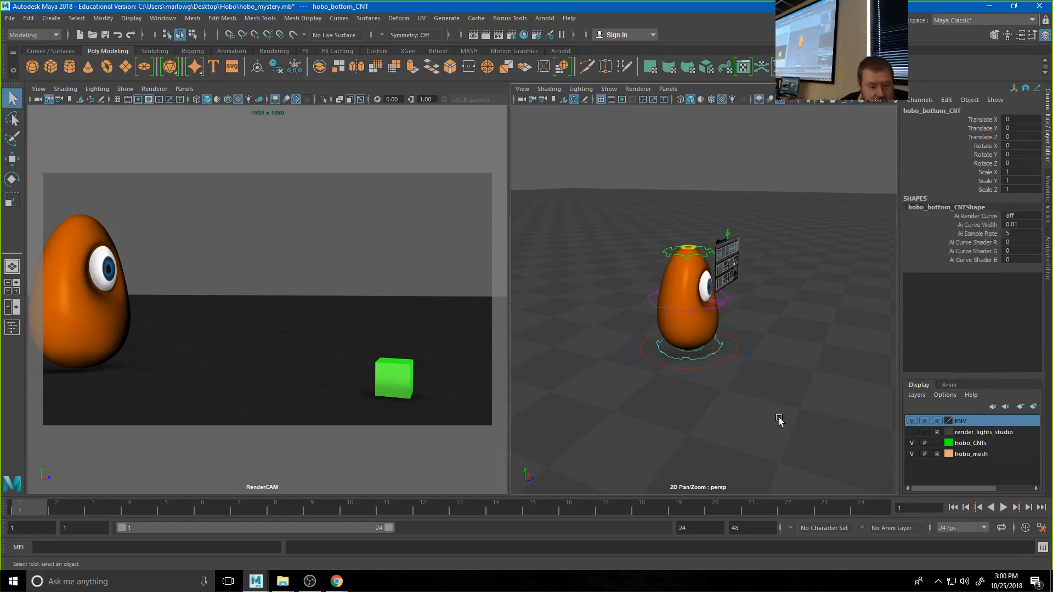
pyautogui.press('w')
pyautogui.keyDown('alt'); pyautogui.moveTo(695, 373); pyautogui.dragTo(766, 354); pyautogui.keyUp('alt')
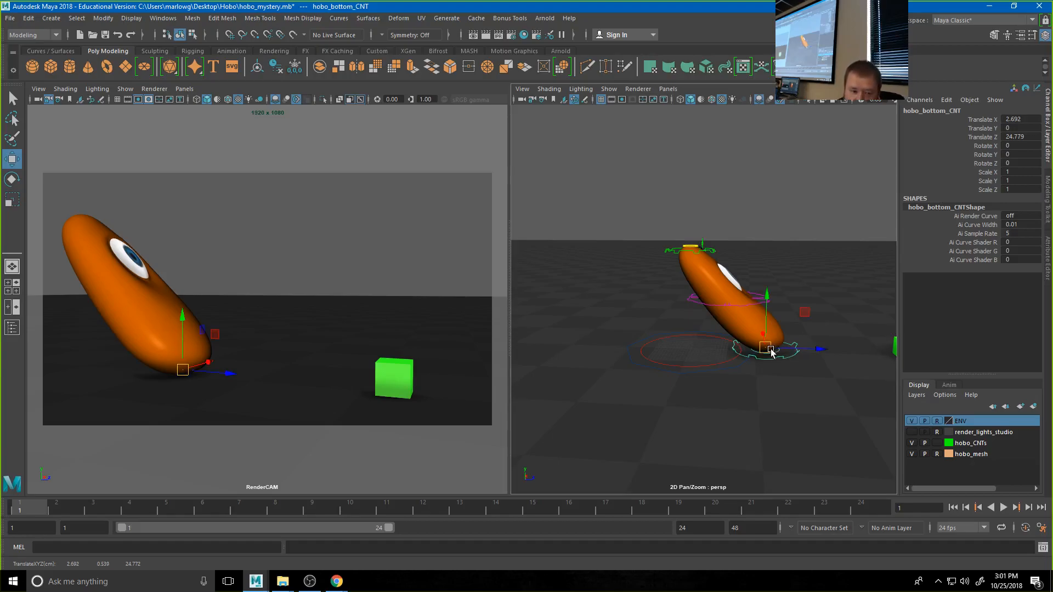
# - Try moving hobo_global_CNT to about -71 in Translate Z, and undo both this and the preceding bottom control move
pyautogui.click(690, 373)
pyautogui.moveTo(723, 351); pyautogui.dragTo(536, 349)
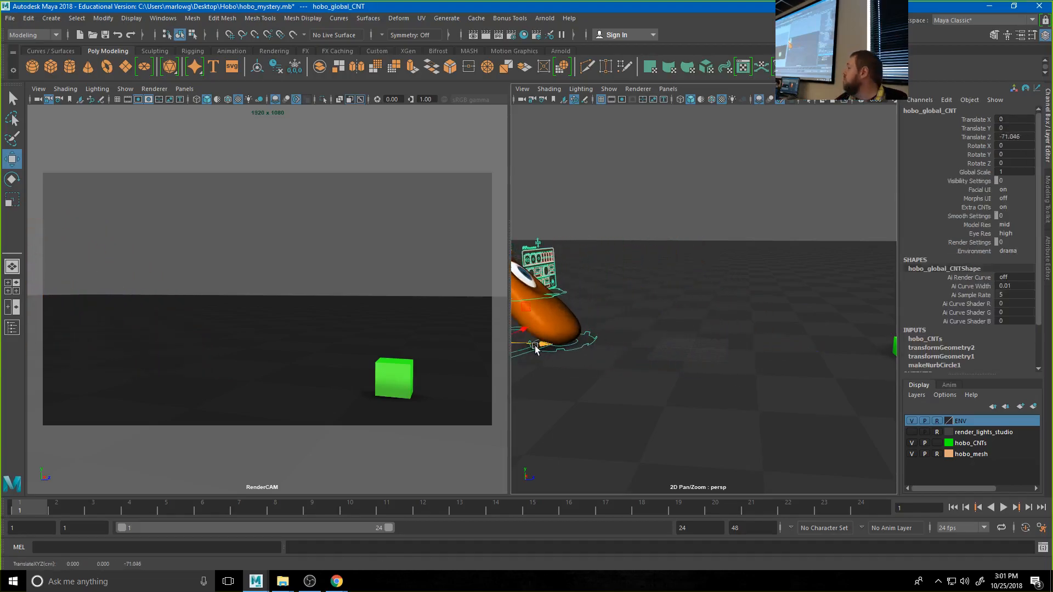
pyautogui.hotkey('ctrl', 'z')
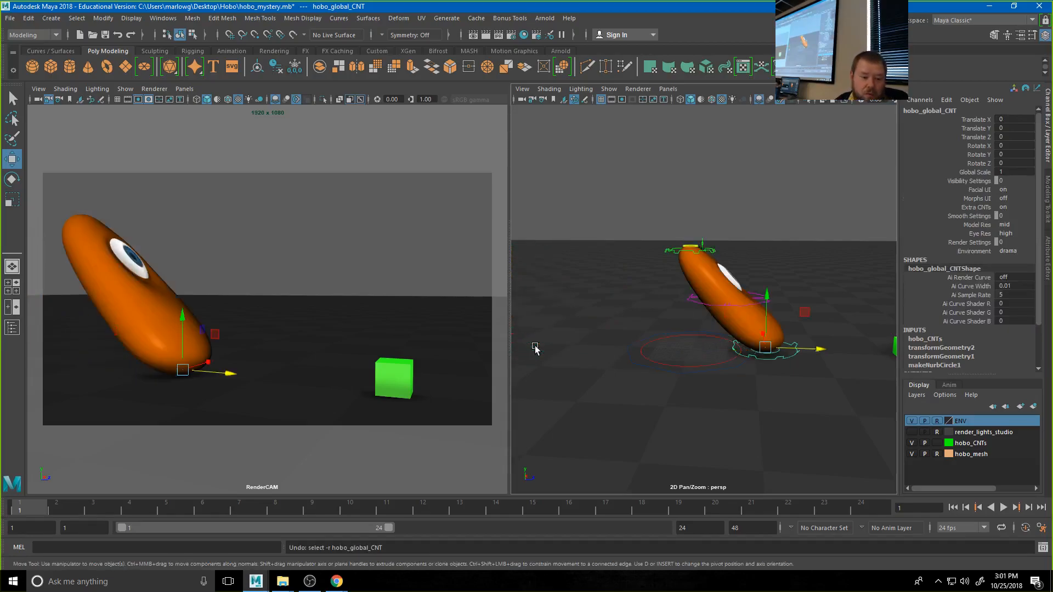
pyautogui.hotkey('ctrl', 'z')
pyautogui.hotkey('ctrl', 'z')
# - Nudge hobo_bottom_CNT slightly upward, undo the move, and select hobo_top_CNT above Hobo's head
pyautogui.moveTo(691, 347)
pyautogui.mouseDown()
pyautogui.moveTo(713, 333)
pyautogui.moveTo(700, 340)
pyautogui.mouseUp()
pyautogui.hotkey('ctrl', 'z')
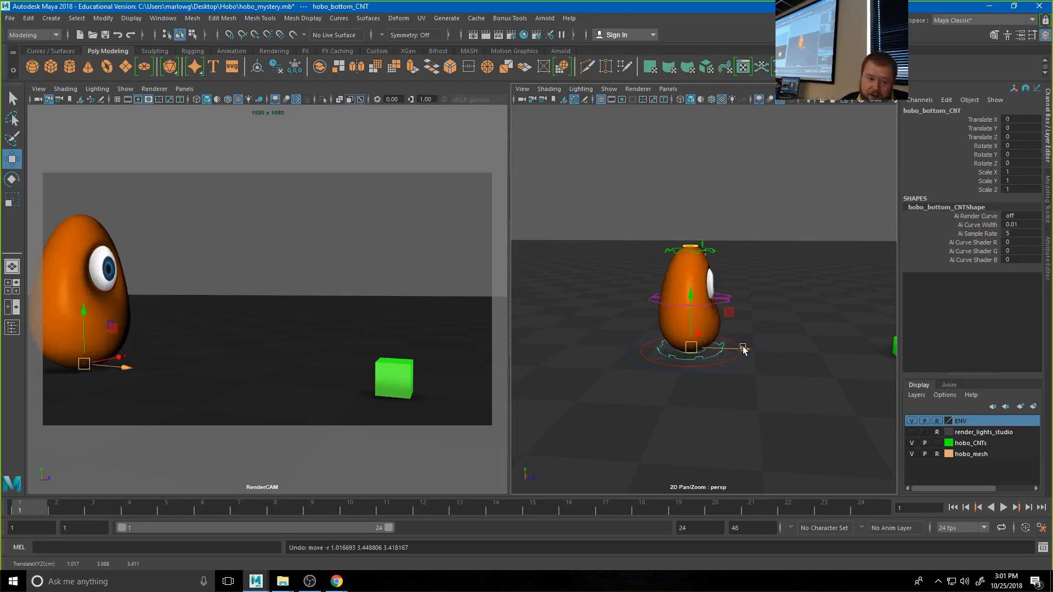
pyautogui.keyDown('alt'); pyautogui.moveTo(691, 354); pyautogui.dragTo(806, 390, button='right'); pyautogui.keyUp('alt')
pyautogui.keyDown('alt'); pyautogui.moveTo(806, 390); pyautogui.dragTo(781, 405); pyautogui.keyUp('alt')
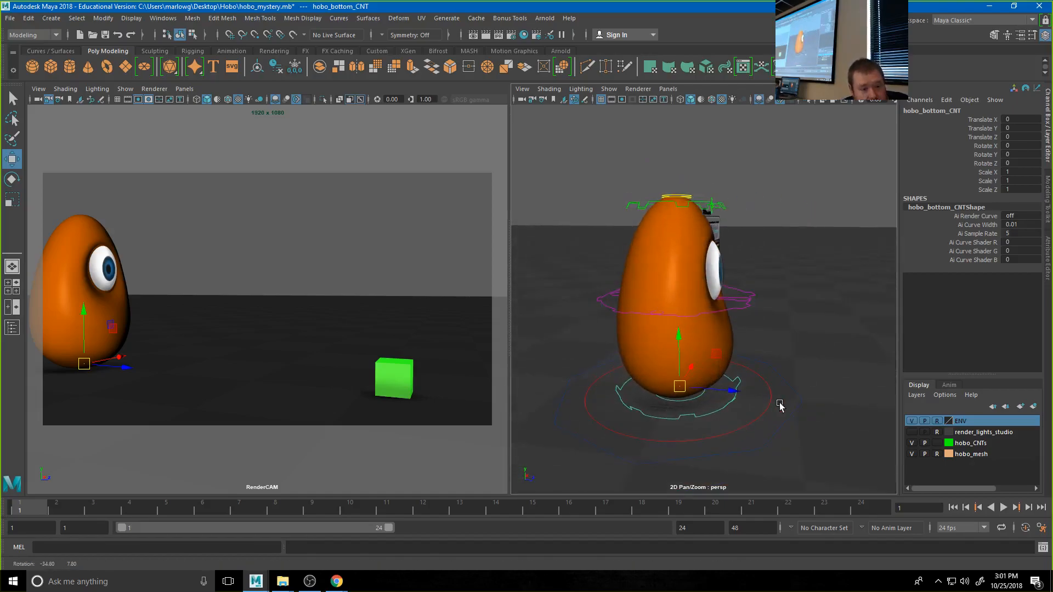
pyautogui.click(818, 313)
pyautogui.click(704, 211)
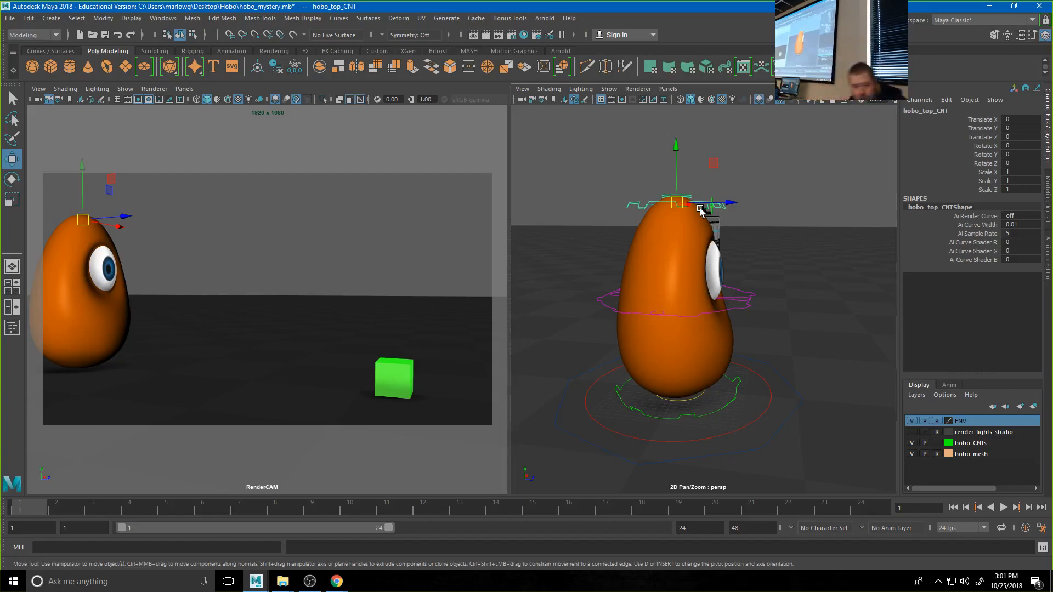
# - Raise hobo_bottom_CNT to squash Hobo's body from below, and undo the squash
pyautogui.click(709, 412)
pyautogui.keyDown('alt'); pyautogui.moveTo(669, 425); pyautogui.dragTo(762, 378); pyautogui.keyUp('alt')
pyautogui.hotkey('ctrl', 'z')
pyautogui.moveTo(684, 391); pyautogui.dragTo(679, 356)
pyautogui.click(717, 196)
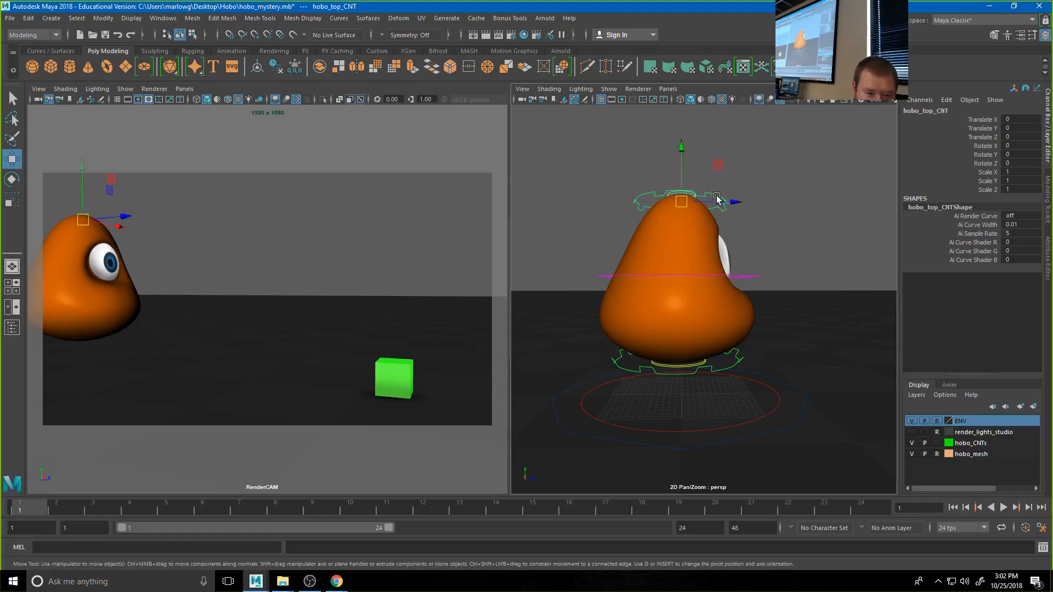
pyautogui.hotkey('ctrl', 'z')
pyautogui.hotkey('ctrl', 'z')
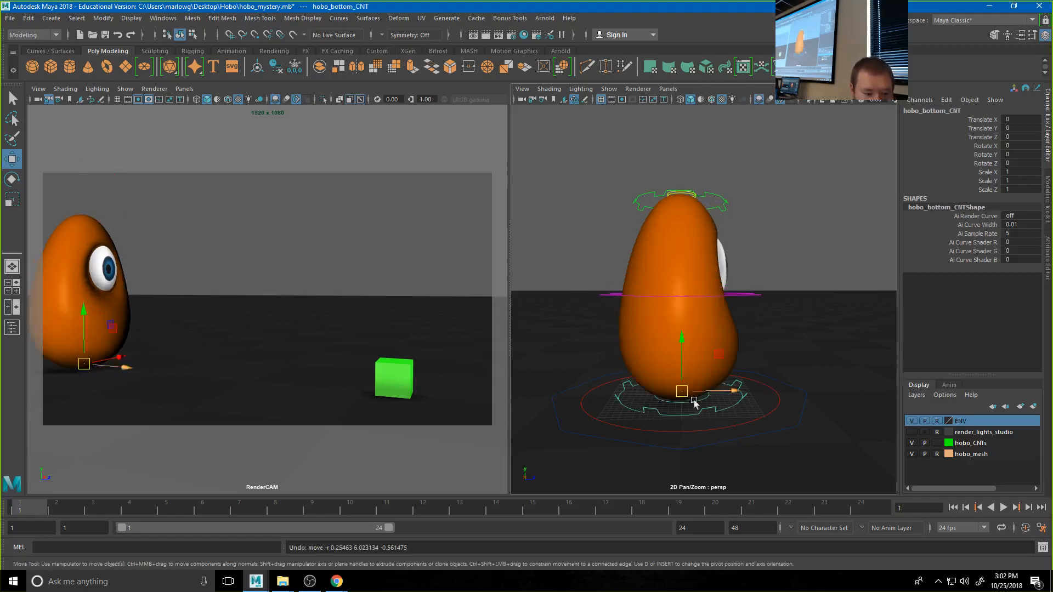
# - Pull hobo_top_CNT downward to squash Hobo from above, and undo the move
pyautogui.click(717, 199)
pyautogui.moveTo(683, 203); pyautogui.dragTo(694, 308)
pyautogui.hotkey('ctrl', 'z')
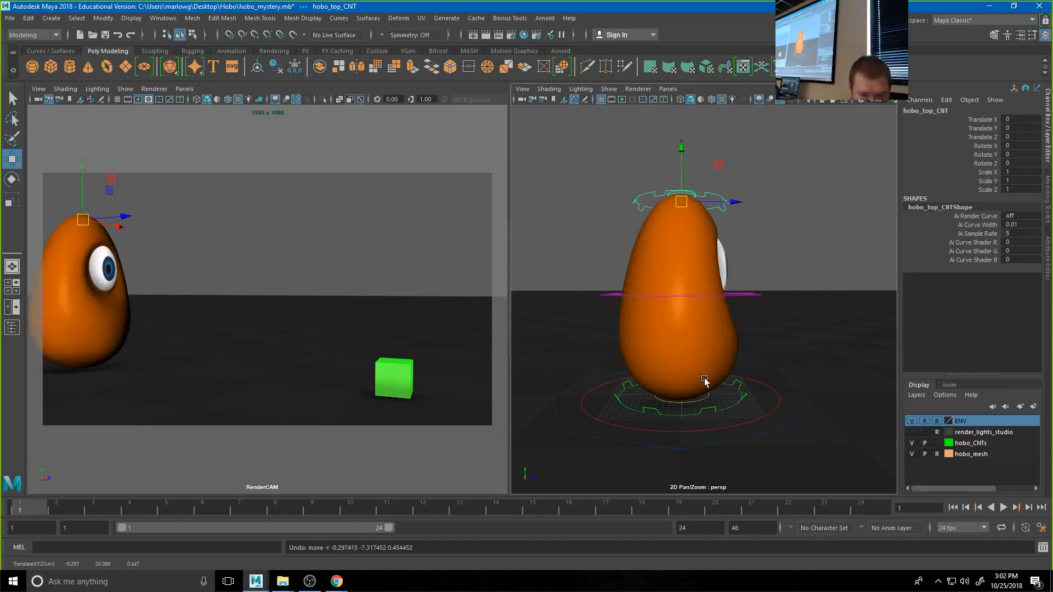
# - Select the small hobo_bottom_tweak_CNT under Hobo and raise it about 2.8 in Translate Y
pyautogui.click(698, 410)
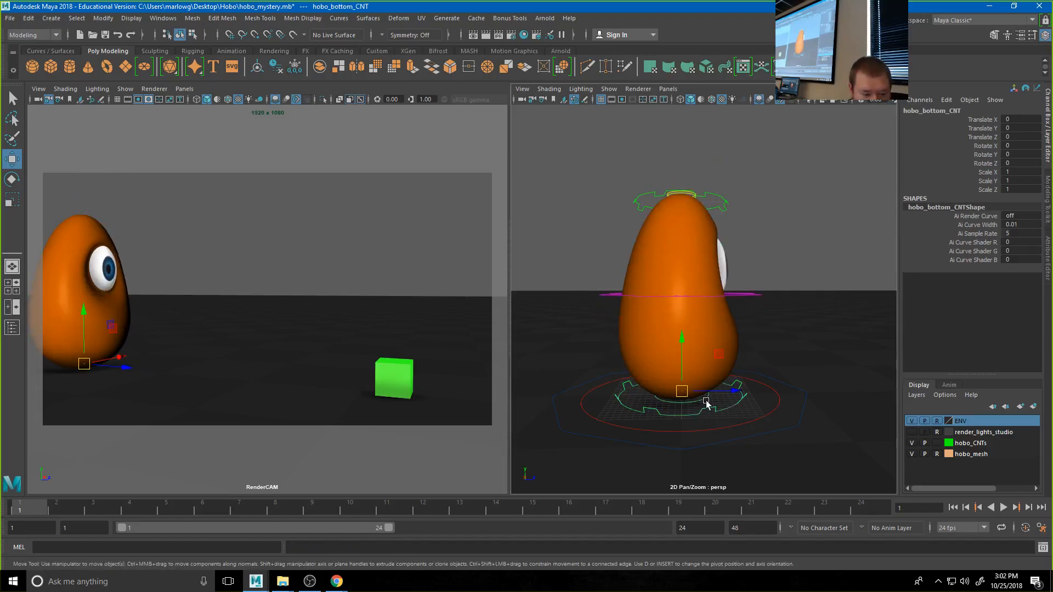
pyautogui.click(723, 407)
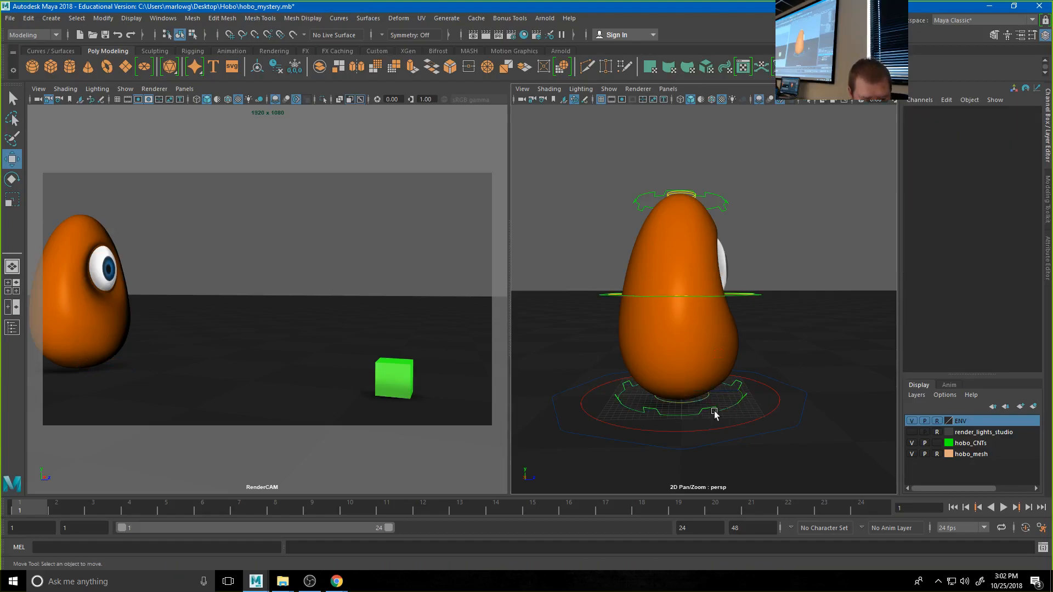
pyautogui.click(705, 401)
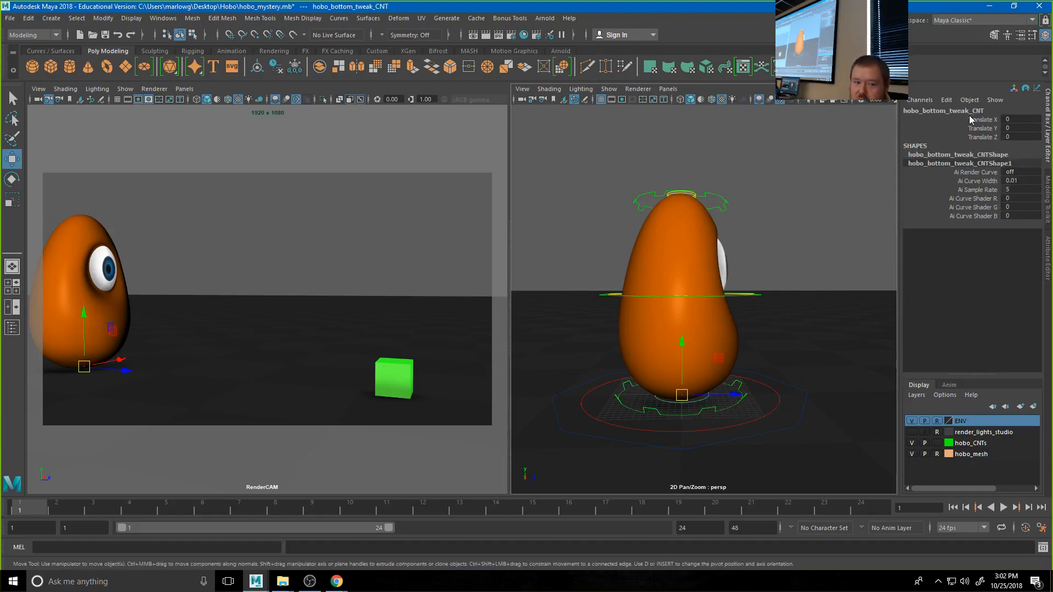
pyautogui.keyDown('alt'); pyautogui.moveTo(758, 379); pyautogui.dragTo(654, 379); pyautogui.keyUp('alt')
pyautogui.keyDown('alt'); pyautogui.moveTo(654, 380); pyautogui.dragTo(695, 402, button='right'); pyautogui.keyUp('alt')
pyautogui.keyDown('alt'); pyautogui.moveTo(695, 402); pyautogui.dragTo(760, 301, button='middle'); pyautogui.keyUp('alt')
pyautogui.moveTo(716, 351); pyautogui.dragTo(720, 319)
pyautogui.press('e')
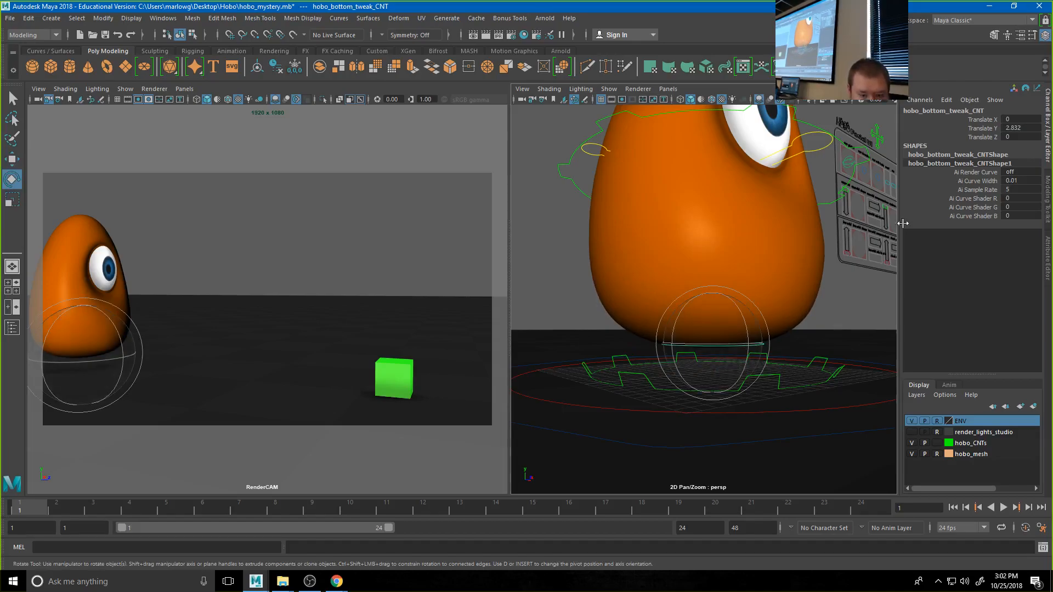
# - Shift hobo_bottom_tweak_CNT back and forth along Z, and undo all of its moves
pyautogui.keyDown('alt'); pyautogui.moveTo(788, 379); pyautogui.dragTo(800, 381); pyautogui.keyUp('alt')
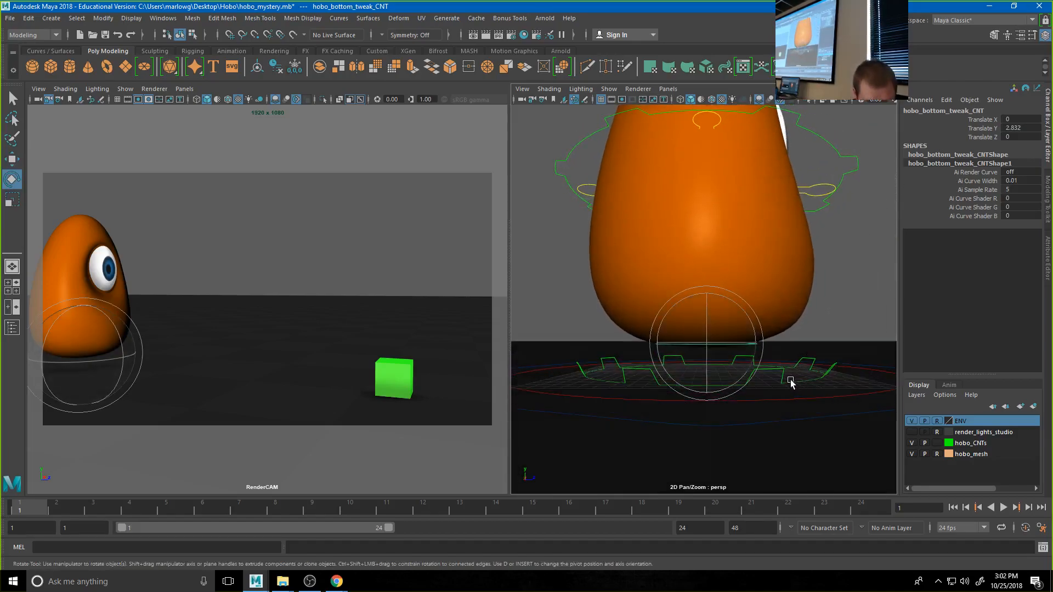
pyautogui.press('w')
pyautogui.moveTo(757, 343)
pyautogui.mouseDown()
pyautogui.moveTo(713, 344)
pyautogui.moveTo(760, 341)
pyautogui.mouseUp()
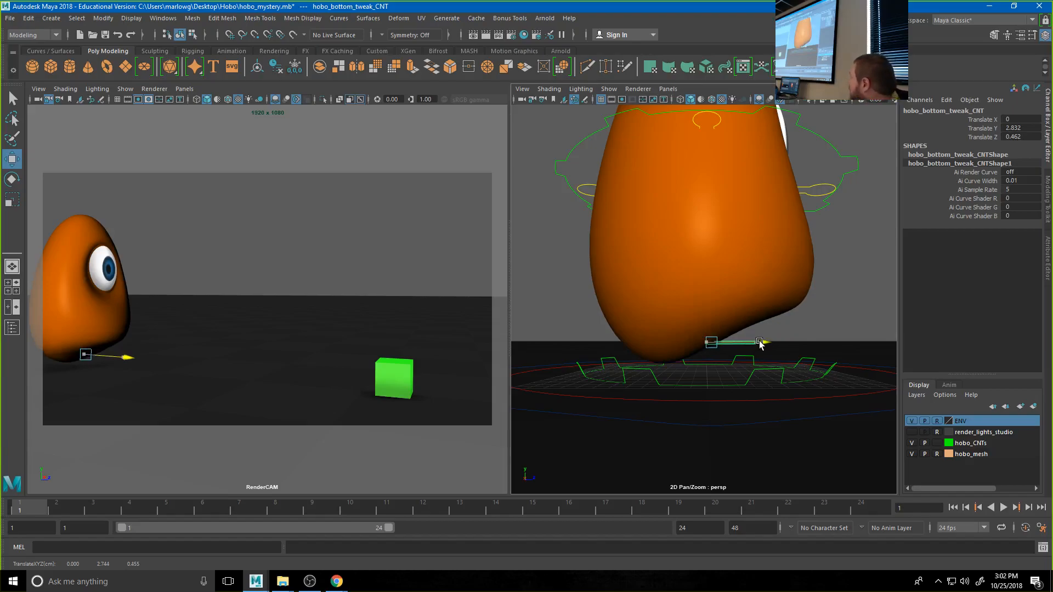
pyautogui.moveTo(759, 341); pyautogui.dragTo(764, 340)
pyautogui.hotkey('ctrl', 'z')
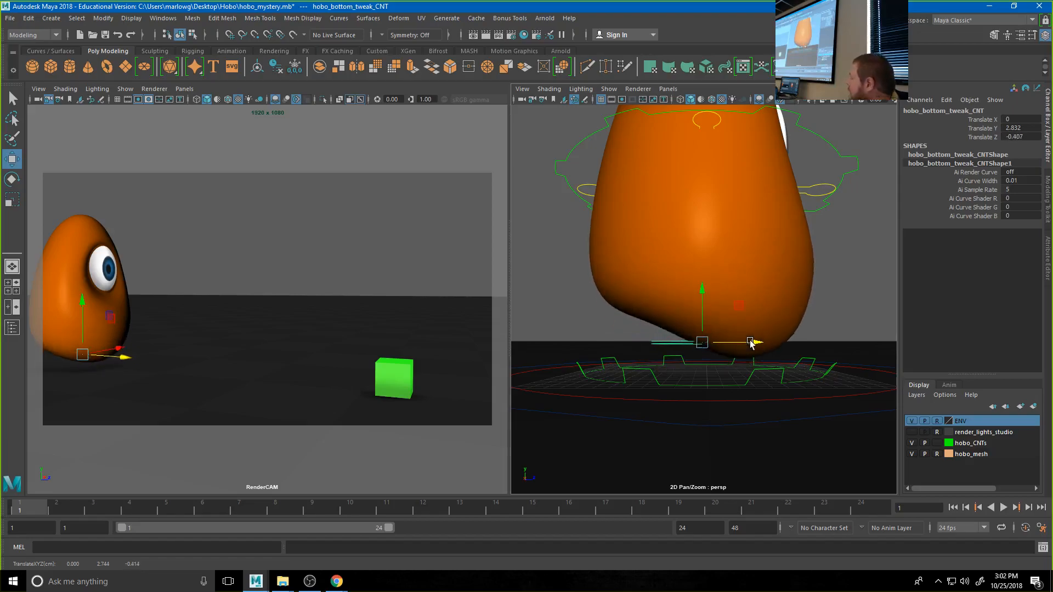
pyautogui.hotkey('ctrl', 'z')
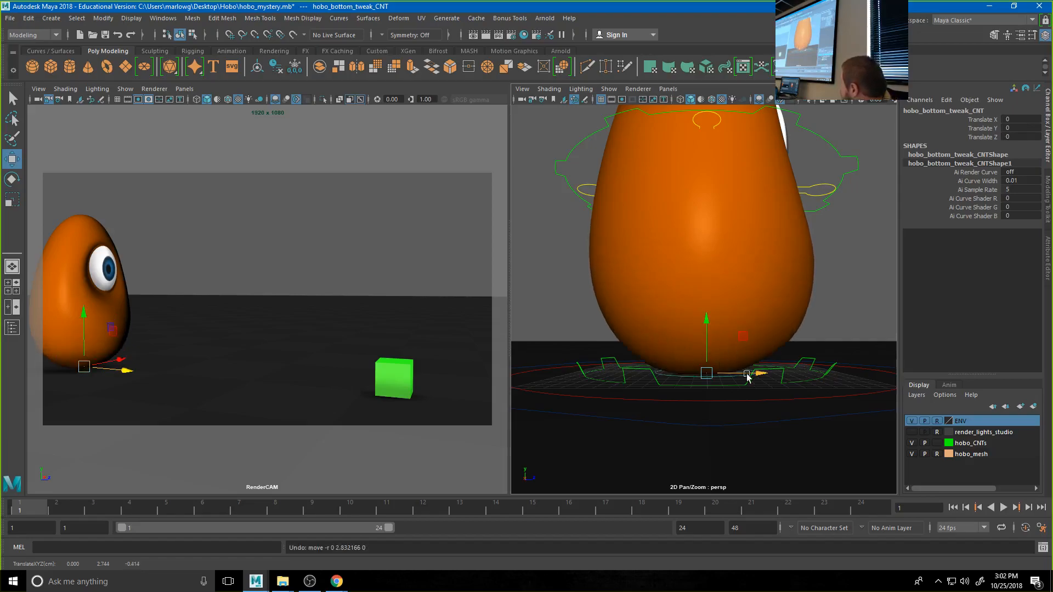
# - Select the outer hobo_global_CNT control again to access its visibility settings
pyautogui.keyDown('alt'); pyautogui.moveTo(824, 378); pyautogui.dragTo(741, 344, button='right'); pyautogui.keyUp('alt')
pyautogui.moveTo(741, 344)
pyautogui.keyDown('alt'); pyautogui.mouseDown()
pyautogui.moveTo(743, 355)
pyautogui.moveTo(727, 360)
pyautogui.mouseUp(); pyautogui.keyUp('alt')
pyautogui.click(777, 379)
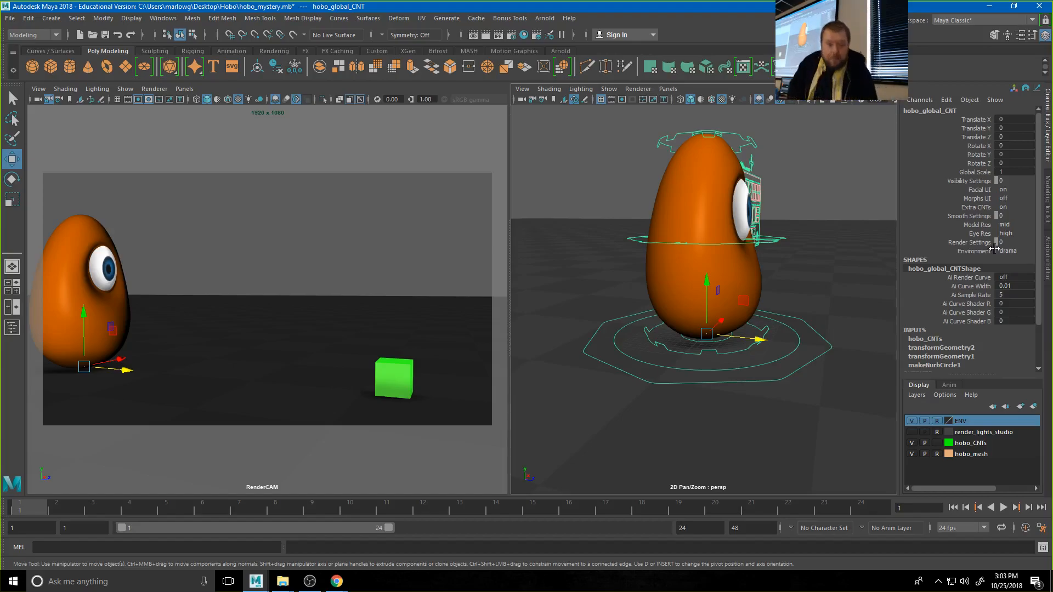
pyautogui.keyDown('alt'); pyautogui.moveTo(776, 308); pyautogui.dragTo(696, 325); pyautogui.keyUp('alt')
# - Turn hobo_global_CNT's Facial UI off and back on
pyautogui.click(1013, 191)
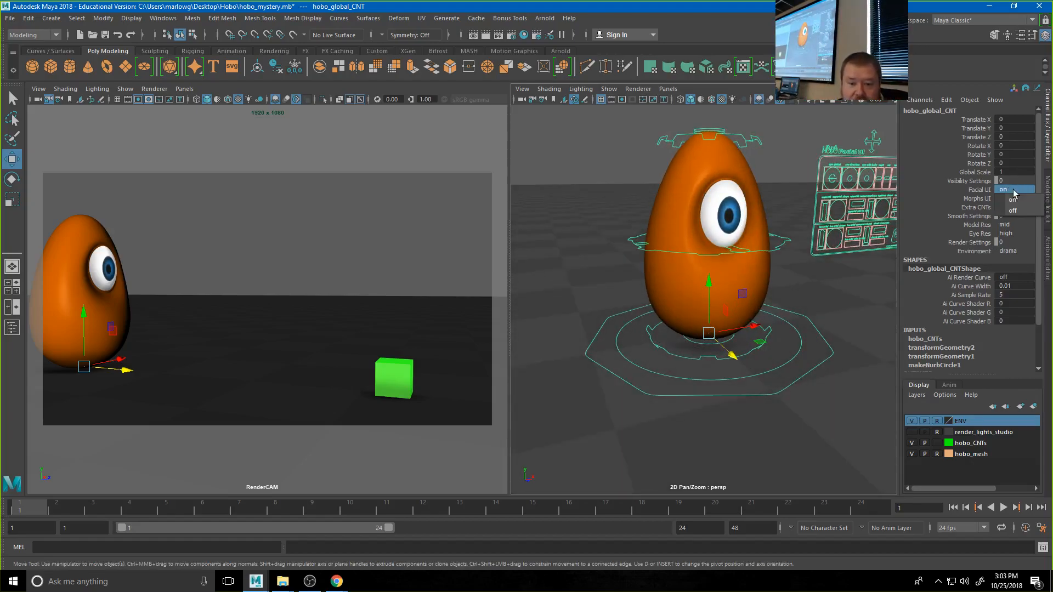
pyautogui.click(1018, 213)
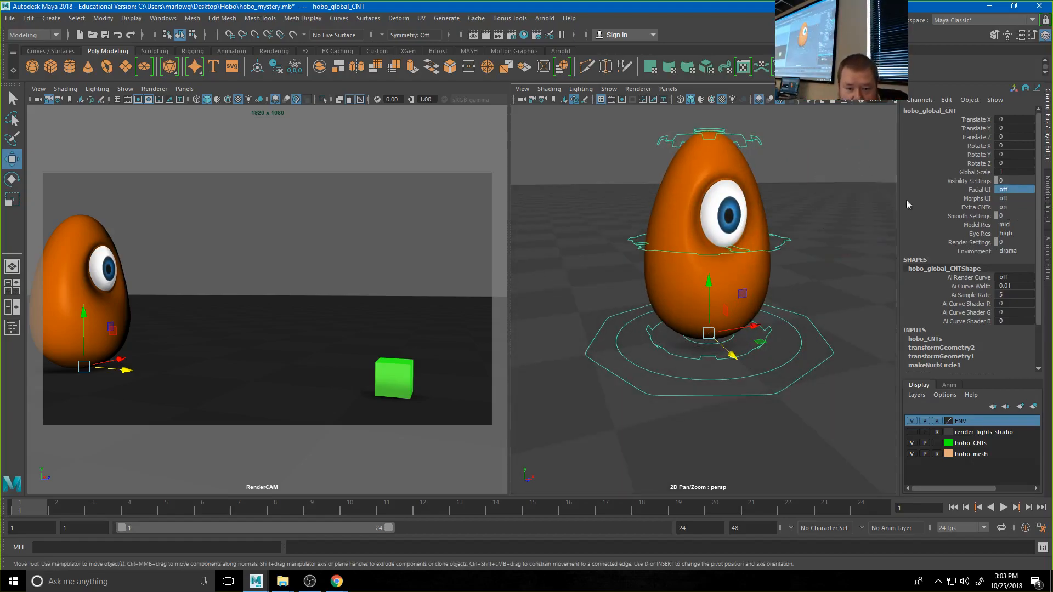
pyautogui.click(1010, 189)
pyautogui.click(1018, 200)
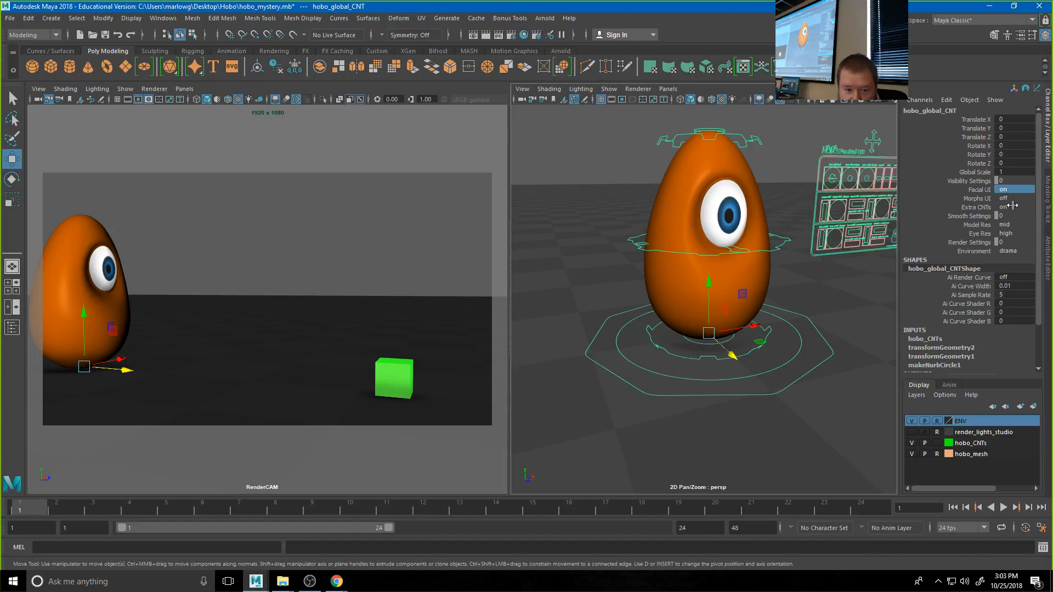
# - Turn hobo_global_CNT's Morphs UI on and bring the morph controls beside the facial panel into view
pyautogui.press('f')
pyautogui.click(1011, 199)
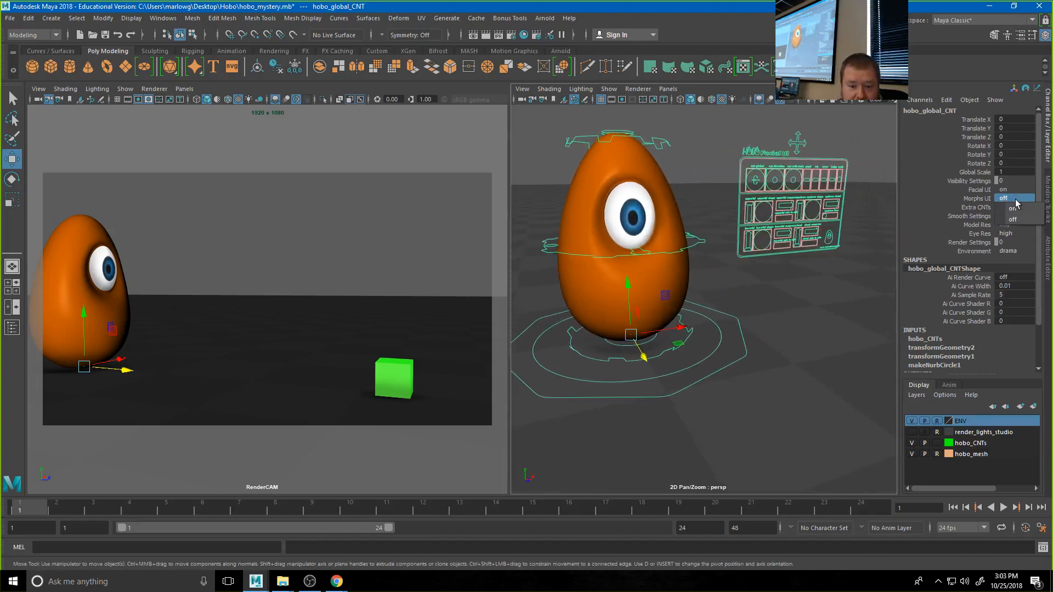
pyautogui.click(1019, 211)
pyautogui.keyDown('alt'); pyautogui.moveTo(828, 284); pyautogui.dragTo(596, 325, button='middle'); pyautogui.keyUp('alt')
pyautogui.keyDown('alt'); pyautogui.moveTo(683, 237); pyautogui.dragTo(895, 269, button='right'); pyautogui.keyUp('alt')
pyautogui.keyDown('alt'); pyautogui.moveTo(771, 243); pyautogui.dragTo(792, 393, button='middle'); pyautogui.keyUp('alt')
pyautogui.keyDown('alt'); pyautogui.moveTo(819, 313); pyautogui.dragTo(696, 298, button='right'); pyautogui.keyUp('alt')
pyautogui.keyDown('alt'); pyautogui.moveTo(656, 309); pyautogui.dragTo(763, 308); pyautogui.keyUp('alt')
# - Try moving the body morph control, morphs_body_CNT, and undo the move
pyautogui.click(758, 310)
pyautogui.hotkey('ctrl', 'z')
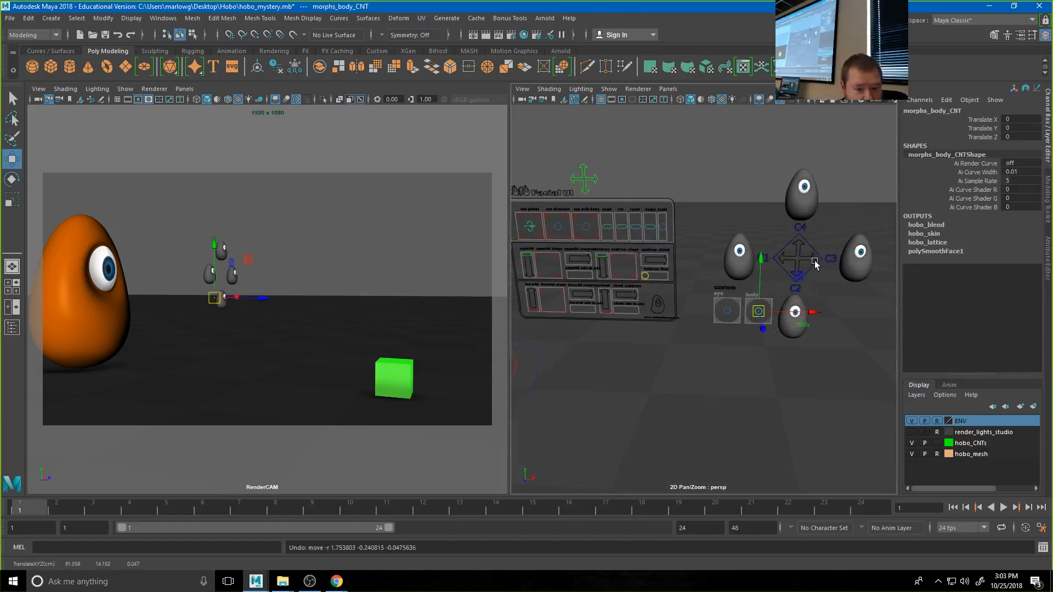
# - Try moving the entire morph interface upward with hobo_morphs_UI_CNT, and undo the move
pyautogui.click(802, 252)
pyautogui.click(813, 213)
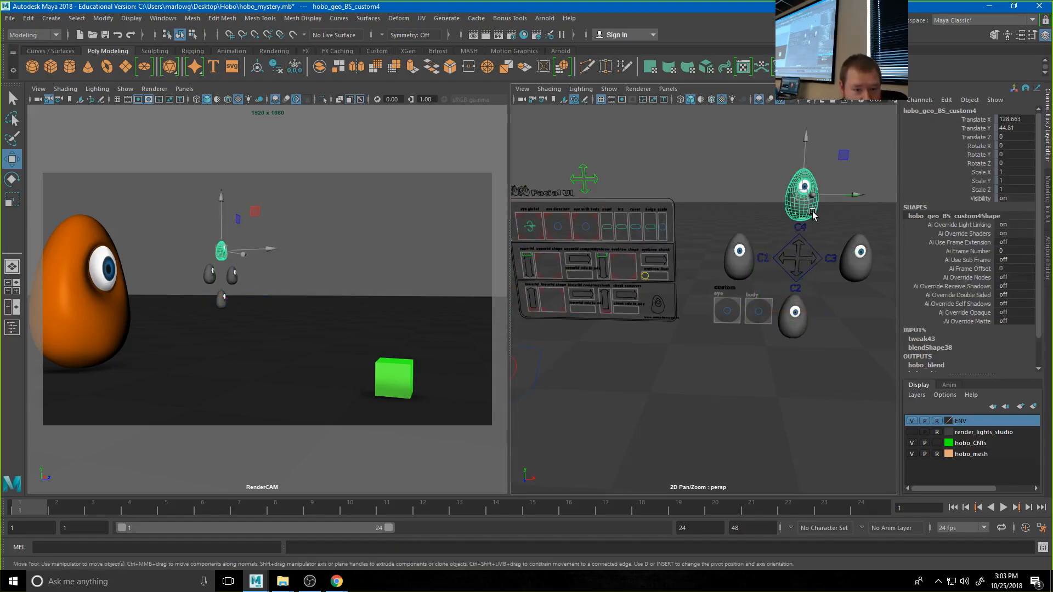
pyautogui.click(819, 260)
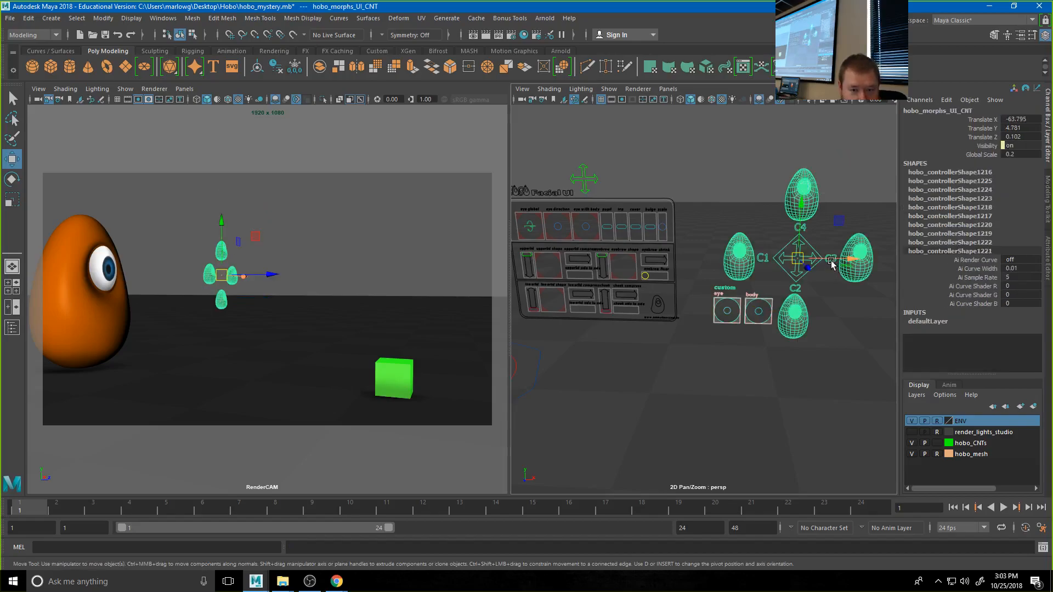
pyautogui.moveTo(807, 258); pyautogui.dragTo(812, 190)
pyautogui.hotkey('ctrl', 'z')
# - Try moving the eye morph control, morphs_eye_CNT, up and to the side, and undo the move
pyautogui.click(835, 302)
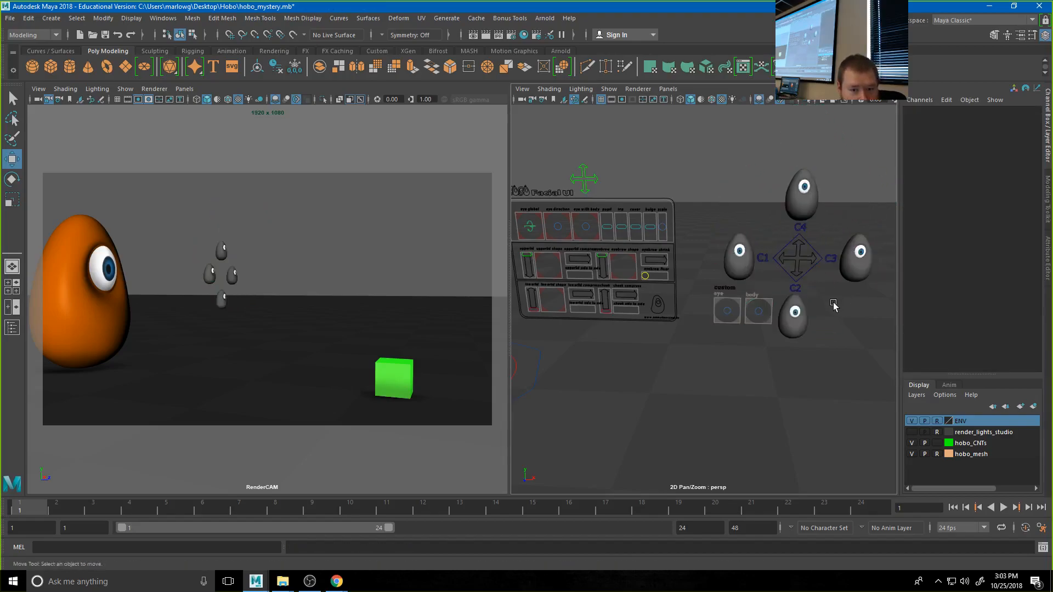
pyautogui.click(833, 266)
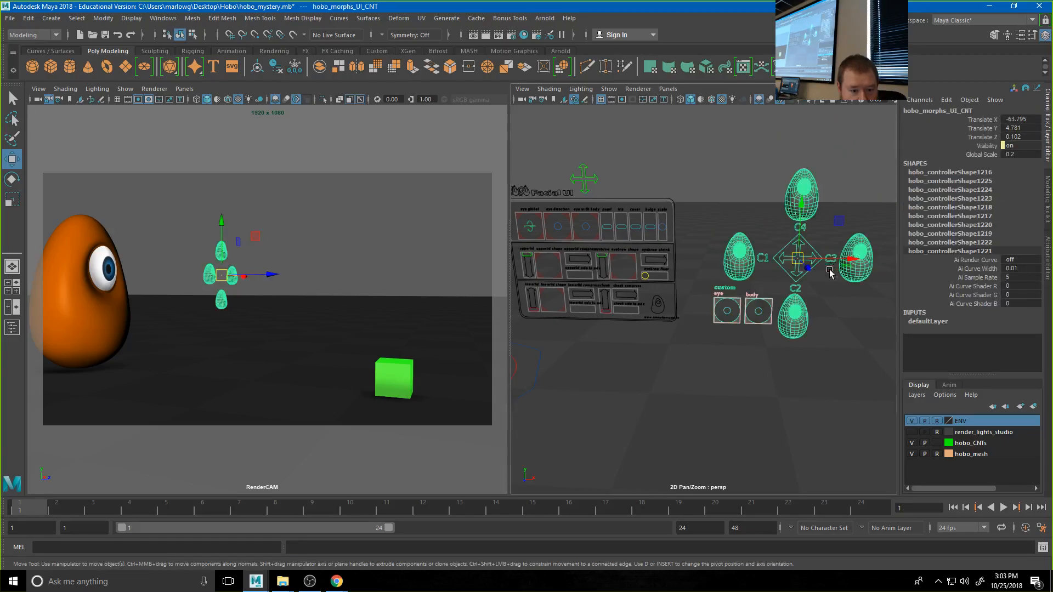
pyautogui.click(727, 311)
pyautogui.moveTo(727, 311); pyautogui.dragTo(711, 299)
pyautogui.hotkey('ctrl', 'z')
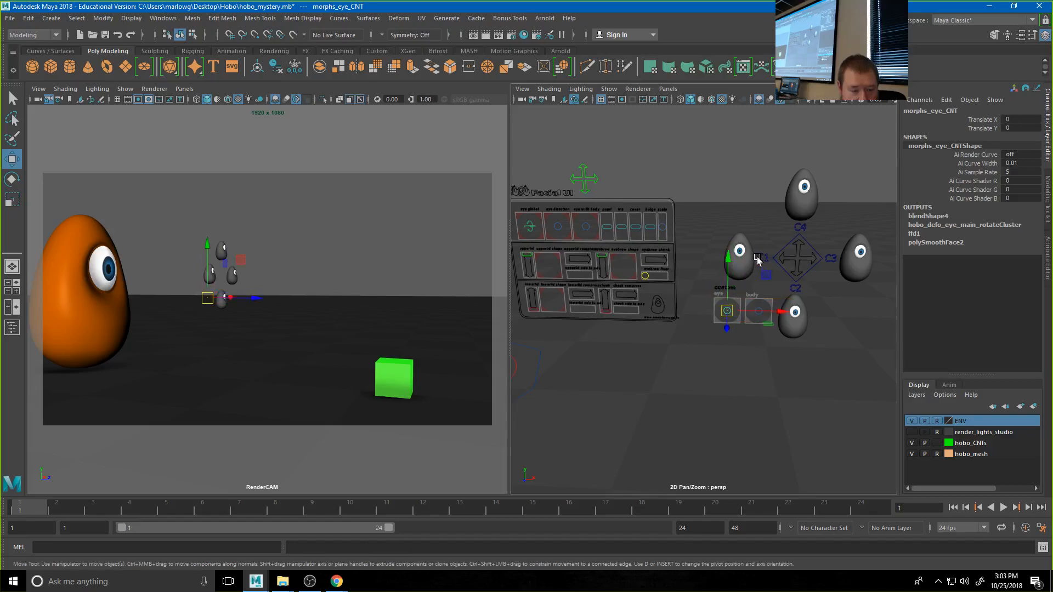
# - Select the egg-shaped blend shape model above the C4 label, hobo_geo_BS_custom4
pyautogui.click(790, 260)
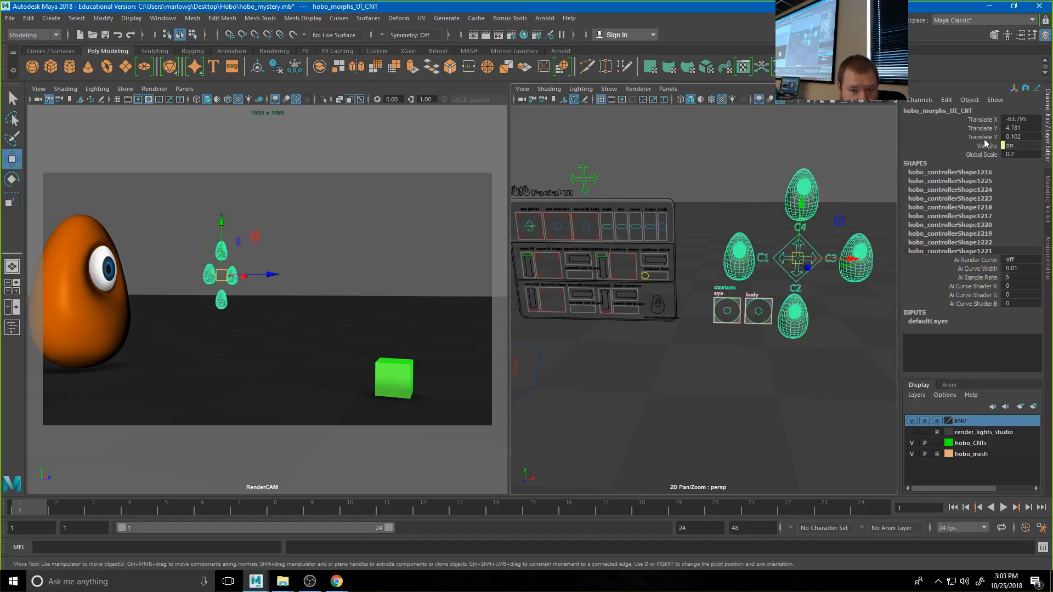
pyautogui.click(804, 192)
pyautogui.click(808, 210)
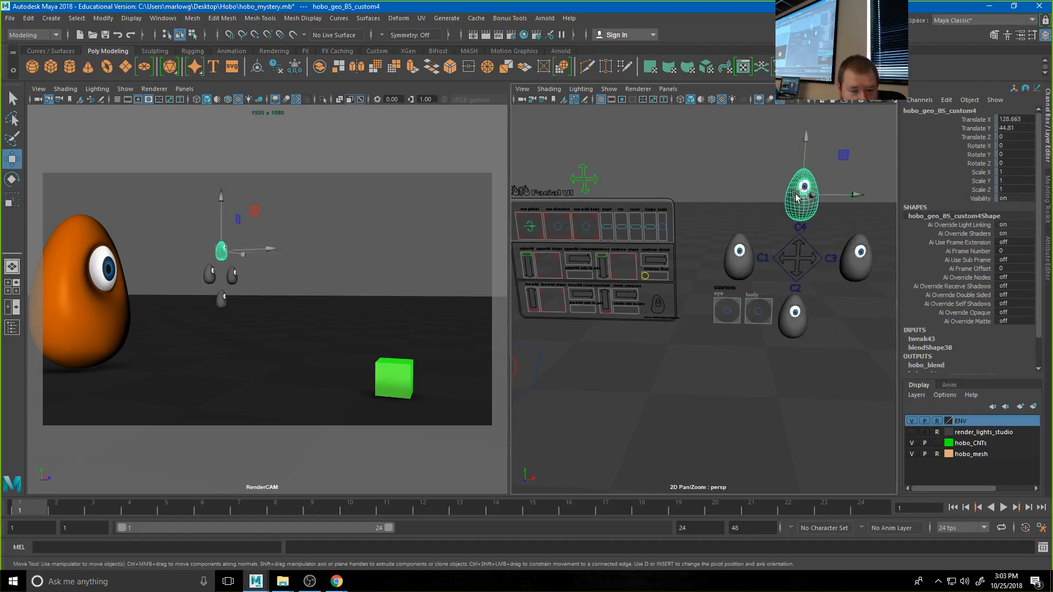
# - Select the egg-shaped blend shape model beneath the C2 label, hobo_geo_BS_custom2
pyautogui.moveTo(798, 195); pyautogui.dragTo(788, 237)
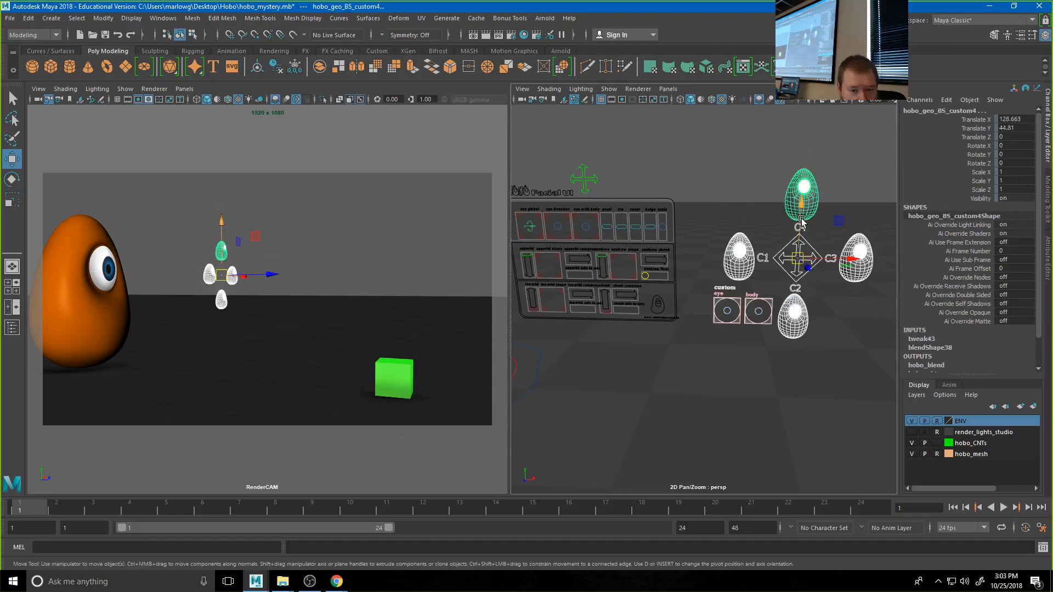
pyautogui.click(833, 307)
pyautogui.click(794, 323)
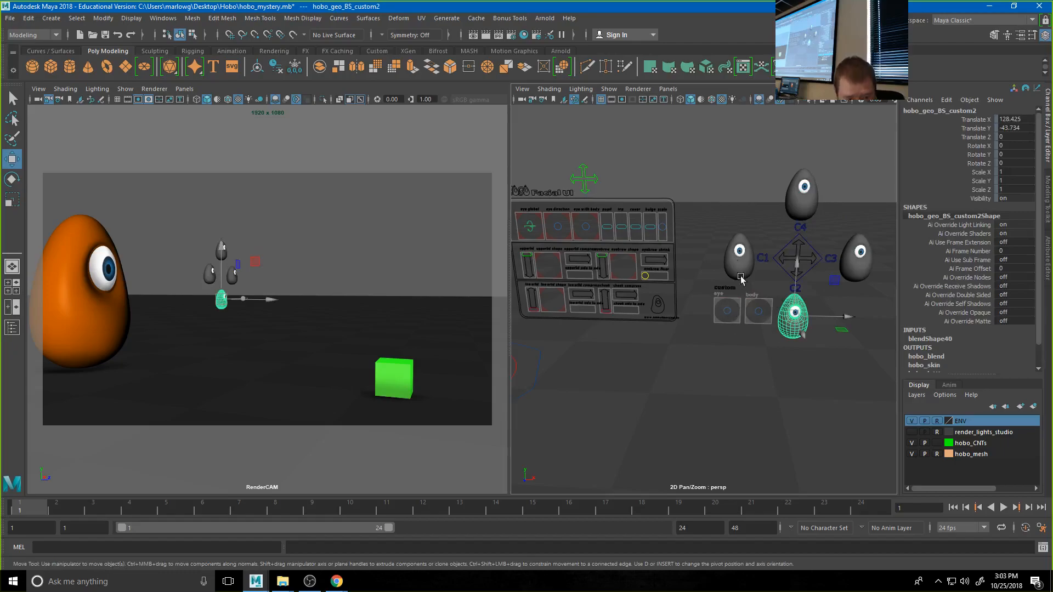
pyautogui.scroll(5, 821, 353)
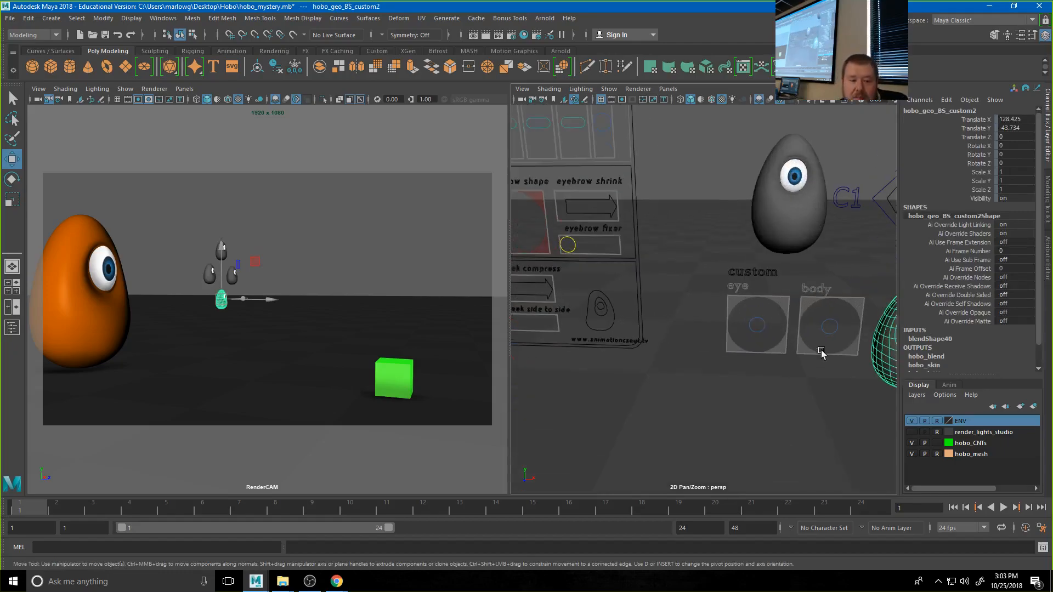
pyautogui.scroll(-5, 822, 353)
pyautogui.scroll(-2, 668, 342)
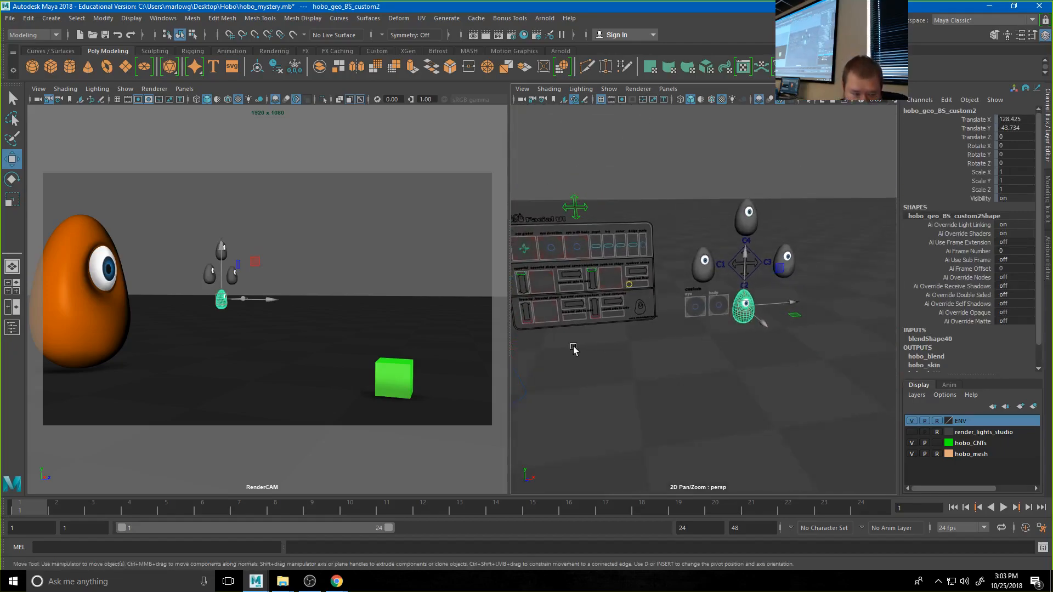
pyautogui.keyDown('alt'); pyautogui.moveTo(574, 347); pyautogui.dragTo(646, 350, button='middle'); pyautogui.keyUp('alt')
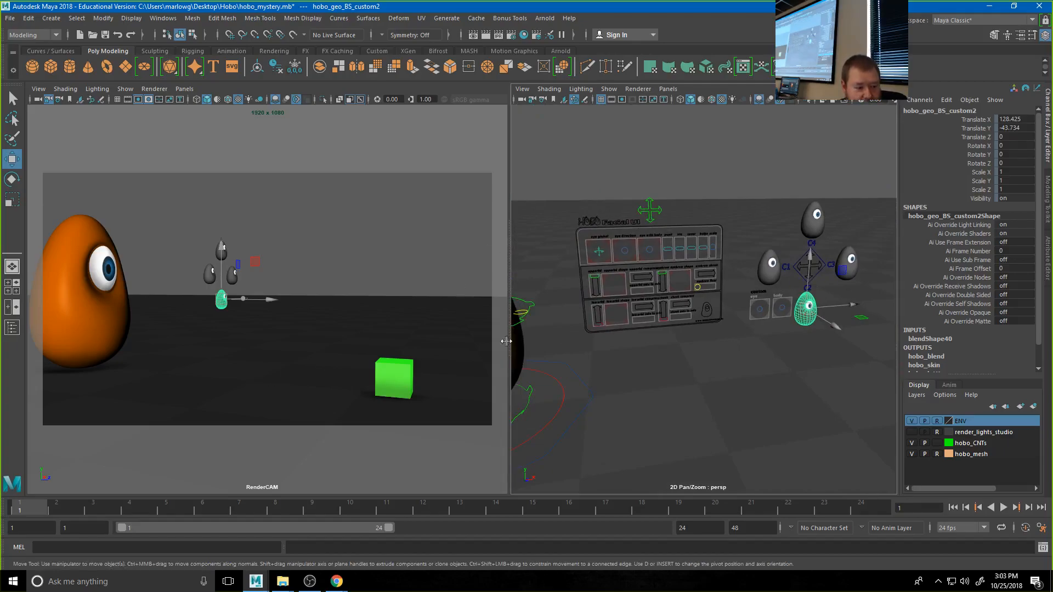
# - Select the global control, hobo_global_CNT, and turn its Morphs UI visibility off
pyautogui.click(593, 401)
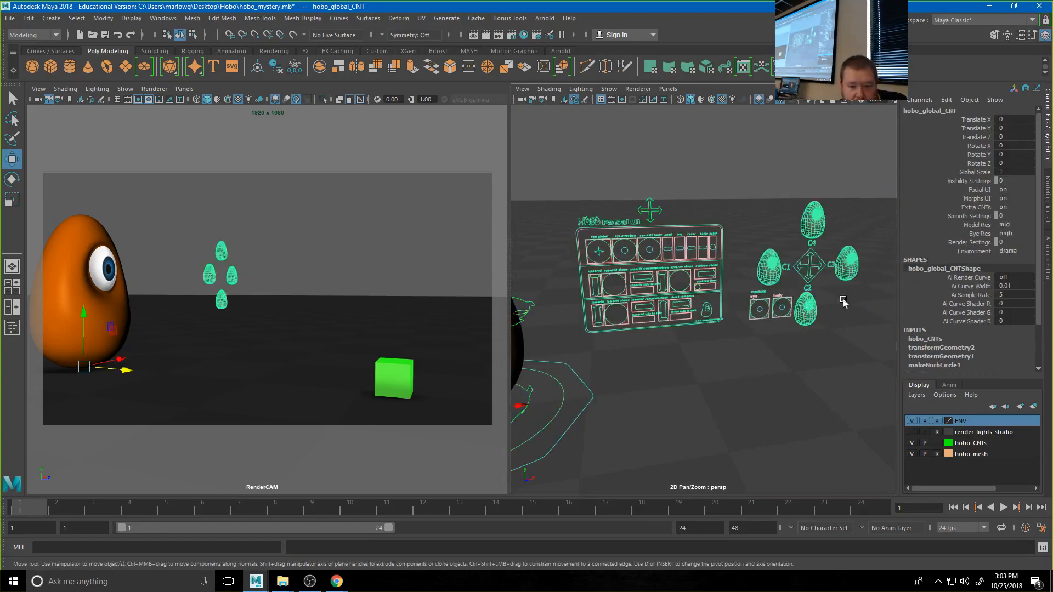
pyautogui.click(1015, 199)
pyautogui.click(1019, 220)
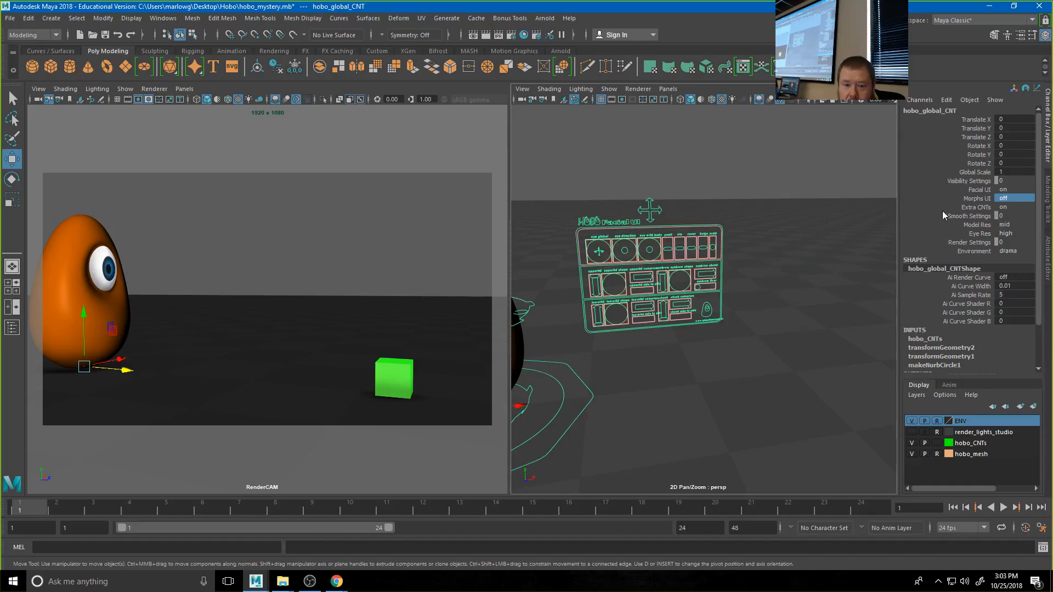
# - Try turning Extra CNTs off on hobo_global_CNT, and turn it back on
pyautogui.keyDown('alt'); pyautogui.moveTo(607, 409); pyautogui.dragTo(774, 375, button='middle'); pyautogui.keyUp('alt')
pyautogui.keyDown('alt'); pyautogui.moveTo(726, 382); pyautogui.dragTo(856, 268); pyautogui.keyUp('alt')
pyautogui.click(1015, 207)
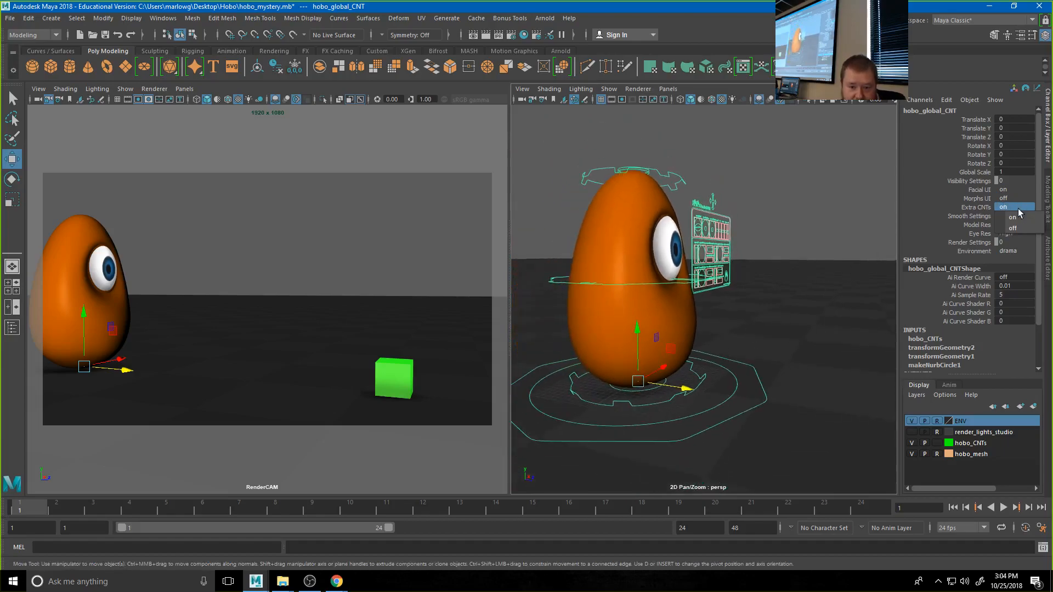
pyautogui.click(1023, 230)
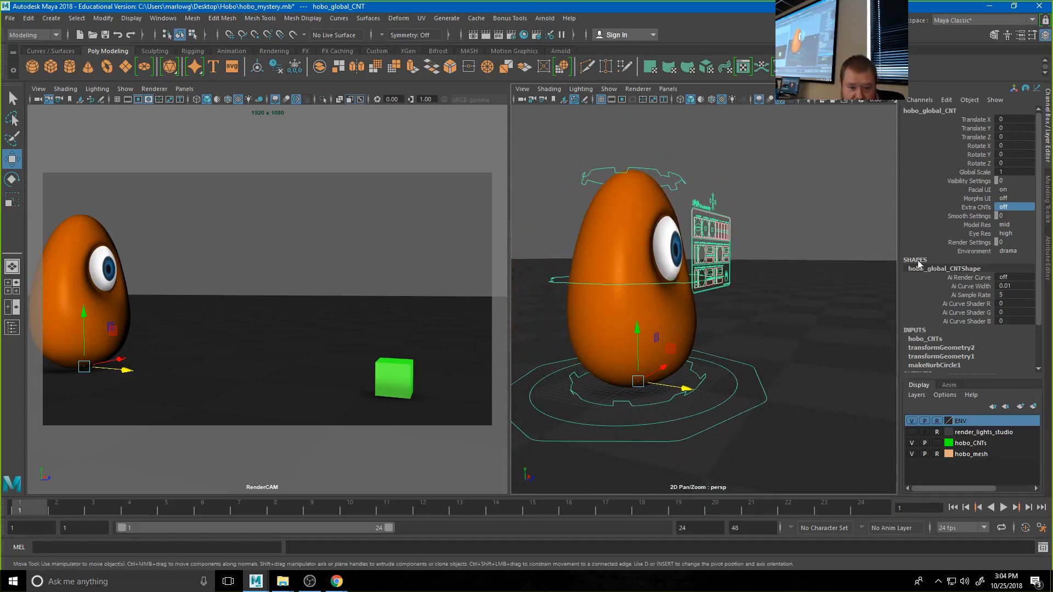
pyautogui.click(1006, 209)
pyautogui.click(1013, 218)
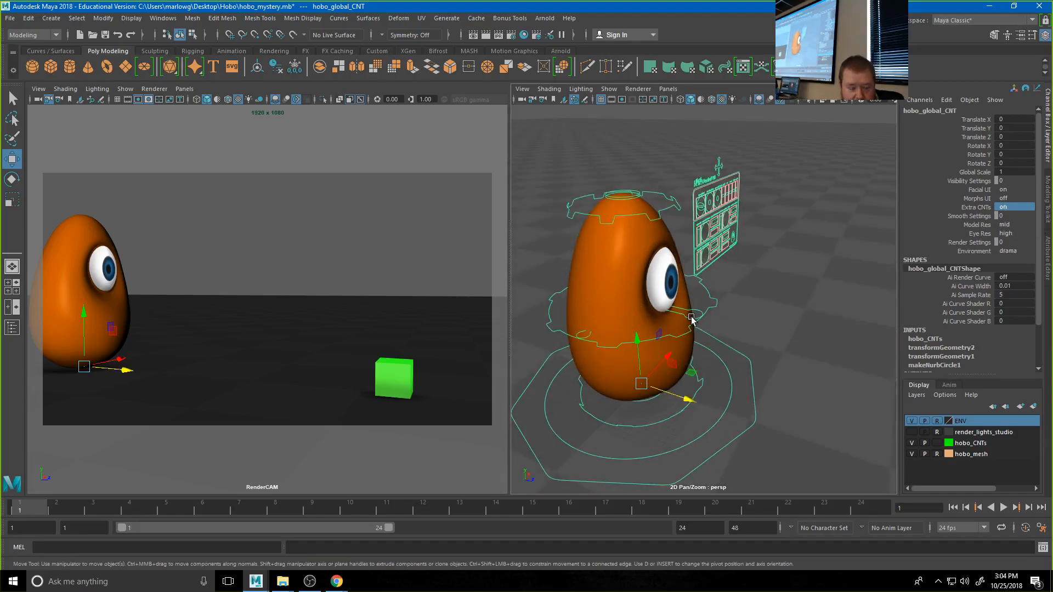
# - Set the Model Res of hobo_global_CNT to high
pyautogui.click(688, 317)
pyautogui.keyDown('alt'); pyautogui.moveTo(648, 335); pyautogui.dragTo(722, 297); pyautogui.keyUp('alt')
pyautogui.click(826, 293)
pyautogui.keyDown('alt'); pyautogui.moveTo(830, 294); pyautogui.dragTo(771, 324); pyautogui.keyUp('alt')
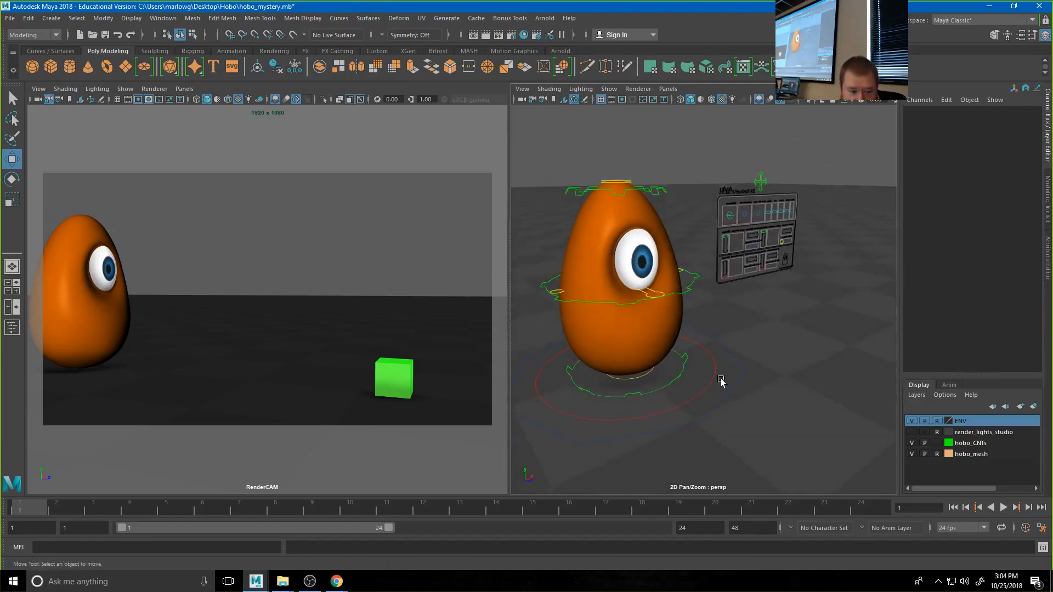
pyautogui.click(739, 383)
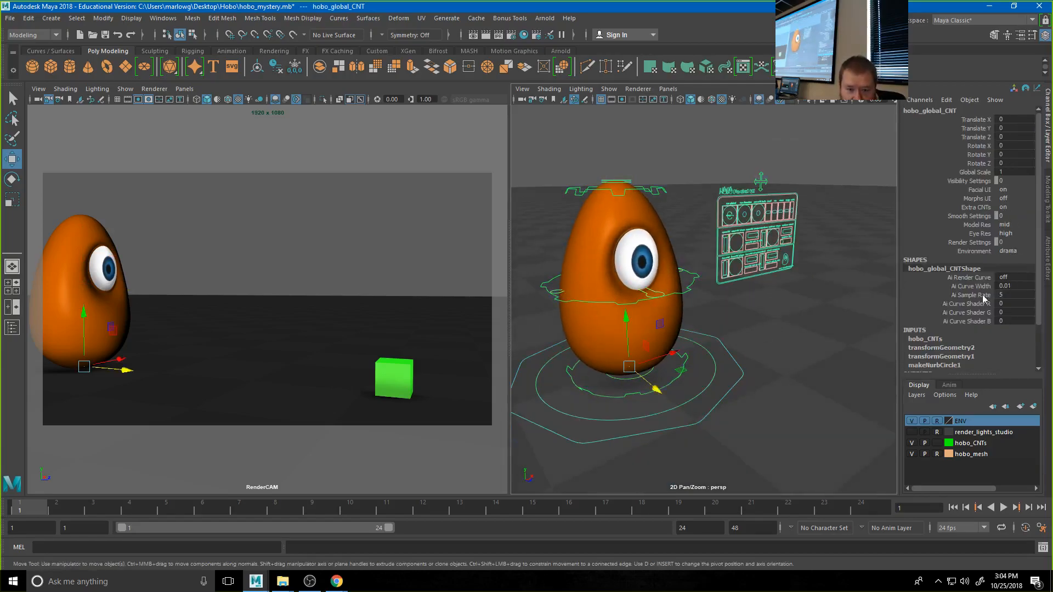
pyautogui.click(1017, 226)
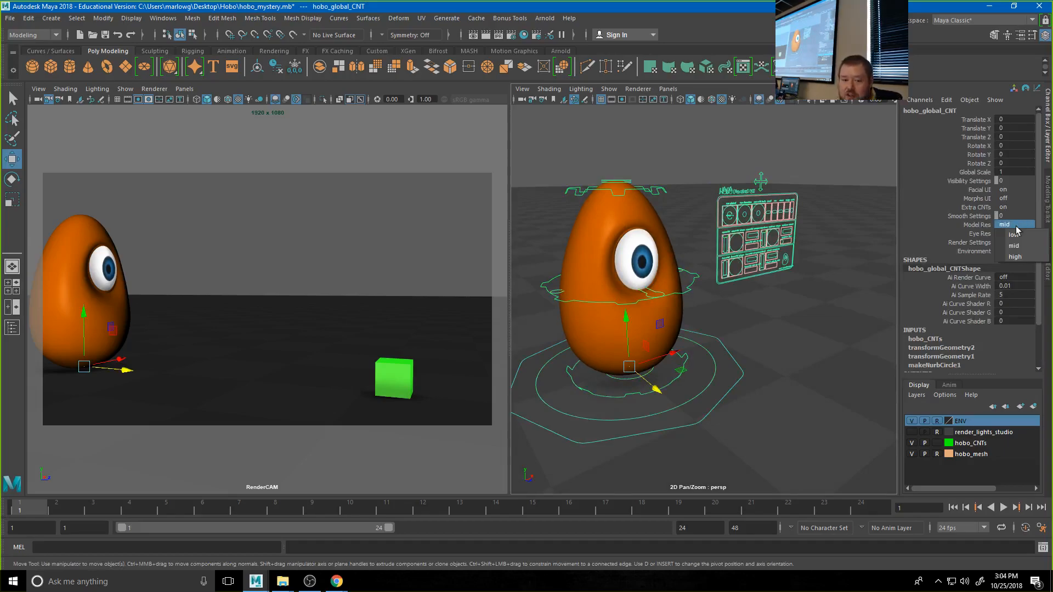
pyautogui.click(1018, 256)
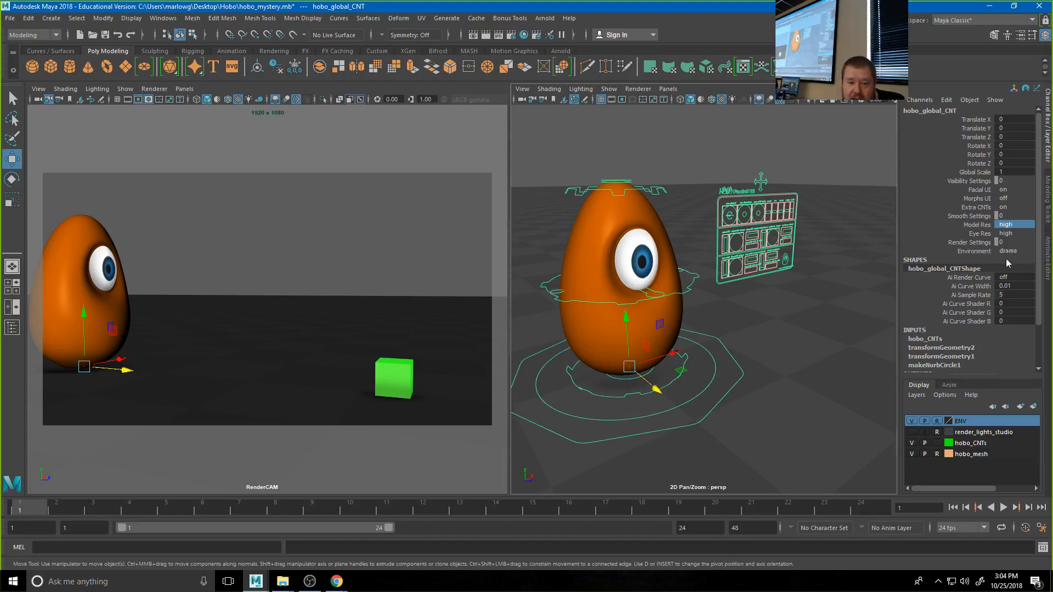
# - Examine the body mesh up close and check the Model Res options
pyautogui.keyDown('alt'); pyautogui.moveTo(665, 299); pyautogui.dragTo(814, 318, button='right'); pyautogui.keyUp('alt')
pyautogui.click(1009, 225)
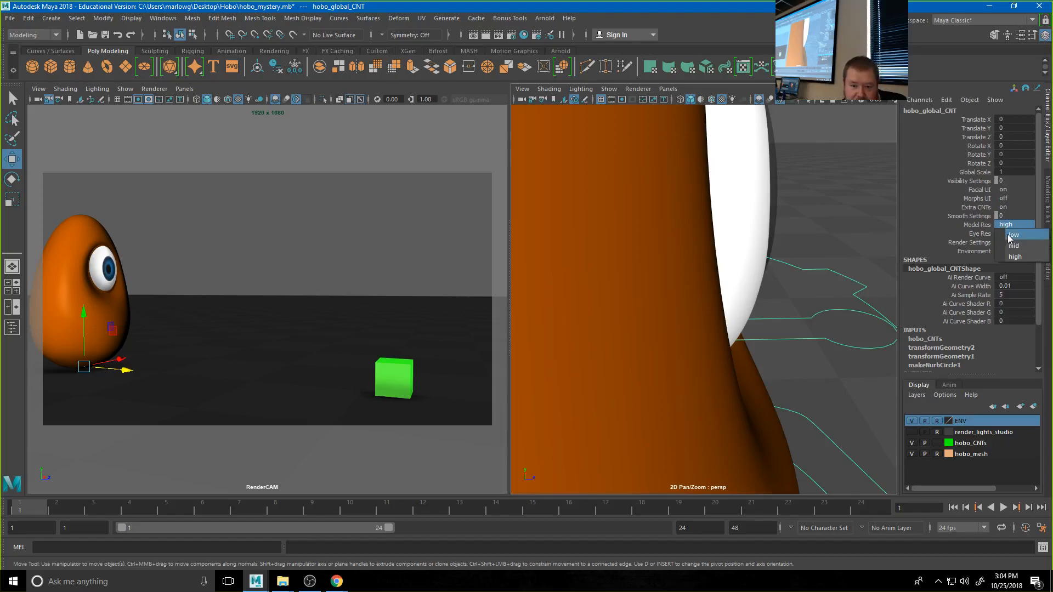
pyautogui.click(1004, 231)
pyautogui.click(767, 419)
pyautogui.keyDown('alt'); pyautogui.moveTo(772, 422); pyautogui.dragTo(727, 408); pyautogui.keyUp('alt')
pyautogui.keyDown('alt'); pyautogui.moveTo(728, 409); pyautogui.dragTo(715, 371, button='right'); pyautogui.keyUp('alt')
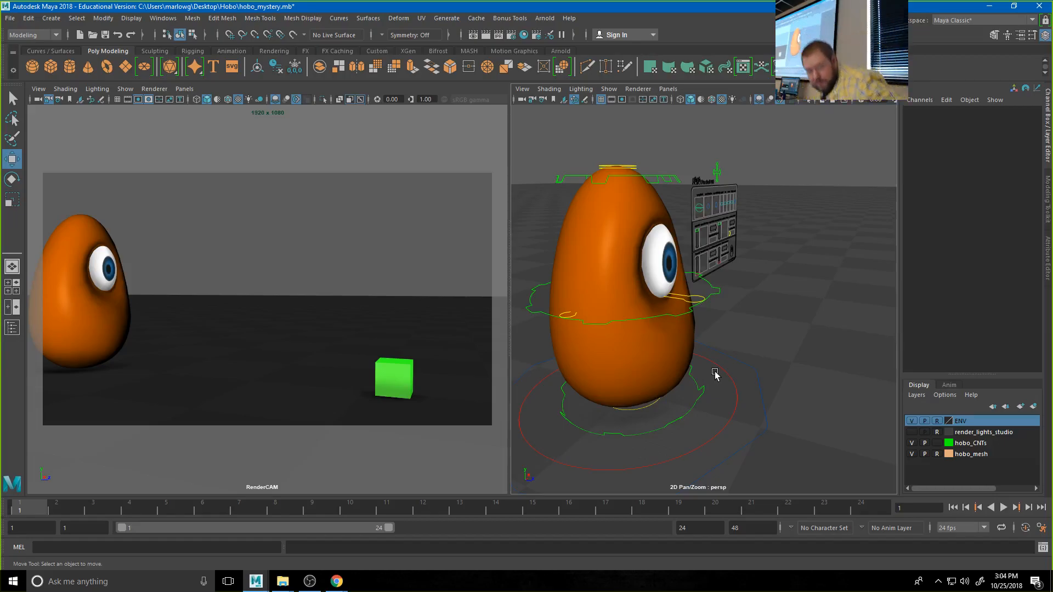
pyautogui.press('super')
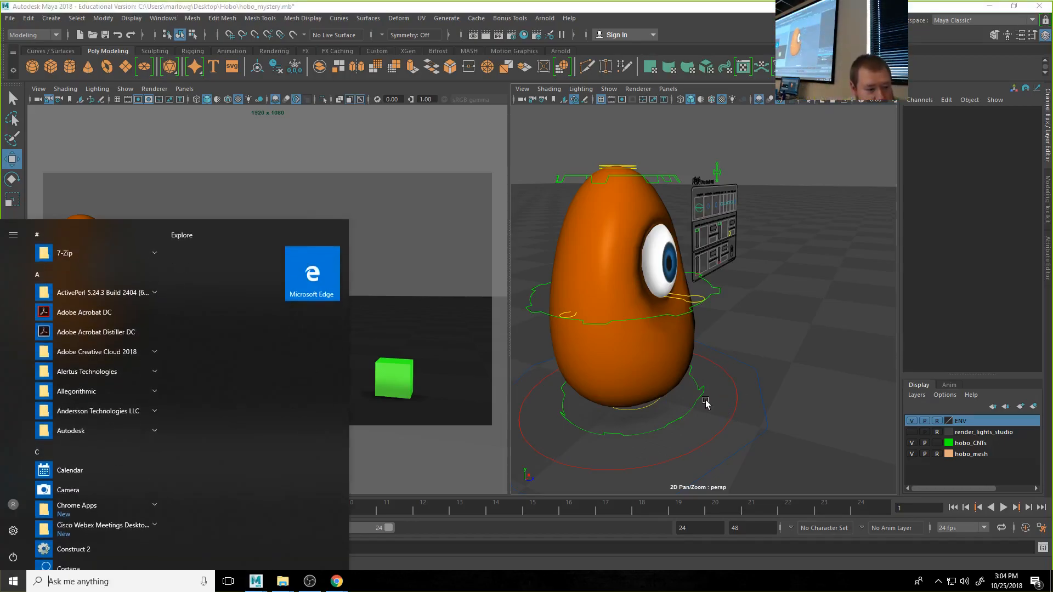
pyautogui.press('super')
pyautogui.click(692, 409)
pyautogui.keyDown('alt'); pyautogui.moveTo(692, 409); pyautogui.dragTo(598, 351); pyautogui.keyUp('alt')
pyautogui.hotkey('ctrl', 'z')
# - Move the top body control, hobo_top_CNT, forward to about -0.8, 1.4, 12.8 so the body leans
pyautogui.click(707, 132)
pyautogui.scroll(-1, 794, 237)
pyautogui.scroll(-3, 795, 237)
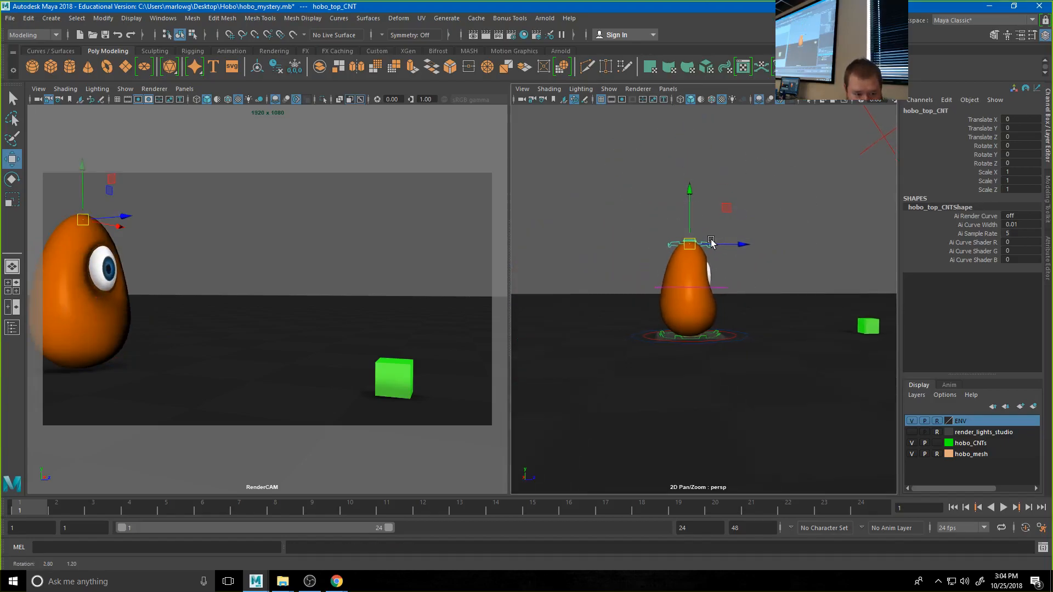
pyautogui.moveTo(688, 248); pyautogui.dragTo(716, 243)
pyautogui.scroll(3, 859, 292)
pyautogui.scroll(-4, 859, 293)
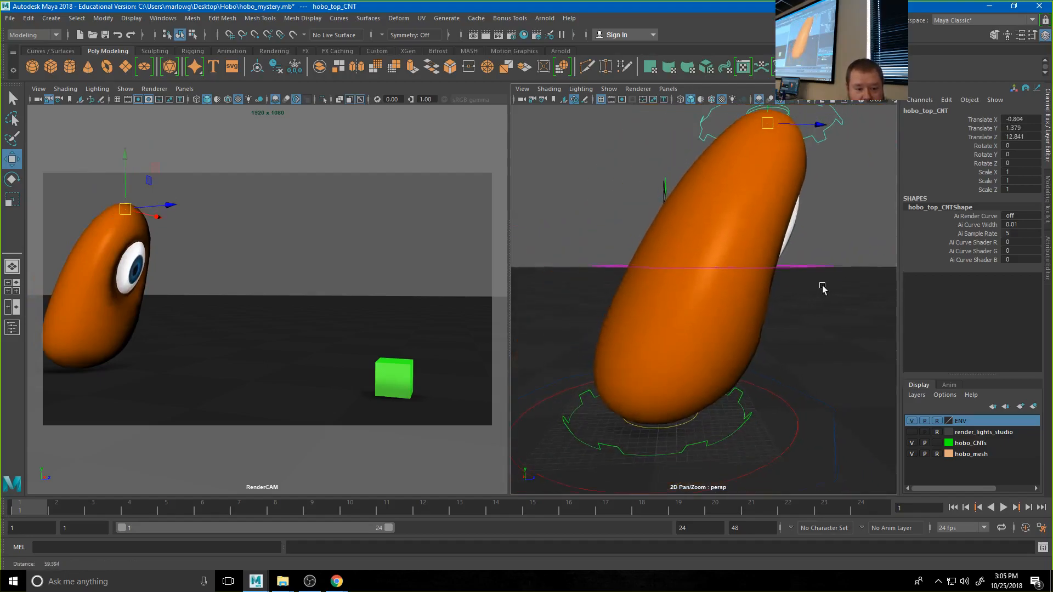
# - Move the middle body control, hobo_middle_CNT, forward and slightly down to about -1.0, -2.7, 13.9
pyautogui.click(811, 340)
pyautogui.scroll(-5, 788, 369)
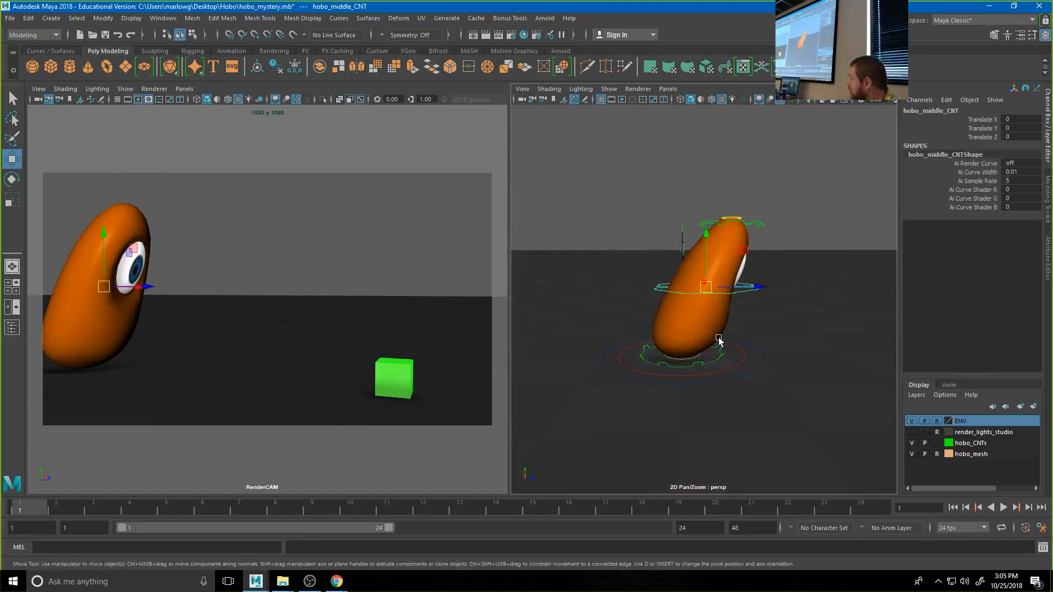
pyautogui.moveTo(705, 288); pyautogui.dragTo(760, 297)
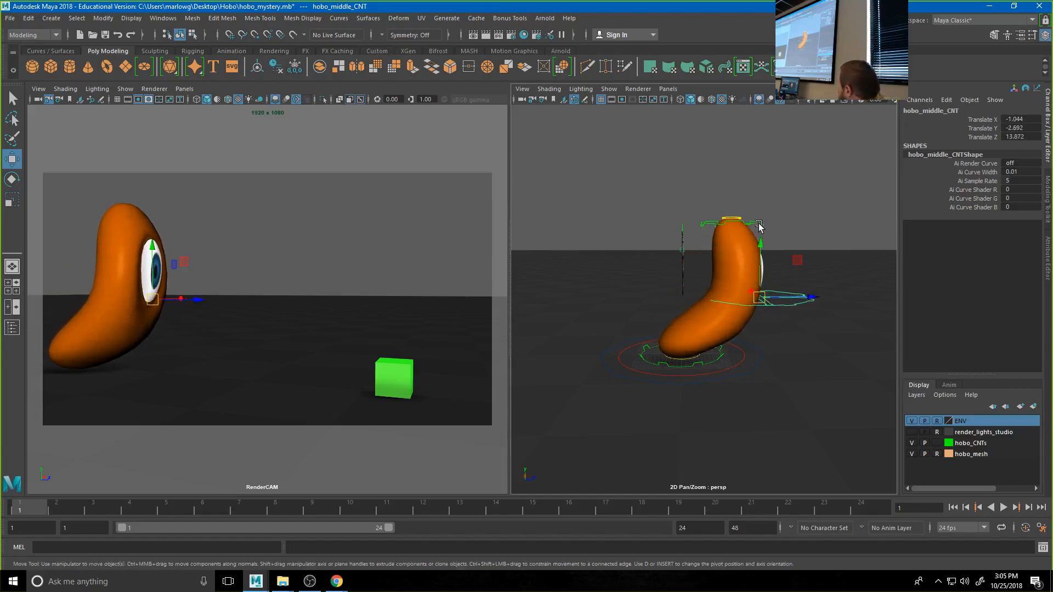
# - Shift hobo_top_CNT to about -0.6, 2.1, 11.3 and rotate it about -29.5 degrees in X
pyautogui.click(732, 223)
pyautogui.moveTo(732, 223)
pyautogui.mouseDown()
pyautogui.moveTo(712, 228)
pyautogui.moveTo(729, 231)
pyautogui.mouseUp()
pyautogui.press('e')
pyautogui.moveTo(680, 197); pyautogui.dragTo(618, 245)
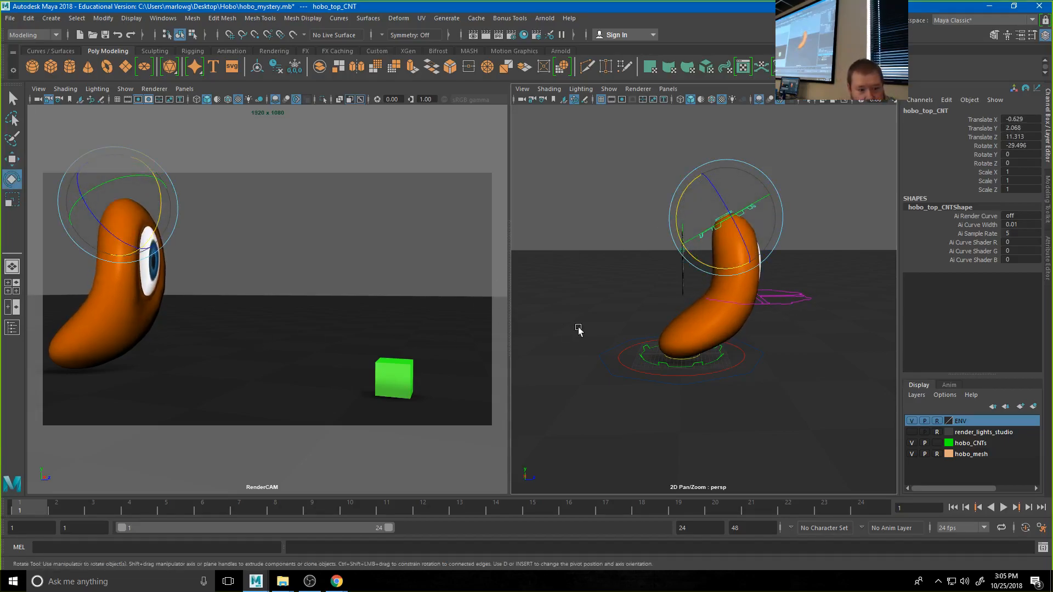
pyautogui.keyDown('alt'); pyautogui.moveTo(781, 316); pyautogui.dragTo(751, 340); pyautogui.keyUp('alt')
# - Move hobo_top_CNT backward along Z to about -2.9 so the upper body bends back
pyautogui.click(699, 325)
pyautogui.click(751, 170)
pyautogui.keyDown('alt'); pyautogui.moveTo(751, 171); pyautogui.dragTo(821, 245); pyautogui.keyUp('alt')
pyautogui.press('w')
pyautogui.moveTo(747, 200); pyautogui.dragTo(683, 202)
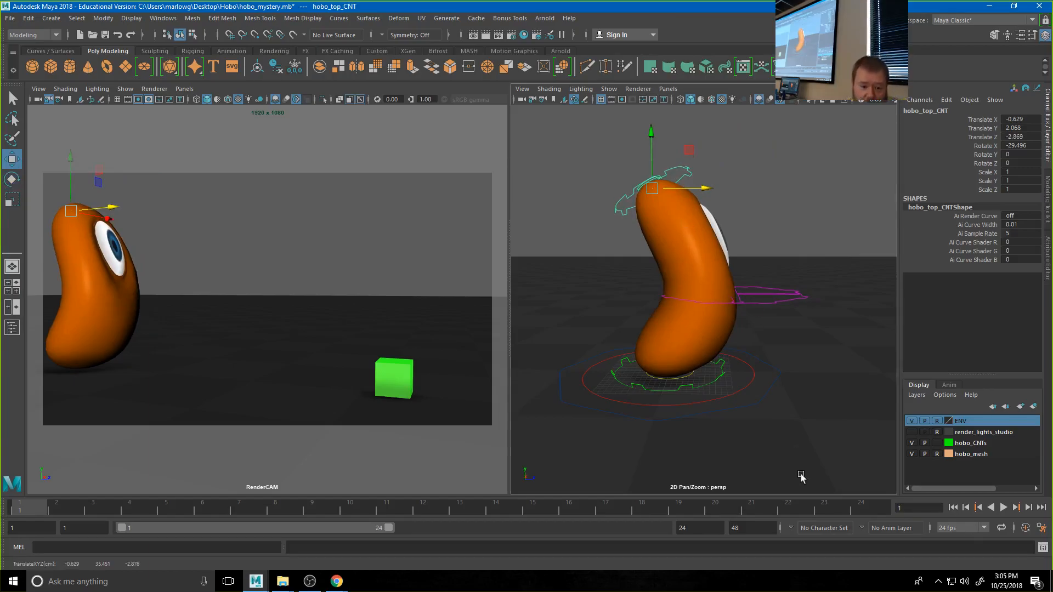
# - Select hobo_global_CNT and set its Model Res to mid
pyautogui.click(763, 400)
pyautogui.click(1019, 225)
pyautogui.click(1023, 247)
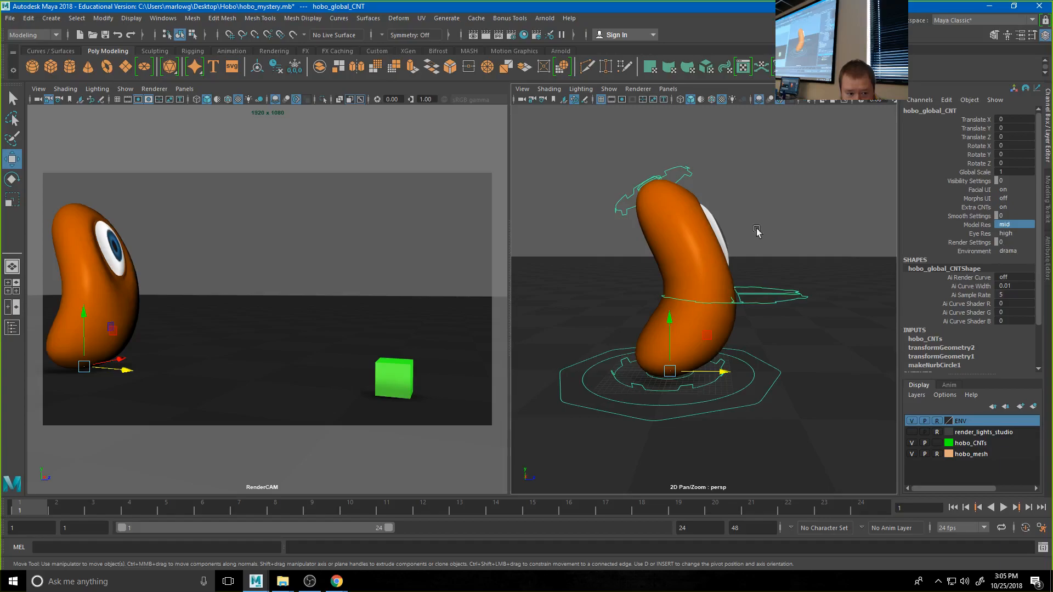
# - Move the whole character forward along Z to about 18.1 with hobo_global_CNT
pyautogui.click(716, 214)
pyautogui.click(684, 171)
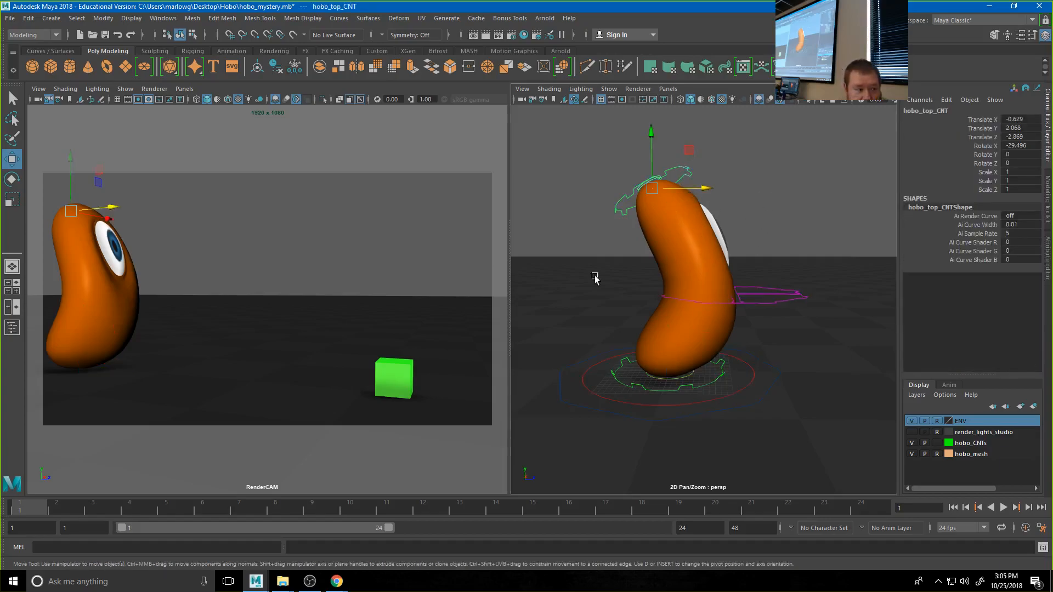
pyautogui.scroll(-4, 759, 353)
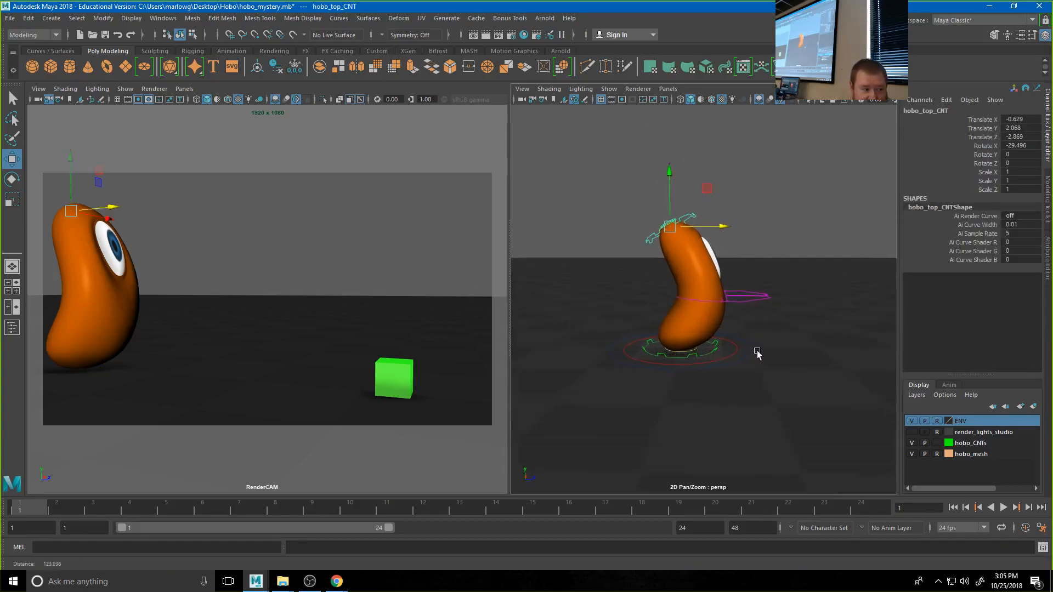
pyautogui.click(732, 364)
pyautogui.moveTo(733, 351); pyautogui.dragTo(797, 351)
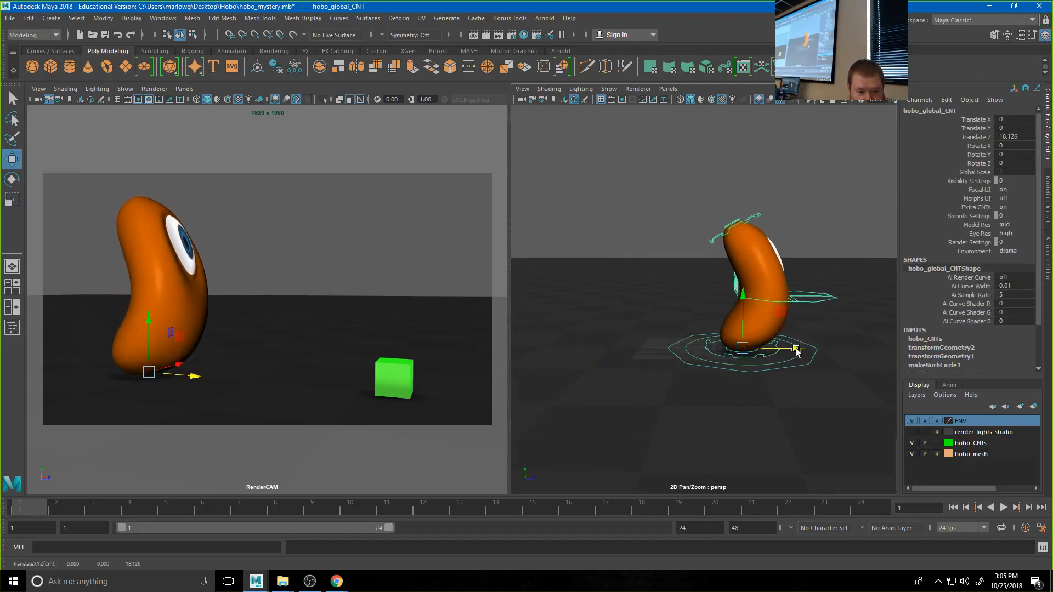
# - Reposition hobo_top_CNT to about -6.4, -3.9, -6.9 and rotate it to about -22.3, 8.1, 20.3 degrees
pyautogui.click(723, 239)
pyautogui.moveTo(734, 222); pyautogui.dragTo(765, 298)
pyautogui.click(792, 317)
pyautogui.click(716, 242)
pyautogui.keyDown('alt'); pyautogui.moveTo(716, 242); pyautogui.dragTo(679, 253); pyautogui.keyUp('alt')
pyautogui.press('e')
pyautogui.press('w')
# - Move the middle body control, hobo_middle_CNT, to about 4.6, 0, 12.1
pyautogui.click(697, 321)
pyautogui.moveTo(696, 323); pyautogui.dragTo(708, 311)
pyautogui.keyDown('alt'); pyautogui.moveTo(687, 359); pyautogui.dragTo(764, 345); pyautogui.keyUp('alt')
pyautogui.keyDown('alt'); pyautogui.moveTo(711, 358); pyautogui.dragTo(794, 368, button='right'); pyautogui.keyUp('alt')
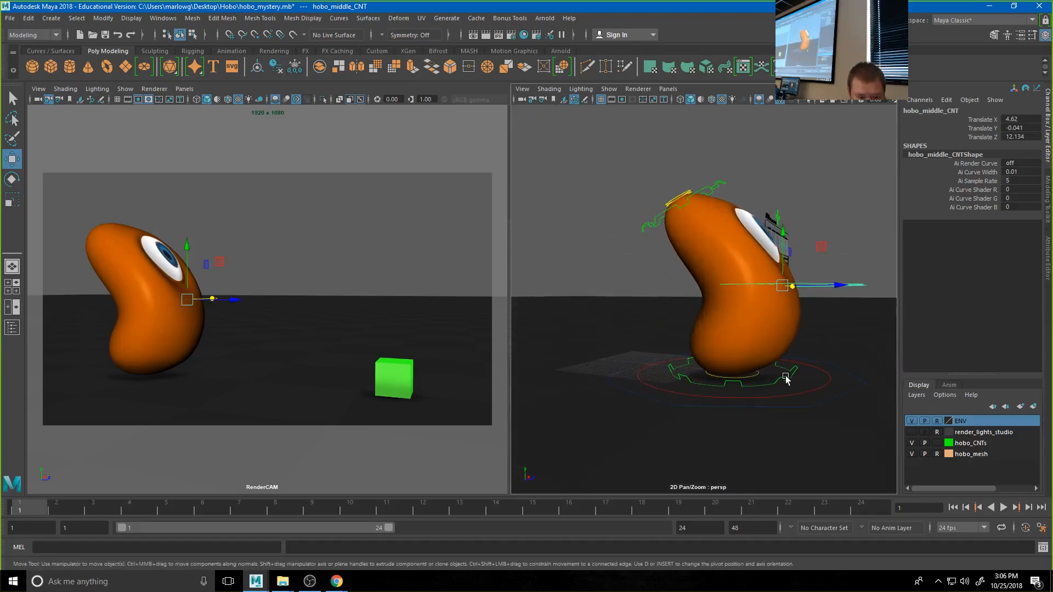
# - Raise the bottom tweak control, hobo_bottom_tweak_CNT, about 2.3 units in Y
pyautogui.click(755, 377)
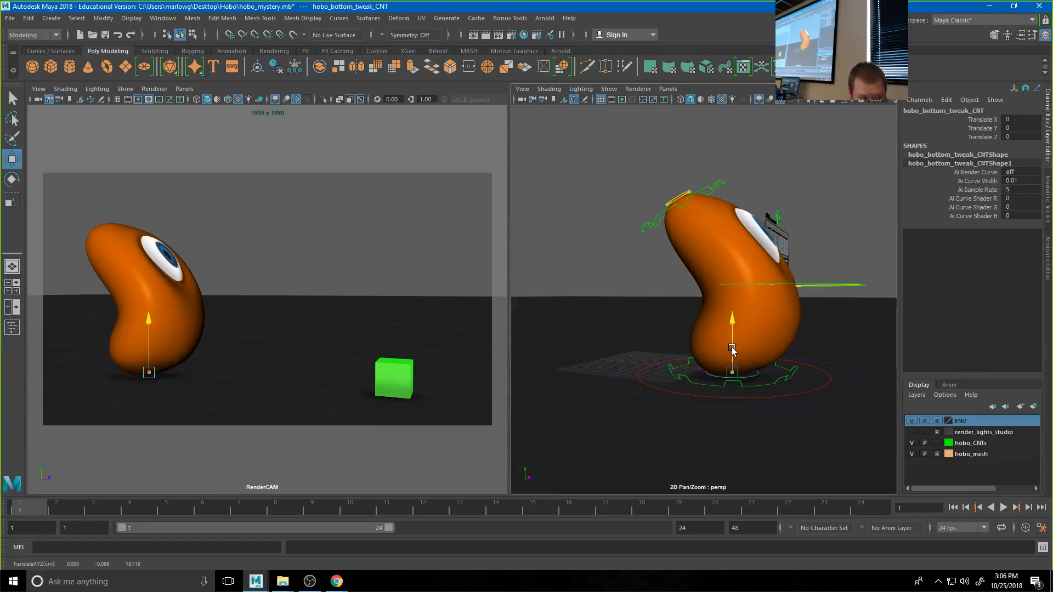
pyautogui.click(152, 450)
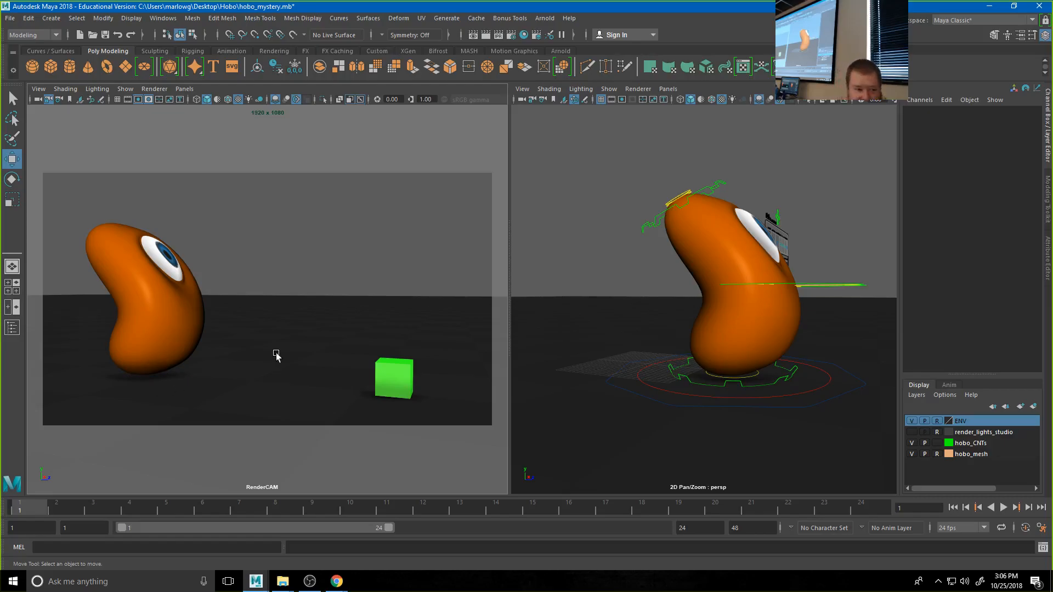
pyautogui.click(747, 379)
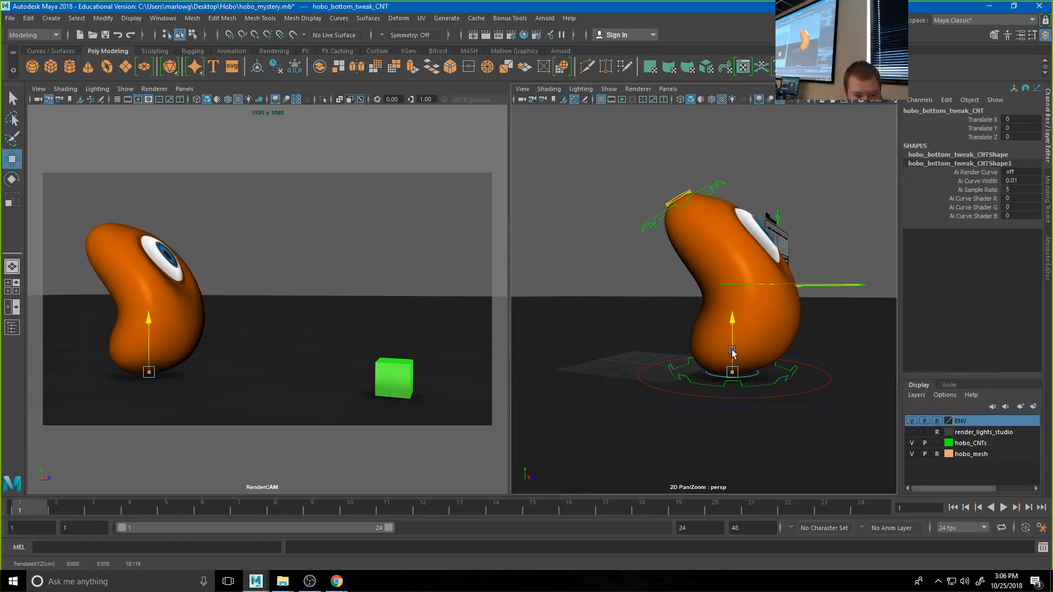
pyautogui.moveTo(733, 345); pyautogui.dragTo(732, 340)
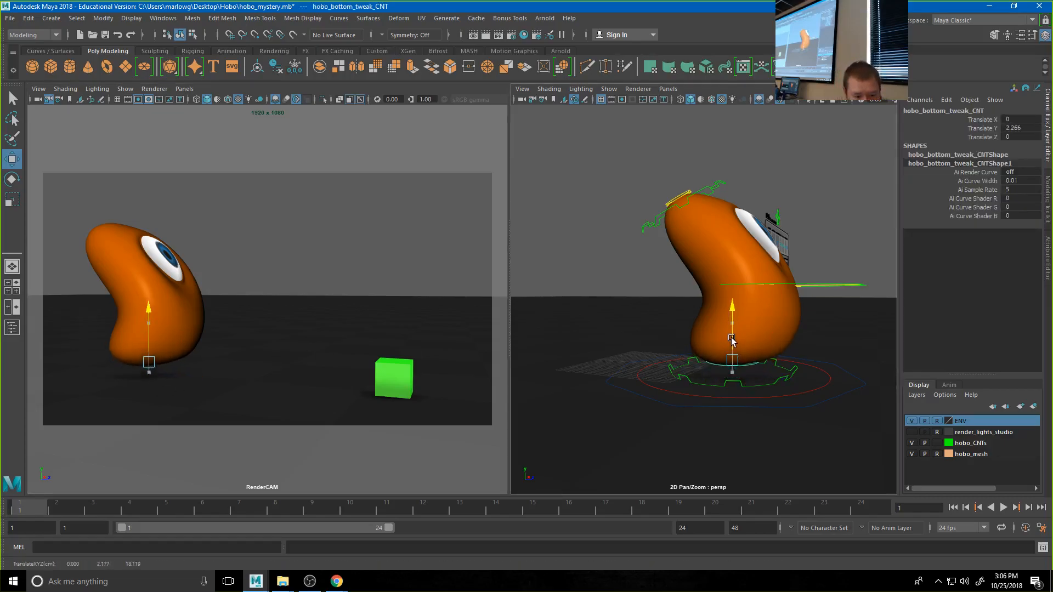
# - Lower the bottom, top and middle body controls together by about 3.6 units in Y
pyautogui.click(756, 380)
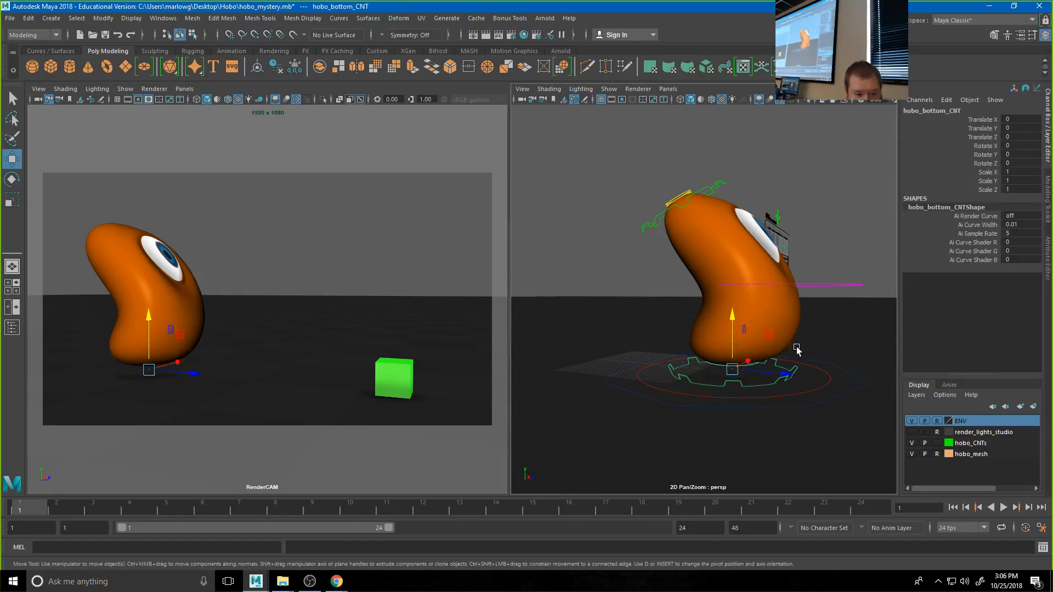
pyautogui.click(712, 187)
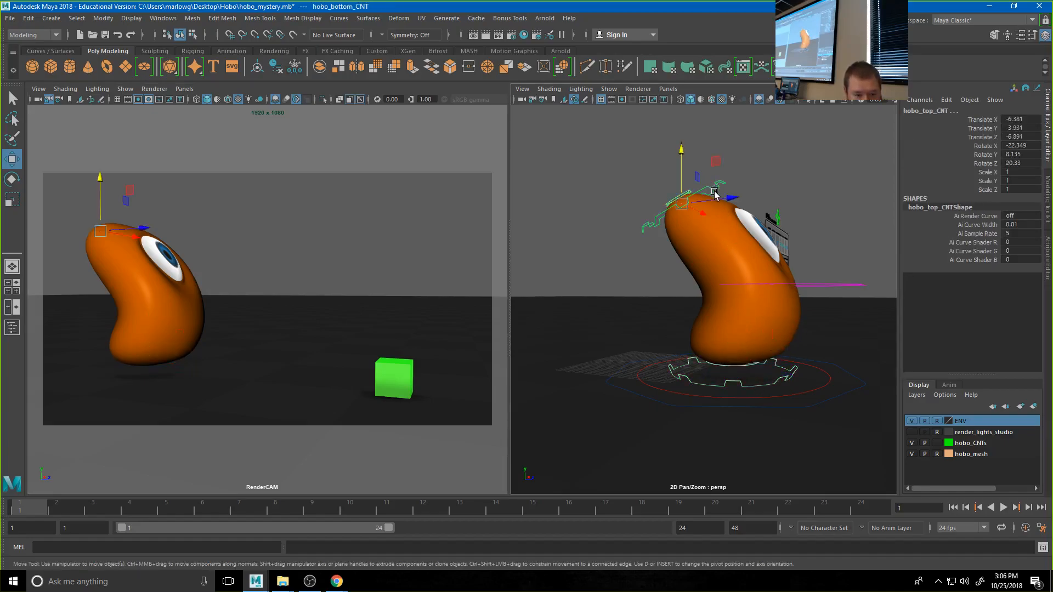
pyautogui.keyDown('alt'); pyautogui.moveTo(821, 308); pyautogui.dragTo(819, 328); pyautogui.keyUp('alt')
pyautogui.click(820, 326)
pyautogui.keyDown('alt'); pyautogui.moveTo(787, 377); pyautogui.dragTo(785, 356); pyautogui.keyUp('alt')
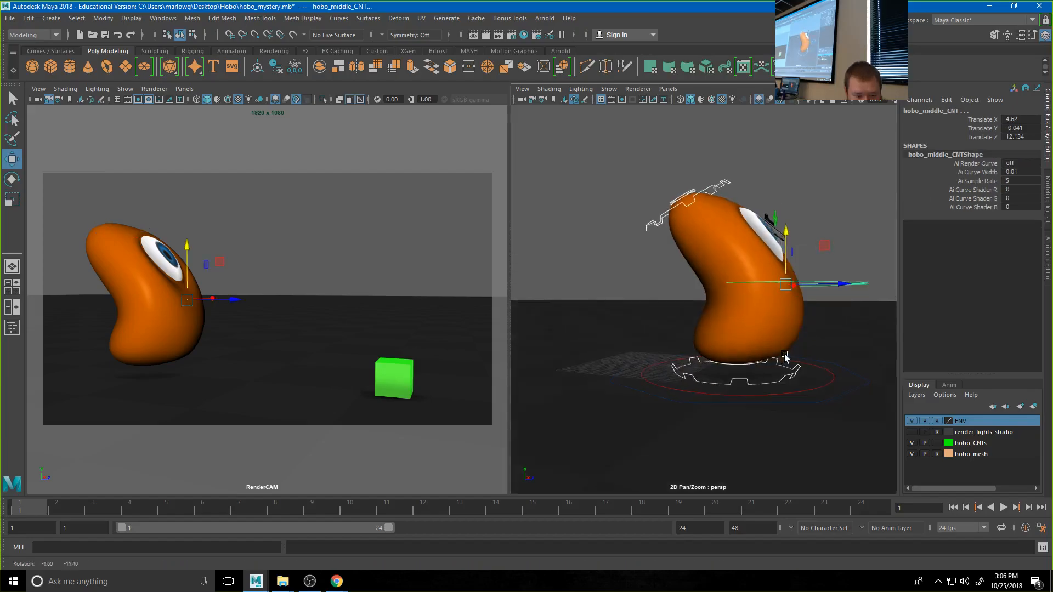
pyautogui.moveTo(786, 236); pyautogui.dragTo(786, 277)
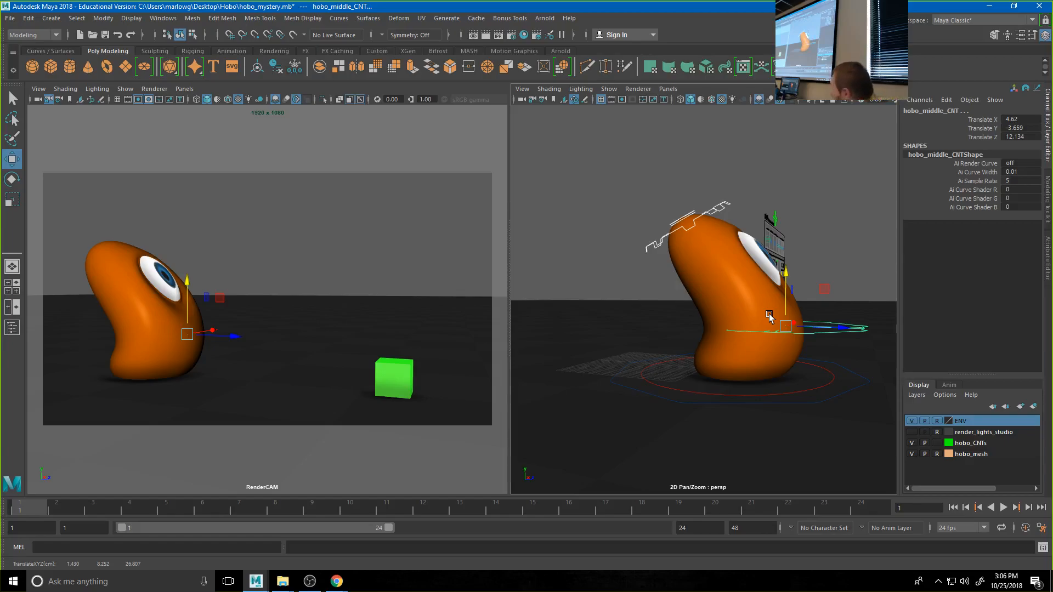
# - Display the model in wireframe, select hobo_bottom_CNT, and undo the lowering of the three body controls
pyautogui.click(818, 207)
pyautogui.moveTo(792, 406)
pyautogui.keyDown('alt'); pyautogui.mouseDown()
pyautogui.moveTo(766, 412)
pyautogui.moveTo(793, 409)
pyautogui.mouseUp(); pyautogui.keyUp('alt')
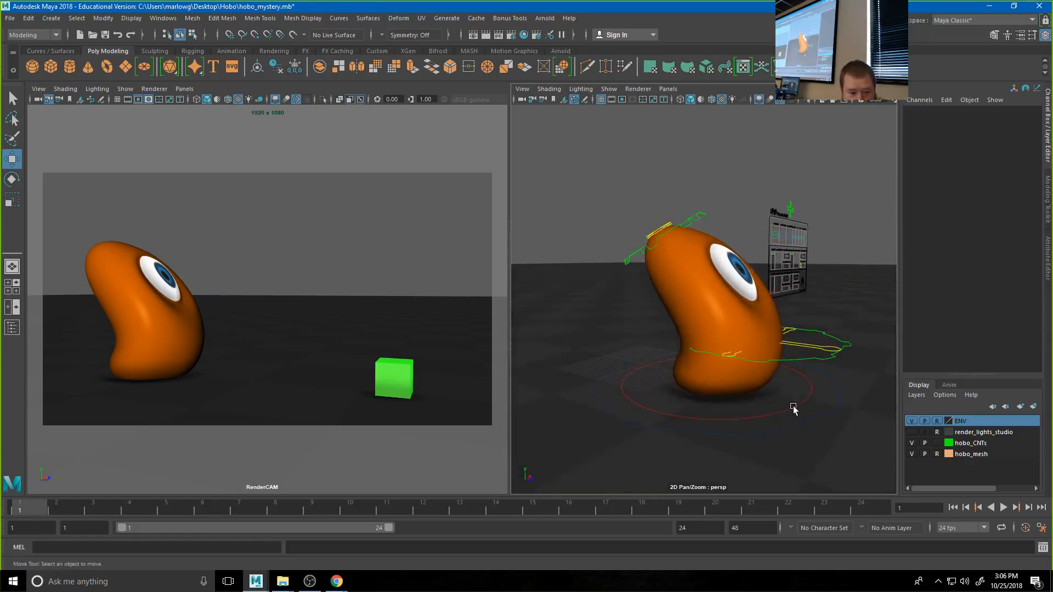
pyautogui.press('4')
pyautogui.click(767, 410)
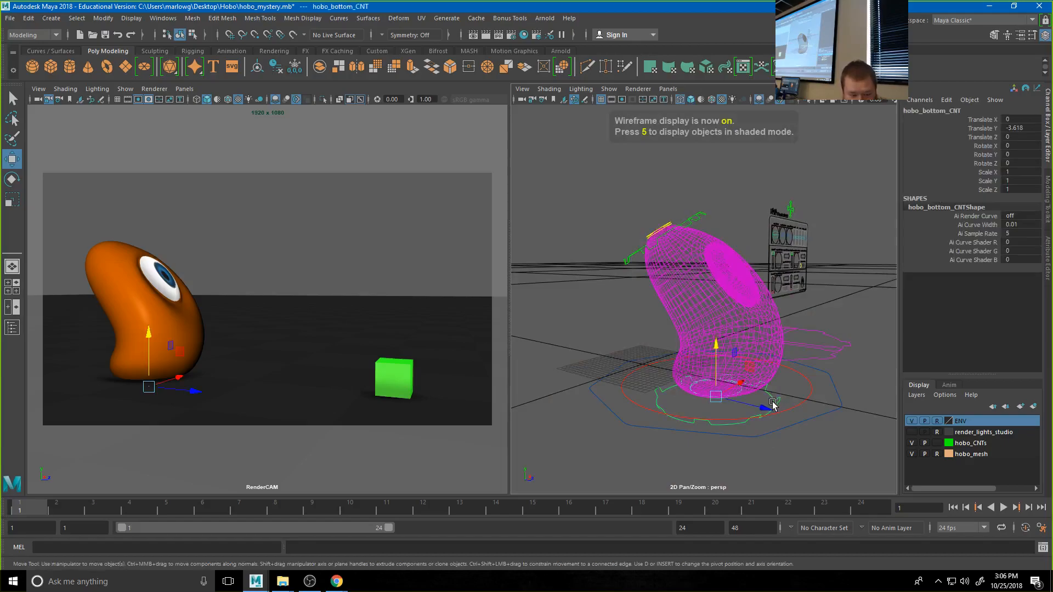
pyautogui.keyDown('alt'); pyautogui.moveTo(765, 415); pyautogui.dragTo(799, 421); pyautogui.keyUp('alt')
pyautogui.hotkey('ctrl', 'z')
pyautogui.hotkey('ctrl', 'z')
pyautogui.hotkey('ctrl', 'z')
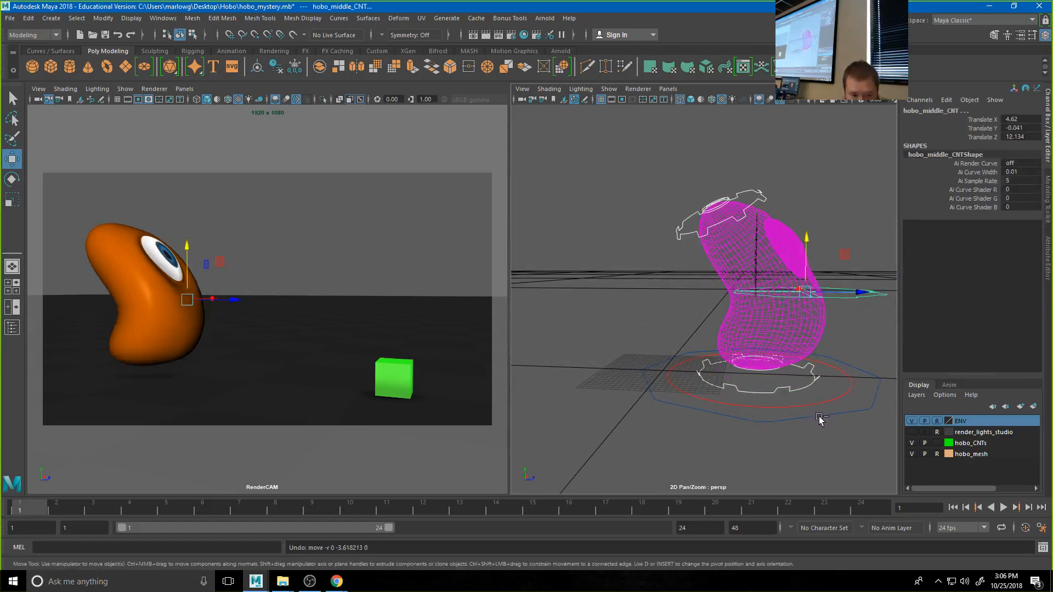
# - Lower the whole body with hobo_main_CNT to about -2.7 in Y
pyautogui.click(827, 404)
pyautogui.keyDown('alt'); pyautogui.moveTo(827, 405); pyautogui.dragTo(809, 402); pyautogui.keyUp('alt')
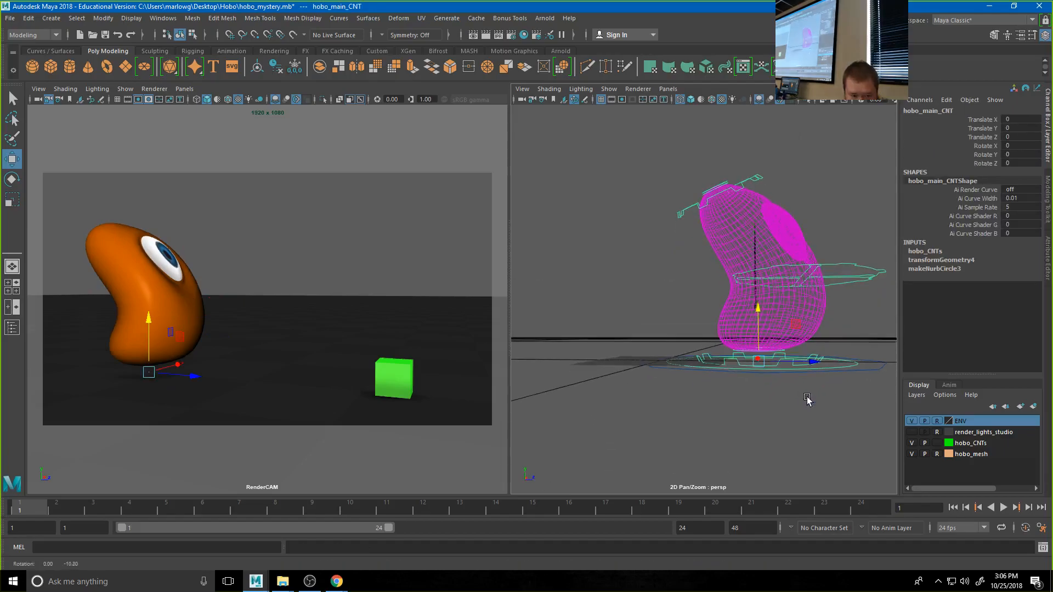
pyautogui.moveTo(760, 336); pyautogui.dragTo(758, 357)
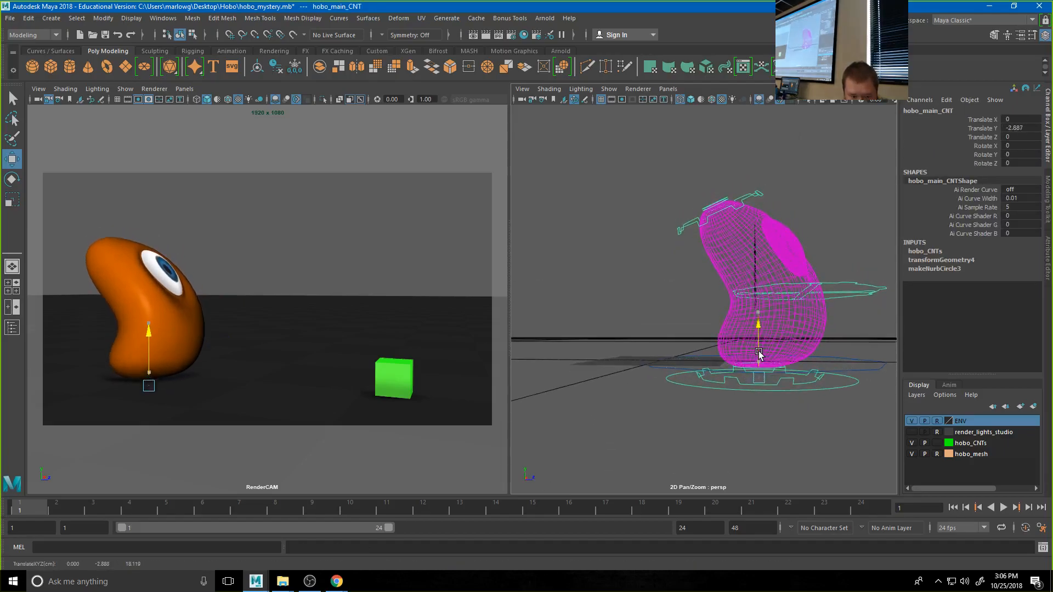
# - Try raising hobo_bottom_CNT to about 3.2 in Y, and undo this along with the main control's move
pyautogui.click(800, 384)
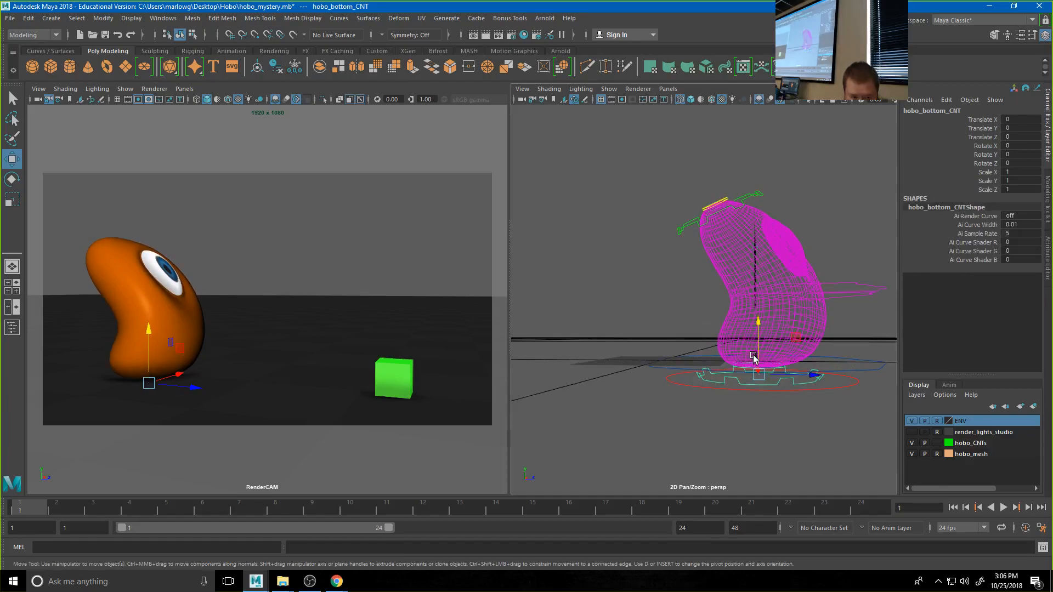
pyautogui.moveTo(755, 335); pyautogui.dragTo(757, 336)
pyautogui.click(784, 383)
pyautogui.hotkey('ctrl', 'z')
pyautogui.hotkey('ctrl', 'z')
pyautogui.hotkey('ctrl', 'z')
pyautogui.hotkey('ctrl', 'z')
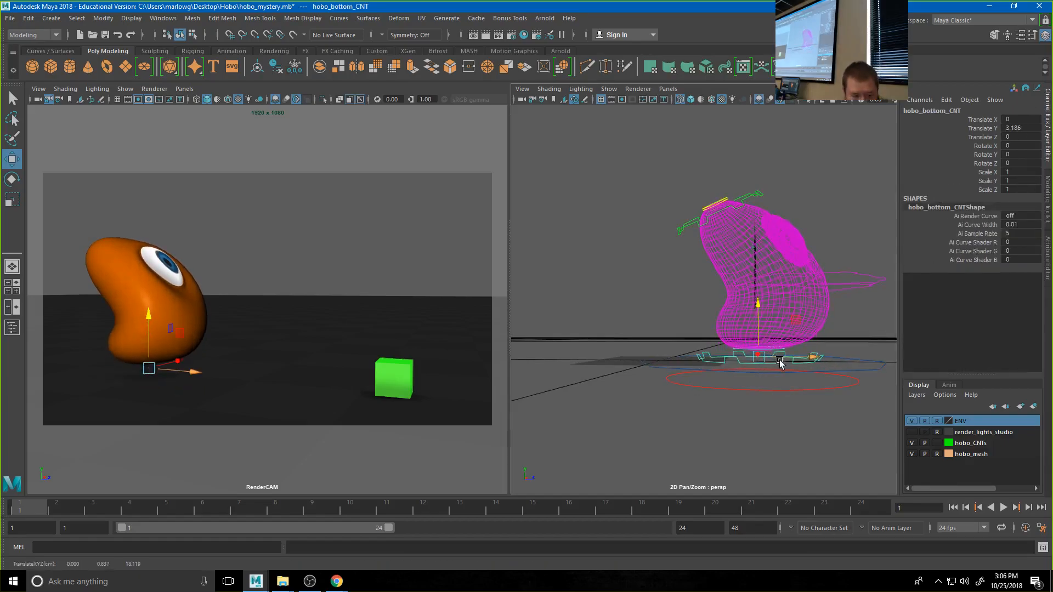
pyautogui.hotkey('ctrl', 'z')
pyautogui.hotkey('ctrl', 'z')
# - Lower the bottom, middle and top body controls together by about 3.1 units in Y
pyautogui.keyDown('alt'); pyautogui.moveTo(827, 376); pyautogui.dragTo(820, 341); pyautogui.keyUp('alt')
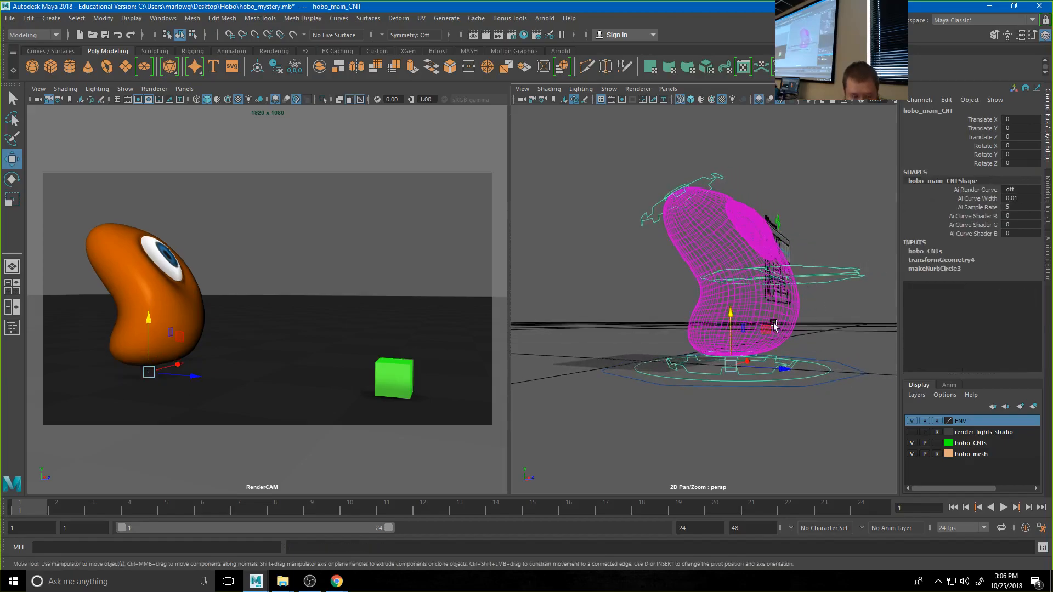
pyautogui.click(810, 279)
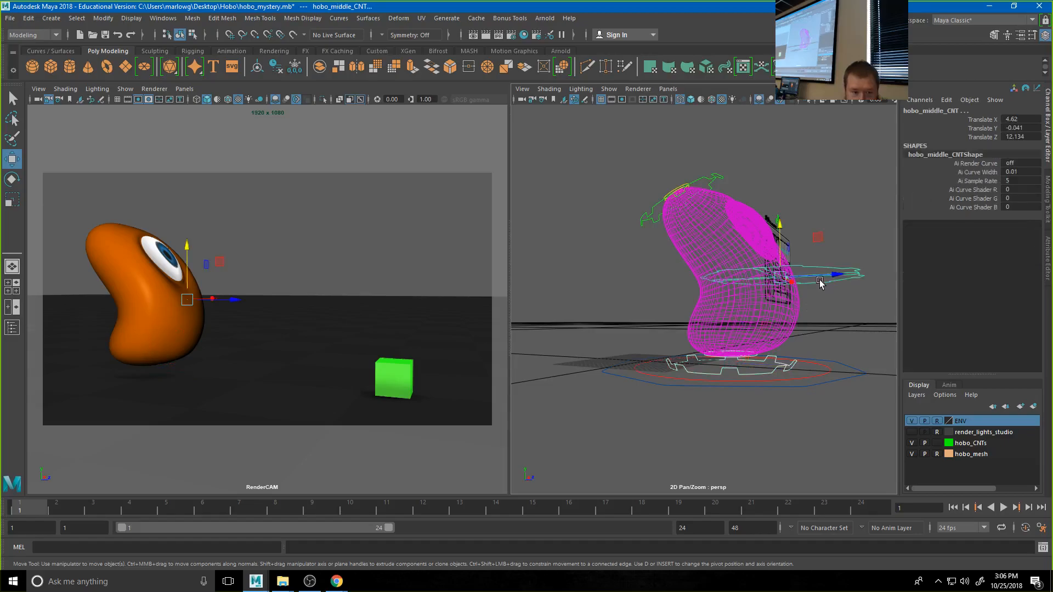
pyautogui.click(709, 181)
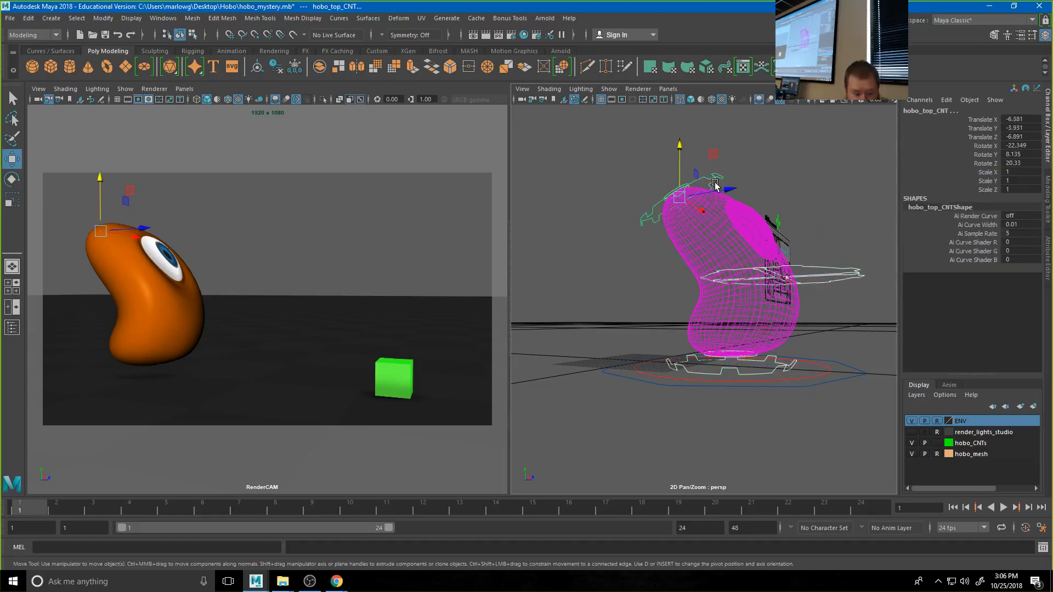
pyautogui.moveTo(680, 165); pyautogui.dragTo(676, 182)
# - Deselect the controls and switch the perspective view back to shaded display with texture maps
pyautogui.click(367, 259)
pyautogui.keyDown('alt'); pyautogui.moveTo(819, 273); pyautogui.dragTo(756, 296, button='right'); pyautogui.keyUp('alt')
pyautogui.keyDown('alt'); pyautogui.moveTo(756, 297); pyautogui.dragTo(695, 308); pyautogui.keyUp('alt')
pyautogui.keyDown('alt'); pyautogui.moveTo(696, 307); pyautogui.dragTo(717, 356, button='right'); pyautogui.keyUp('alt')
pyautogui.press('5')
pyautogui.press('6')
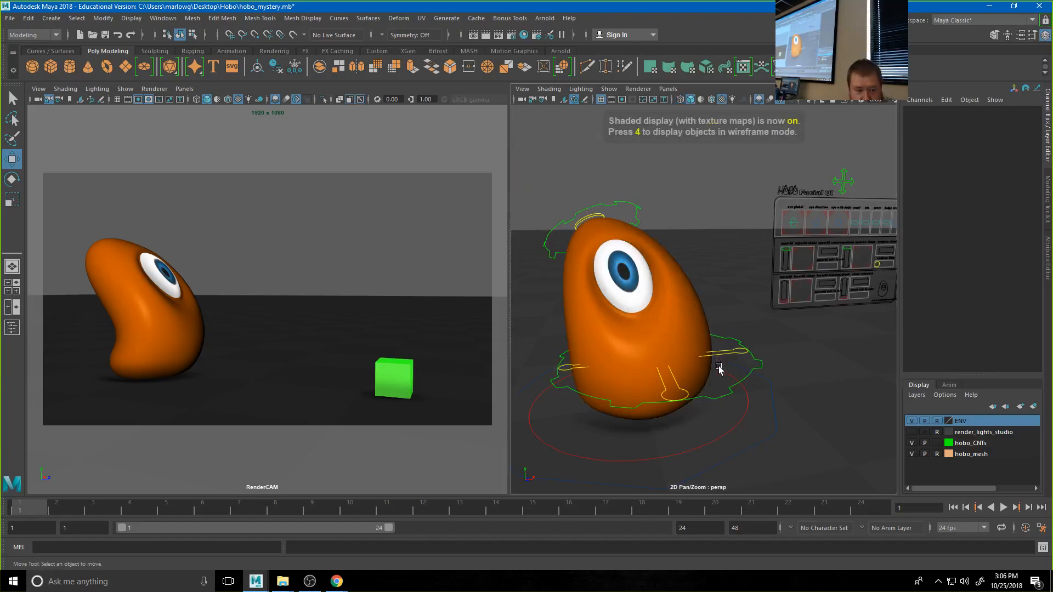
# - Try freely moving the middle tweak control, hobo_middle_tweak_CNT, and undo each move
pyautogui.click(723, 357)
pyautogui.keyDown('alt'); pyautogui.moveTo(723, 356); pyautogui.dragTo(693, 362); pyautogui.keyUp('alt')
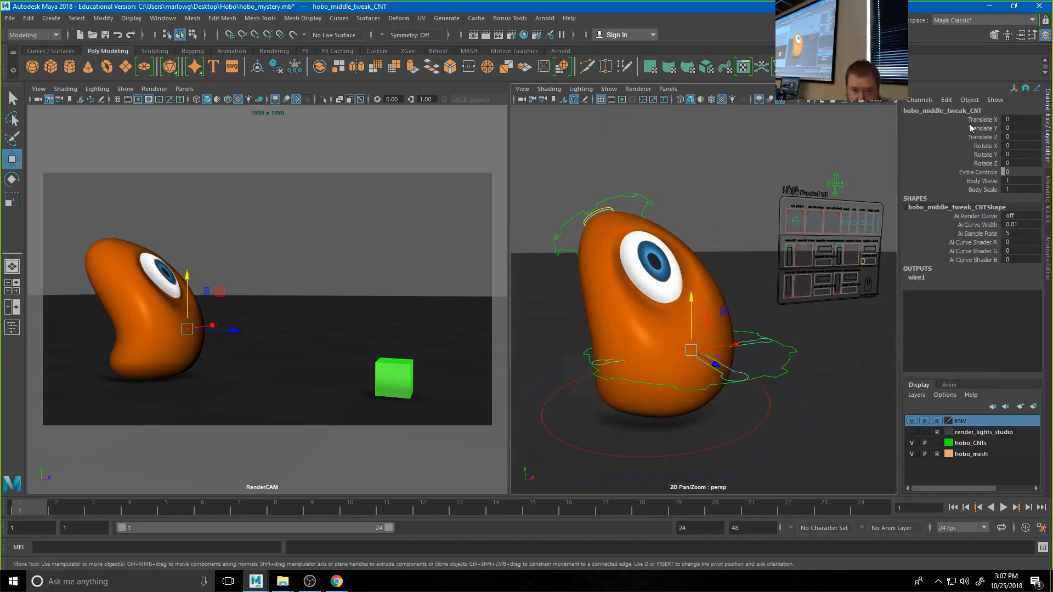
pyautogui.moveTo(690, 352); pyautogui.dragTo(702, 343)
pyautogui.hotkey('ctrl', 'z')
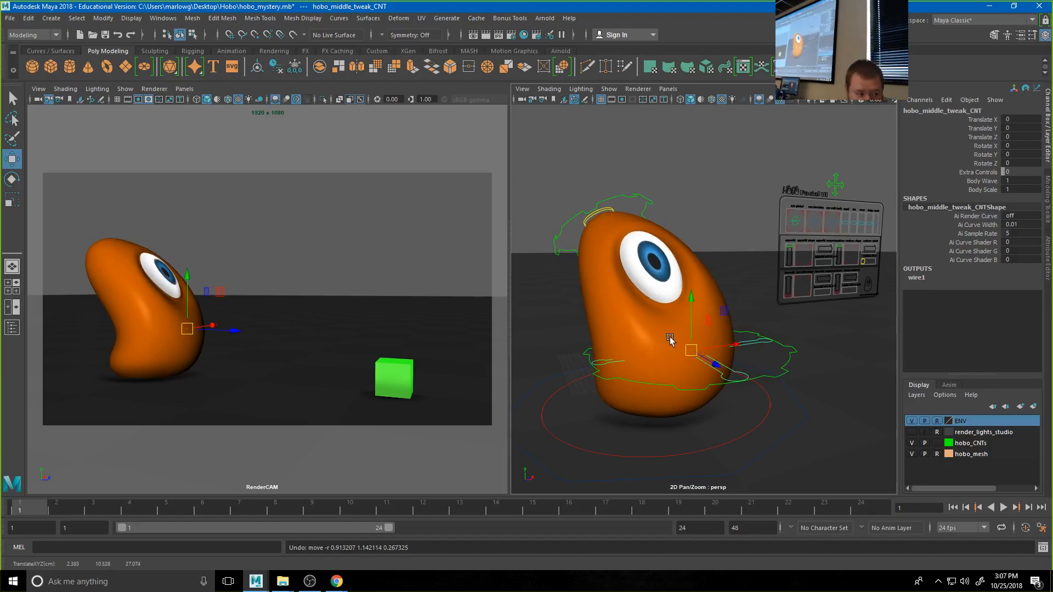
pyautogui.moveTo(657, 375)
pyautogui.keyDown('alt'); pyautogui.mouseDown()
pyautogui.moveTo(722, 380)
pyautogui.moveTo(757, 364)
pyautogui.moveTo(673, 388)
pyautogui.mouseUp(); pyautogui.keyUp('alt')
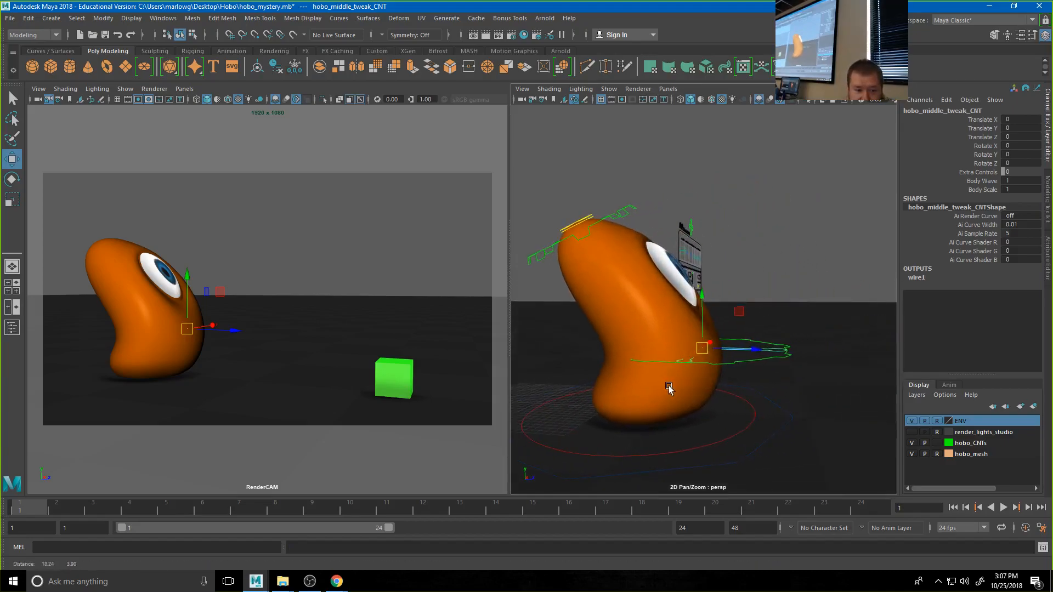
pyautogui.moveTo(703, 351); pyautogui.dragTo(683, 341)
pyautogui.hotkey('ctrl', 'z')
# - Shift hobo_middle_tweak_CNT to about 1.05 in X
pyautogui.keyDown('alt'); pyautogui.moveTo(672, 372); pyautogui.dragTo(617, 394); pyautogui.keyUp('alt')
pyautogui.scroll(-5, 651, 357)
pyautogui.keyDown('alt'); pyautogui.moveTo(651, 359); pyautogui.dragTo(702, 367); pyautogui.keyUp('alt')
pyautogui.keyDown('alt'); pyautogui.moveTo(710, 322); pyautogui.dragTo(629, 334); pyautogui.keyUp('alt')
pyautogui.keyDown('alt'); pyautogui.moveTo(629, 335); pyautogui.dragTo(700, 321, button='right'); pyautogui.keyUp('alt')
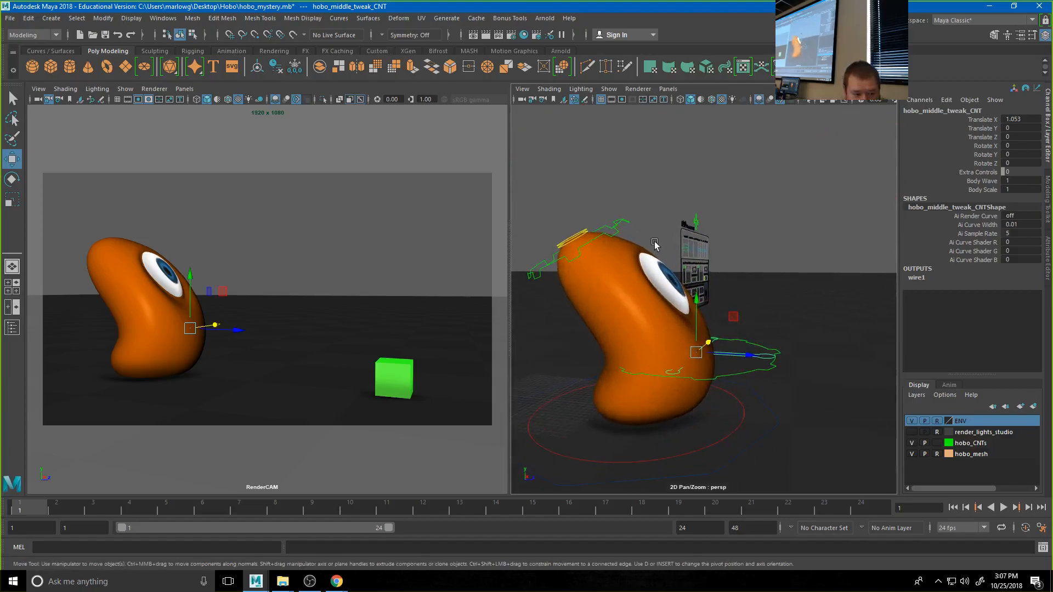
# - Move hobo_top_CNT forward to about -4.7, -7.1, -0.2 and pull hobo_middle_CNT back to about -2.4 in Z
pyautogui.click(615, 232)
pyautogui.moveTo(577, 244); pyautogui.dragTo(624, 244)
pyautogui.click(702, 369)
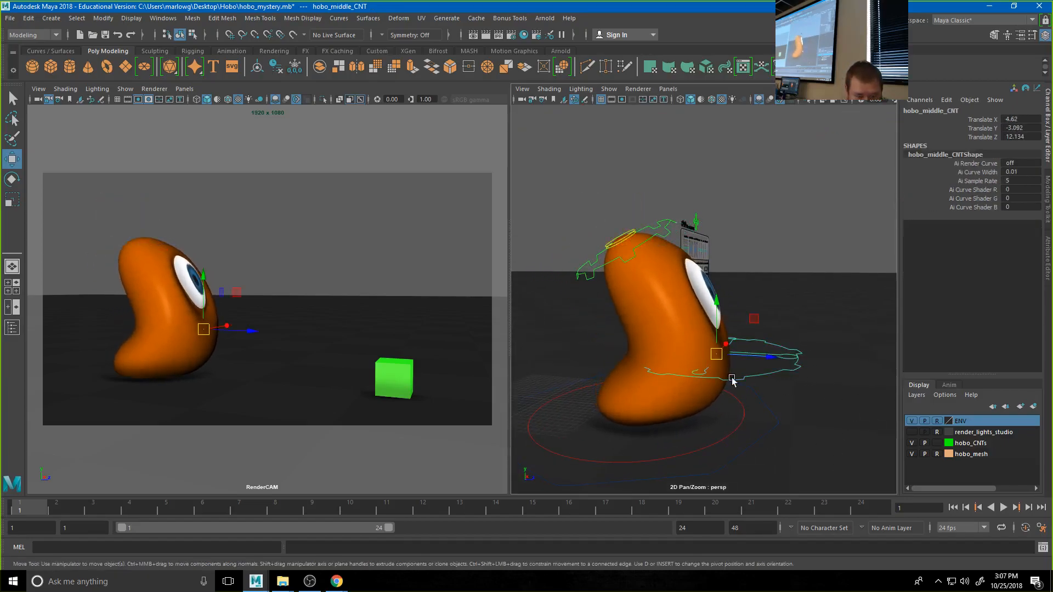
pyautogui.moveTo(776, 358); pyautogui.dragTo(683, 355)
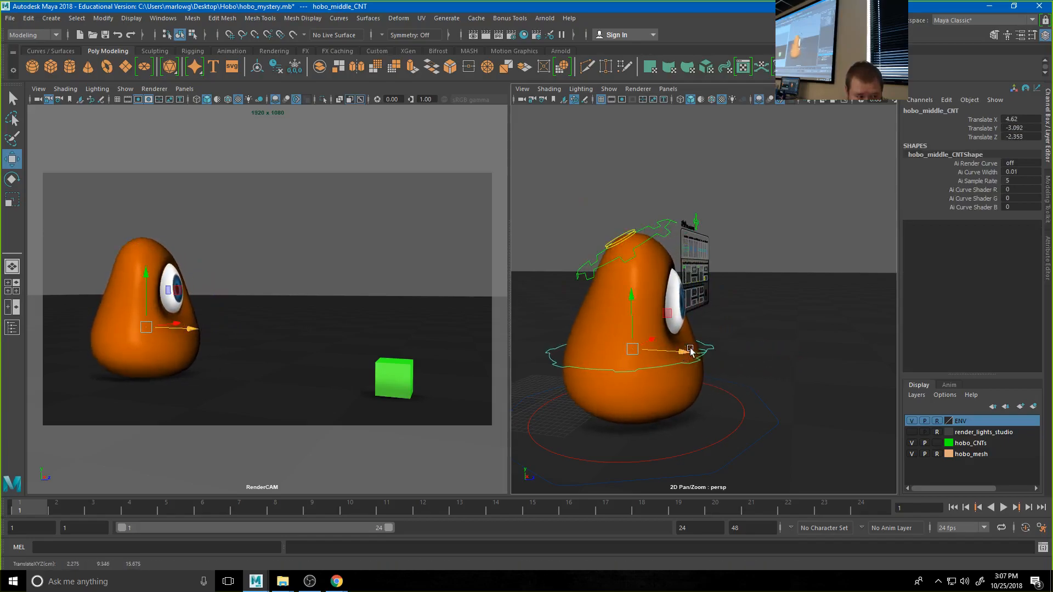
# - Rotate hobo_top_CNT to about -22, -9.9, 23.7 degrees to turn the character's eye
pyautogui.click(641, 248)
pyautogui.press('e')
pyautogui.moveTo(644, 277); pyautogui.dragTo(609, 288)
pyautogui.keyDown('alt'); pyautogui.moveTo(700, 347); pyautogui.dragTo(746, 322); pyautogui.keyUp('alt')
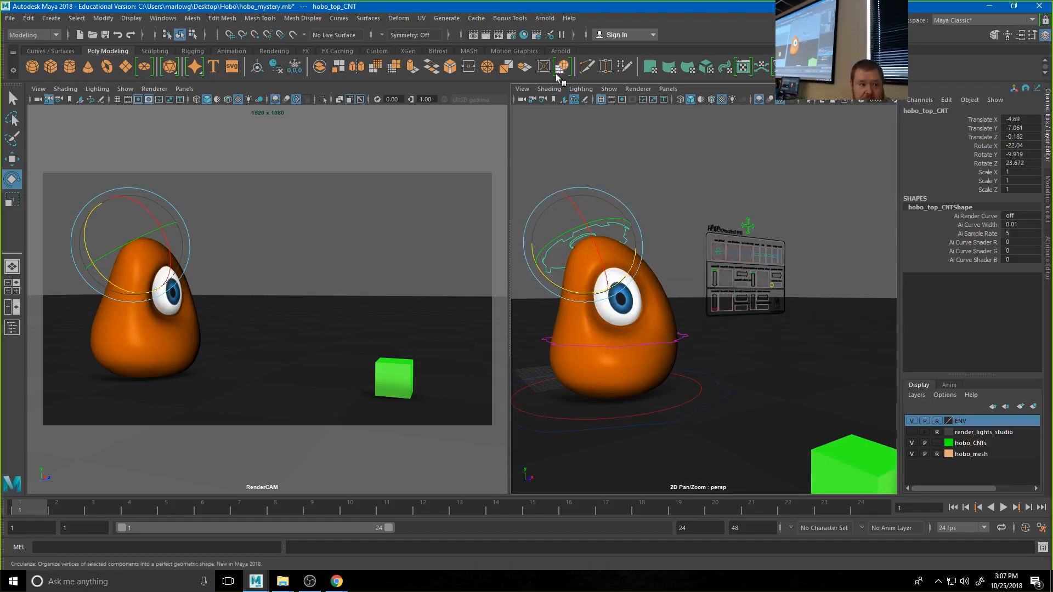
# - Show the Facial UI through the hobo_facialUi_CAMShape camera in the perspective view and hide the ENV layer
pyautogui.click(668, 89)
pyautogui.moveTo(678, 99)
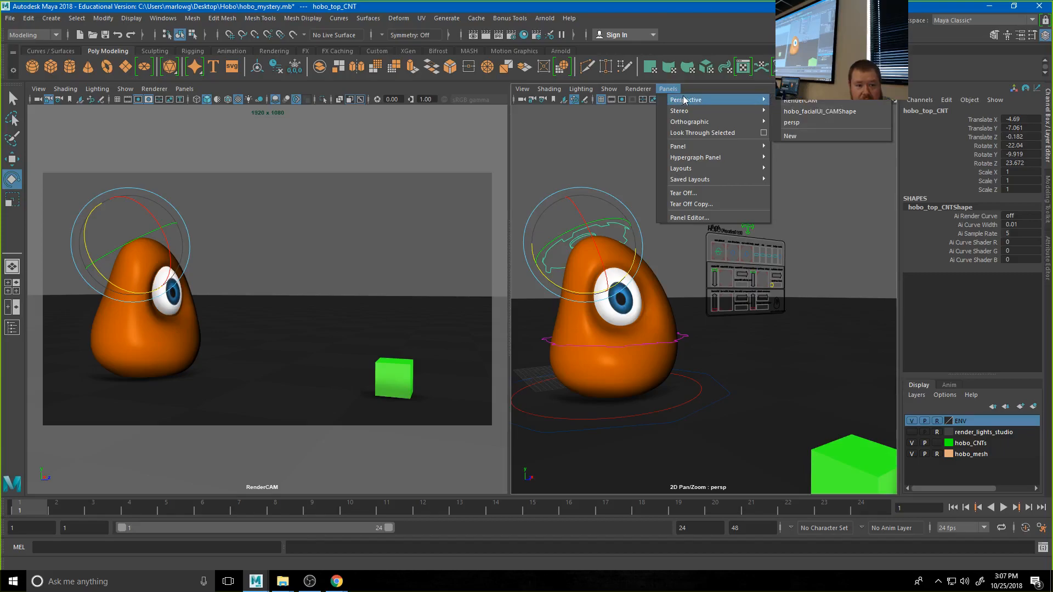
pyautogui.click(803, 111)
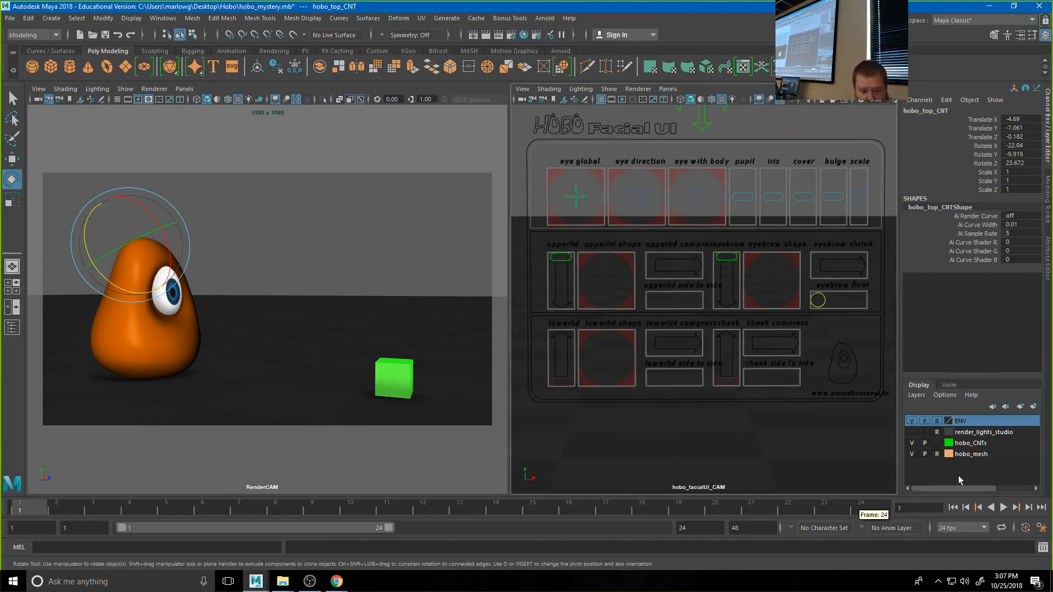
pyautogui.click(724, 452)
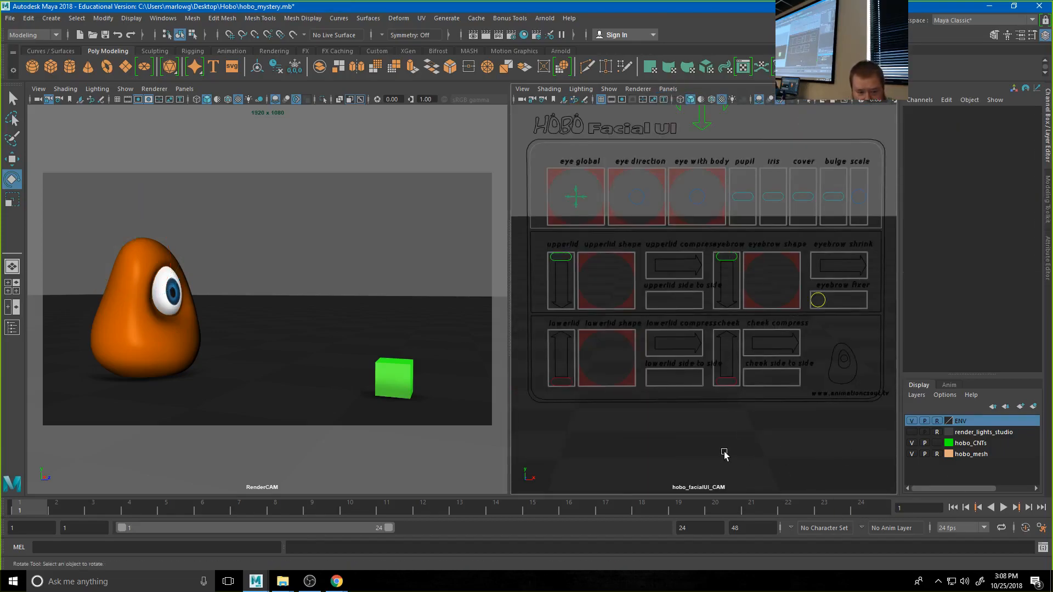
pyautogui.click(912, 421)
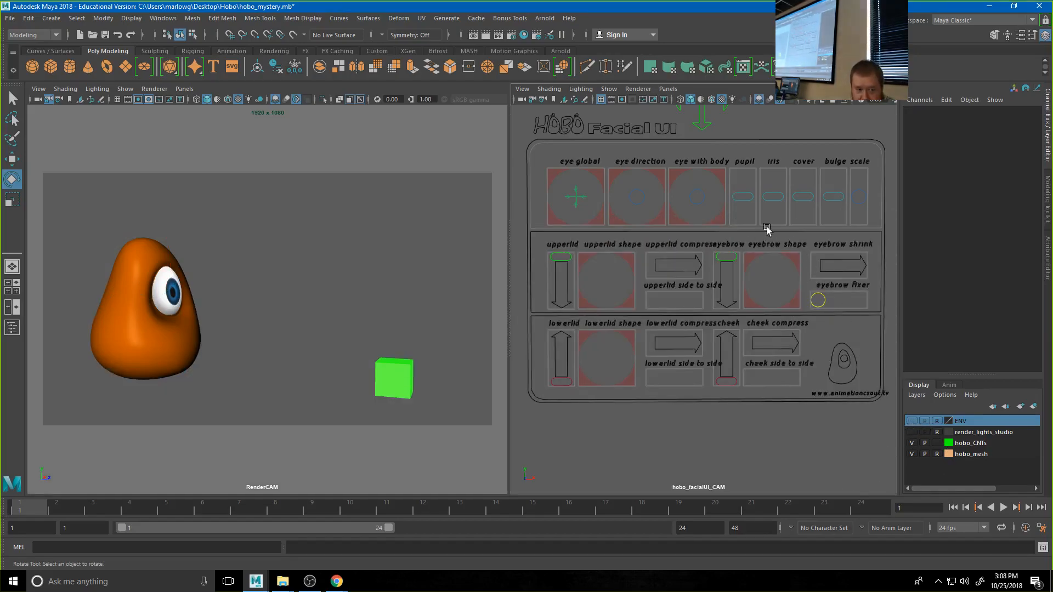
# - Try sliding the eye global control, eye_global_CNT, down to about -0.5 in Y and sideways, undoing the moves
pyautogui.click(575, 197)
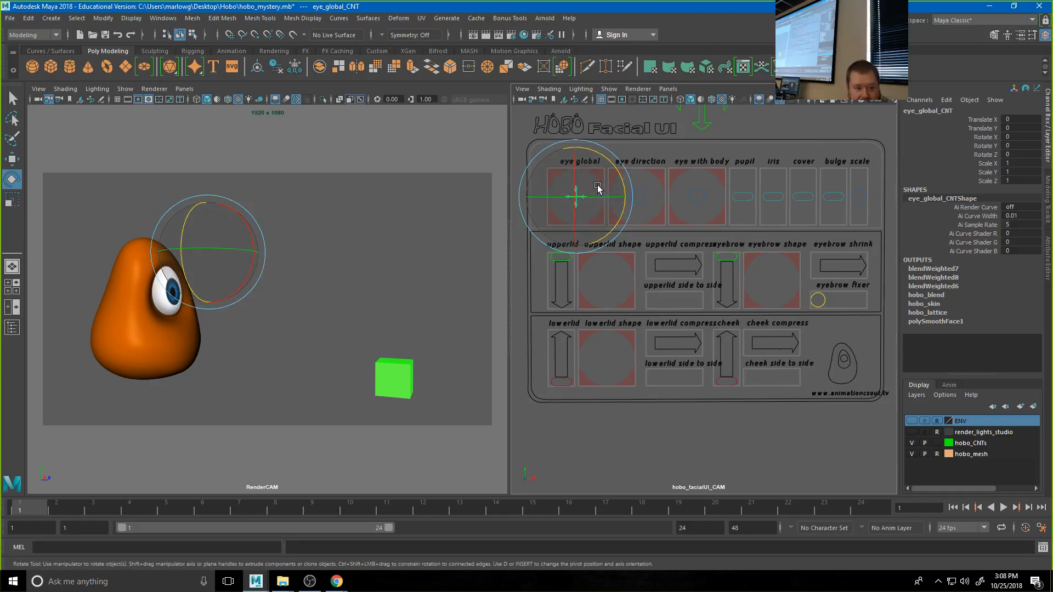
pyautogui.press('w')
pyautogui.moveTo(576, 193); pyautogui.dragTo(575, 205)
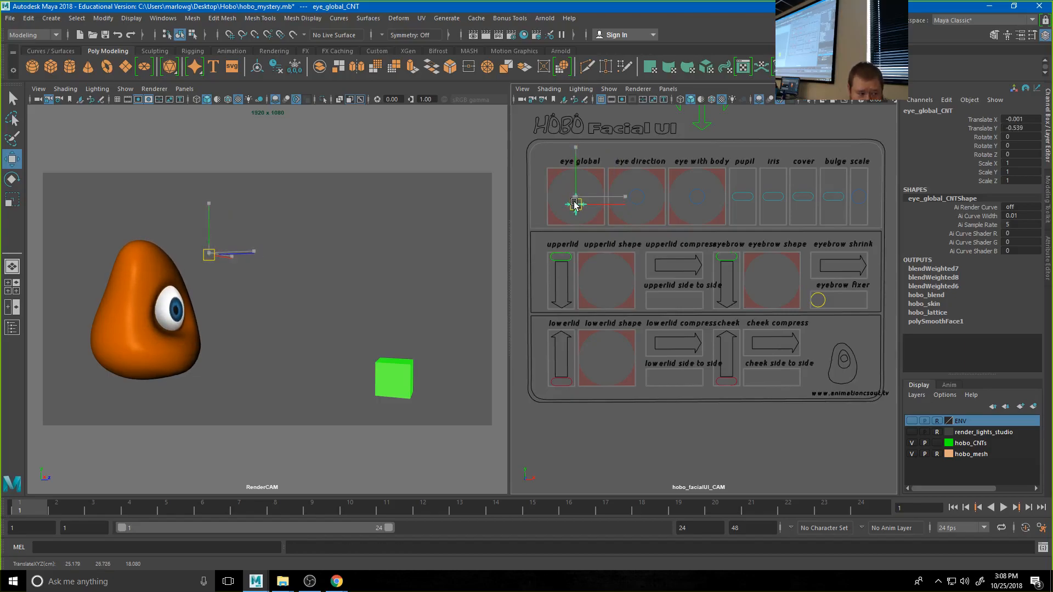
pyautogui.moveTo(575, 205)
pyautogui.mouseDown()
pyautogui.moveTo(581, 188)
pyautogui.moveTo(579, 204)
pyautogui.moveTo(565, 206)
pyautogui.mouseUp()
pyautogui.hotkey('ctrl', 'z')
pyautogui.hotkey('ctrl', 'z')
pyautogui.hotkey('ctrl', 'z')
pyautogui.hotkey('ctrl', 'z')
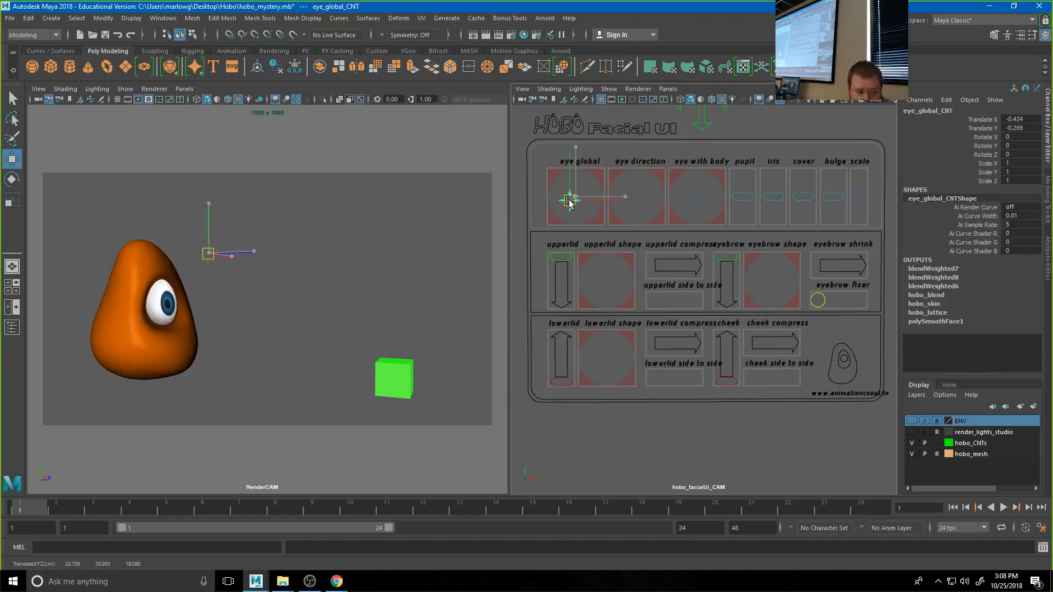
# - Try rotating eye_global_CNT freely to tilt the eye, and undo the rotations
pyautogui.press('e')
pyautogui.moveTo(598, 207)
pyautogui.mouseDown()
pyautogui.moveTo(579, 205)
pyautogui.moveTo(598, 206)
pyautogui.mouseUp()
pyautogui.hotkey('ctrl', 'z')
pyautogui.hotkey('ctrl', 'z')
pyautogui.hotkey('ctrl', 'z')
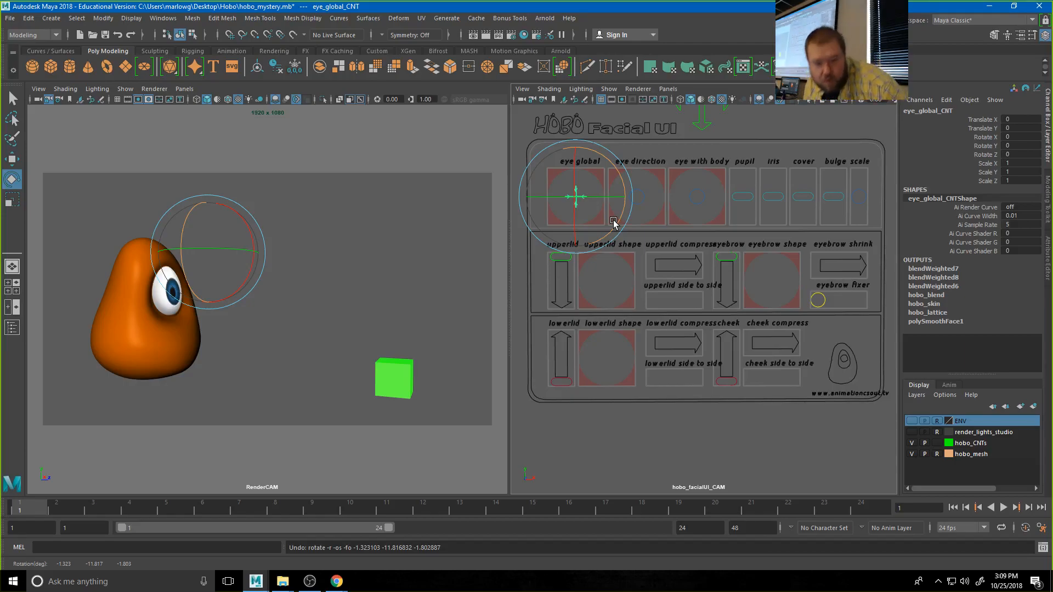
pyautogui.moveTo(613, 222)
pyautogui.mouseDown()
pyautogui.moveTo(580, 225)
pyautogui.moveTo(590, 210)
pyautogui.moveTo(595, 221)
pyautogui.mouseUp()
pyautogui.hotkey('ctrl', 'z')
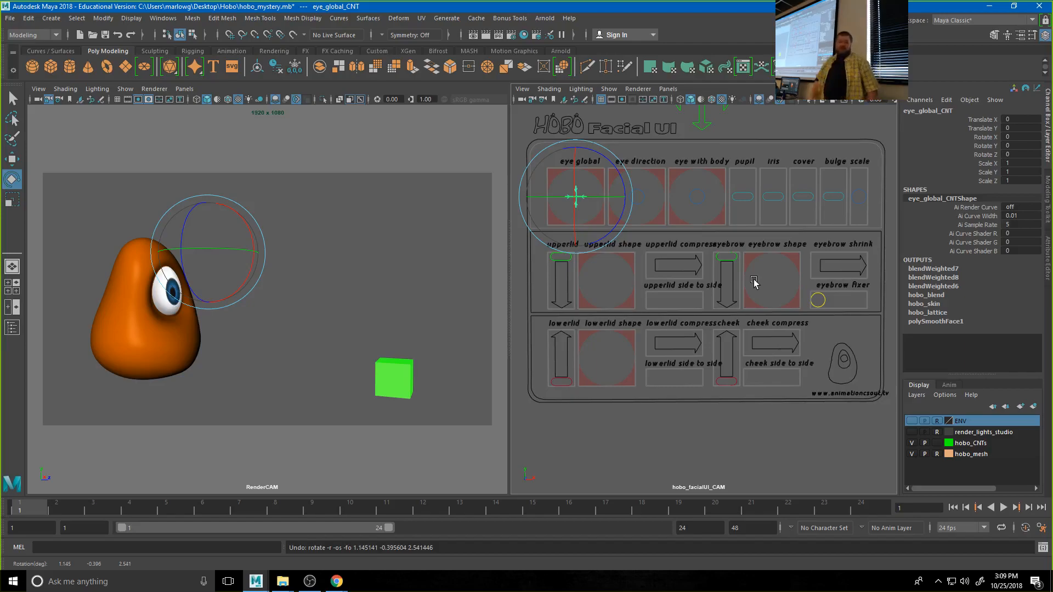
# - Compare the pupil control's channels with eye_global_CNT, and scale eye_global_CNT uniformly to 0.3 in X, Y and Z
pyautogui.click(743, 196)
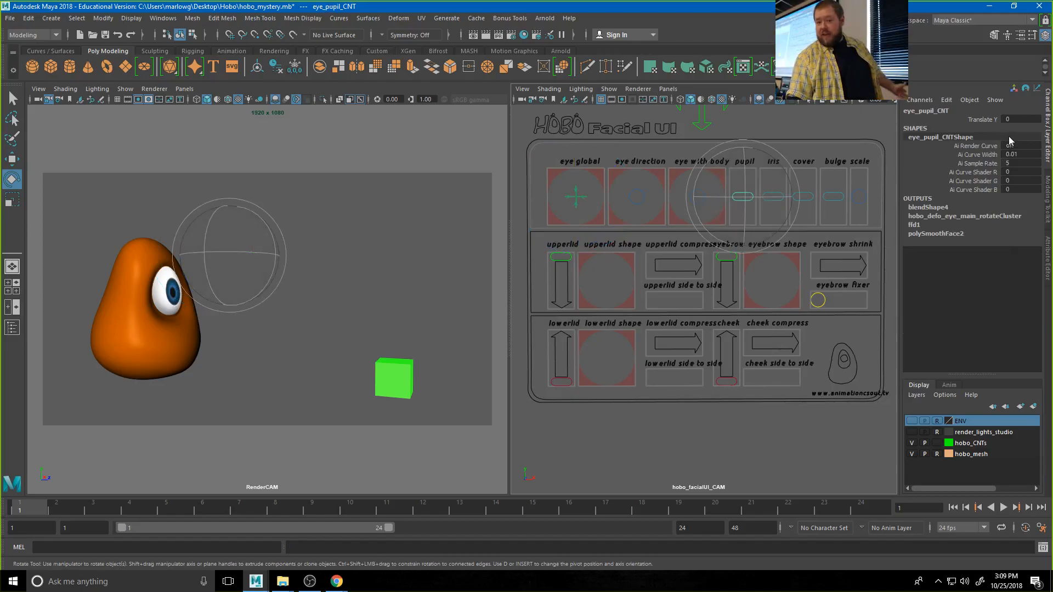
pyautogui.click(574, 196)
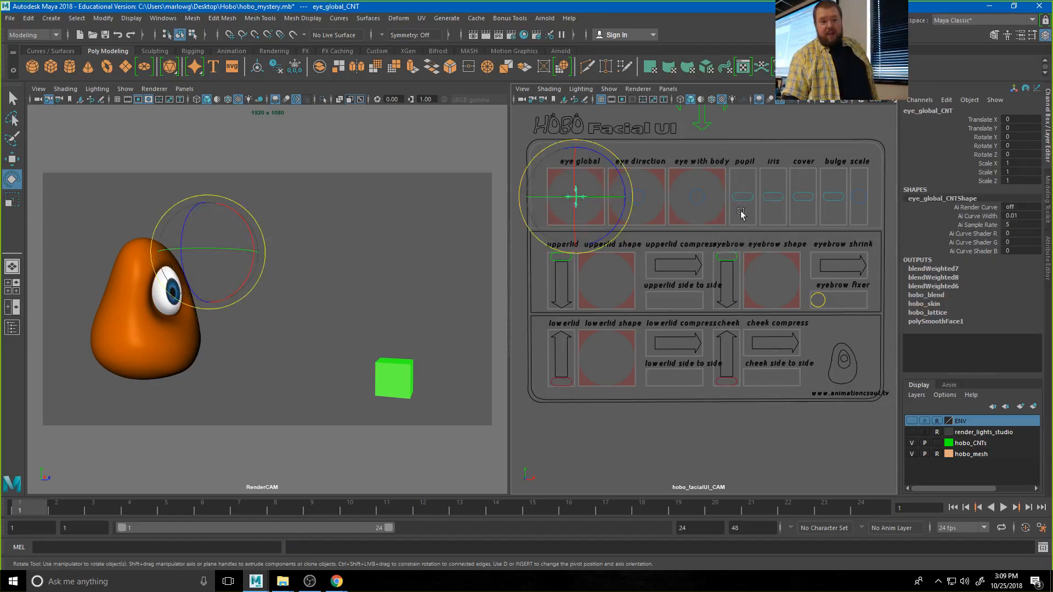
pyautogui.moveTo(986, 165); pyautogui.dragTo(986, 182)
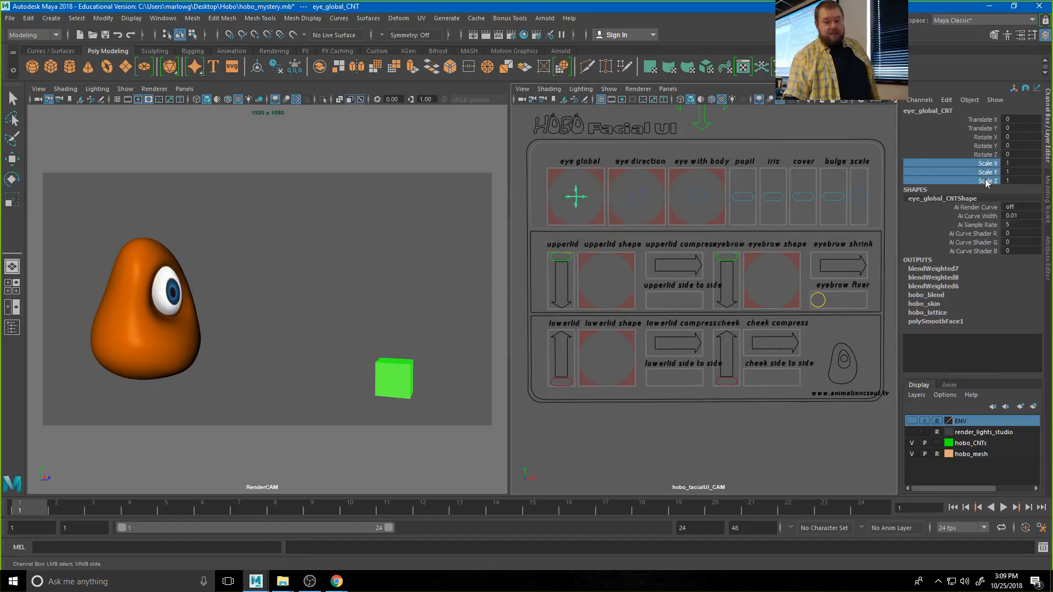
pyautogui.moveTo(309, 282); pyautogui.dragTo(306, 280, button='middle')
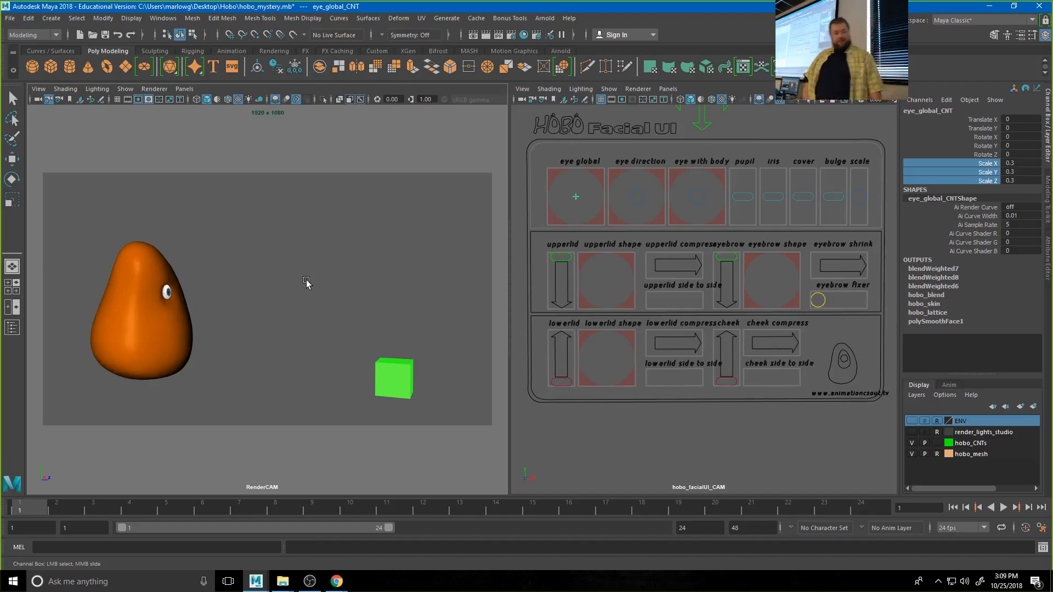
# - Undo the scaling of eye_global_CNT and slide eye_direction_CNT sideways, ending at about 0.5 in Translate X
pyautogui.hotkey('ctrl', 'z')
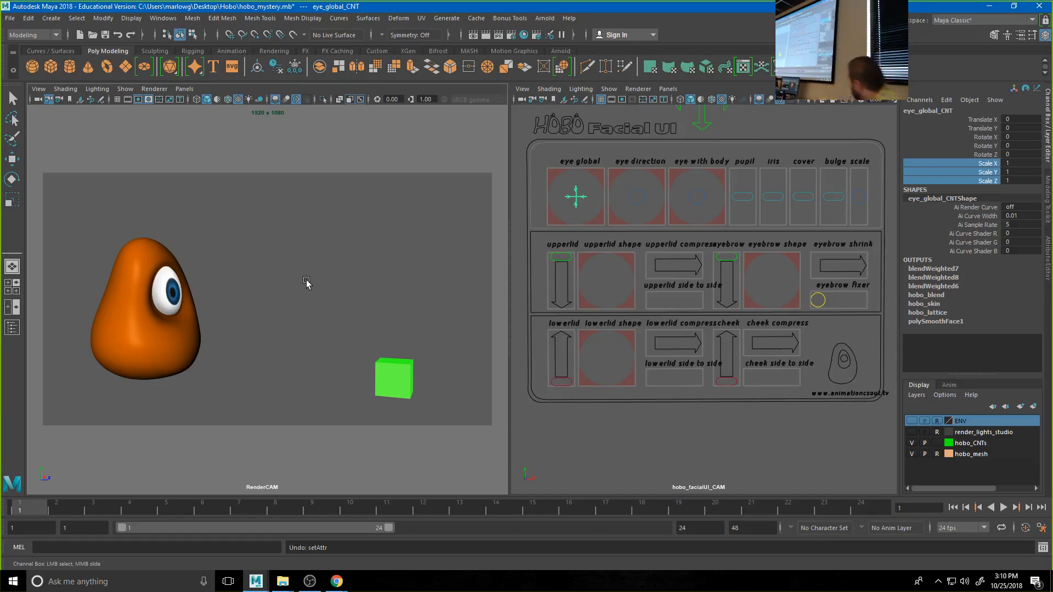
pyautogui.click(638, 196)
pyautogui.press('w')
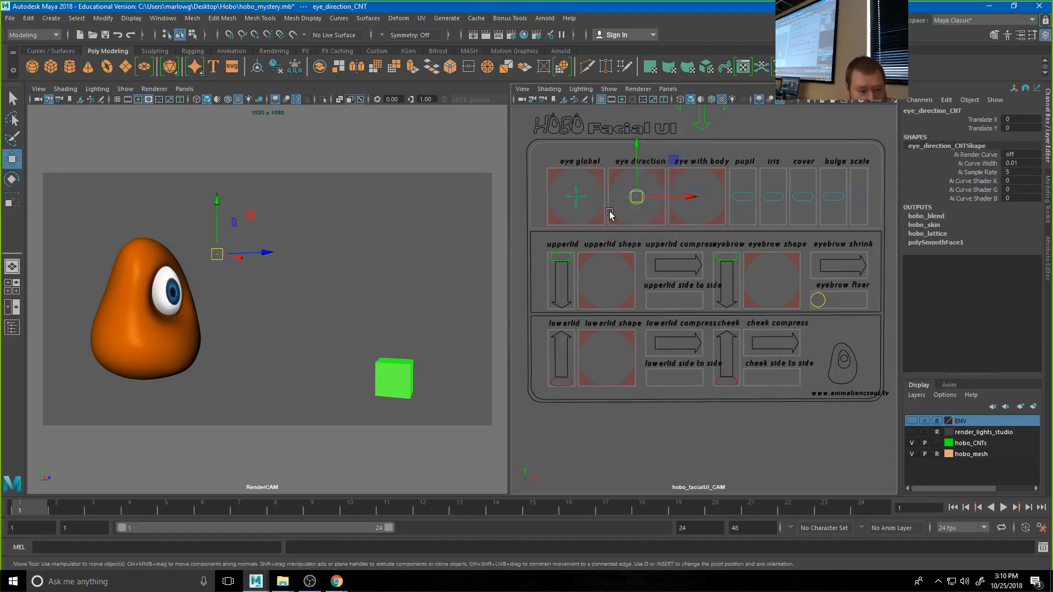
pyautogui.moveTo(636, 197)
pyautogui.mouseDown()
pyautogui.moveTo(625, 199)
pyautogui.moveTo(645, 201)
pyautogui.moveTo(632, 205)
pyautogui.mouseUp()
pyautogui.hotkey('ctrl', 'z')
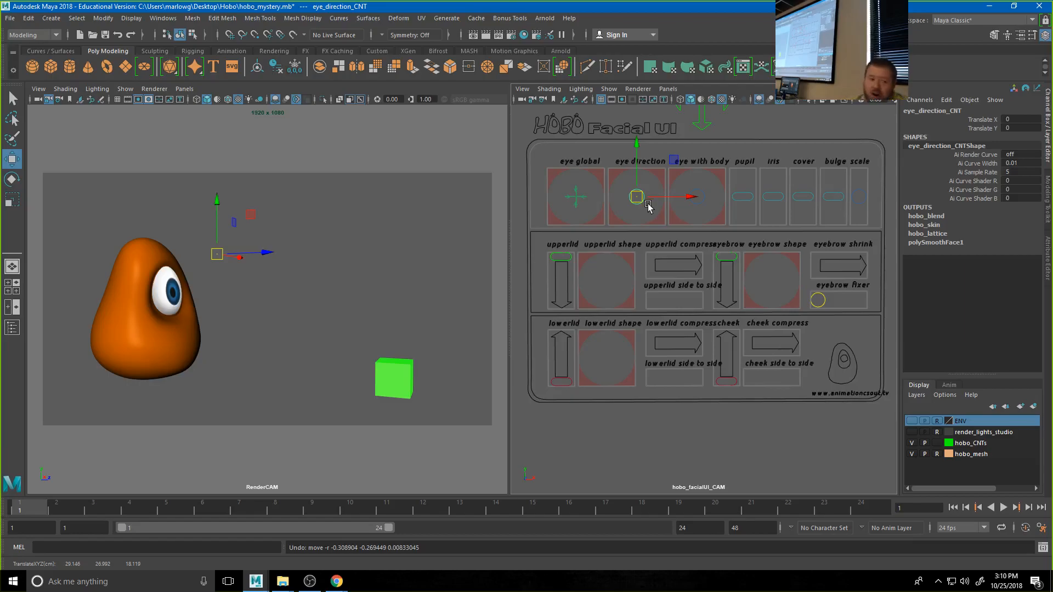
pyautogui.moveTo(637, 198)
pyautogui.mouseDown()
pyautogui.moveTo(650, 206)
pyautogui.moveTo(624, 196)
pyautogui.mouseUp()
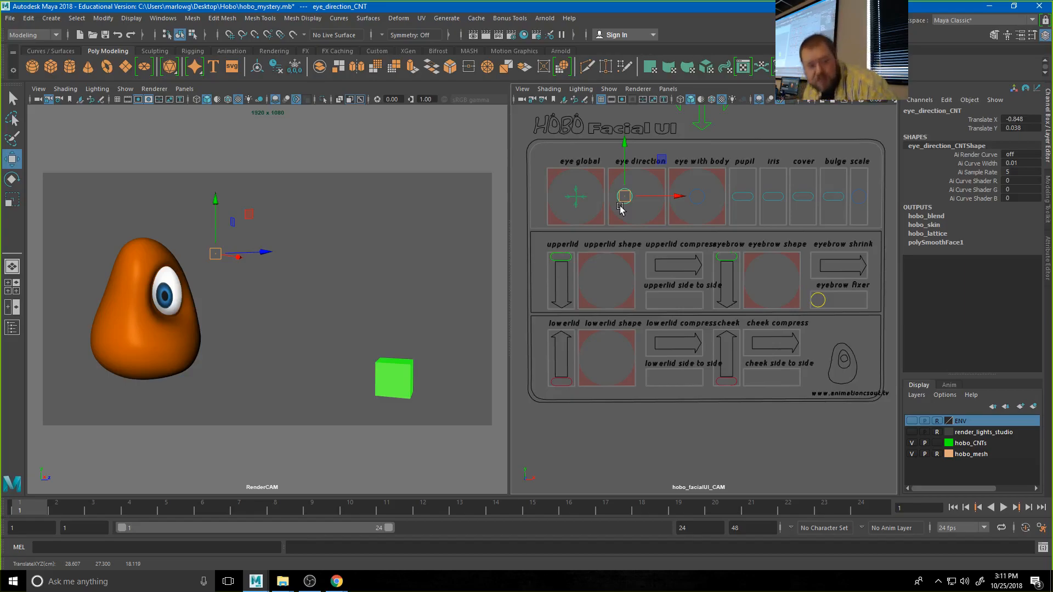
pyautogui.moveTo(625, 197); pyautogui.dragTo(646, 204)
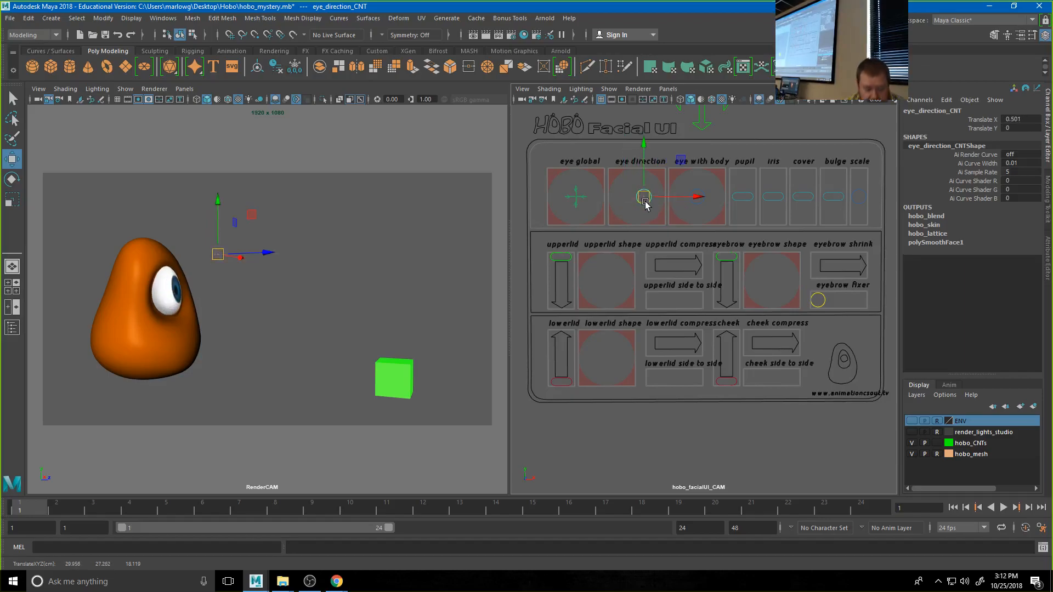
# - Reset eye_direction_CNT by setting both Translate X and Translate Y to 0
pyautogui.click(1029, 127)
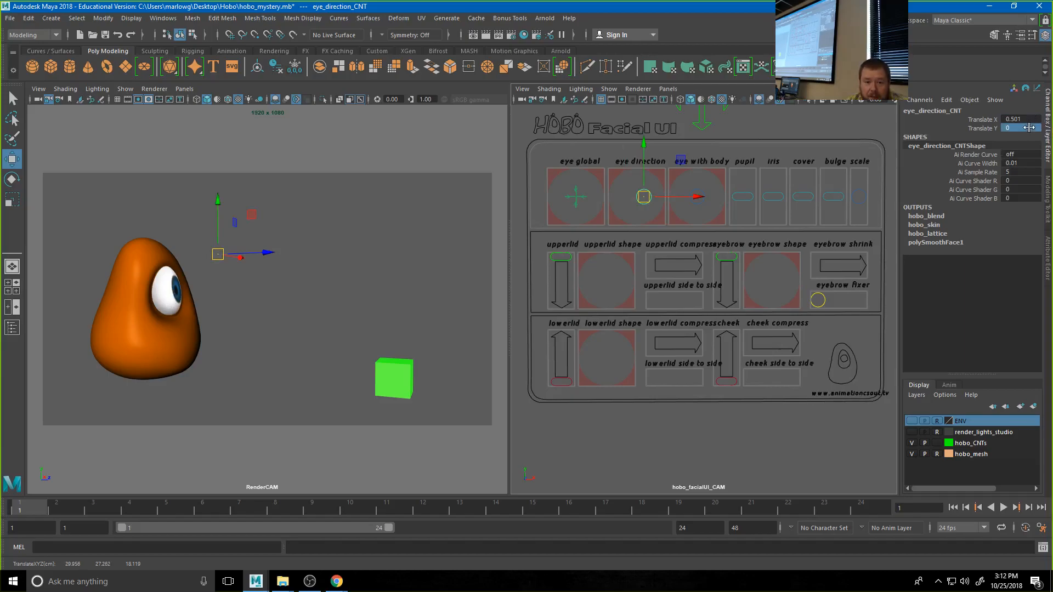
pyautogui.moveTo(1028, 119); pyautogui.dragTo(1028, 128)
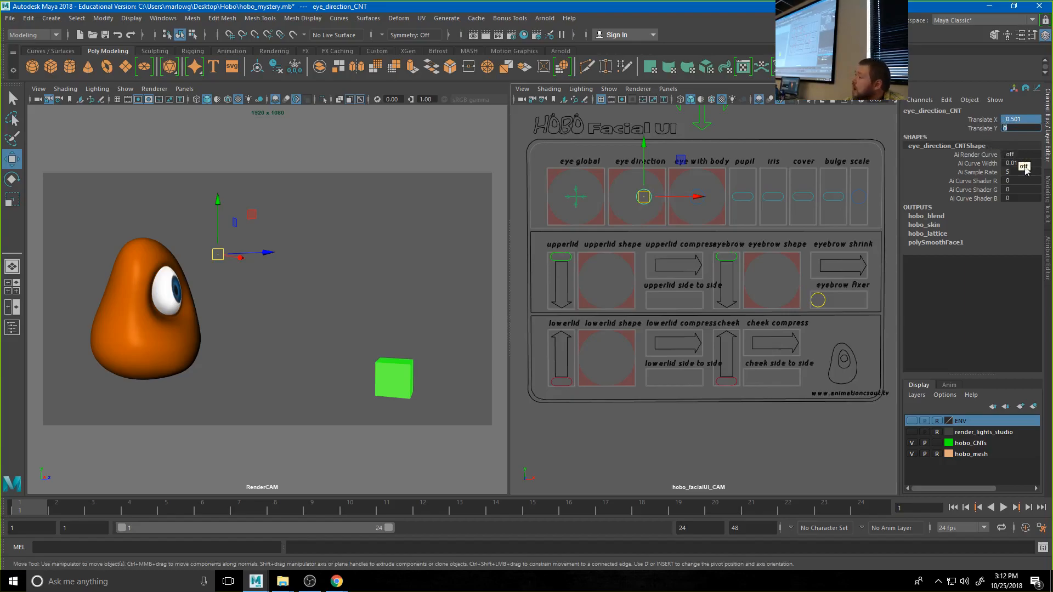
pyautogui.moveTo(643, 196)
pyautogui.mouseDown()
pyautogui.moveTo(630, 196)
pyautogui.moveTo(641, 169)
pyautogui.moveTo(641, 190)
pyautogui.moveTo(660, 191)
pyautogui.moveTo(657, 207)
pyautogui.moveTo(617, 196)
pyautogui.moveTo(628, 200)
pyautogui.mouseUp()
pyautogui.hotkey('ctrl', 'z')
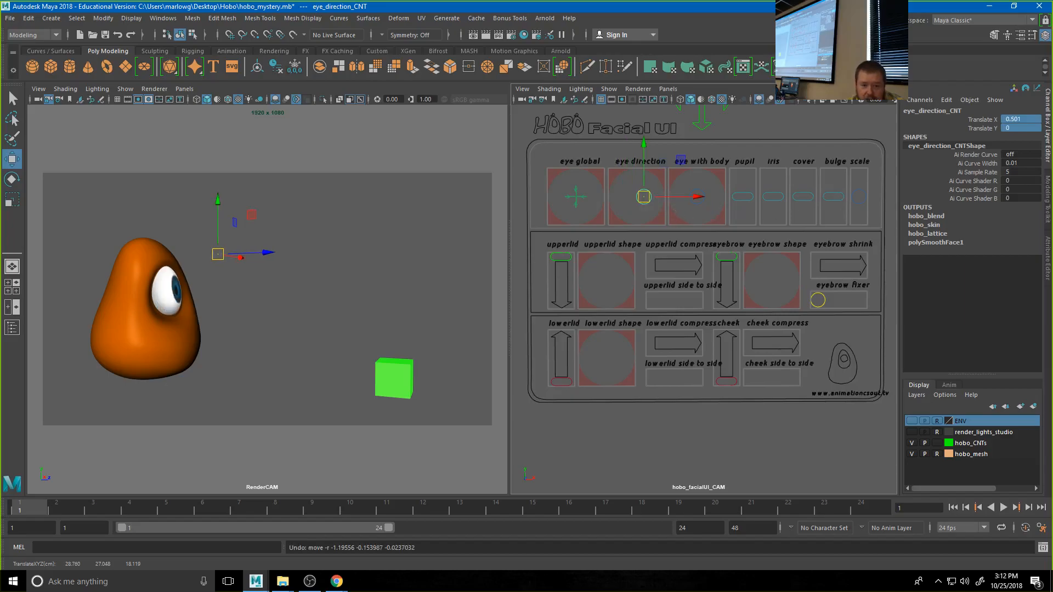
pyautogui.click(1032, 128)
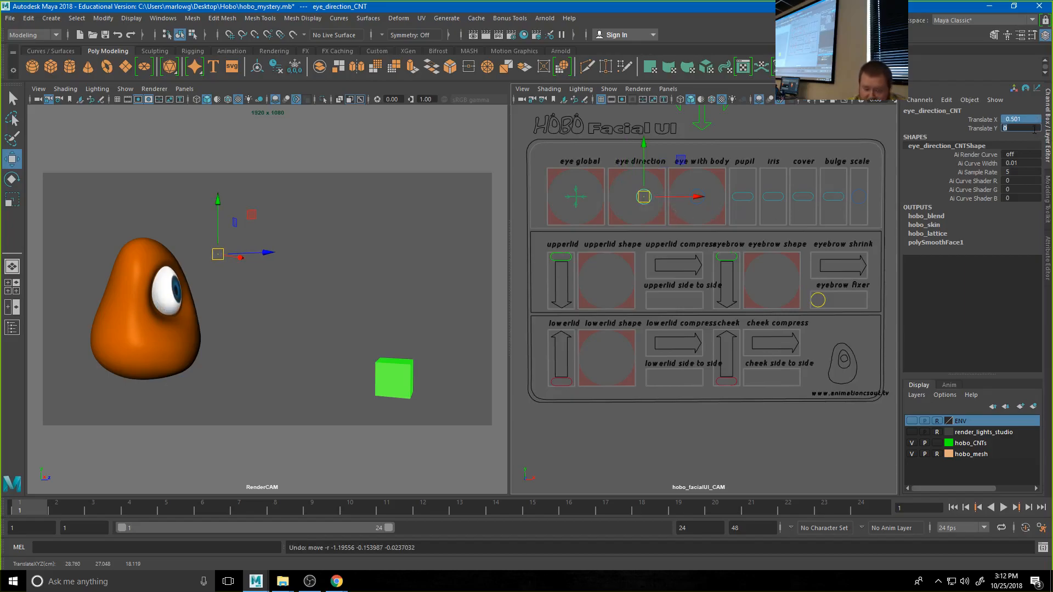
pyautogui.write('0')
pyautogui.press('Return')
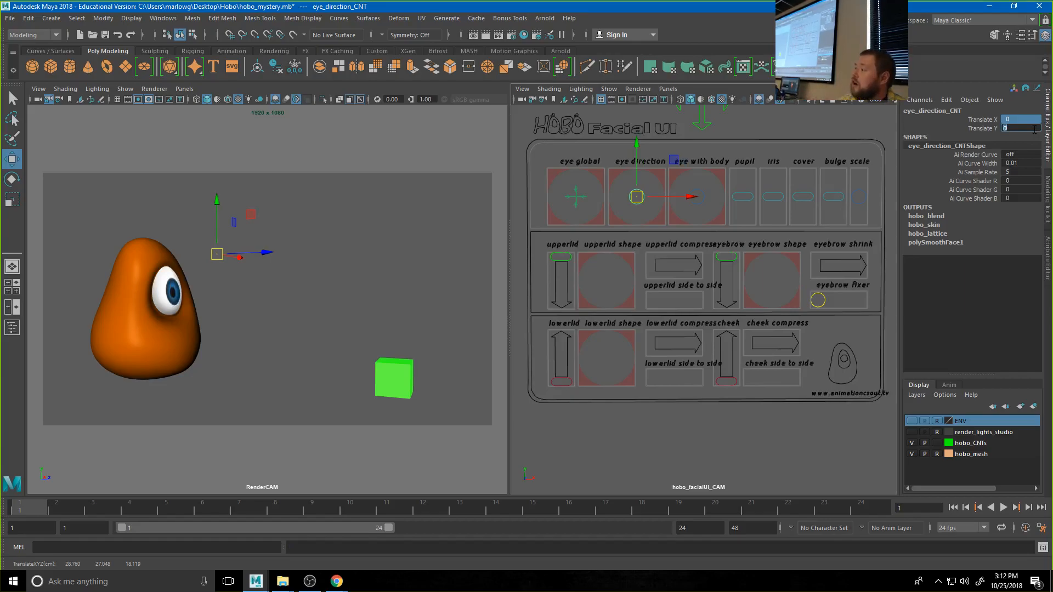
# - Try moving the eye with body control, eye_withBody_CNT, diagonally upward, and undo the move
pyautogui.click(708, 198)
pyautogui.moveTo(697, 196); pyautogui.dragTo(709, 179)
pyautogui.hotkey('ctrl', 'z')
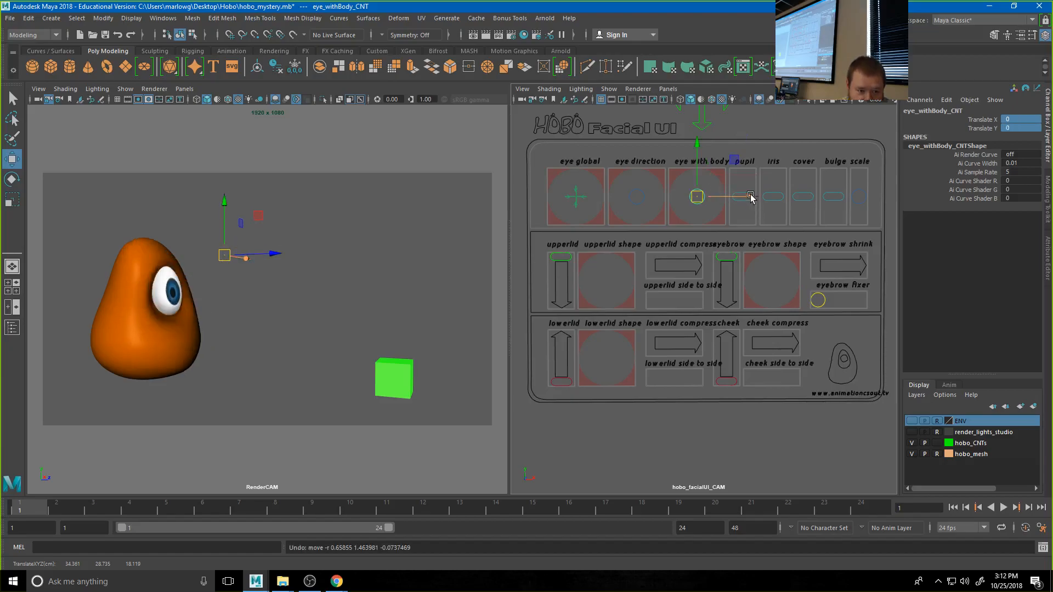
# - Try sliding the pupil control, eye_pupil_CNT, down to about -0.35 in Translate Y, undoing the moves
pyautogui.click(747, 205)
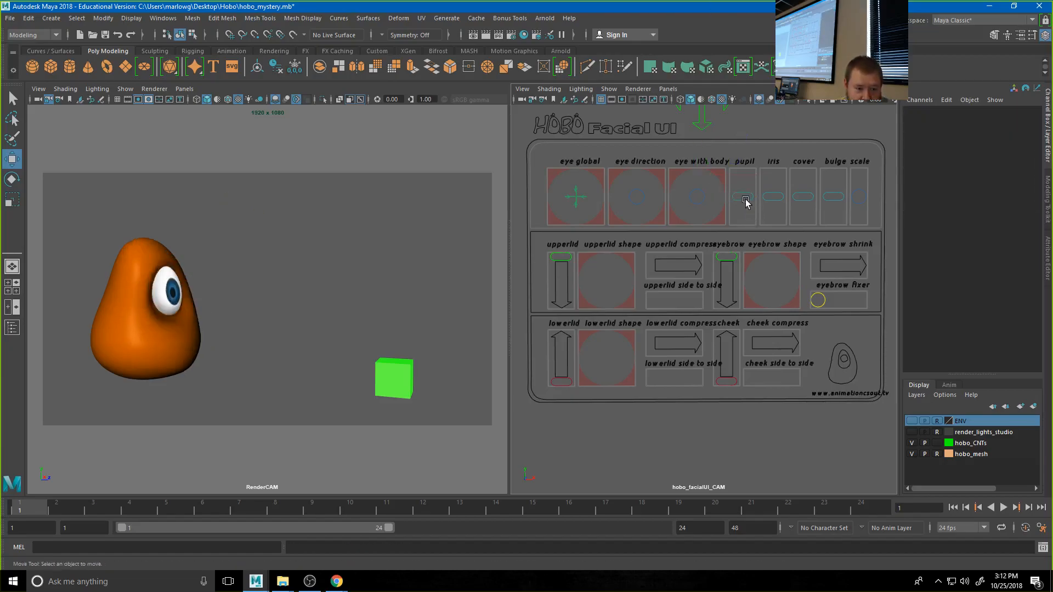
pyautogui.click(746, 202)
pyautogui.moveTo(745, 201)
pyautogui.mouseDown()
pyautogui.moveTo(743, 184)
pyautogui.moveTo(744, 217)
pyautogui.mouseUp()
pyautogui.hotkey('ctrl', 'z')
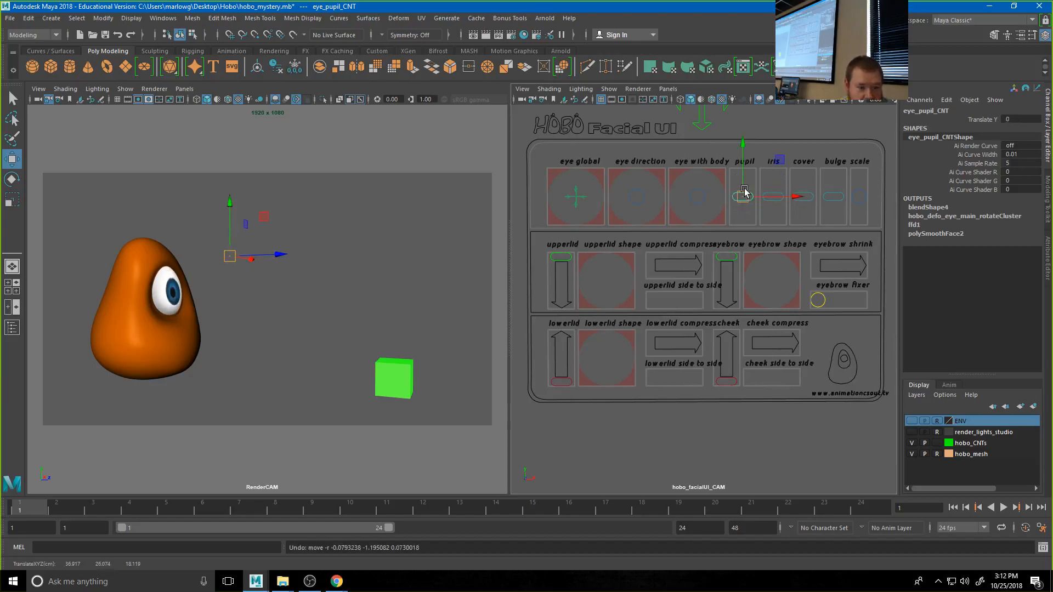
pyautogui.moveTo(744, 178)
pyautogui.mouseDown()
pyautogui.moveTo(747, 195)
pyautogui.moveTo(746, 167)
pyautogui.moveTo(749, 191)
pyautogui.mouseUp()
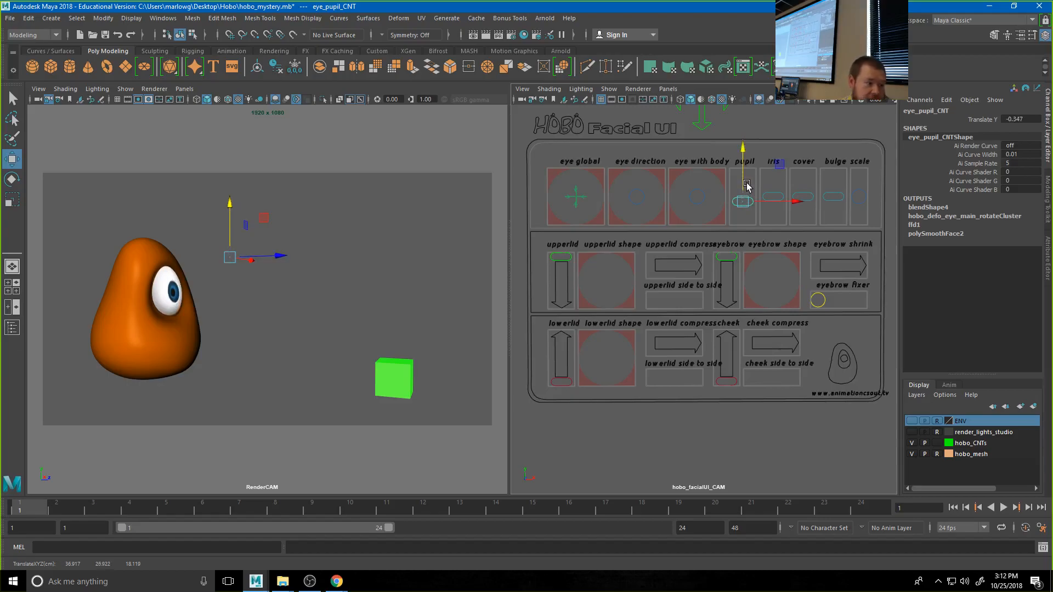
pyautogui.hotkey('ctrl', 'z')
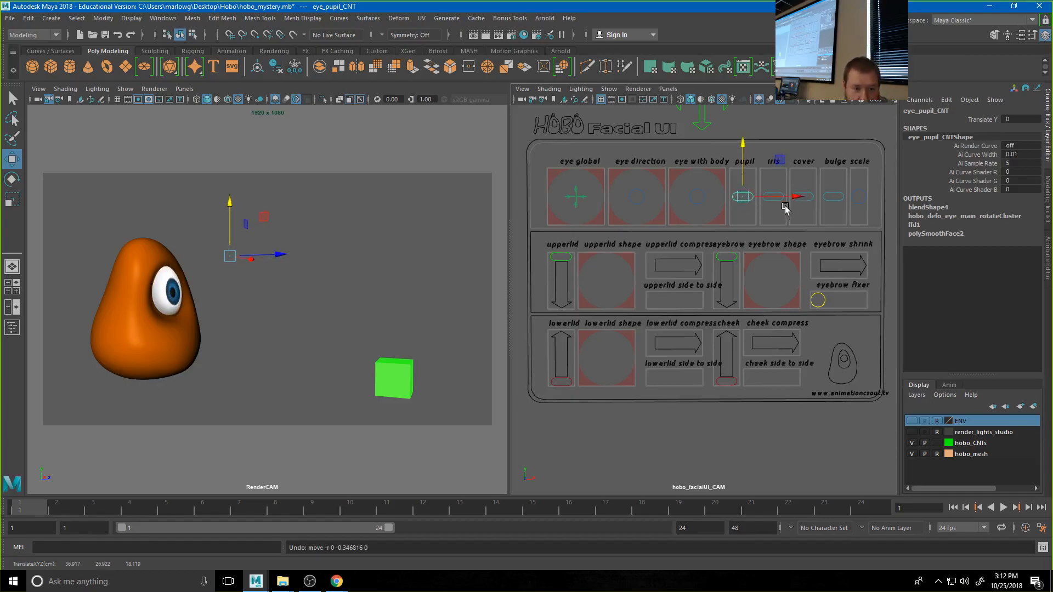
# - Try sliding the iris control, eye_iris_CNT, up to about 0.85 in Translate Y, and undo the move
pyautogui.click(771, 189)
pyautogui.click(772, 194)
pyautogui.moveTo(772, 193); pyautogui.dragTo(772, 182)
pyautogui.hotkey('ctrl', 'z')
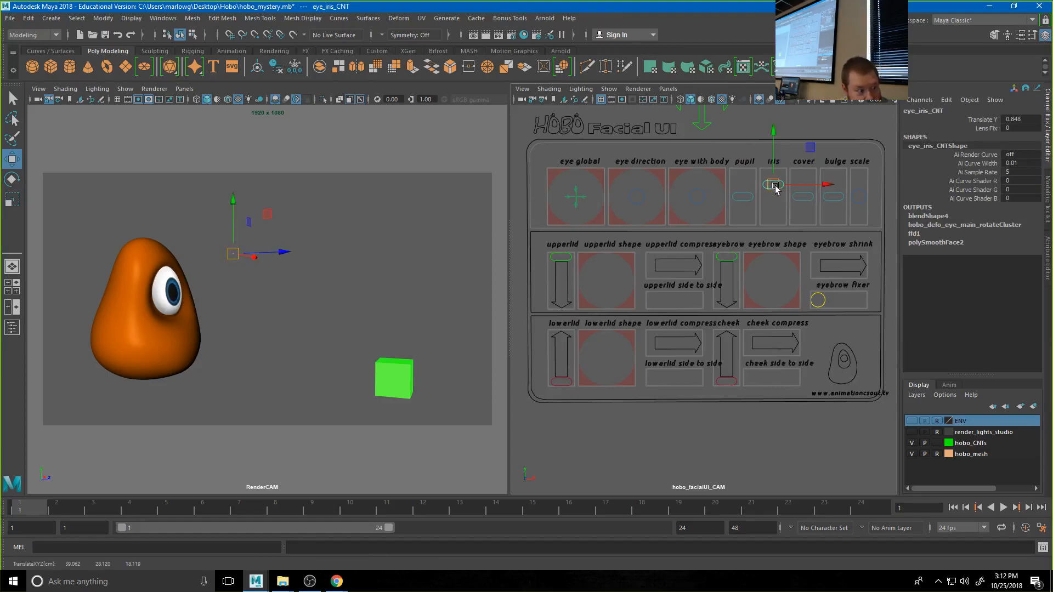
# - Try the cover, bulge and scale sliders of the eye one after another, undoing the moves
pyautogui.click(807, 189)
pyautogui.click(804, 195)
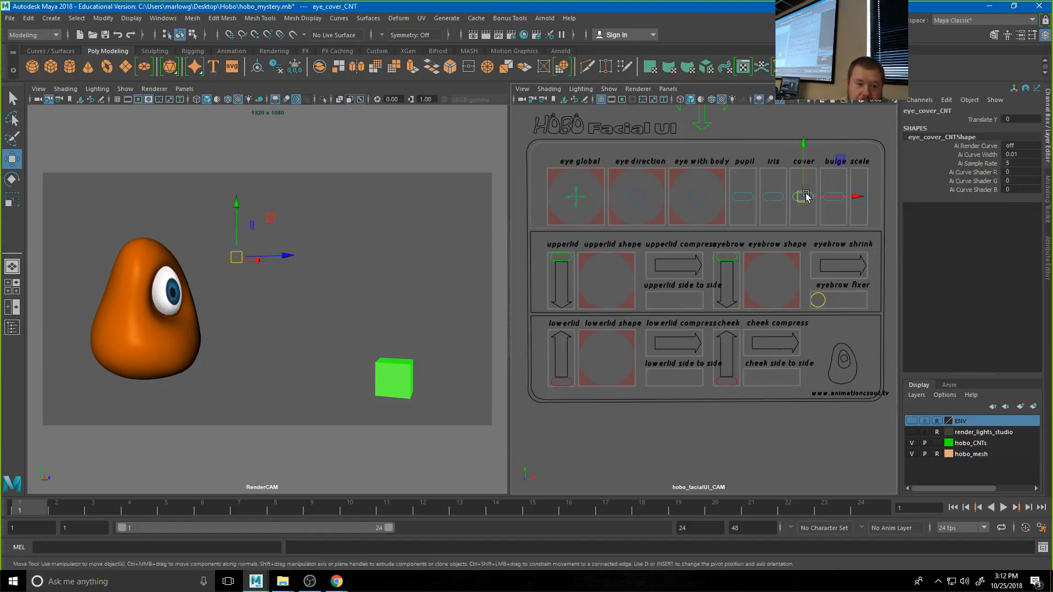
pyautogui.moveTo(804, 195)
pyautogui.mouseDown()
pyautogui.moveTo(803, 179)
pyautogui.moveTo(804, 216)
pyautogui.moveTo(804, 164)
pyautogui.moveTo(804, 209)
pyautogui.moveTo(804, 196)
pyautogui.mouseUp()
pyautogui.click(876, 126)
pyautogui.click(833, 196)
pyautogui.moveTo(834, 196)
pyautogui.mouseDown()
pyautogui.moveTo(834, 171)
pyautogui.moveTo(835, 184)
pyautogui.moveTo(834, 171)
pyautogui.moveTo(859, 195)
pyautogui.moveTo(861, 230)
pyautogui.moveTo(860, 167)
pyautogui.moveTo(854, 193)
pyautogui.mouseUp()
pyautogui.hotkey('ctrl', 'z')
pyautogui.click(846, 113)
pyautogui.hotkey('ctrl', 'z')
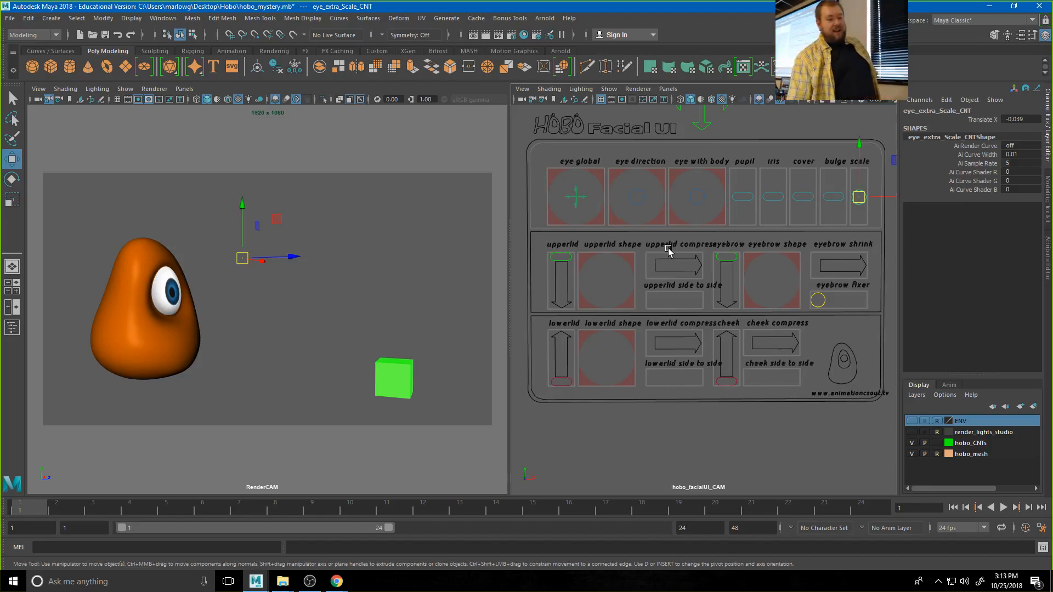
# - Slide the upper lid control, upperlid_CNT, down to about -0.85 in Translate Y
pyautogui.click(561, 258)
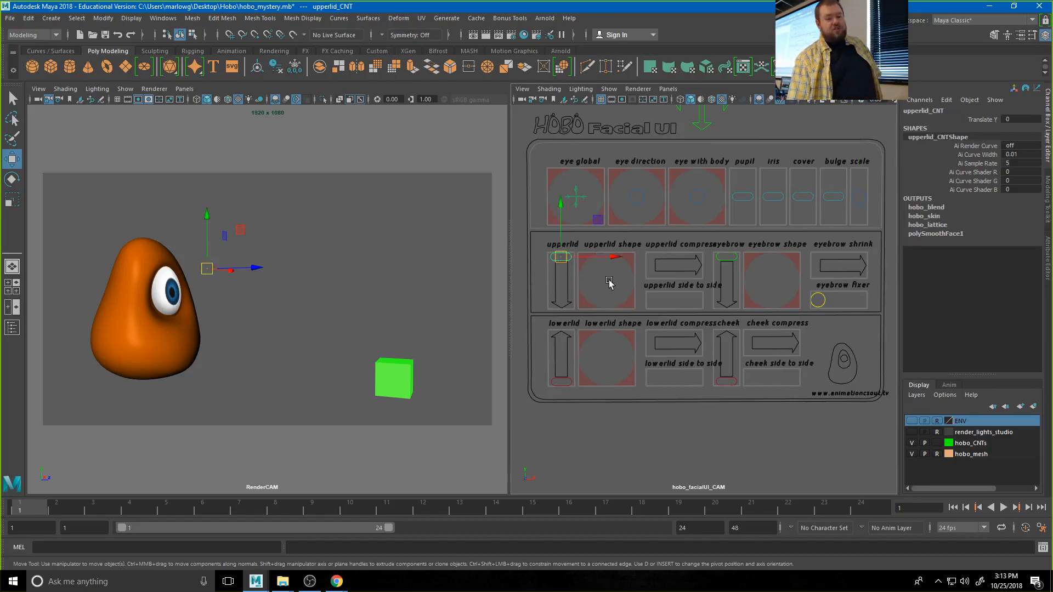
pyautogui.click(563, 231)
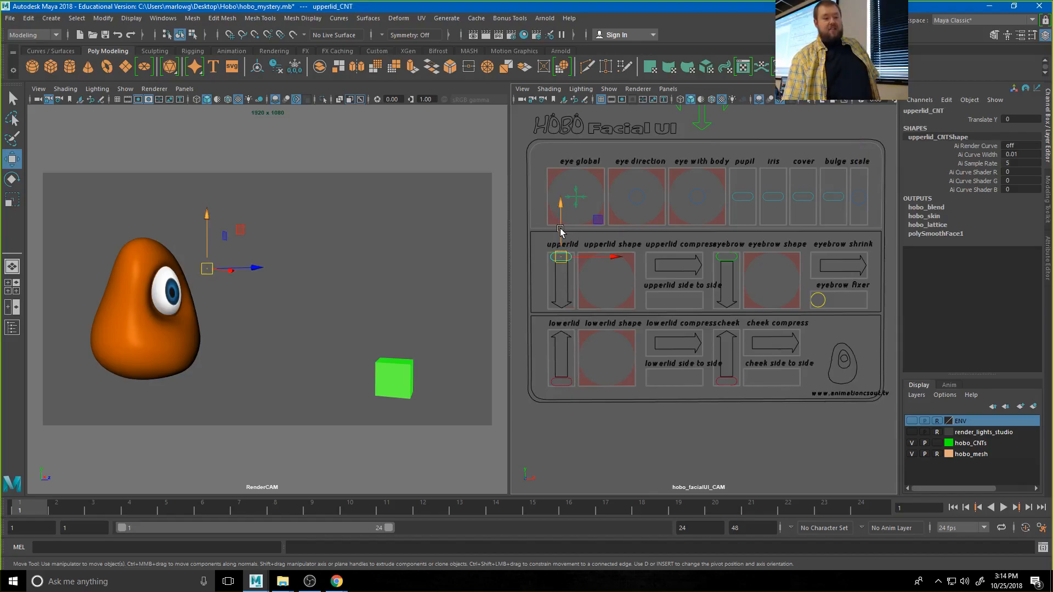
pyautogui.moveTo(560, 230); pyautogui.dragTo(560, 243)
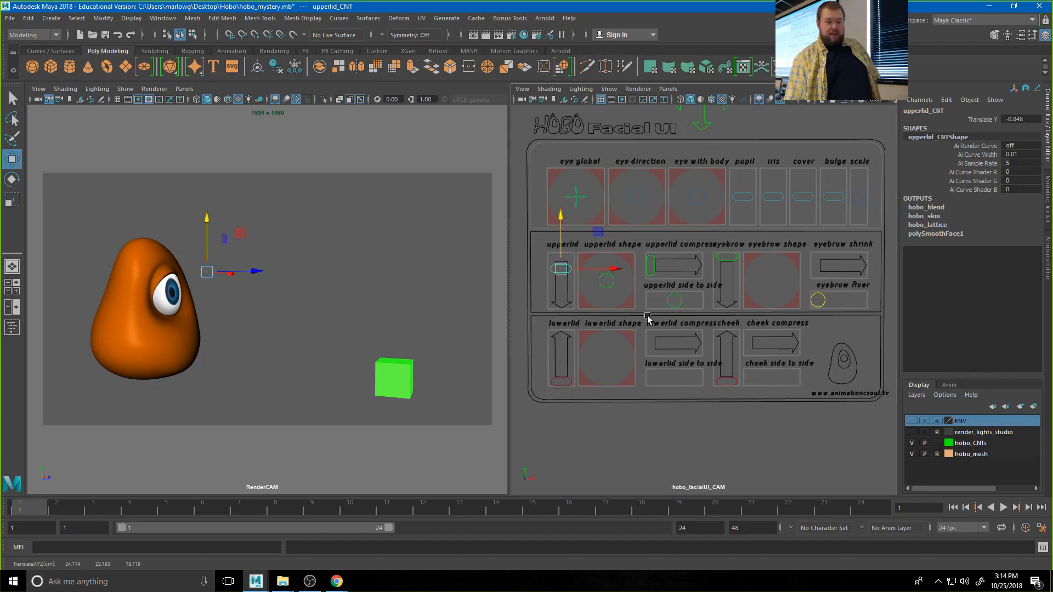
# - Try shifting upperlid_shape_CNT around its field, to about -0.7 in X and 0.27 in Y, undoing the moves
pyautogui.click(607, 281)
pyautogui.moveTo(607, 282)
pyautogui.mouseDown()
pyautogui.moveTo(597, 283)
pyautogui.moveTo(617, 275)
pyautogui.mouseUp()
pyautogui.moveTo(619, 291); pyautogui.dragTo(597, 281)
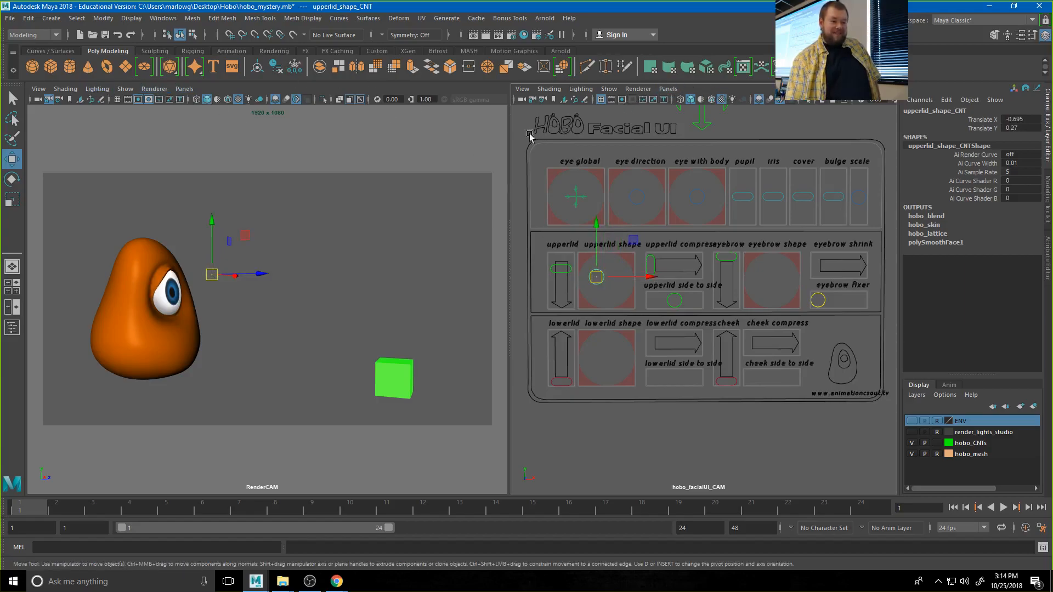
pyautogui.hotkey('ctrl', 'z')
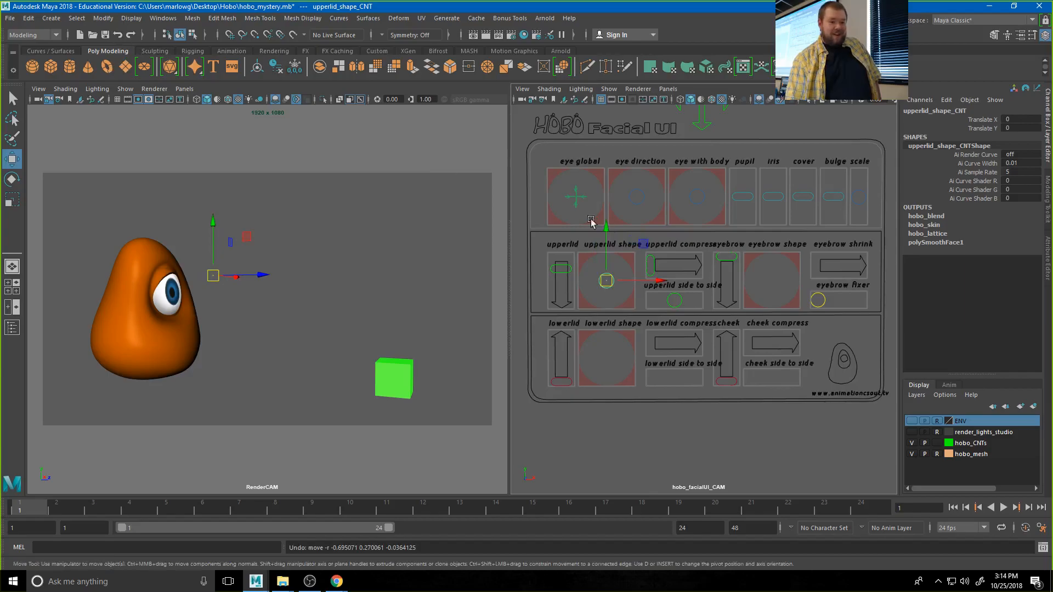
# - Try sliding the upper lid compress control and the side-to-side control to about 0.57 in X, undoing the move
pyautogui.click(657, 267)
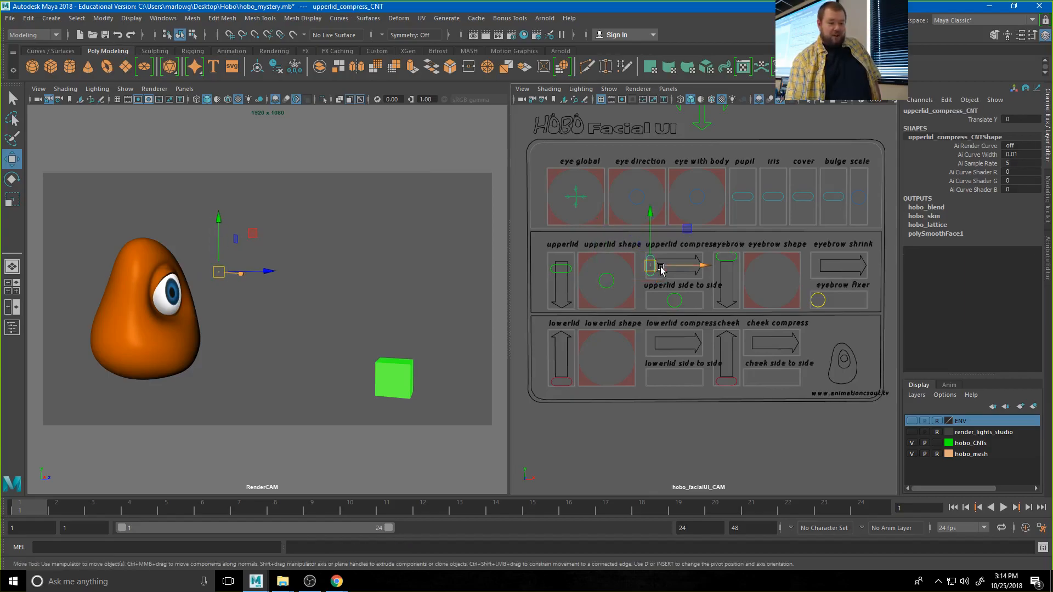
pyautogui.moveTo(663, 267); pyautogui.dragTo(616, 242)
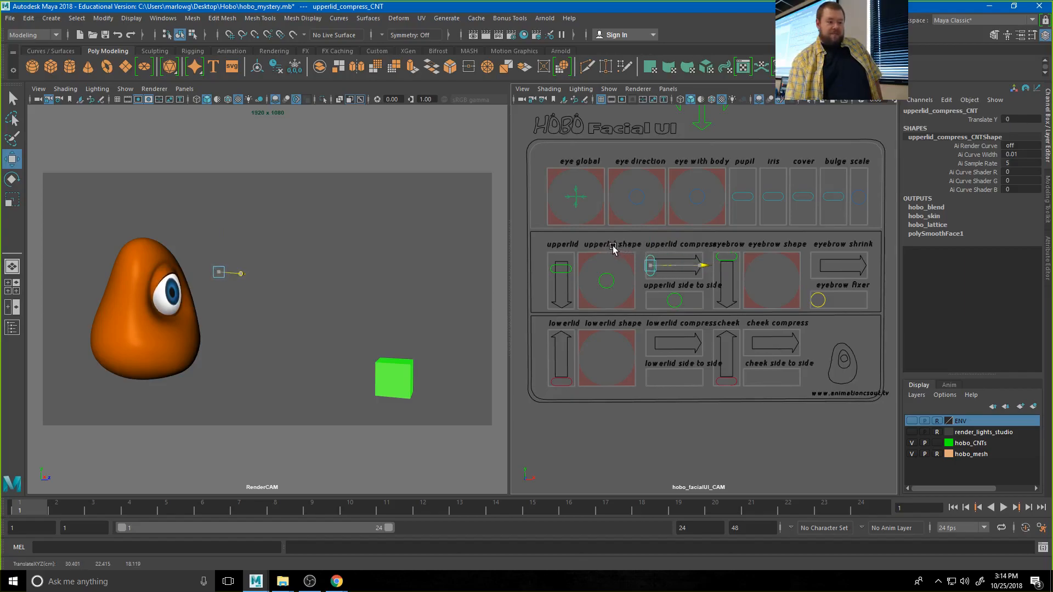
pyautogui.click(679, 301)
pyautogui.moveTo(679, 300)
pyautogui.mouseDown()
pyautogui.moveTo(689, 299)
pyautogui.moveTo(644, 291)
pyautogui.moveTo(683, 299)
pyautogui.mouseUp()
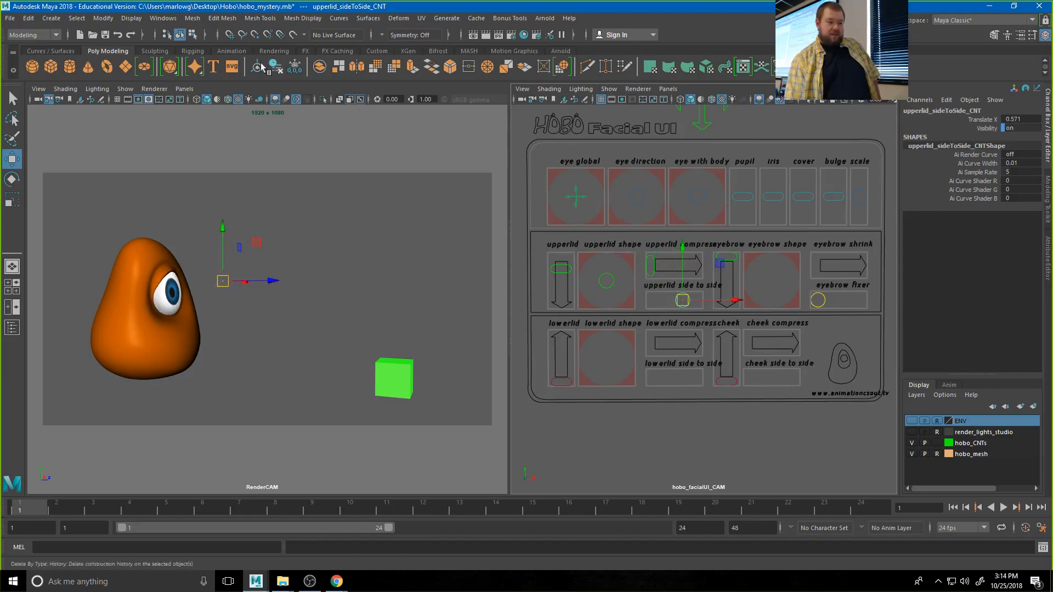
pyautogui.hotkey('ctrl', 'z')
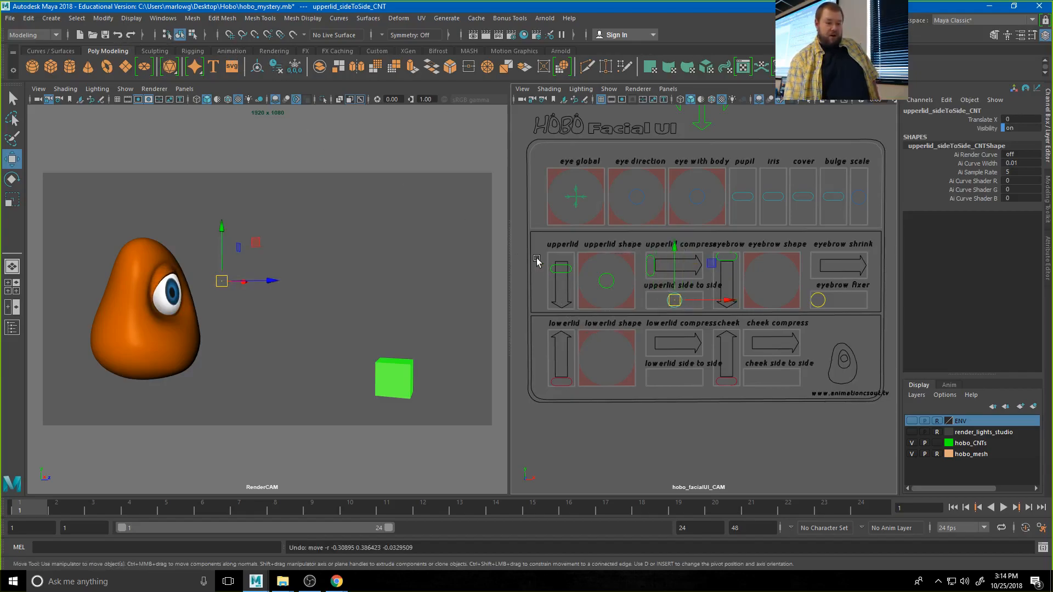
# - Lower upperlid_CNT to about -1.78 in Y and shift upperlid_shape_CNT to about 0.66 in X and 0.19 in Y
pyautogui.click(560, 274)
pyautogui.moveTo(561, 249); pyautogui.dragTo(563, 262)
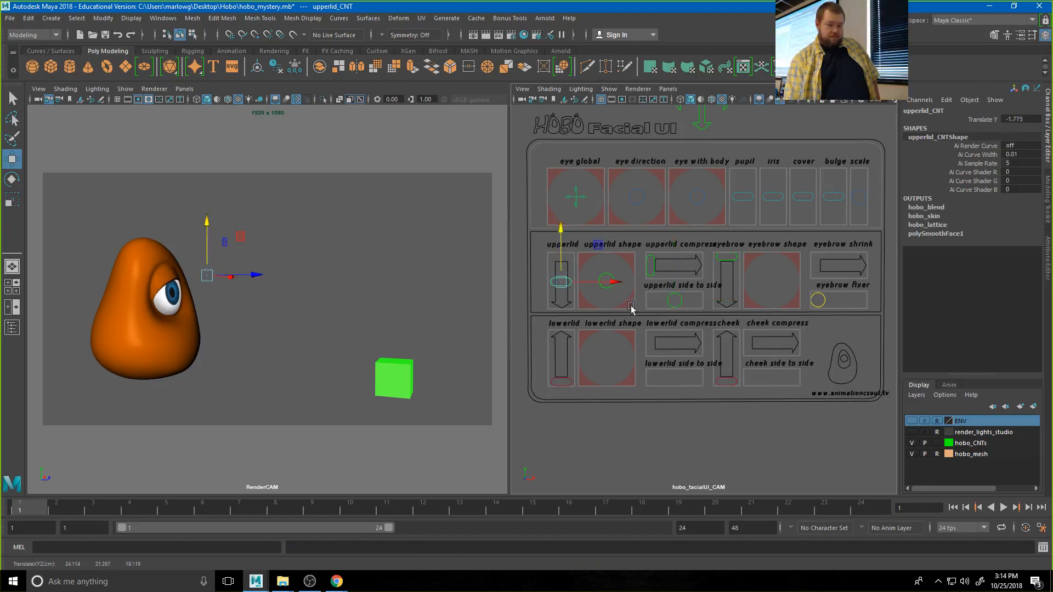
pyautogui.click(606, 280)
pyautogui.moveTo(605, 280); pyautogui.dragTo(616, 277)
pyautogui.press('w')
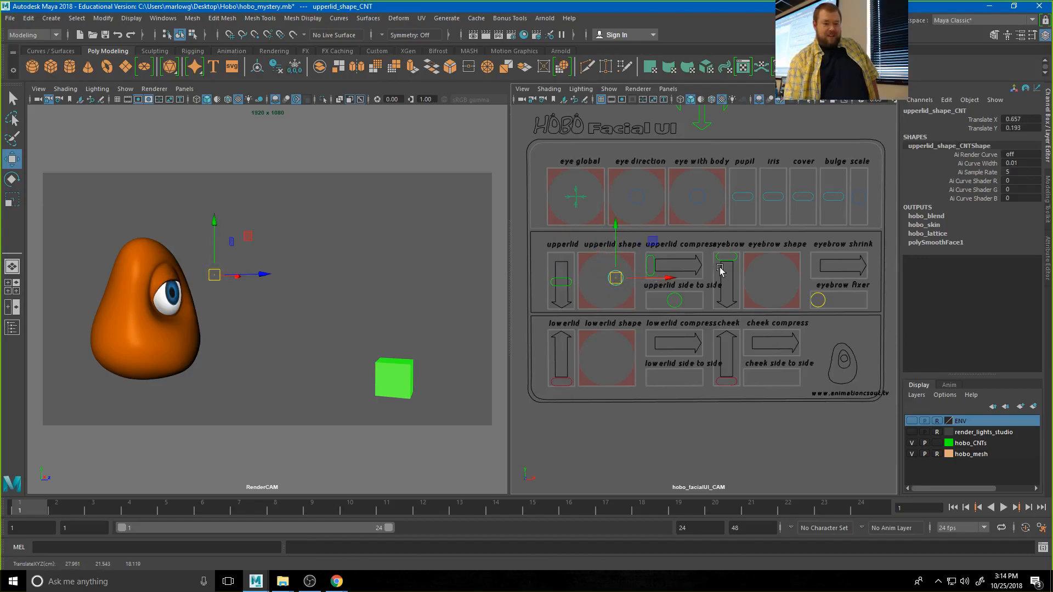
# - Lower the eyebrow control, eyebrow_CNT, to about -1.16 in Translate Y
pyautogui.click(727, 259)
pyautogui.click(726, 247)
pyautogui.moveTo(728, 233)
pyautogui.mouseDown()
pyautogui.moveTo(727, 255)
pyautogui.moveTo(729, 212)
pyautogui.moveTo(728, 225)
pyautogui.mouseUp()
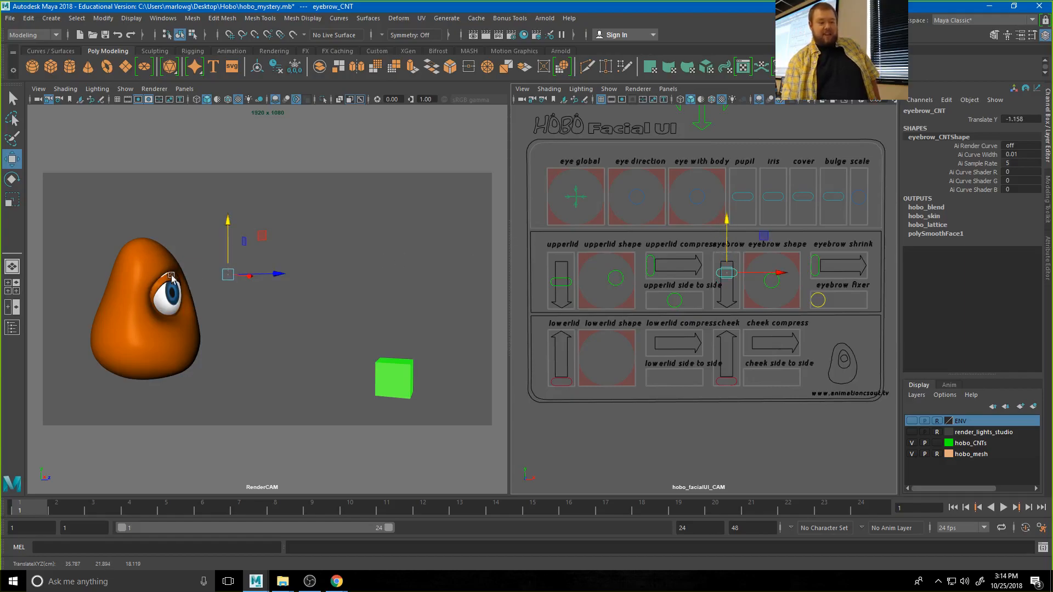
# - Set Translate X and Translate Y of upperlid_shape_CNT to 0.193
pyautogui.click(622, 278)
pyautogui.moveTo(1021, 119); pyautogui.dragTo(1024, 129)
pyautogui.press('Return')
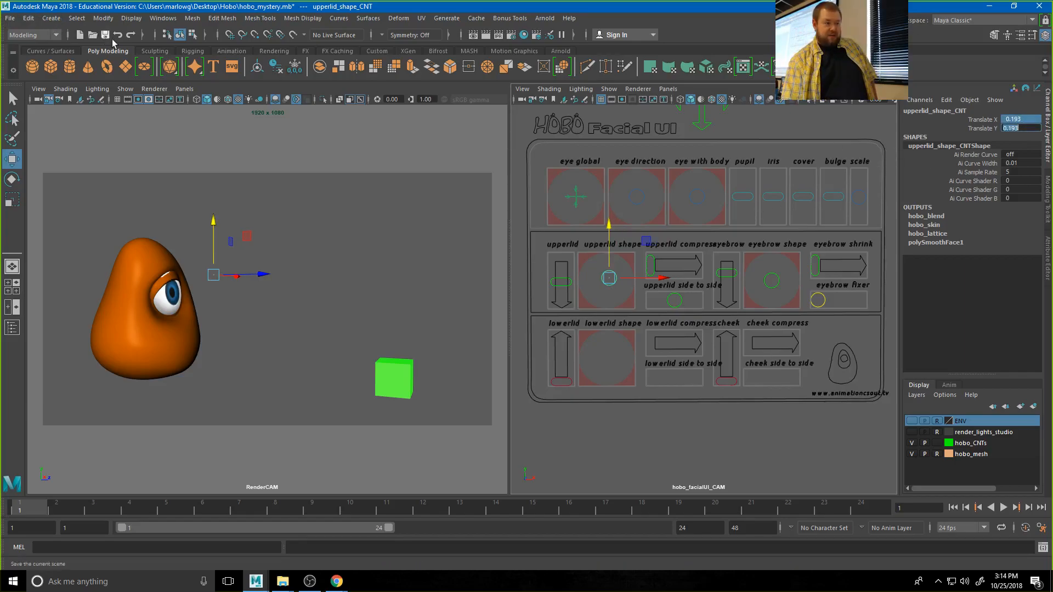
pyautogui.hotkey('shift', 'z')
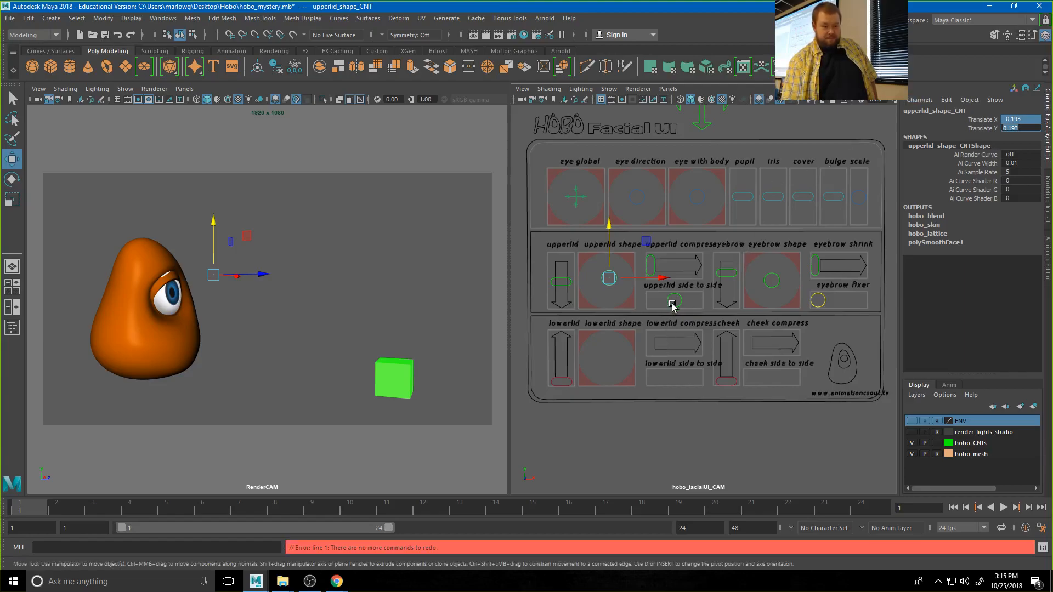
# - Refine the upper lid by partly advancing its compress control and shifting its side-to-side and shape controls slightly toward negative X
pyautogui.click(652, 266)
pyautogui.moveTo(653, 267); pyautogui.dragTo(666, 267)
pyautogui.click(677, 300)
pyautogui.moveTo(680, 303); pyautogui.dragTo(669, 300)
pyautogui.click(617, 282)
pyautogui.moveTo(611, 280); pyautogui.dragTo(607, 277)
# - Try lowering eyebrow_CNT to -3.4 in Translate Y, and undo the move
pyautogui.click(726, 275)
pyautogui.moveTo(727, 260)
pyautogui.mouseDown()
pyautogui.moveTo(724, 283)
pyautogui.moveTo(728, 235)
pyautogui.moveTo(720, 280)
pyautogui.mouseUp()
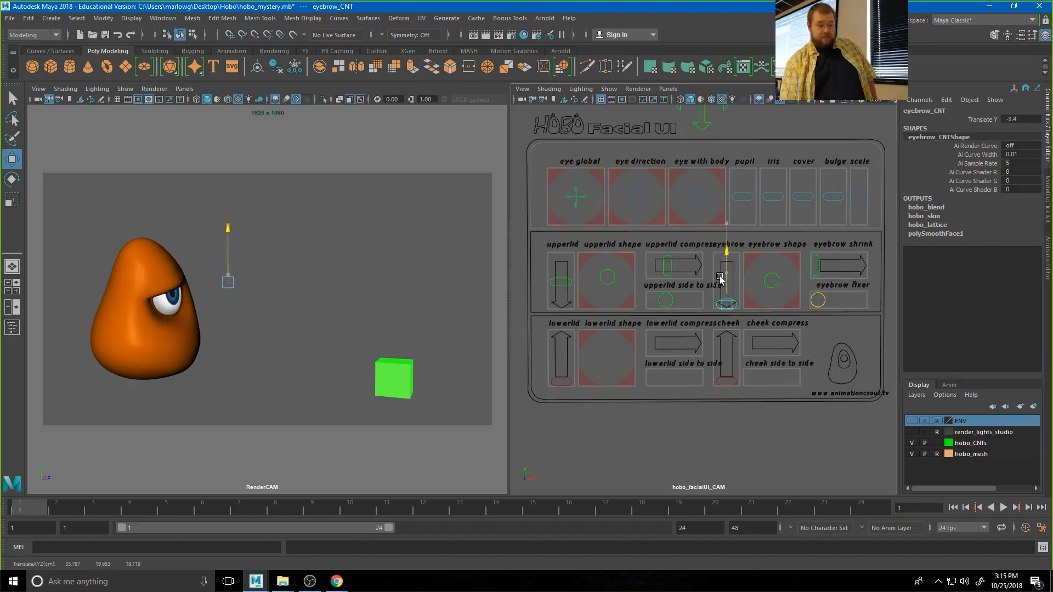
pyautogui.hotkey('ctrl', 'z')
# - Move eyebrow_shape_CNT to about -0.7 in Translate X and 0.35 in Translate Y
pyautogui.click(772, 274)
pyautogui.click(771, 280)
pyautogui.moveTo(773, 279)
pyautogui.mouseDown()
pyautogui.moveTo(757, 271)
pyautogui.moveTo(791, 272)
pyautogui.moveTo(762, 274)
pyautogui.mouseUp()
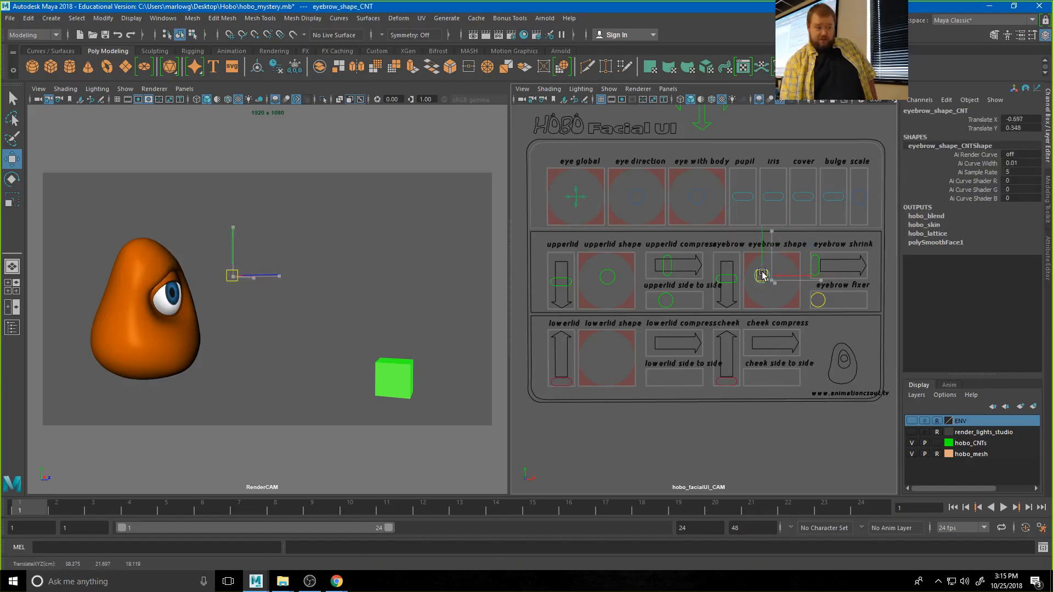
# - Try the eyebrow shrink control and slide eyebrow_fixer_CNT to about 0.19 in Translate X
pyautogui.click(816, 268)
pyautogui.moveTo(816, 268); pyautogui.dragTo(842, 302)
pyautogui.click(817, 300)
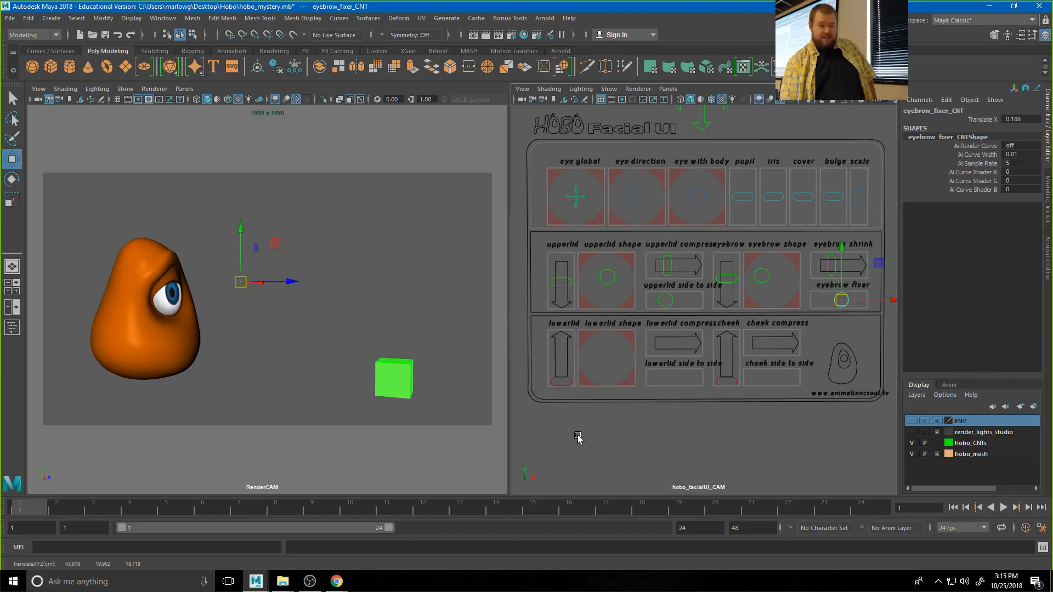
# - Try raising the lower lid partway, advancing lowerlid_compress_CNT to about 0.54 and raising cheek_CNT to about 1.05 in Translate Y
pyautogui.click(564, 382)
pyautogui.moveTo(564, 383); pyautogui.dragTo(558, 353)
pyautogui.click(651, 345)
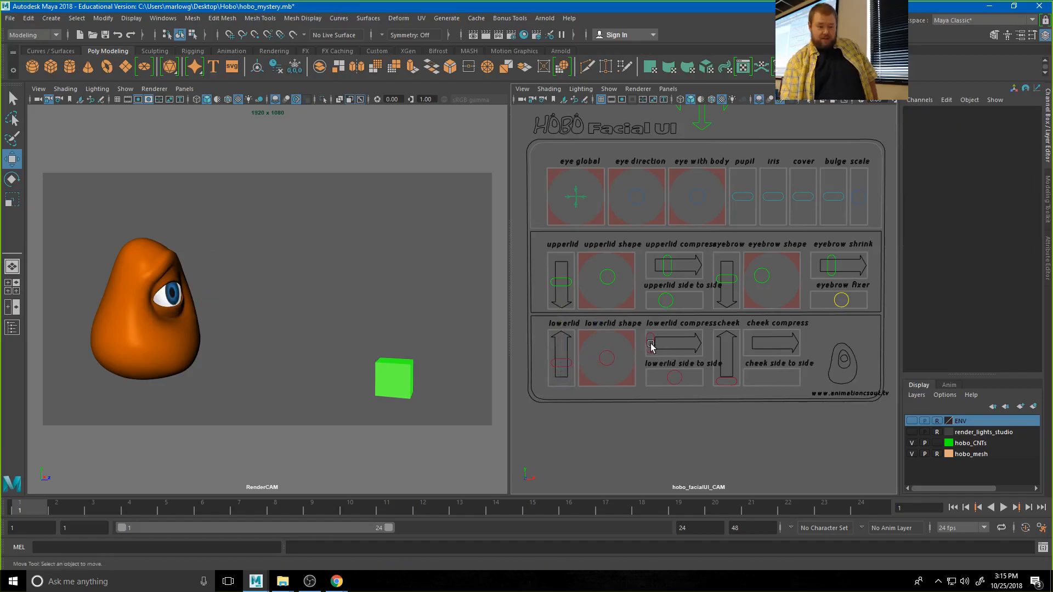
pyautogui.moveTo(659, 347)
pyautogui.mouseDown()
pyautogui.moveTo(683, 346)
pyautogui.moveTo(664, 347)
pyautogui.mouseUp()
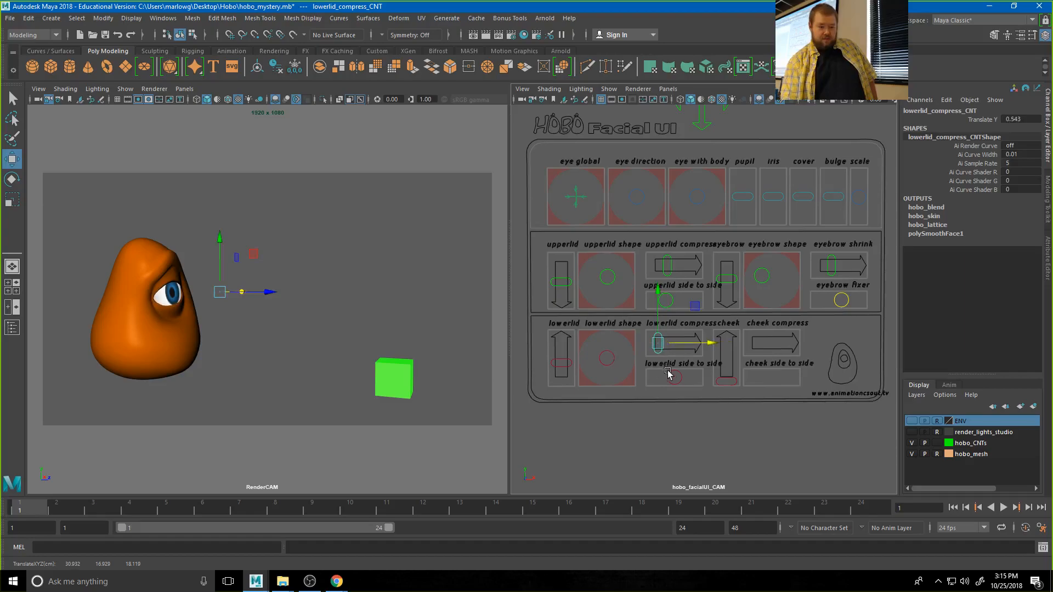
pyautogui.click(727, 369)
pyautogui.moveTo(727, 369); pyautogui.dragTo(726, 385)
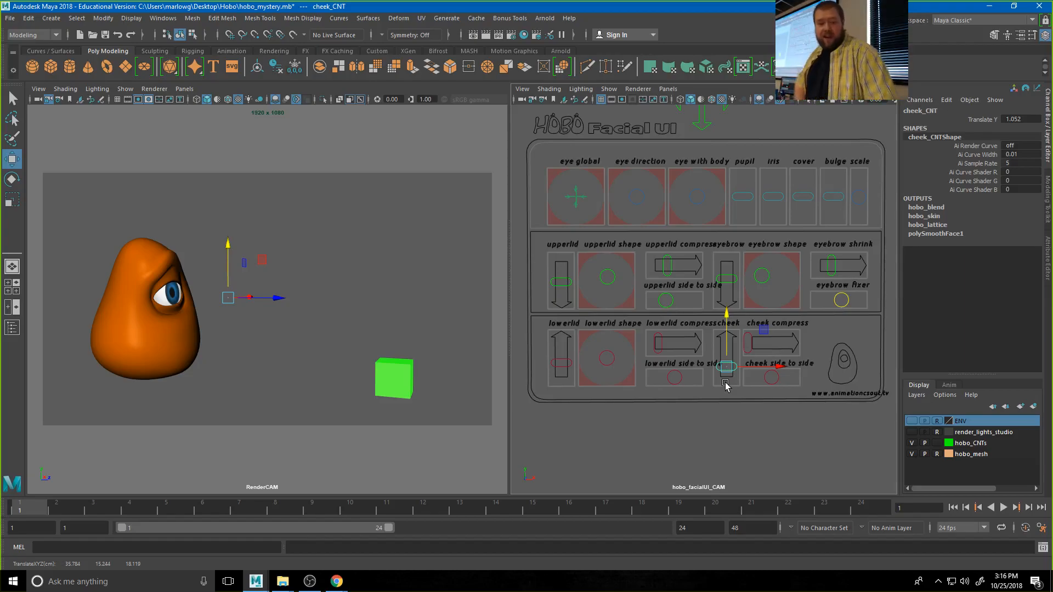
# - Select all the controls in the Facial UI and set their Translate Y to 0
pyautogui.moveTo(537, 168); pyautogui.dragTo(889, 401)
pyautogui.doubleClick(1023, 119)
pyautogui.press('Return')
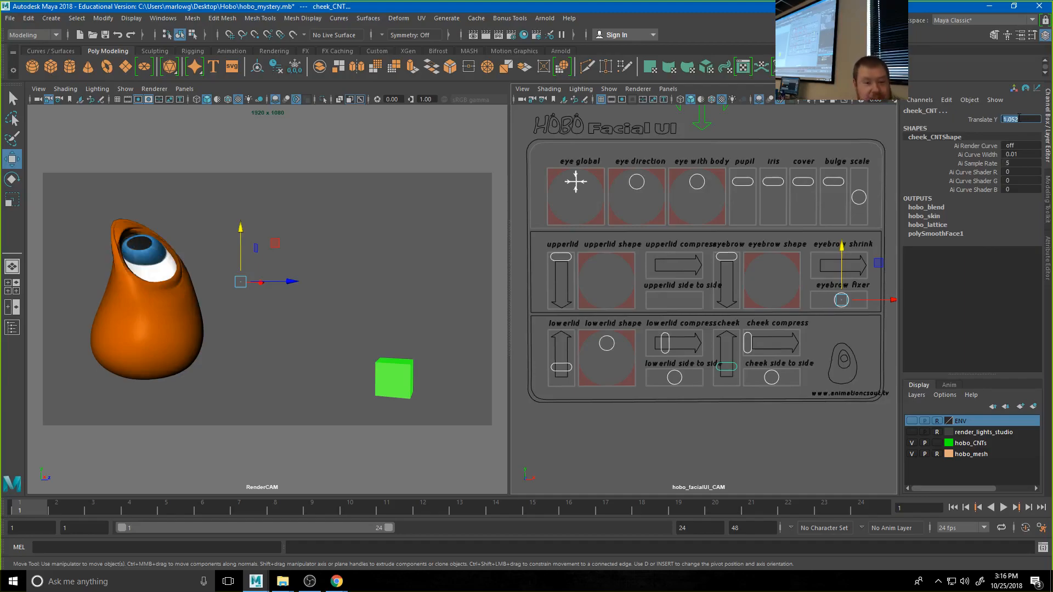
pyautogui.write('0')
pyautogui.press('Return')
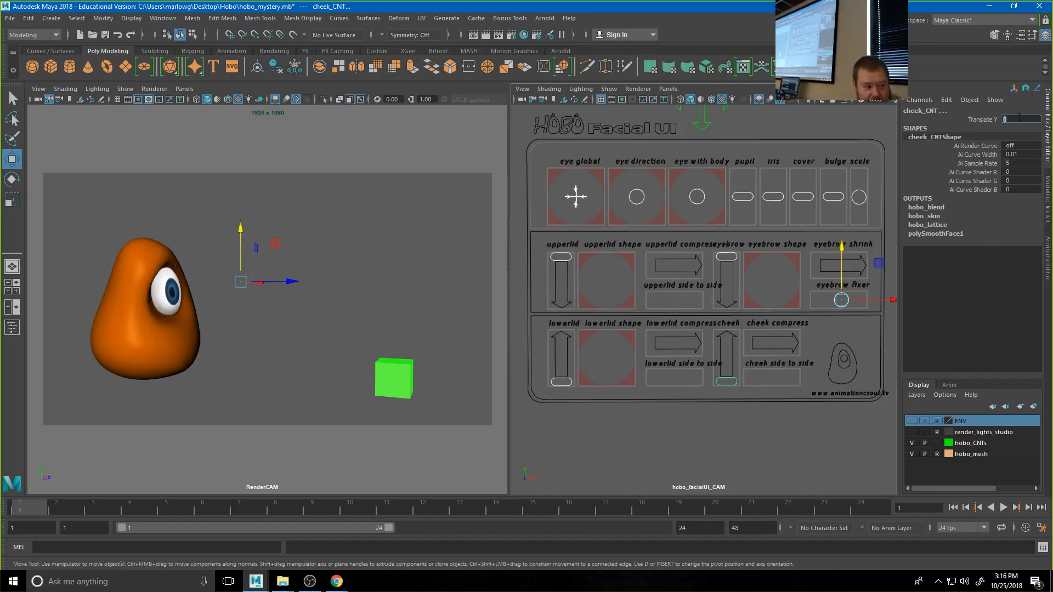
# - Select the eye global, eye direction and eye with body controls and set their Translate X and Y to 0
pyautogui.click(532, 160)
pyautogui.moveTo(532, 160); pyautogui.dragTo(711, 211)
pyautogui.moveTo(1020, 119); pyautogui.dragTo(1017, 128)
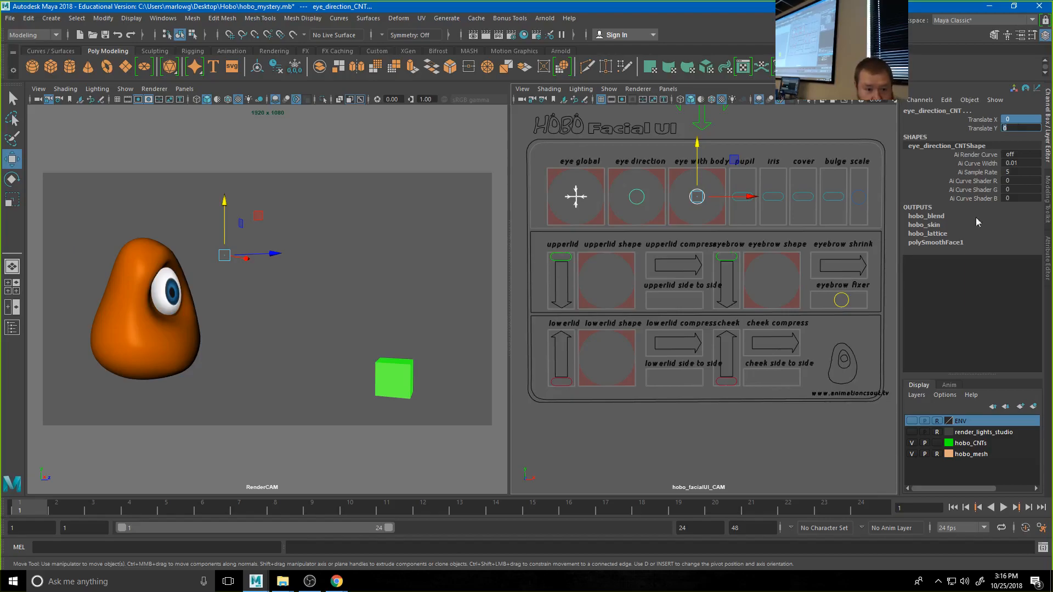
# - Lower upperlid_CNT and eyebrow_CNT to about -1.39, and zero Translate X and Y on the upper lid sub-controls and eyebrow_shape_CNT
pyautogui.moveTo(548, 251); pyautogui.dragTo(798, 270)
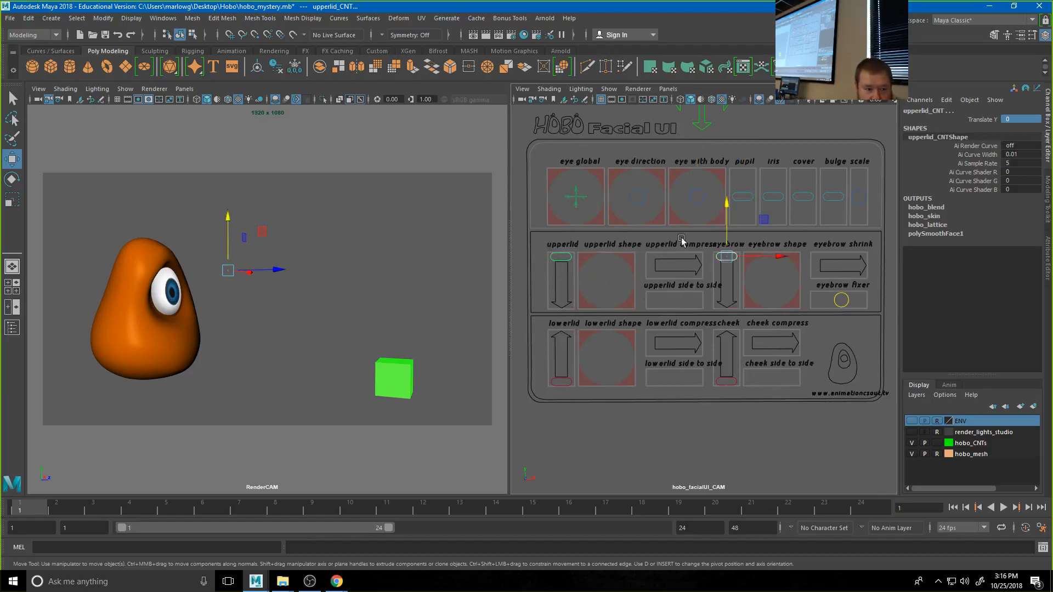
pyautogui.moveTo(728, 233); pyautogui.dragTo(729, 253)
pyautogui.moveTo(597, 254); pyautogui.dragTo(674, 317)
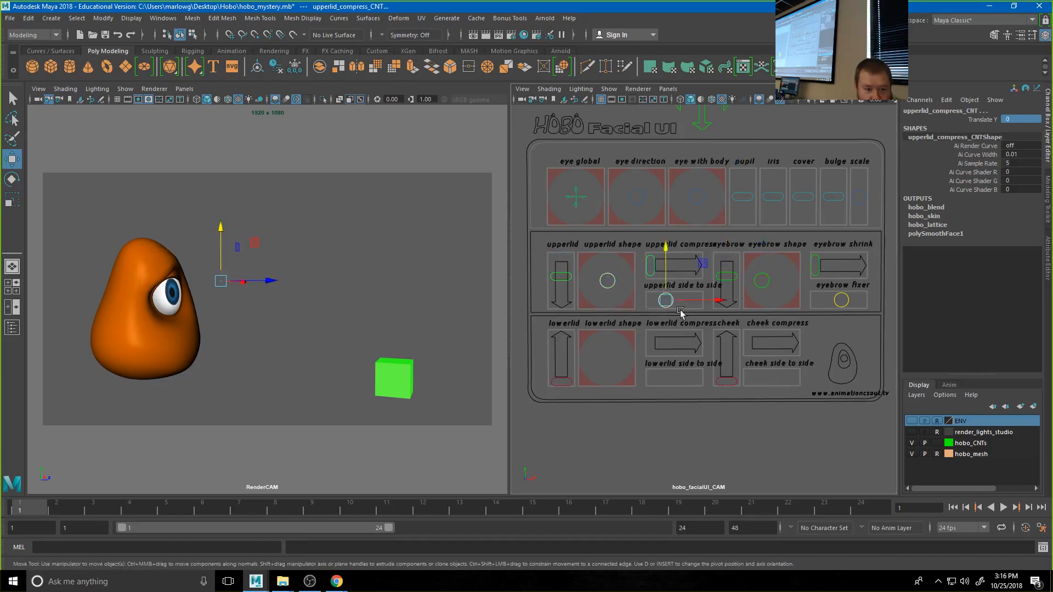
pyautogui.click(766, 282)
pyautogui.moveTo(1021, 119); pyautogui.dragTo(1020, 128)
pyautogui.press('Return')
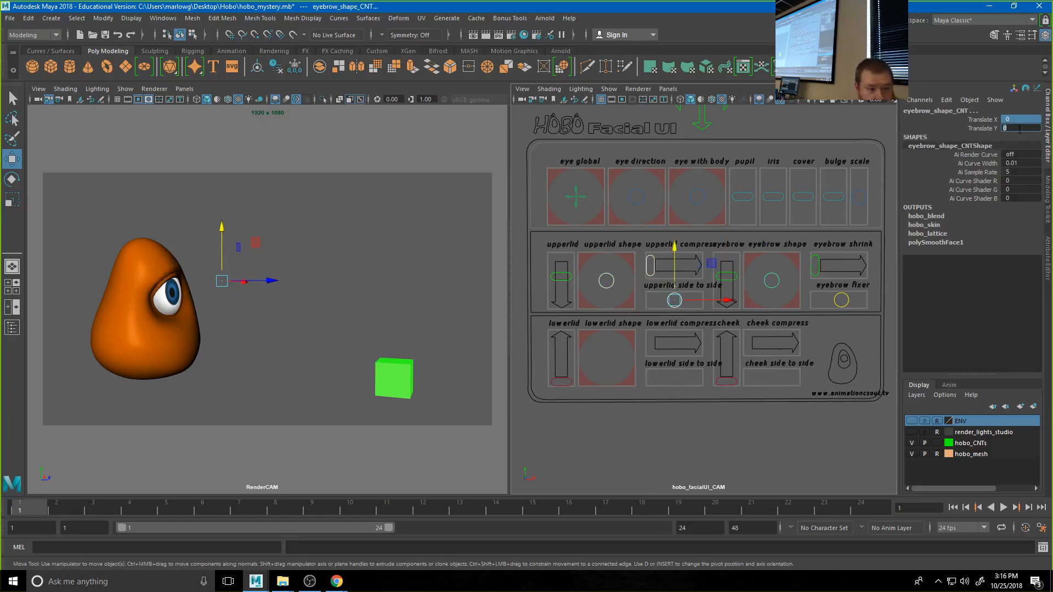
pyautogui.click(772, 281)
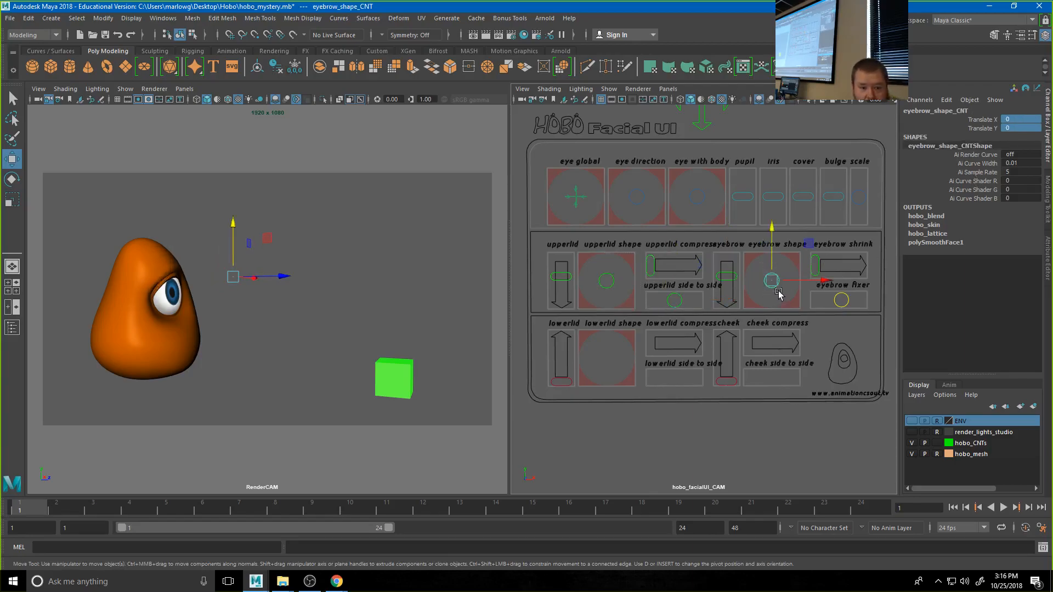
# - Set the Translate Y of upperlid_CNT and eyebrow_CNT back to 0
pyautogui.click(561, 381)
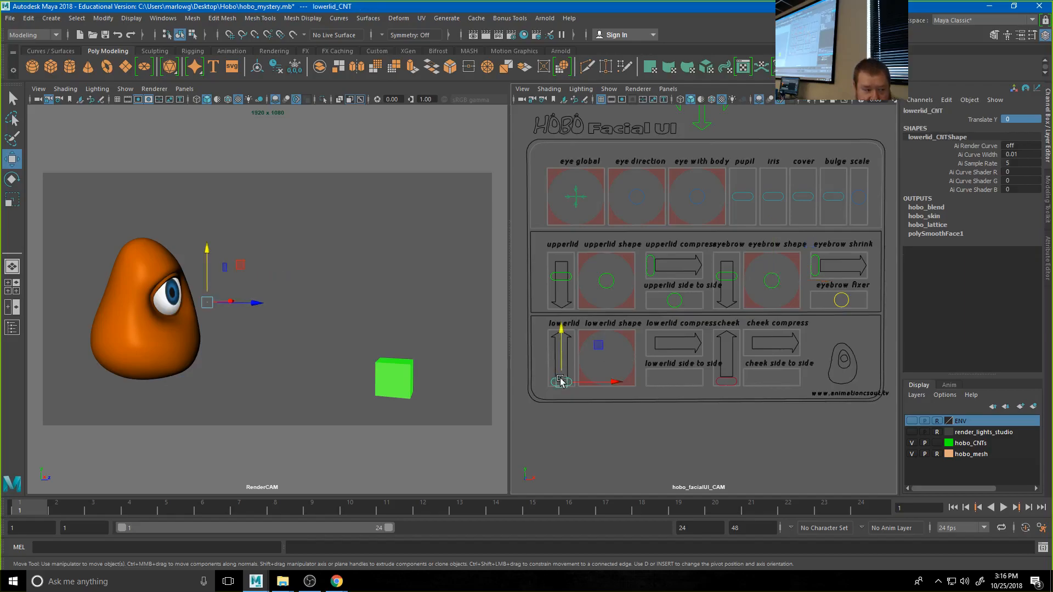
pyautogui.click(560, 276)
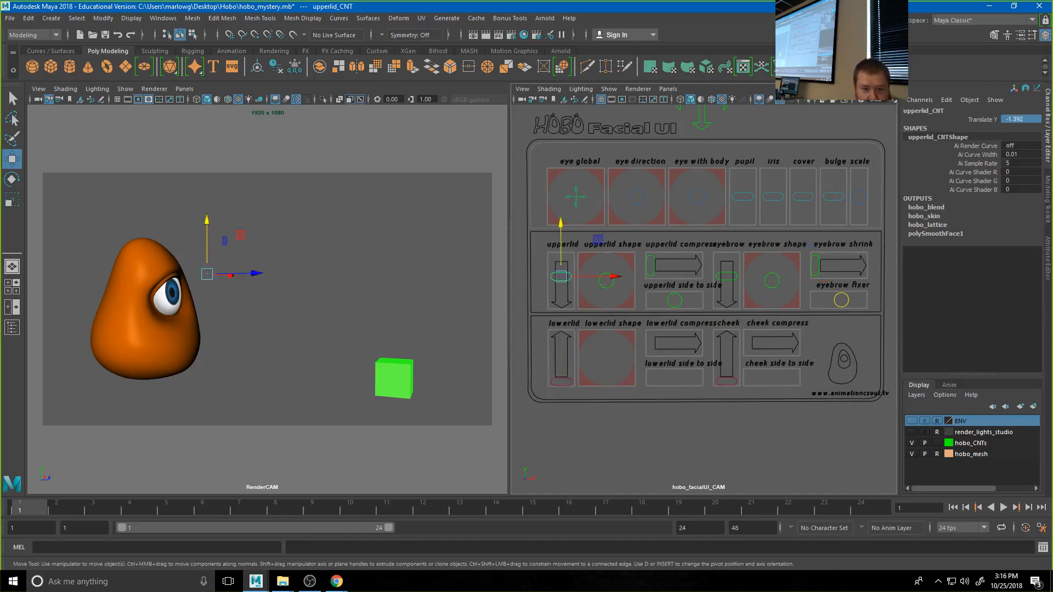
pyautogui.write('0')
pyautogui.press('Return')
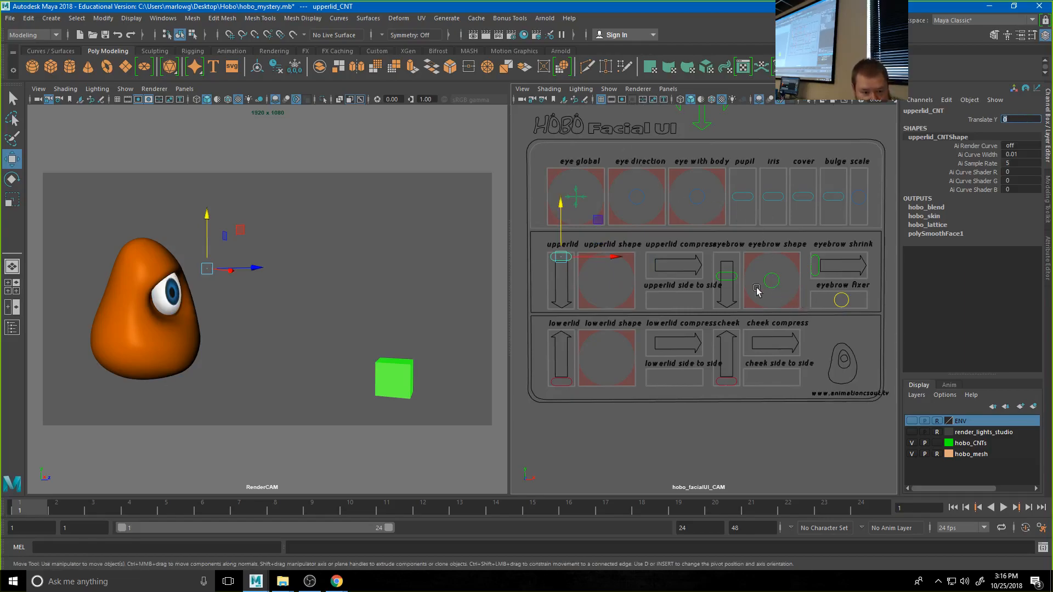
pyautogui.click(728, 275)
pyautogui.write('0')
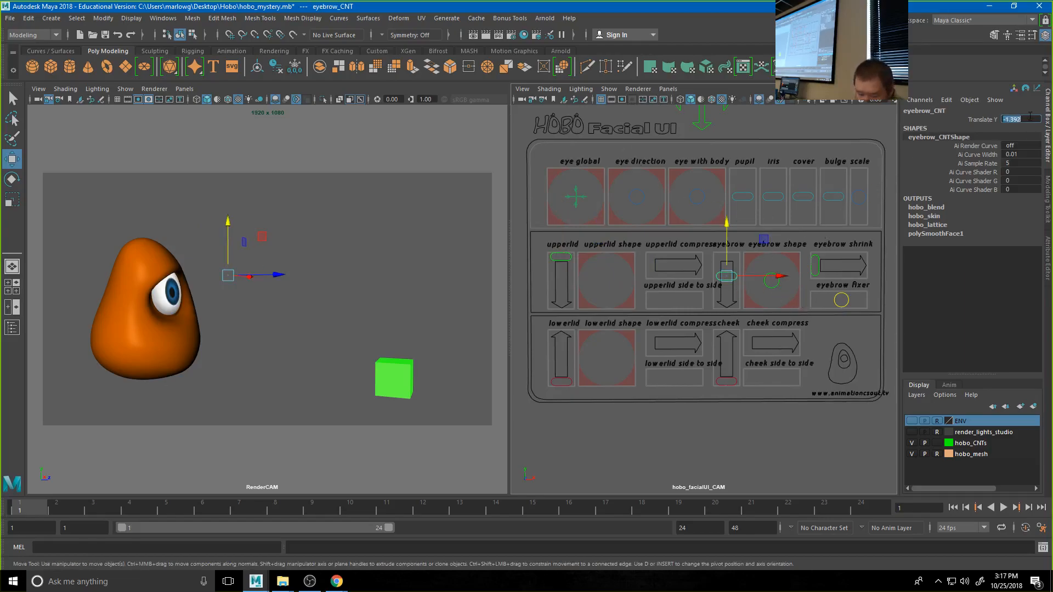
pyautogui.press('Return')
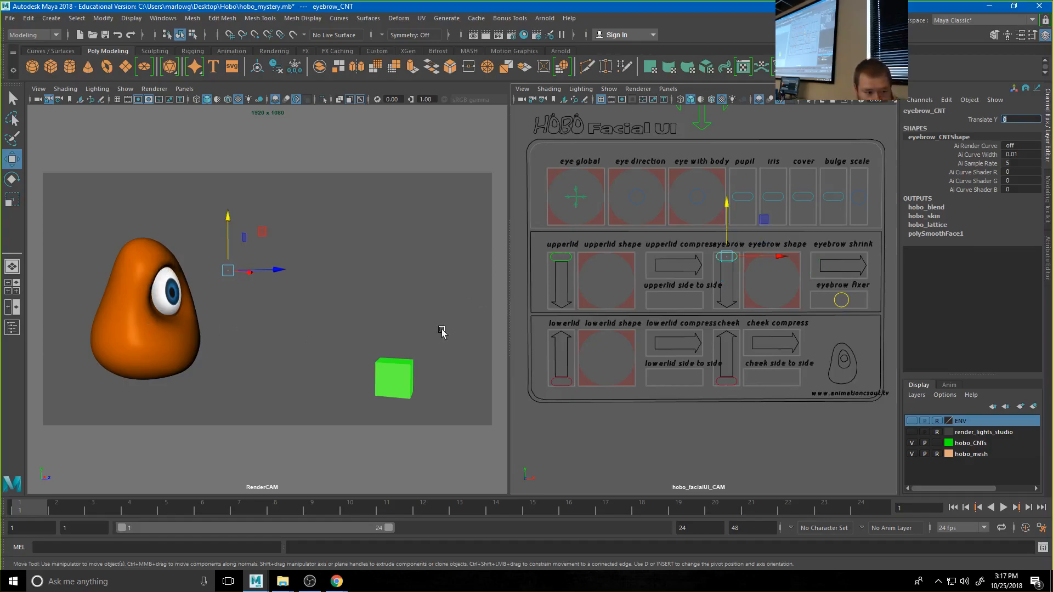
# - Show the persp camera in place of the Facial UI, set all rig controls' translation and rotation to 0, and deselect them
pyautogui.click(668, 89)
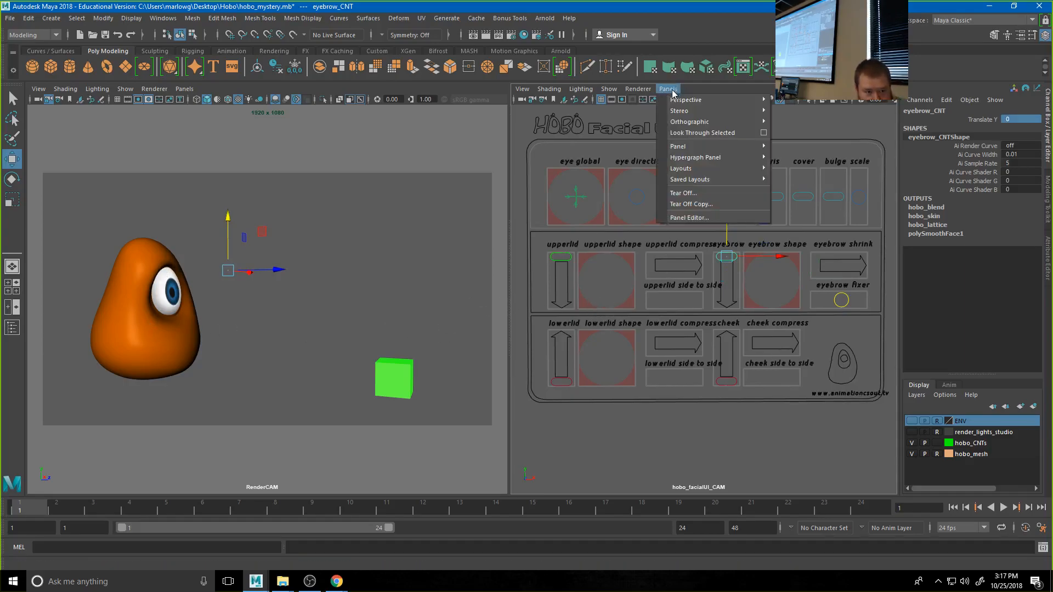
pyautogui.moveTo(683, 102)
pyautogui.click(792, 122)
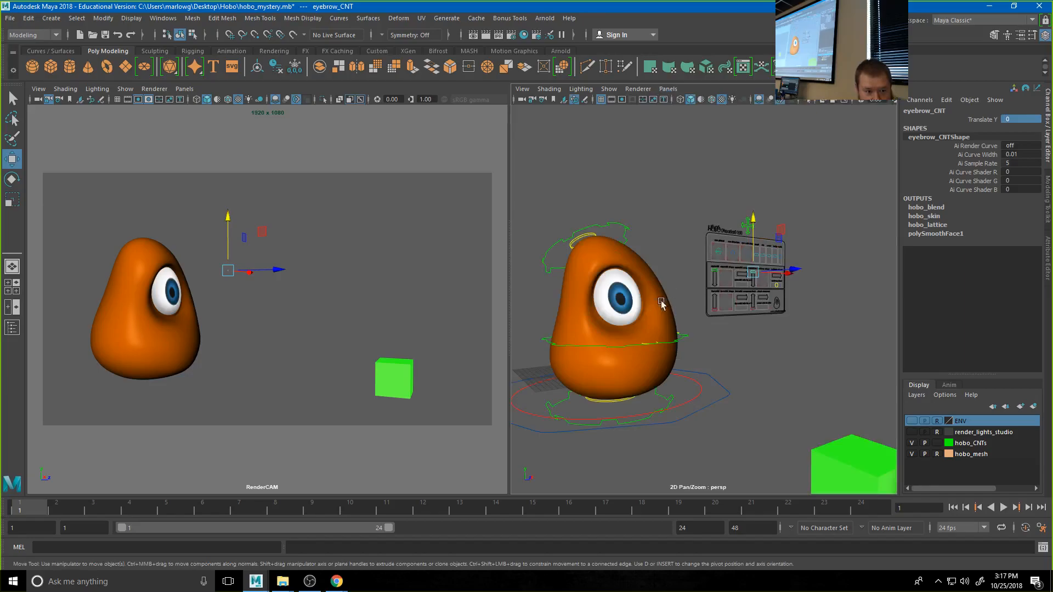
pyautogui.hotkey('ctrl', 'z')
pyautogui.moveTo(1018, 121); pyautogui.dragTo(1021, 164)
pyautogui.click(1021, 163)
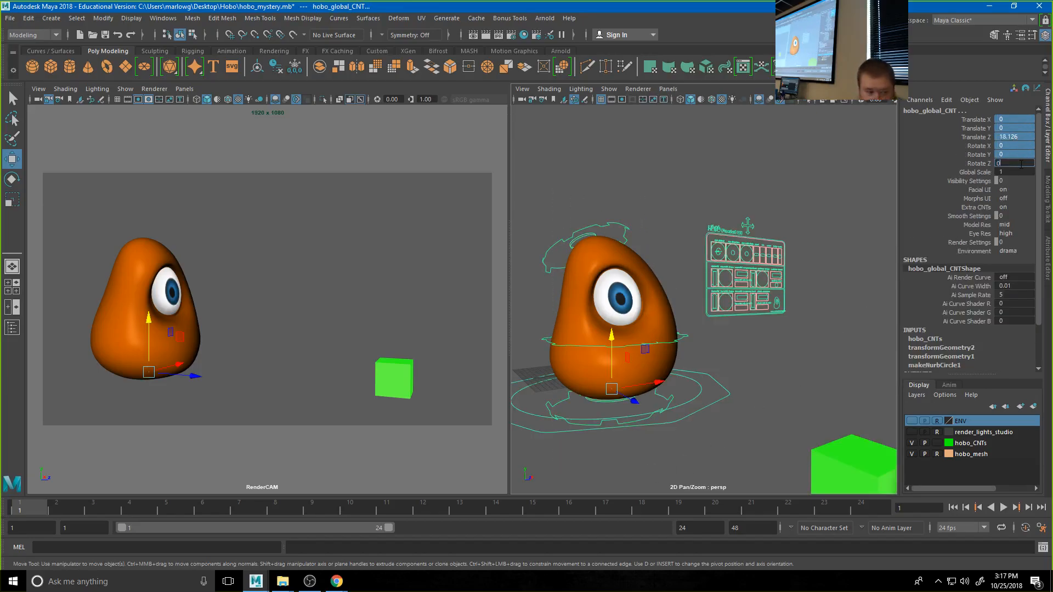
pyautogui.press('Return')
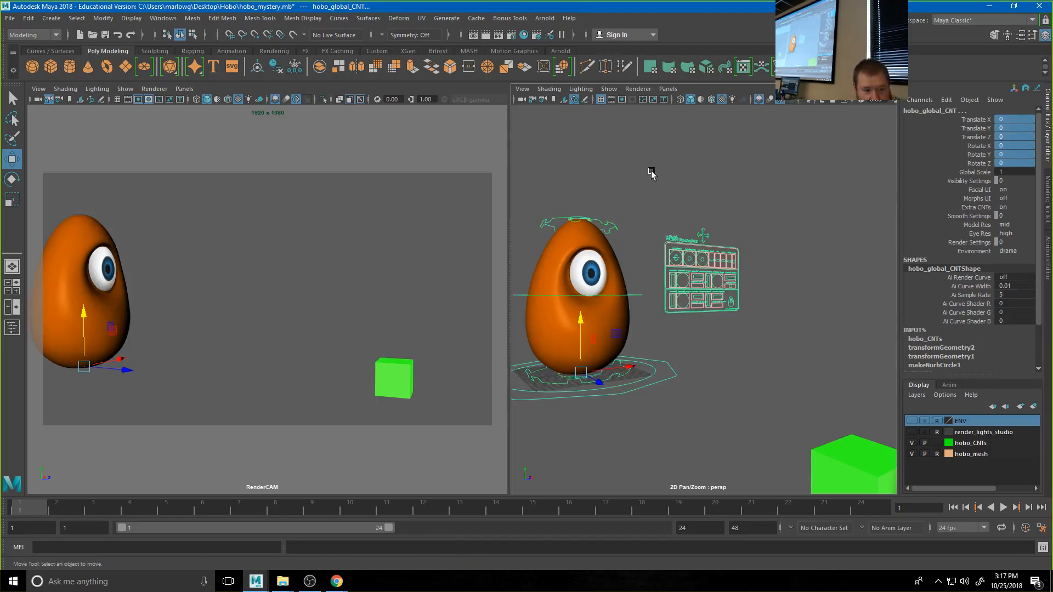
pyautogui.click(652, 171)
# - Select eye_global_CNT and switch the perspective view back to the hobo_facialUI_CAM camera
pyautogui.click(678, 259)
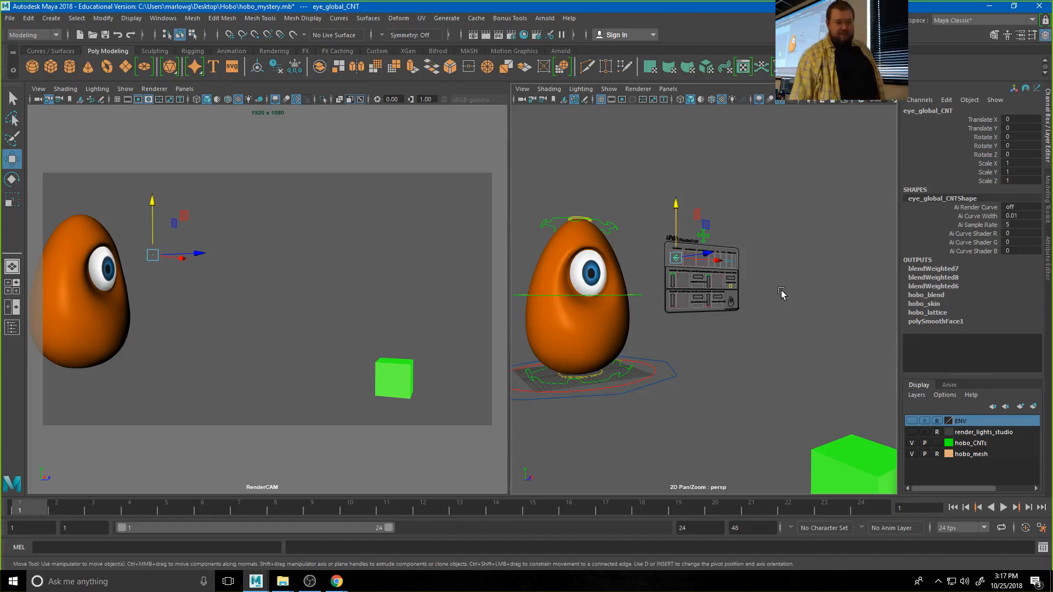
pyautogui.click(668, 89)
pyautogui.moveTo(678, 100)
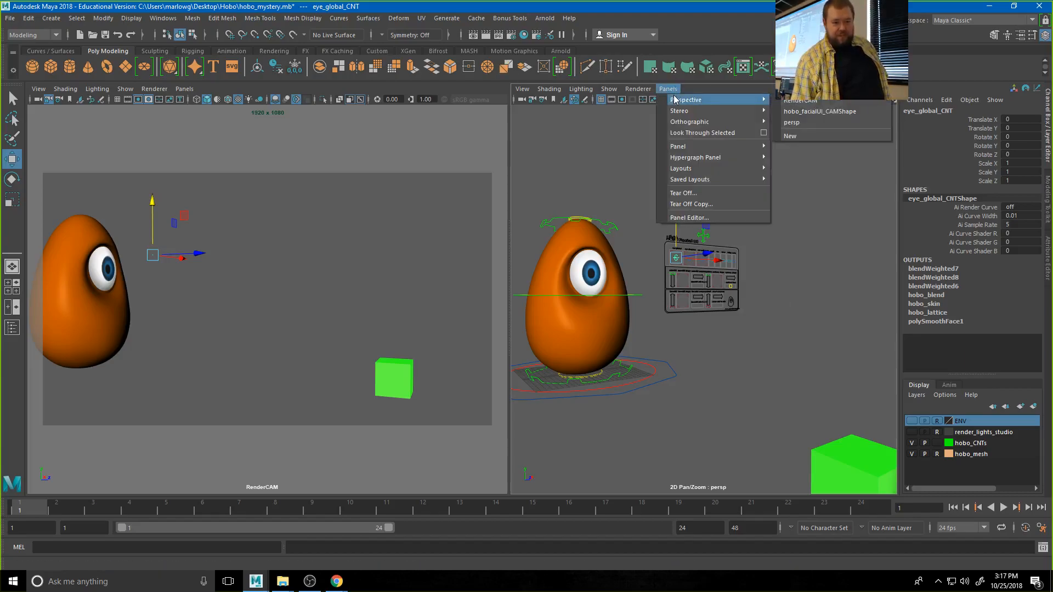
pyautogui.click(793, 113)
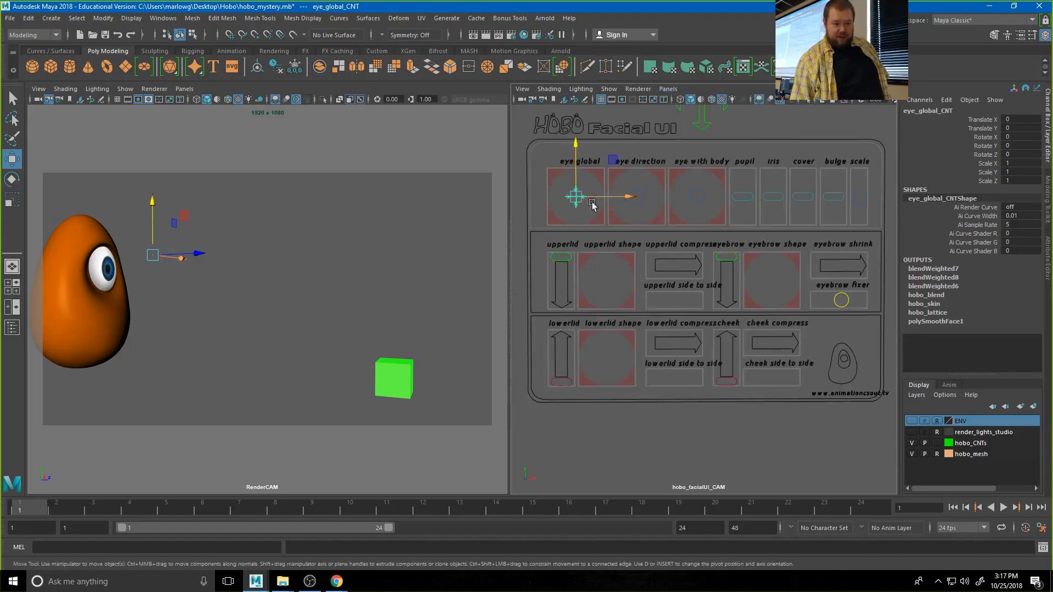
# - Select upperlid_CNT and eyebrow_CNT together and lower them to about -3.36 in Translate Y
pyautogui.click(563, 256)
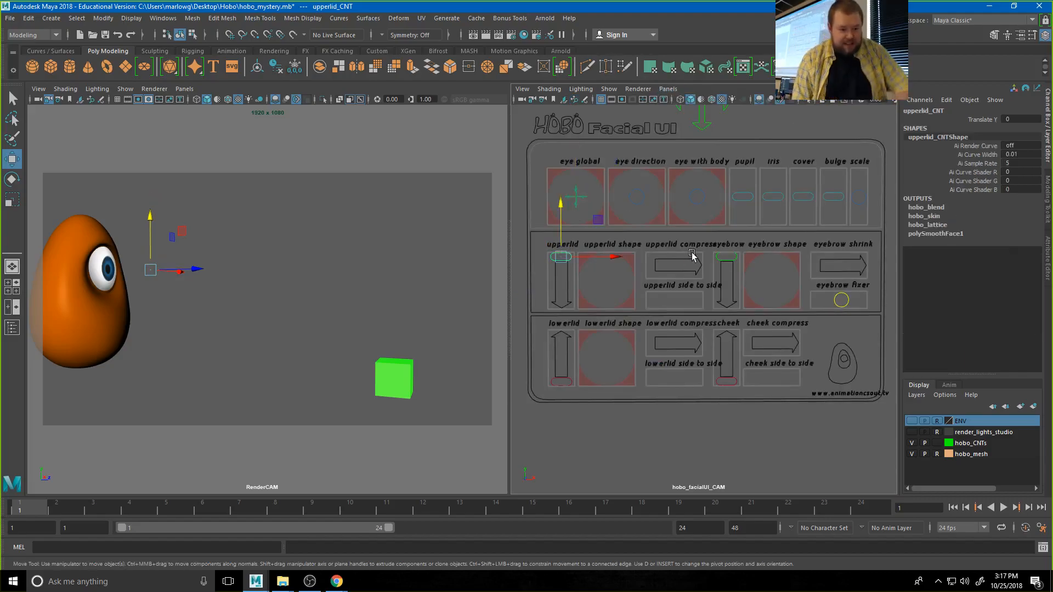
pyautogui.keyDown('shift'); pyautogui.click(734, 258); pyautogui.keyUp('shift')
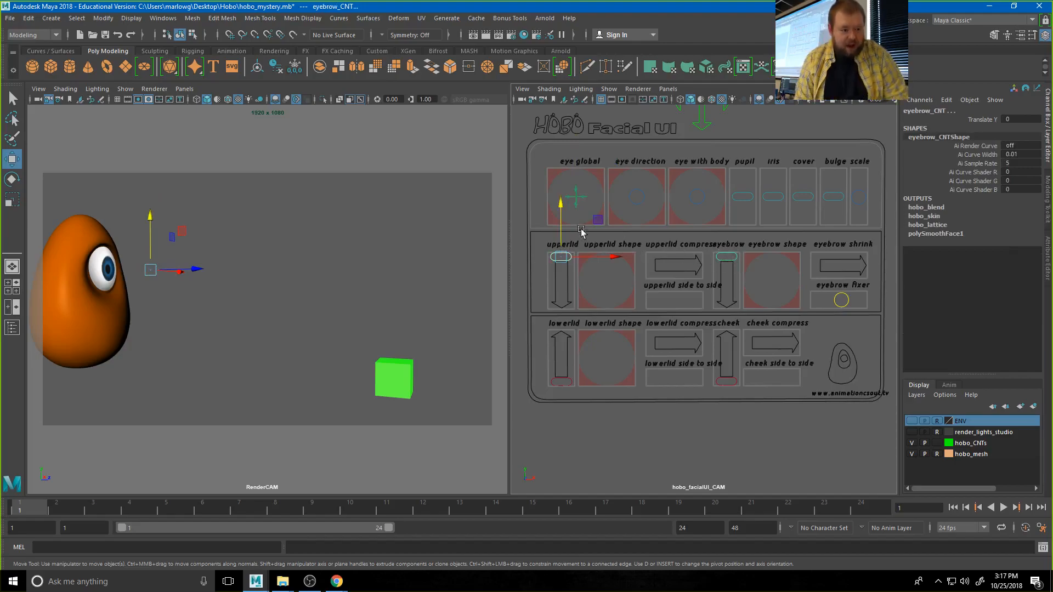
pyautogui.moveTo(559, 217); pyautogui.dragTo(558, 244)
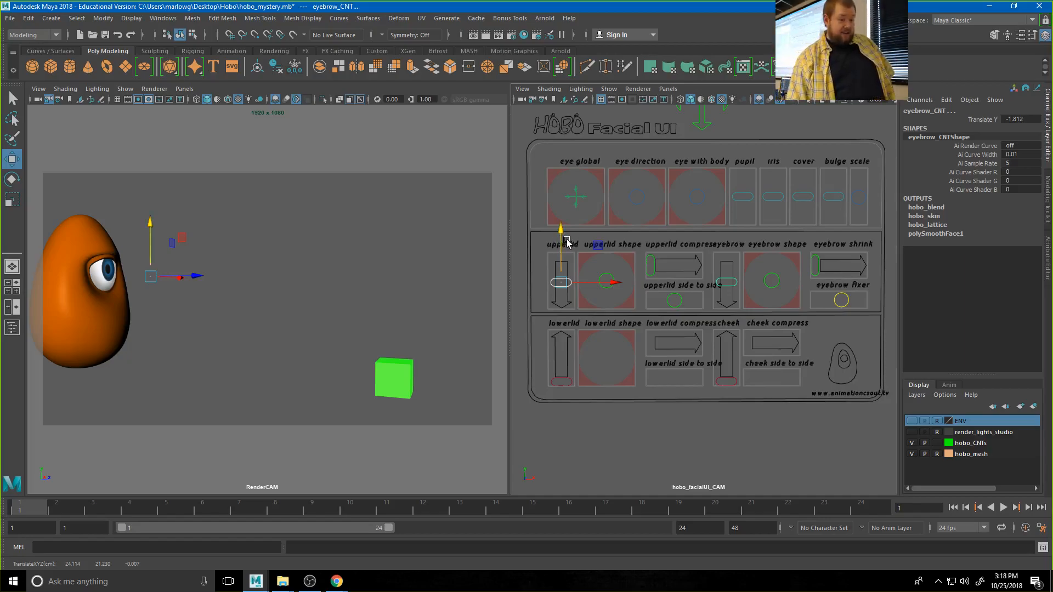
pyautogui.moveTo(559, 236); pyautogui.dragTo(558, 264)
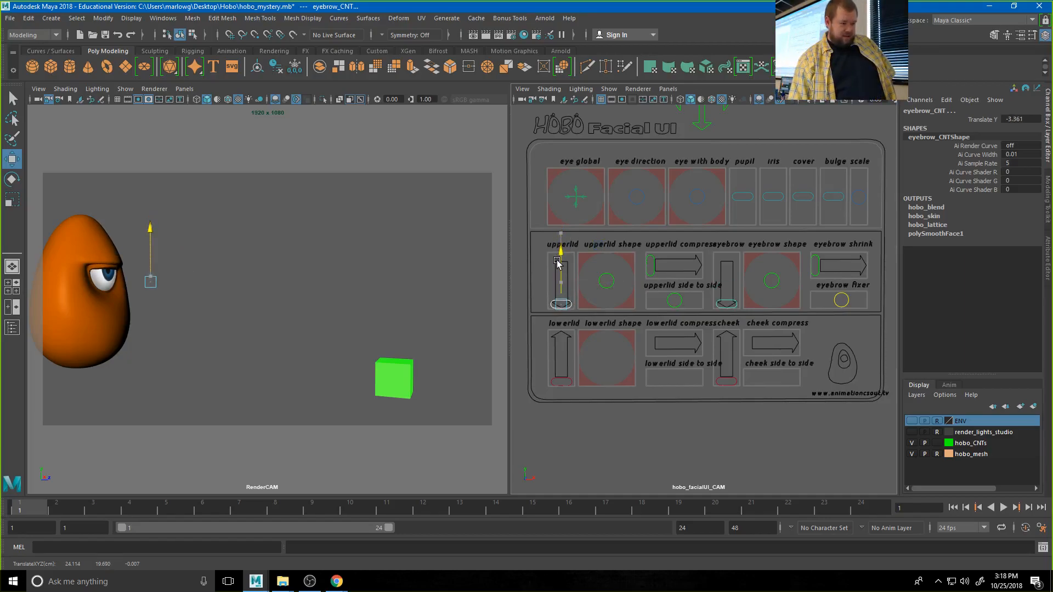
# - Try the upper lid compress control, and move eyebrow_shape_CNT to about 0.89 in Translate X and -0.12 in Translate Y
pyautogui.click(652, 267)
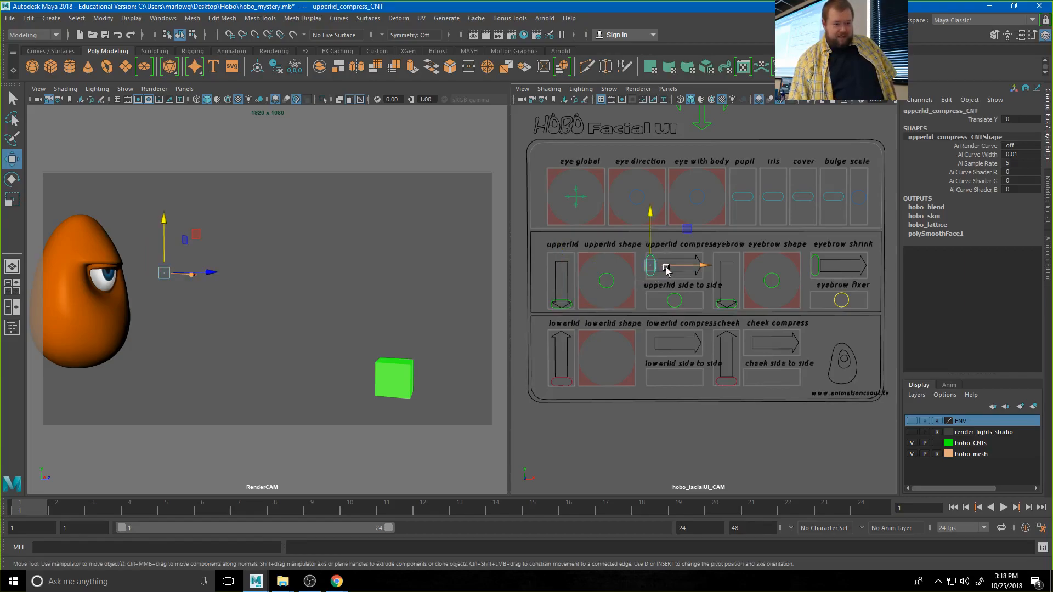
pyautogui.moveTo(652, 267); pyautogui.dragTo(620, 276)
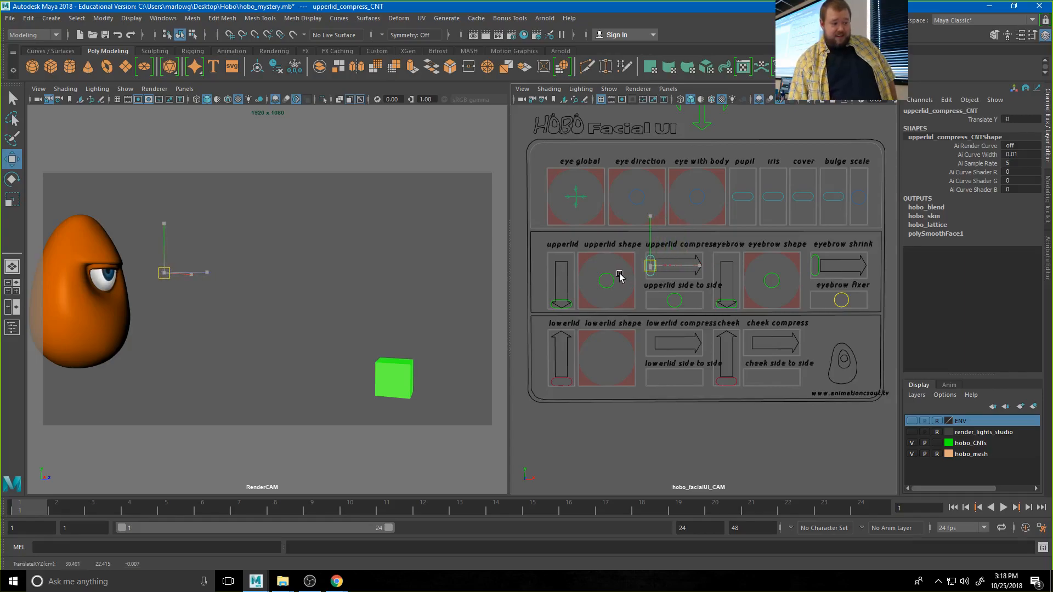
pyautogui.click(768, 283)
pyautogui.moveTo(768, 285)
pyautogui.mouseDown()
pyautogui.moveTo(764, 266)
pyautogui.moveTo(785, 267)
pyautogui.moveTo(784, 283)
pyautogui.mouseUp()
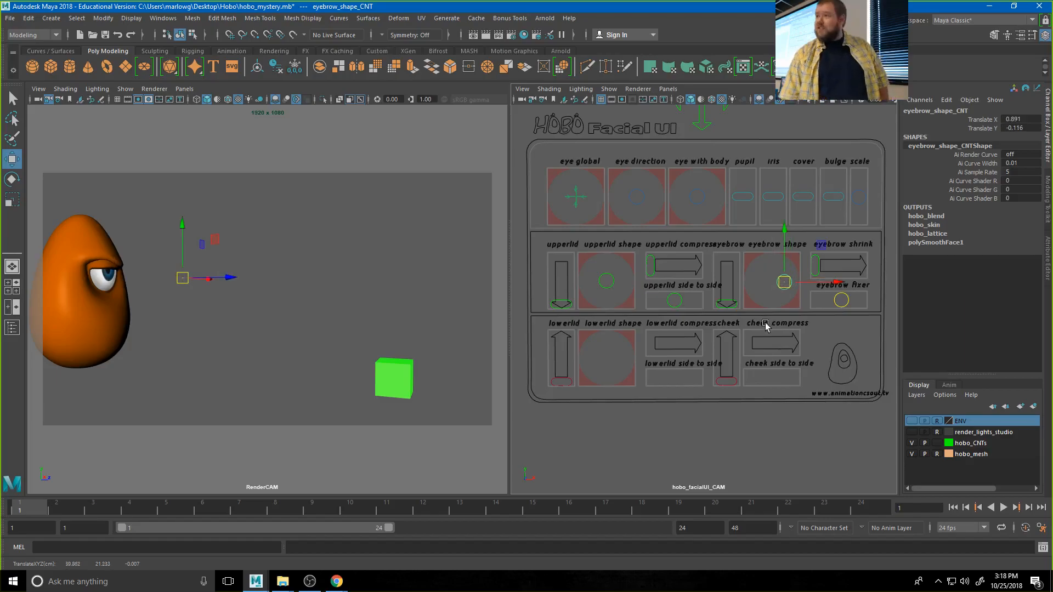
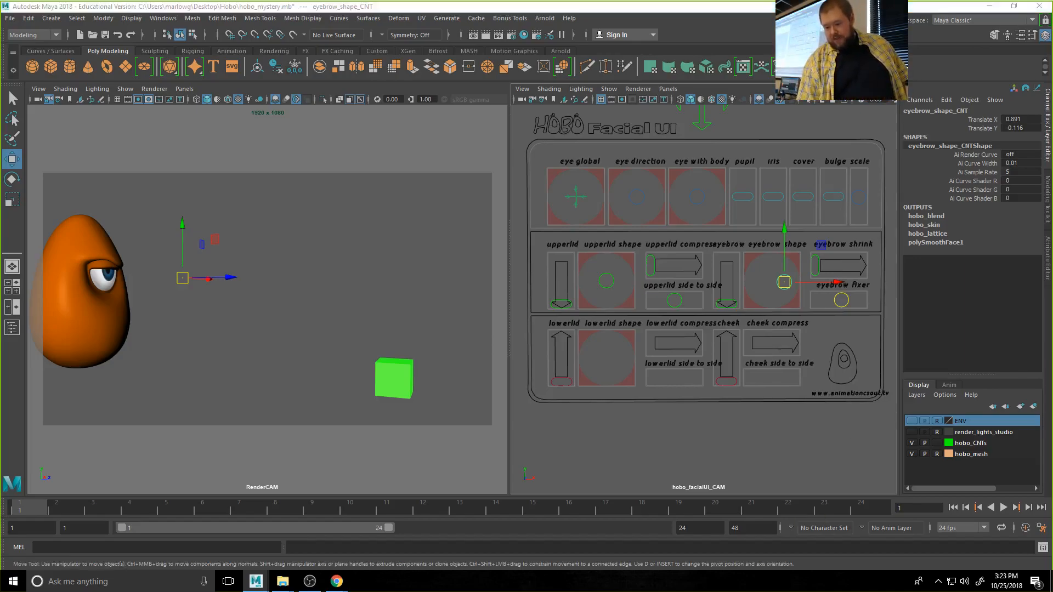
pyautogui.hotkey('alt', 'Tab')
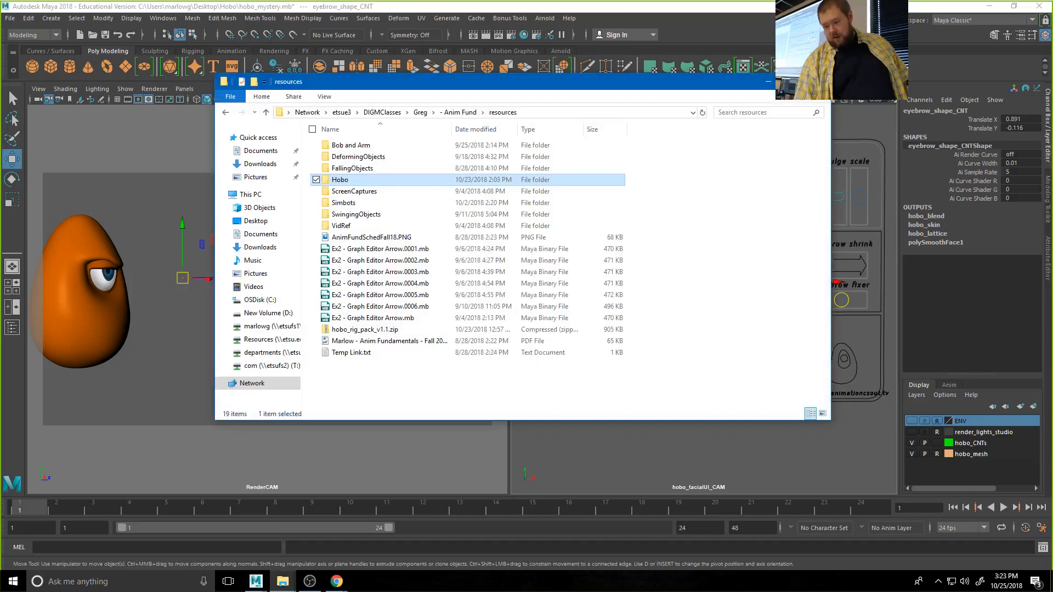
pyautogui.moveTo(475, 88); pyautogui.dragTo(1052, 167)
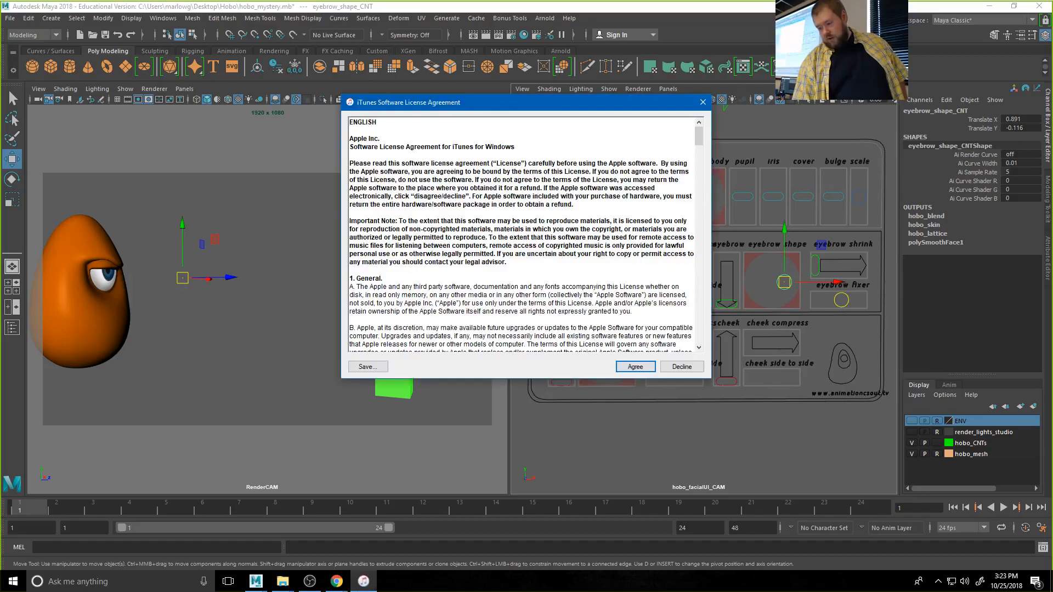
pyautogui.click(703, 102)
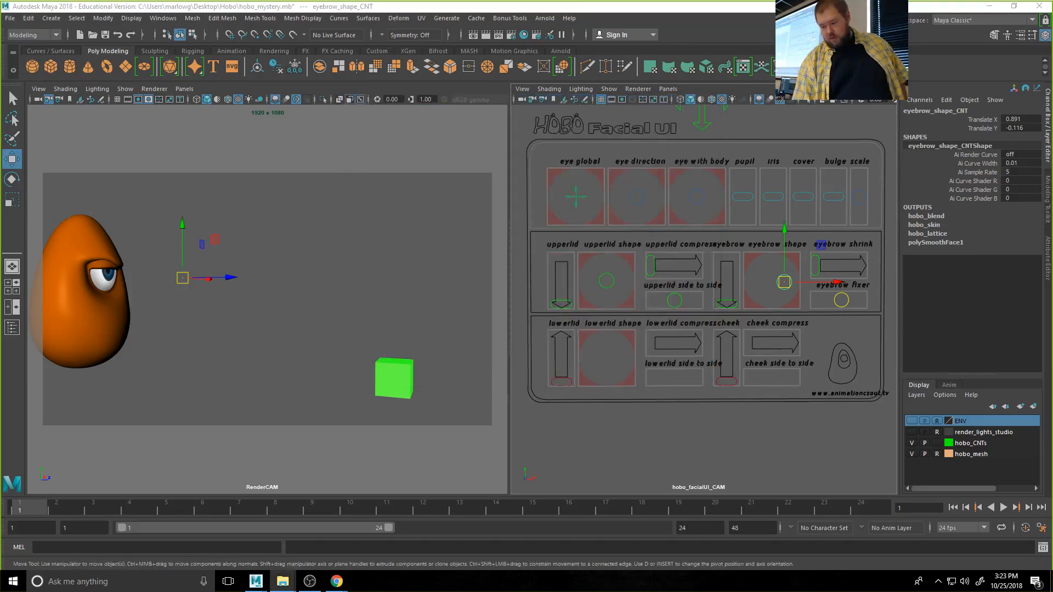
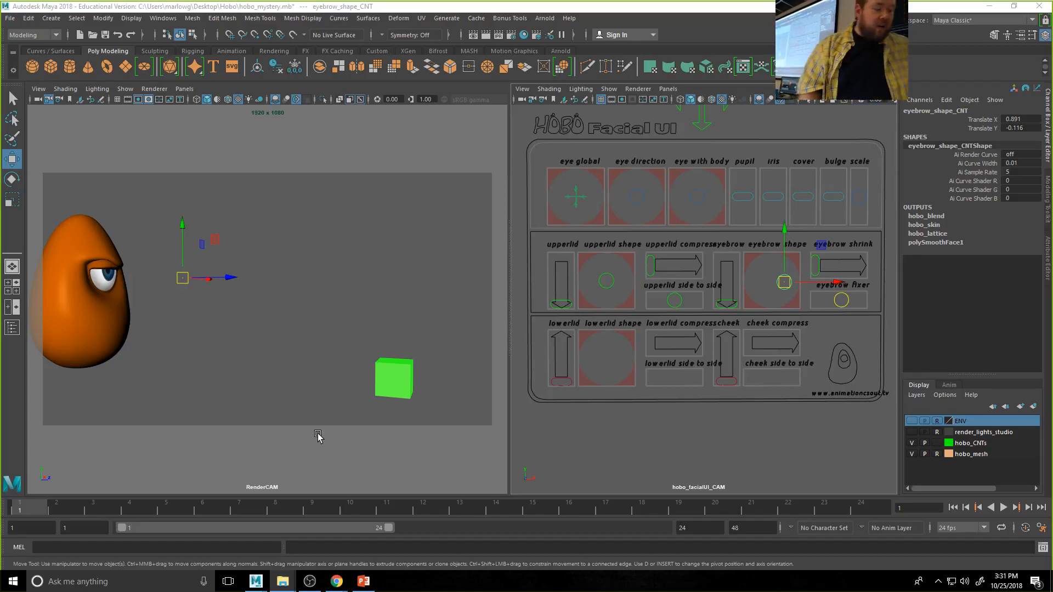
# - Extend the playback range so that it ends at frame 100
pyautogui.moveTo(698, 528); pyautogui.dragTo(587, 518)
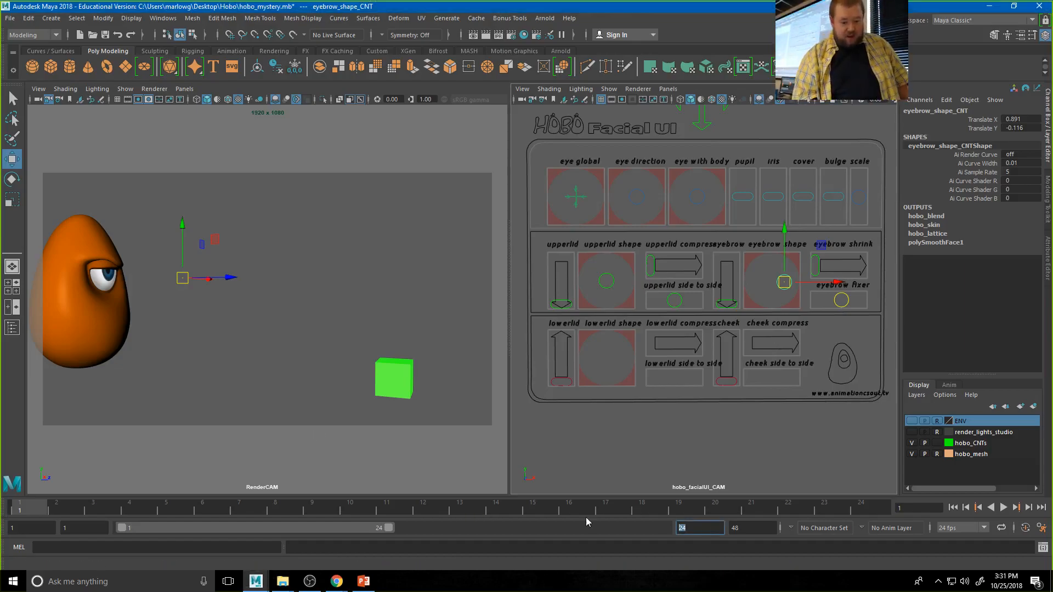
pyautogui.write('100')
pyautogui.press('Return')
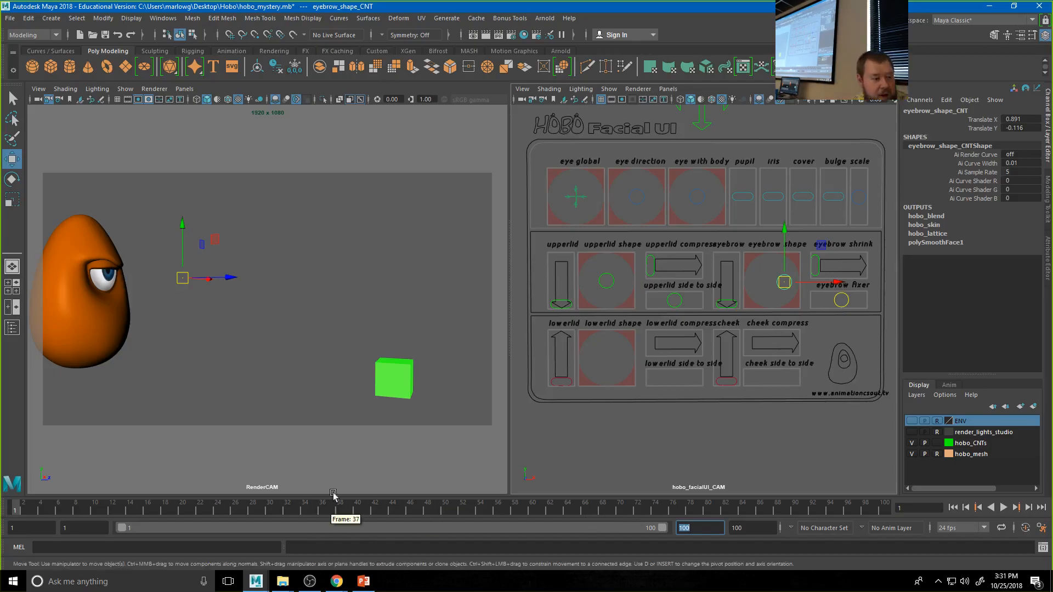
# - Tear off a copy of the Facial UI camera view, move the floating window aside, and close it
pyautogui.click(670, 89)
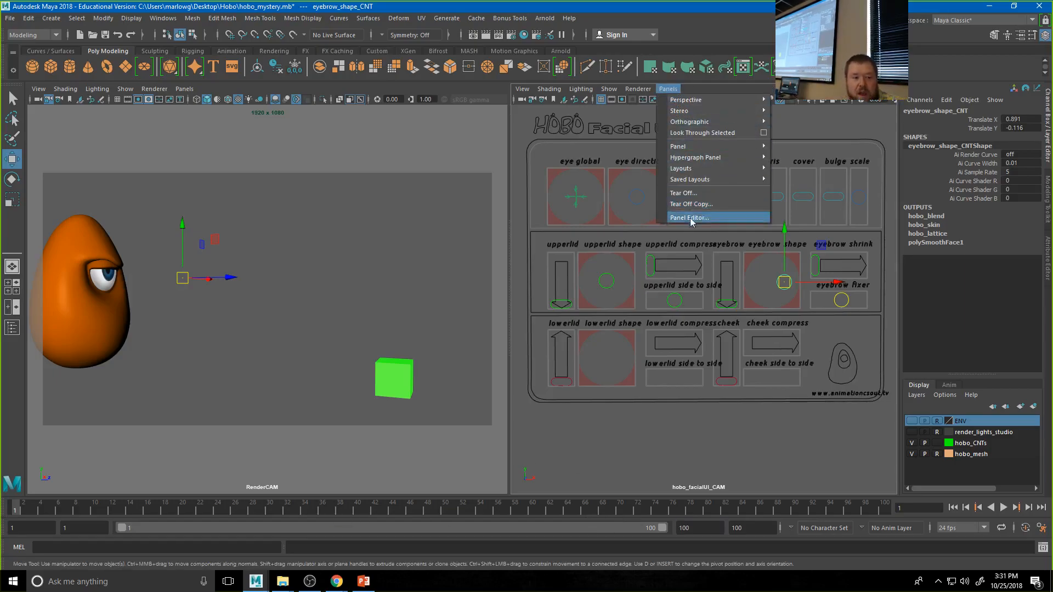
pyautogui.click(424, 145)
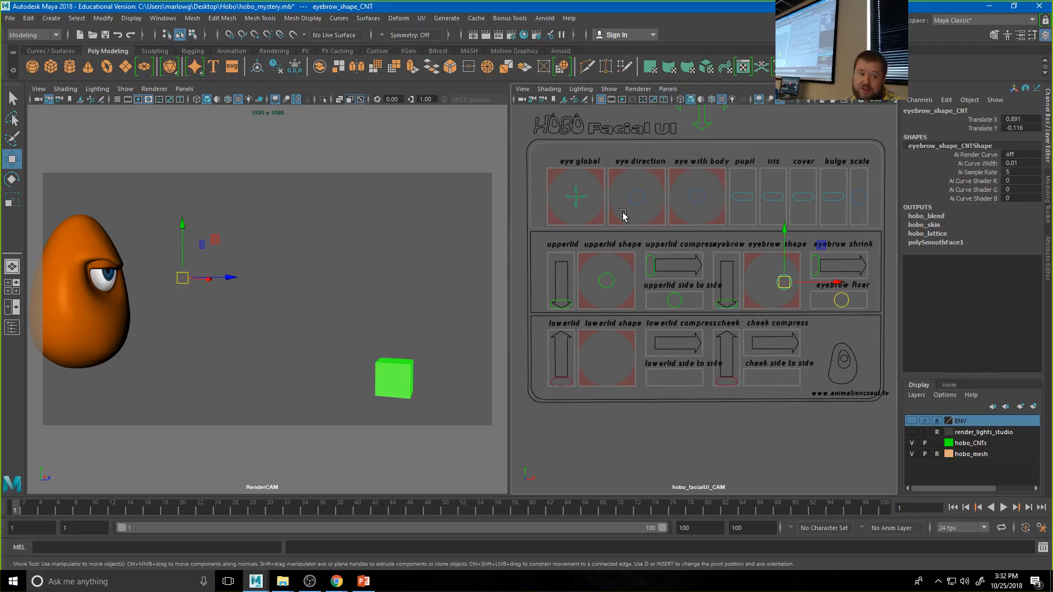
pyautogui.click(669, 90)
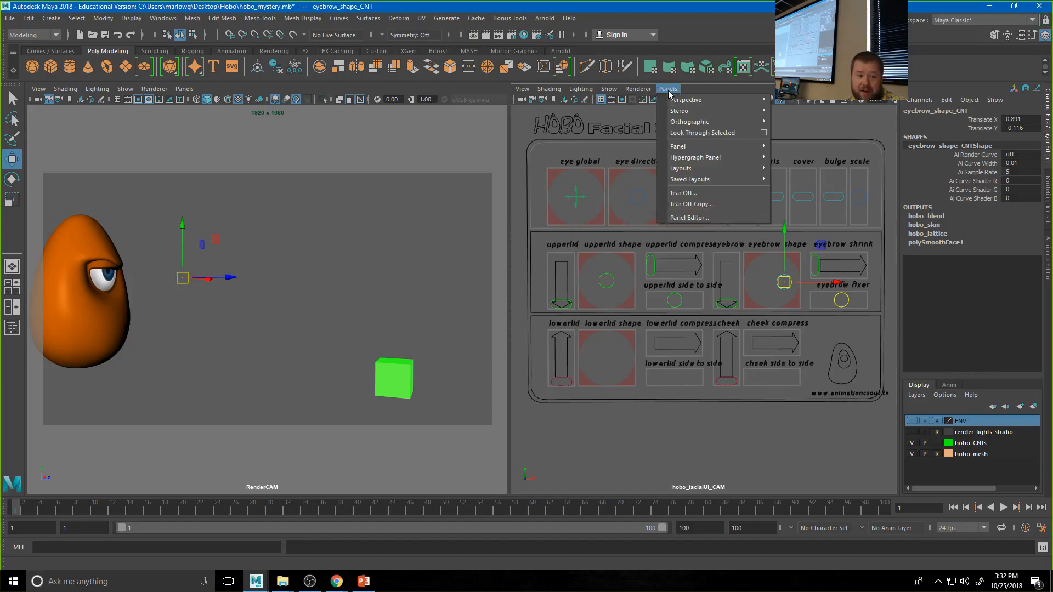
pyautogui.click(688, 204)
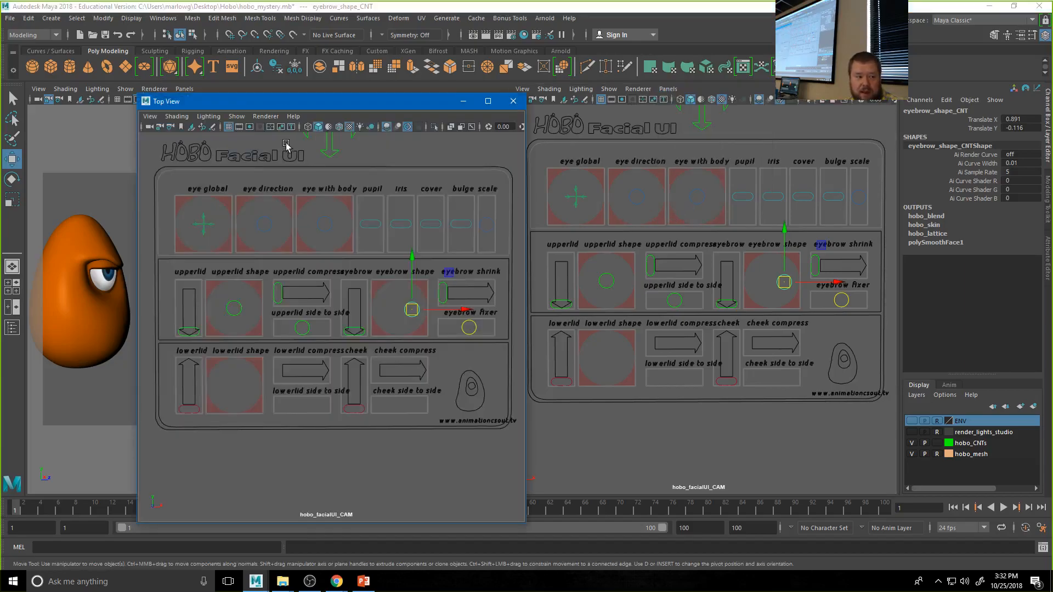
pyautogui.moveTo(293, 105); pyautogui.dragTo(559, 58)
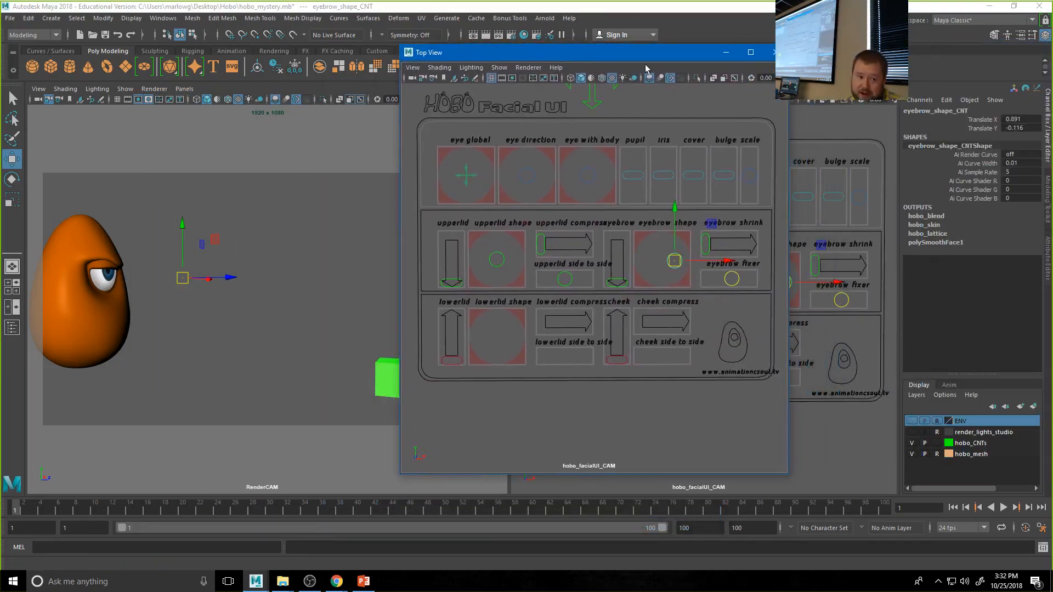
pyautogui.click(774, 53)
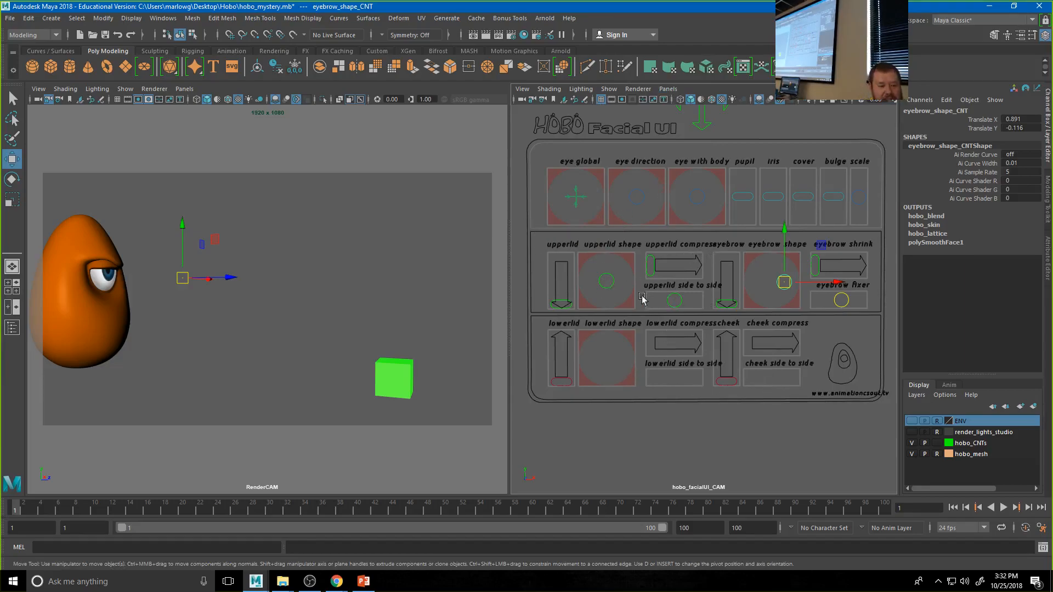
# - Select the individual eye controls in the Facial UI, and extend the selection to all of its facial controls
pyautogui.click(575, 196)
pyautogui.click(640, 197)
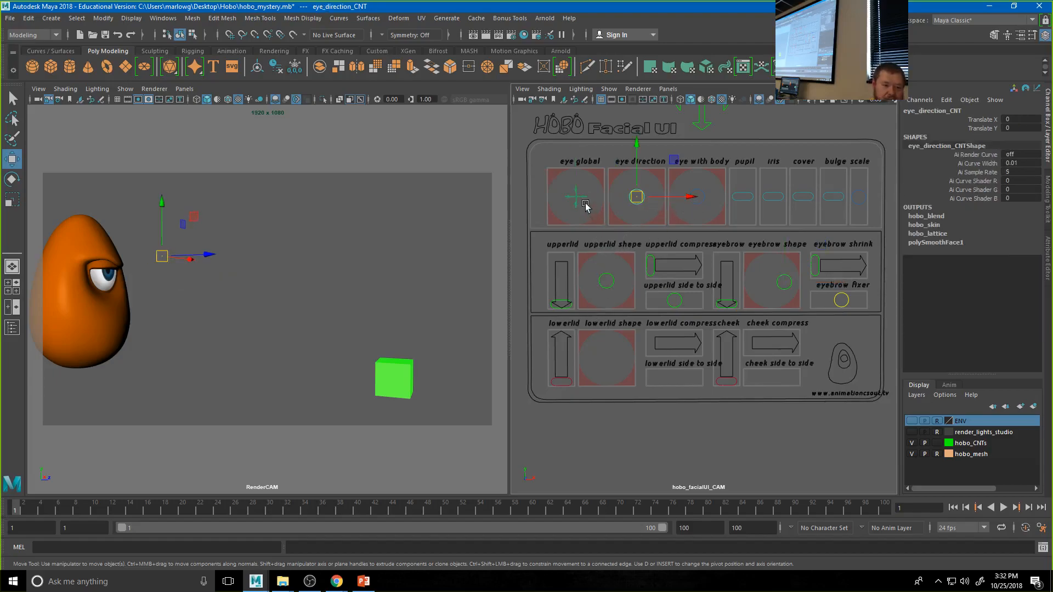
pyautogui.click(576, 197)
pyautogui.keyDown('shift'); pyautogui.click(698, 196); pyautogui.keyUp('shift')
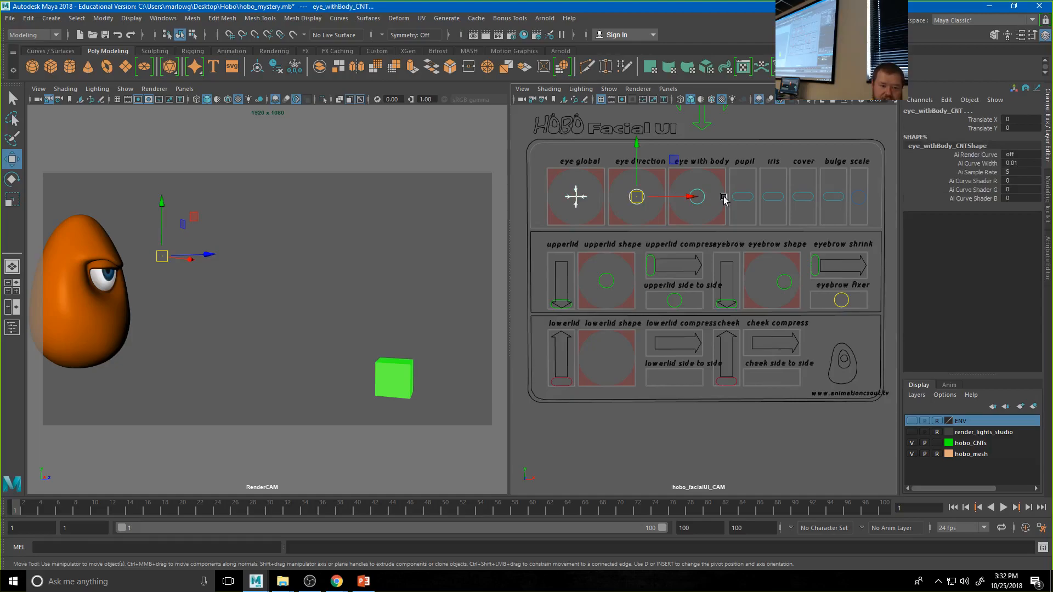
pyautogui.keyDown('shift'); pyautogui.click(743, 197); pyautogui.keyUp('shift')
pyautogui.keyDown('shift'); pyautogui.click(778, 197); pyautogui.keyUp('shift')
pyautogui.moveTo(526, 162); pyautogui.dragTo(877, 441)
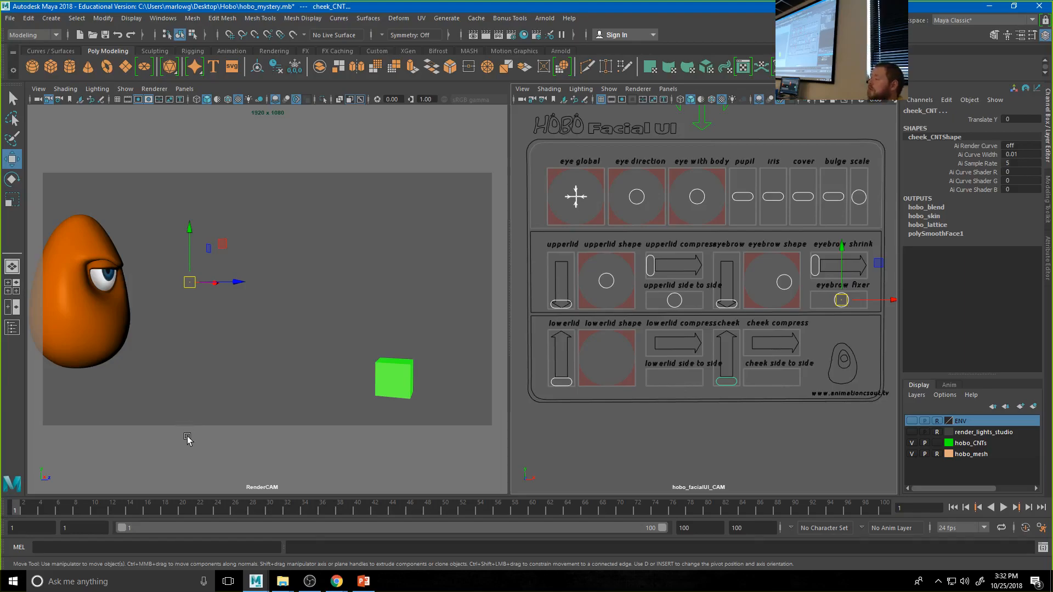
# - Open the Outliner and try selecting the hobo_all, hobo_body, hobo_facial and hobo_morph control selection sets one after another
pyautogui.click(12, 328)
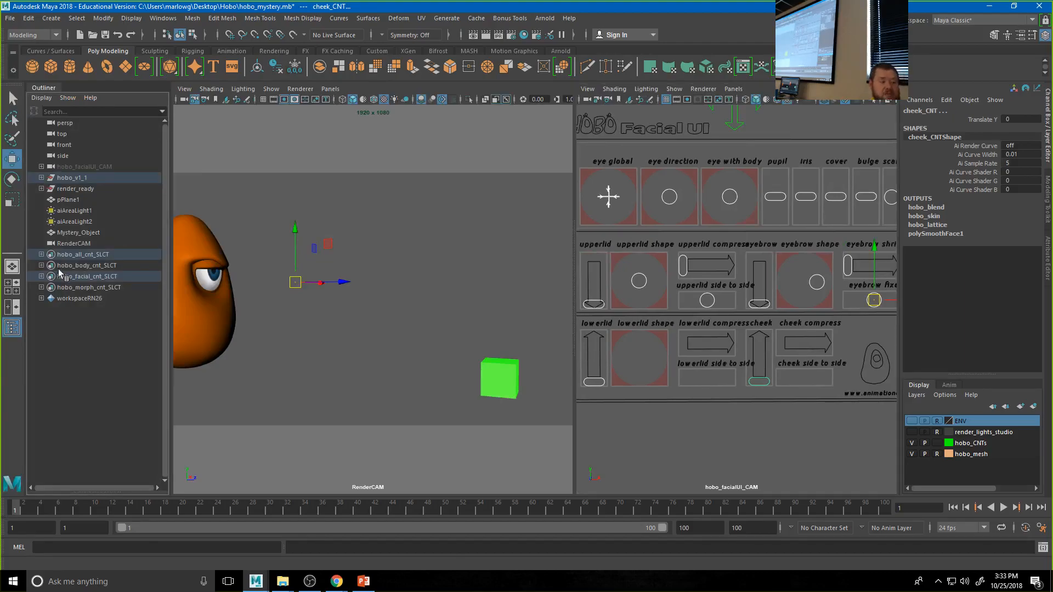
pyautogui.click(74, 255)
pyautogui.click(77, 266)
pyautogui.click(78, 277)
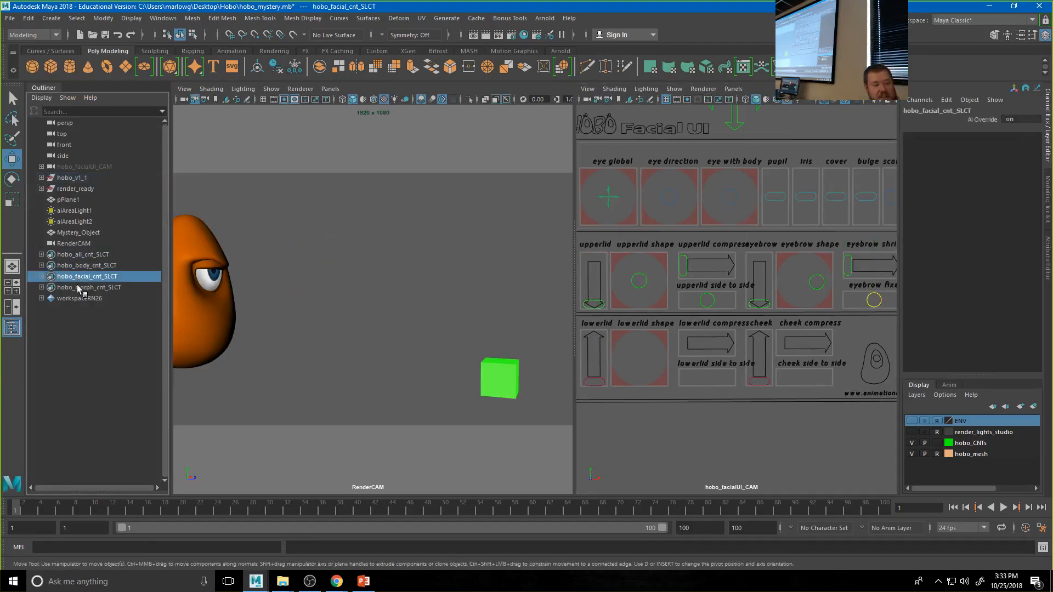
pyautogui.click(78, 287)
pyautogui.click(77, 277)
pyautogui.click(77, 266)
pyautogui.click(75, 254)
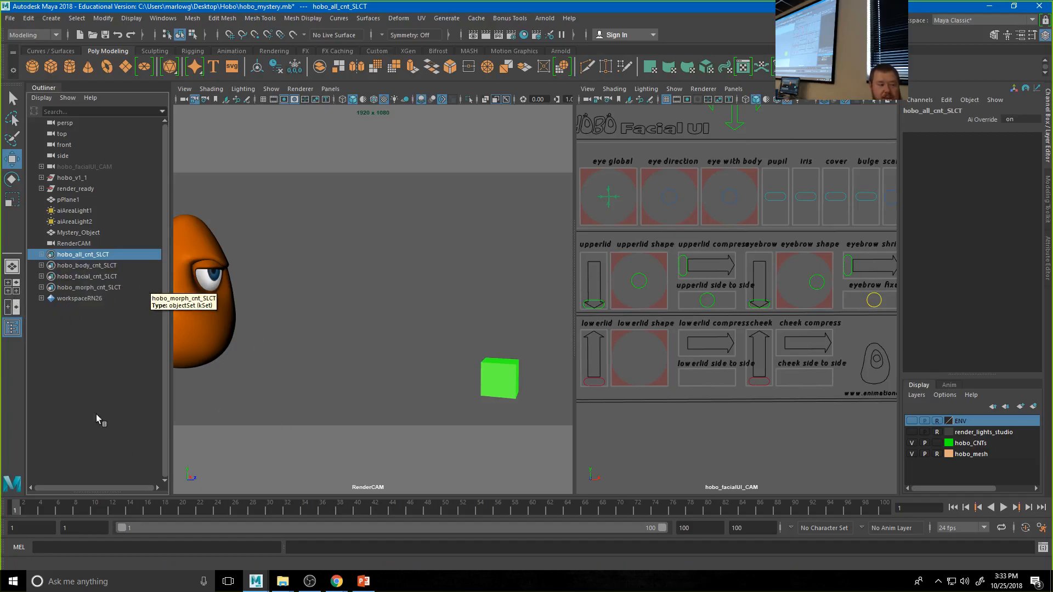
# - Expand the hobo_all_cnt_SLCT set and select all of its controls from hobo_global_CNT through eyebrow_fixer_CNT
pyautogui.click(42, 254)
pyautogui.click(79, 266)
pyautogui.scroll(-6, 82, 297)
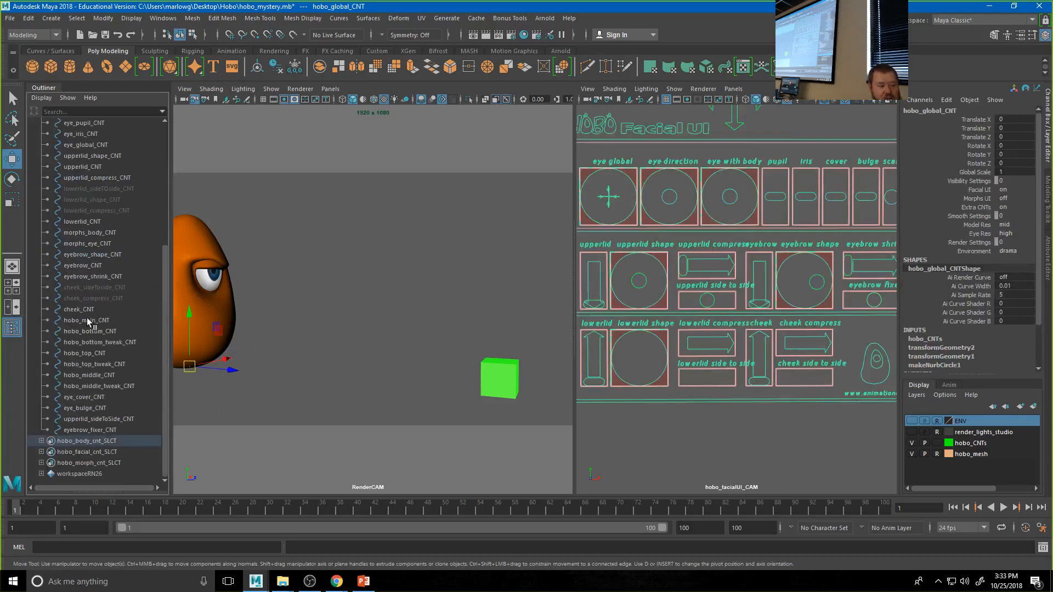
pyautogui.keyDown('shift'); pyautogui.click(101, 431); pyautogui.keyUp('shift')
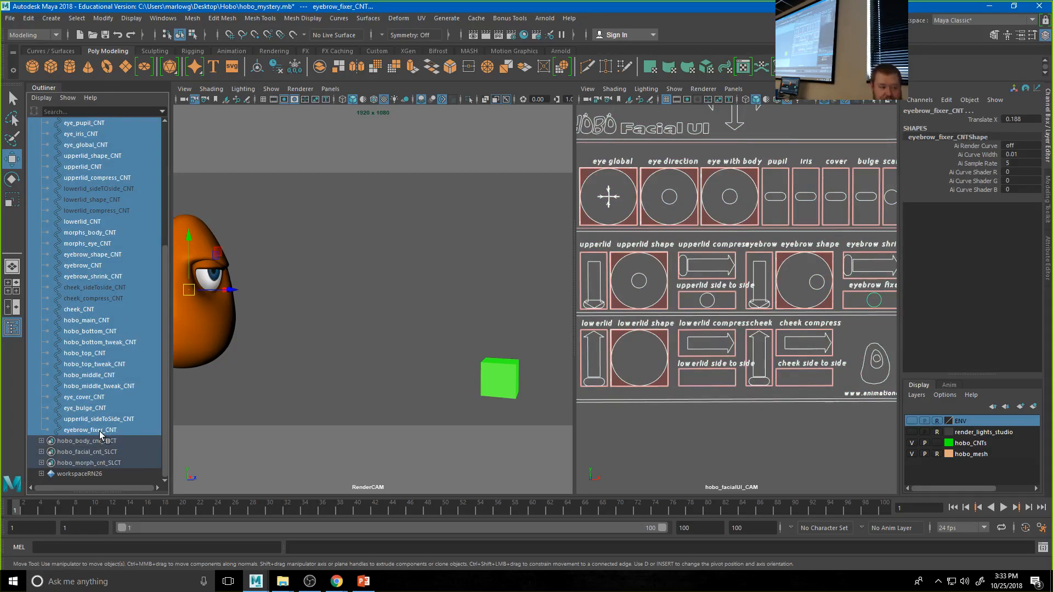
pyautogui.scroll(6, 101, 433)
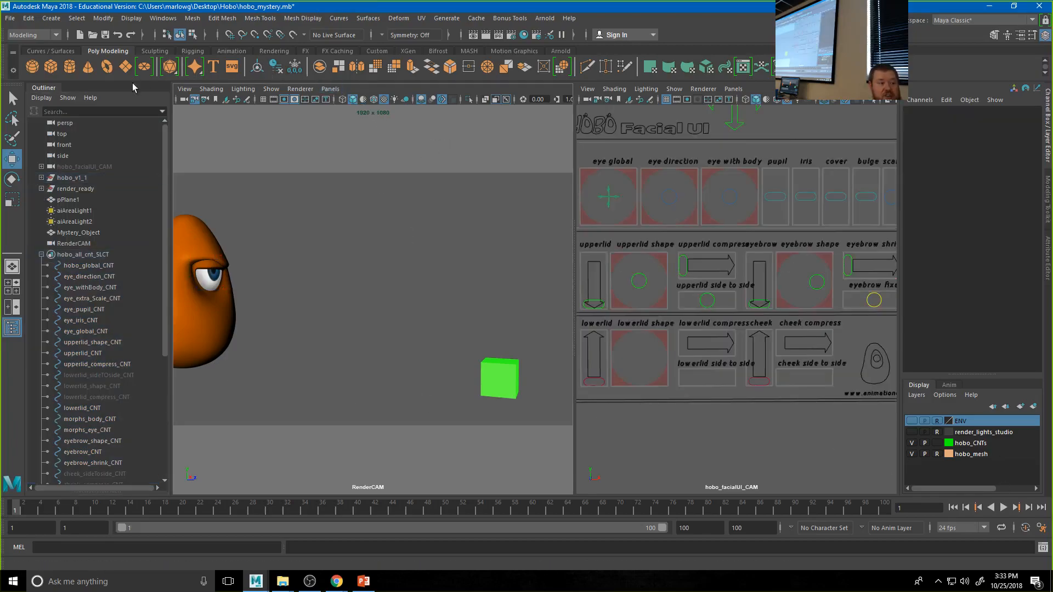
# - Show the Custom shelf
pyautogui.click(378, 52)
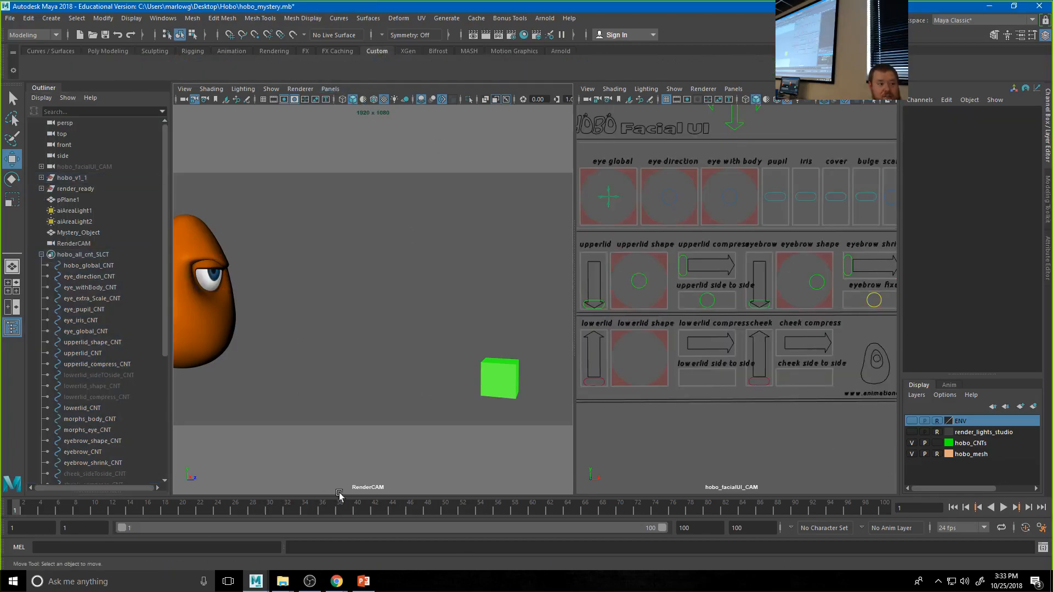
# - Open the Script Editor, clear all of its history and input, and move its window clear of the Outliner
pyautogui.click(1043, 548)
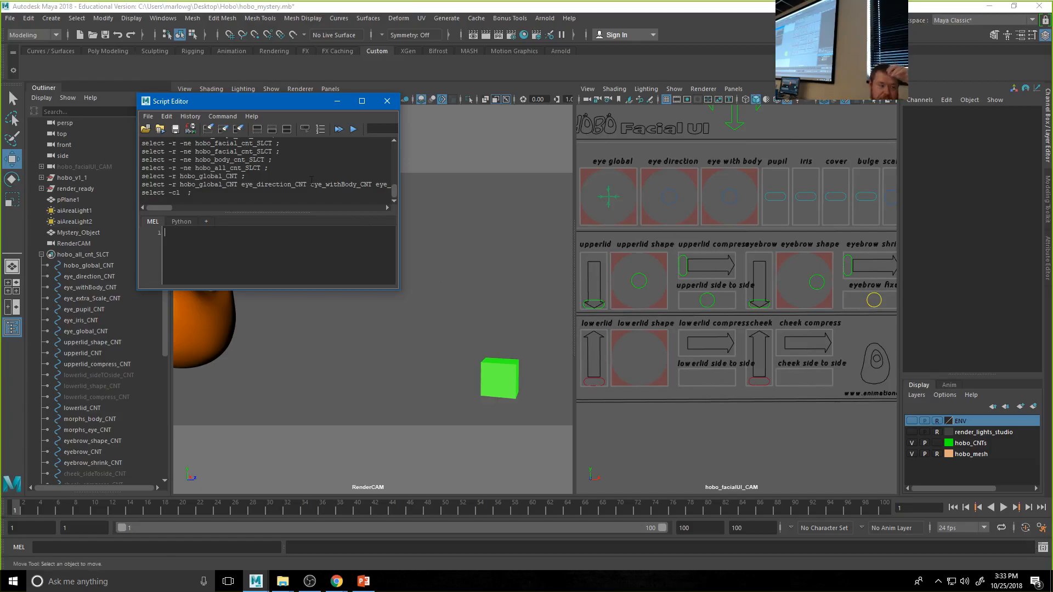
pyautogui.click(167, 117)
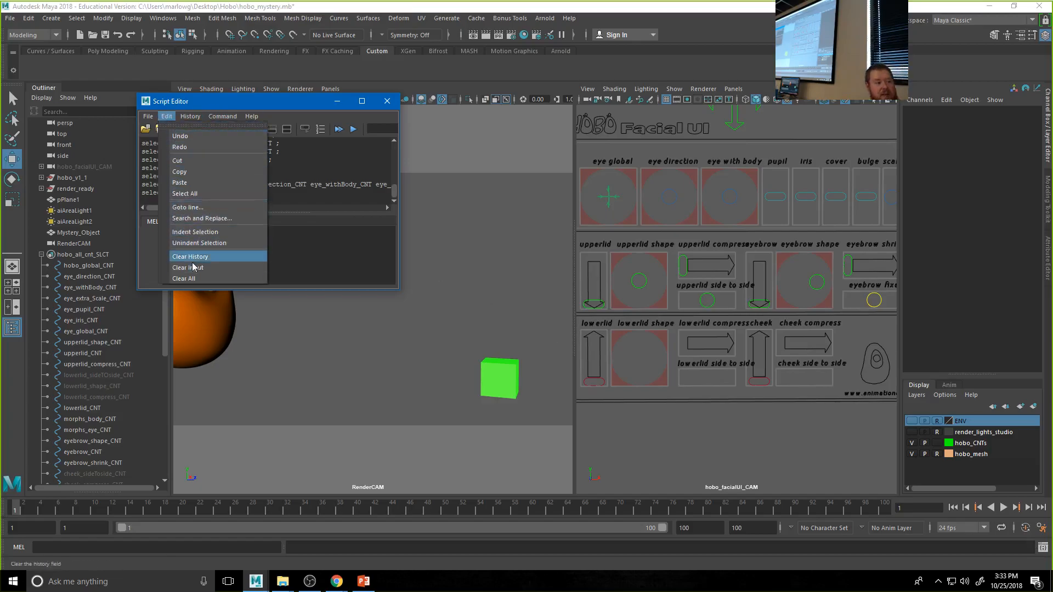
pyautogui.click(184, 279)
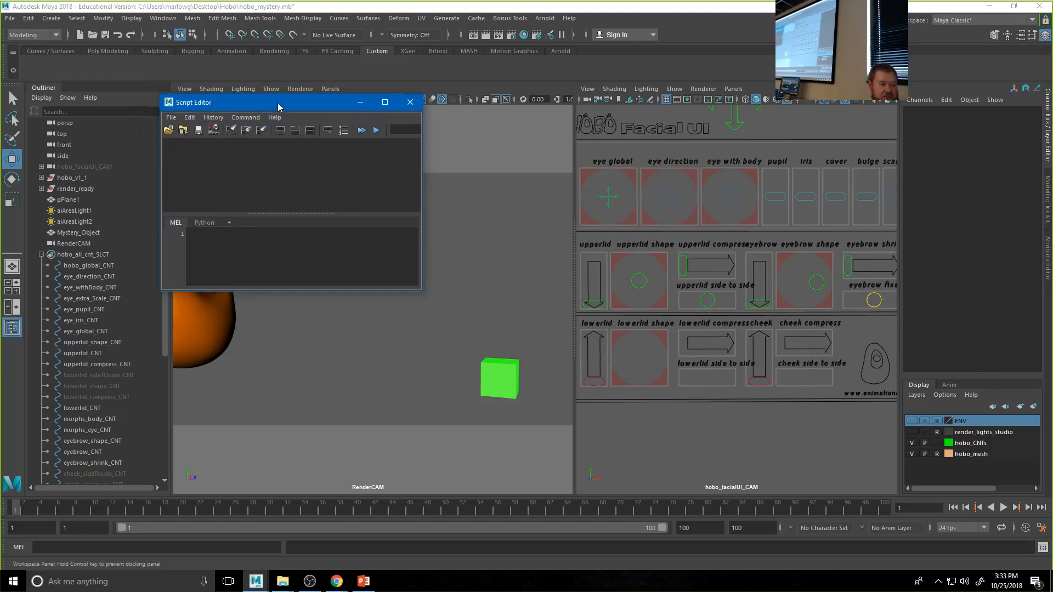
pyautogui.moveTo(246, 101); pyautogui.dragTo(518, 84)
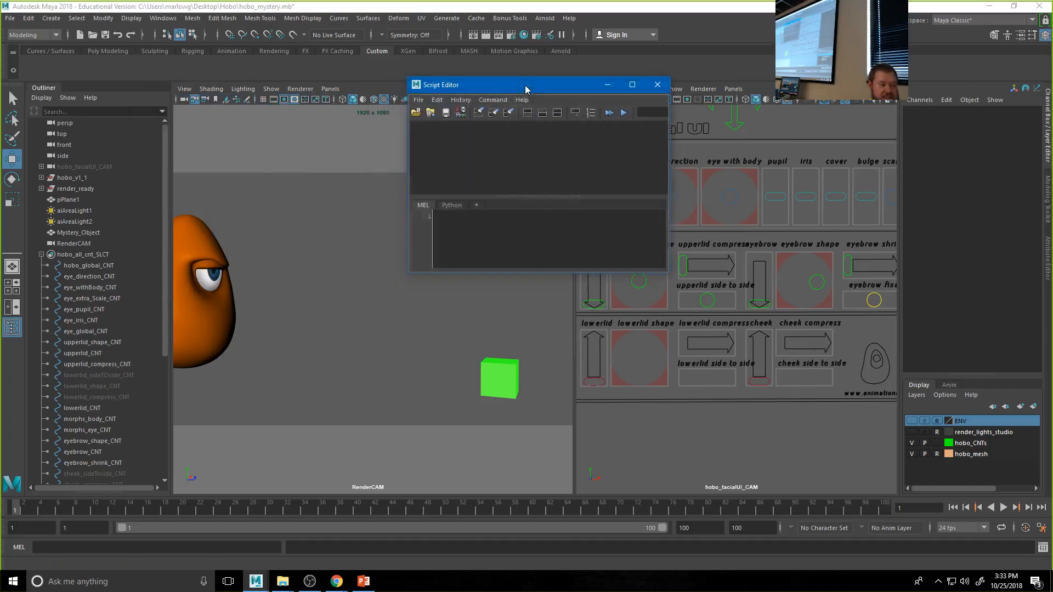
# - Select every control in the hobo_all_cnt_SLCT set, from hobo_global_CNT through eyebrow_fixer_CNT
pyautogui.click(89, 267)
pyautogui.scroll(-6, 98, 354)
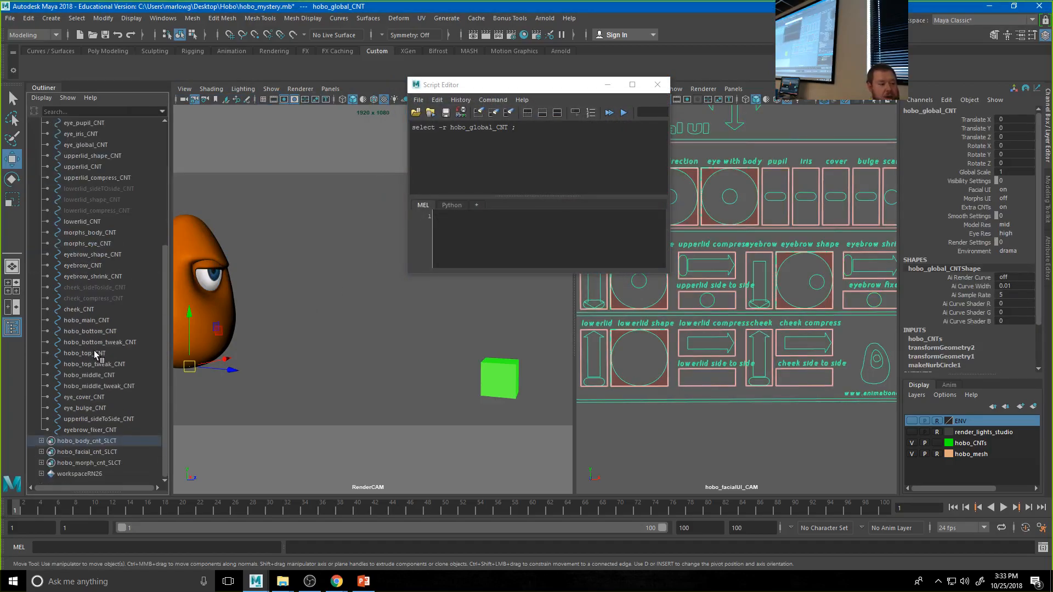
pyautogui.keyDown('shift'); pyautogui.click(90, 430); pyautogui.keyUp('shift')
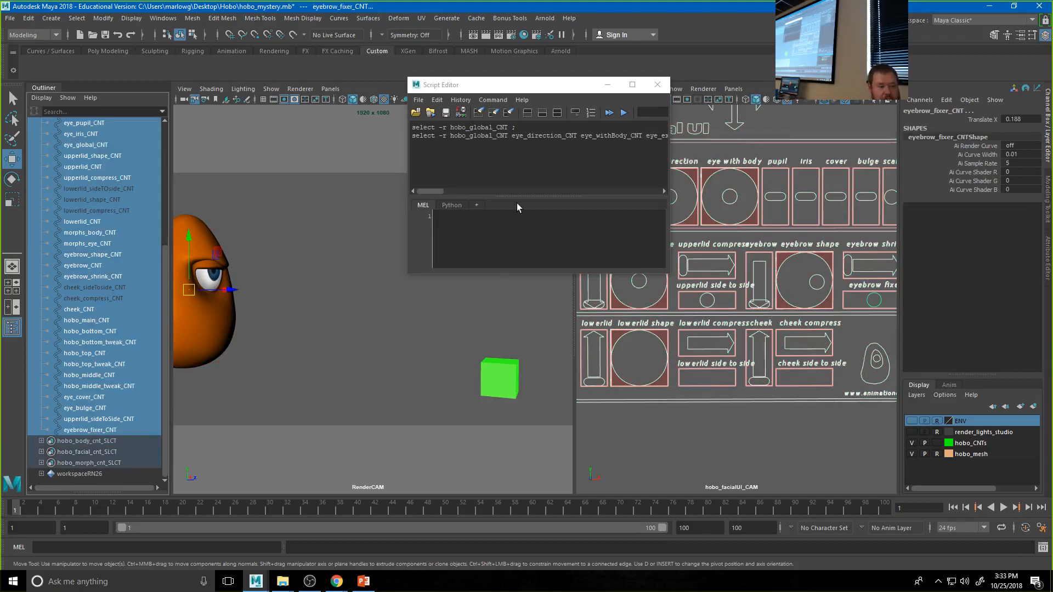
# - Save the recorded selection commands to the Custom shelf as a MEL button and test the button on an empty selection
pyautogui.moveTo(476, 158); pyautogui.dragTo(376, 124)
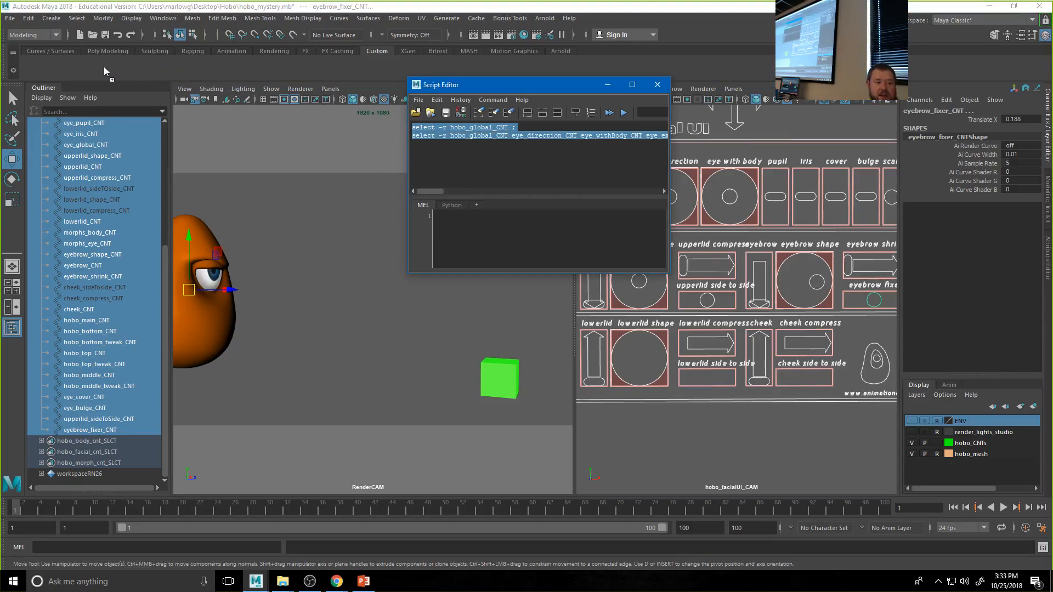
pyautogui.moveTo(103, 67); pyautogui.dragTo(103, 67, button='middle')
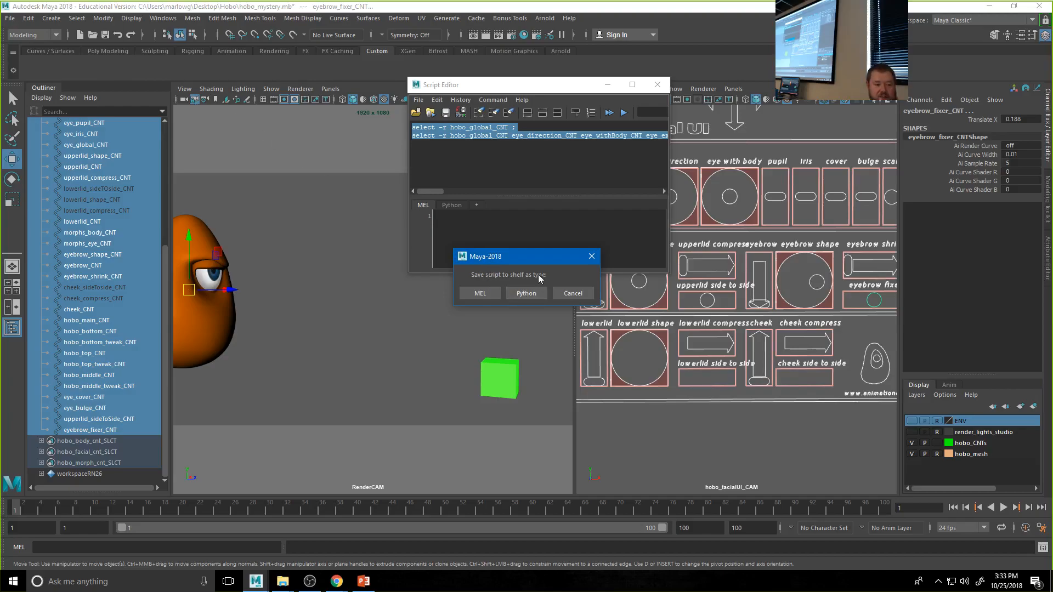
pyautogui.click(481, 297)
pyautogui.click(308, 171)
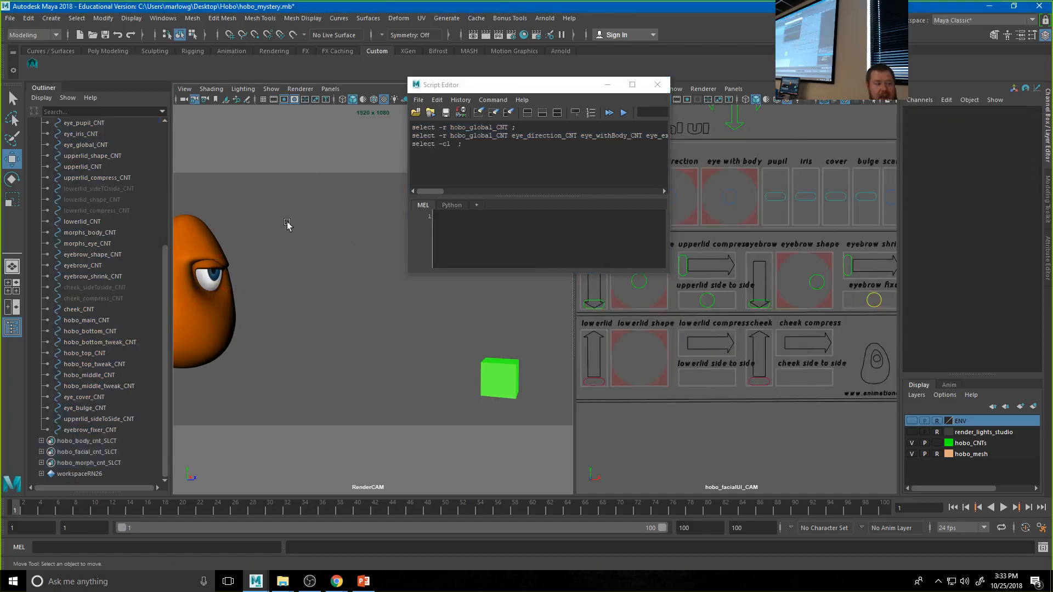
pyautogui.click(658, 85)
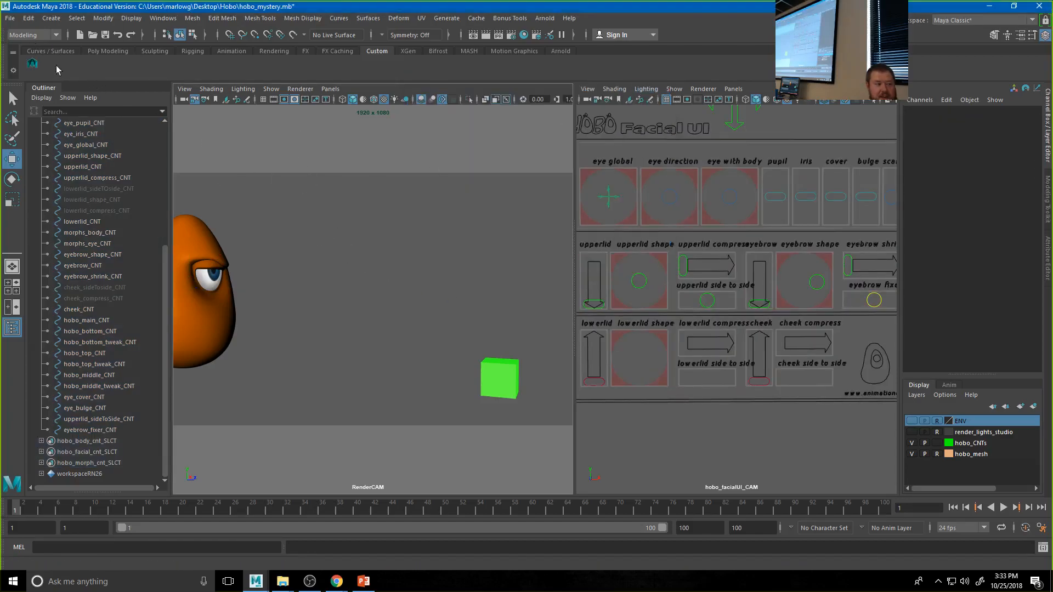
pyautogui.click(32, 63)
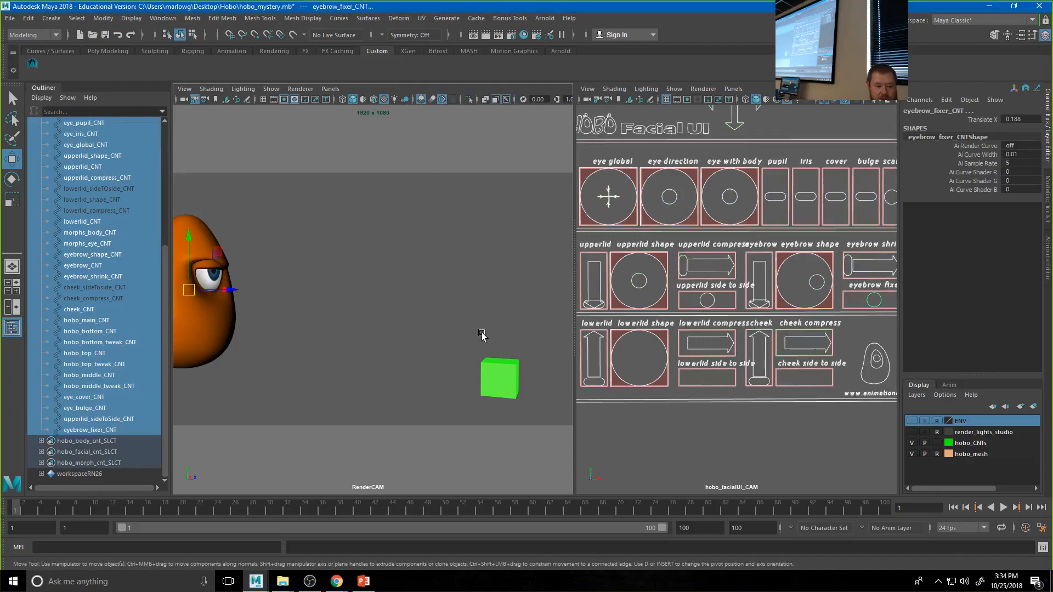
pyautogui.click(390, 259)
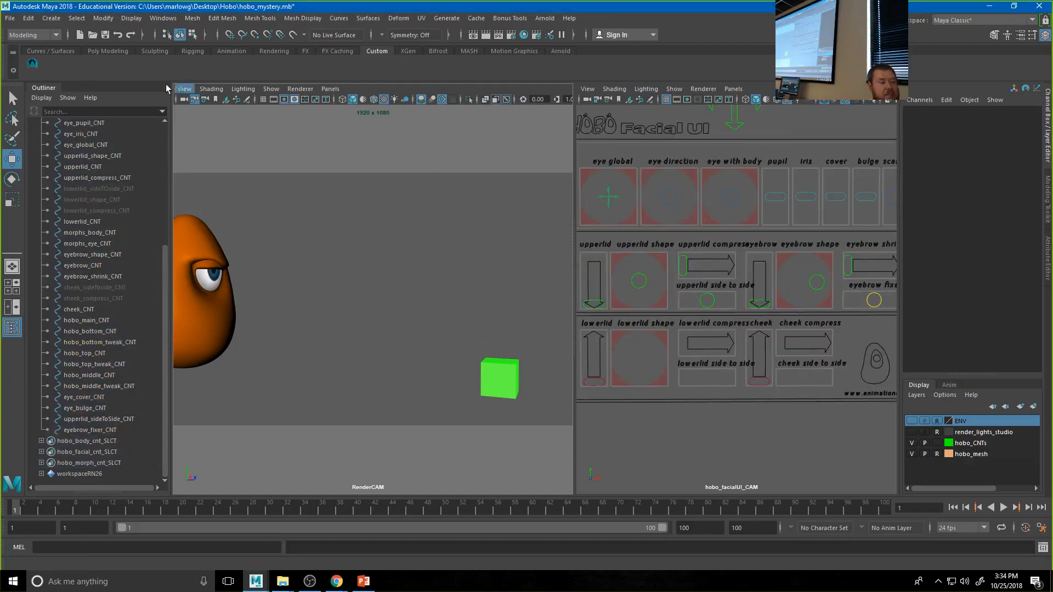
# - Give the new shelf button the icon label "AllHobo", save all shelves, and test it by selecting all the controls
pyautogui.rightClick(32, 64)
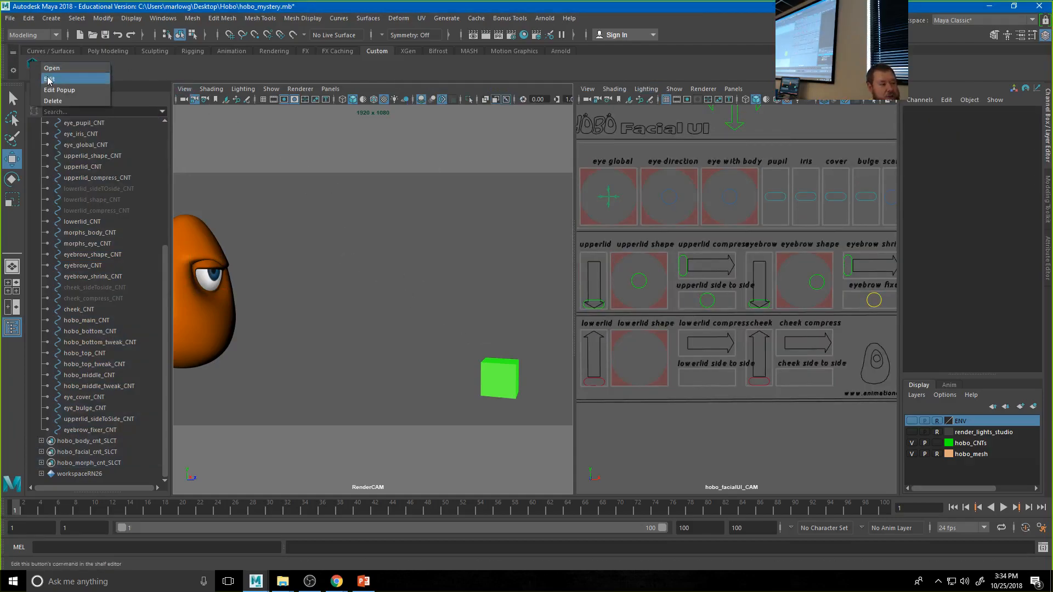
pyautogui.click(49, 79)
pyautogui.moveTo(465, 202); pyautogui.dragTo(437, 108)
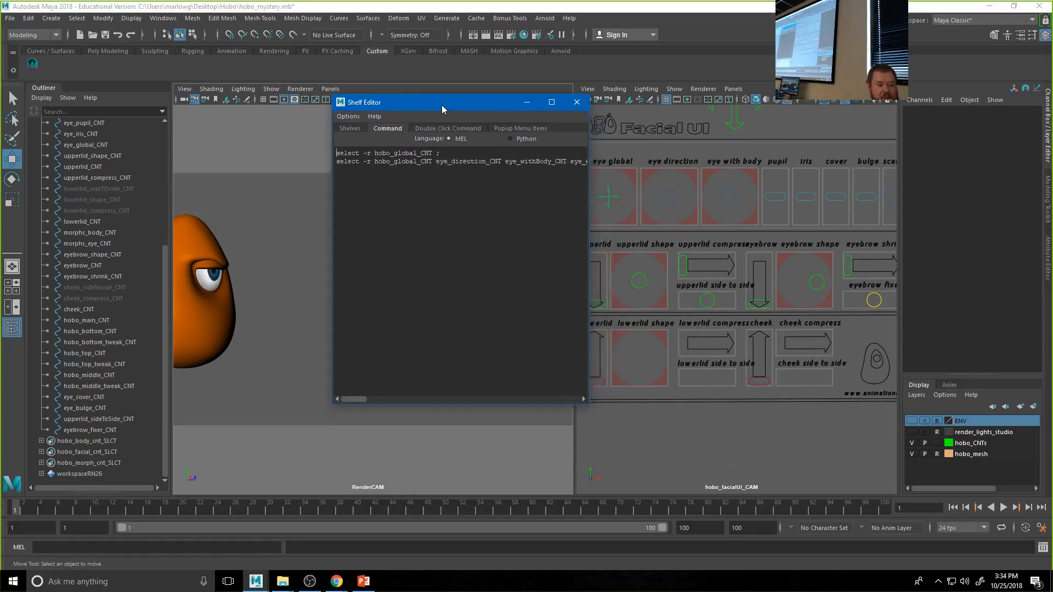
pyautogui.click(346, 131)
pyautogui.click(482, 322)
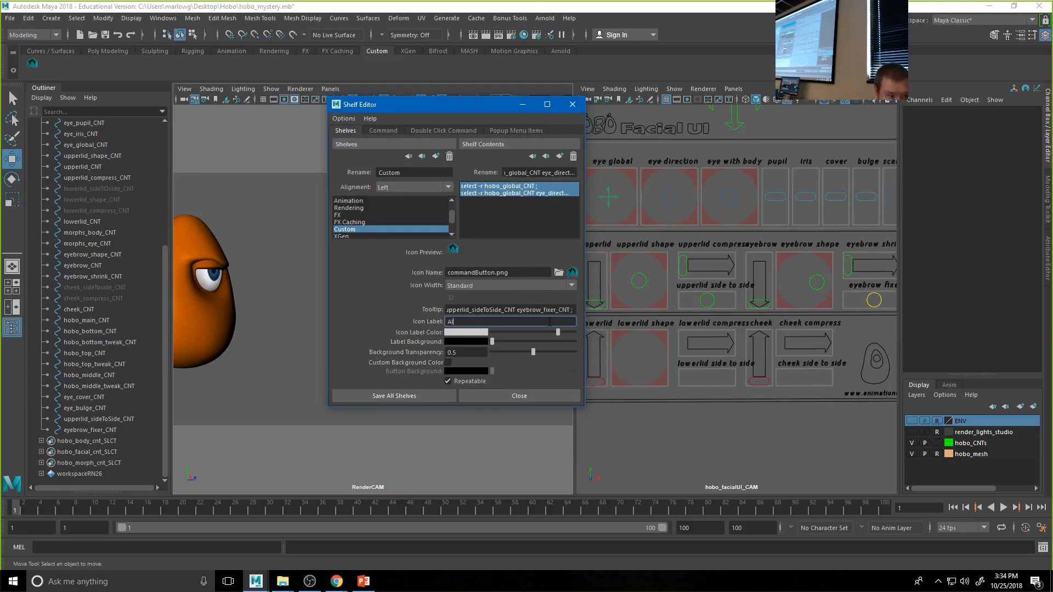
pyautogui.write('AllHopbo')
pyautogui.press('BackSpace')
pyautogui.press('BackSpace')
pyautogui.write('bo')
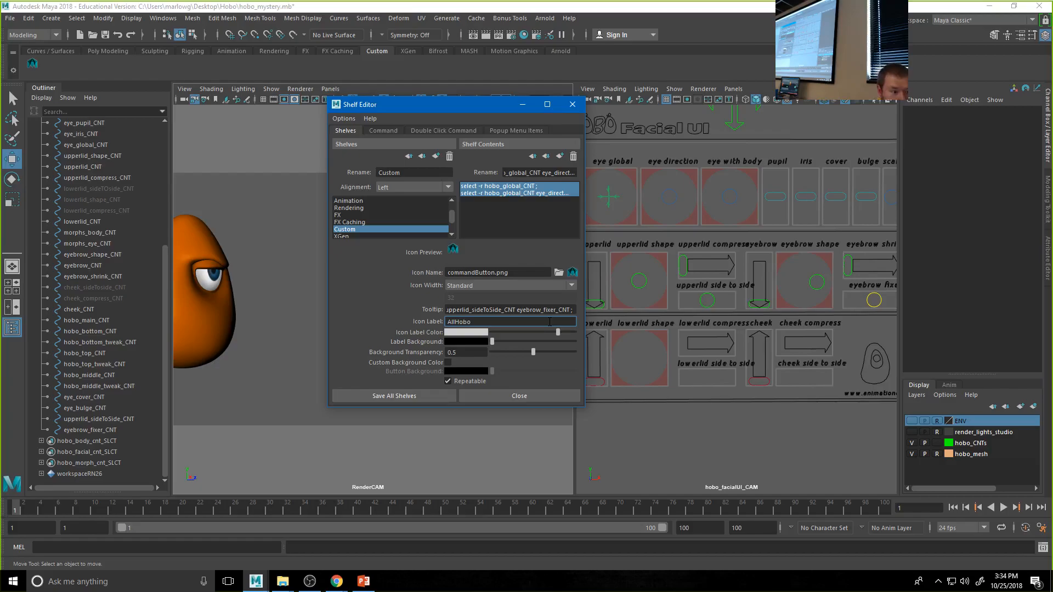
pyautogui.click(404, 397)
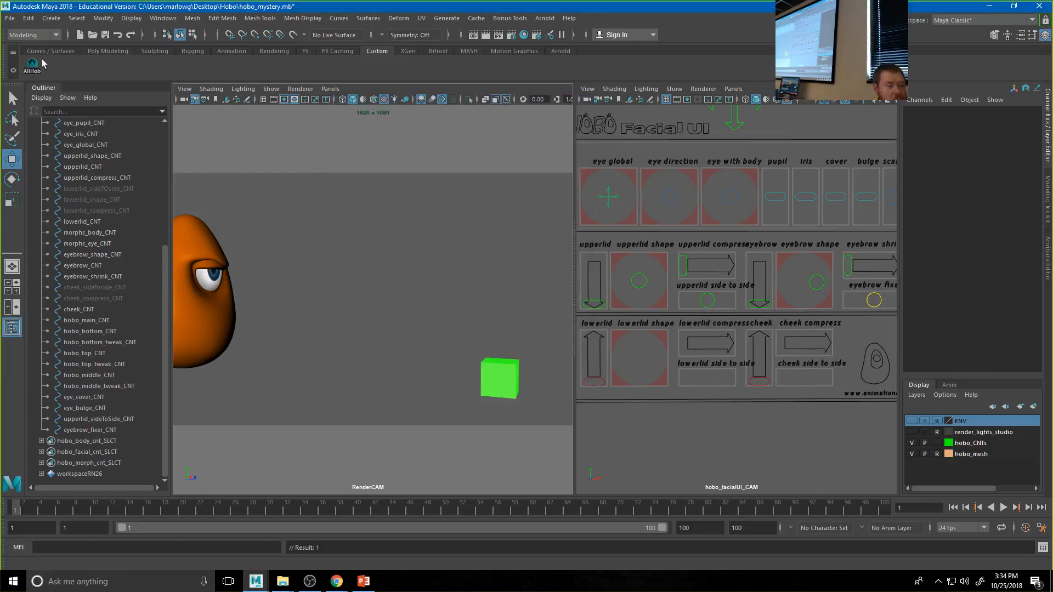
pyautogui.click(314, 158)
pyautogui.click(32, 64)
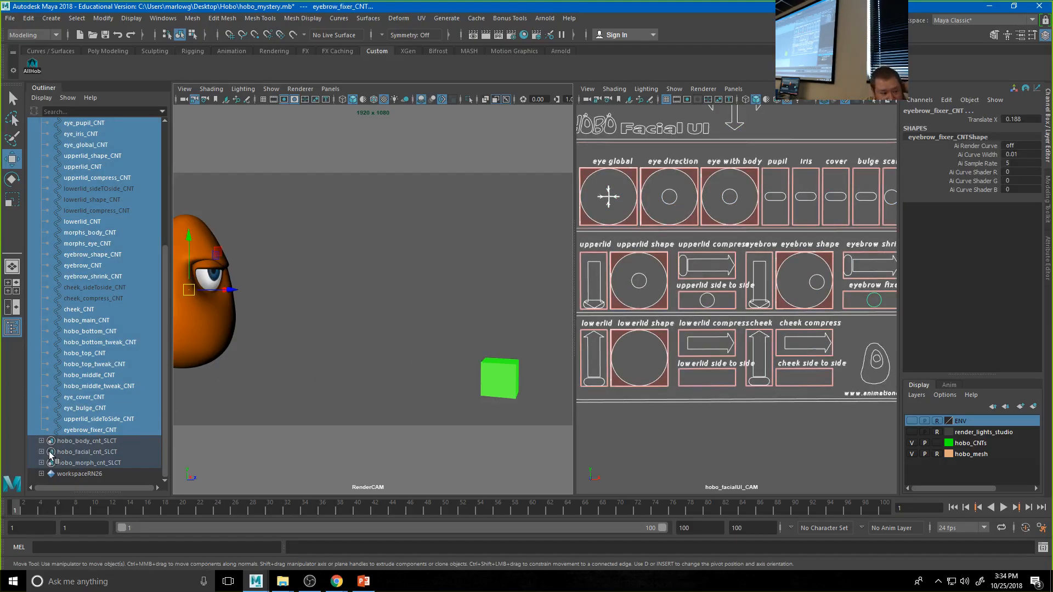
# - Select the facial controls from eye_direction_CNT through eyebrow_fixer_CNT in the hobo_facial_cnt_SLCT set
pyautogui.click(42, 453)
pyautogui.scroll(-8, 55, 453)
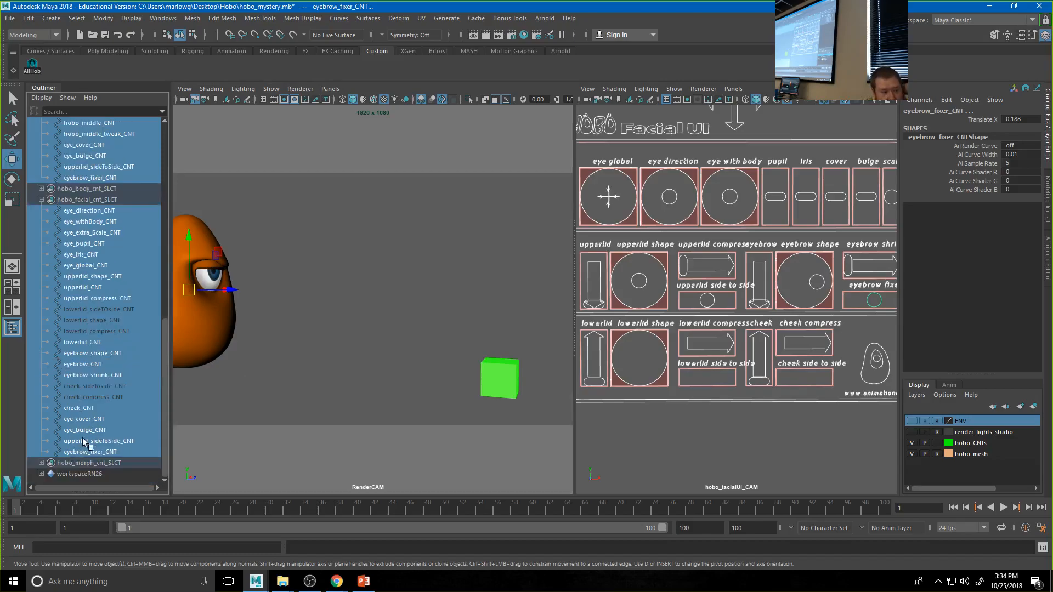
pyautogui.click(96, 211)
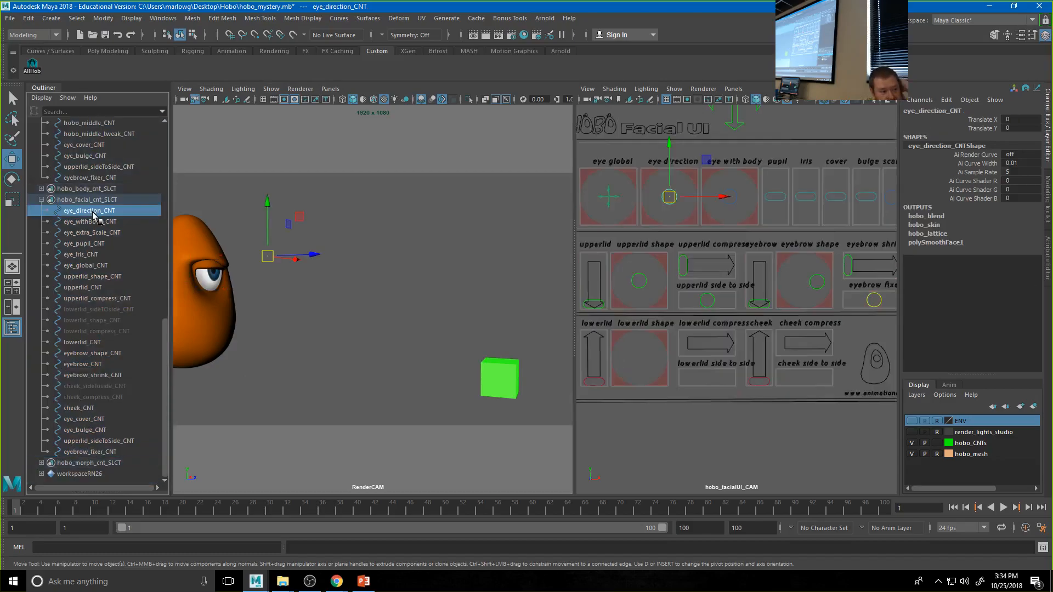
pyautogui.keyDown('shift'); pyautogui.click(113, 453); pyautogui.keyUp('shift')
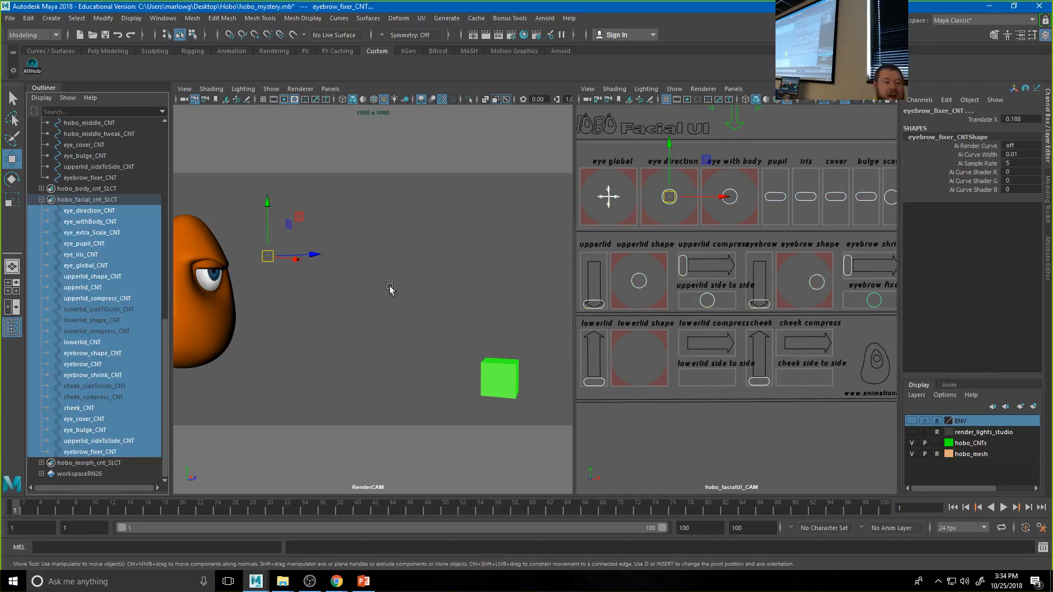
# - Hide the Outliner, clear the selection, and make the ENV display layer visible
pyautogui.moveTo(575, 271); pyautogui.dragTo(604, 276)
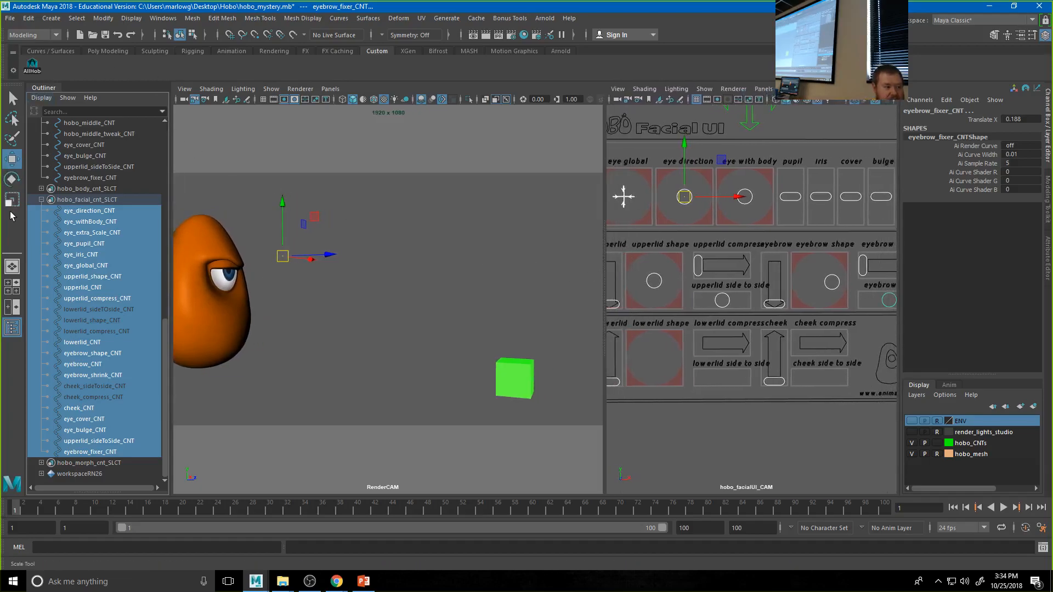
pyautogui.click(12, 327)
pyautogui.click(334, 154)
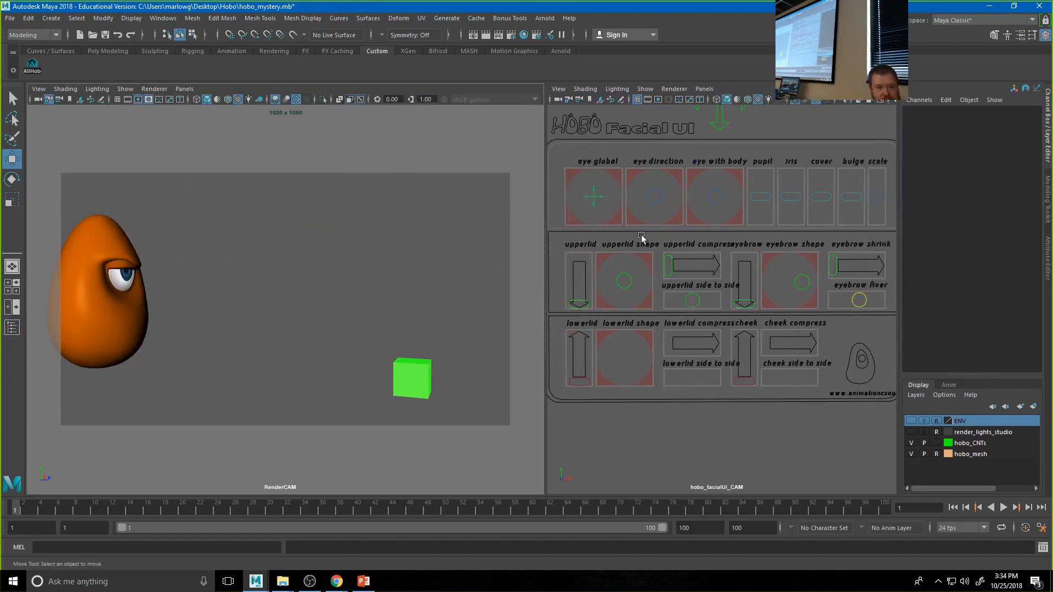
pyautogui.click(911, 420)
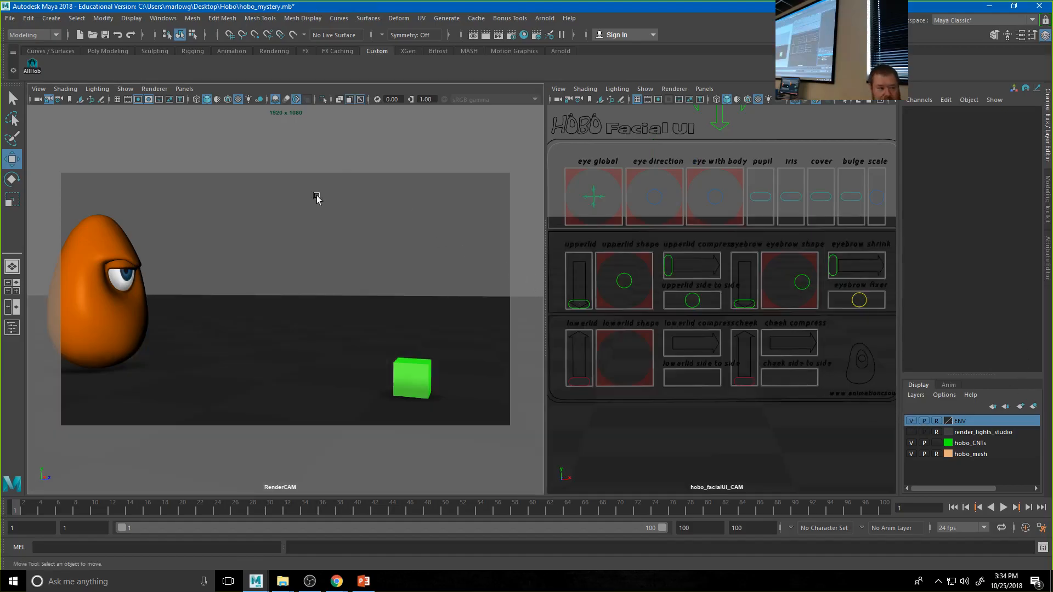
# - Switch the facial UI viewport to the persp camera and frame both the hobo character and the green cube
pyautogui.click(705, 89)
pyautogui.moveTo(716, 102)
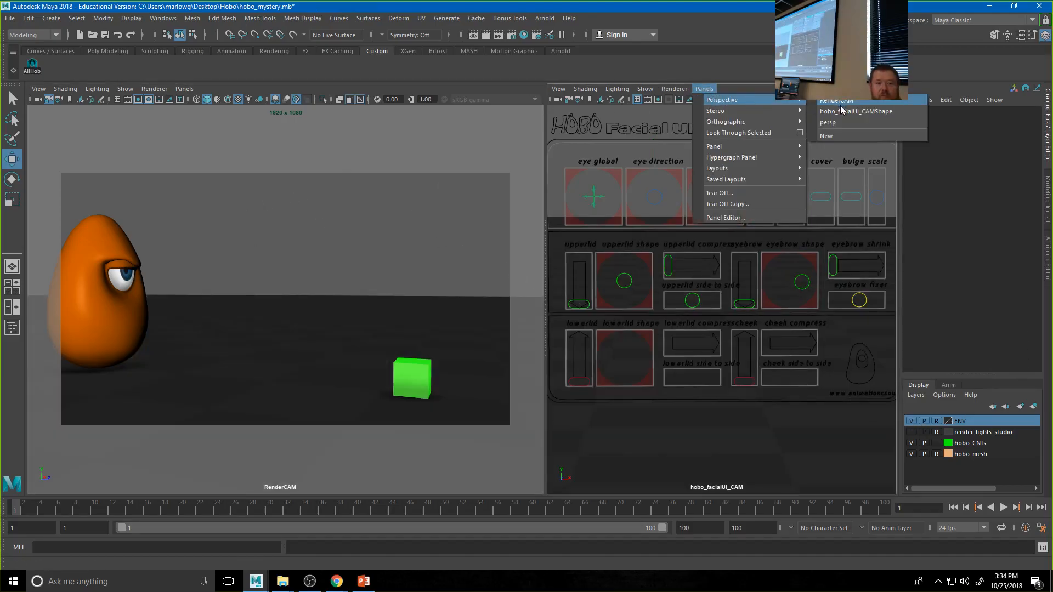
pyautogui.click(841, 123)
pyautogui.keyDown('alt'); pyautogui.moveTo(555, 430); pyautogui.dragTo(665, 417); pyautogui.keyUp('alt')
pyautogui.keyDown('alt'); pyautogui.moveTo(665, 416); pyautogui.dragTo(646, 375, button='right'); pyautogui.keyUp('alt')
pyautogui.keyDown('alt'); pyautogui.moveTo(649, 357); pyautogui.dragTo(676, 357); pyautogui.keyUp('alt')
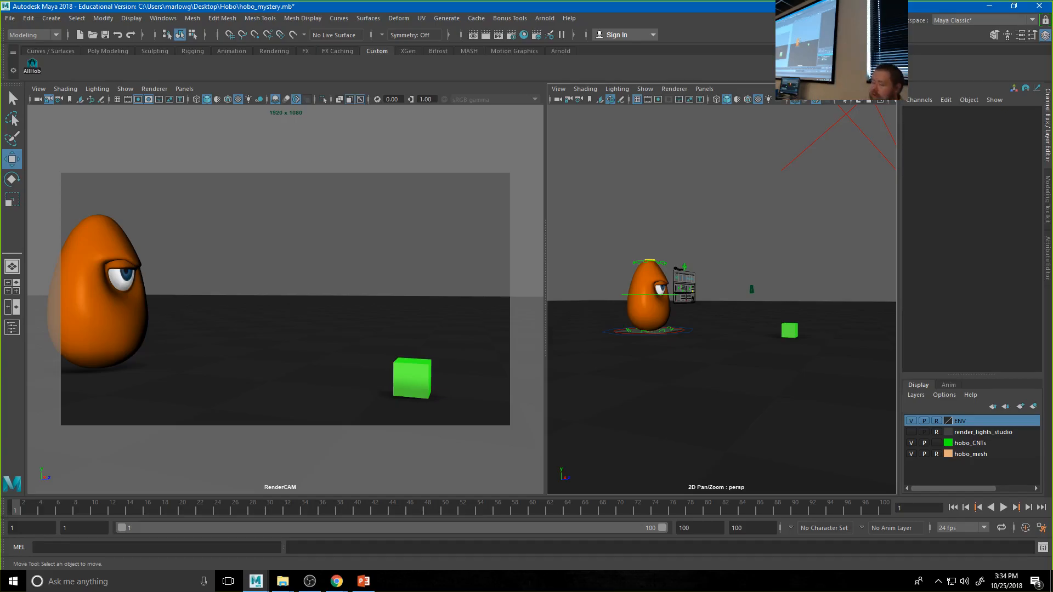
# - Switch to Chrome, search for "d2l", and log in to the ETSU D2L site with the saved credentials
pyautogui.click(337, 582)
pyautogui.click(423, 552)
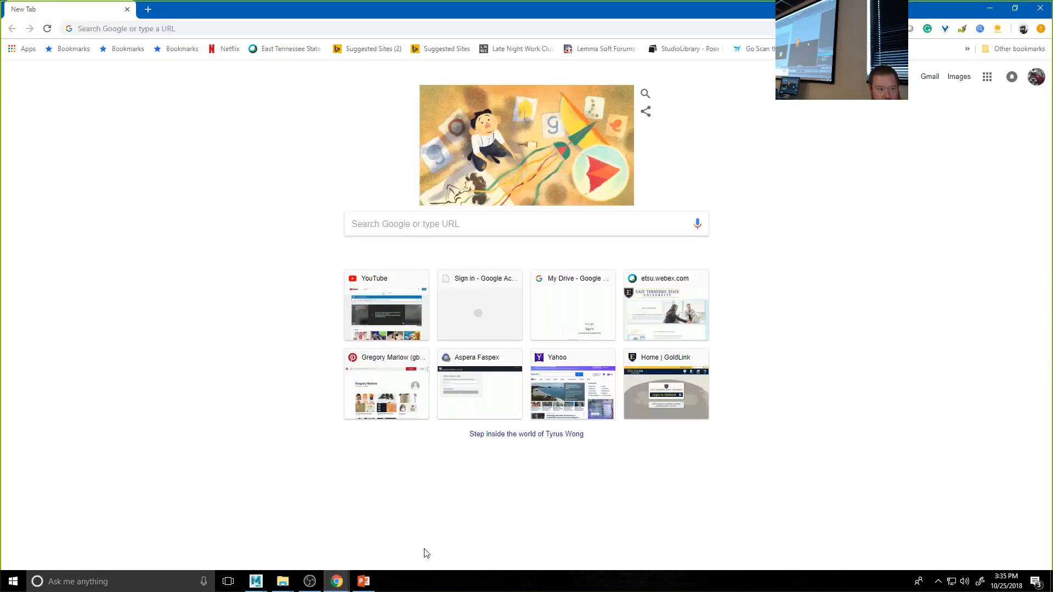
pyautogui.click(179, 25)
pyautogui.write('d')
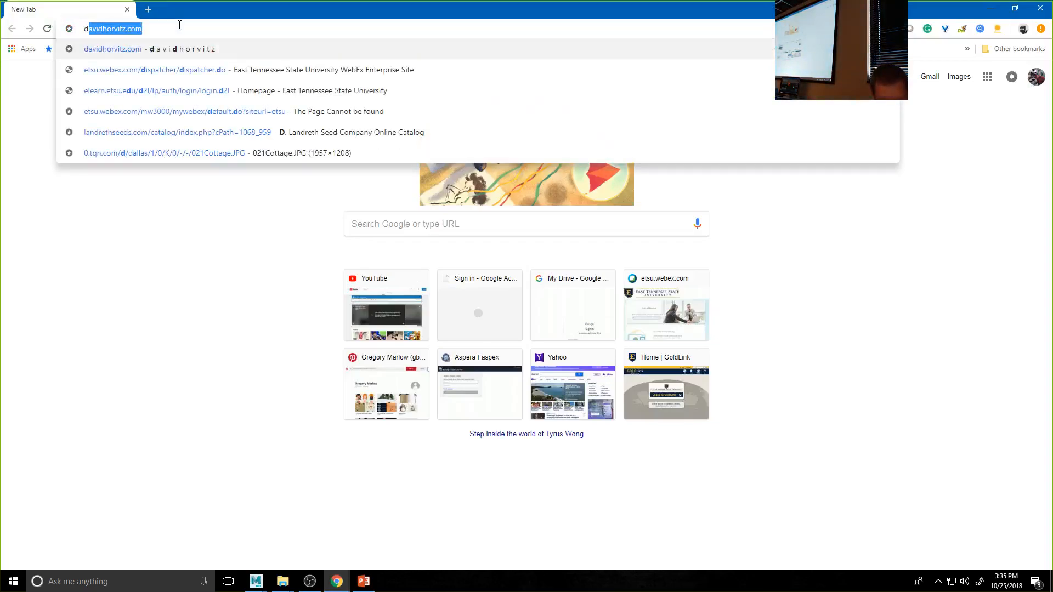
pyautogui.write('2l')
pyautogui.press('Return')
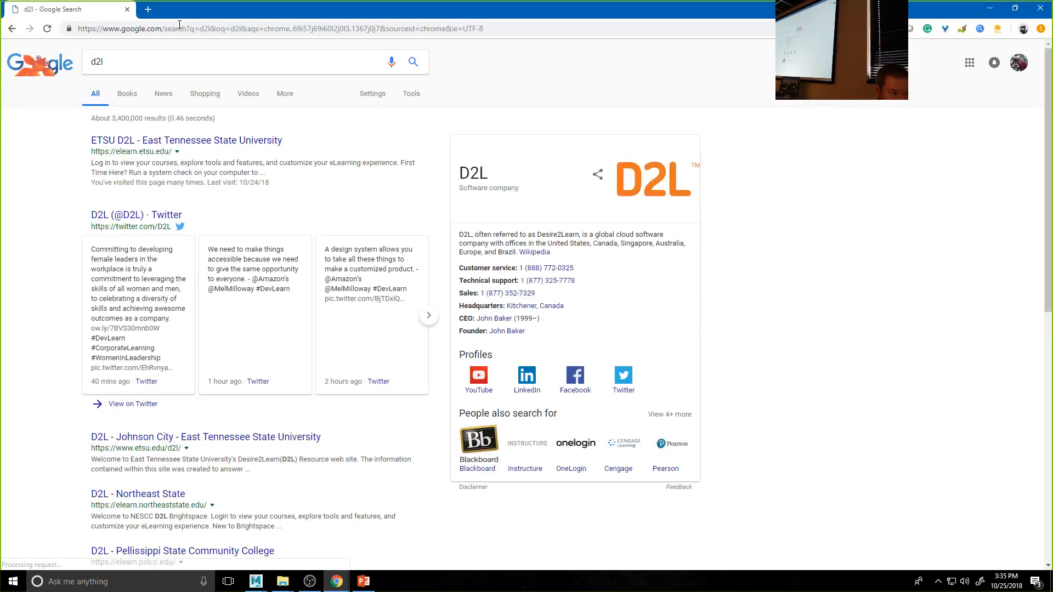
pyautogui.click(137, 140)
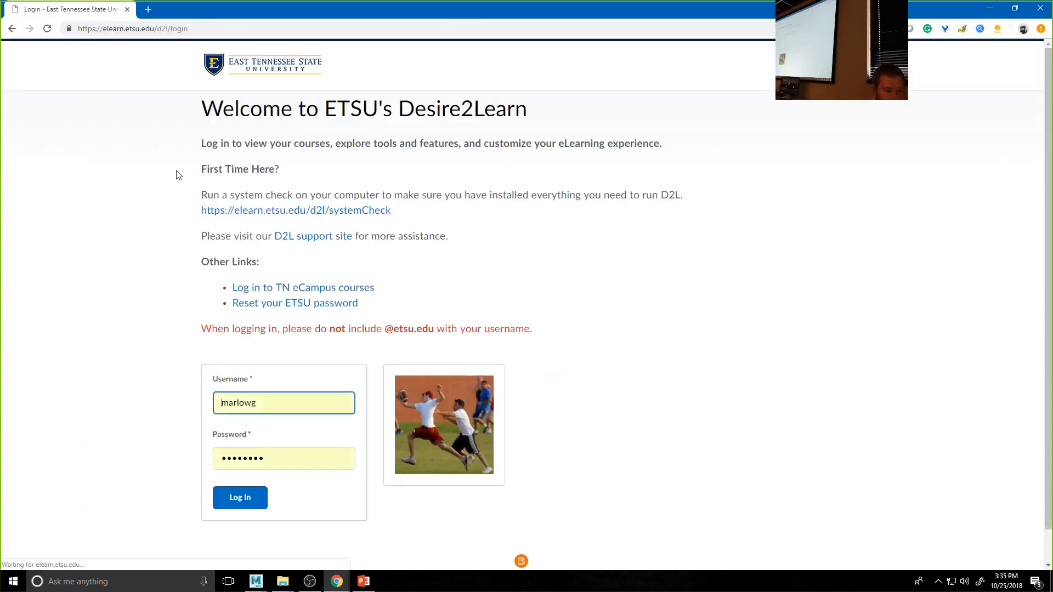
pyautogui.click(235, 500)
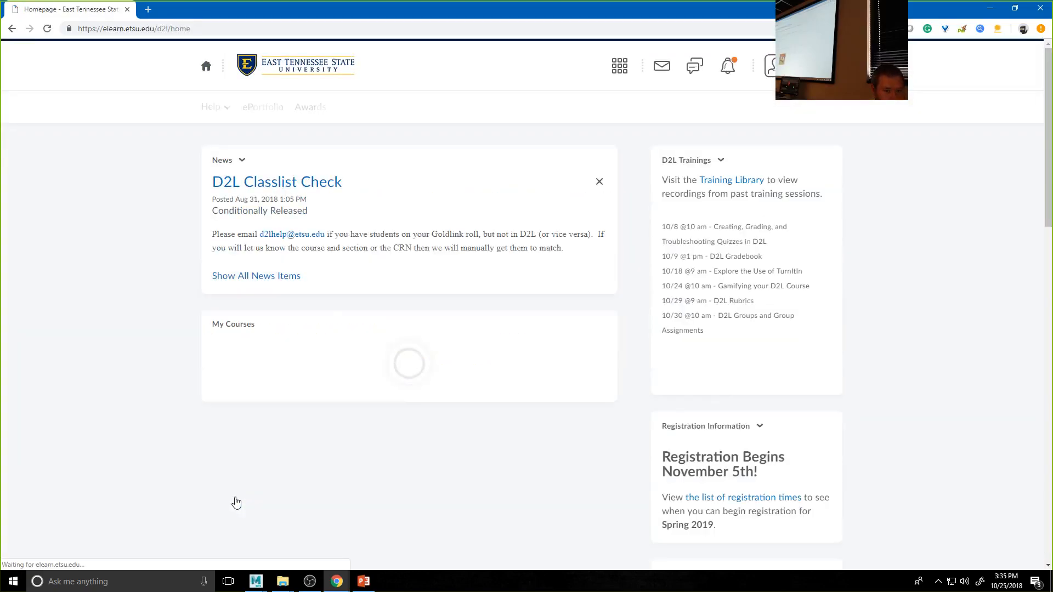
# - Open the Projects document from the Assignments content of the DIGM-2870-001 Animation Fundamentals course
pyautogui.click(619, 67)
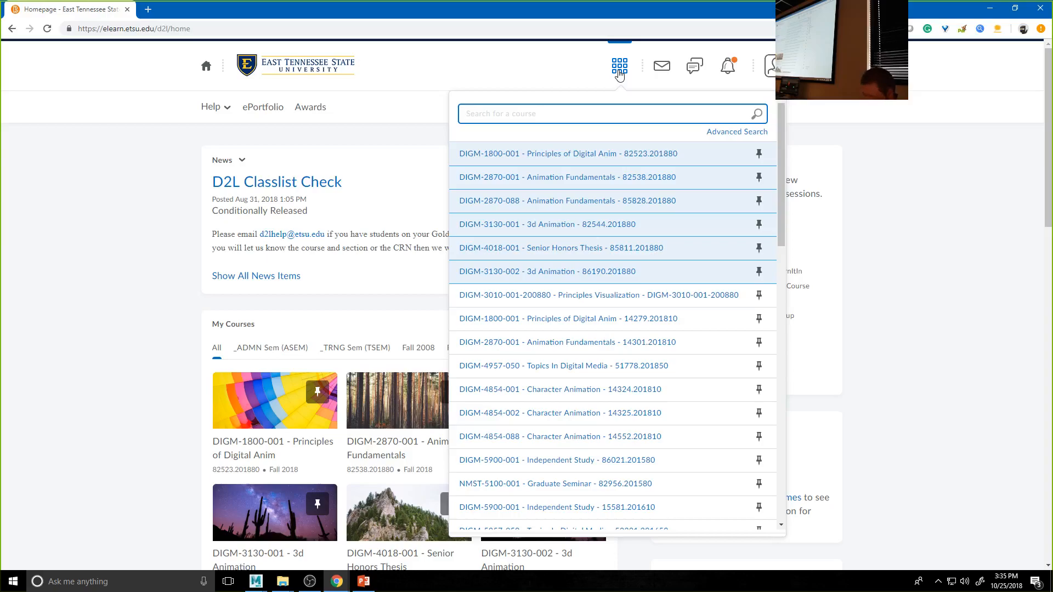
pyautogui.click(575, 183)
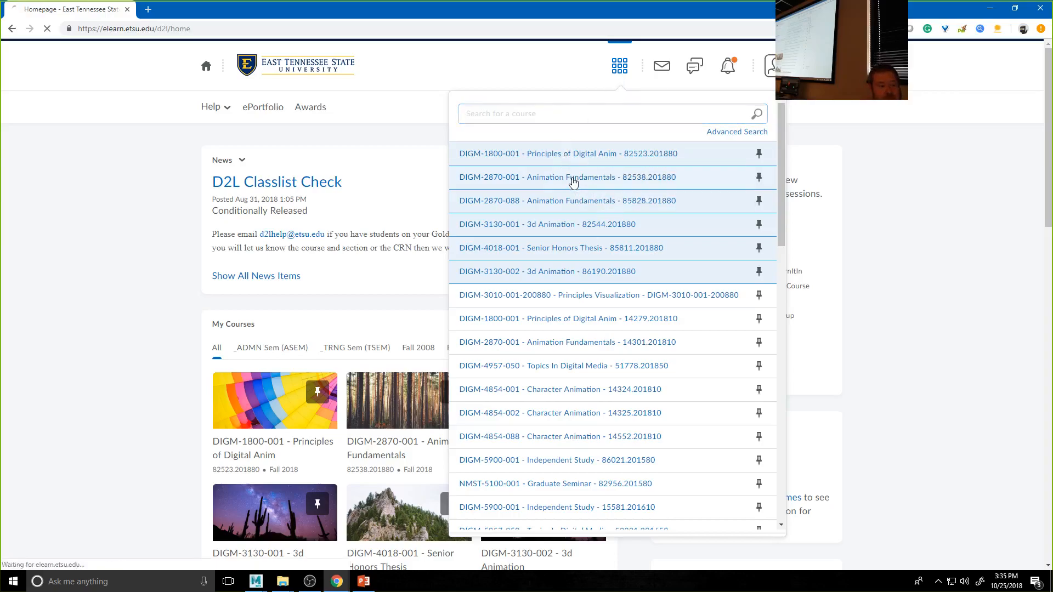
pyautogui.click(287, 108)
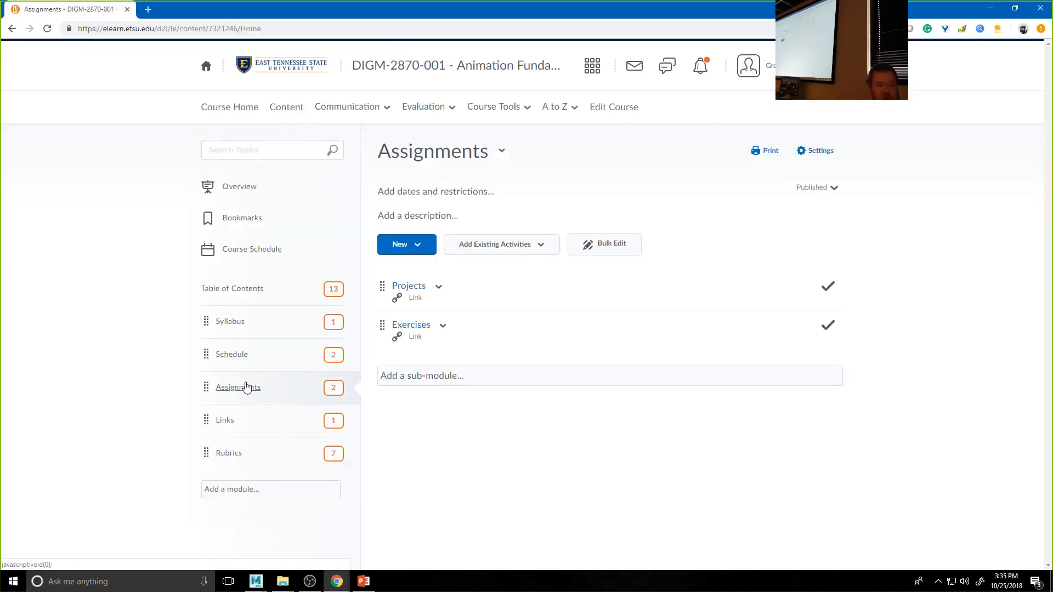
pyautogui.click(409, 288)
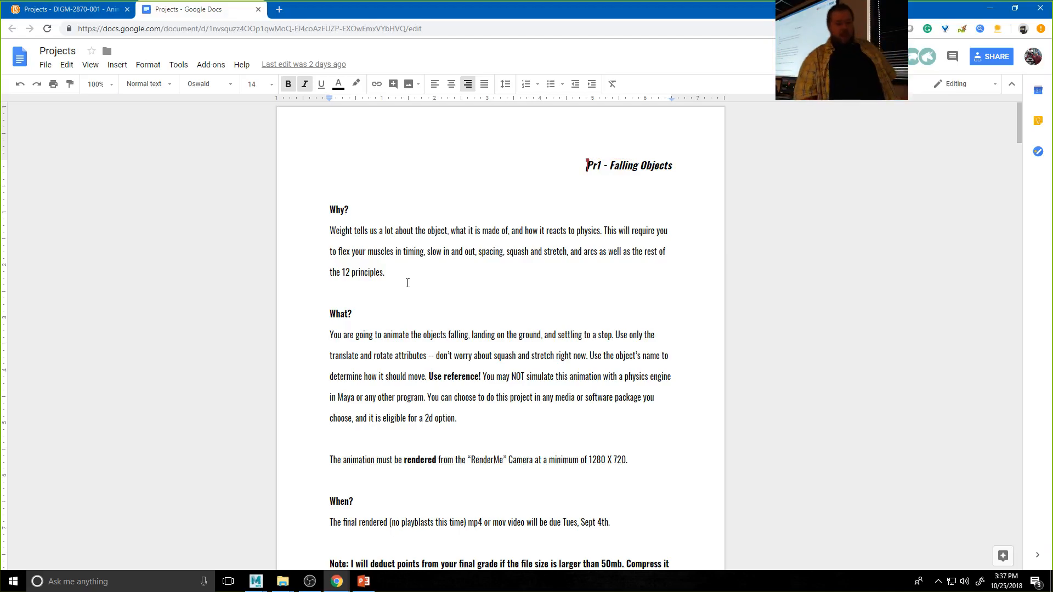
# - Examine the Why, What and When sections of the Hobo project in the Projects document
pyautogui.scroll(-20, 459, 302)
pyautogui.scroll(-18, 476, 360)
pyautogui.scroll(-1, 479, 373)
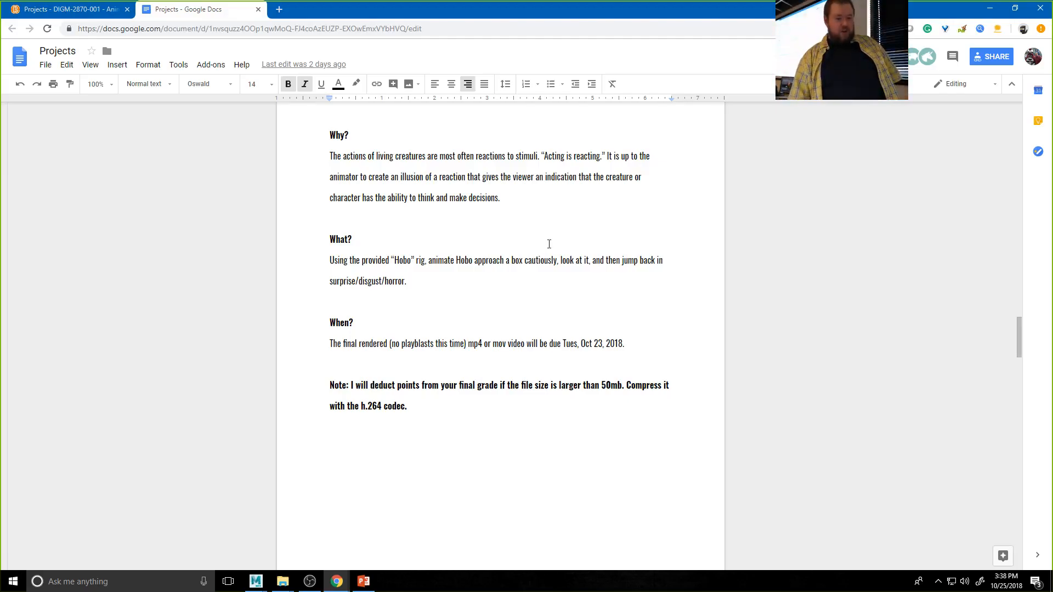
# - Open the UpdatedAnimFund-Fall2018 image from the course's Schedule content in D2L and examine the project due dates
pyautogui.click(60, 9)
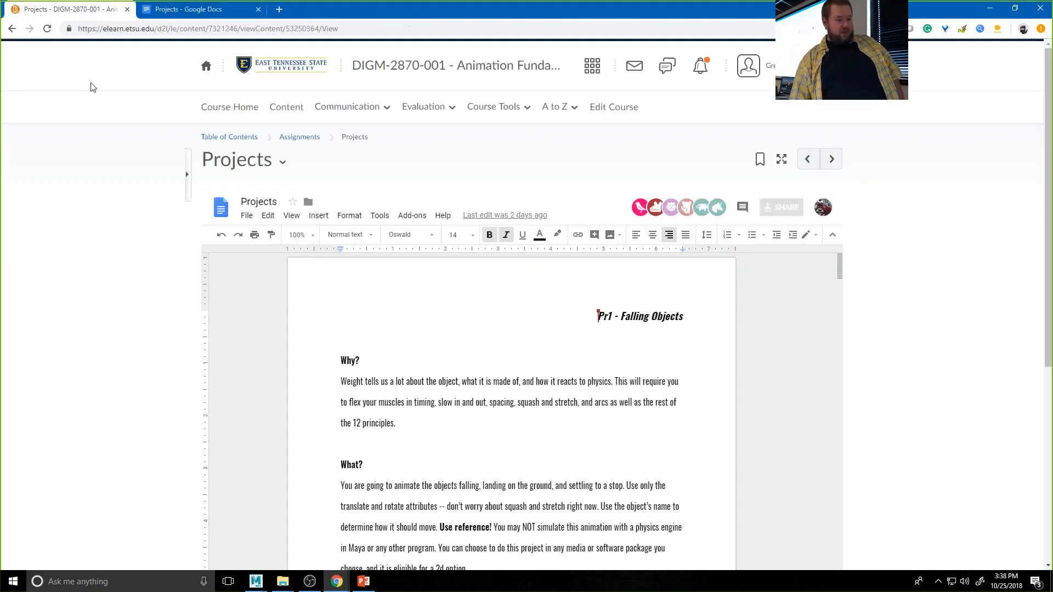
pyautogui.click(300, 111)
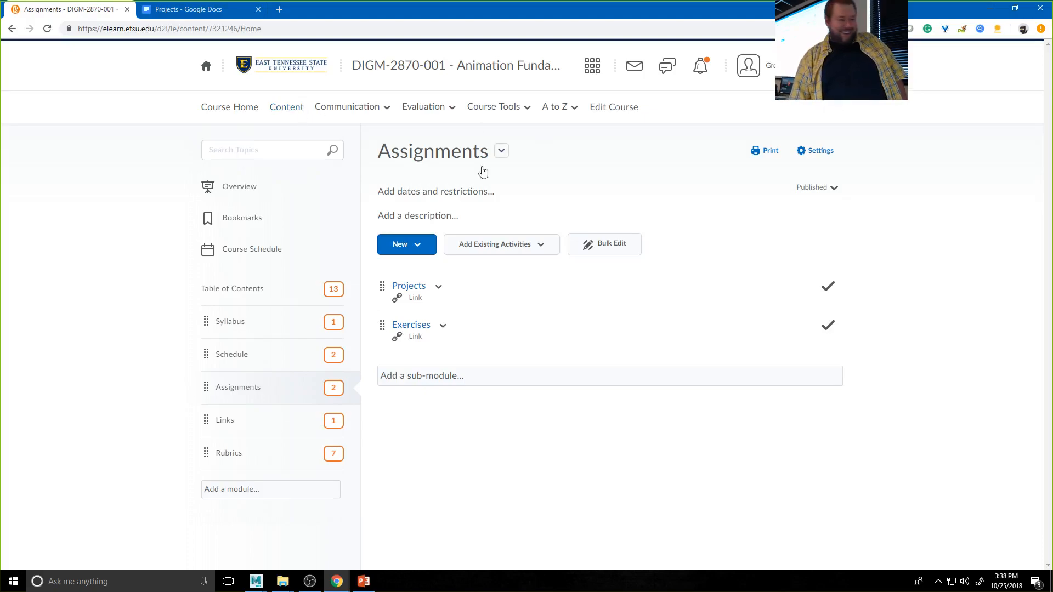
pyautogui.click(251, 355)
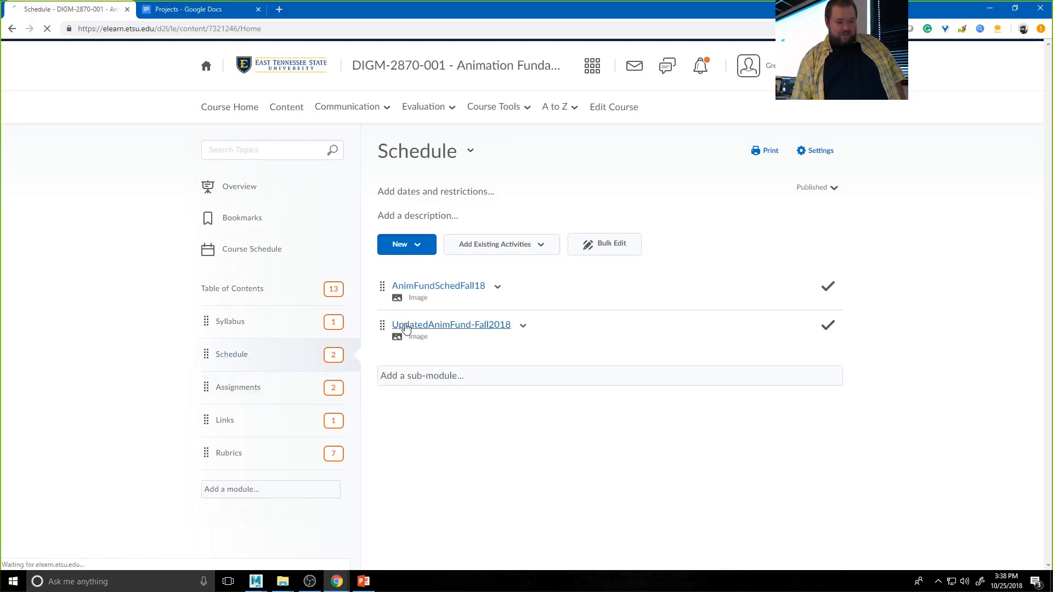
pyautogui.click(404, 325)
pyautogui.scroll(-2, 469, 374)
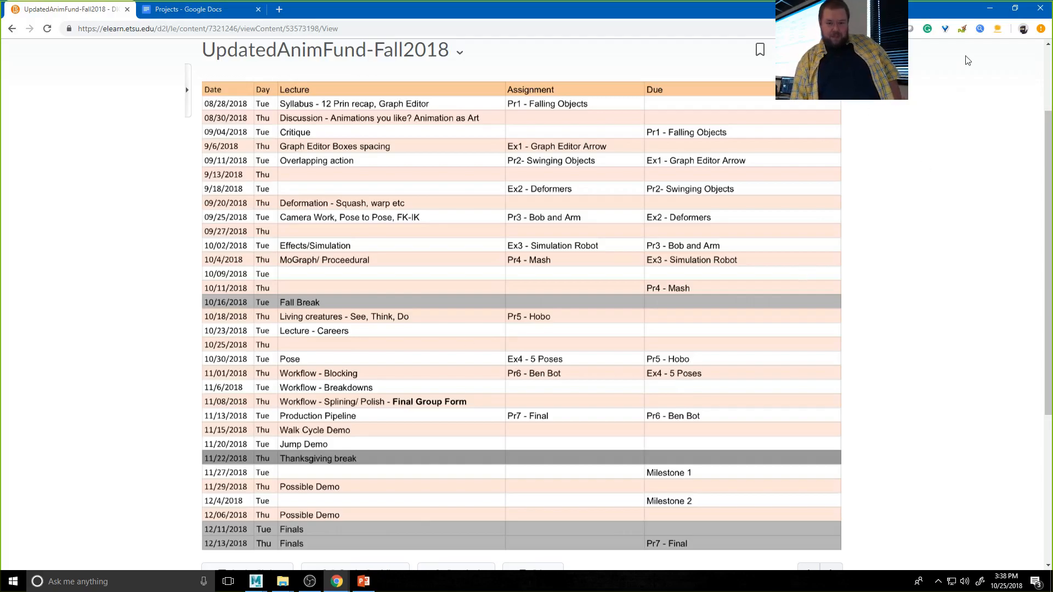
# - Return to Maya, set Translate Y to 0 for the middle row of facial UI controls, and clear the selection
pyautogui.click(990, 8)
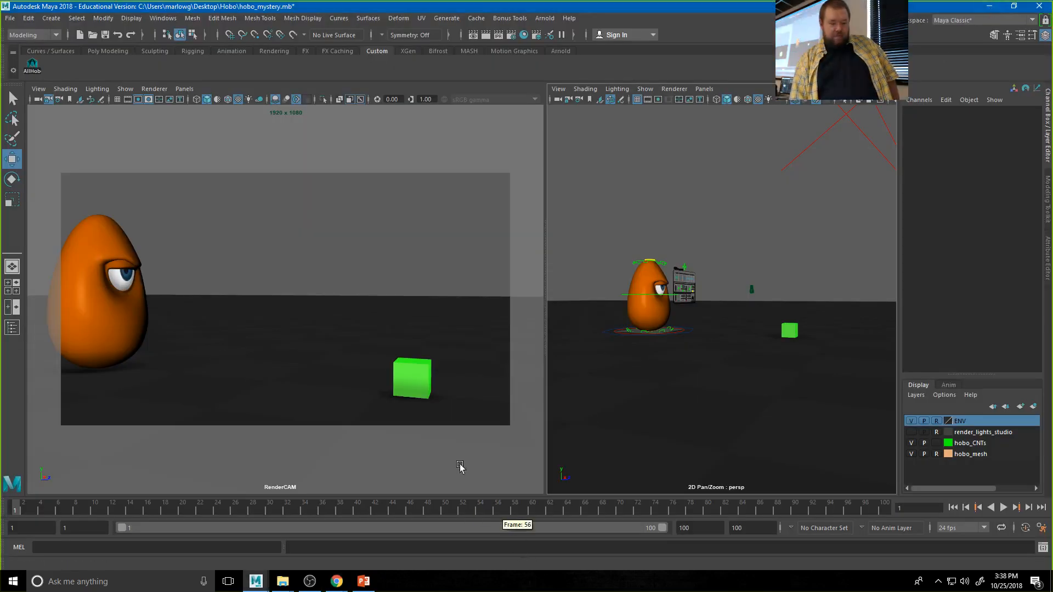
pyautogui.moveTo(337, 581)
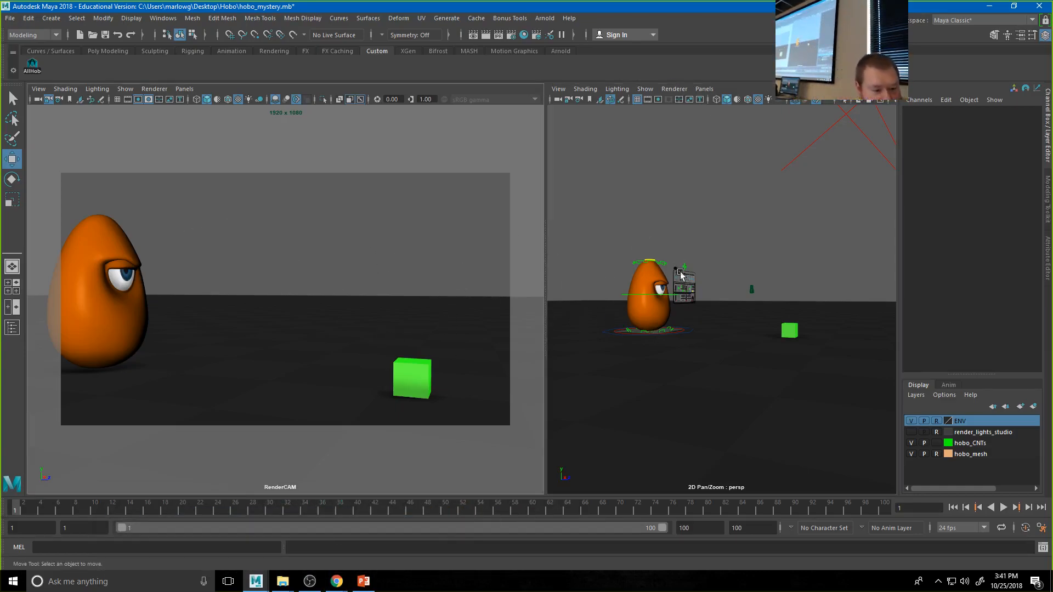
pyautogui.scroll(5, 675, 291)
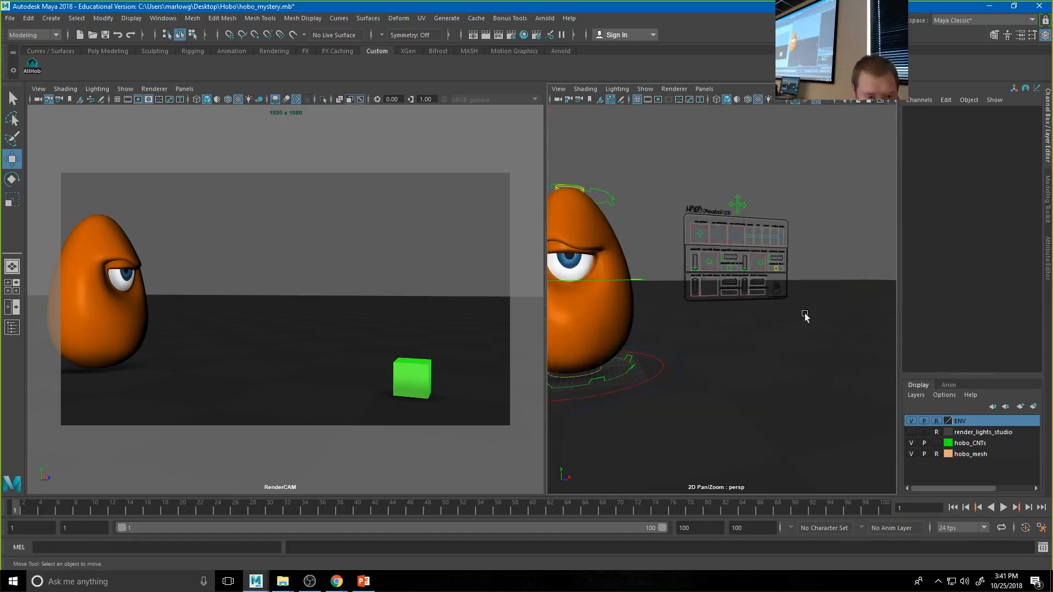
pyautogui.moveTo(686, 248); pyautogui.dragTo(790, 273)
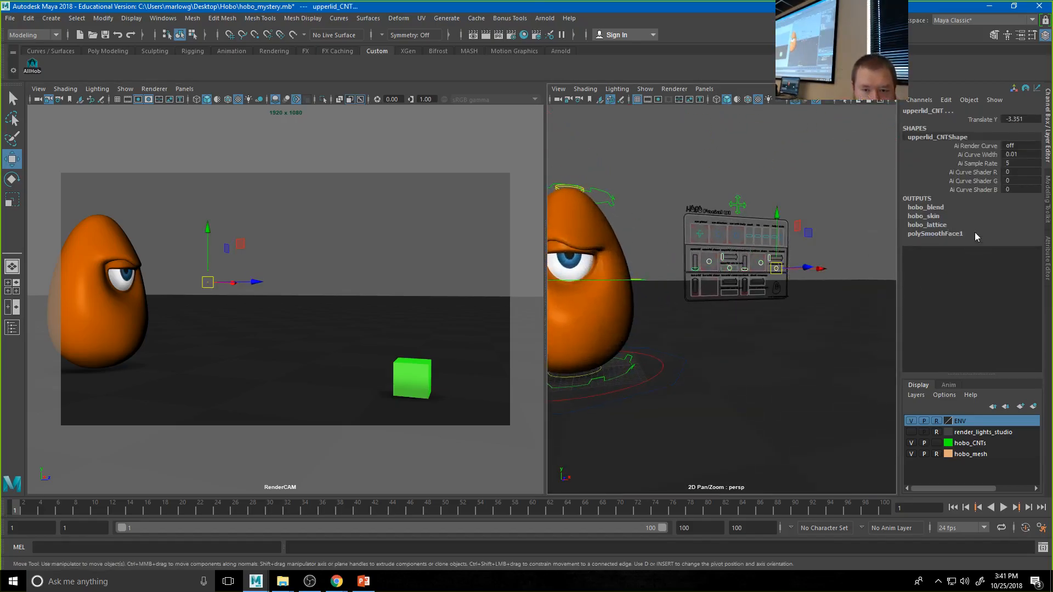
pyautogui.click(1027, 119)
pyautogui.write('0')
pyautogui.press('Return')
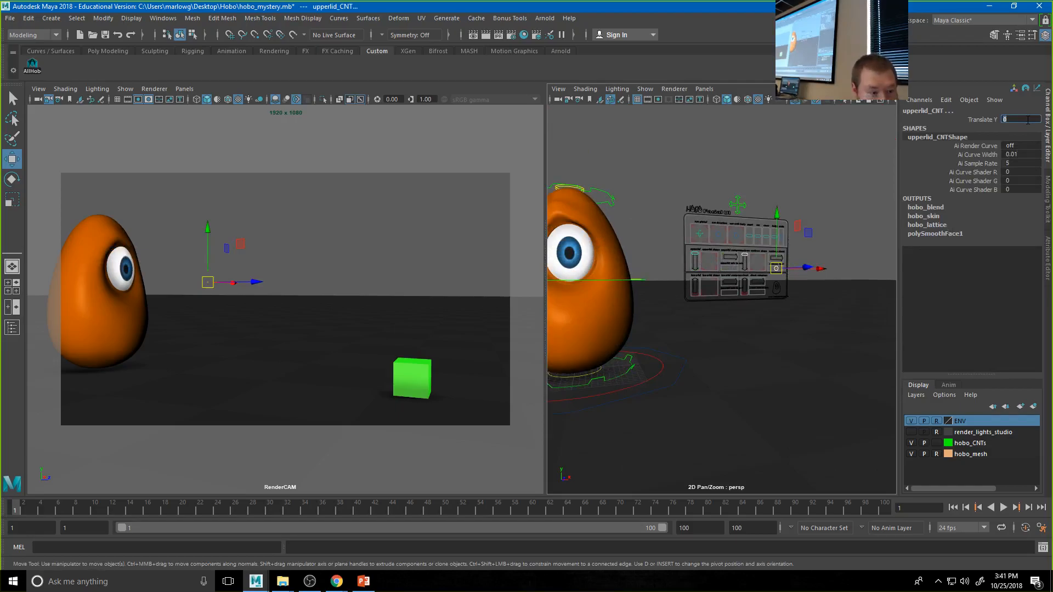
pyautogui.click(817, 185)
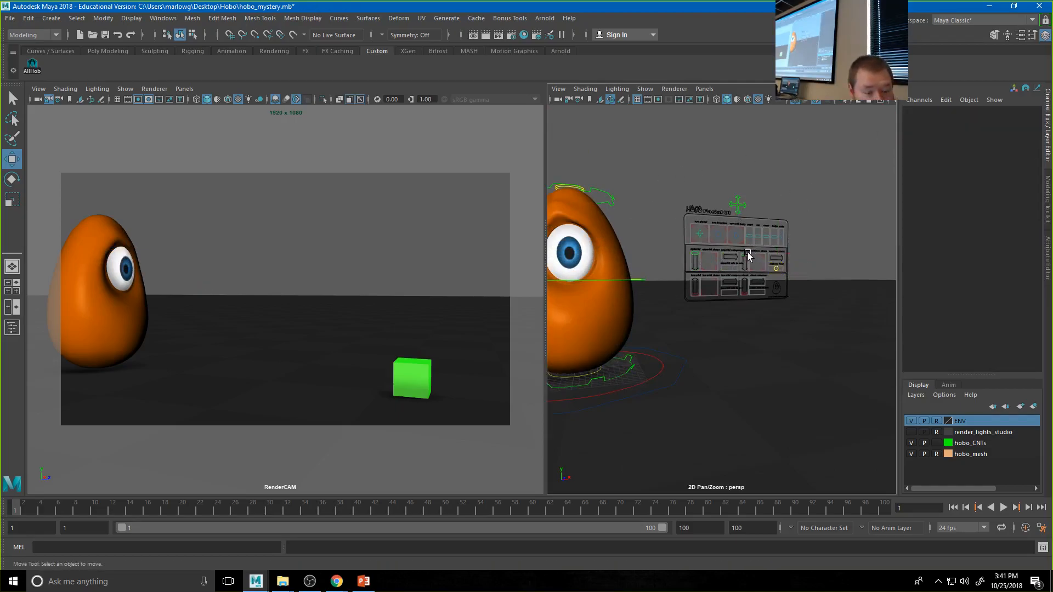
# - Set Translate X of the eyebrow fixer control to 0 and select the eyebrow control in the facial UI
pyautogui.click(741, 245)
pyautogui.click(762, 261)
pyautogui.click(778, 269)
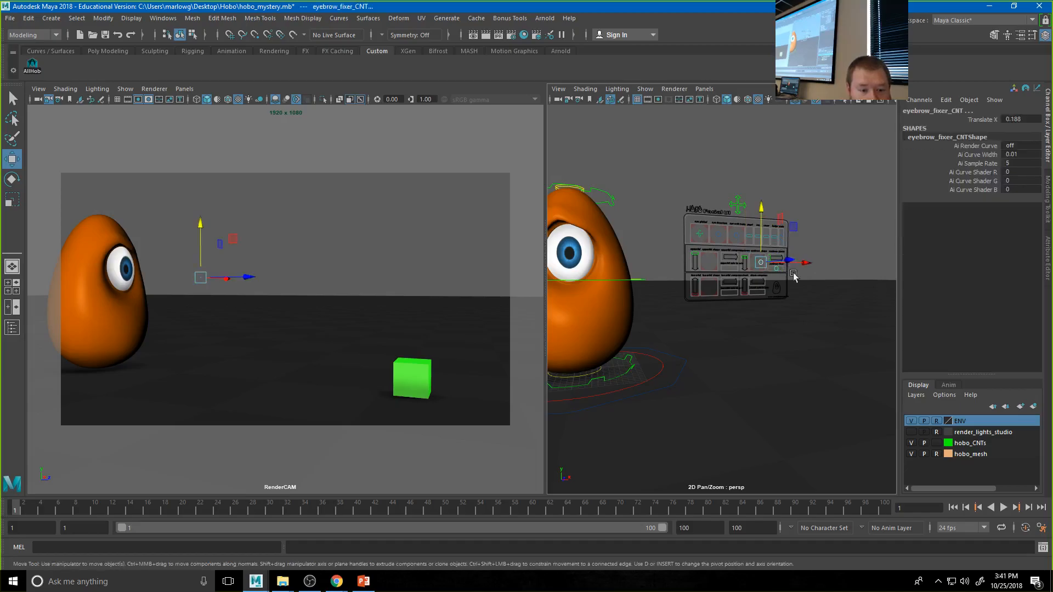
pyautogui.click(1022, 118)
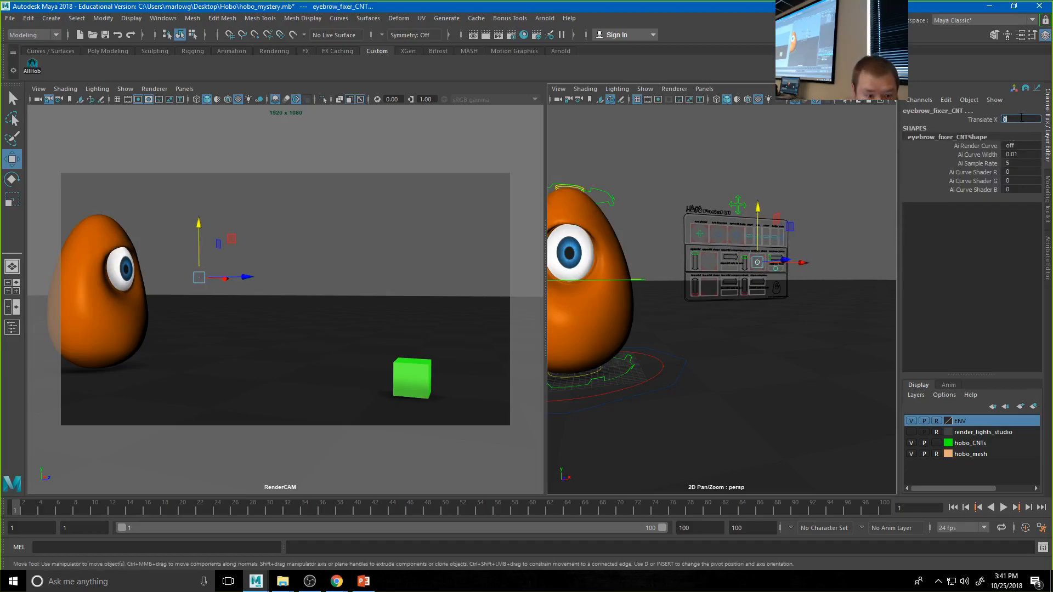
pyautogui.click(798, 238)
pyautogui.click(747, 263)
pyautogui.click(745, 237)
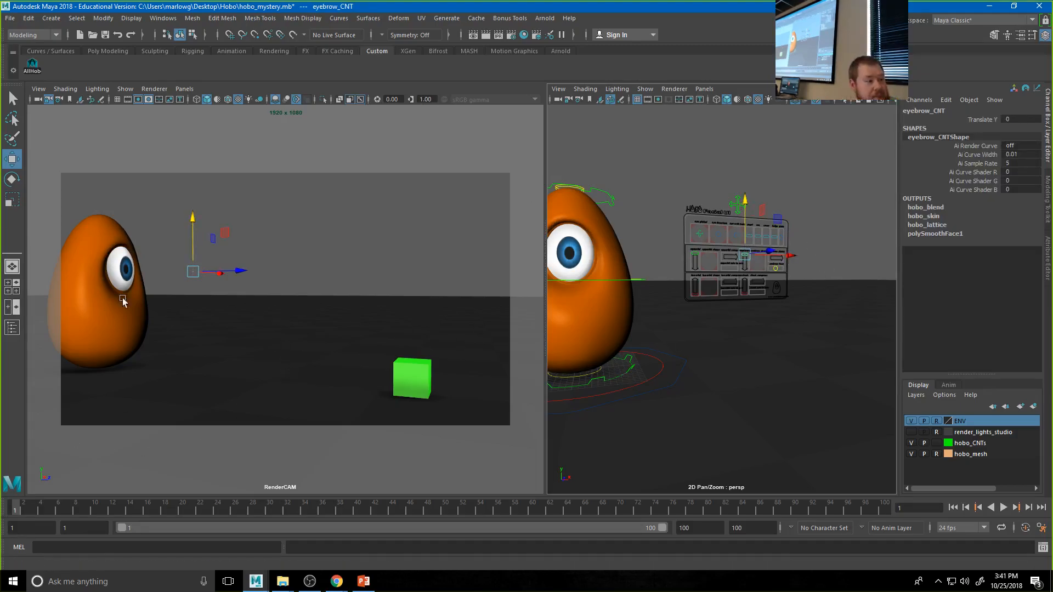
# - Key all hobo controls at frame 1 and turn on auto keyframing
pyautogui.click(32, 64)
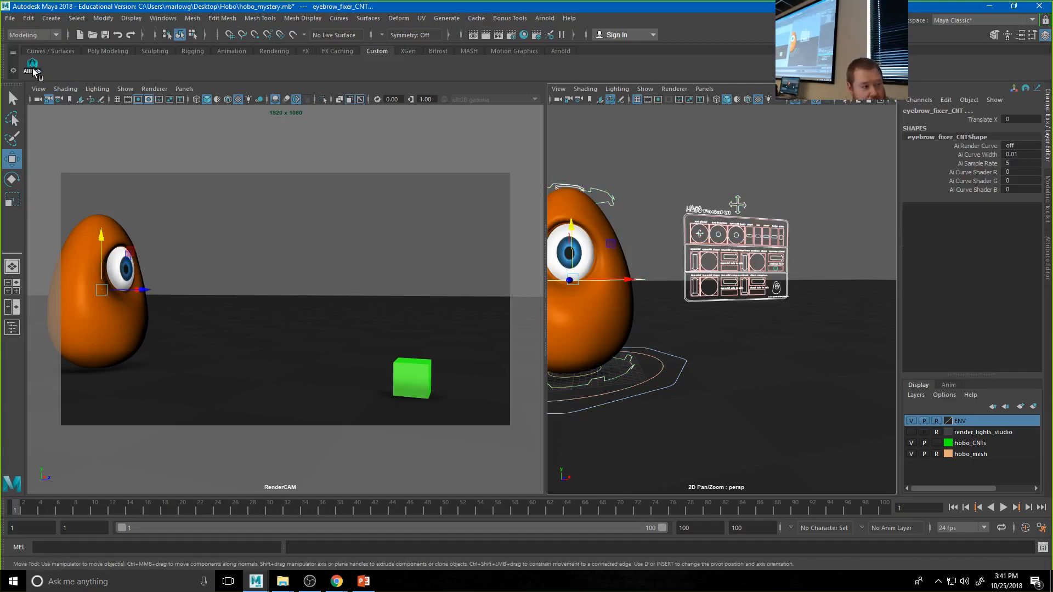
pyautogui.press('s')
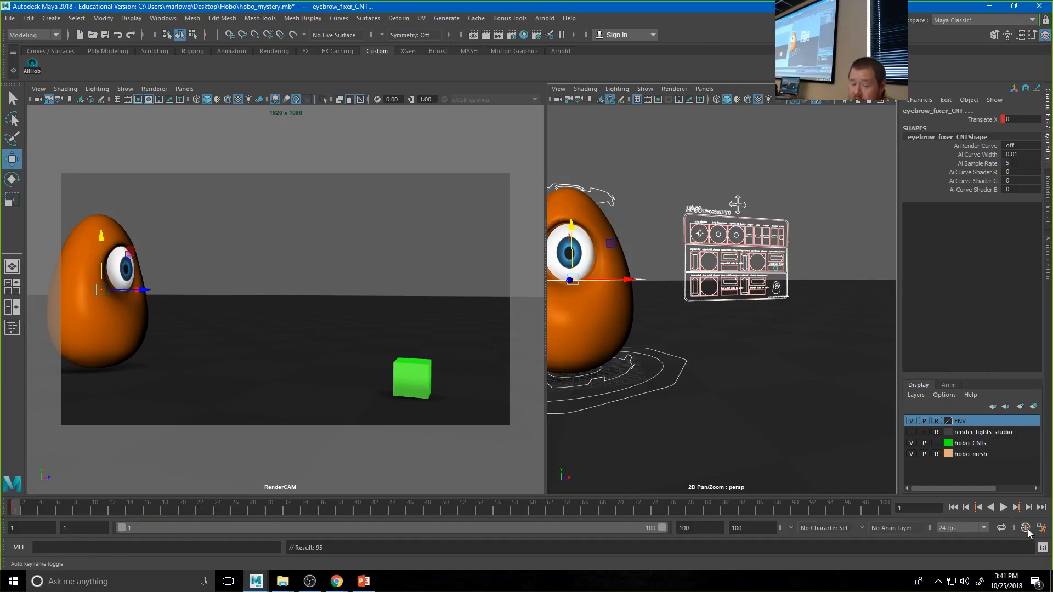
pyautogui.click(1026, 527)
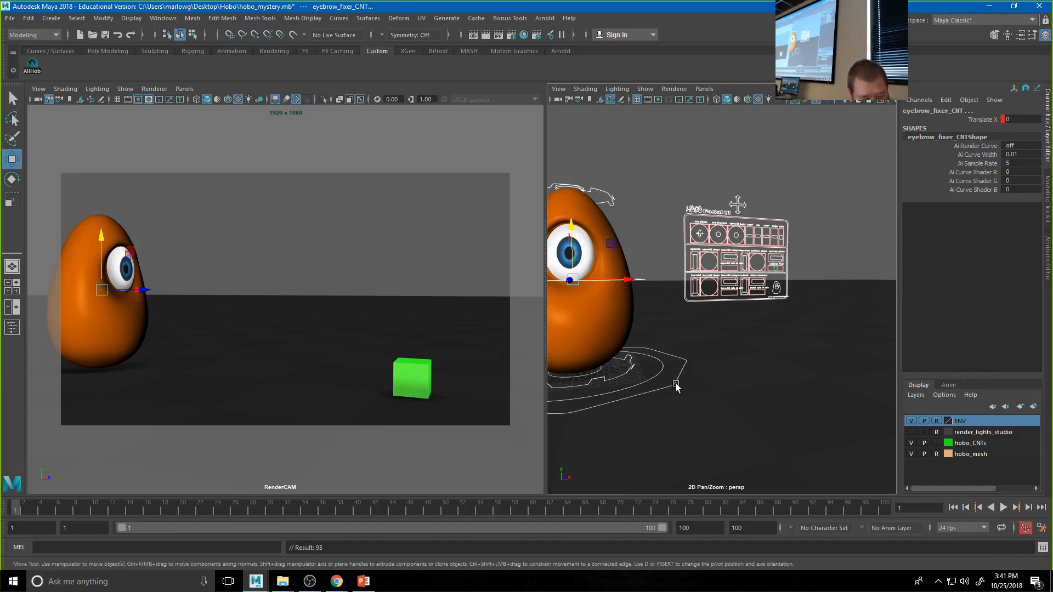
# - Move hobo_global_CNT toward the green cube to about 9.531 in Translate Z and rotate it to about -8.666 in Y
pyautogui.keyDown('alt'); pyautogui.moveTo(622, 390); pyautogui.dragTo(694, 369); pyautogui.keyUp('alt')
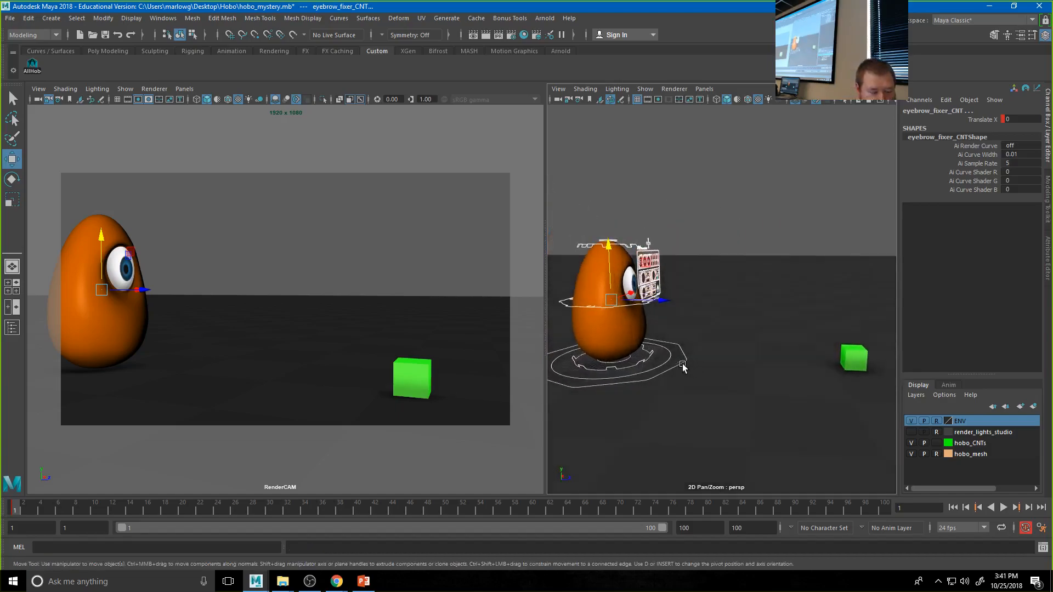
pyautogui.click(685, 362)
pyautogui.moveTo(665, 363); pyautogui.dragTo(697, 364)
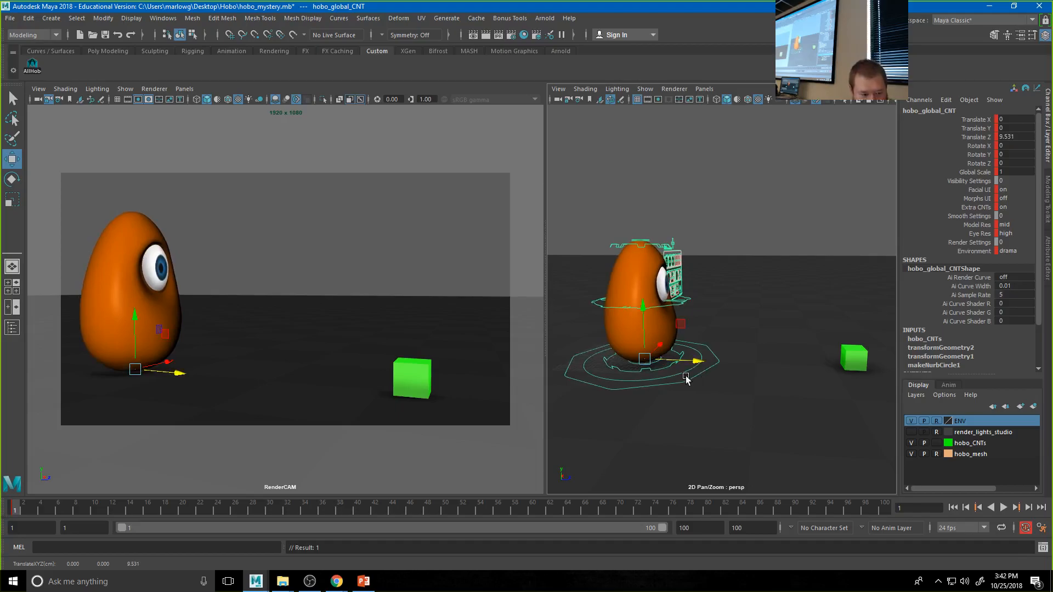
pyautogui.press('e')
pyautogui.moveTo(677, 376); pyautogui.dragTo(672, 375)
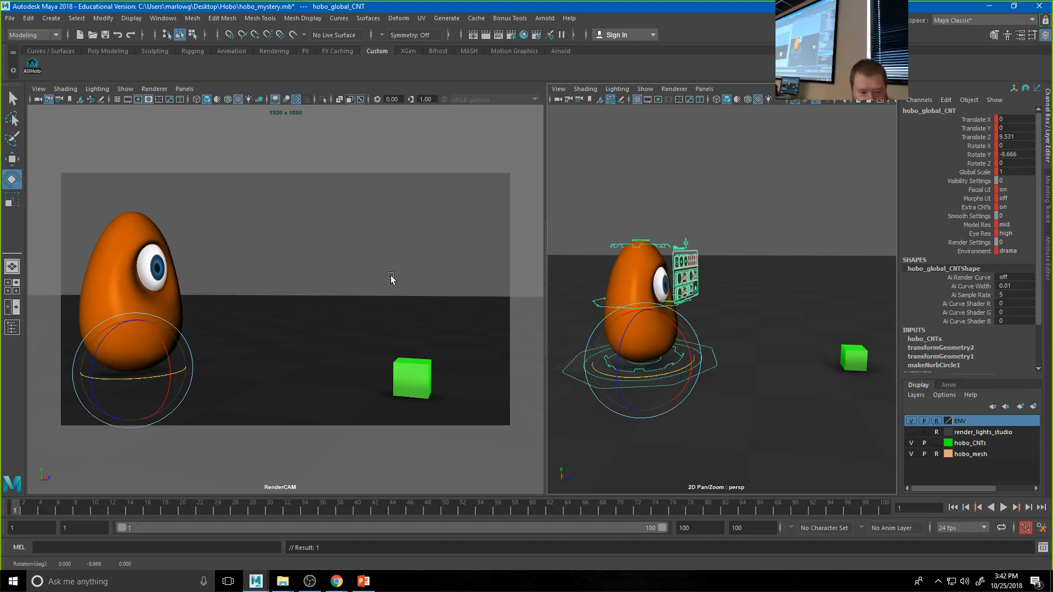
pyautogui.click(800, 158)
# - Squash the hobo's body by moving hobo_middle_CNT down and forward and lowering hobo_top_CNT to about -4.316 in Translate Y
pyautogui.scroll(5, 667, 327)
pyautogui.keyDown('alt'); pyautogui.moveTo(661, 336); pyautogui.dragTo(781, 359); pyautogui.keyUp('alt')
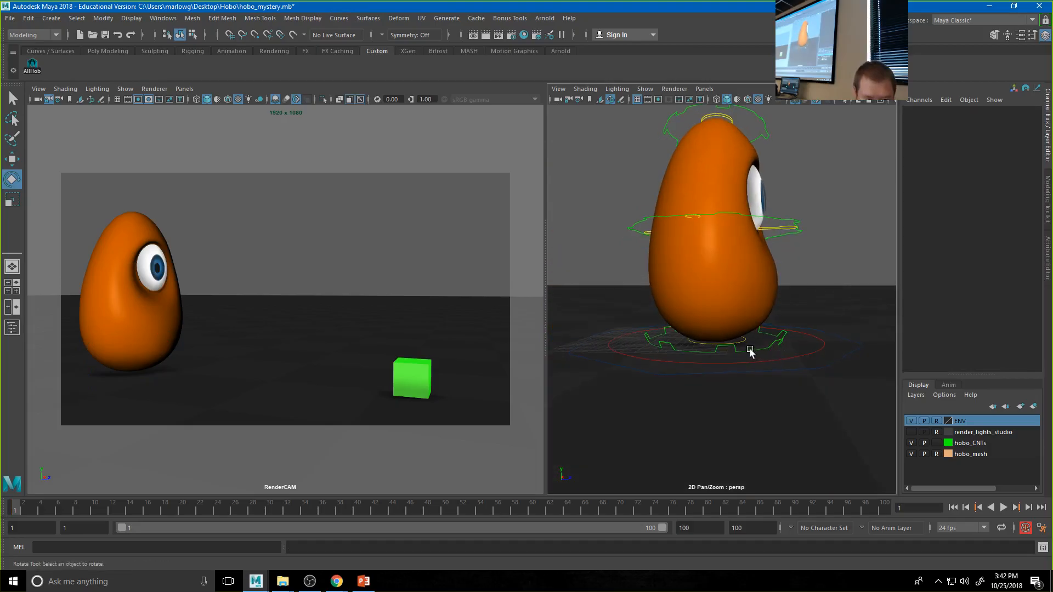
pyautogui.click(742, 221)
pyautogui.press('w')
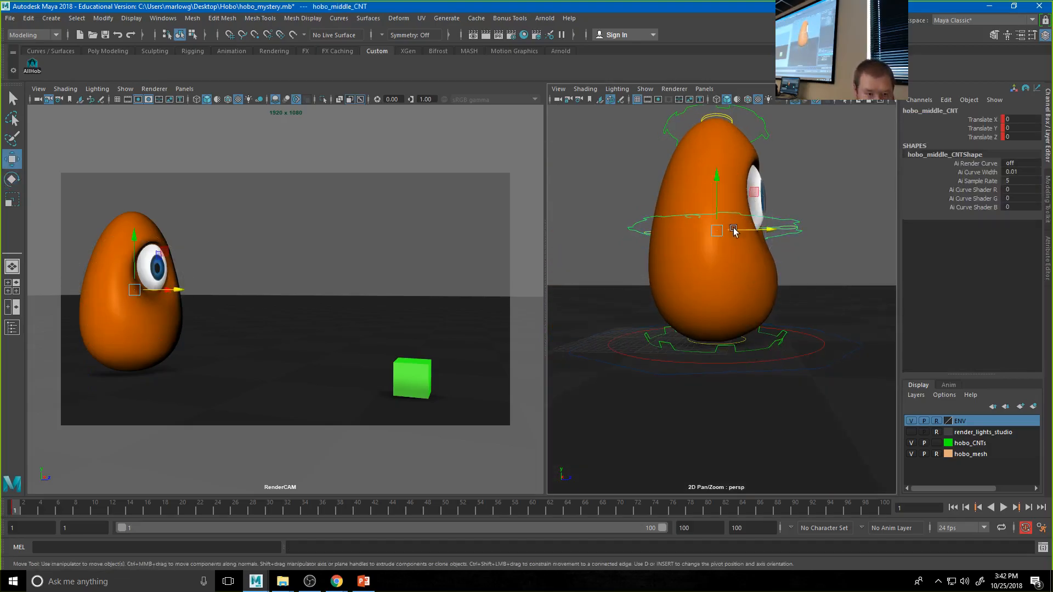
pyautogui.moveTo(730, 224); pyautogui.dragTo(742, 252)
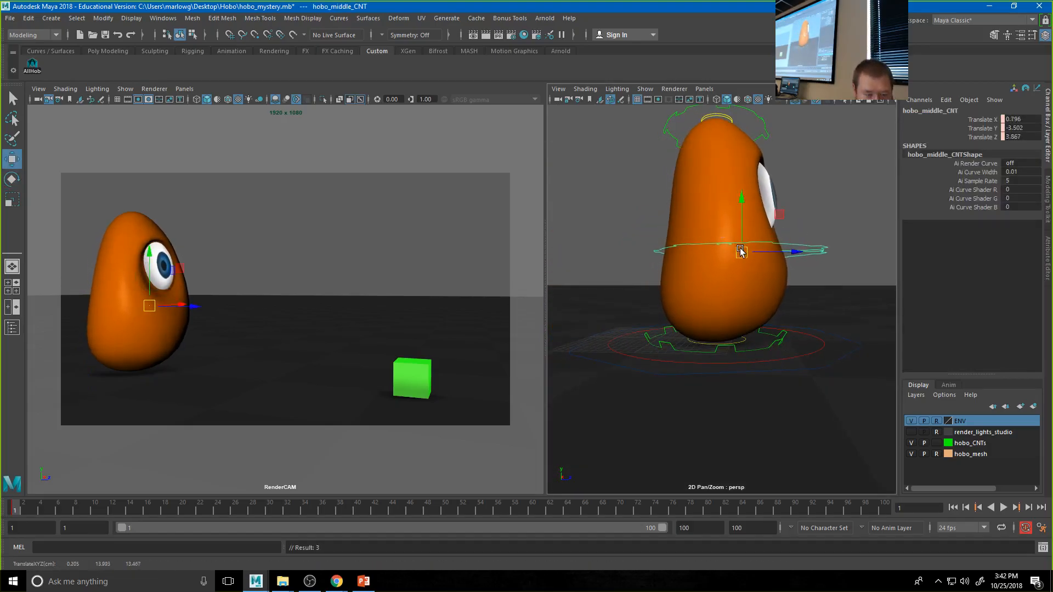
pyautogui.click(756, 135)
pyautogui.moveTo(717, 133); pyautogui.dragTo(719, 161)
# - Raise hobo_bottom_tweak_CNT to about 2.406 in Translate Y and key it at frame 1
pyautogui.click(740, 341)
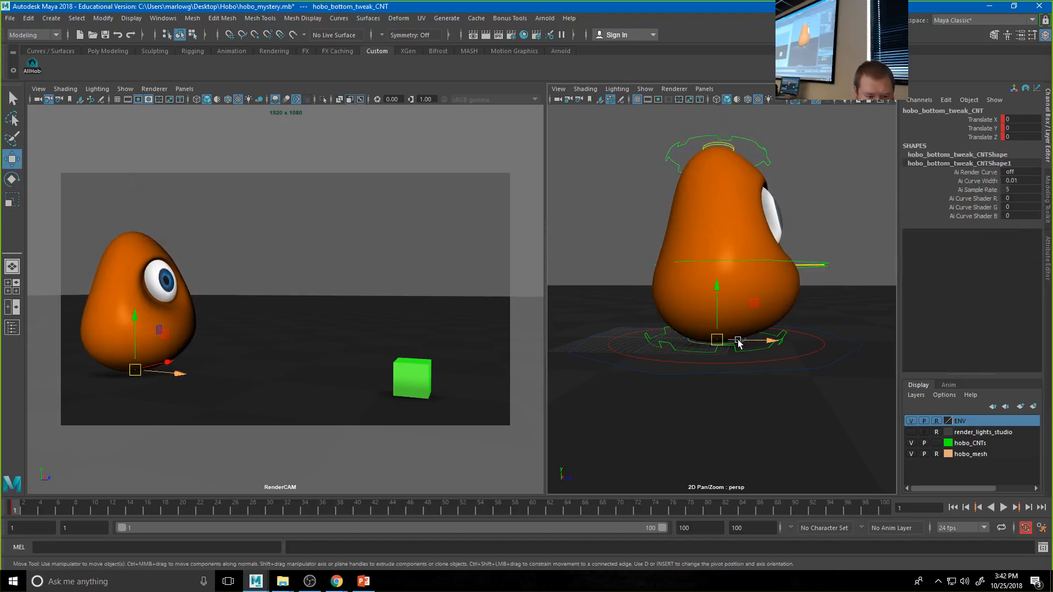
pyautogui.moveTo(717, 337); pyautogui.dragTo(717, 297)
pyautogui.hotkey('ctrl', 'z')
pyautogui.press('s')
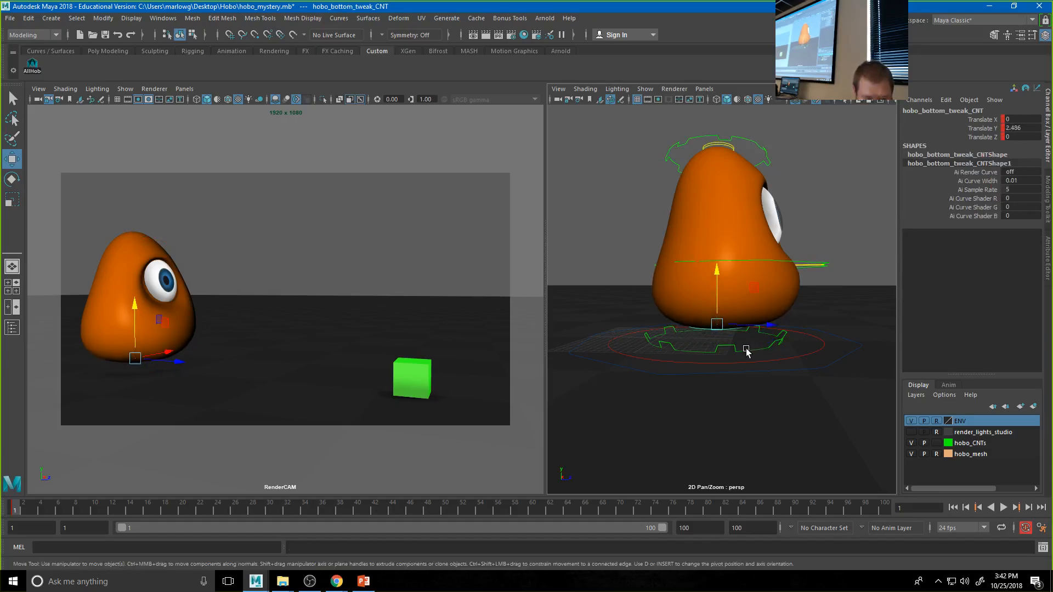
# - Lower the hobo's top, middle and bottom body controls together, bringing hobo_top_CNT to about -8.203 in Translate Y
pyautogui.click(750, 349)
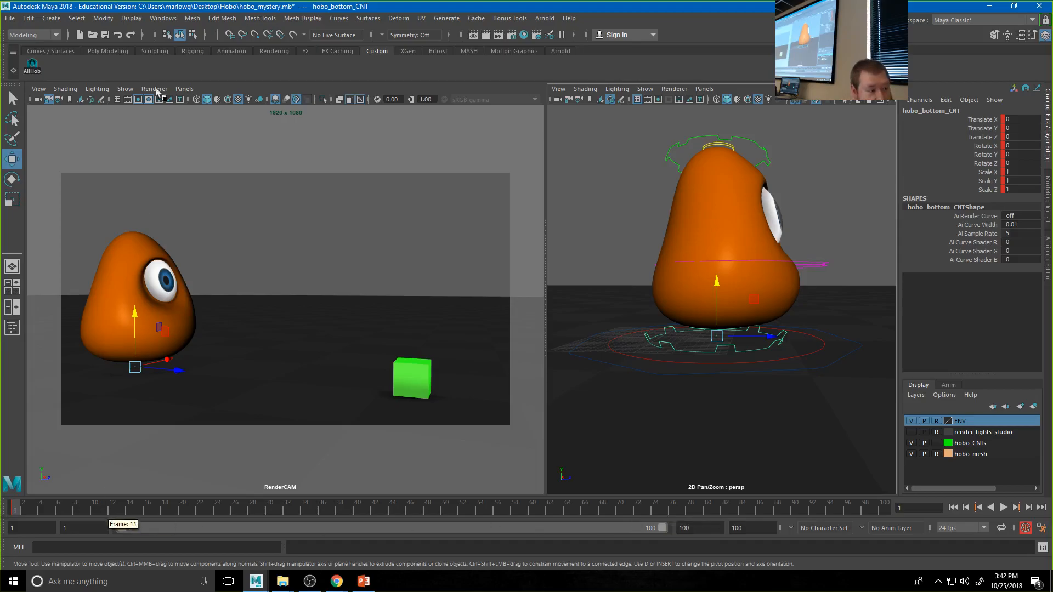
pyautogui.click(32, 67)
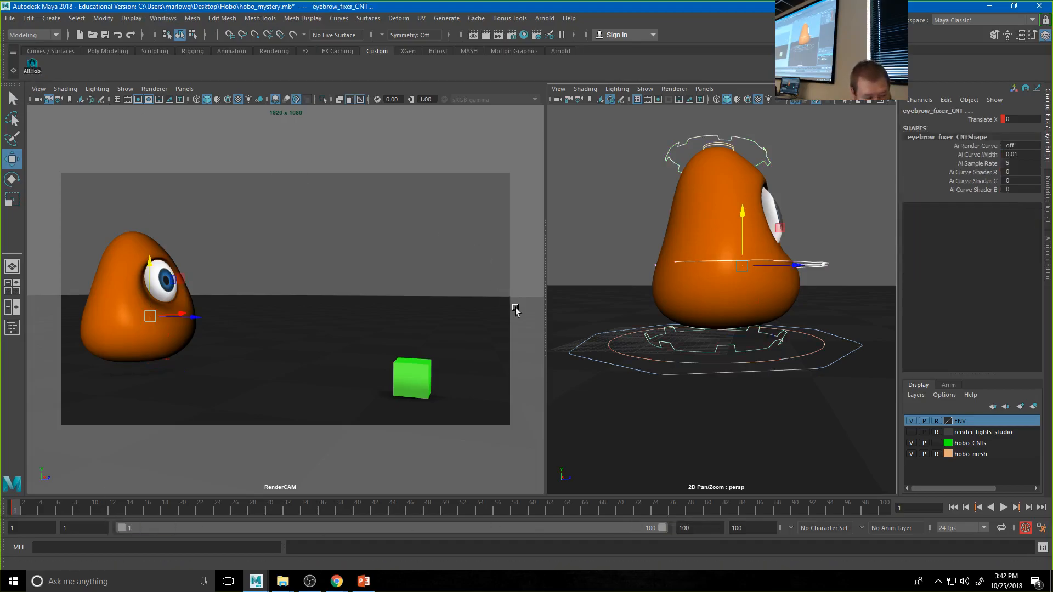
pyautogui.click(817, 265)
pyautogui.keyDown('shift'); pyautogui.click(752, 142); pyautogui.keyUp('shift')
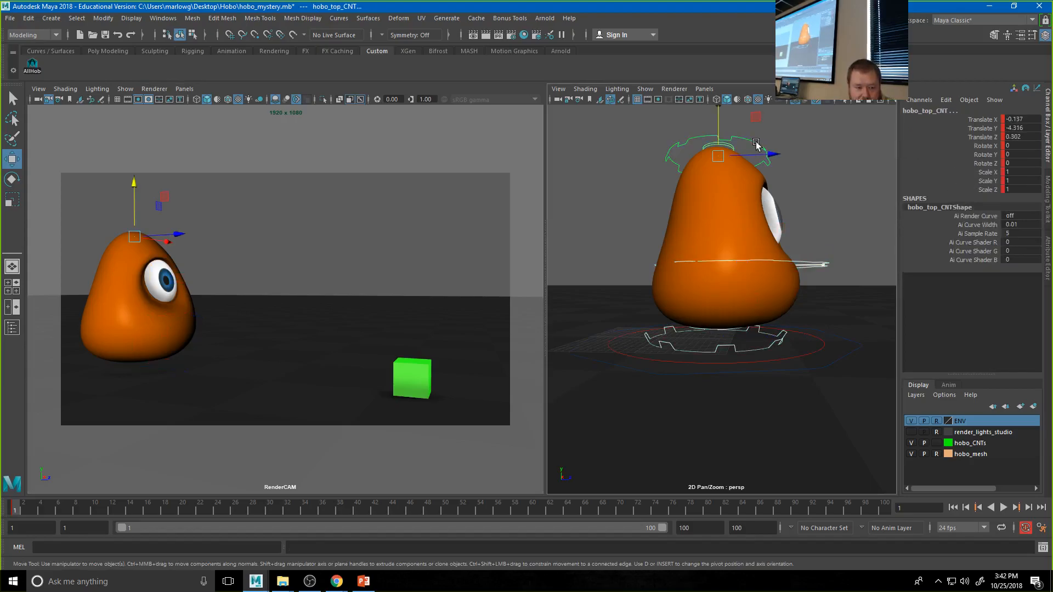
pyautogui.moveTo(719, 125); pyautogui.dragTo(718, 155)
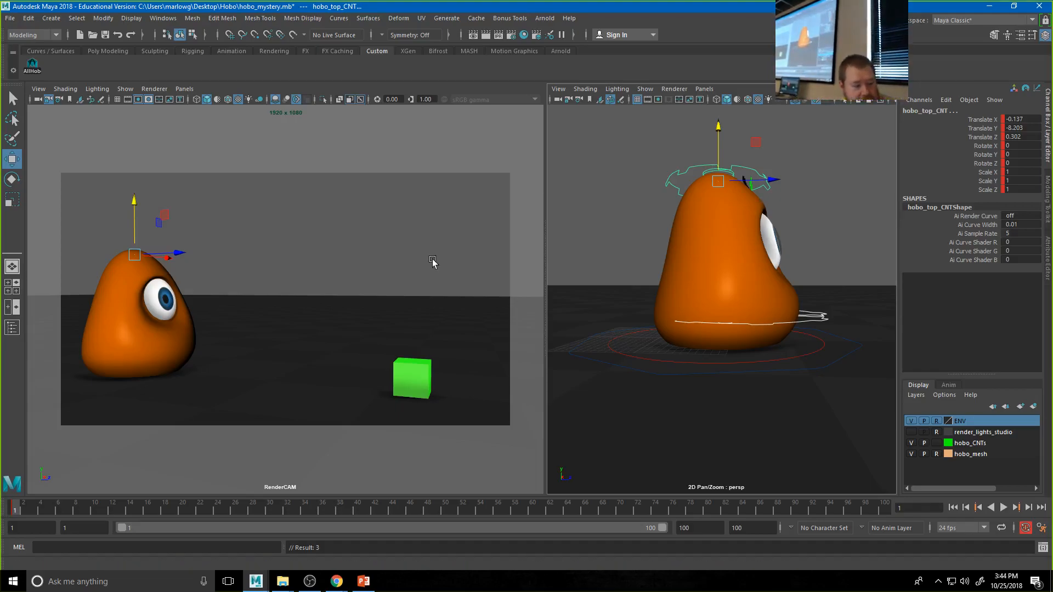
# - Shift hobo_middle_CNT sideways to about 4.554, -4.205, 2.649 in Translate X, Y and Z
pyautogui.keyDown('alt'); pyautogui.moveTo(779, 252); pyautogui.dragTo(717, 272); pyautogui.keyUp('alt')
pyautogui.scroll(5, 720, 273)
pyautogui.scroll(-4, 729, 283)
pyautogui.keyDown('alt'); pyautogui.moveTo(749, 324); pyautogui.dragTo(782, 332); pyautogui.keyUp('alt')
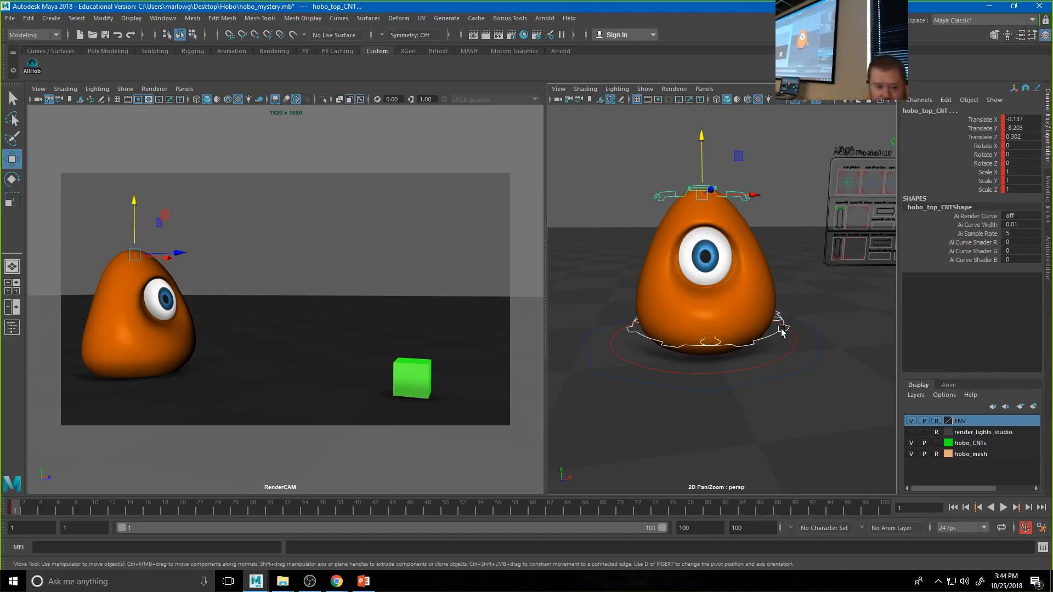
pyautogui.click(770, 337)
pyautogui.moveTo(743, 322); pyautogui.dragTo(768, 313)
# - Shift hobo_top_CNT to about -0.731 in Translate X and rotate it to about 5.054, 7.588, 10.526
pyautogui.click(748, 202)
pyautogui.keyDown('alt'); pyautogui.moveTo(707, 232); pyautogui.dragTo(656, 225); pyautogui.keyUp('alt')
pyautogui.moveTo(759, 199); pyautogui.dragTo(752, 199)
pyautogui.press('e')
pyautogui.moveTo(712, 240); pyautogui.dragTo(790, 238)
pyautogui.click(907, 243)
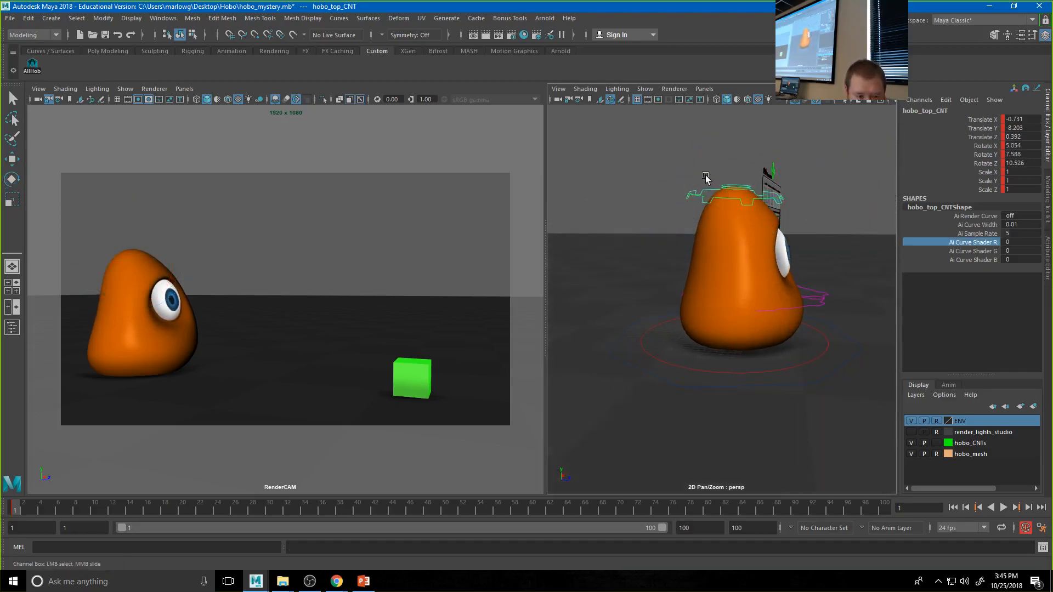
# - Pull hobo_middle_CNT backward, away from the cube, to about 3.109 in Translate X and -6.835 in Translate Z
pyautogui.click(820, 299)
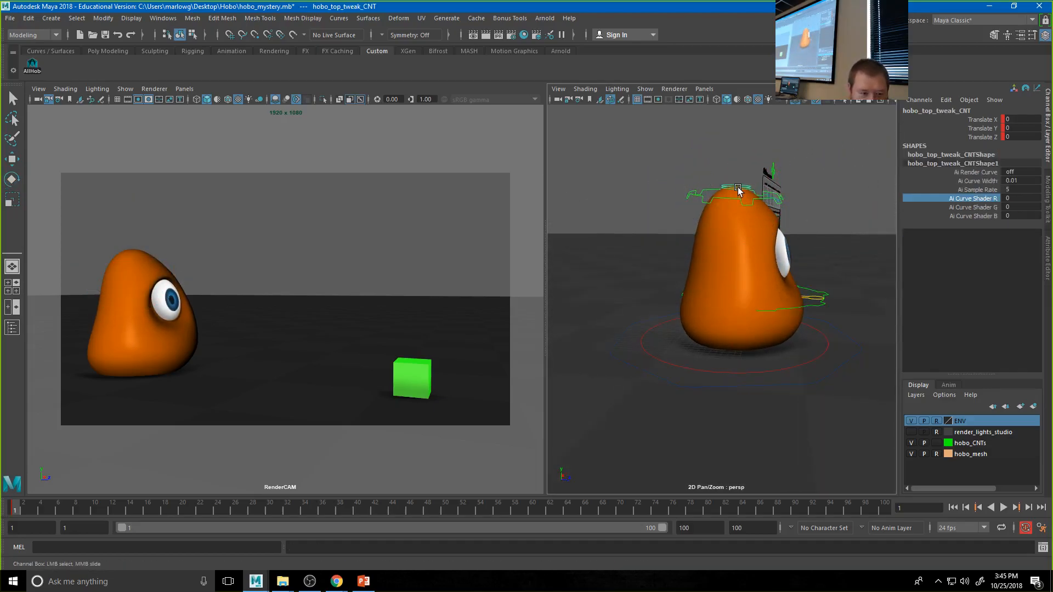
pyautogui.click(814, 305)
pyautogui.press('w')
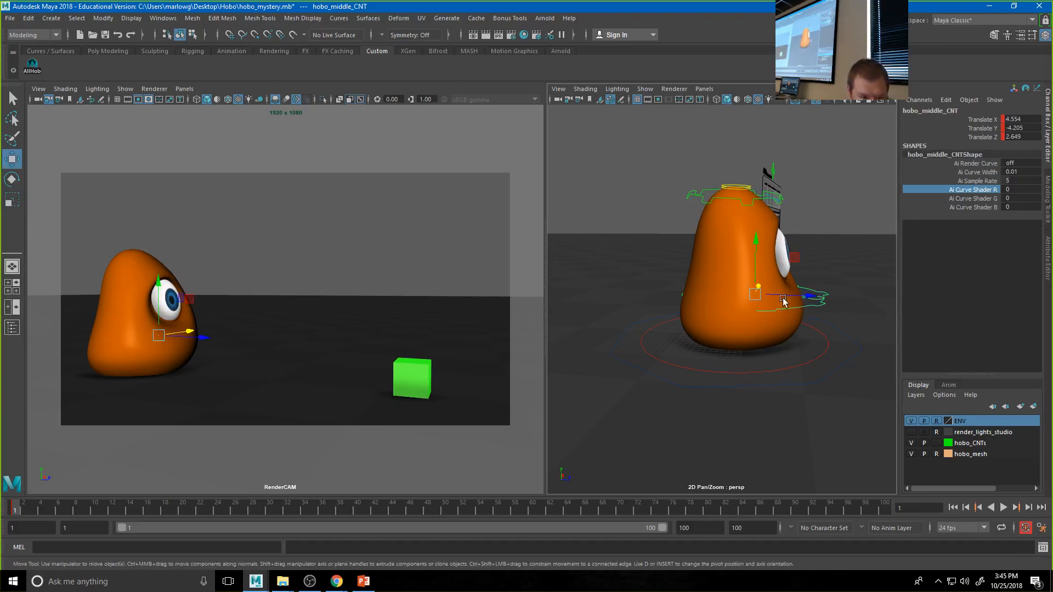
pyautogui.moveTo(790, 288); pyautogui.dragTo(731, 283)
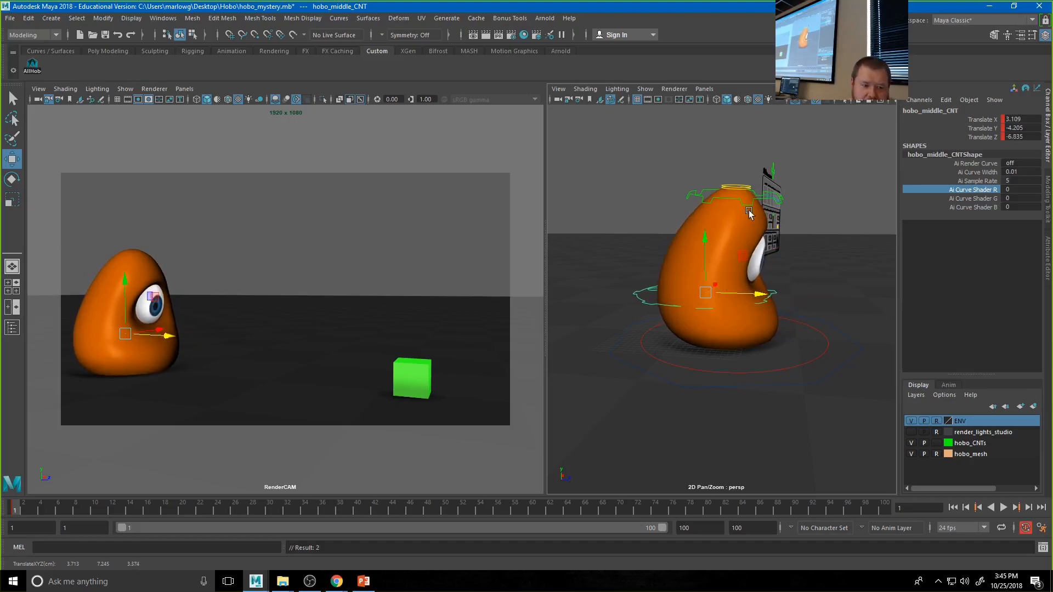
# - Move hobo_top_CNT forward to about 1.905 in Translate Z and tilt it to about 19.122 in Rotate X
pyautogui.click(768, 195)
pyautogui.moveTo(770, 194); pyautogui.dragTo(787, 214)
pyautogui.press('e')
pyautogui.keyDown('alt'); pyautogui.moveTo(820, 285); pyautogui.dragTo(698, 283); pyautogui.keyUp('alt')
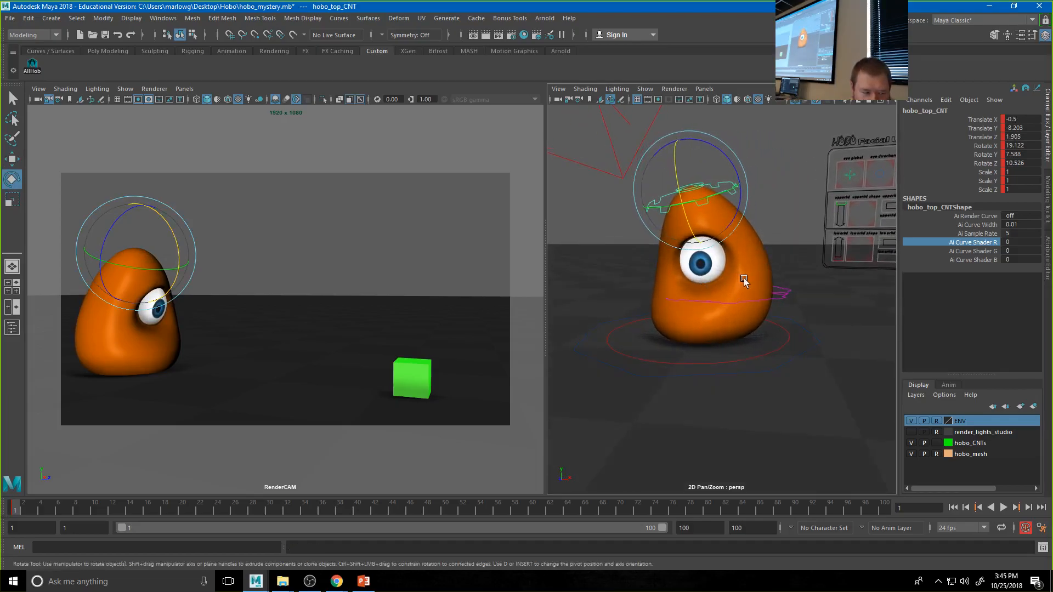
# - Aim the hobo's eye by moving eye_direction_CNT to about 0.184 in Translate X and -0.136 in Translate Y
pyautogui.keyDown('alt'); pyautogui.moveTo(746, 282); pyautogui.dragTo(677, 305, button='middle'); pyautogui.keyUp('alt')
pyautogui.keyDown('alt'); pyautogui.moveTo(677, 306); pyautogui.dragTo(778, 207, button='right'); pyautogui.keyUp('alt')
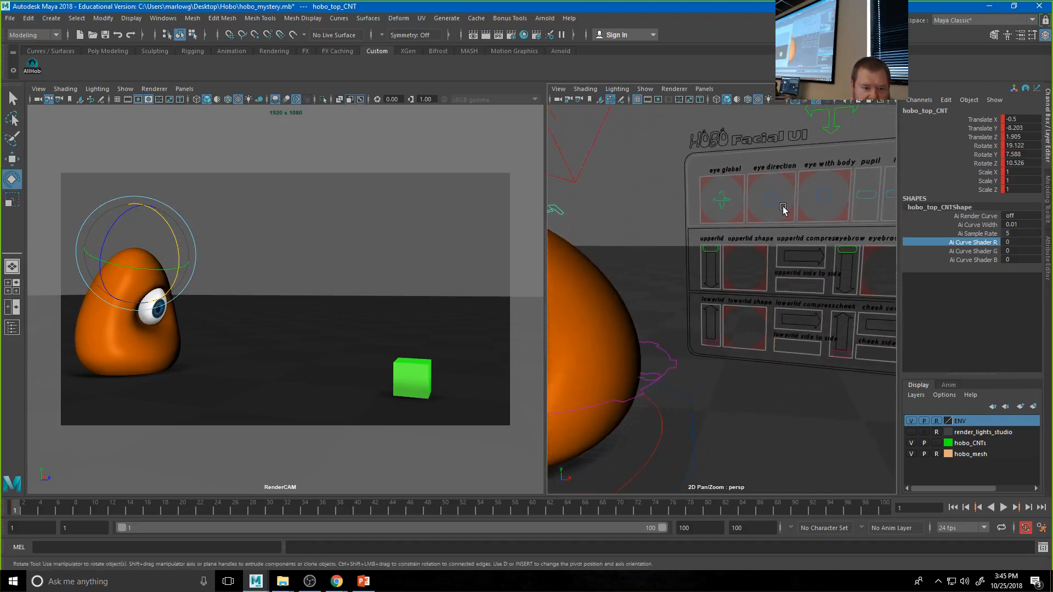
pyautogui.click(775, 203)
pyautogui.press('w')
pyautogui.moveTo(771, 197); pyautogui.dragTo(771, 201)
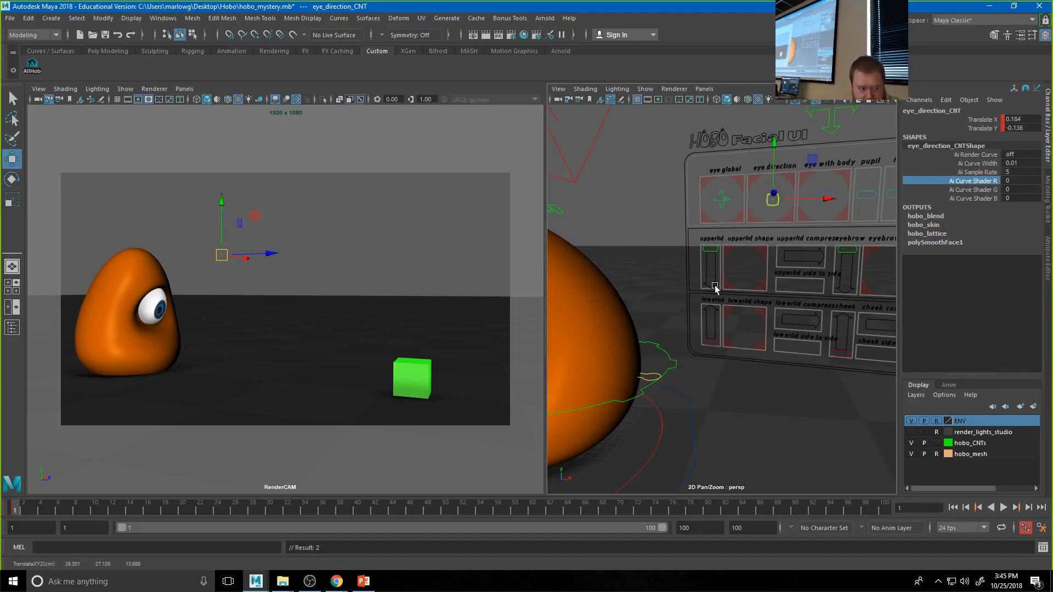
# - Lower upperlid_CNT in the facial UI so the upper eyelid partly covers the eye, and key it
pyautogui.keyDown('alt'); pyautogui.moveTo(623, 302); pyautogui.dragTo(809, 345); pyautogui.keyUp('alt')
pyautogui.keyDown('alt'); pyautogui.moveTo(808, 346); pyautogui.dragTo(739, 325, button='right'); pyautogui.keyUp('alt')
pyautogui.keyDown('alt'); pyautogui.moveTo(739, 324); pyautogui.dragTo(743, 306, button='middle'); pyautogui.keyUp('alt')
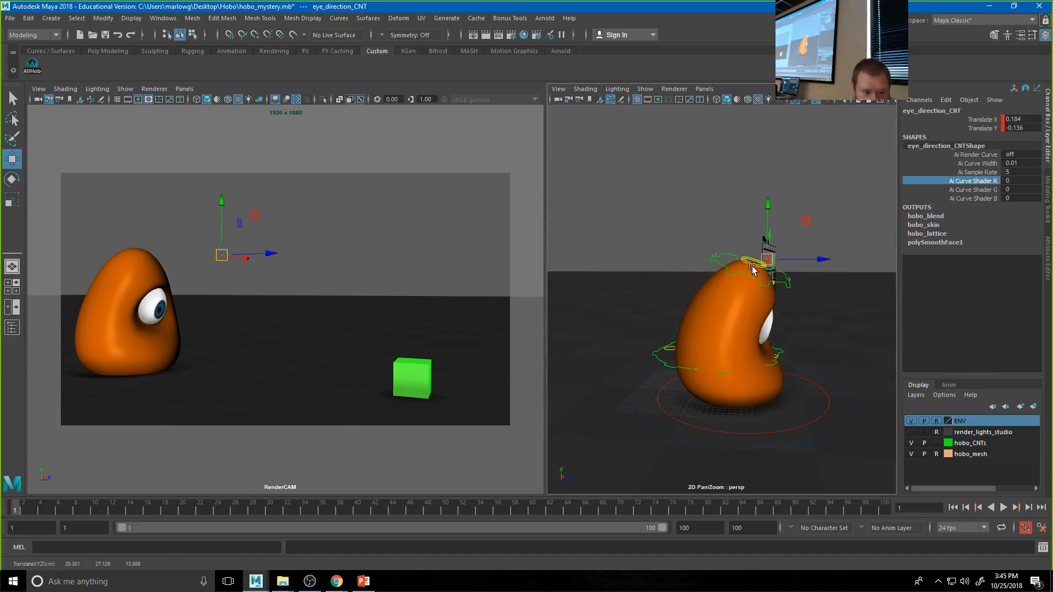
pyautogui.click(756, 265)
pyautogui.moveTo(756, 266)
pyautogui.keyDown('alt'); pyautogui.mouseDown(button='right')
pyautogui.moveTo(796, 280)
pyautogui.moveTo(762, 279)
pyautogui.mouseUp(button='right'); pyautogui.keyUp('alt')
pyautogui.keyDown('alt'); pyautogui.moveTo(763, 278); pyautogui.dragTo(725, 205); pyautogui.keyUp('alt')
pyautogui.keyDown('alt'); pyautogui.moveTo(781, 308); pyautogui.dragTo(693, 304); pyautogui.keyUp('alt')
pyautogui.keyDown('alt'); pyautogui.moveTo(790, 294); pyautogui.dragTo(764, 301); pyautogui.keyUp('alt')
pyautogui.click(791, 254)
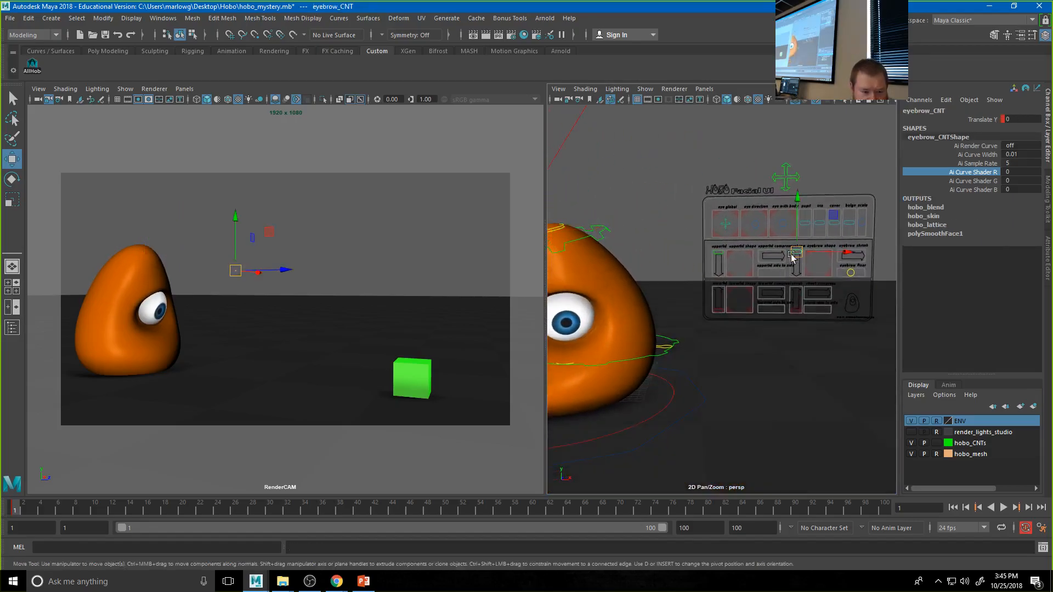
pyautogui.keyDown('shift'); pyautogui.click(719, 259); pyautogui.keyUp('shift')
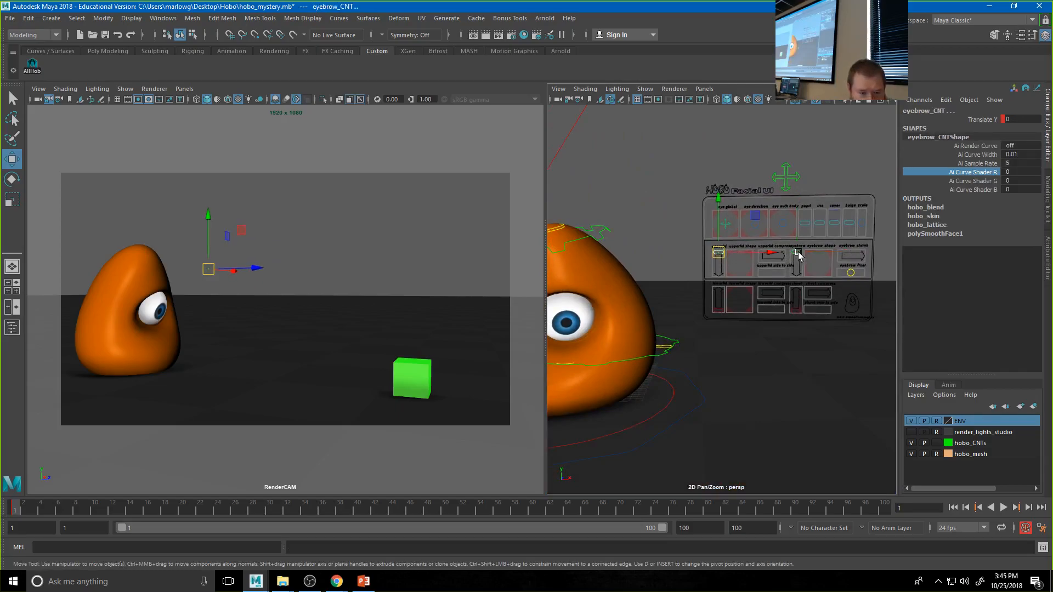
pyautogui.moveTo(719, 250); pyautogui.dragTo(719, 234)
pyautogui.press('s')
pyautogui.click(692, 254)
pyautogui.click(719, 256)
pyautogui.moveTo(719, 241)
pyautogui.mouseDown()
pyautogui.moveTo(719, 260)
pyautogui.moveTo(720, 249)
pyautogui.mouseUp()
pyautogui.press('s')
# - Raise lowerlid_CNT to about 1.088 and cheek_CNT to about 0.493 in Translate Y
pyautogui.click(719, 311)
pyautogui.moveTo(719, 300); pyautogui.dragTo(721, 295)
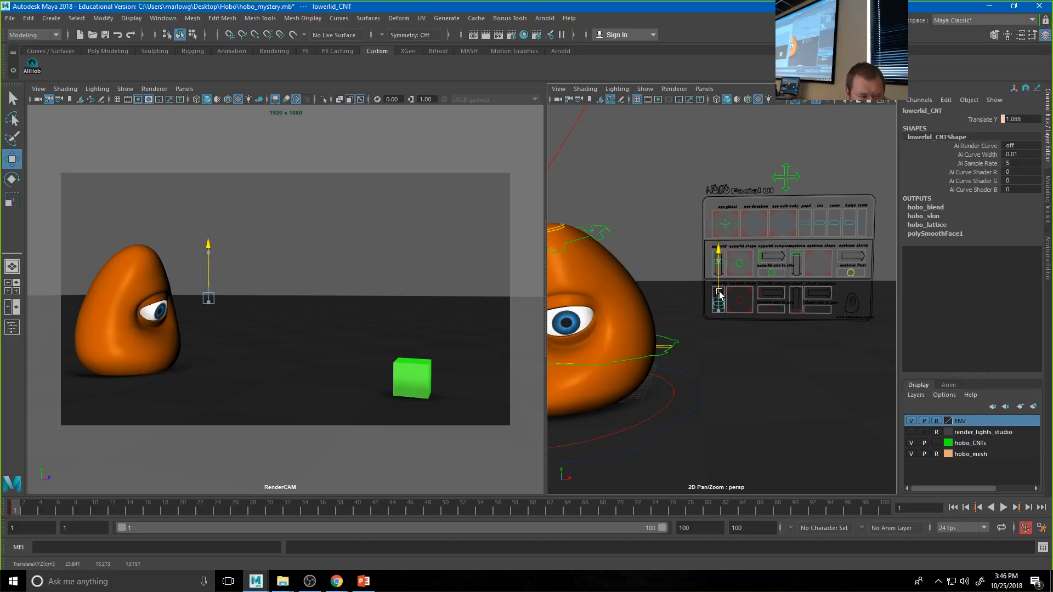
pyautogui.click(795, 311)
pyautogui.moveTo(798, 299); pyautogui.dragTo(799, 289)
# - Lower eyebrow_CNT slightly and move eyebrow_shape_CNT to about -0.338 in Translate X and 1.471 in Translate Y
pyautogui.scroll(5, 823, 294)
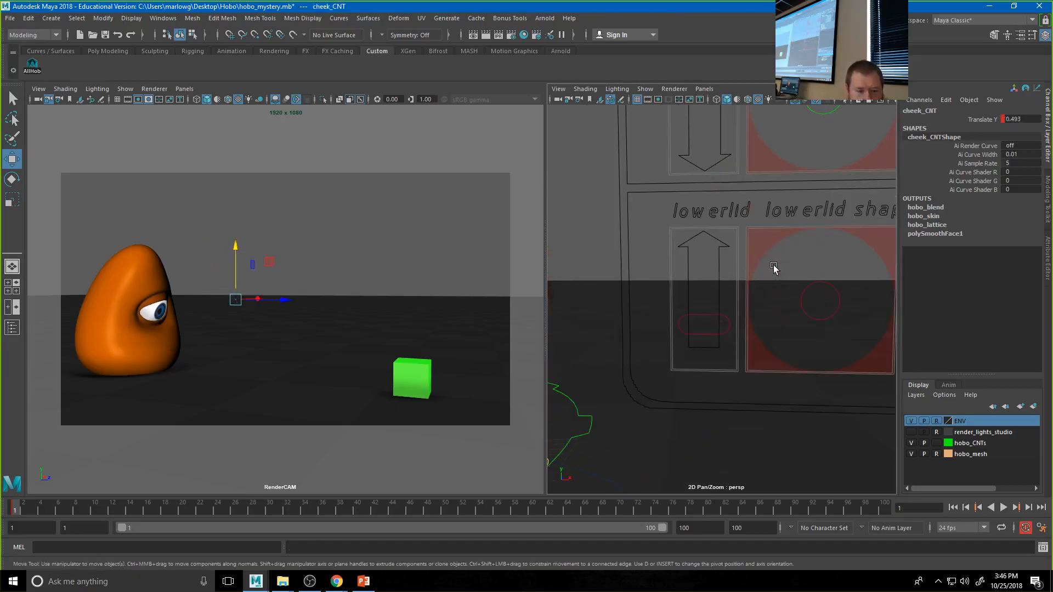
pyautogui.scroll(-5, 834, 294)
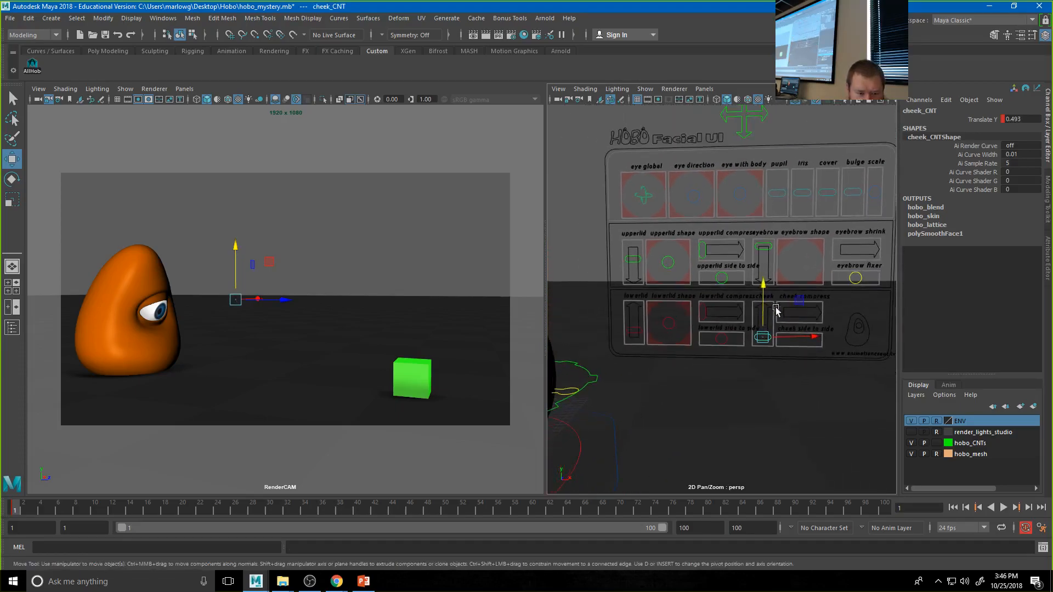
pyautogui.click(764, 248)
pyautogui.moveTo(765, 231); pyautogui.dragTo(798, 235)
pyautogui.click(803, 263)
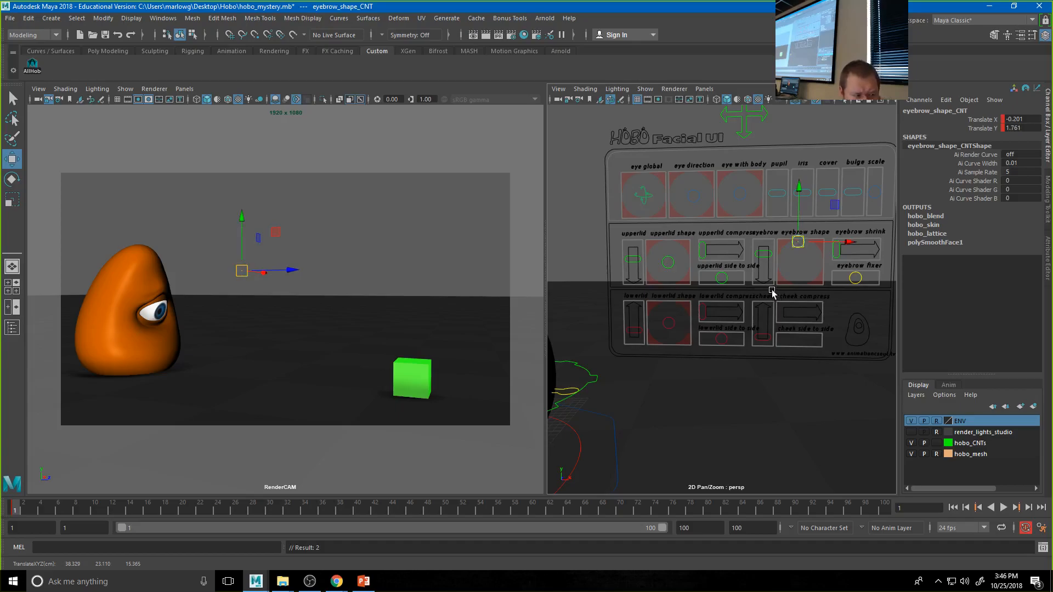
pyautogui.moveTo(798, 242); pyautogui.dragTo(796, 266)
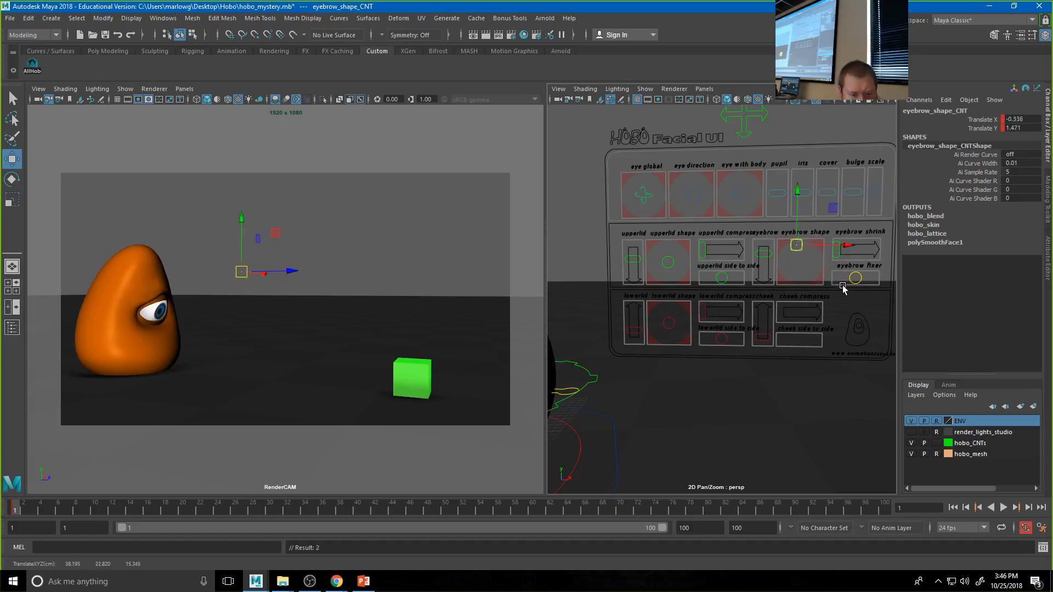
# - Move eyebrow_fixer_CNT to about 0.569 in Translate X and eyebrow_shrink_CNT to about 0.757 in Translate Y
pyautogui.click(859, 283)
pyautogui.moveTo(855, 278); pyautogui.dragTo(849, 253)
pyautogui.click(840, 252)
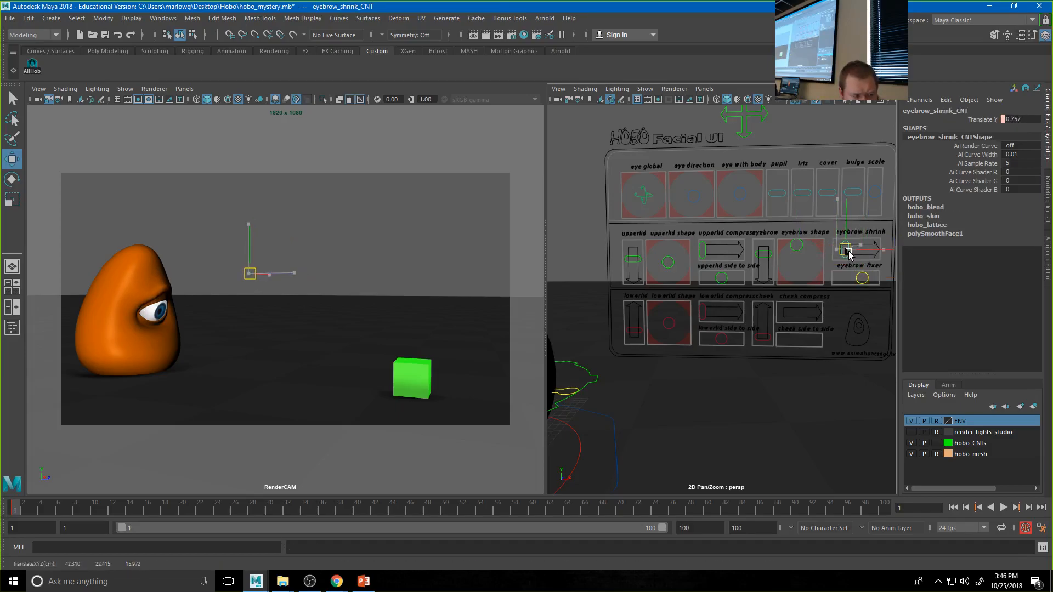
# - Fine-tune the eyebrow's shape and height slightly, and shift eyebrow_fixer_CNT to about 0.994 in Translate X
pyautogui.click(797, 246)
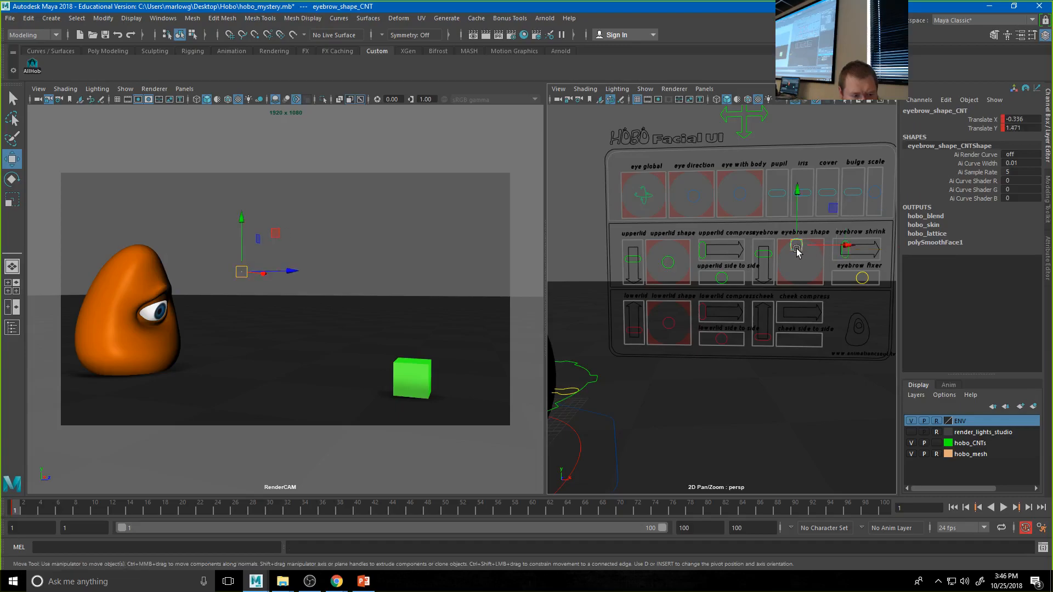
pyautogui.click(764, 252)
pyautogui.moveTo(764, 253); pyautogui.dragTo(764, 240)
pyautogui.click(861, 278)
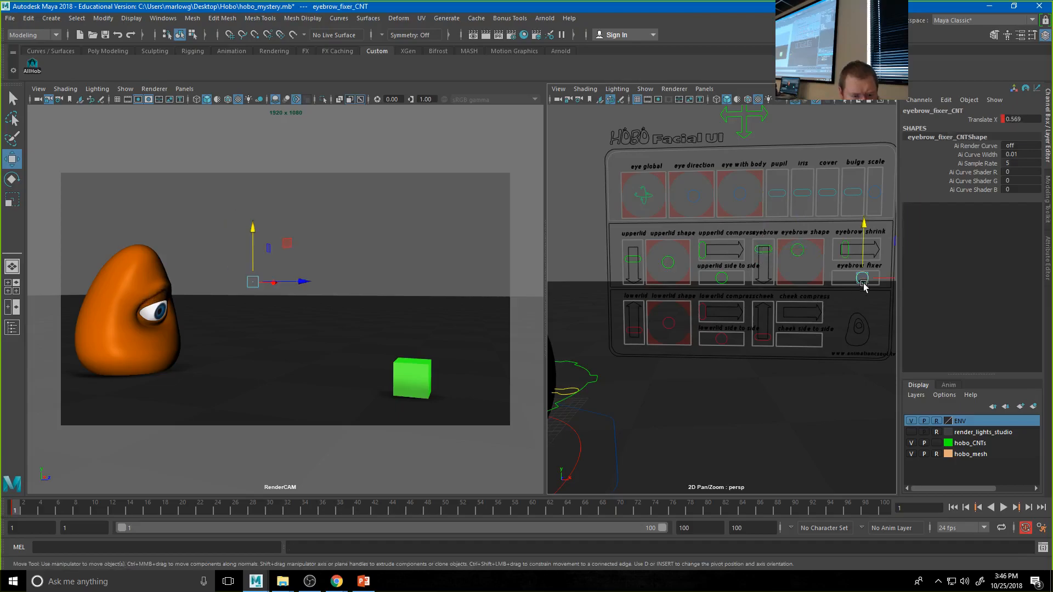
pyautogui.moveTo(862, 279); pyautogui.dragTo(867, 281)
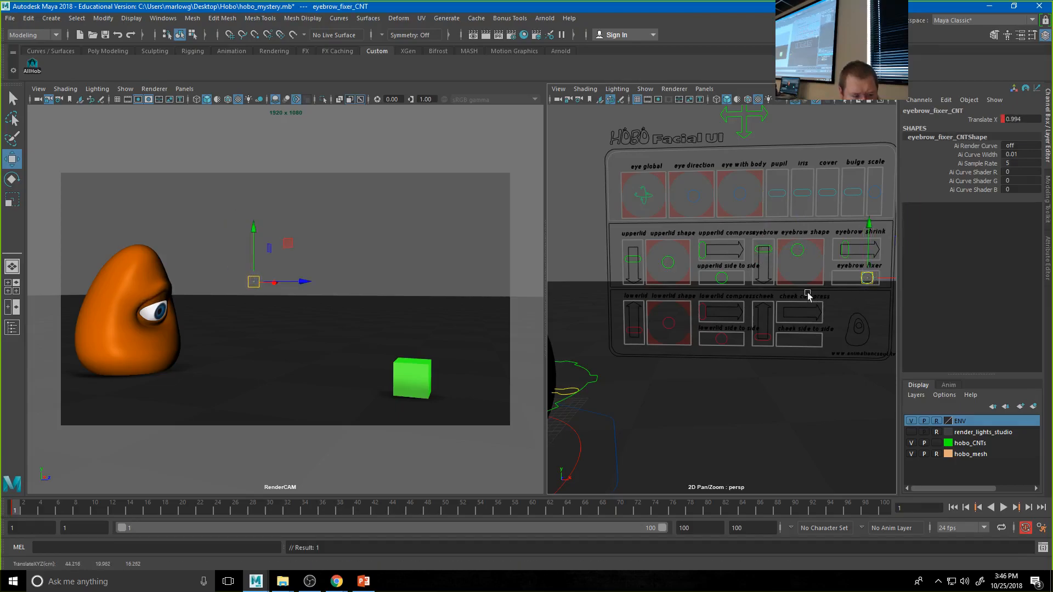
# - Adjust the pupil by raising eye_pupil_CNT to about 0.284 in Translate Y, and key it
pyautogui.click(744, 201)
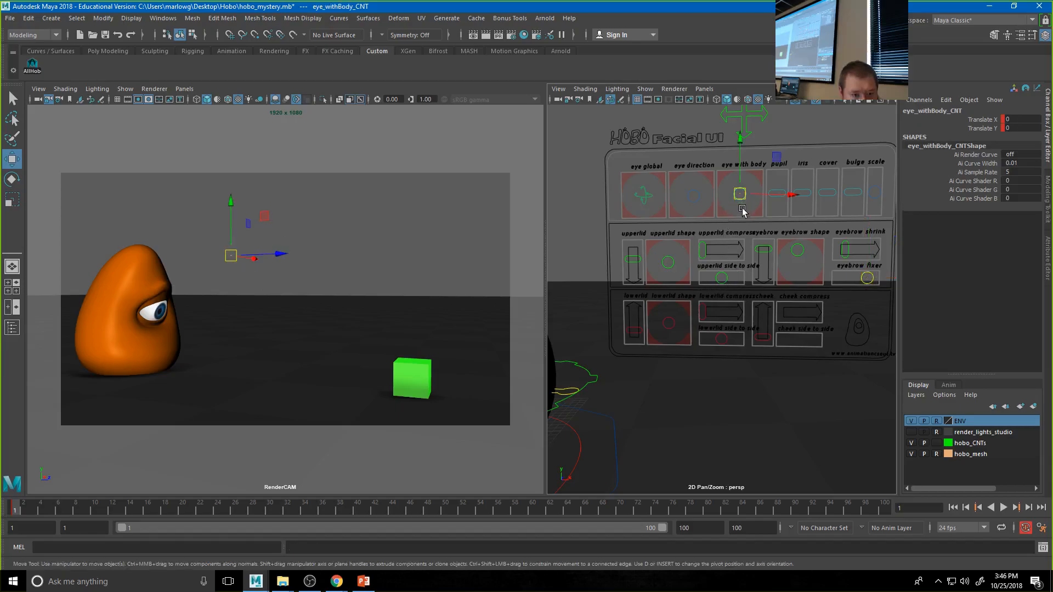
pyautogui.click(694, 202)
pyautogui.moveTo(694, 202); pyautogui.dragTo(695, 193)
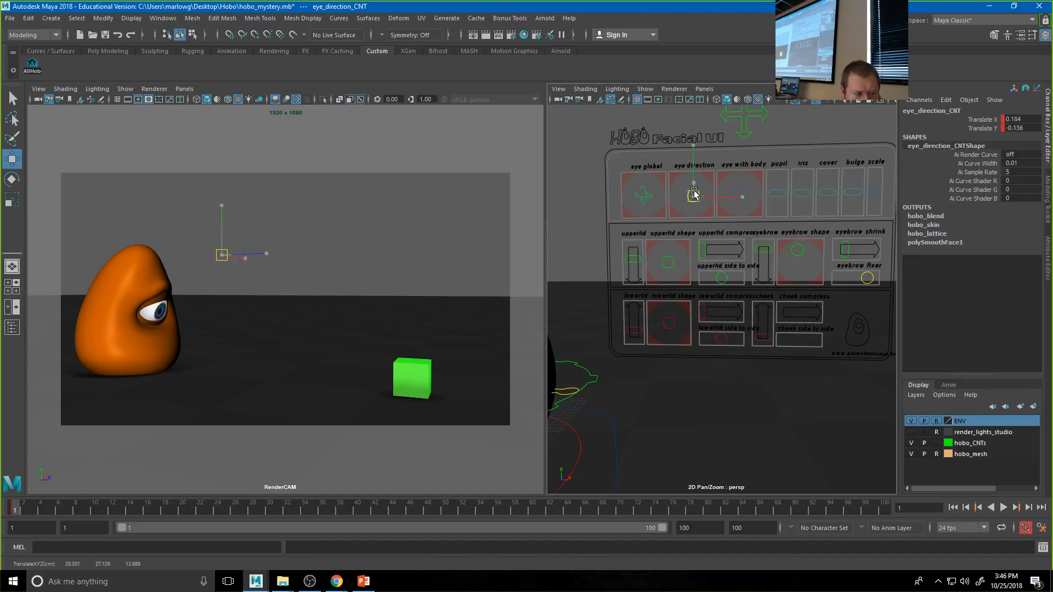
pyautogui.click(776, 193)
pyautogui.moveTo(775, 192); pyautogui.dragTo(776, 182)
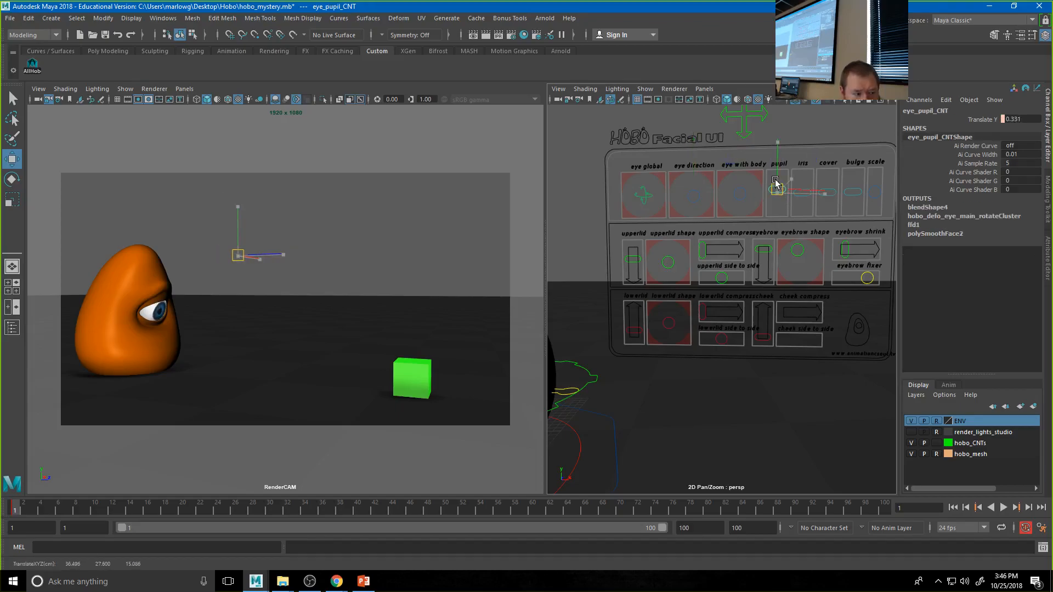
pyautogui.press('s')
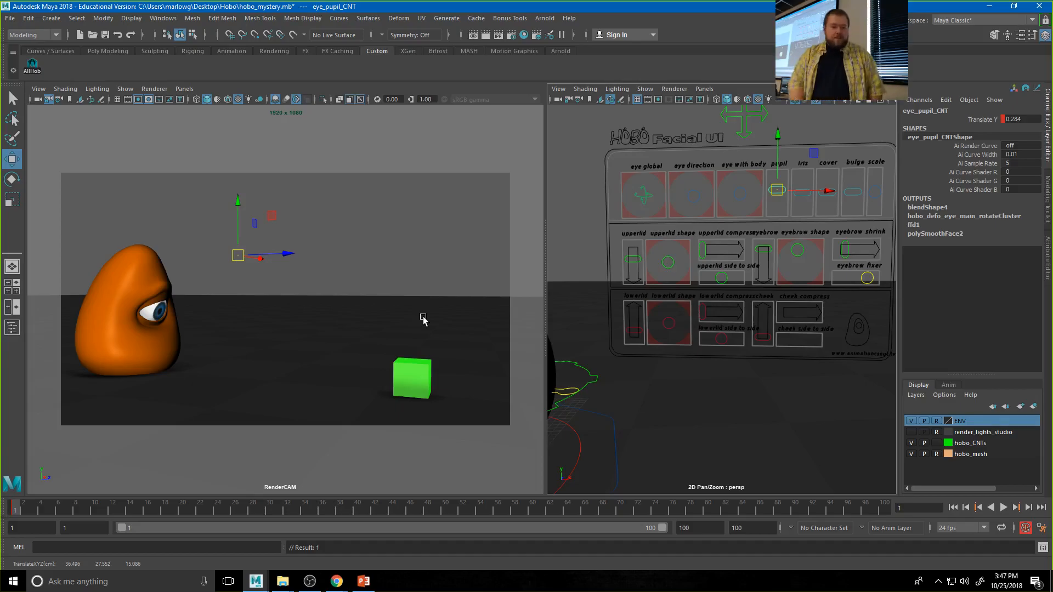
# - Try opening the eye with upperlid_CNT at about -0.904 in Translate Y and a changed lower lid, and undo the lower-lid change
pyautogui.click(633, 246)
pyautogui.moveTo(633, 246); pyautogui.dragTo(634, 240)
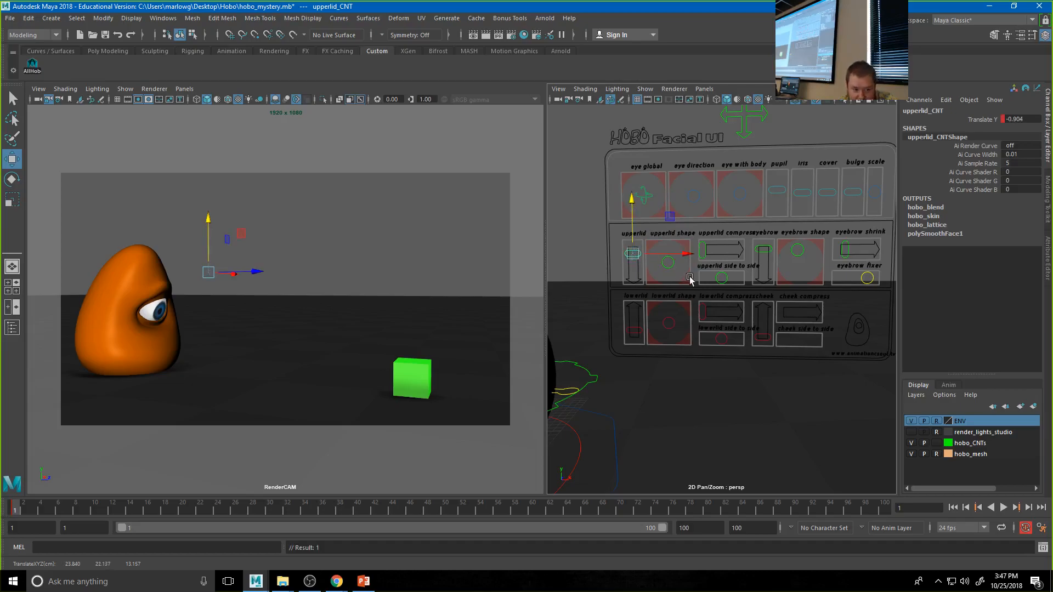
pyautogui.click(633, 331)
pyautogui.moveTo(633, 308); pyautogui.dragTo(634, 314)
pyautogui.hotkey('ctrl', 'z')
pyautogui.hotkey('ctrl', 'z')
pyautogui.hotkey('ctrl', 'z')
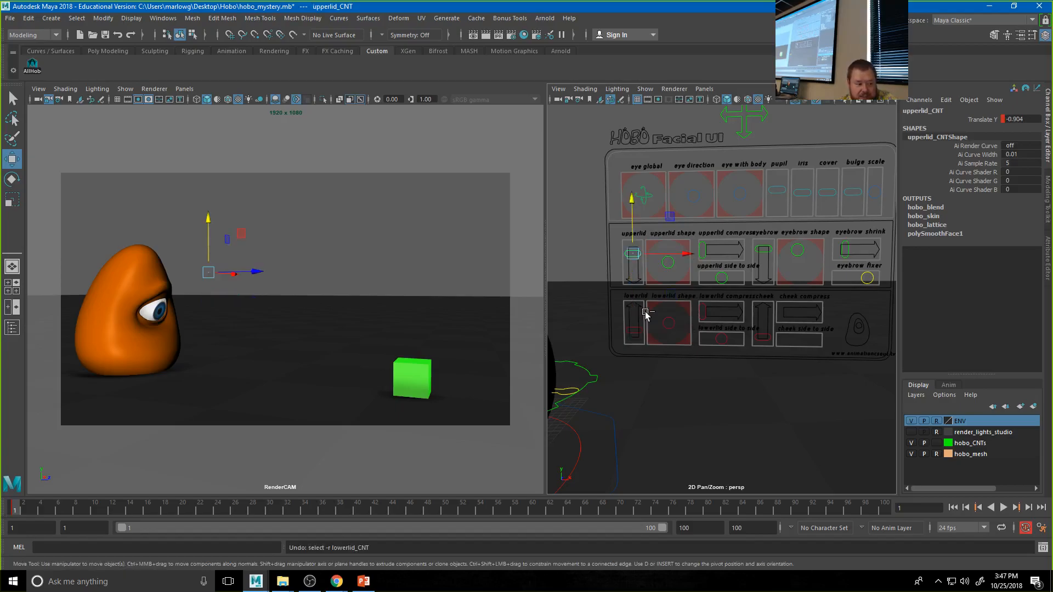
# - Set upperlid_CNT to about -1.637 in Translate Y and key all hobo controls at frame 1
pyautogui.moveTo(639, 249); pyautogui.dragTo(635, 246)
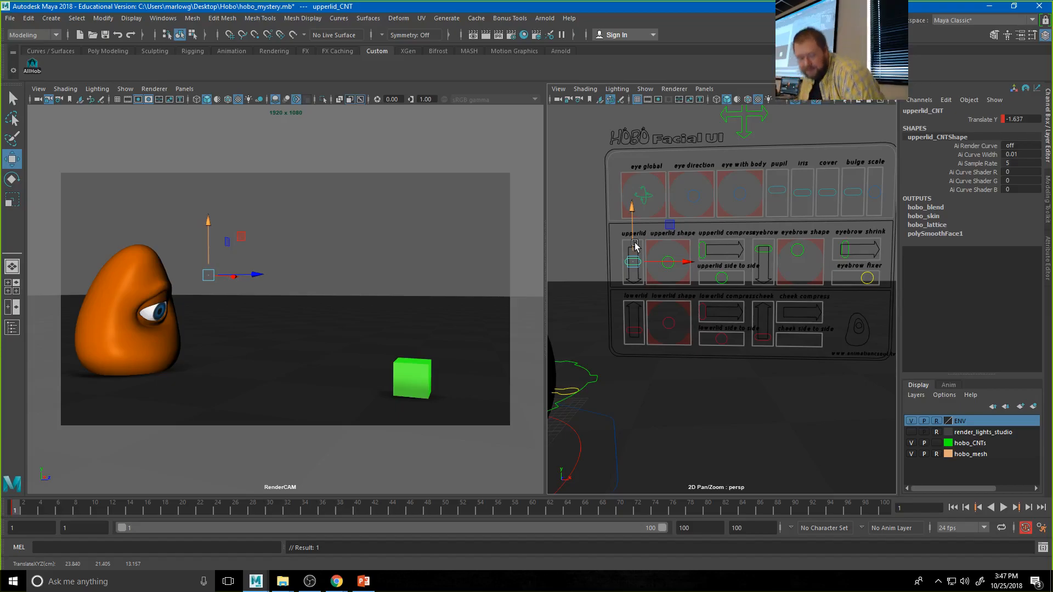
pyautogui.click(31, 68)
pyautogui.press('s')
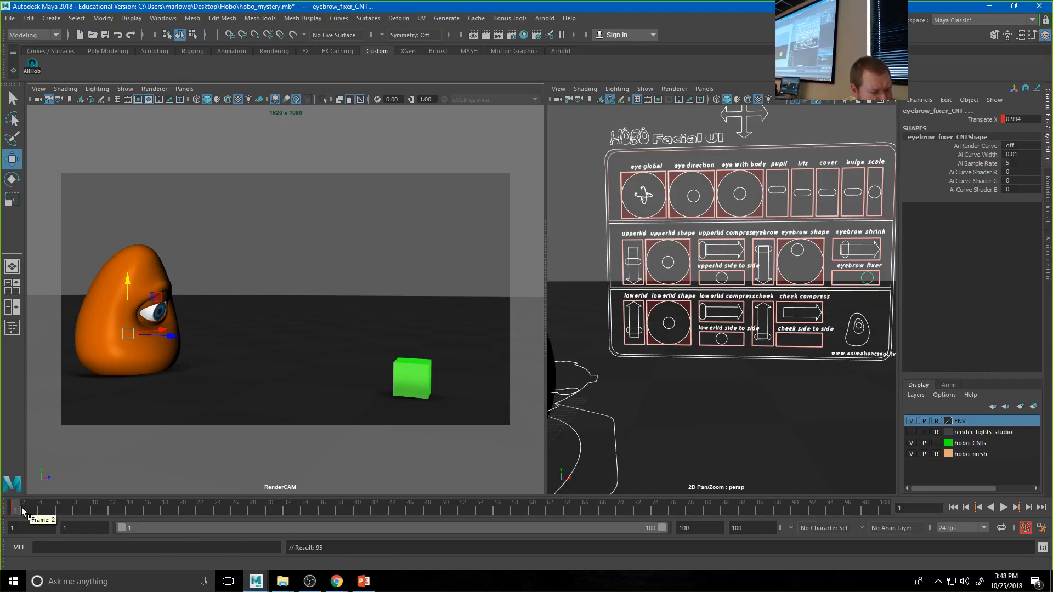
# - Play back the timeline briefly from the frame 1 pose, stop it, and clear the control selection
pyautogui.hotkey('alt', 'v')
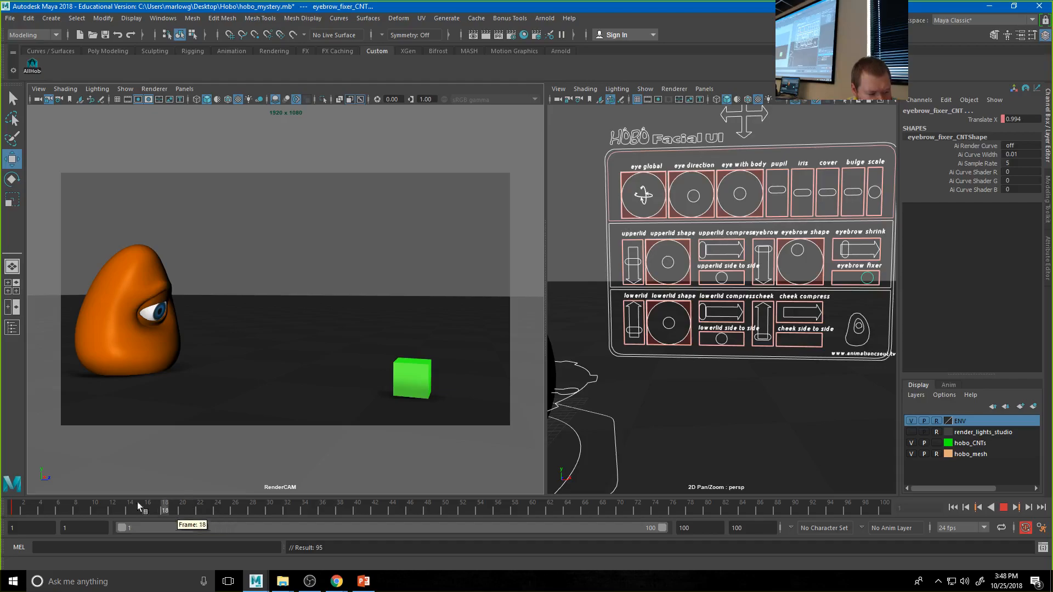
pyautogui.hotkey('alt', 'v')
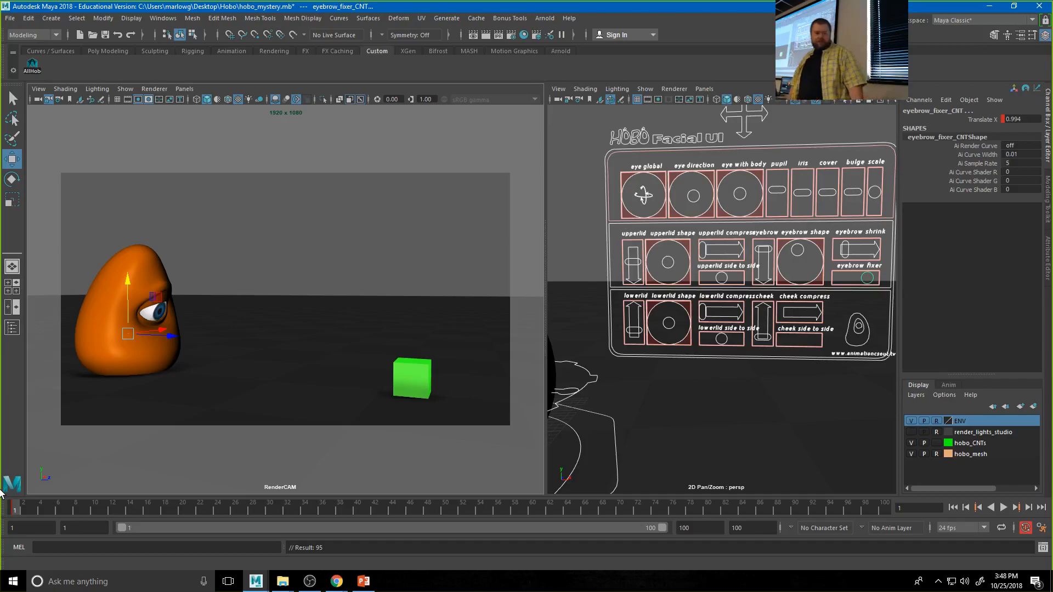
pyautogui.click(264, 241)
pyautogui.keyDown('alt'); pyautogui.moveTo(704, 336); pyautogui.dragTo(590, 343, button='right'); pyautogui.keyUp('alt')
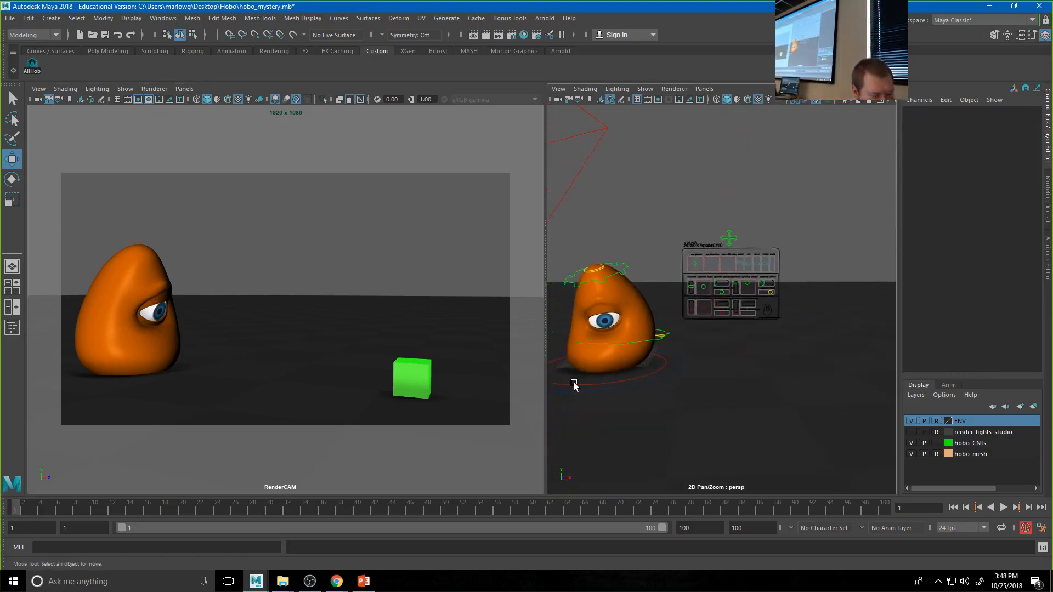
pyautogui.keyDown('alt'); pyautogui.moveTo(555, 409); pyautogui.dragTo(569, 399); pyautogui.keyUp('alt')
# - At frame 20, move hobo_top_CNT forward toward the cube to about 0.49, -9.546, 6.781 in Translate X, Y and Z
pyautogui.moveTo(88, 513); pyautogui.dragTo(185, 515)
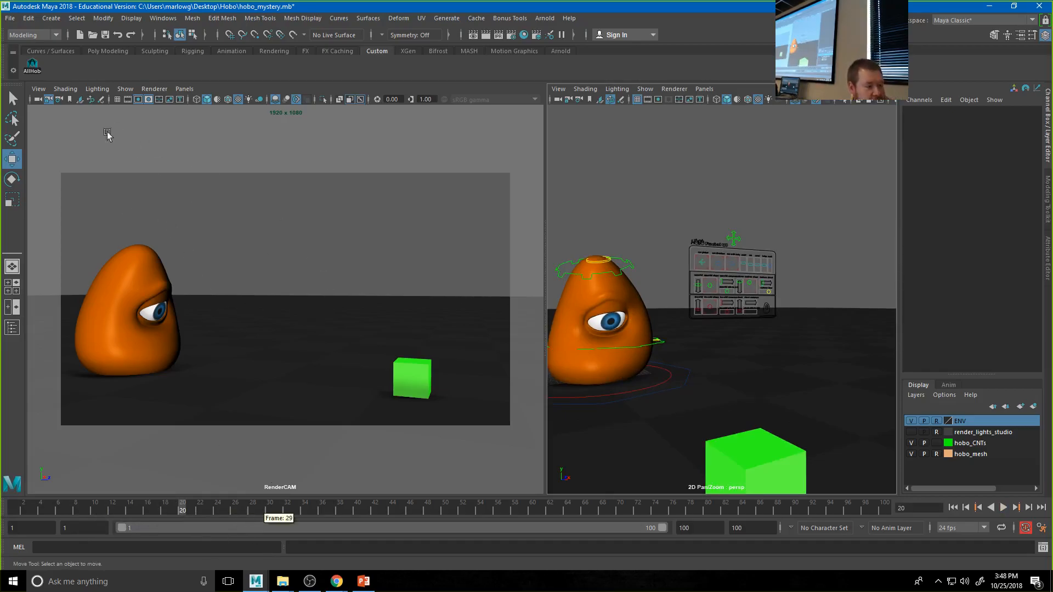
pyautogui.click(32, 68)
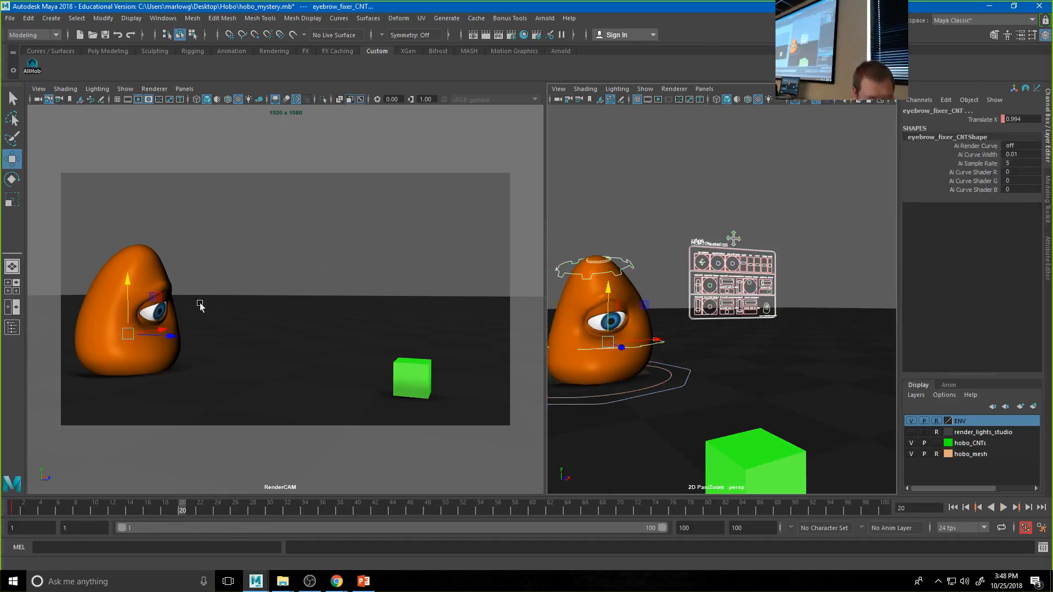
pyautogui.click(685, 178)
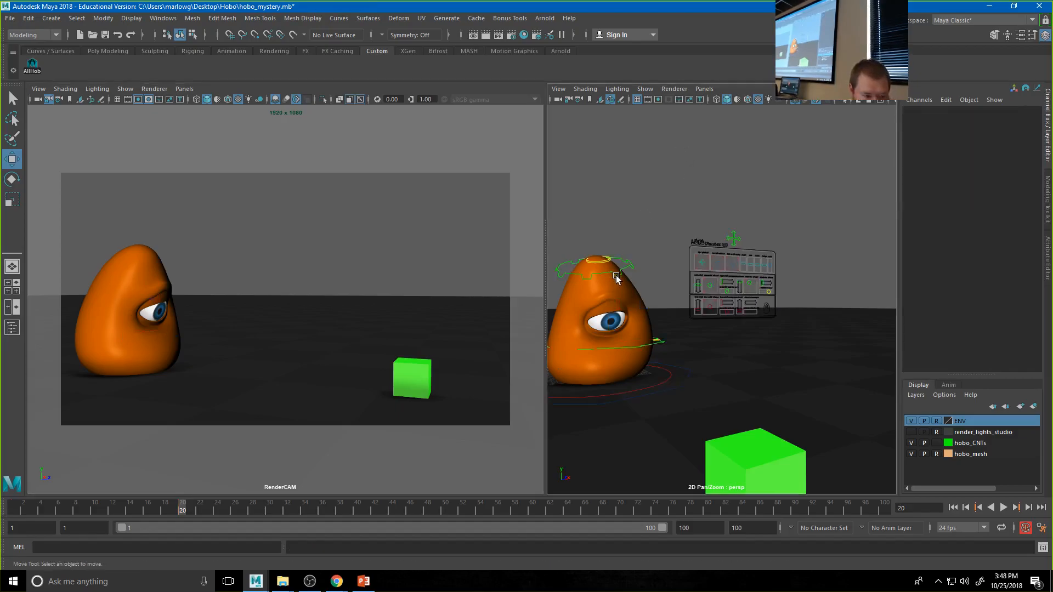
pyautogui.click(614, 273)
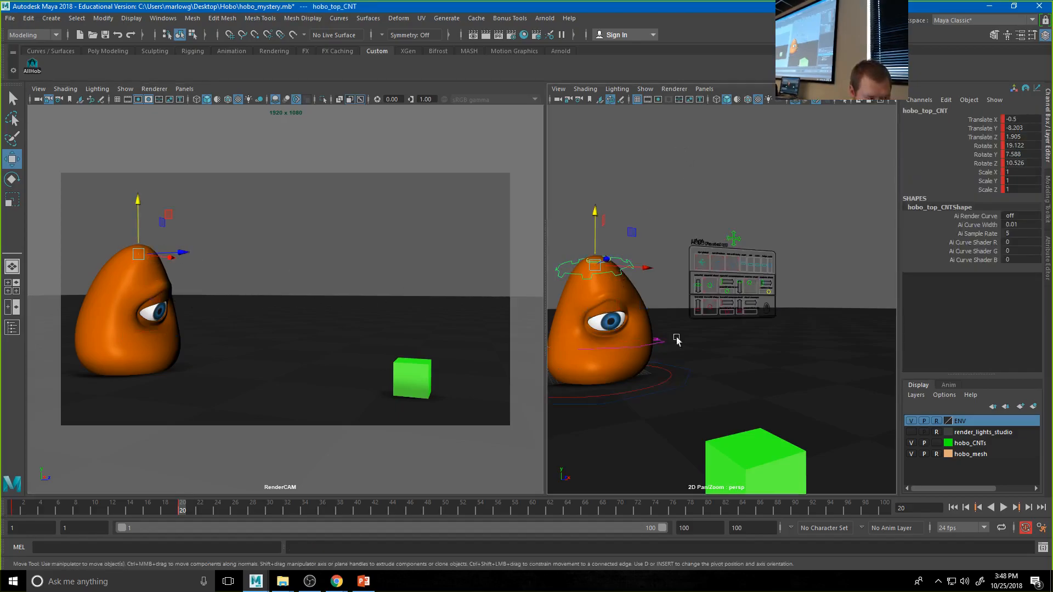
pyautogui.keyDown('alt'); pyautogui.moveTo(629, 320); pyautogui.dragTo(759, 280); pyautogui.keyUp('alt')
pyautogui.moveTo(711, 247); pyautogui.dragTo(733, 253)
# - Move hobo_middle_CNT forward to about -3.231 in Translate Z and tilt hobo_top_CNT to about -9.224 in Rotate X
pyautogui.click(745, 357)
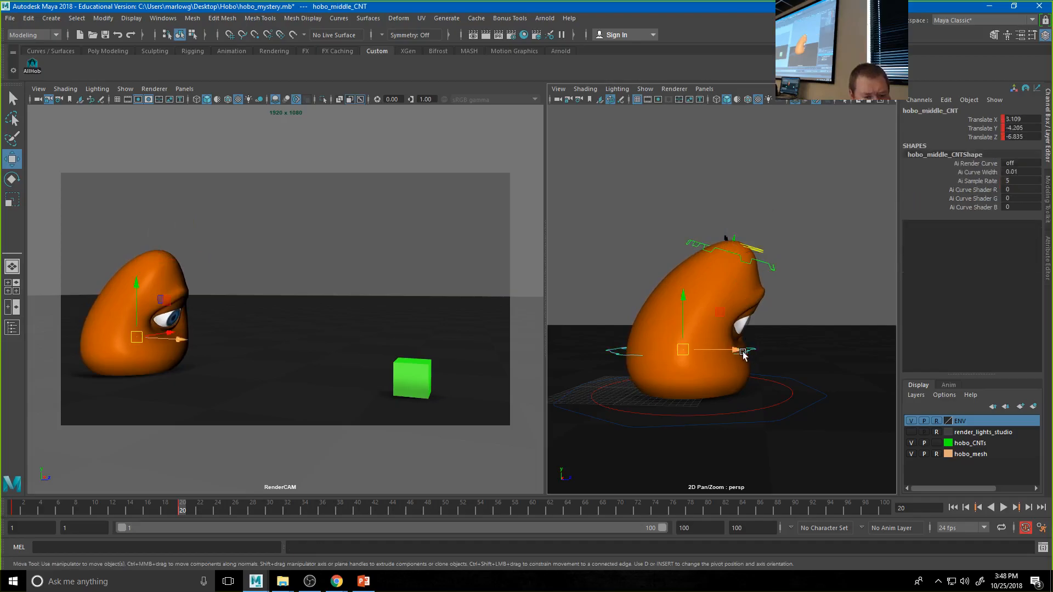
pyautogui.moveTo(728, 351); pyautogui.dragTo(746, 353)
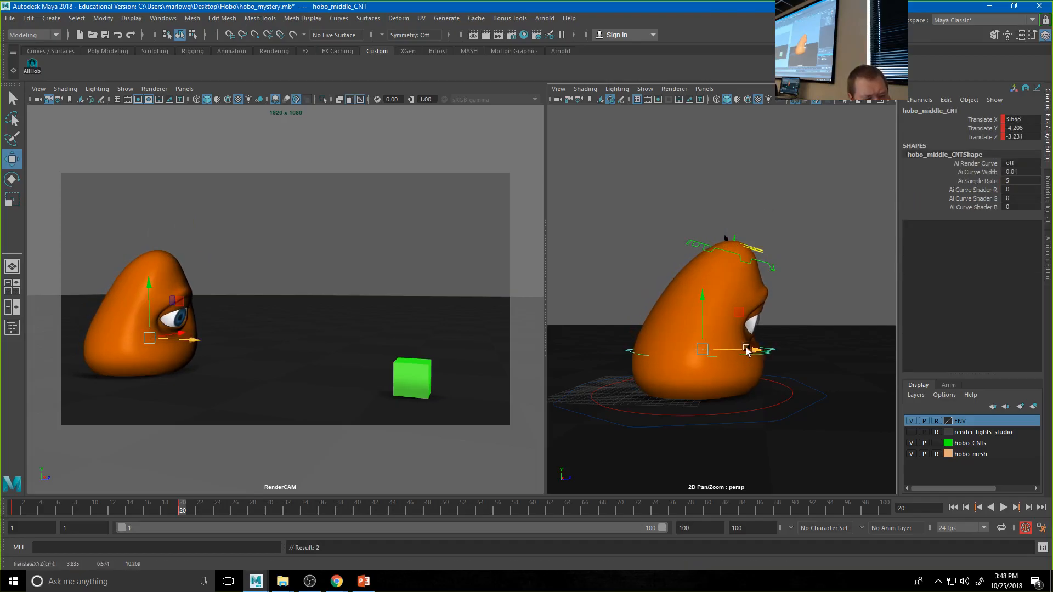
pyautogui.click(746, 265)
pyautogui.press('e')
pyautogui.moveTo(767, 237)
pyautogui.mouseDown()
pyautogui.moveTo(783, 251)
pyautogui.moveTo(773, 219)
pyautogui.moveTo(775, 231)
pyautogui.mouseUp()
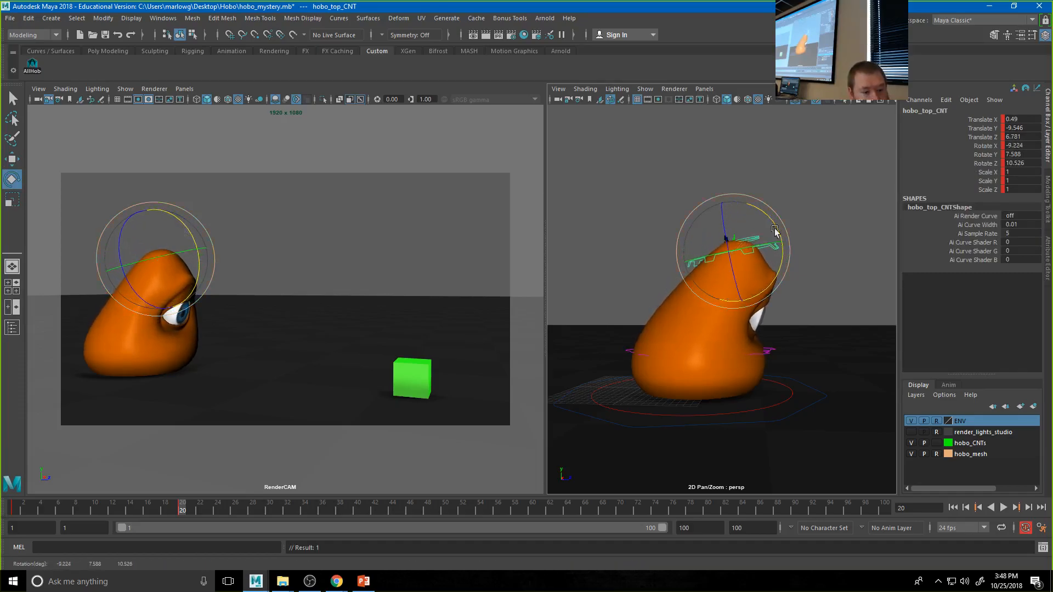
# - Raise hobo_middle_CNT and push it forward to about 4.436, -1.668, 1.674 in Translate X, Y and Z
pyautogui.click(764, 356)
pyautogui.press('w')
pyautogui.moveTo(744, 353); pyautogui.dragTo(743, 289)
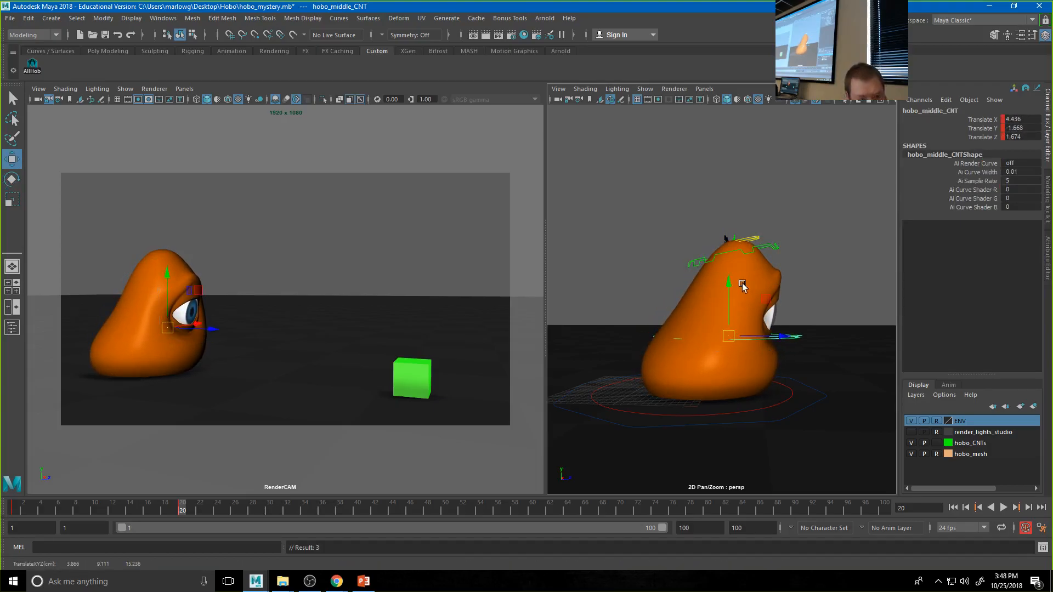
# - Lower the eye's gaze by moving eye_direction_CNT to about 0.185 in Translate X and -0.424 in Translate Y
pyautogui.keyDown('alt'); pyautogui.moveTo(813, 308); pyautogui.dragTo(699, 313); pyautogui.keyUp('alt')
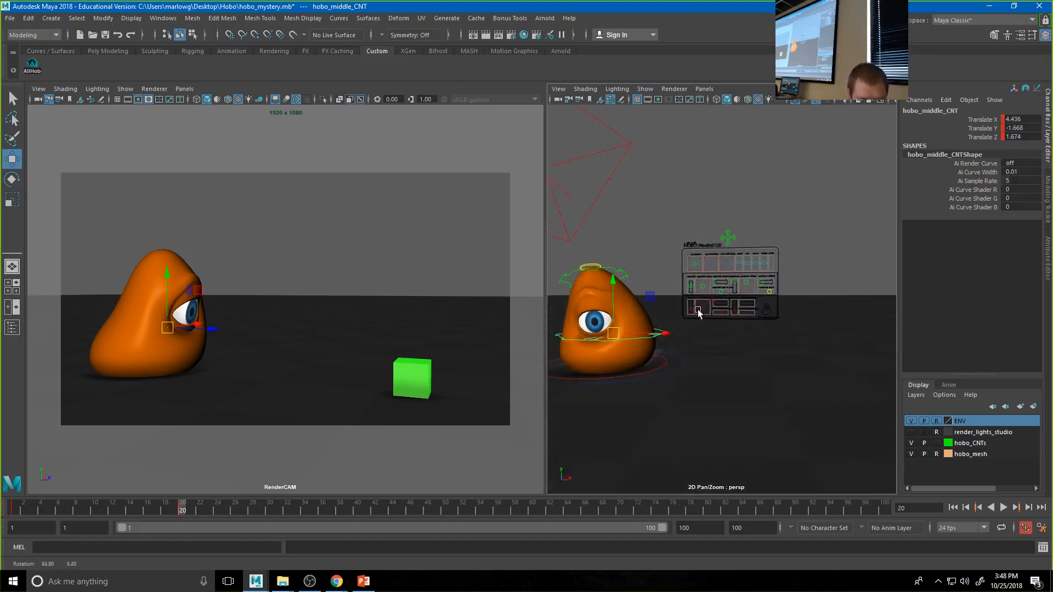
pyautogui.click(713, 265)
pyautogui.moveTo(712, 266); pyautogui.dragTo(712, 268)
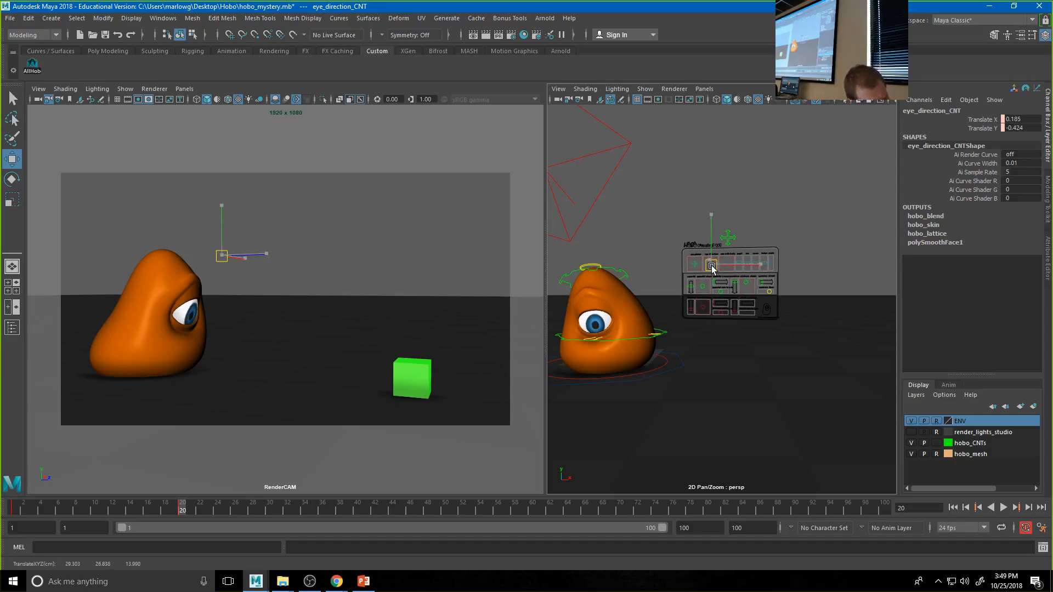
# - Narrow the eye with eyebrow_CNT at about -1.83 and lowerlid_CNT at about 1.173 in Translate Y, and lower upperlid_CNT
pyautogui.keyDown('alt'); pyautogui.moveTo(688, 274); pyautogui.dragTo(851, 308, button='right'); pyautogui.keyUp('alt')
pyautogui.keyDown('alt'); pyautogui.moveTo(777, 288); pyautogui.dragTo(776, 245); pyautogui.keyUp('alt')
pyautogui.click(777, 250)
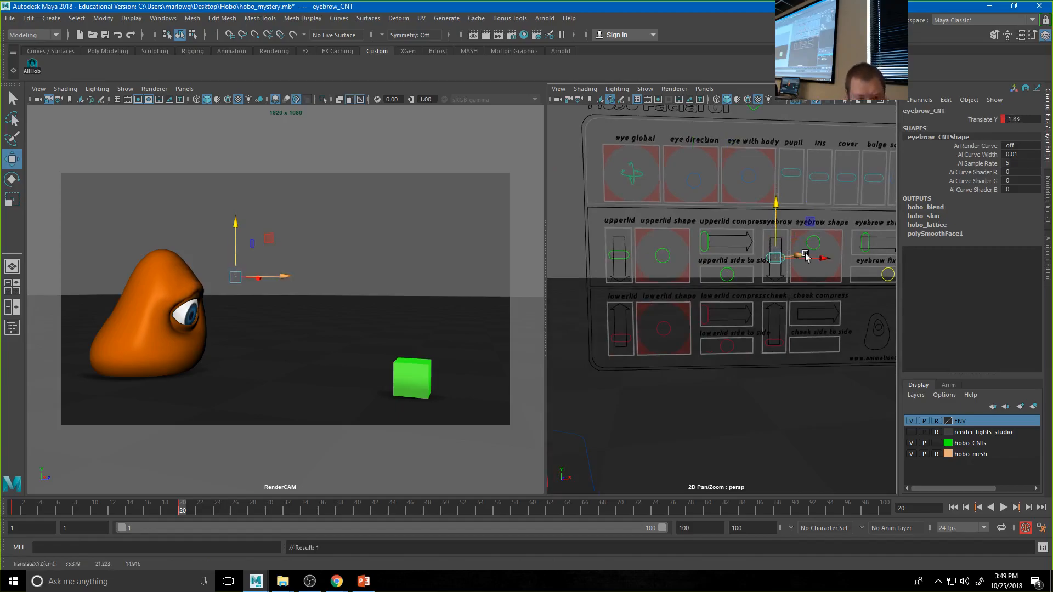
pyautogui.click(619, 247)
pyautogui.moveTo(619, 232); pyautogui.dragTo(618, 246)
pyautogui.click(627, 338)
pyautogui.moveTo(619, 325); pyautogui.dragTo(619, 324)
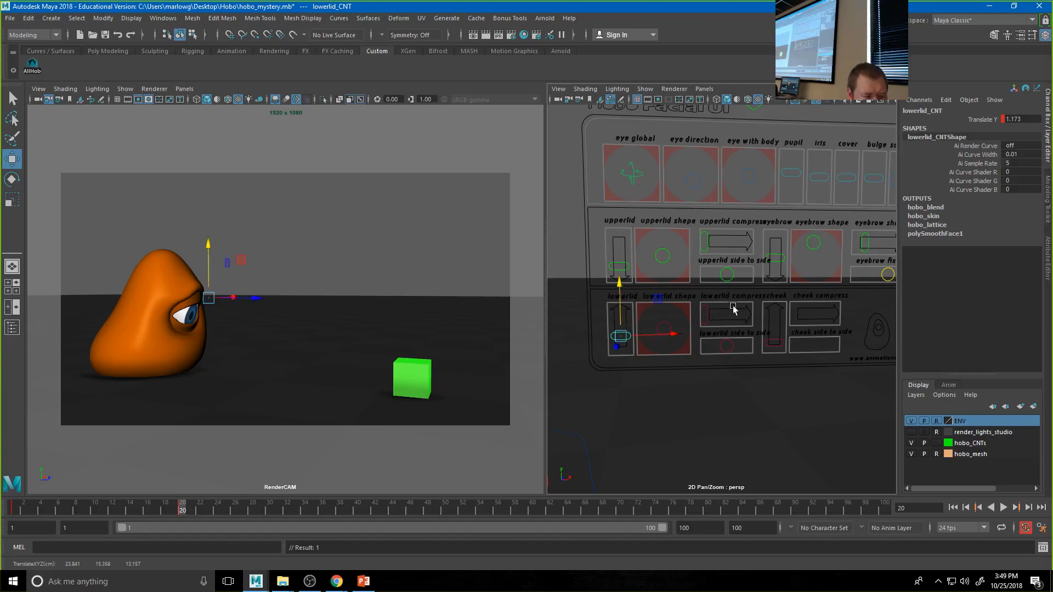
# - Reposition hobo_middle_tweak_CNT to push the middle of the hobo's body slightly toward the cube
pyautogui.keyDown('alt'); pyautogui.moveTo(784, 413); pyautogui.dragTo(609, 350, button='right'); pyautogui.keyUp('alt')
pyautogui.keyDown('alt'); pyautogui.moveTo(609, 351); pyautogui.dragTo(710, 277); pyautogui.keyUp('alt')
pyautogui.click(707, 295)
pyautogui.press('e')
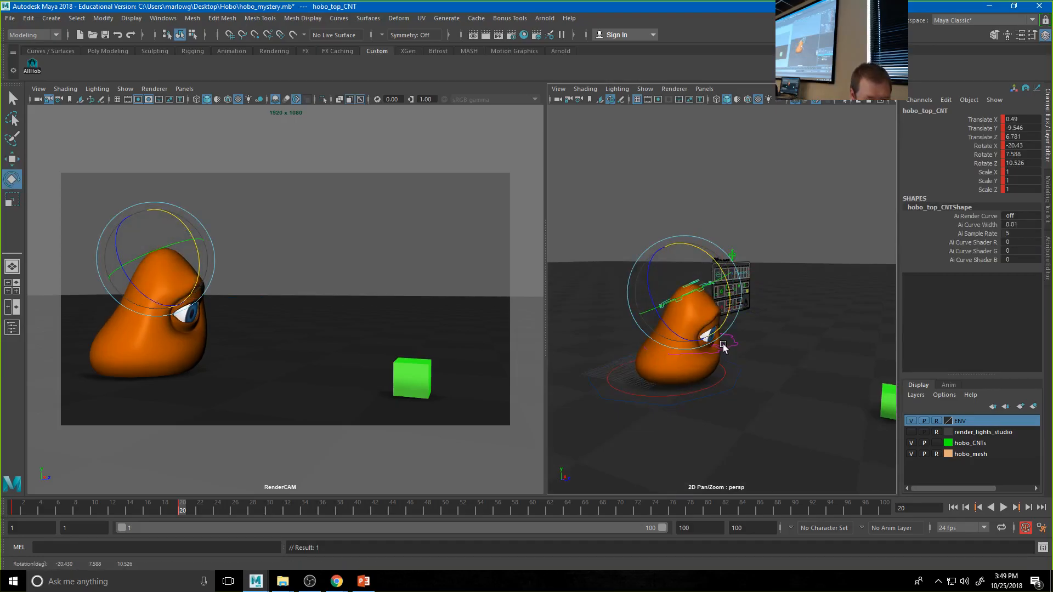
pyautogui.click(724, 349)
pyautogui.keyDown('alt'); pyautogui.moveTo(724, 350); pyautogui.dragTo(787, 373, button='right'); pyautogui.keyUp('alt')
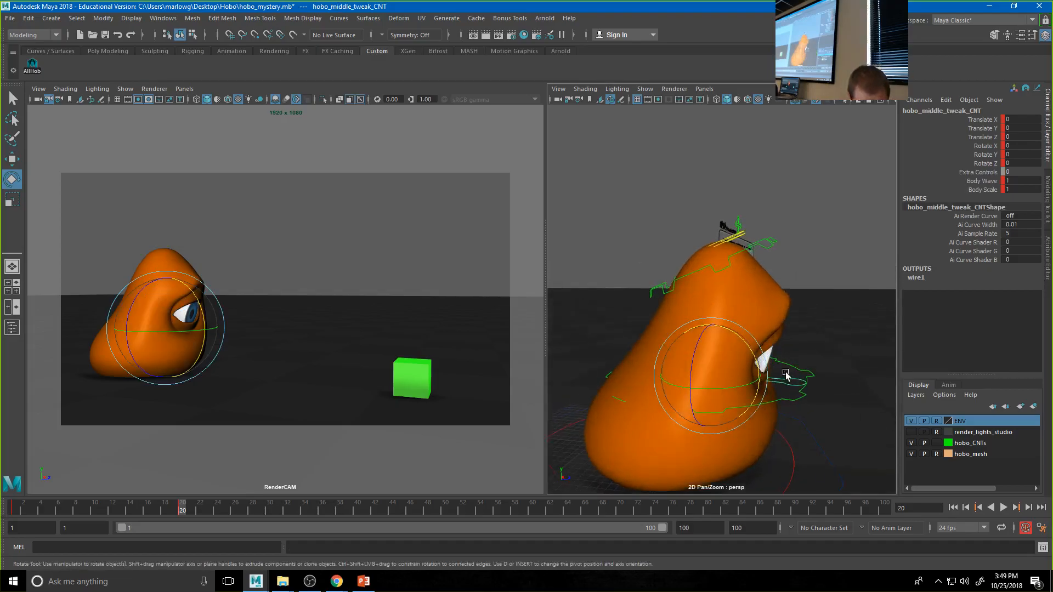
pyautogui.press('w')
pyautogui.moveTo(786, 375); pyautogui.dragTo(760, 378)
pyautogui.keyDown('alt'); pyautogui.moveTo(821, 335); pyautogui.dragTo(713, 312, button='right'); pyautogui.keyUp('alt')
pyautogui.keyDown('alt'); pyautogui.moveTo(713, 312); pyautogui.dragTo(732, 329); pyautogui.keyUp('alt')
pyautogui.click(752, 331)
# - Rotate hobo_top_CNT to about -27.068, -6.389, 7.966 in Rotate X, Y and Z to turn the head toward the cube
pyautogui.click(659, 287)
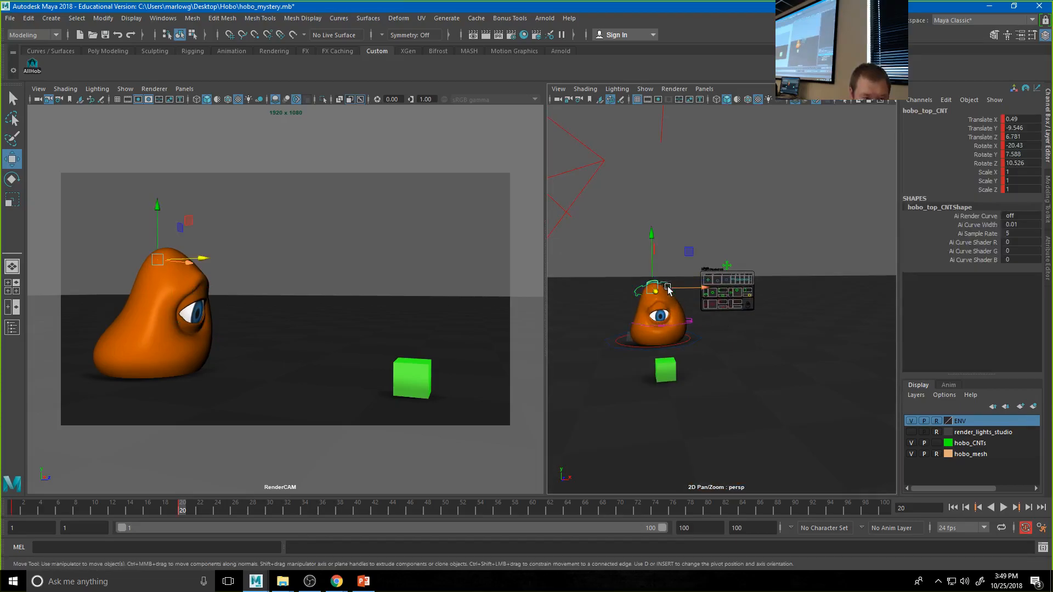
pyautogui.press('e')
pyautogui.moveTo(670, 319); pyautogui.dragTo(660, 305)
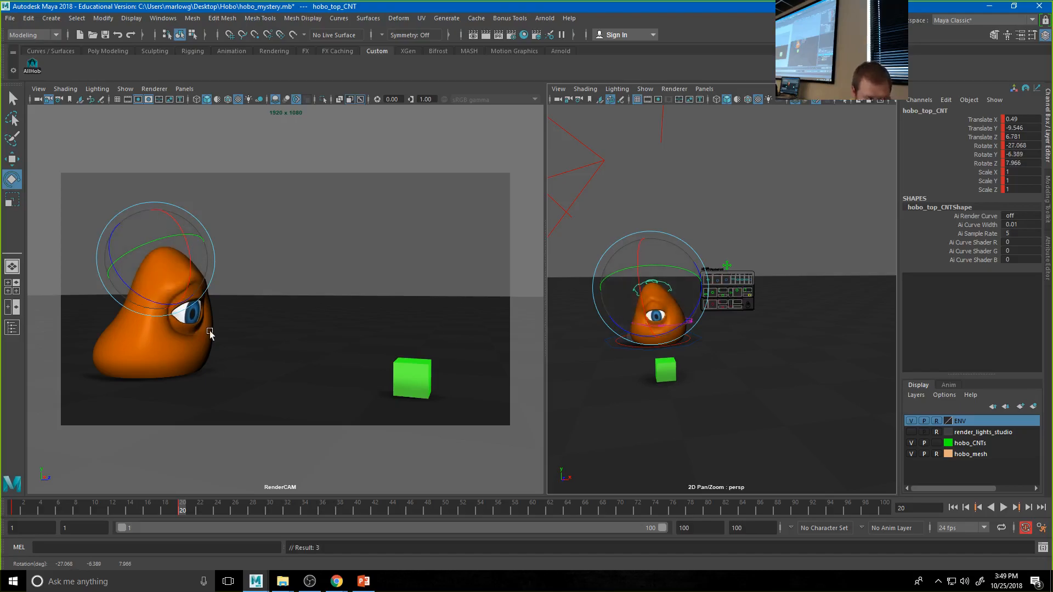
pyautogui.click(793, 254)
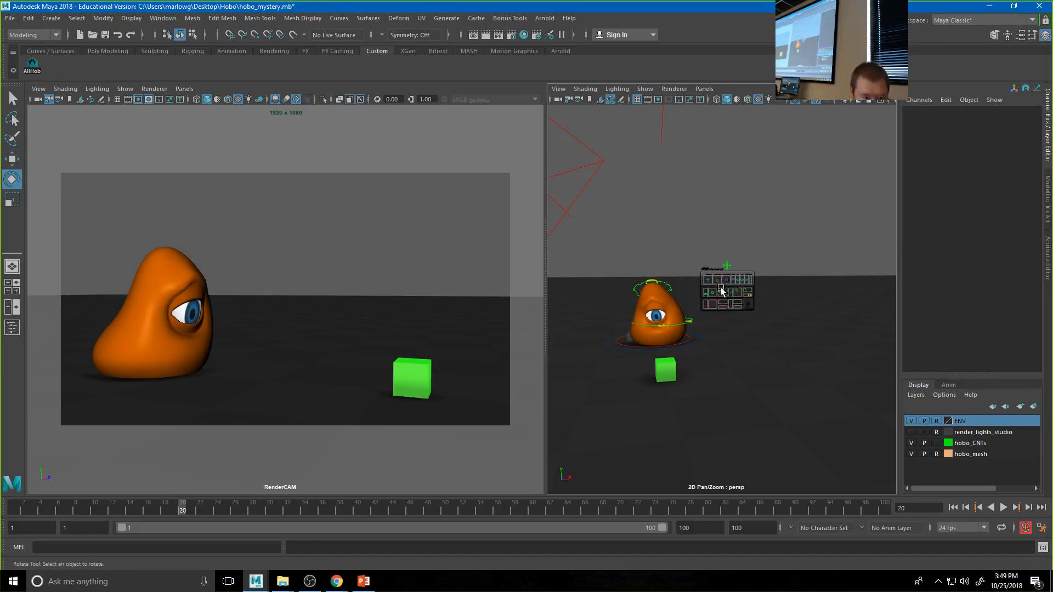
# - Shift the eye's gaze by moving eye_direction_CNT to about 0.282 in Translate X and -0.52 in Translate Y
pyautogui.click(718, 284)
pyautogui.press('w')
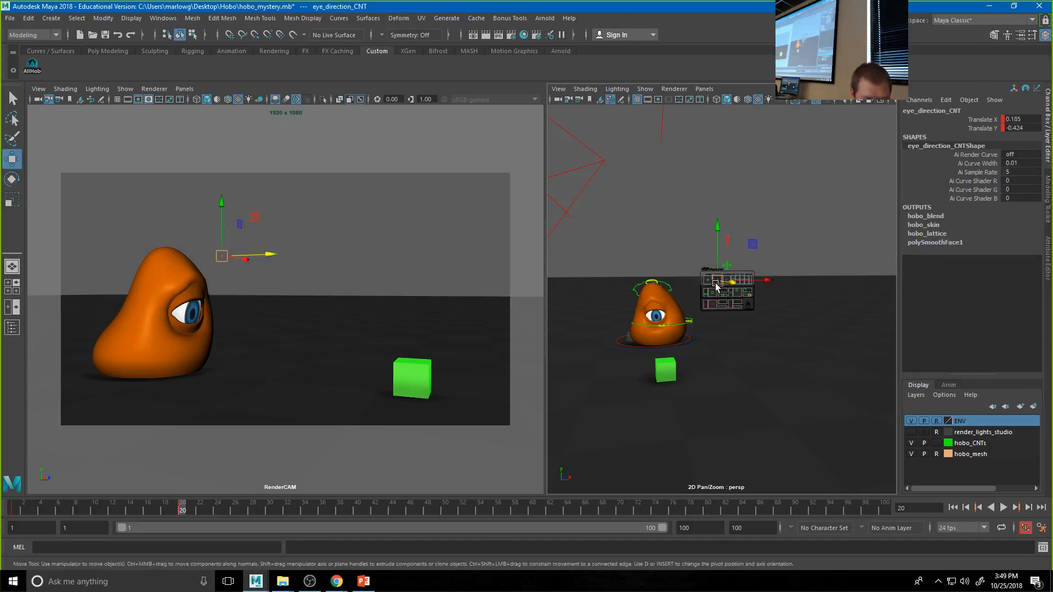
pyautogui.scroll(5, 713, 296)
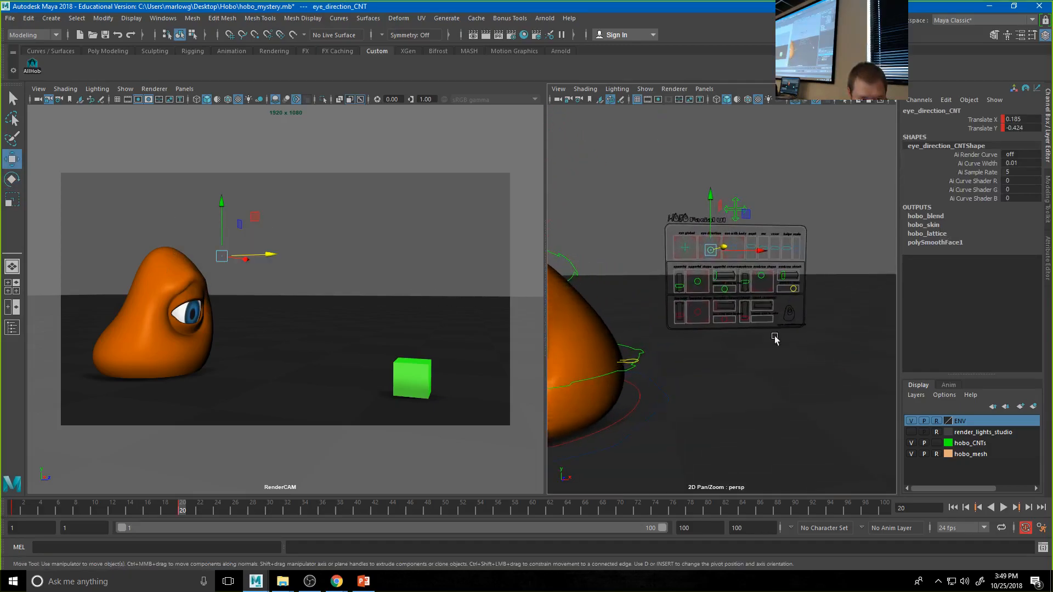
pyautogui.moveTo(710, 253); pyautogui.dragTo(710, 253)
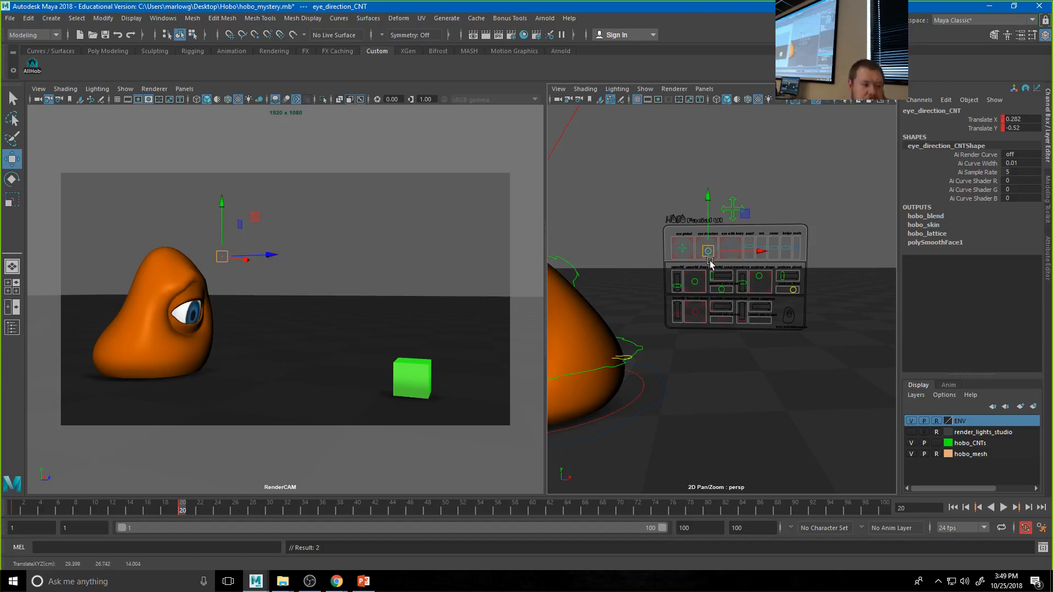
# - Adjust the lower lid shape control and move upperlid_shape_CNT to about 0.006, -0.78 in Translate X and Y
pyautogui.click(684, 316)
pyautogui.moveTo(703, 316); pyautogui.dragTo(700, 317)
pyautogui.click(693, 282)
pyautogui.moveTo(693, 282); pyautogui.dragTo(695, 290)
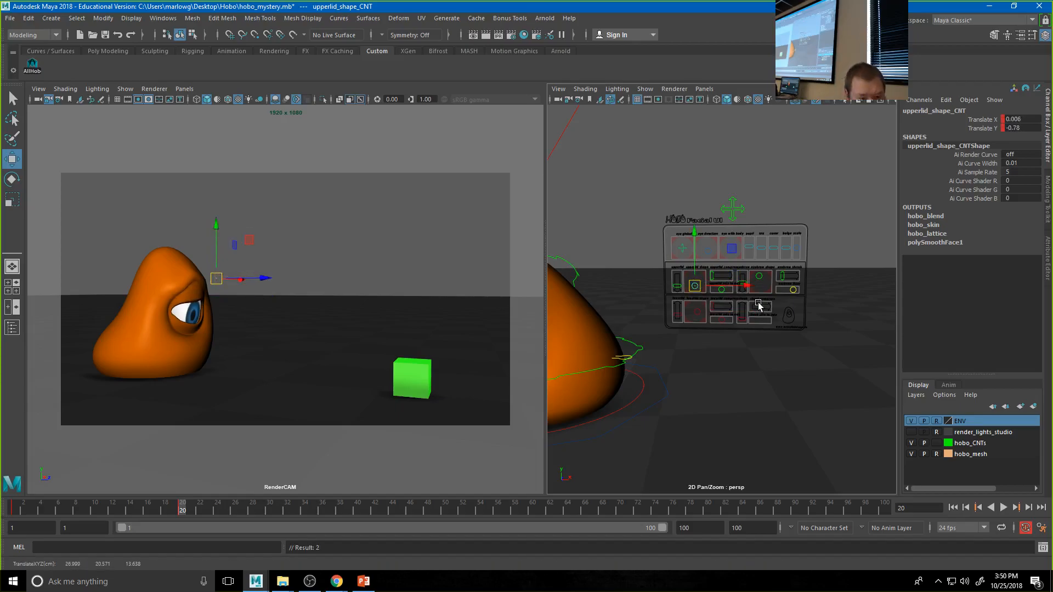
# - Try out the eye bulge and eye scale controls in the facial UI and undo the trial moves
pyautogui.scroll(4, 743, 323)
pyautogui.scroll(2, 742, 323)
pyautogui.scroll(-2, 762, 340)
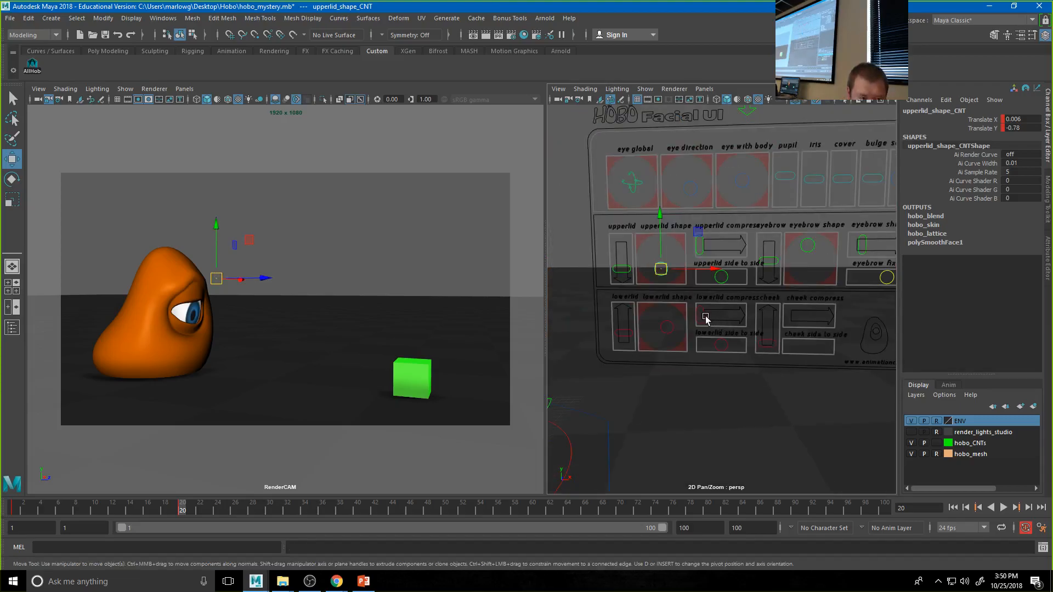
pyautogui.keyDown('alt'); pyautogui.moveTo(859, 300); pyautogui.dragTo(744, 344, button='middle'); pyautogui.keyUp('alt')
pyautogui.click(756, 220)
pyautogui.moveTo(755, 219); pyautogui.dragTo(778, 205)
pyautogui.hotkey('ctrl', 'z')
pyautogui.click(779, 223)
pyautogui.hotkey('ctrl', 'z')
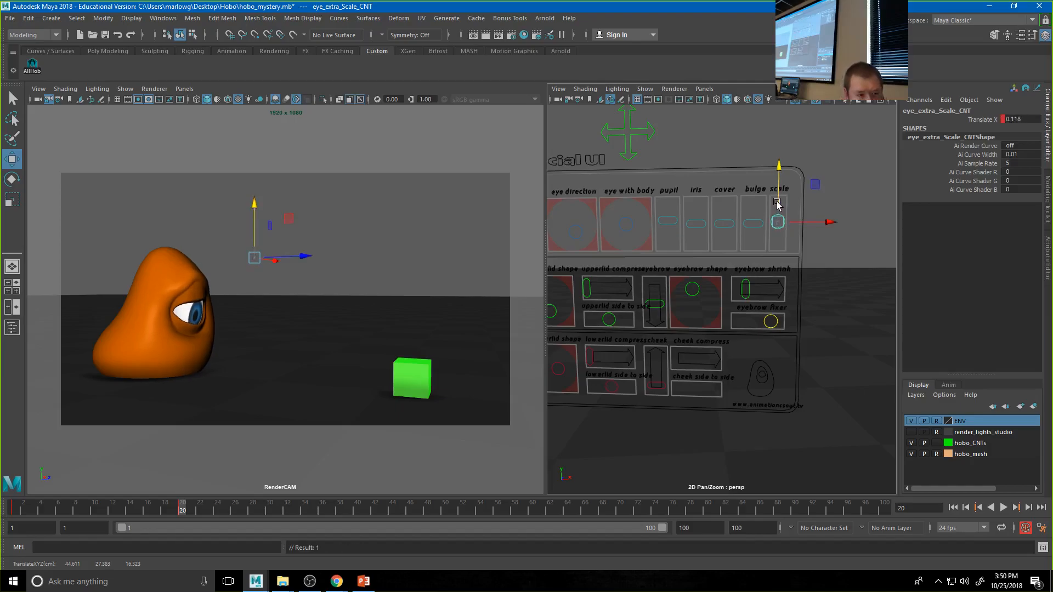
# - Try moving eye_cover_CNT, undo the move, and set a key on it at frame 20
pyautogui.click(726, 222)
pyautogui.moveTo(726, 217); pyautogui.dragTo(726, 182)
pyautogui.hotkey('ctrl', 'z')
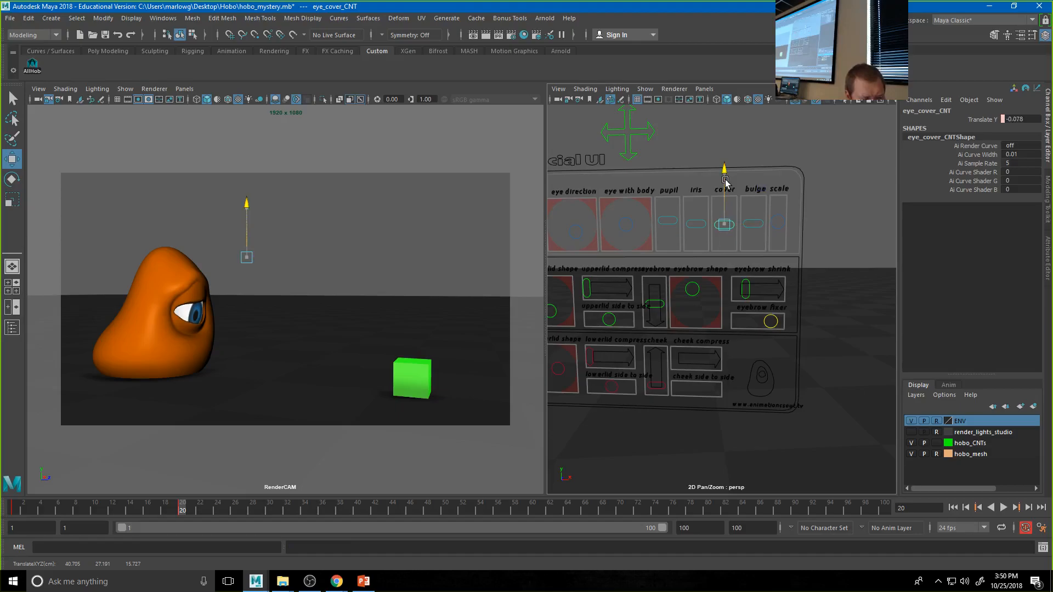
pyautogui.press('s')
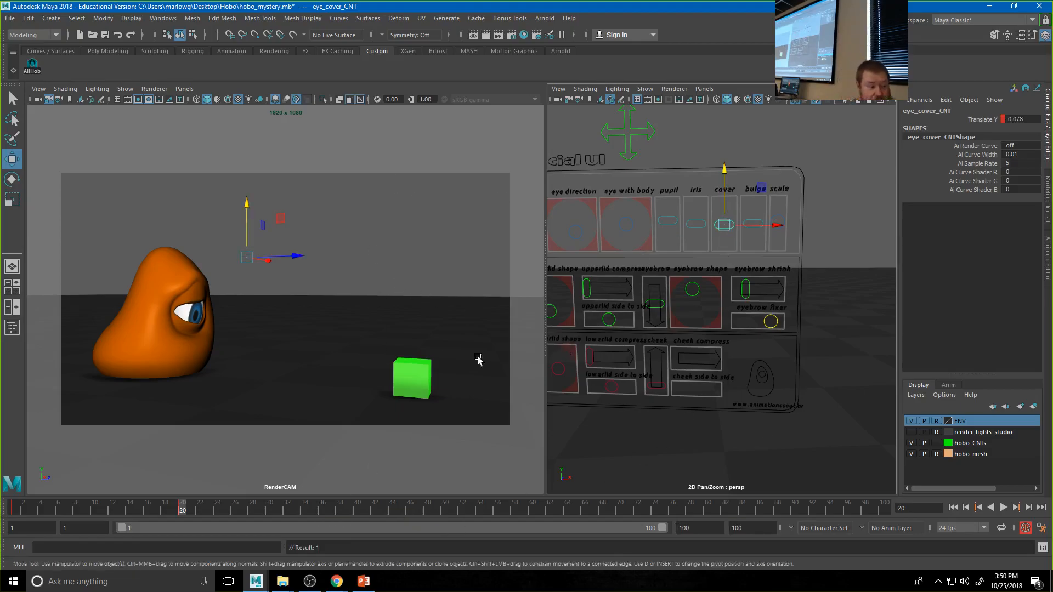
# - Select all hobo controls and compare the key poses at frames 1 and 20 by stepping between keys and playing back
pyautogui.click(31, 66)
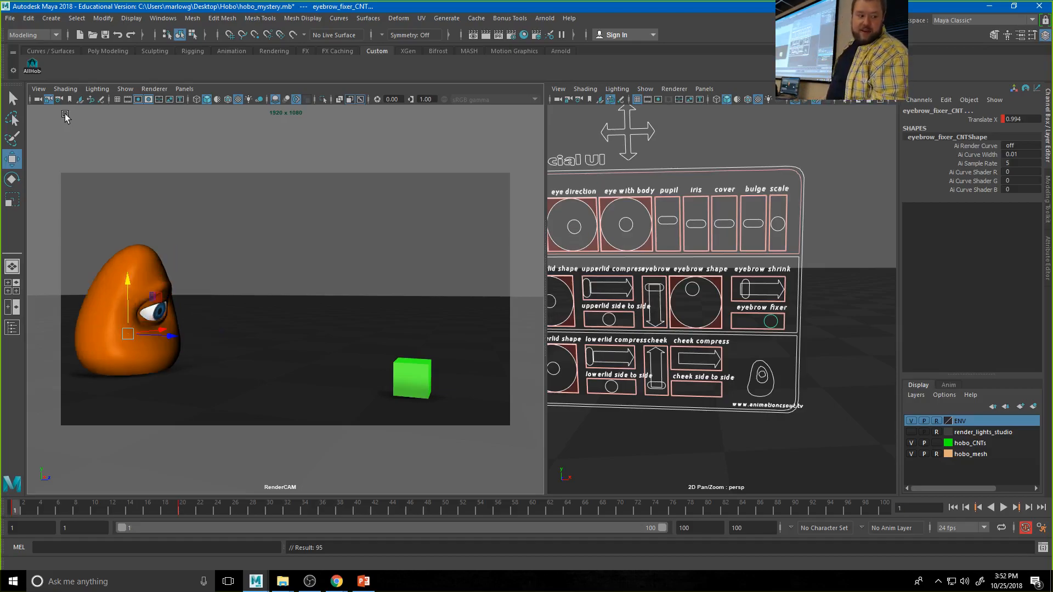
pyautogui.hotkey('alt', 'shift', 'v')
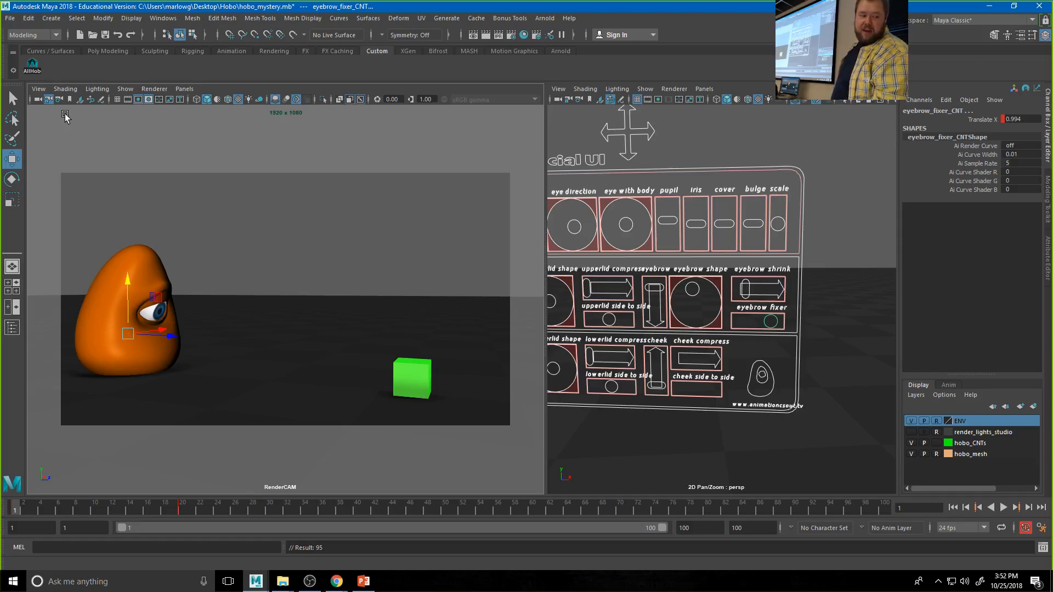
pyautogui.press('.')
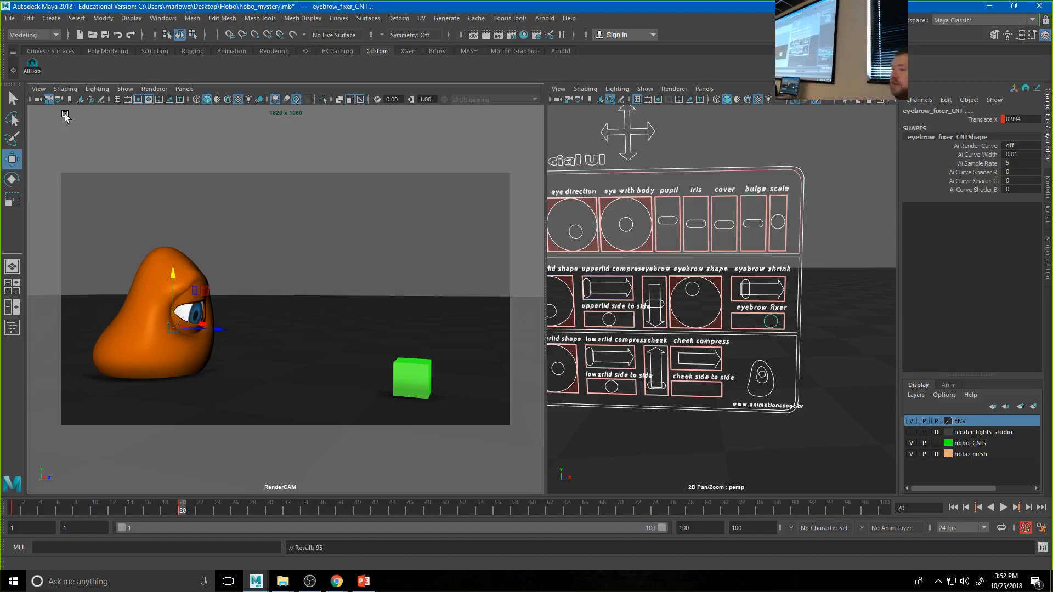
pyautogui.hotkey('alt', 'v')
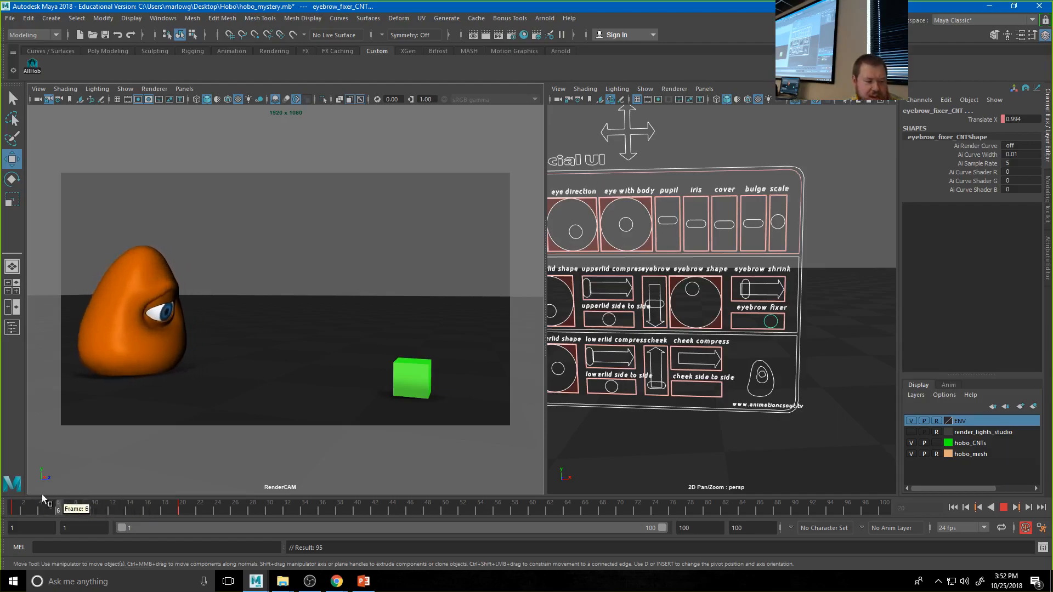
pyautogui.click(122, 509)
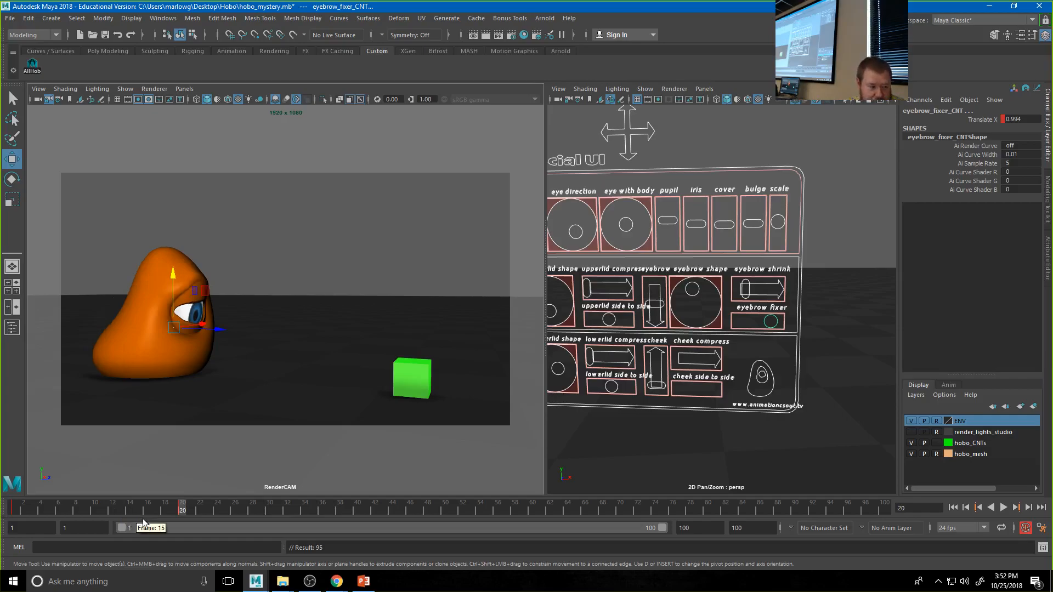
pyautogui.press(',')
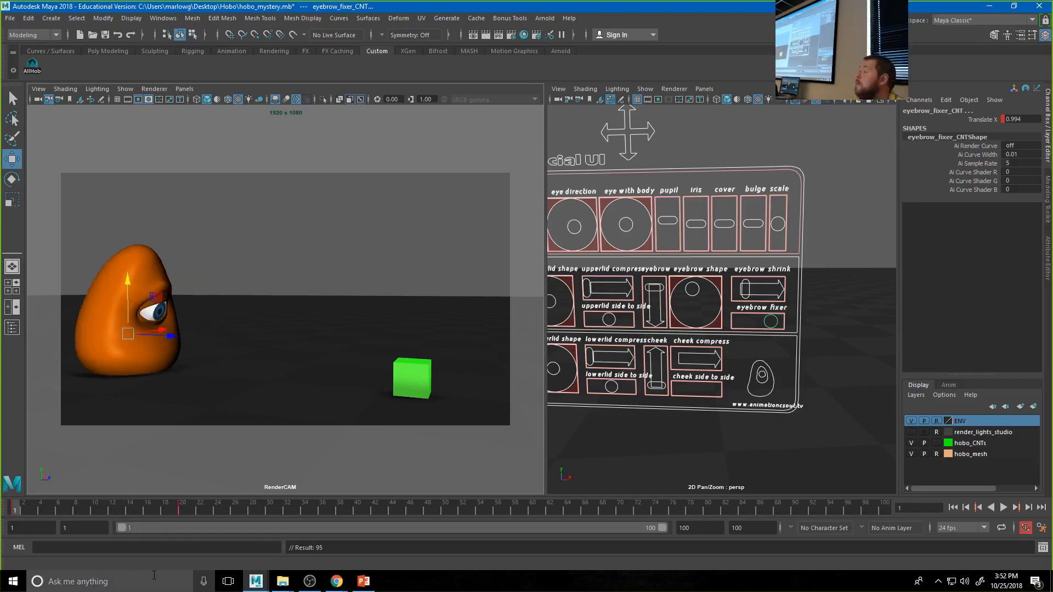
# - Try Stepped Preview on the timeline, turn it off again, and replay the motion up to frame 20
pyautogui.rightClick(373, 511)
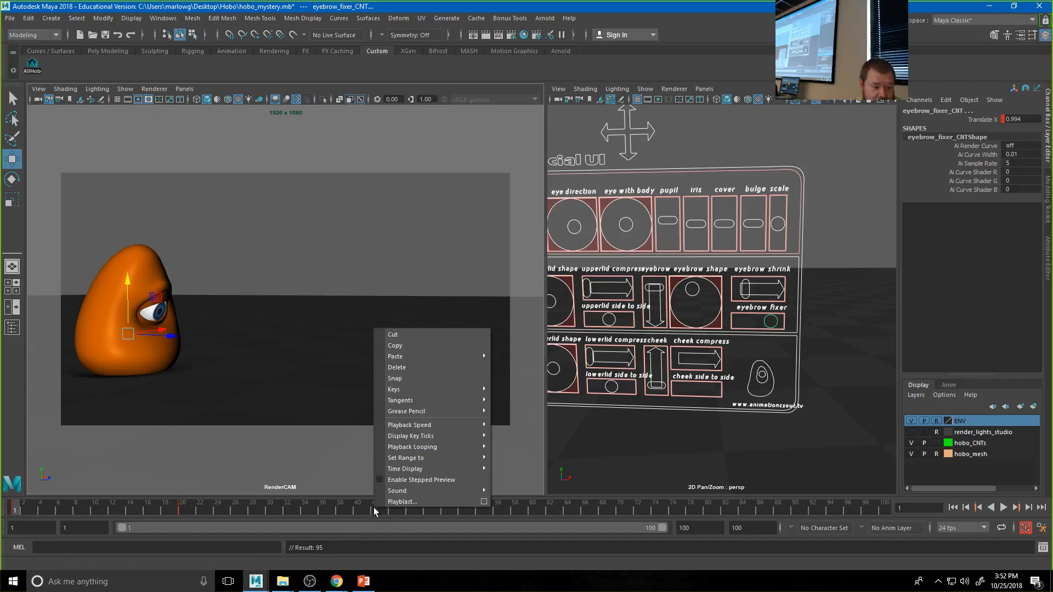
pyautogui.click(420, 483)
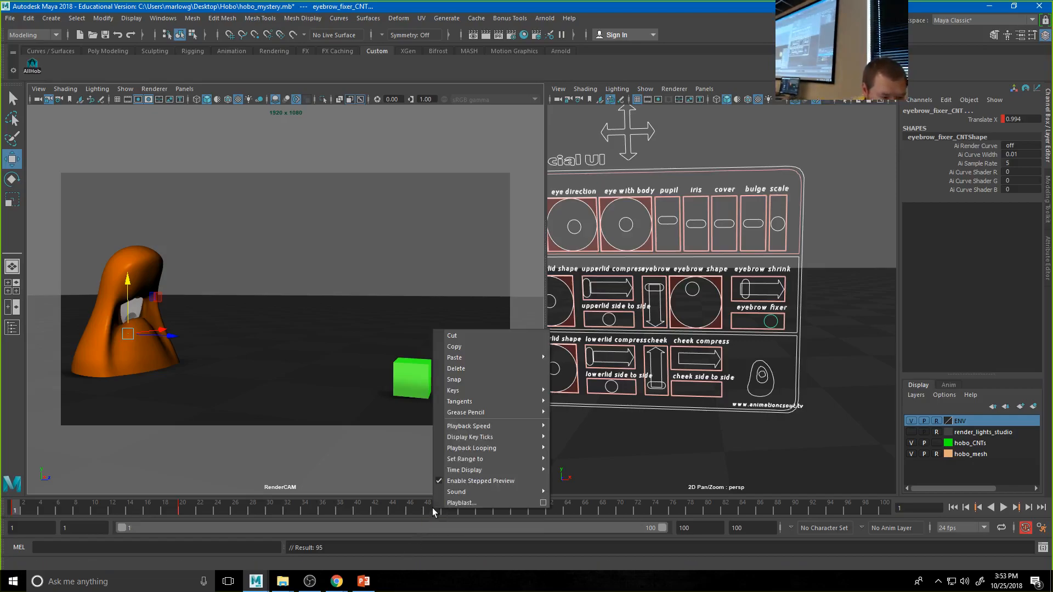
pyautogui.click(471, 481)
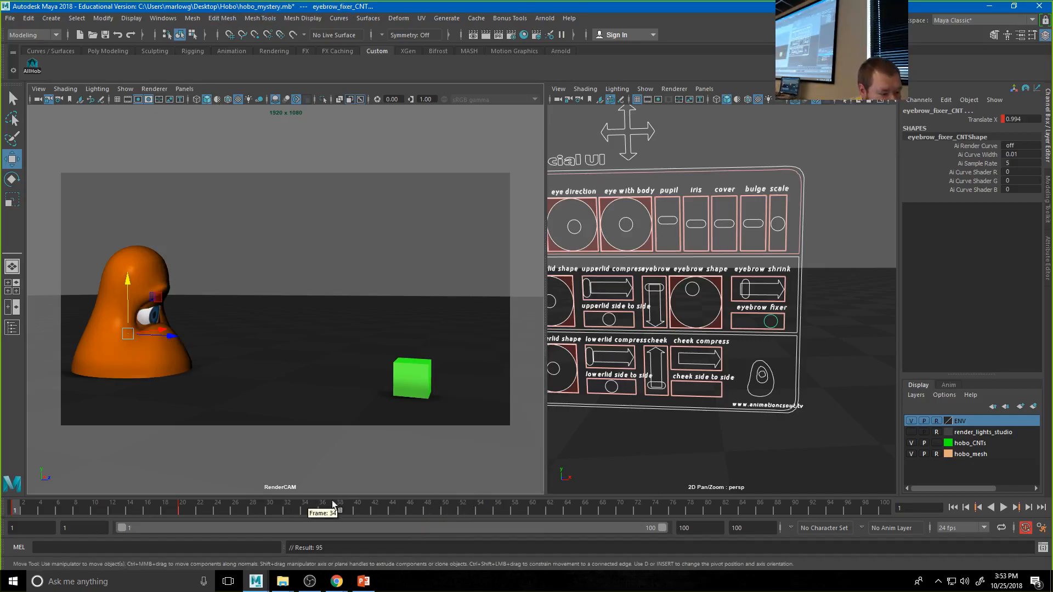
pyautogui.hotkey('alt', 'v')
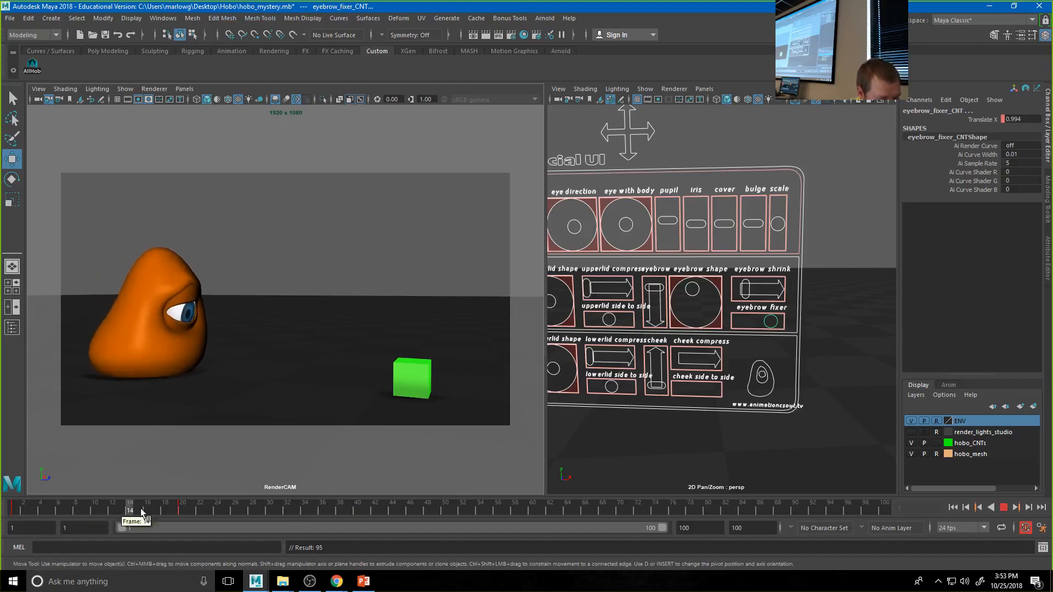
pyautogui.click(182, 509)
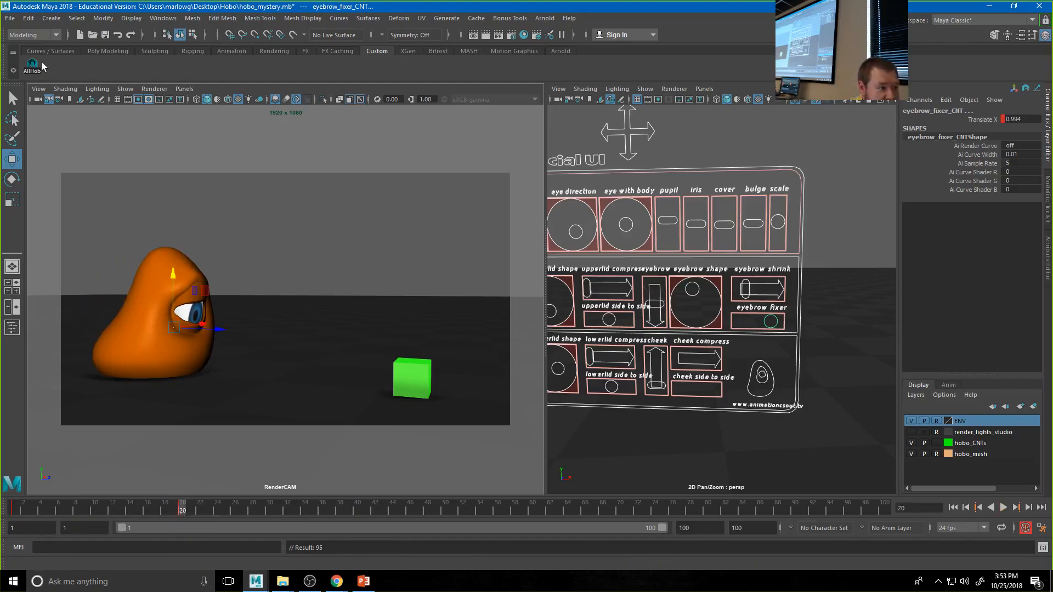
# - In the Graph Editor, select the curves of all hobo controls and set their key tangents to stepped
pyautogui.click(162, 18)
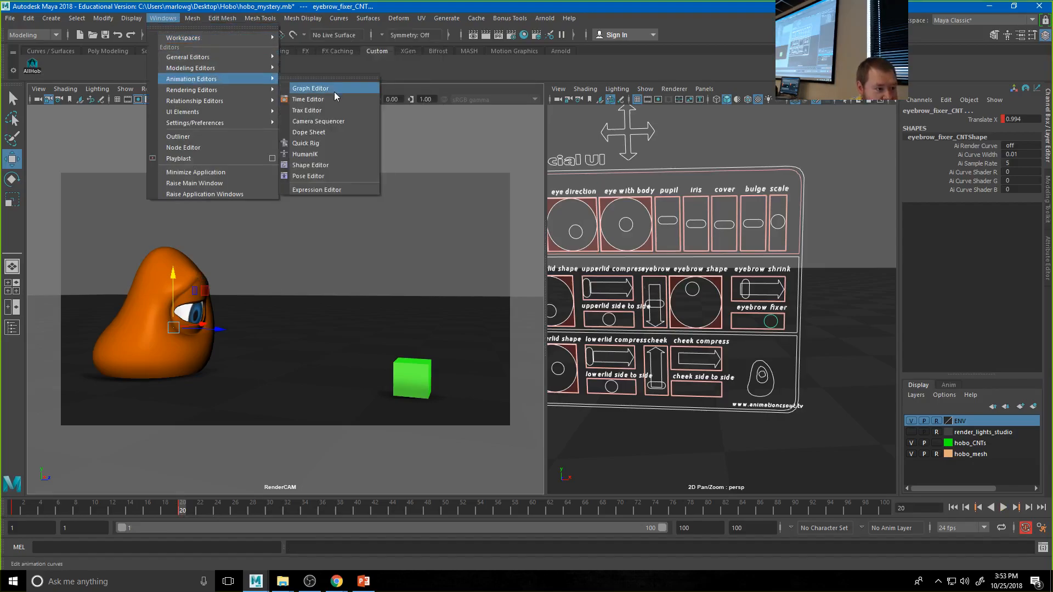
pyautogui.click(334, 91)
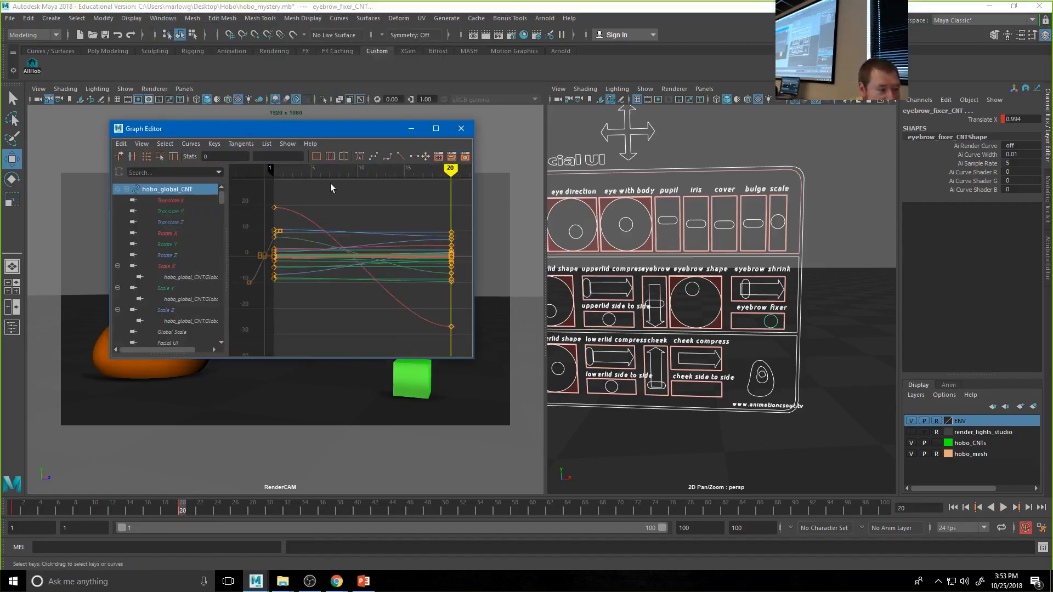
pyautogui.moveTo(474, 288); pyautogui.dragTo(584, 288)
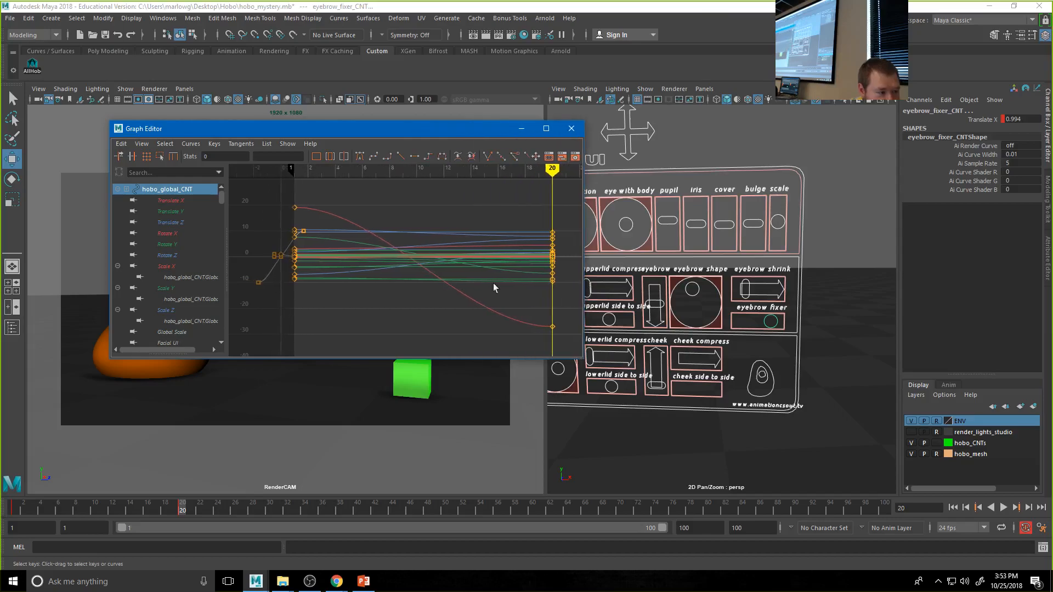
pyautogui.click(176, 190)
pyautogui.moveTo(221, 199); pyautogui.dragTo(230, 351)
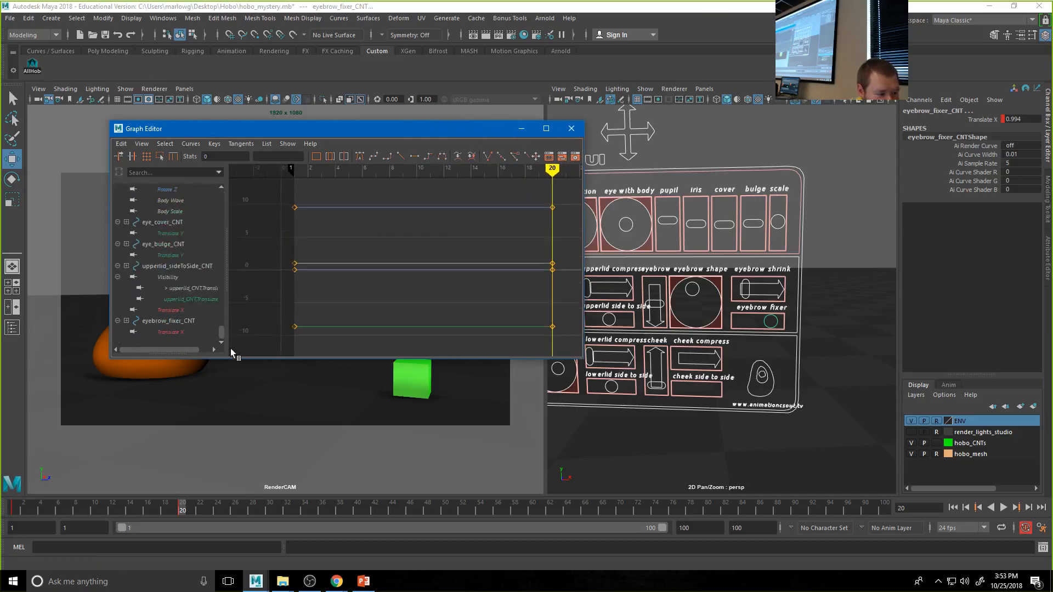
pyautogui.keyDown('shift'); pyautogui.click(181, 333); pyautogui.keyUp('shift')
pyautogui.moveTo(286, 188); pyautogui.dragTo(527, 352)
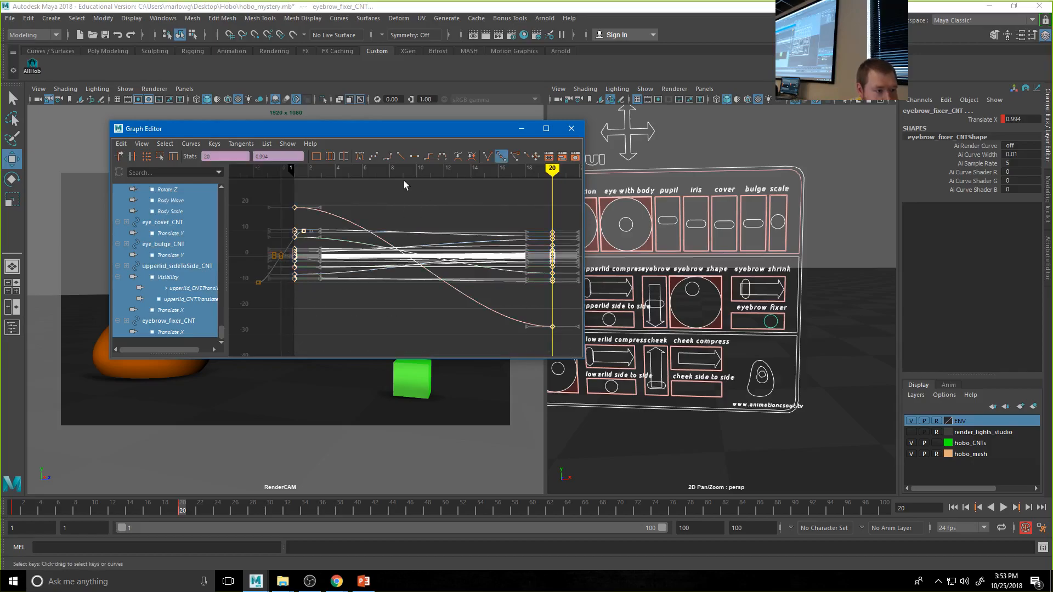
pyautogui.click(430, 160)
pyautogui.moveTo(394, 129); pyautogui.dragTo(1052, 138)
# - Scrub back to frame 1 and play the animation to review the stepped poses
pyautogui.moveTo(145, 503); pyautogui.dragTo(1, 508)
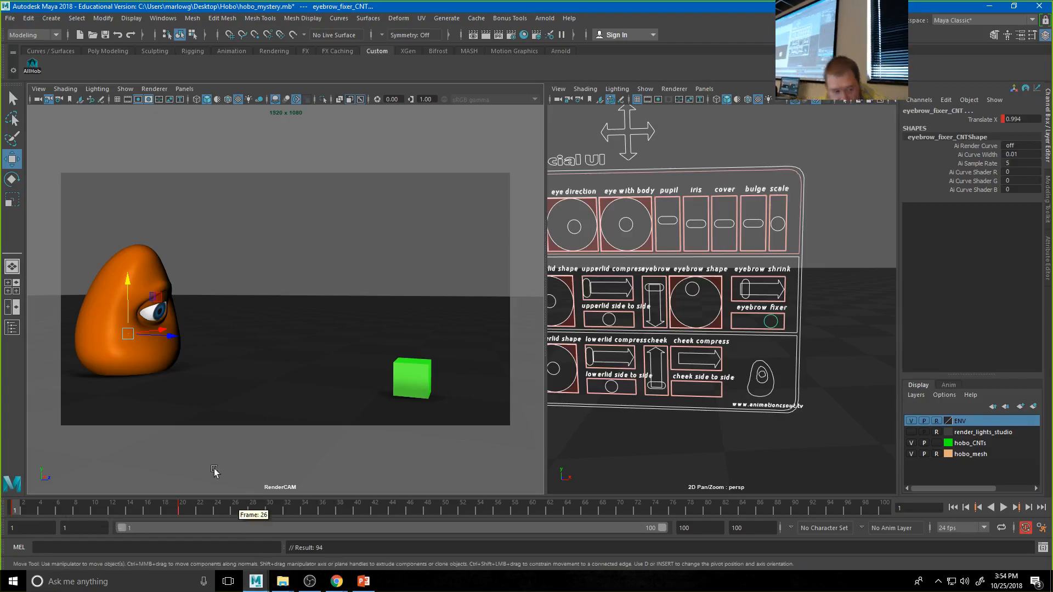
pyautogui.hotkey('alt', 'v')
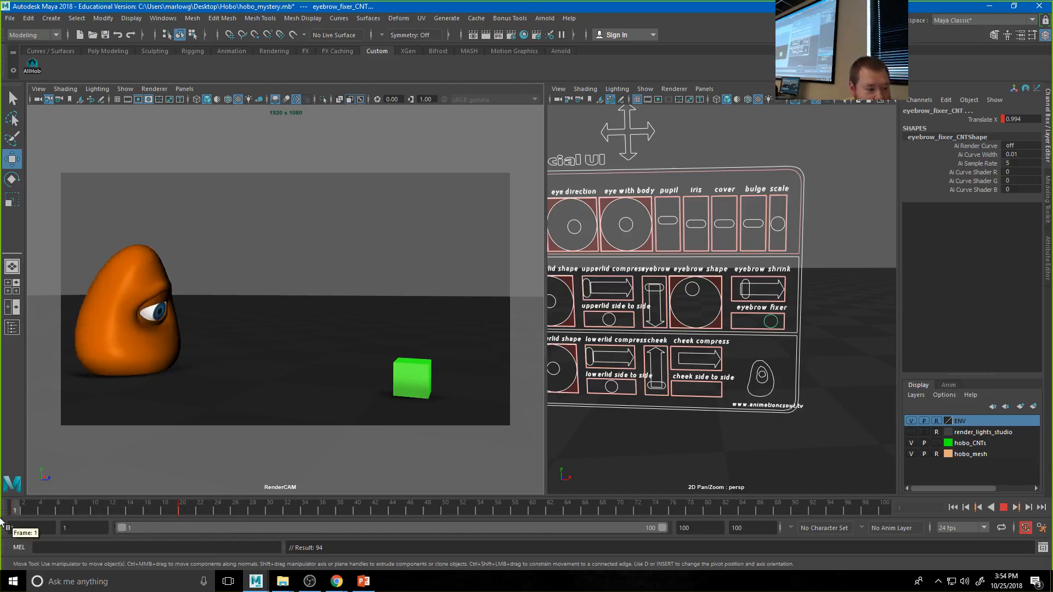
pyautogui.moveTo(1, 521); pyautogui.dragTo(12, 515)
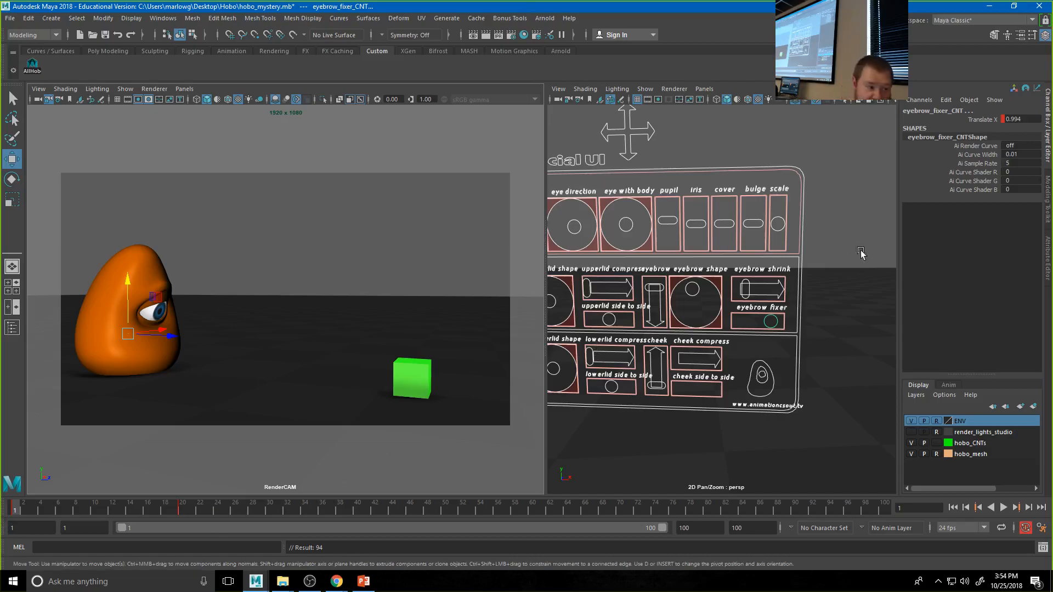
# - At frame 1, pull the hobo's top control up and back to about X -1.948, Y -5.945, Z -5.159
pyautogui.scroll(-5, 734, 291)
pyautogui.keyDown('alt'); pyautogui.moveTo(666, 358); pyautogui.dragTo(811, 347); pyautogui.keyUp('alt')
pyautogui.keyDown('alt'); pyautogui.moveTo(811, 347); pyautogui.dragTo(736, 356, button='right'); pyautogui.keyUp('alt')
pyautogui.keyDown('alt'); pyautogui.moveTo(735, 356); pyautogui.dragTo(726, 351); pyautogui.keyUp('alt')
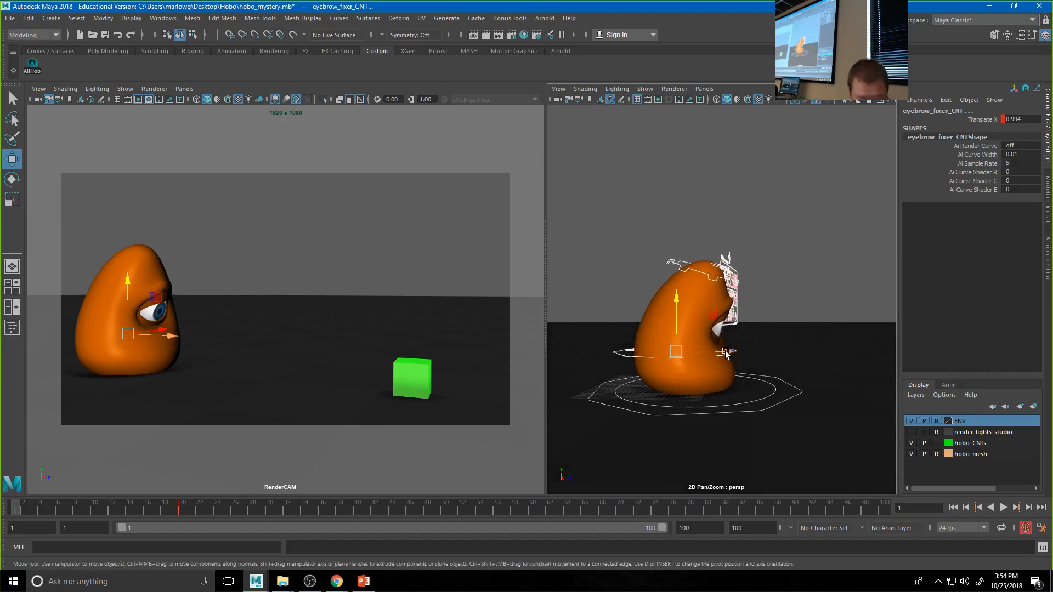
pyautogui.press('.')
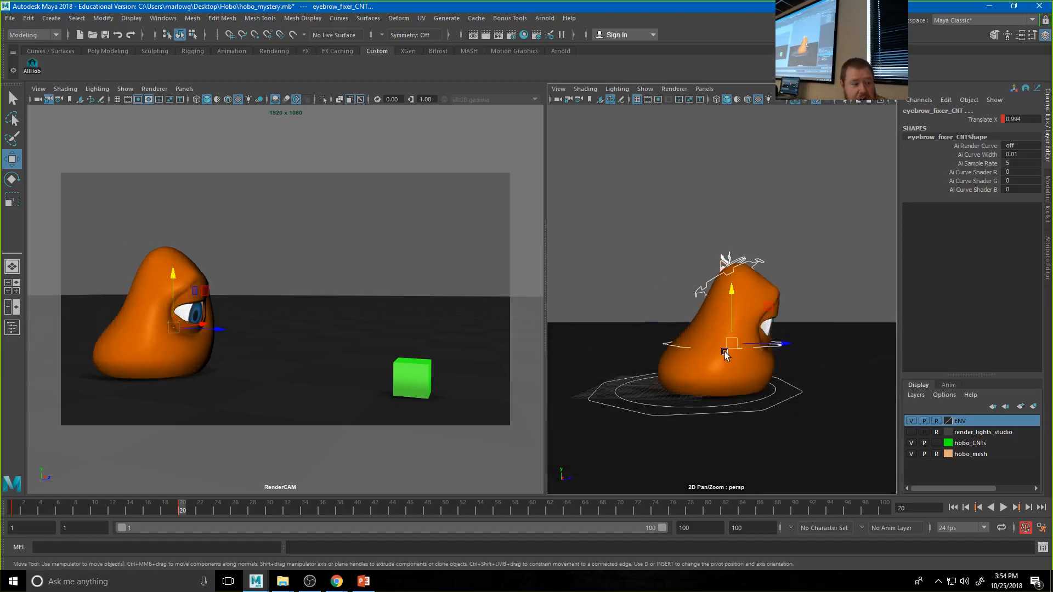
pyautogui.press(',')
pyautogui.click(693, 270)
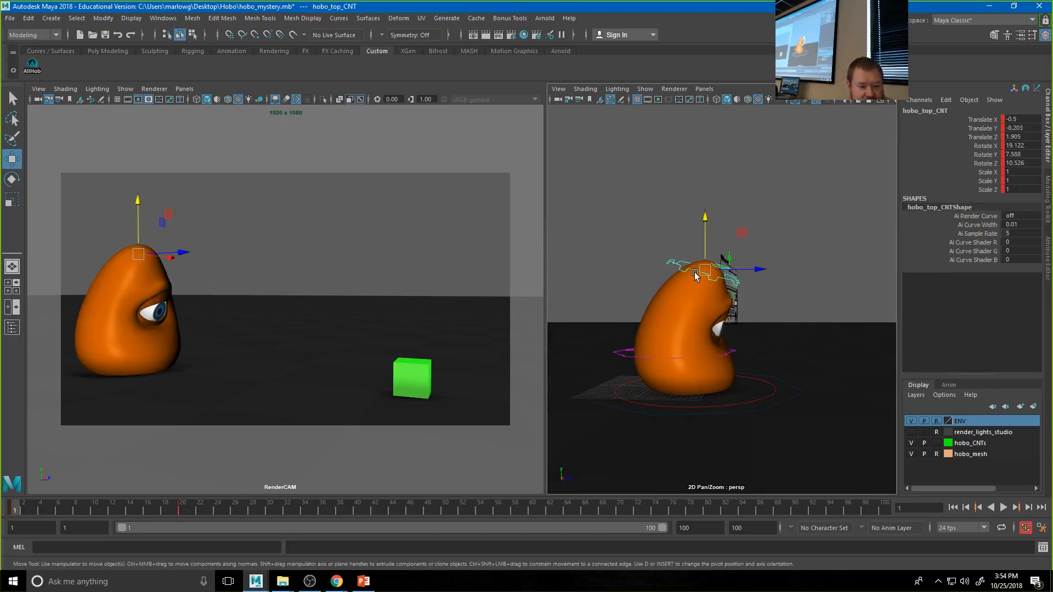
pyautogui.moveTo(736, 265); pyautogui.dragTo(670, 261)
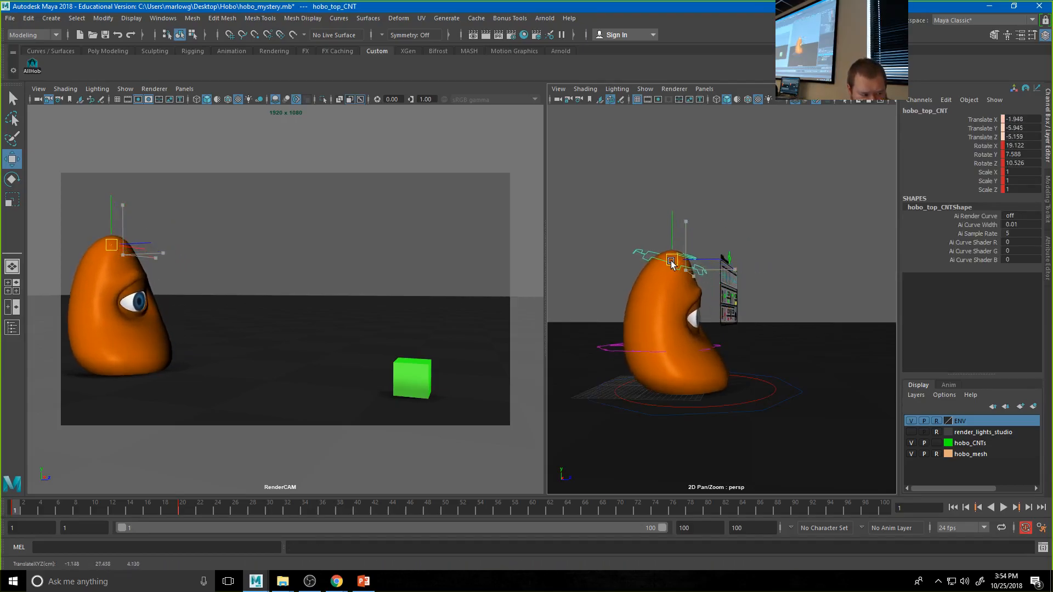
# - Step between the key poses at frames 1 and 20, and play the animation to check the change
pyautogui.press('.')
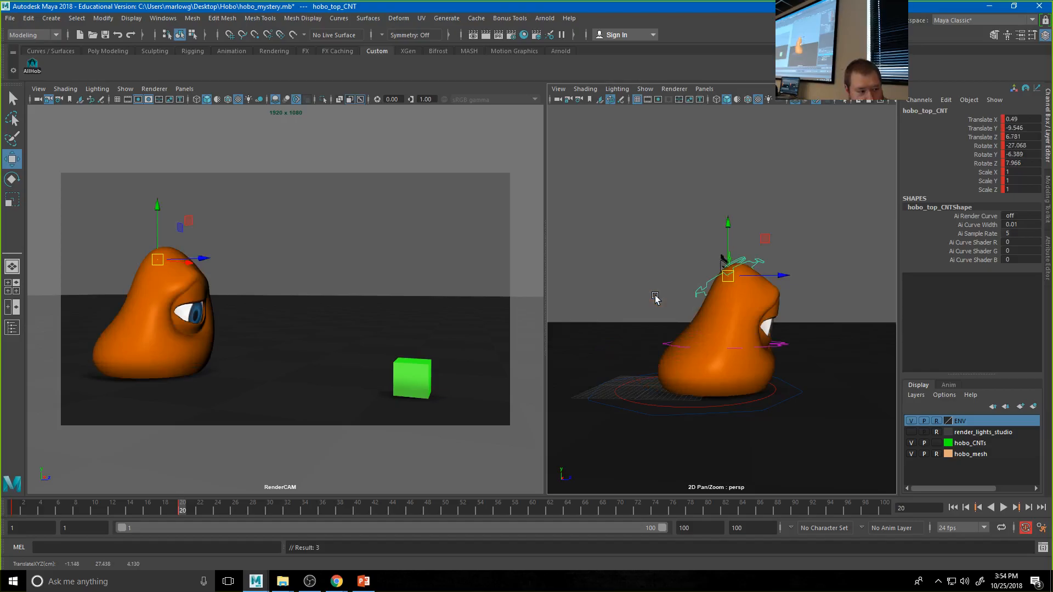
pyautogui.press(',')
pyautogui.press('.')
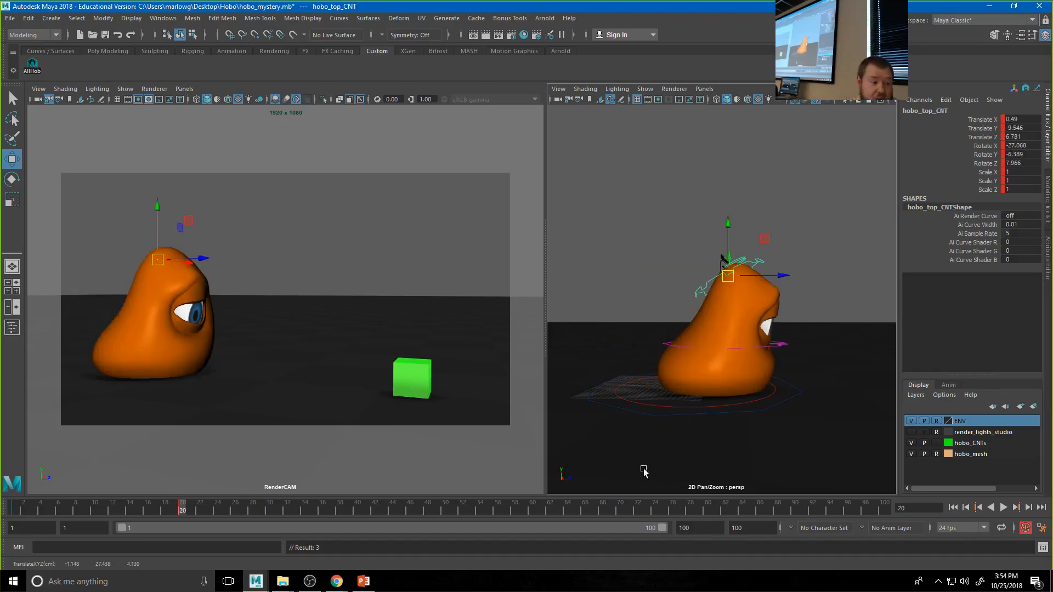
pyautogui.hotkey('alt', 'v')
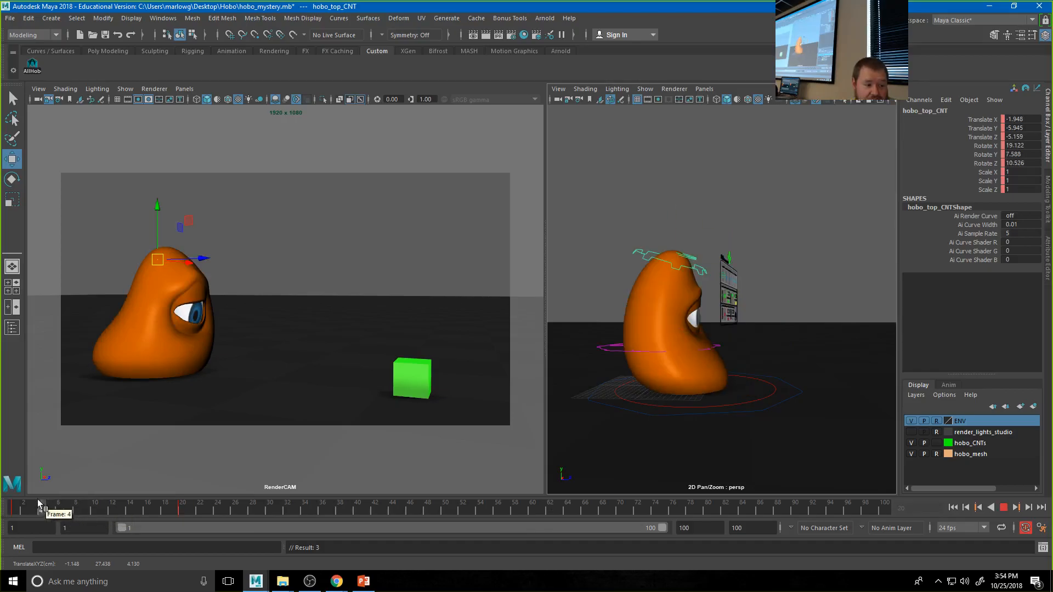
pyautogui.click(93, 504)
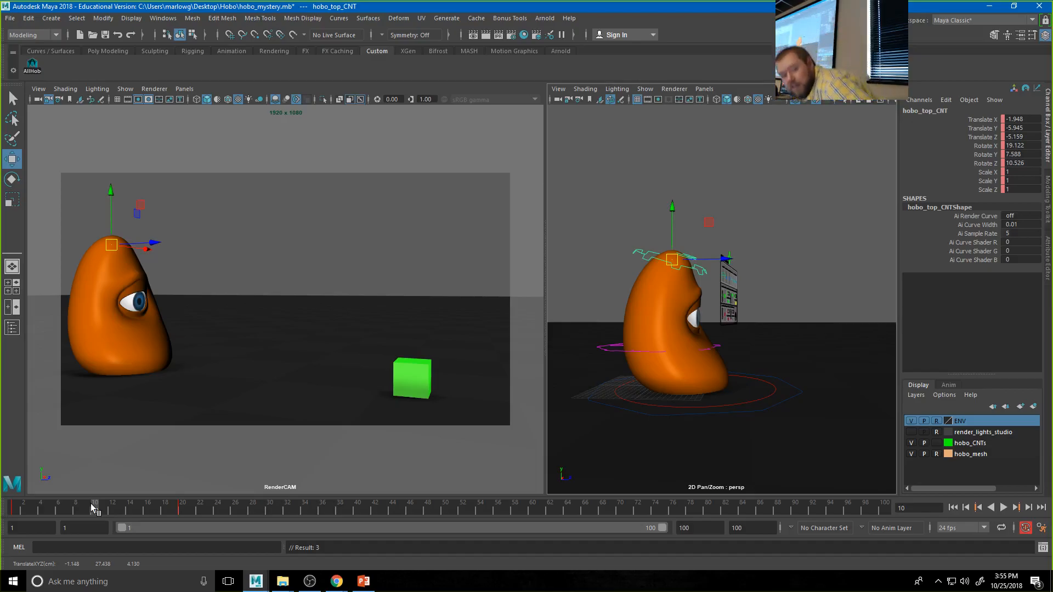
# - Scrub the timeline between frames 1 and 28 to examine how long each stepped pose holds
pyautogui.click(181, 509)
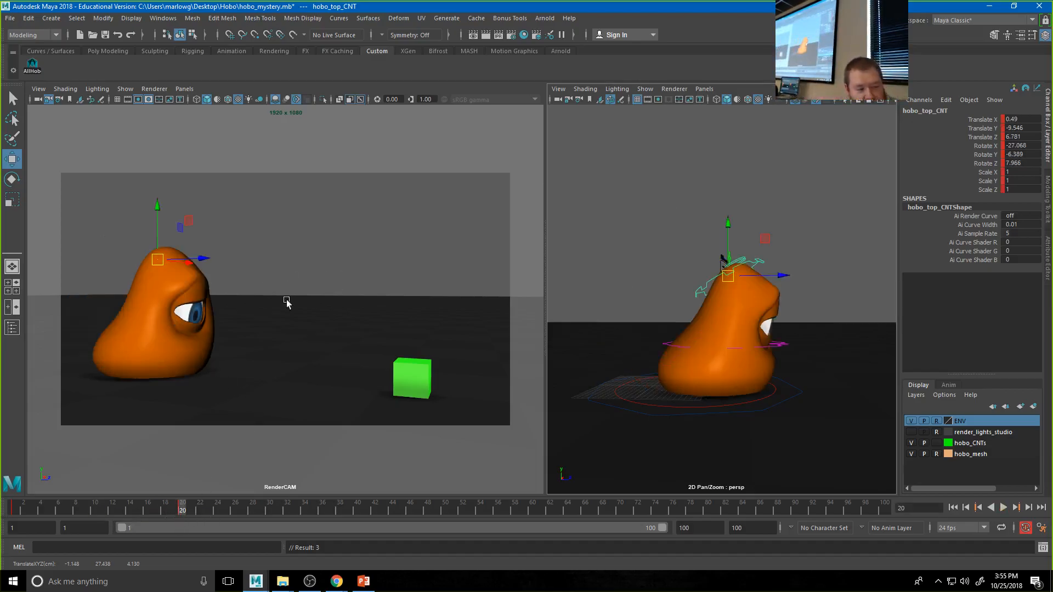
pyautogui.moveTo(178, 511); pyautogui.dragTo(11, 512)
pyautogui.moveTo(306, 260); pyautogui.dragTo(246, 477, button='right')
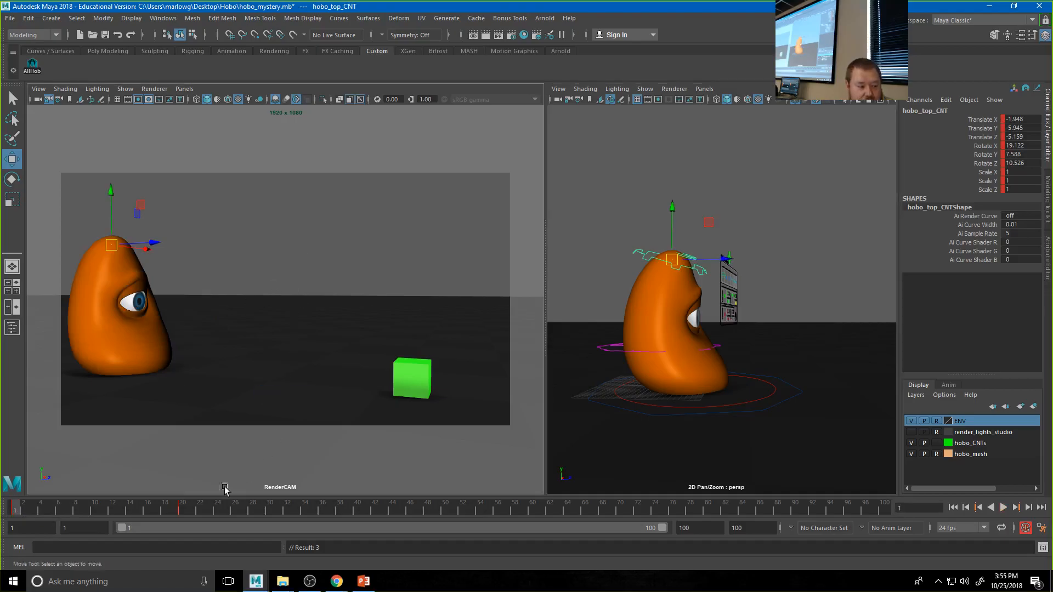
pyautogui.moveTo(40, 514); pyautogui.dragTo(252, 513)
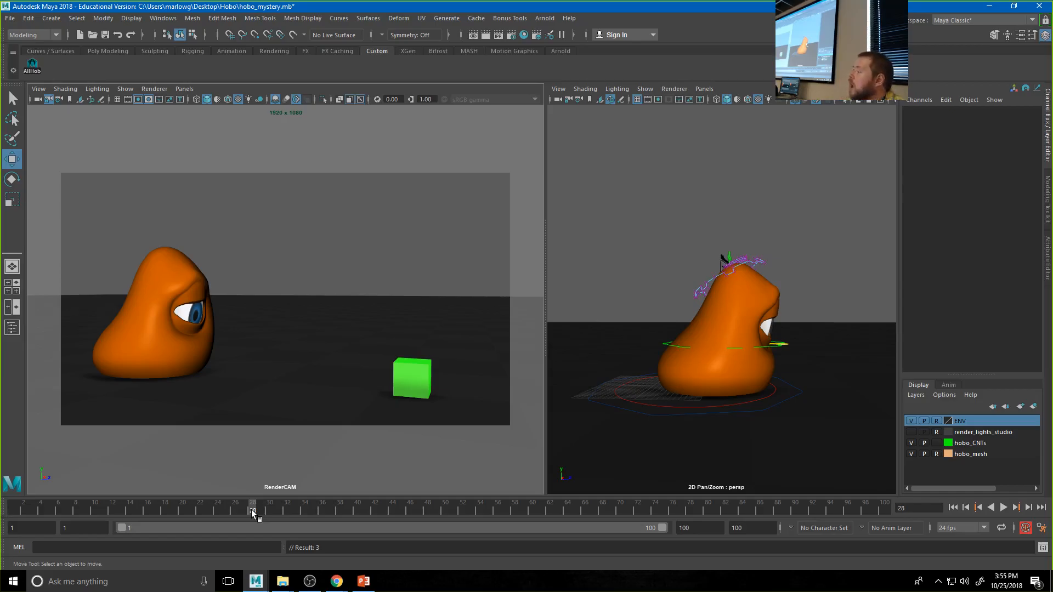
pyautogui.moveTo(251, 511); pyautogui.dragTo(209, 511)
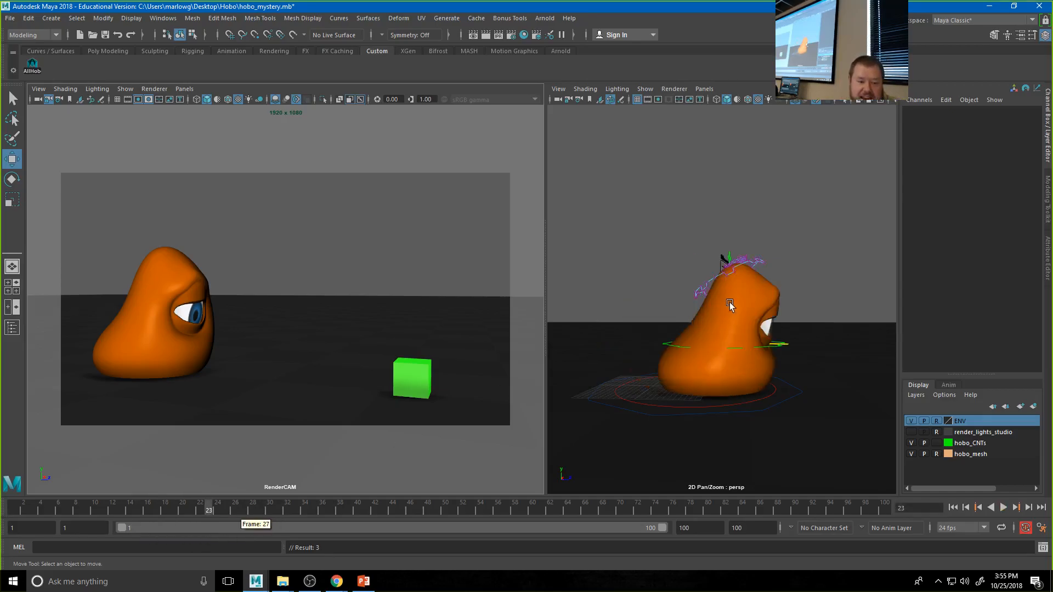
pyautogui.moveTo(760, 269); pyautogui.dragTo(786, 242, button='right')
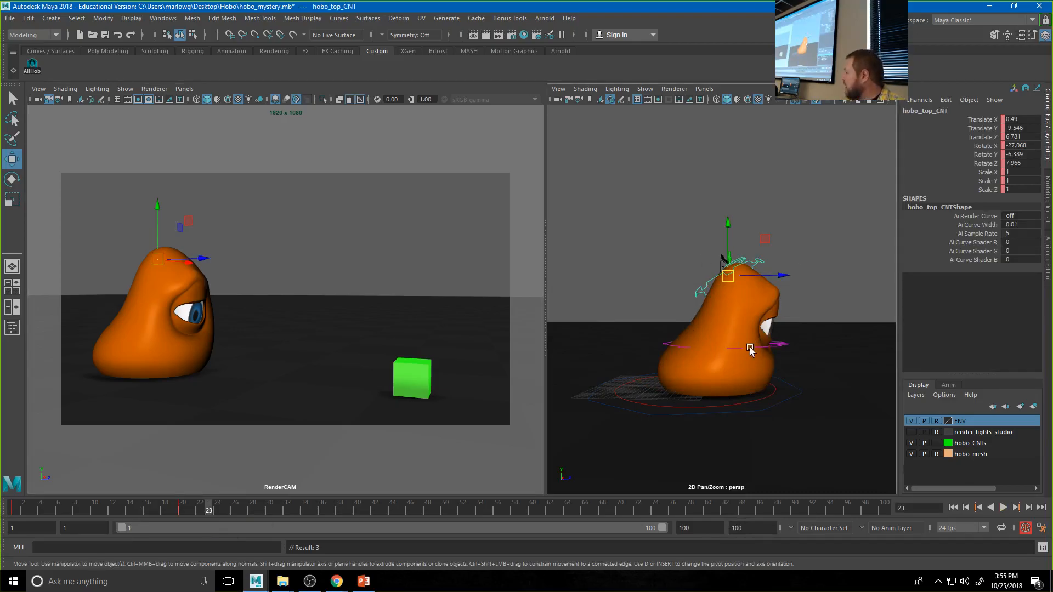
# - Go to frame 36, select all hobo controls and key the held pose there, then clear the selection
pyautogui.moveTo(208, 511)
pyautogui.mouseDown()
pyautogui.moveTo(131, 505)
pyautogui.moveTo(335, 513)
pyautogui.moveTo(324, 514)
pyautogui.mouseUp()
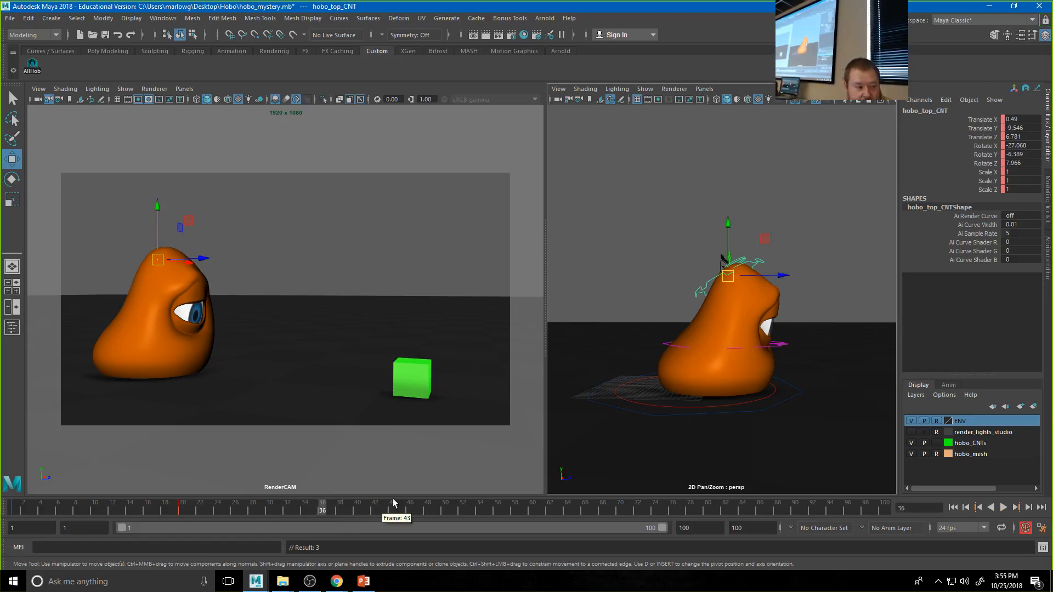
pyautogui.click(33, 67)
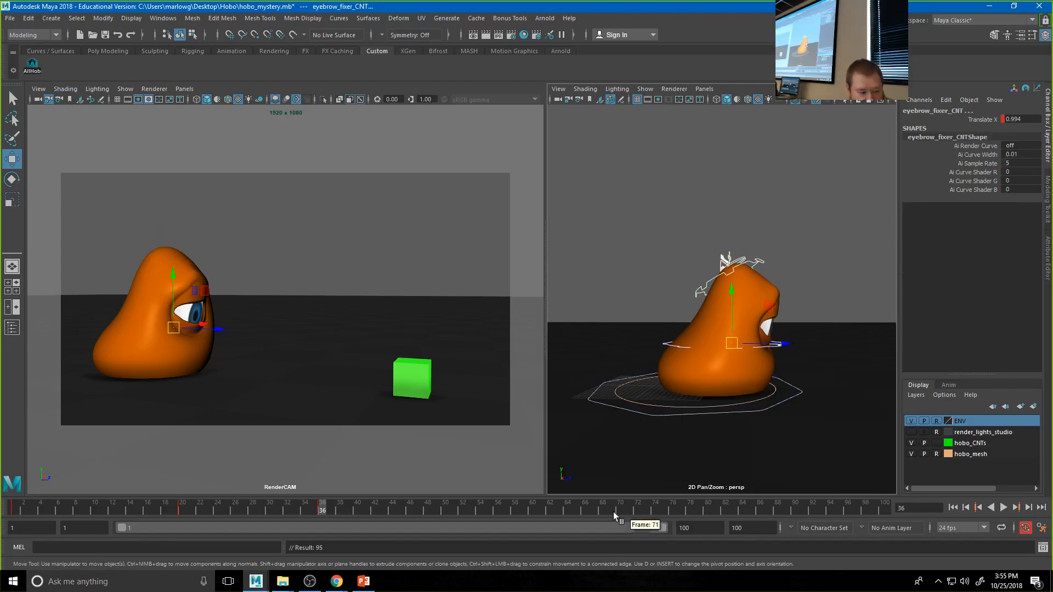
pyautogui.click(768, 258)
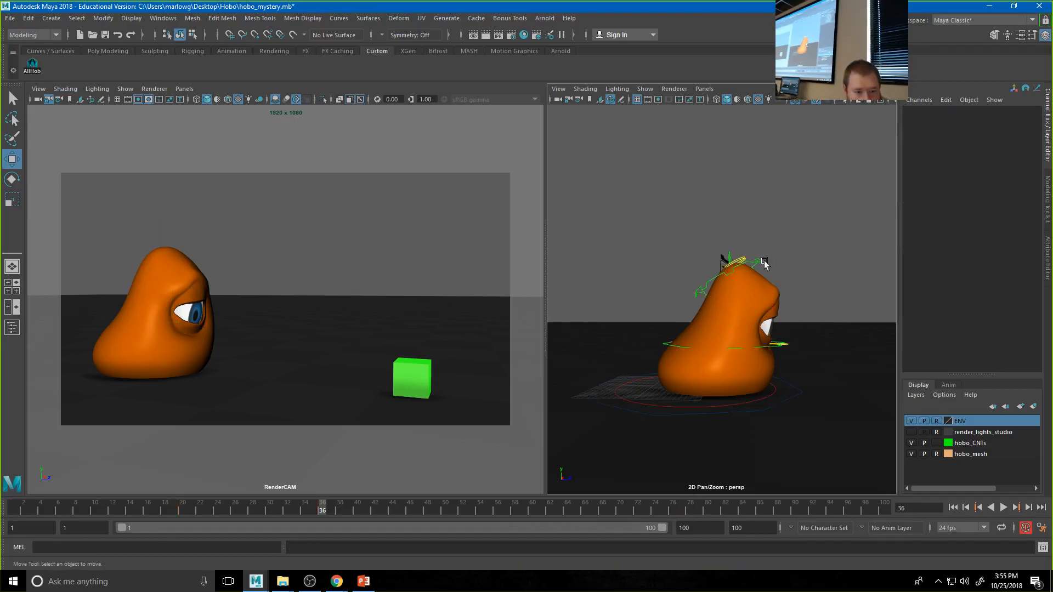
# - At frame 36, move the top control to about X 1.302, Y -7.663, Z 11.865 and push the middle control forward to stretch the hobo toward the box
pyautogui.click(744, 276)
pyautogui.moveTo(747, 276)
pyautogui.mouseDown()
pyautogui.moveTo(756, 278)
pyautogui.moveTo(736, 278)
pyautogui.moveTo(744, 271)
pyautogui.mouseUp()
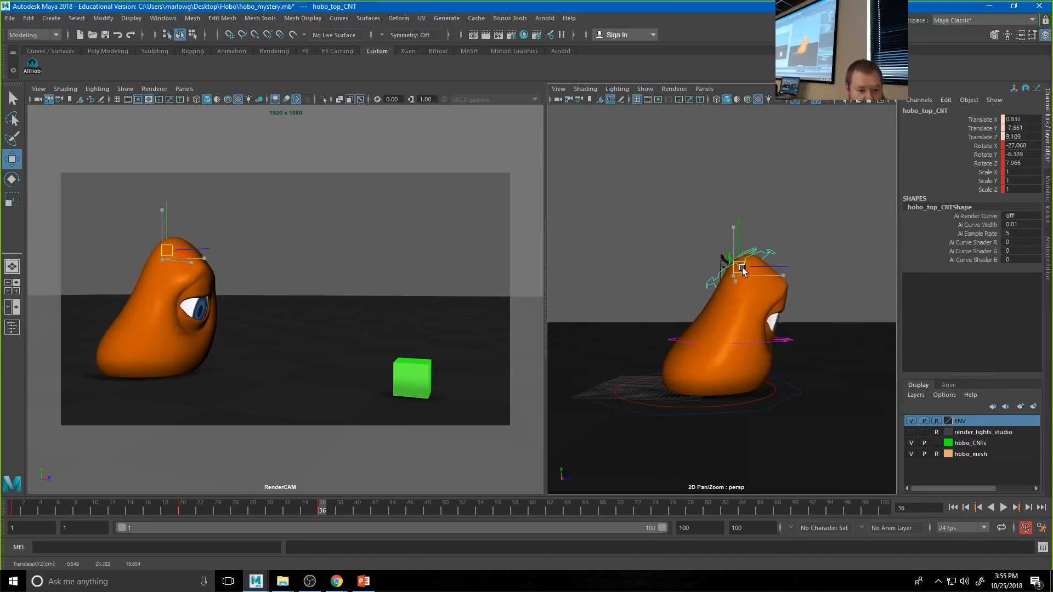
pyautogui.keyDown('alt'); pyautogui.moveTo(811, 351); pyautogui.dragTo(694, 345); pyautogui.keyUp('alt')
pyautogui.moveTo(694, 345)
pyautogui.keyDown('alt'); pyautogui.mouseDown(button='right')
pyautogui.moveTo(750, 348)
pyautogui.moveTo(682, 348)
pyautogui.mouseUp(button='right'); pyautogui.keyUp('alt')
pyautogui.keyDown('alt'); pyautogui.moveTo(682, 348); pyautogui.dragTo(686, 348); pyautogui.keyUp('alt')
pyautogui.hotkey('ctrl', 'z')
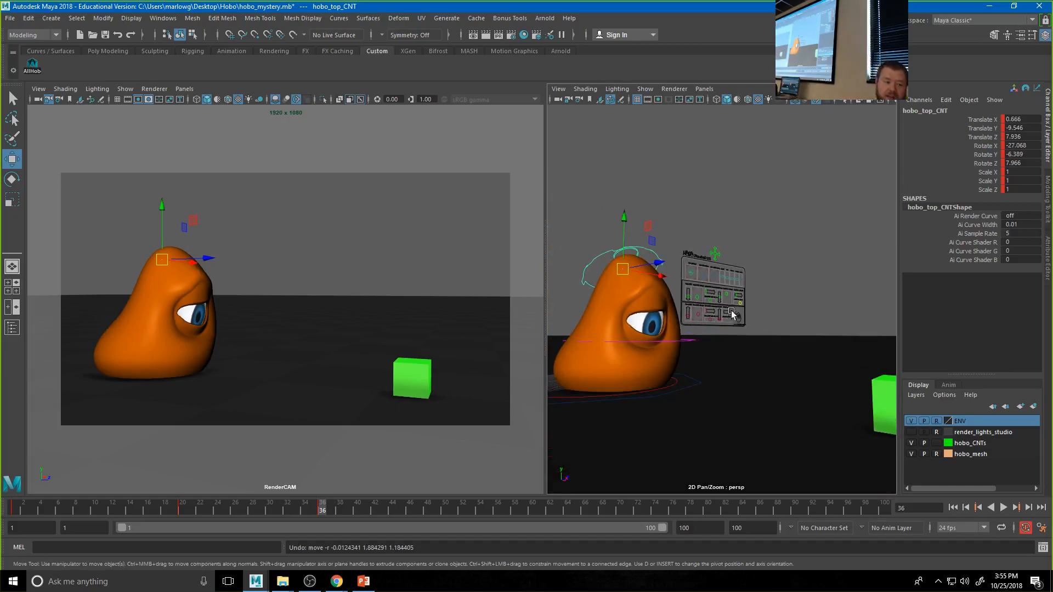
pyautogui.keyDown('alt'); pyautogui.moveTo(661, 382); pyautogui.dragTo(724, 379); pyautogui.keyUp('alt')
pyautogui.moveTo(751, 275); pyautogui.dragTo(771, 268)
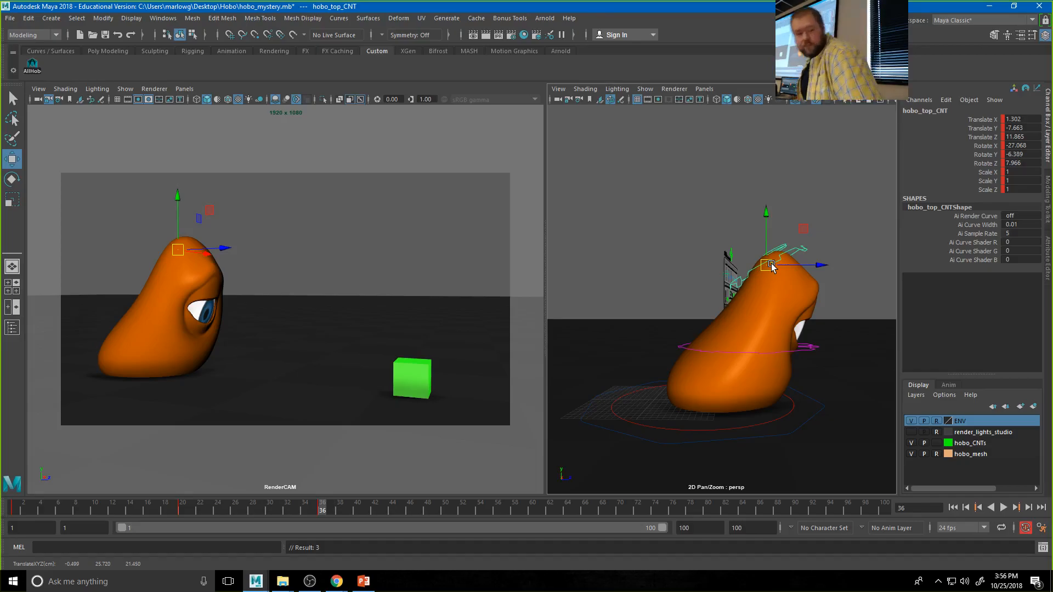
pyautogui.click(807, 355)
pyautogui.moveTo(768, 348); pyautogui.dragTo(632, 320)
# - In the facial UI, adjust the eyebrow control and move eyebrow shape to about X -0.239, Y 0.312, keying the result
pyautogui.keyDown('alt'); pyautogui.moveTo(632, 320); pyautogui.dragTo(813, 341, button='right'); pyautogui.keyUp('alt')
pyautogui.keyDown('alt'); pyautogui.moveTo(745, 310); pyautogui.dragTo(851, 276, button='middle'); pyautogui.keyUp('alt')
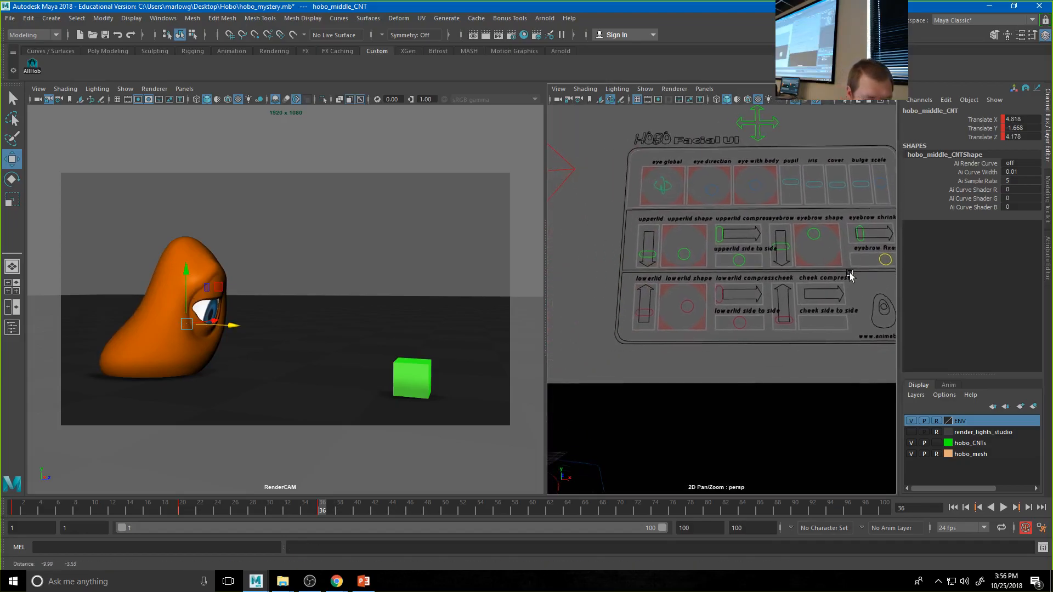
pyautogui.click(788, 248)
pyautogui.moveTo(784, 237); pyautogui.dragTo(815, 224)
pyautogui.click(815, 234)
pyautogui.press('s')
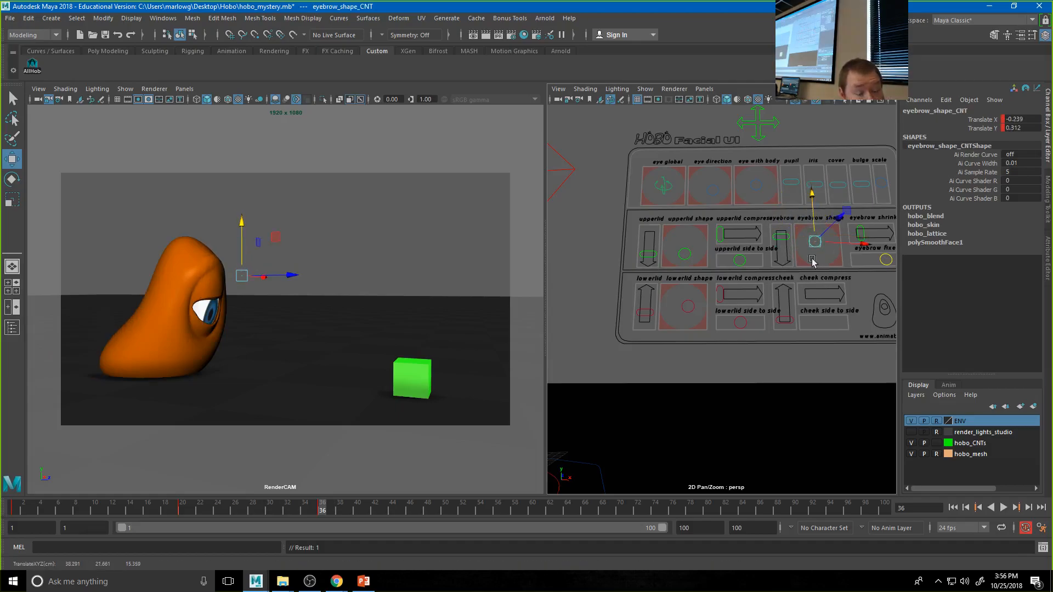
pyautogui.click(686, 253)
pyautogui.moveTo(685, 219); pyautogui.dragTo(685, 208)
pyautogui.hotkey('ctrl', 'z')
# - Raise the upperlid control to about -1.948 and move eye direction to about X 0.081, Y -0.29
pyautogui.click(654, 257)
pyautogui.moveTo(650, 230); pyautogui.dragTo(650, 226)
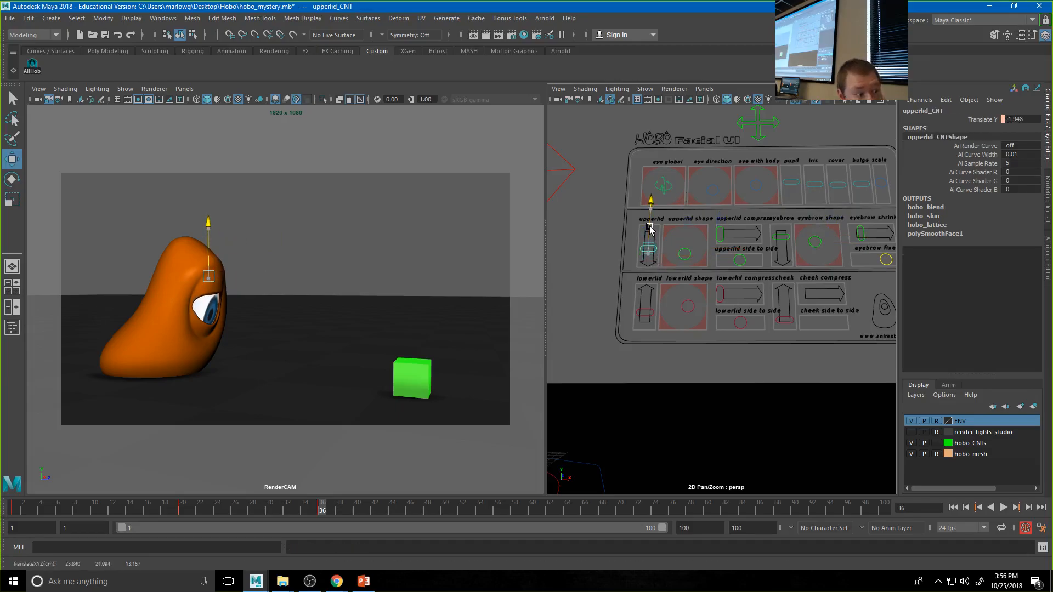
pyautogui.click(713, 189)
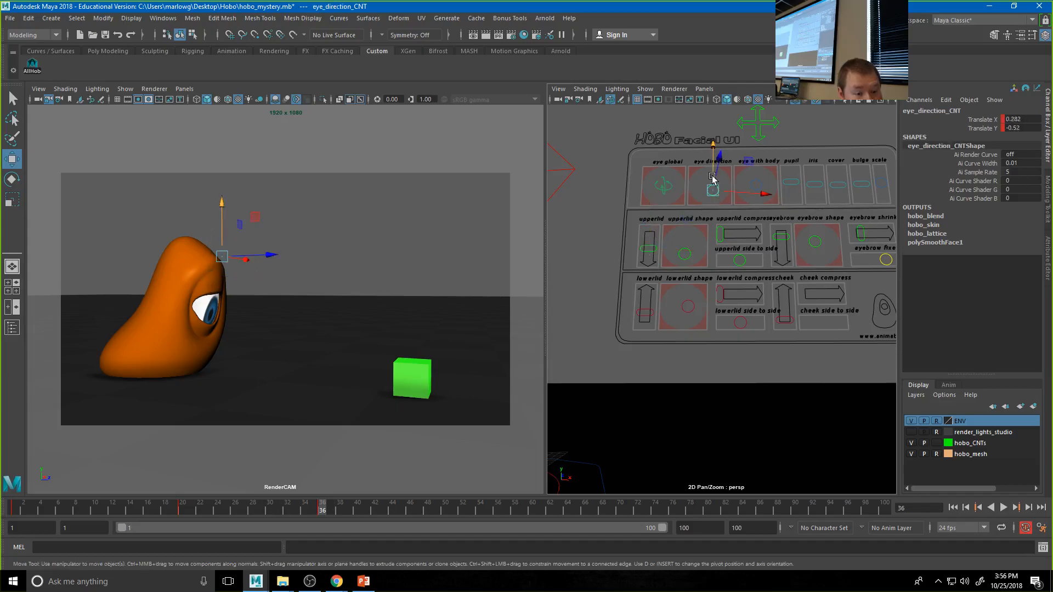
pyautogui.moveTo(712, 173); pyautogui.dragTo(712, 189)
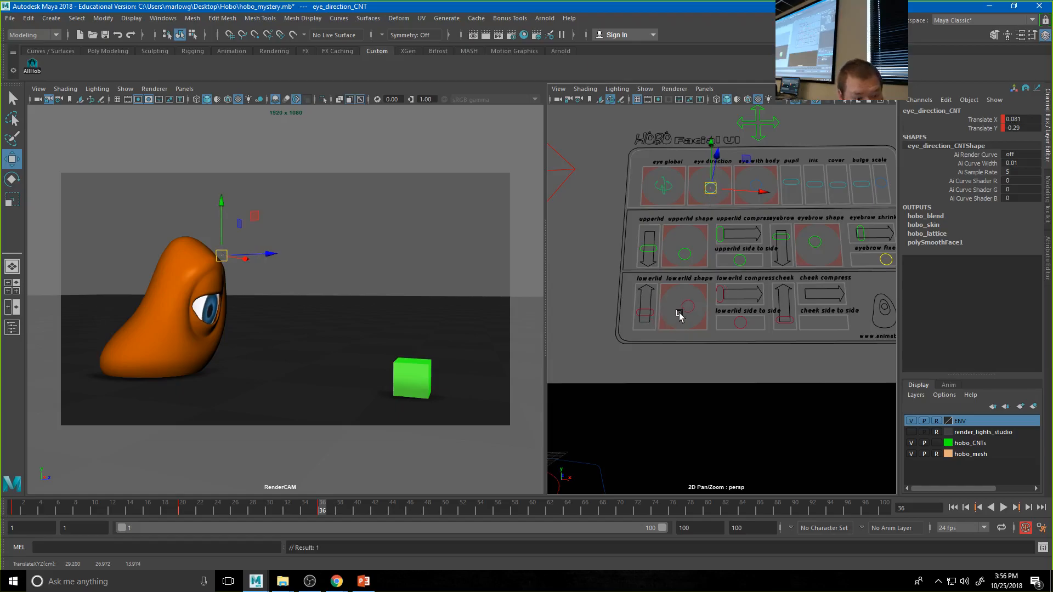
# - Adjust the lowerlid control slightly and reset the lowerlid shape control's Translate X and Y to 0
pyautogui.click(647, 311)
pyautogui.moveTo(648, 289); pyautogui.dragTo(648, 292)
pyautogui.click(689, 306)
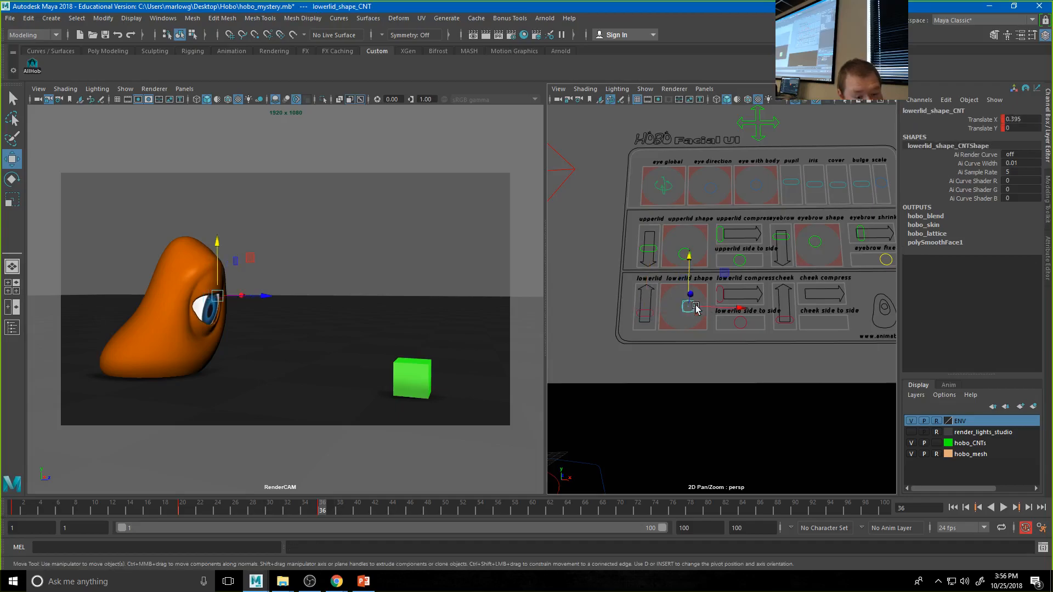
pyautogui.moveTo(1020, 118); pyautogui.dragTo(1019, 129)
pyautogui.press('Return')
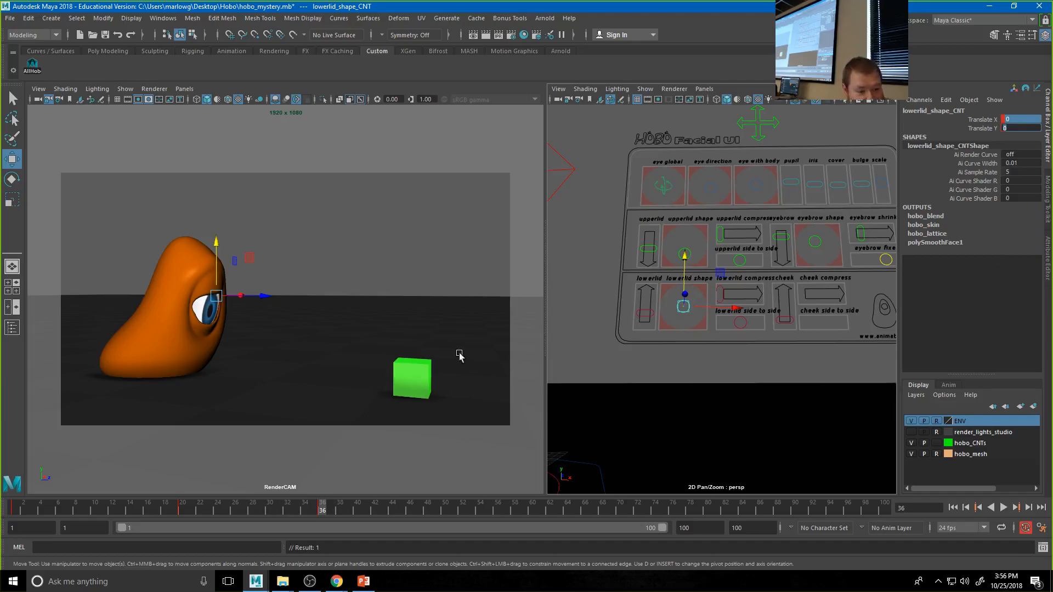
# - Increase the lowerlid compress control to a Translate Y of about 0.661
pyautogui.click(724, 295)
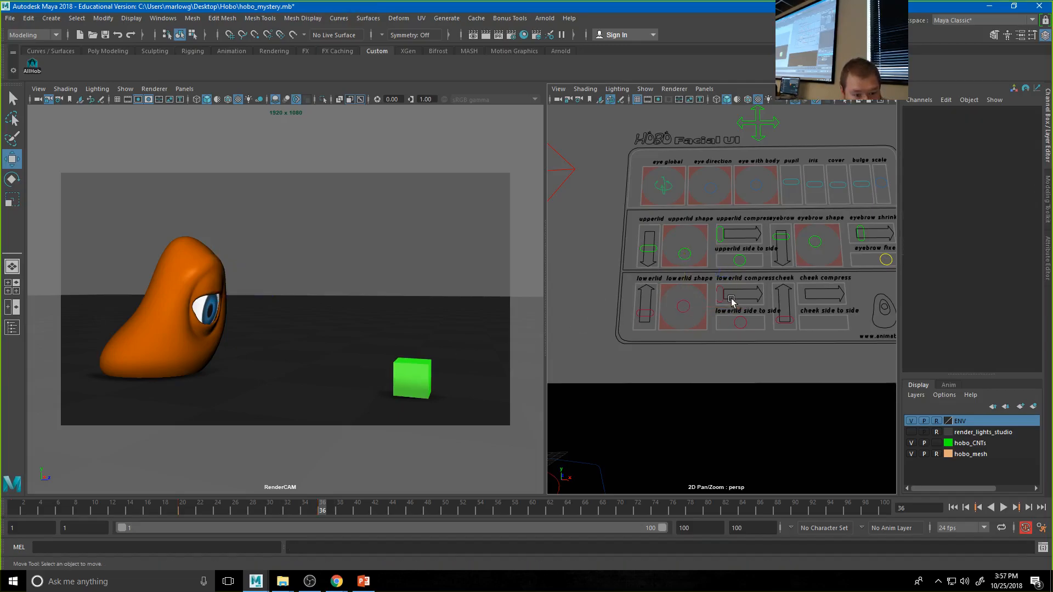
pyautogui.click(723, 296)
pyautogui.moveTo(734, 296)
pyautogui.mouseDown()
pyautogui.moveTo(755, 292)
pyautogui.moveTo(742, 296)
pyautogui.mouseUp()
# - Move the upperlid compress control to about -1.177 and raise the cheek control to about 1.156
pyautogui.click(738, 237)
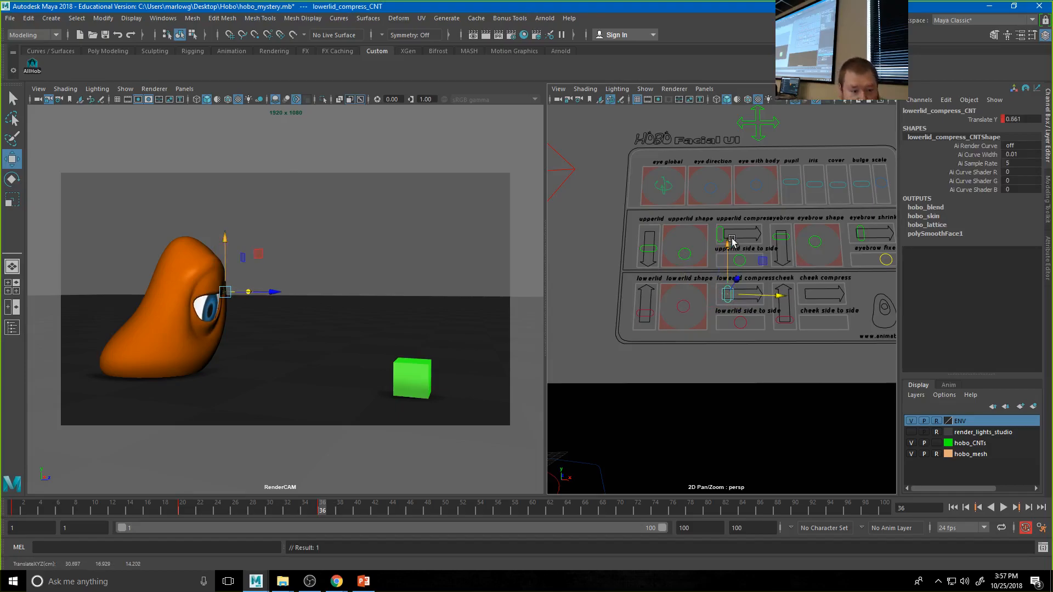
pyautogui.moveTo(738, 237); pyautogui.dragTo(749, 236)
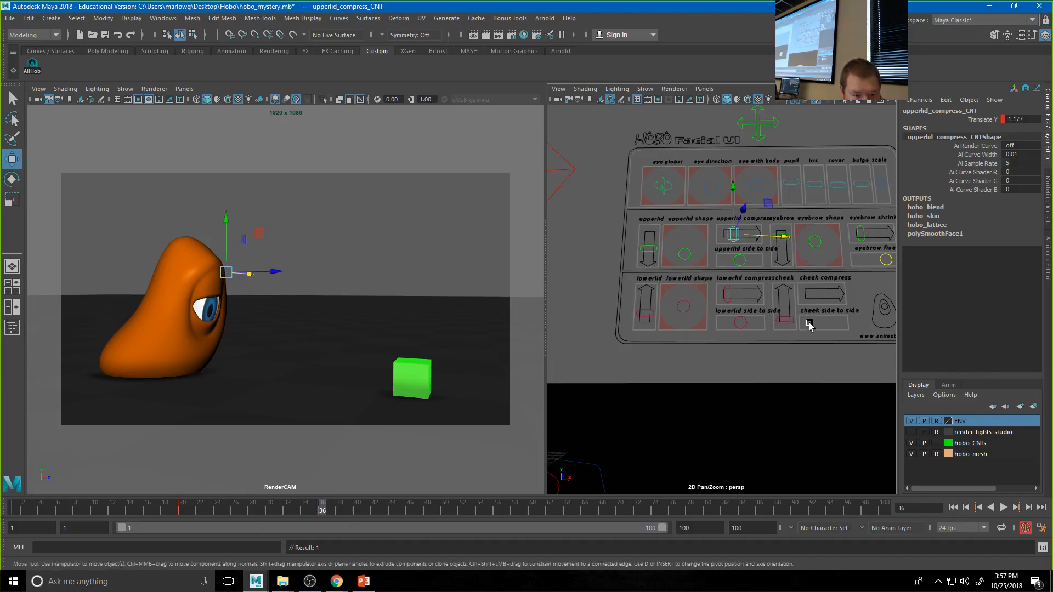
pyautogui.click(783, 318)
pyautogui.moveTo(783, 318); pyautogui.dragTo(785, 299)
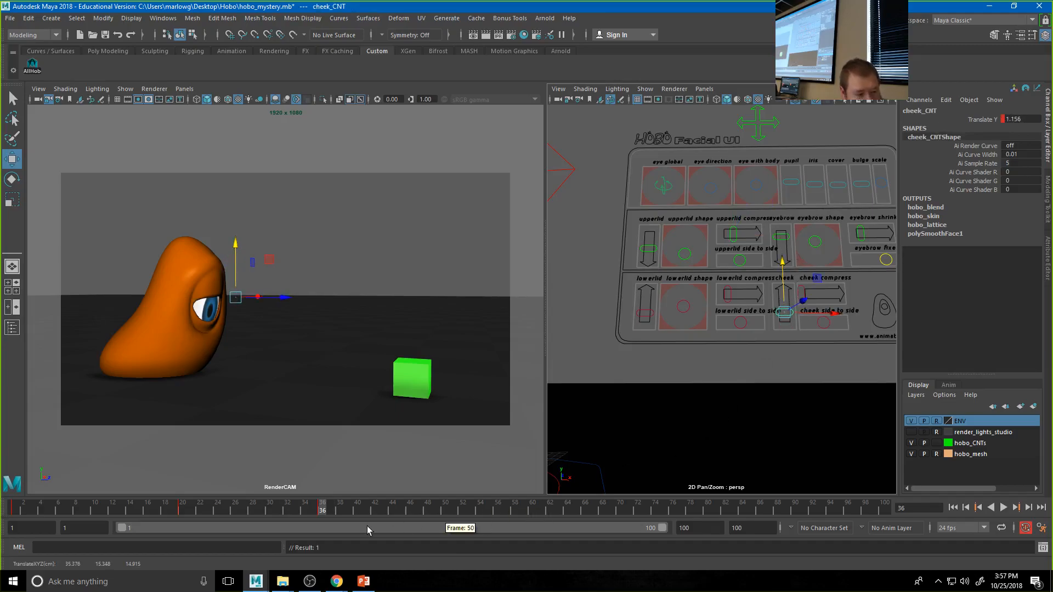
# - Flip repeatedly between the poses at frames 20 and 36 to compare them, and return to frame 1
pyautogui.press(',')
pyautogui.press('.')
pyautogui.press(',')
pyautogui.press('.')
pyautogui.press(',')
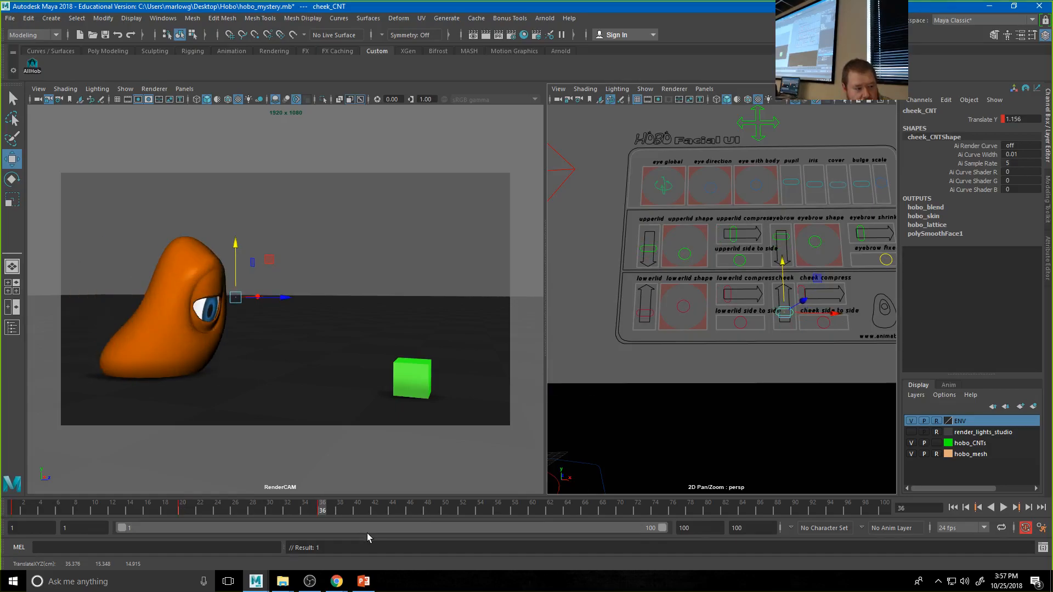
pyautogui.press('.')
pyautogui.press(',')
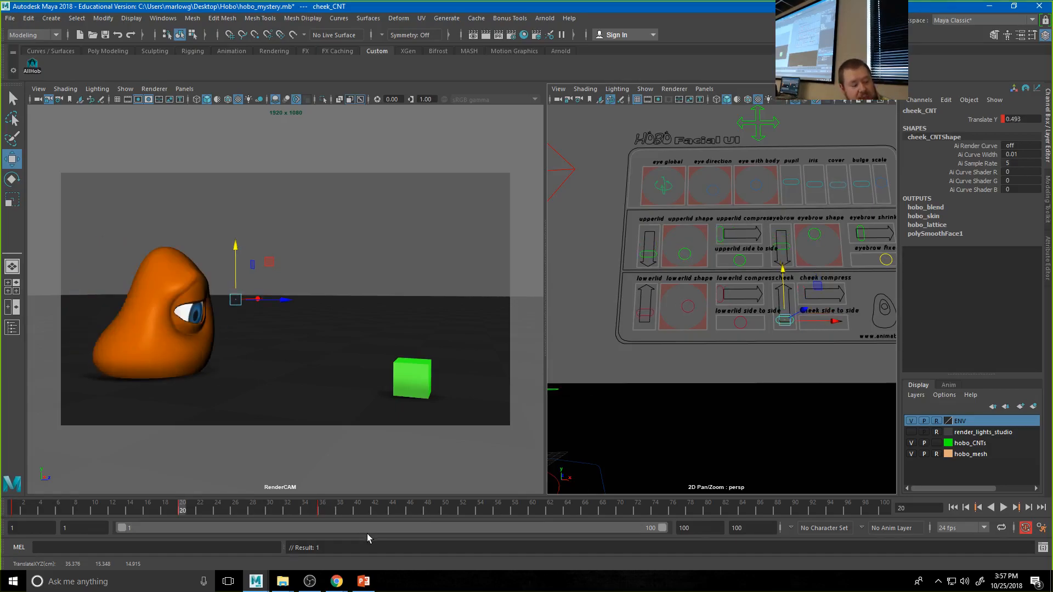
pyautogui.press('.')
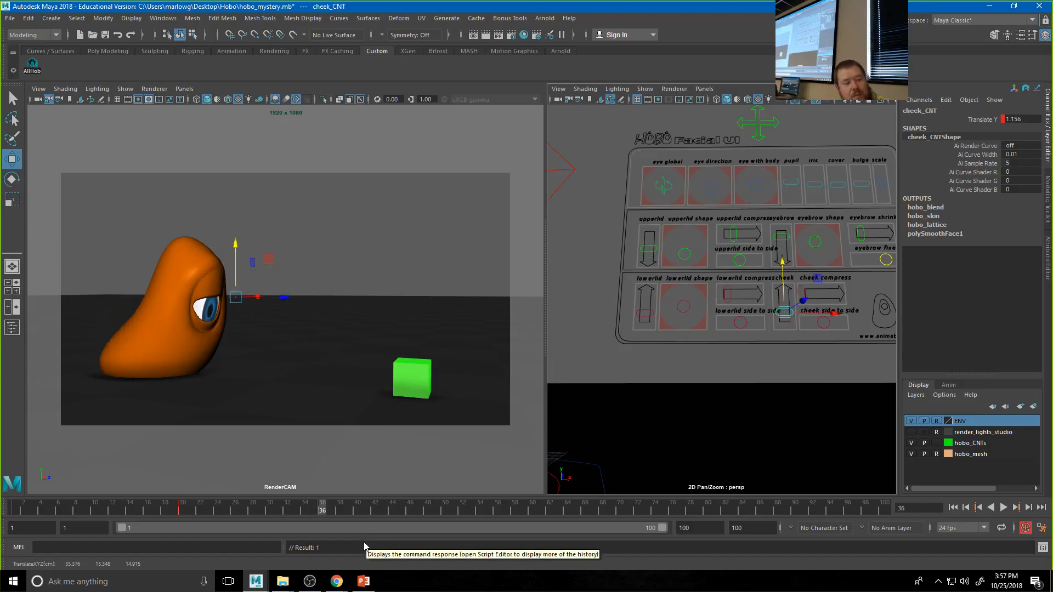
pyautogui.press(',')
pyautogui.press('.')
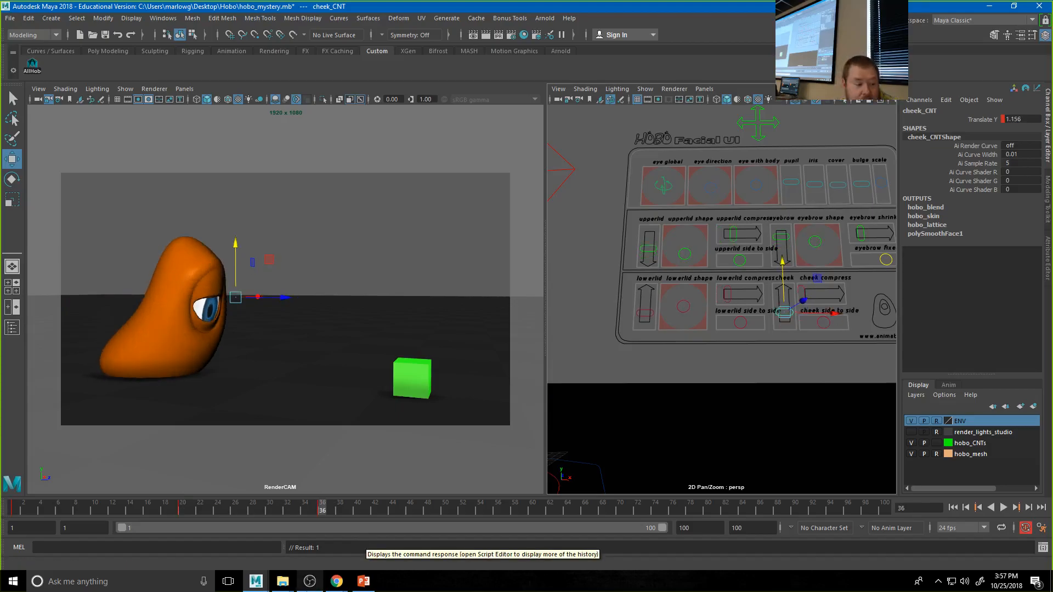
pyautogui.moveTo(196, 513); pyautogui.dragTo(2, 479)
pyautogui.click(492, 269)
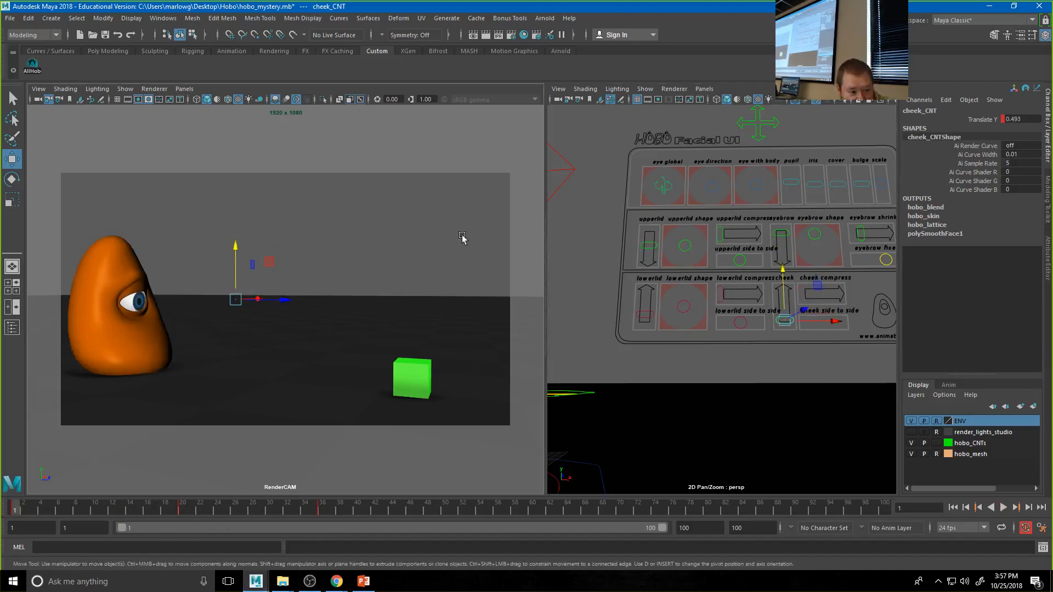
# - Play back the blocked poses from frame 1 and stop around frame 24 to check their timing
pyautogui.click(1004, 507)
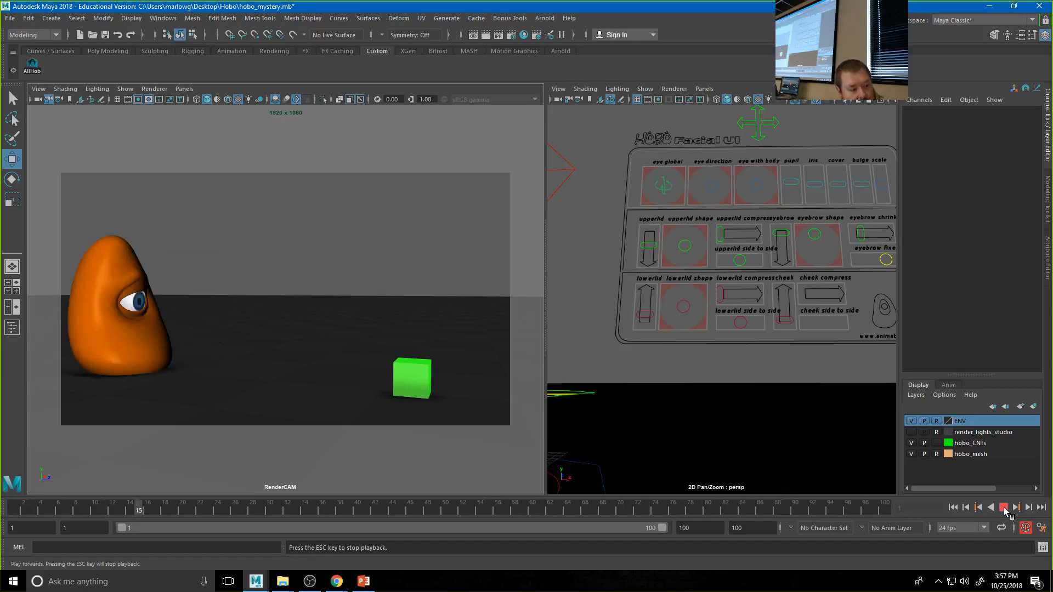
pyautogui.click(1004, 507)
pyautogui.click(218, 509)
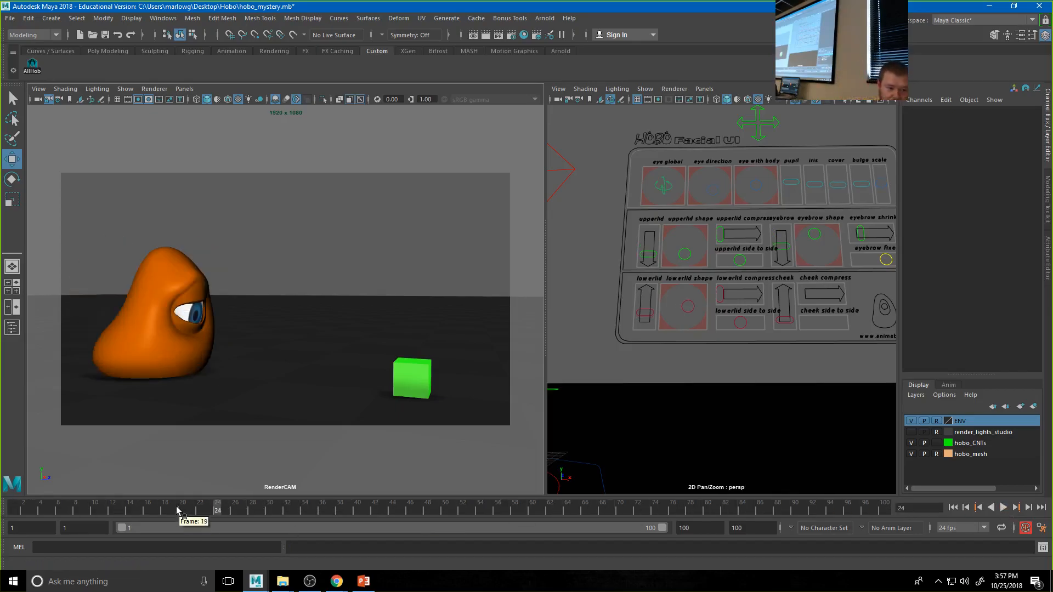
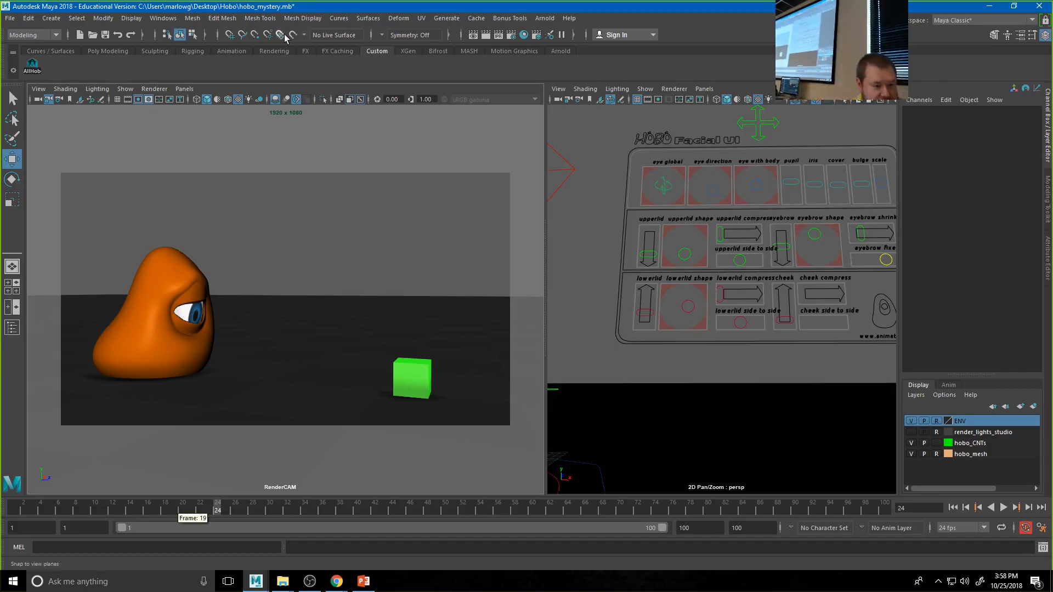
# - Select all the hobo controls and key the current pose on them at frame 44
pyautogui.click(33, 66)
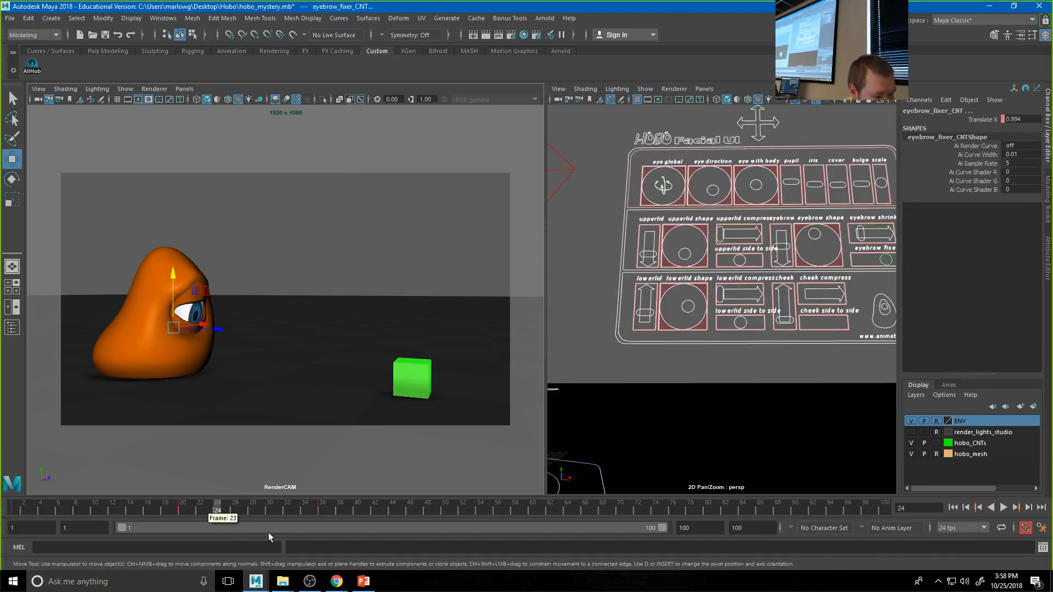
pyautogui.hotkey('alt', 'v')
pyautogui.moveTo(18, 507); pyautogui.dragTo(397, 518)
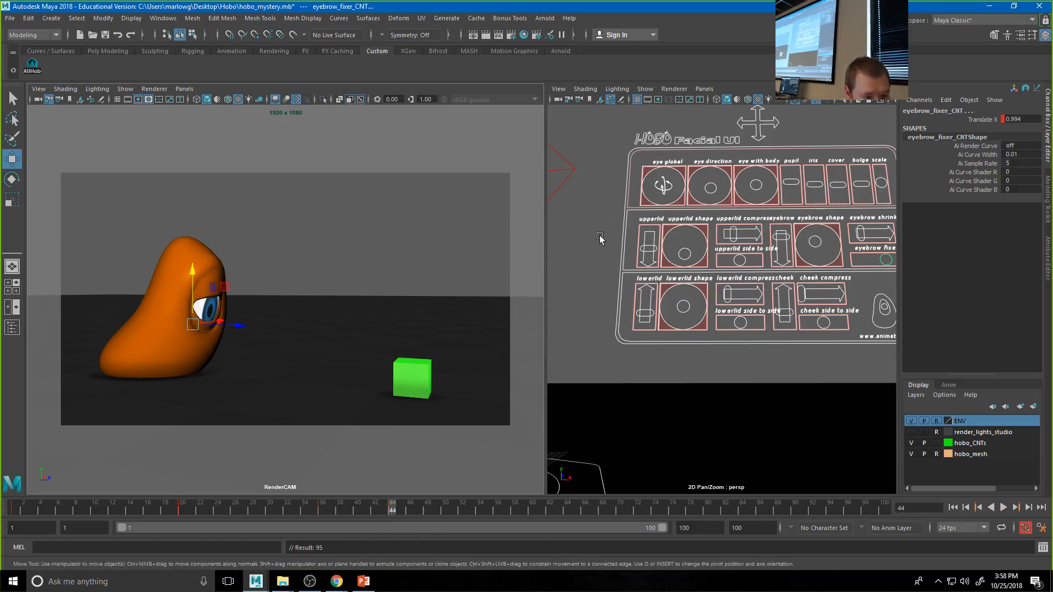
# - At frame 44, lower the hobo's top control, tilt it back and pull it away from the box to squash the body
pyautogui.keyDown('alt'); pyautogui.moveTo(605, 235); pyautogui.dragTo(635, 254); pyautogui.keyUp('alt')
pyautogui.scroll(-4, 658, 285)
pyautogui.keyDown('alt'); pyautogui.moveTo(670, 301); pyautogui.dragTo(765, 315); pyautogui.keyUp('alt')
pyautogui.scroll(-2, 765, 315)
pyautogui.keyDown('alt'); pyautogui.moveTo(765, 312); pyautogui.dragTo(764, 250, button='right'); pyautogui.keyUp('alt')
pyautogui.click(759, 264)
pyautogui.moveTo(740, 265); pyautogui.dragTo(743, 342)
pyautogui.press('e')
pyautogui.click(779, 333)
pyautogui.press('w')
pyautogui.click(740, 277)
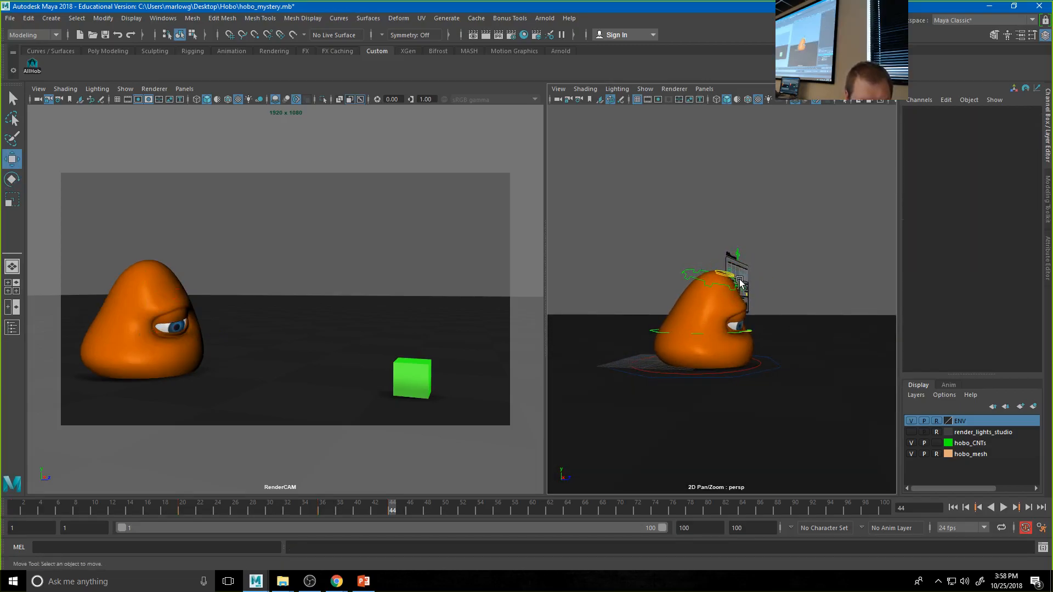
pyautogui.click(742, 282)
pyautogui.moveTo(714, 277); pyautogui.dragTo(707, 285)
# - Shift the bottom tweak control toward the box, to about Translate X 0.3 and Translate Z 1.967
pyautogui.keyDown('alt'); pyautogui.moveTo(686, 366); pyautogui.dragTo(693, 340); pyautogui.keyUp('alt')
pyautogui.click(678, 306)
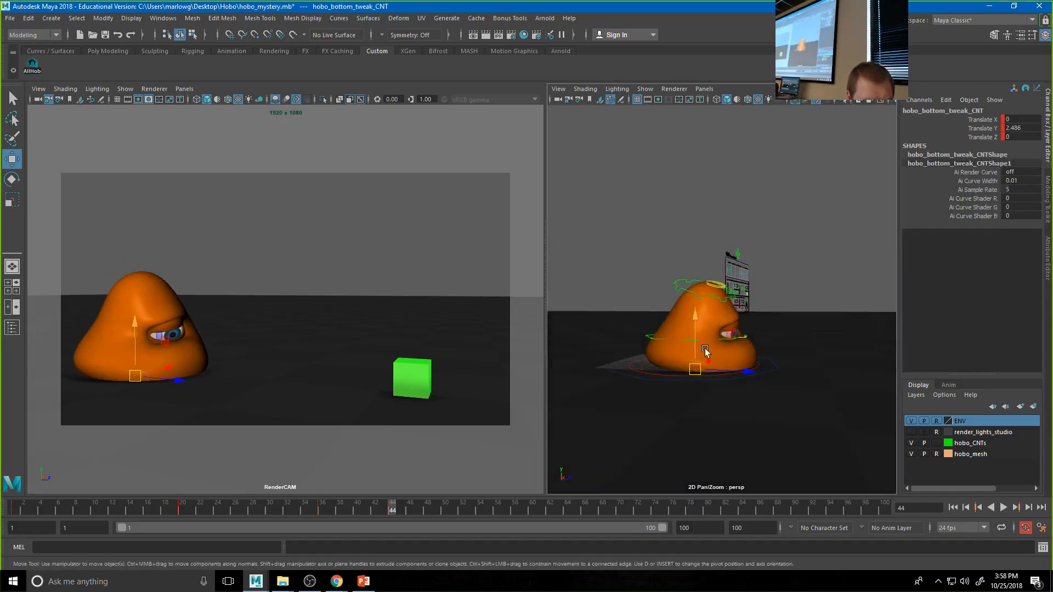
pyautogui.moveTo(735, 372); pyautogui.dragTo(748, 369)
# - Close the eye at frame 44 by lowering the upperlid control and raising the lowerlid control
pyautogui.keyDown('alt'); pyautogui.moveTo(727, 334); pyautogui.dragTo(856, 365, button='right'); pyautogui.keyUp('alt')
pyautogui.keyDown('alt'); pyautogui.moveTo(855, 364); pyautogui.dragTo(768, 368); pyautogui.keyUp('alt')
pyautogui.keyDown('alt'); pyautogui.moveTo(803, 369); pyautogui.dragTo(738, 354, button='right'); pyautogui.keyUp('alt')
pyautogui.keyDown('alt'); pyautogui.moveTo(755, 347); pyautogui.dragTo(738, 352); pyautogui.keyUp('alt')
pyautogui.scroll(3, 701, 256)
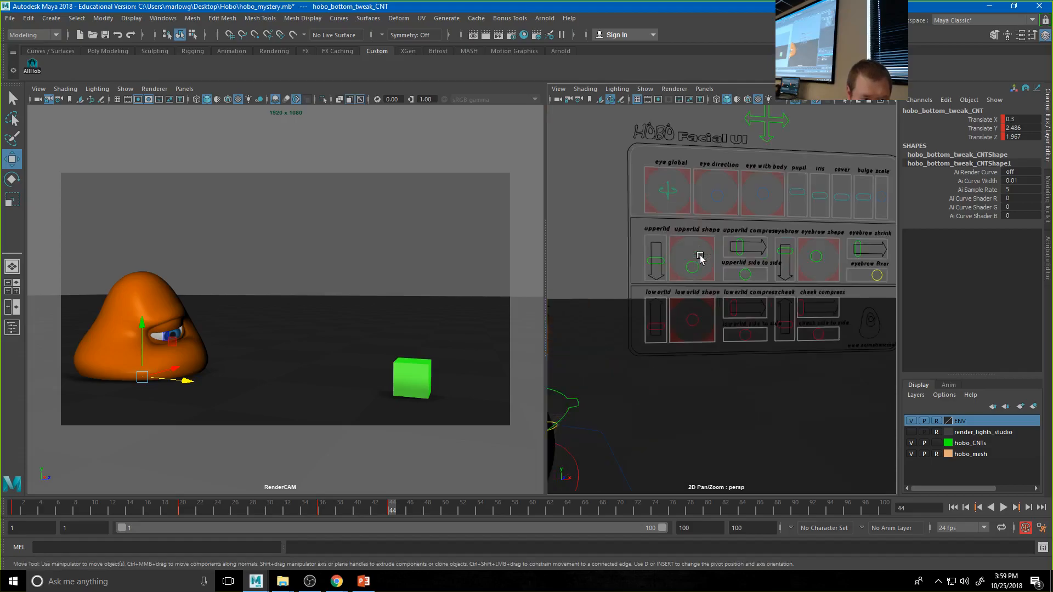
pyautogui.scroll(-2, 701, 256)
pyautogui.scroll(2, 701, 256)
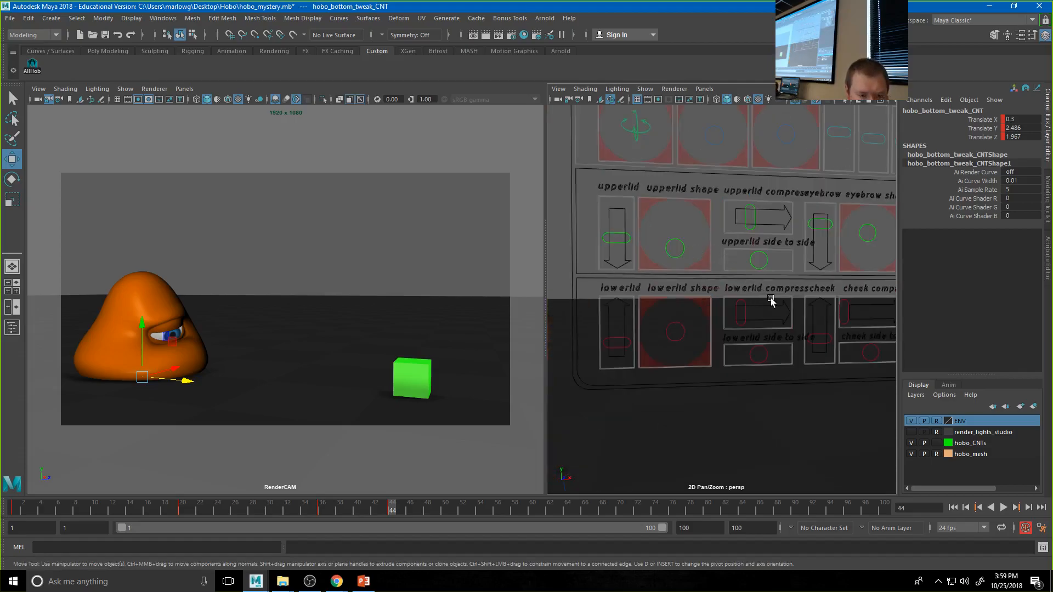
pyautogui.scroll(-3, 770, 300)
pyautogui.click(658, 274)
pyautogui.click(656, 262)
pyautogui.moveTo(656, 232); pyautogui.dragTo(656, 244)
pyautogui.click(657, 324)
pyautogui.moveTo(656, 311); pyautogui.dragTo(653, 291)
# - Increase the lowerlid compress control to about 1.636 and lower the eyebrow control to about -1.73
pyautogui.click(734, 308)
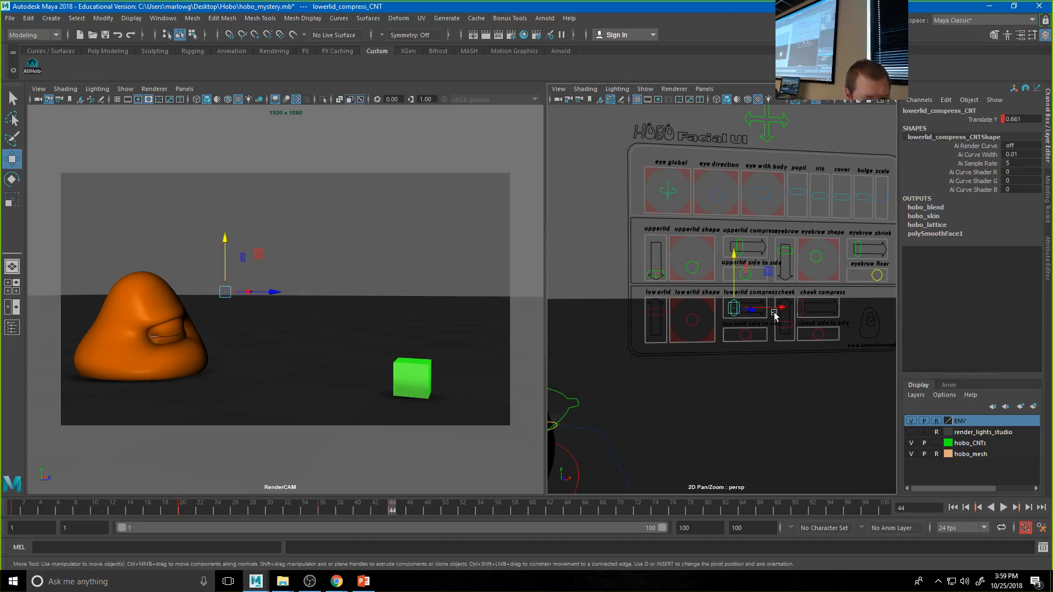
pyautogui.click(733, 310)
pyautogui.click(738, 312)
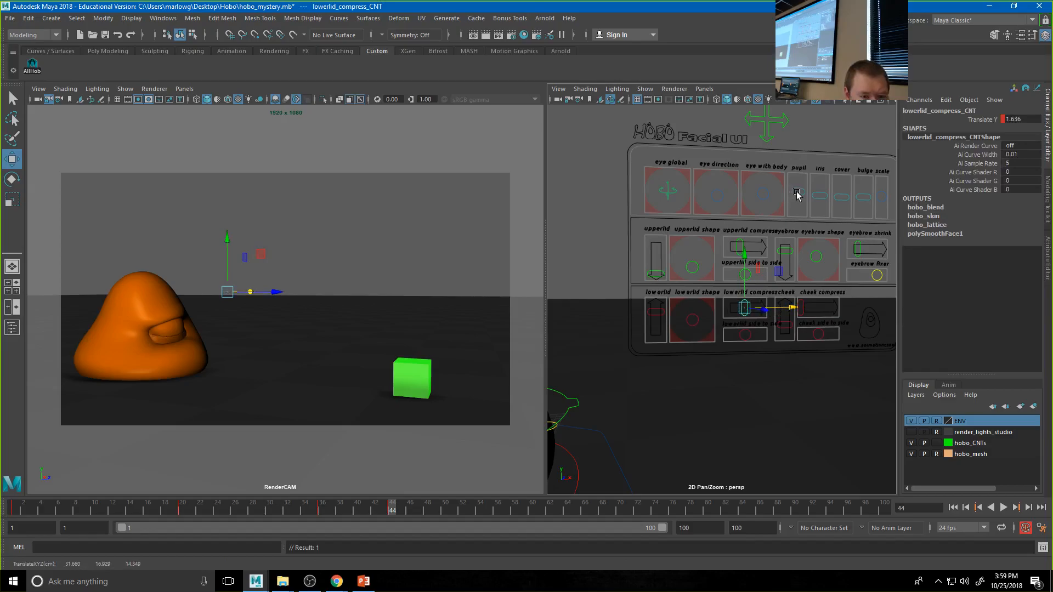
pyautogui.click(791, 253)
pyautogui.moveTo(787, 231); pyautogui.dragTo(786, 240)
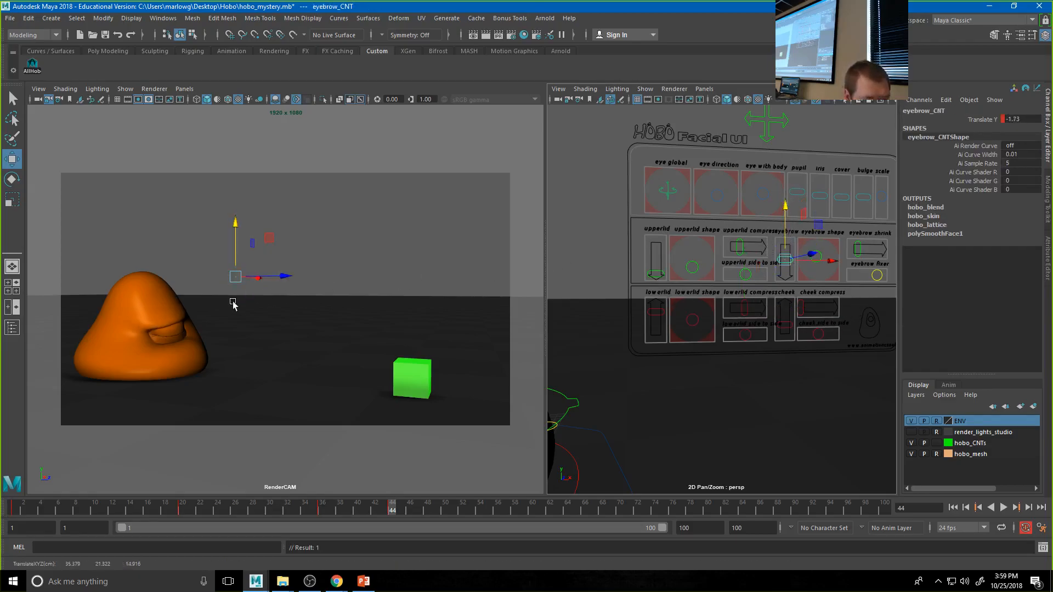
# - Raise the top tweak control and pull it back, to about Translate X -1.155, Y 3.018 and Z -3.48
pyautogui.keyDown('alt'); pyautogui.moveTo(585, 356); pyautogui.dragTo(727, 366); pyautogui.keyUp('alt')
pyautogui.keyDown('alt'); pyautogui.moveTo(726, 367); pyautogui.dragTo(644, 355, button='right'); pyautogui.keyUp('alt')
pyautogui.keyDown('alt'); pyautogui.moveTo(644, 355); pyautogui.dragTo(700, 321); pyautogui.keyUp('alt')
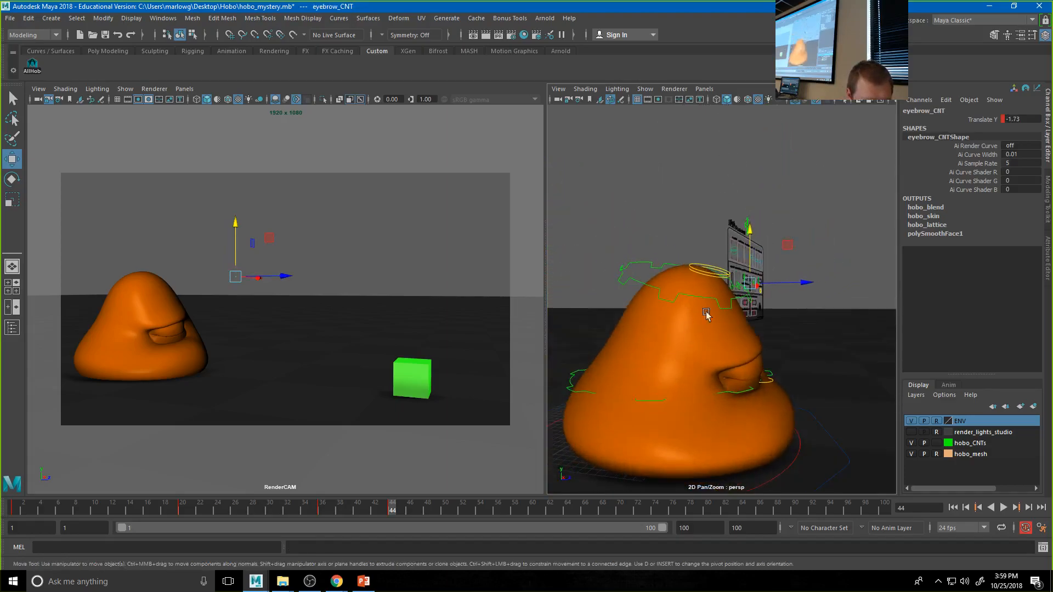
pyautogui.click(720, 279)
pyautogui.moveTo(720, 280); pyautogui.dragTo(713, 237)
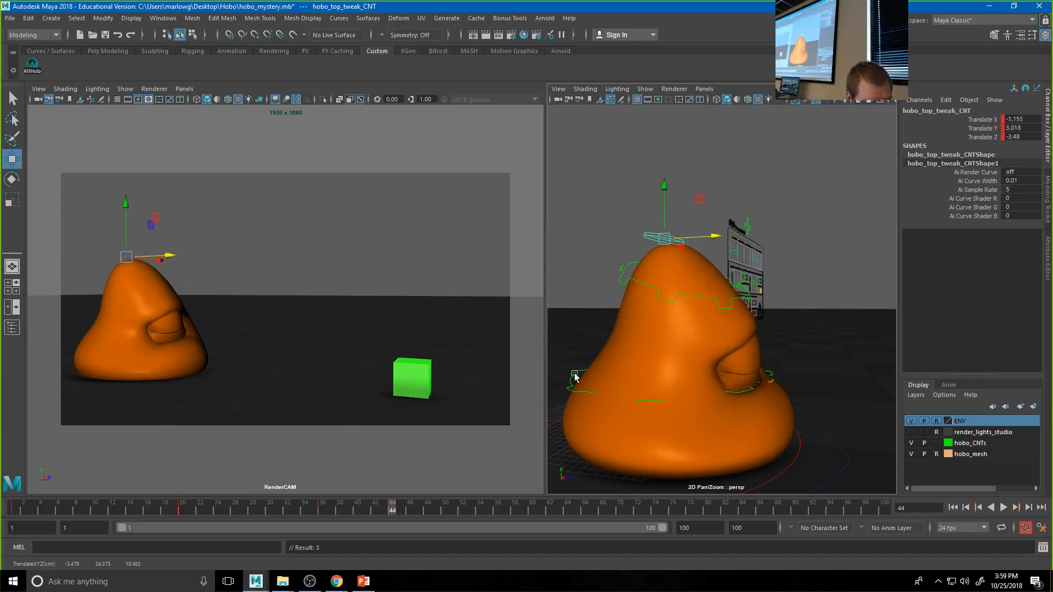
# - Select all the hobo controls and apply stepped tangents to their keys from frame 20 to 44 in the Graph Editor
pyautogui.click(32, 66)
pyautogui.moveTo(382, 513); pyautogui.dragTo(322, 513)
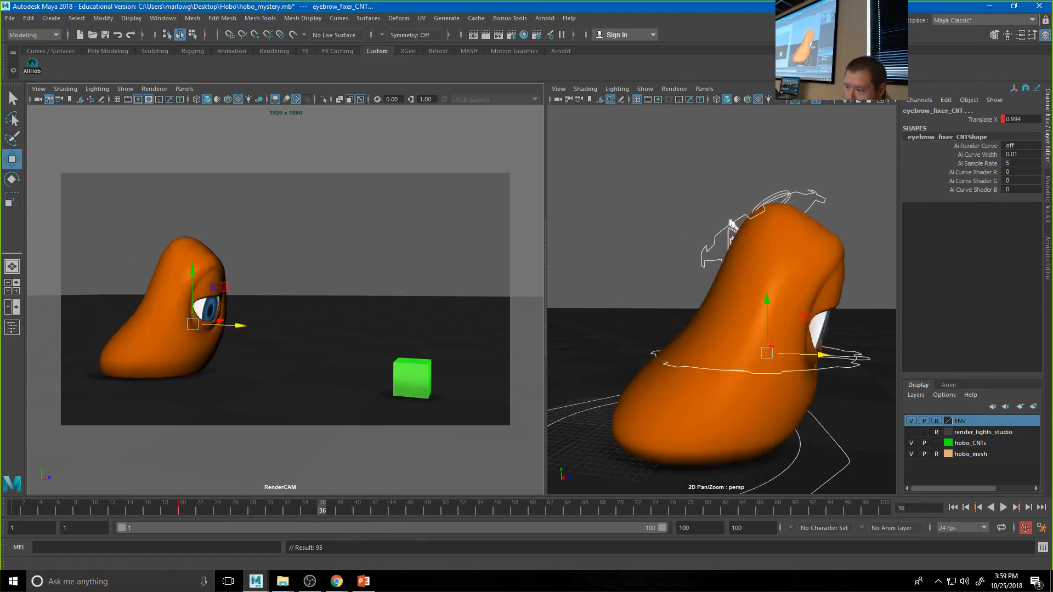
pyautogui.hotkey('ctrl', 'g')
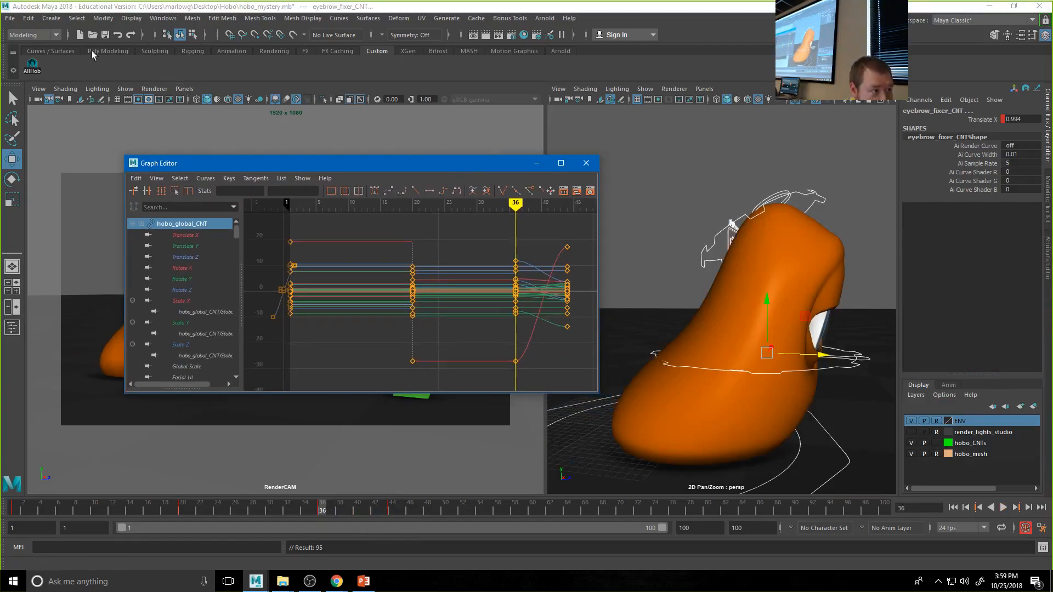
pyautogui.middleClick(231, 132)
pyautogui.moveTo(361, 218); pyautogui.dragTo(595, 395)
pyautogui.click(439, 193)
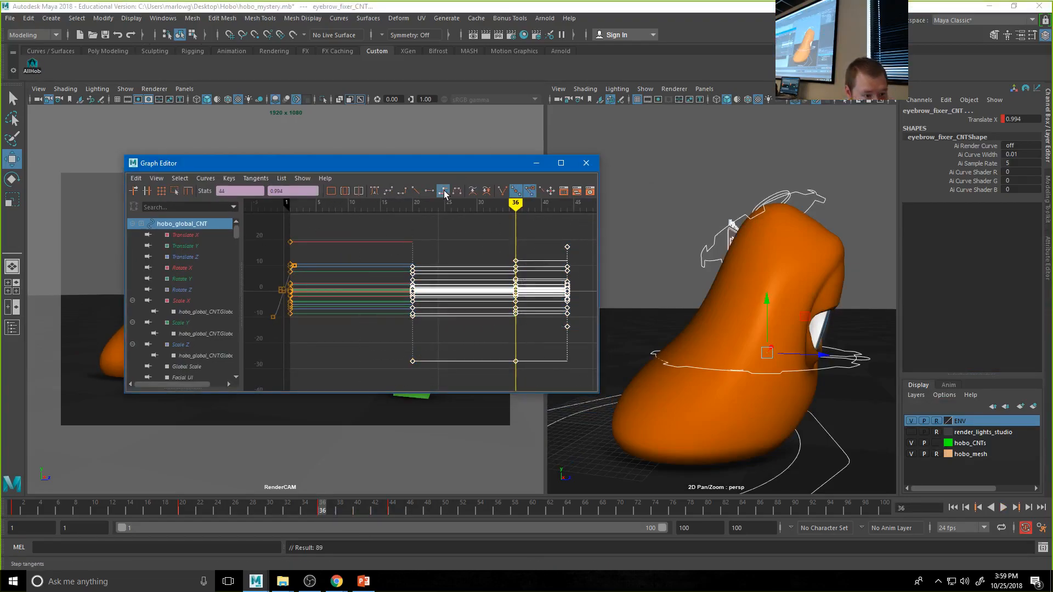
pyautogui.click(537, 163)
# - Play back the stepped animation from frame 1 to review the squashed pose at frame 44
pyautogui.moveTo(253, 507); pyautogui.dragTo(13, 508)
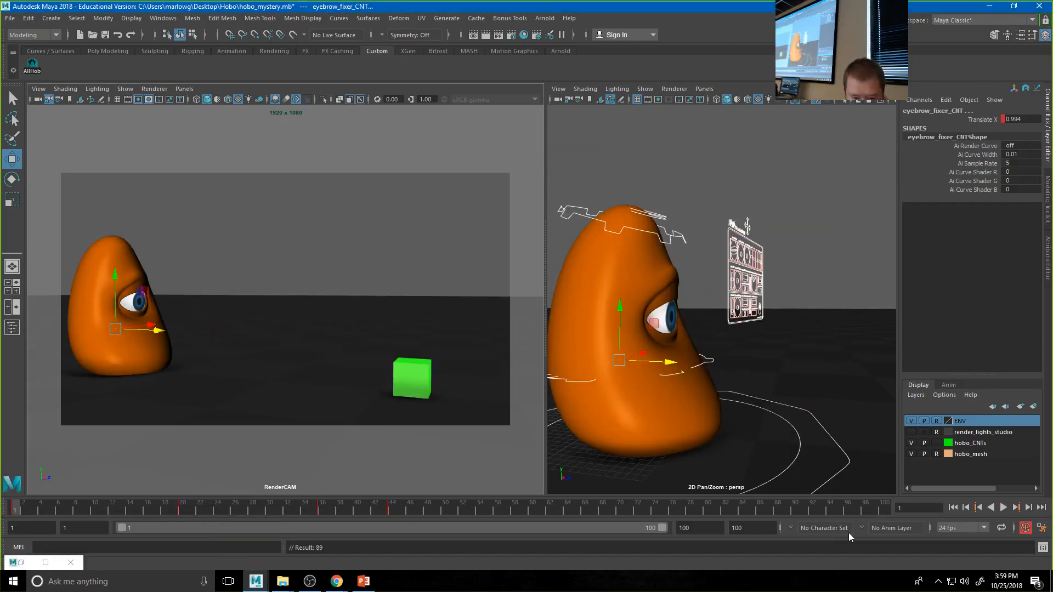
pyautogui.click(1004, 507)
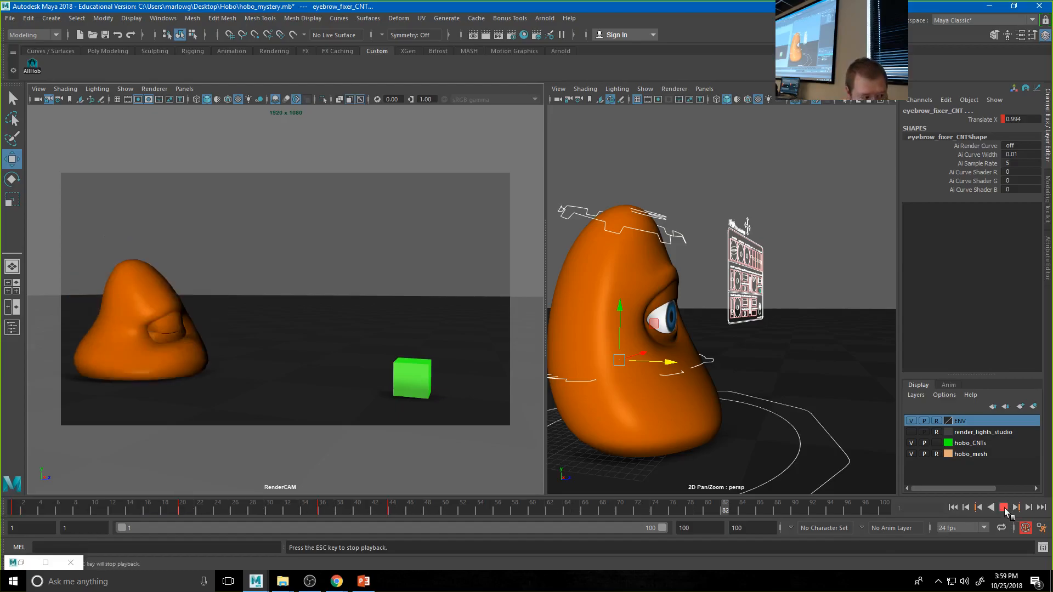
pyautogui.click(1003, 508)
# - Set the playback speed to 24 fps x 1 and replay the animation from frame 1
pyautogui.rightClick(607, 500)
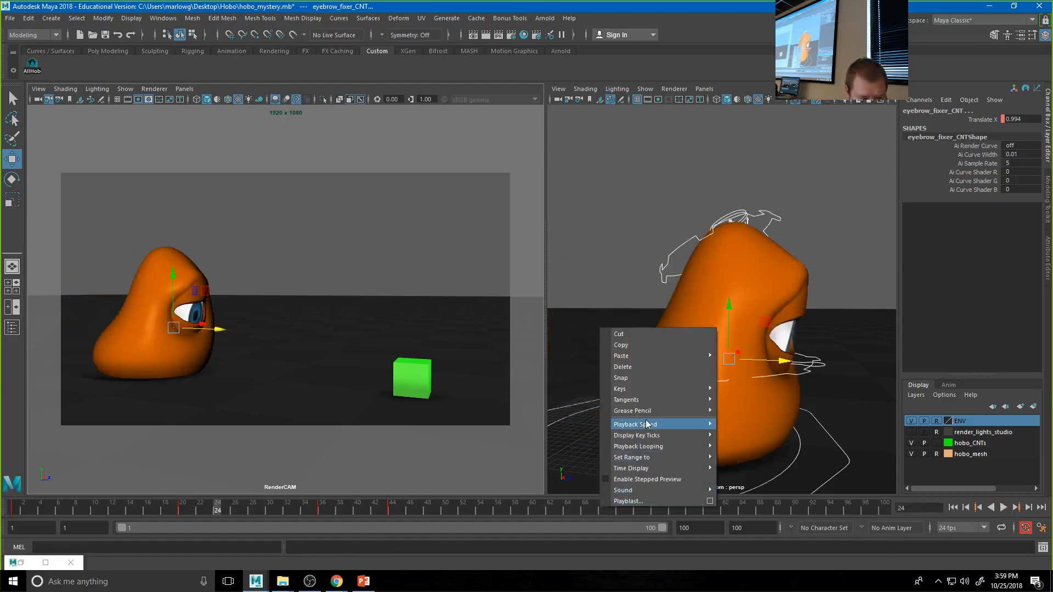
pyautogui.moveTo(647, 424)
pyautogui.click(729, 435)
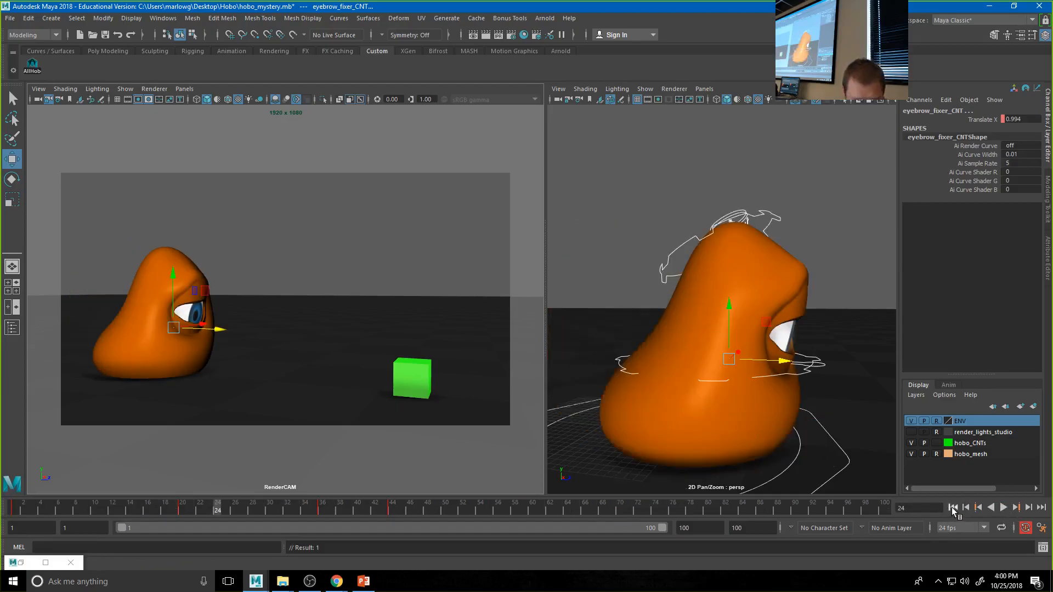
pyautogui.click(953, 508)
pyautogui.click(1003, 507)
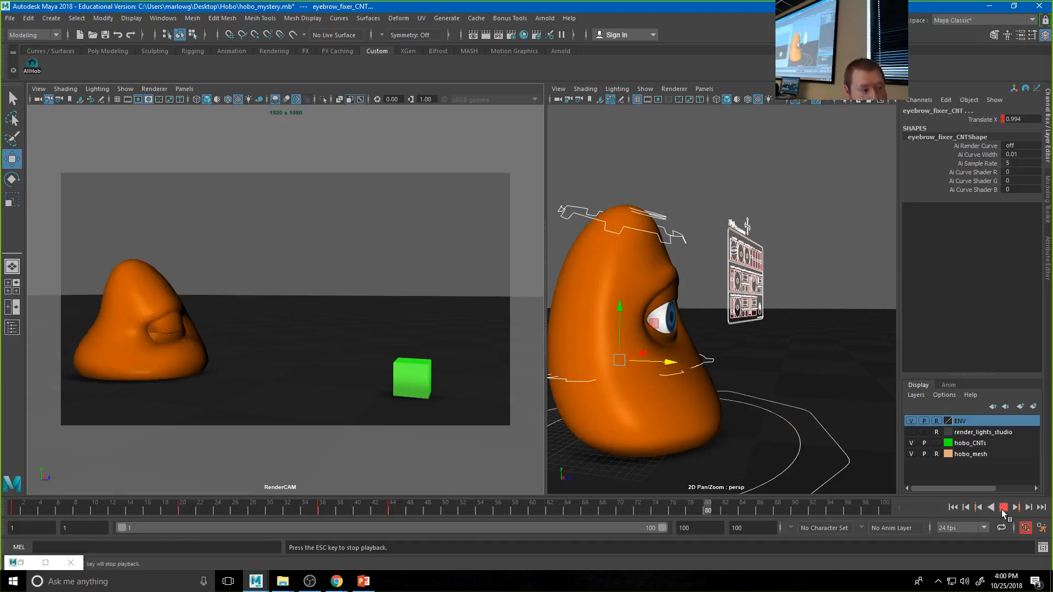
pyautogui.click(1003, 509)
# - At frame 44, shift the top of the hobo's body slightly toward the box with its top controls and key them
pyautogui.moveTo(160, 509); pyautogui.dragTo(393, 511)
pyautogui.keyDown('alt'); pyautogui.moveTo(678, 250); pyautogui.dragTo(826, 286); pyautogui.keyUp('alt')
pyautogui.click(834, 256)
pyautogui.press('s')
pyautogui.click(818, 302)
pyautogui.press('s')
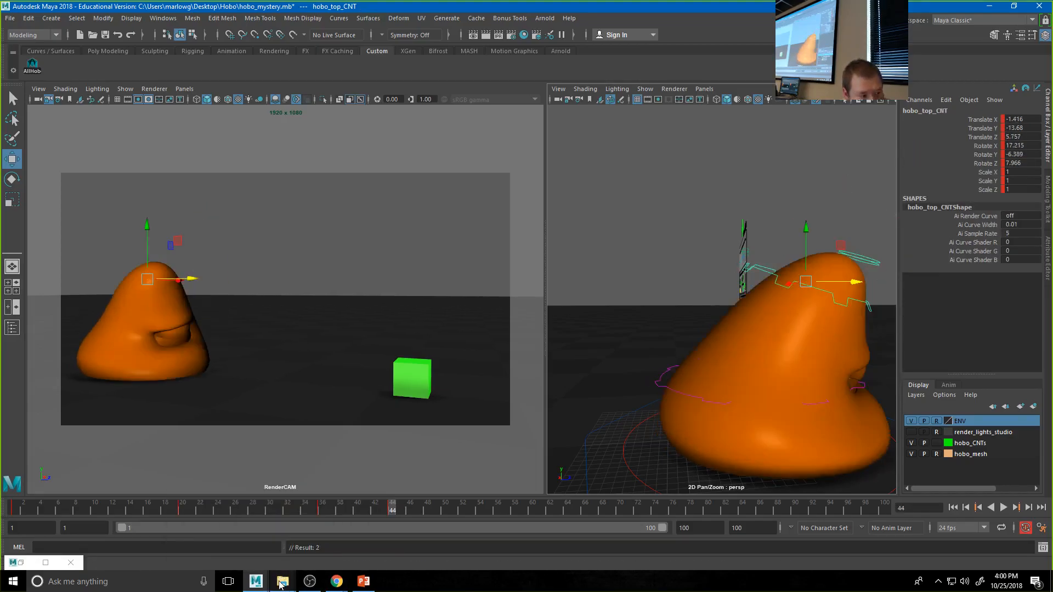
# - Replay and scrub through the poses up to frame 44 to check their timing, and return to frame 1
pyautogui.click(418, 511)
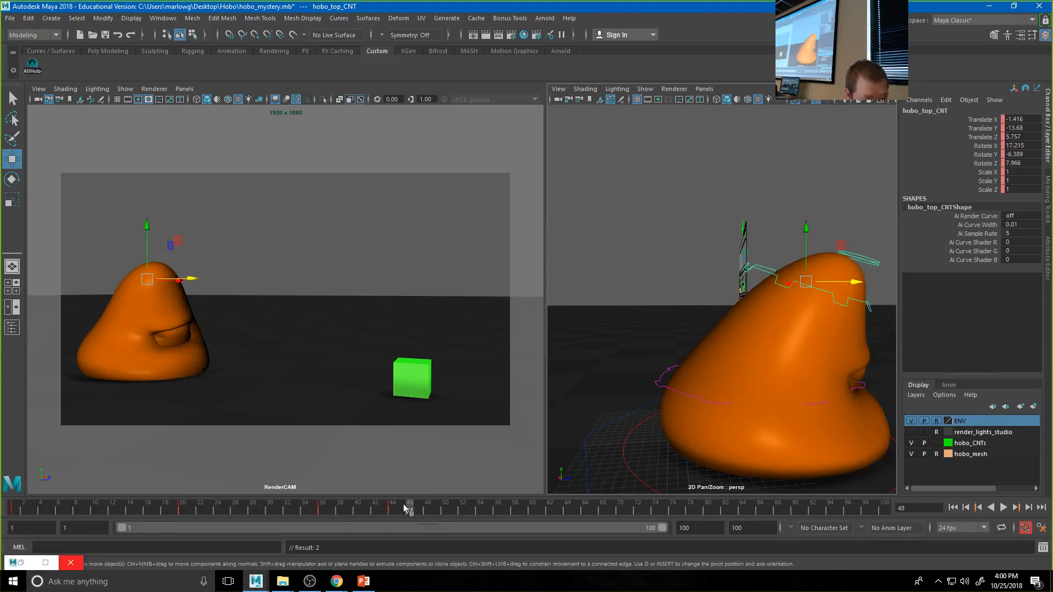
pyautogui.hotkey('alt', 'v')
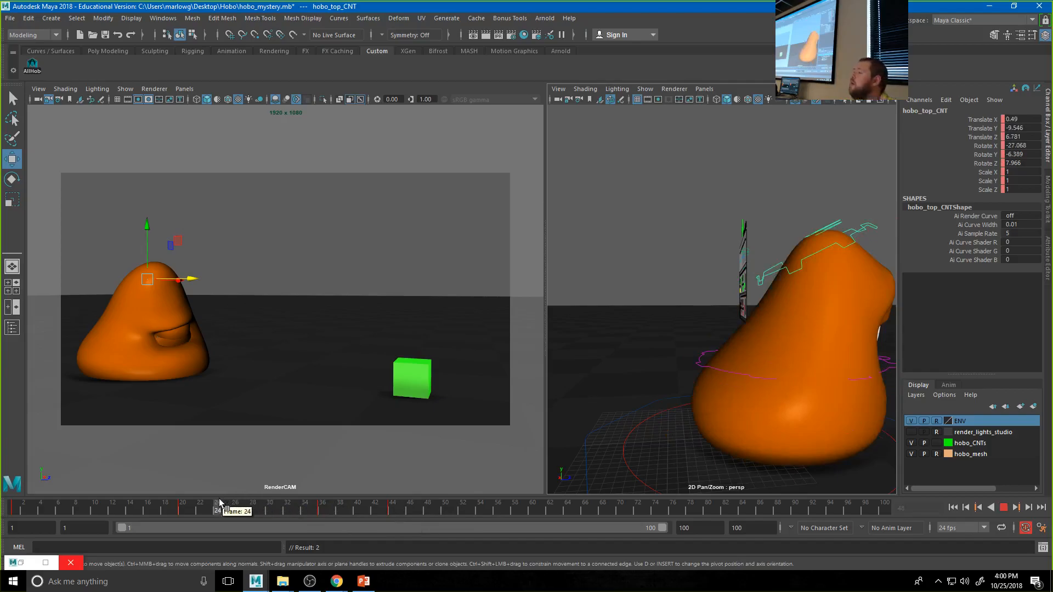
pyautogui.moveTo(219, 499); pyautogui.dragTo(112, 487)
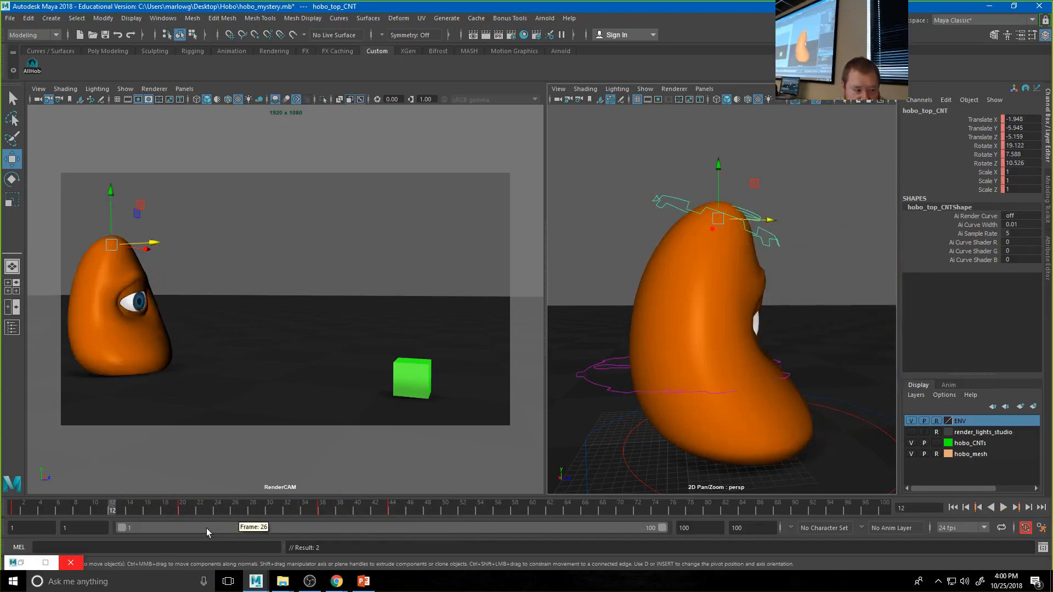
pyautogui.hotkey('alt', 'v')
pyautogui.moveTo(311, 510); pyautogui.dragTo(2, 502)
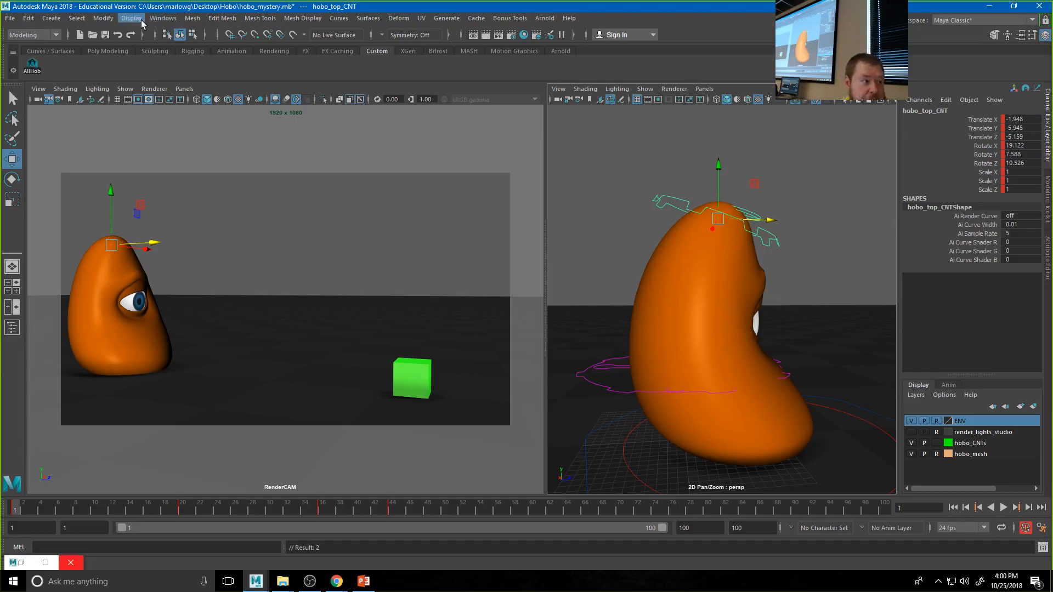
# - In the Time Slider preferences, set the height to 2x and the key tick size to 3x, and save
pyautogui.click(163, 18)
pyautogui.moveTo(206, 123)
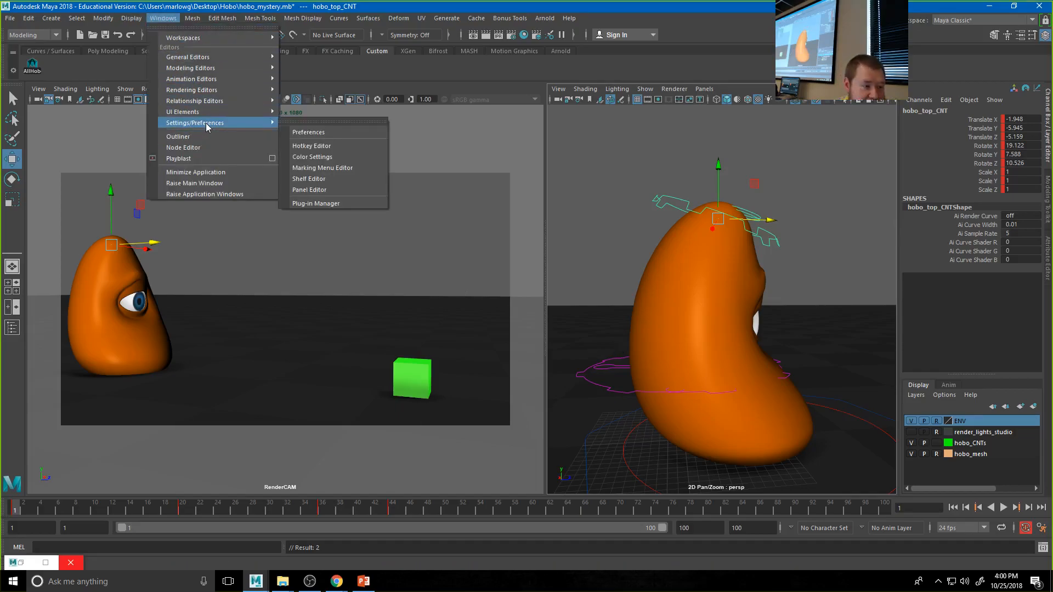
pyautogui.click(307, 133)
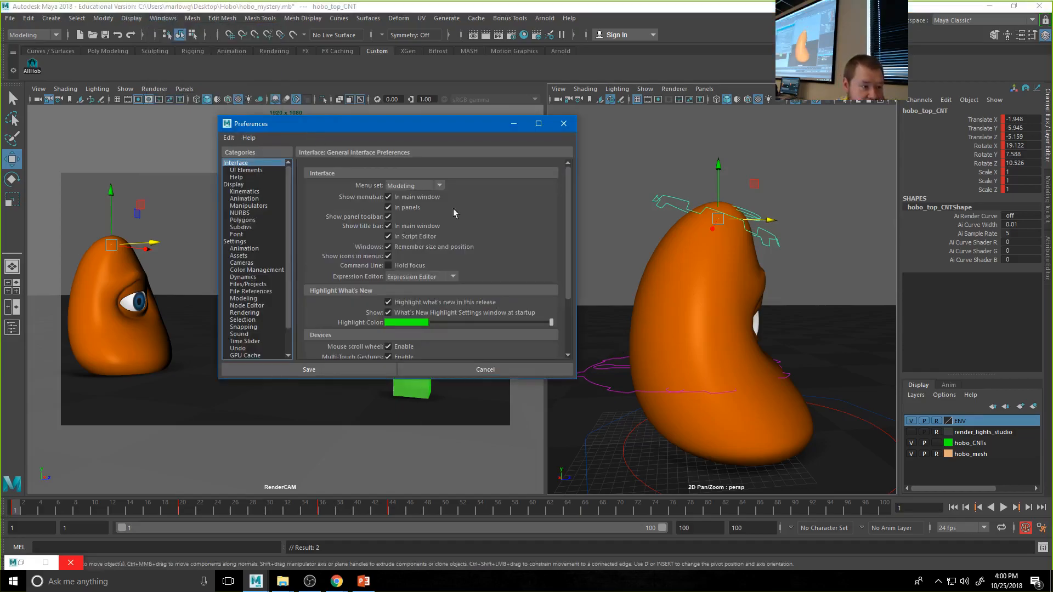
pyautogui.click(256, 248)
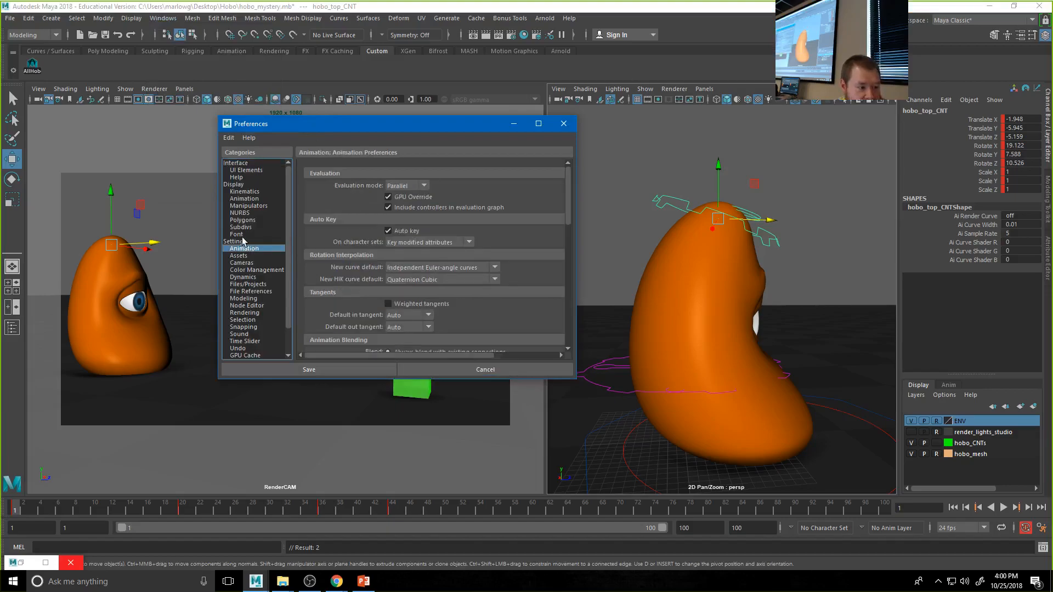
pyautogui.click(248, 342)
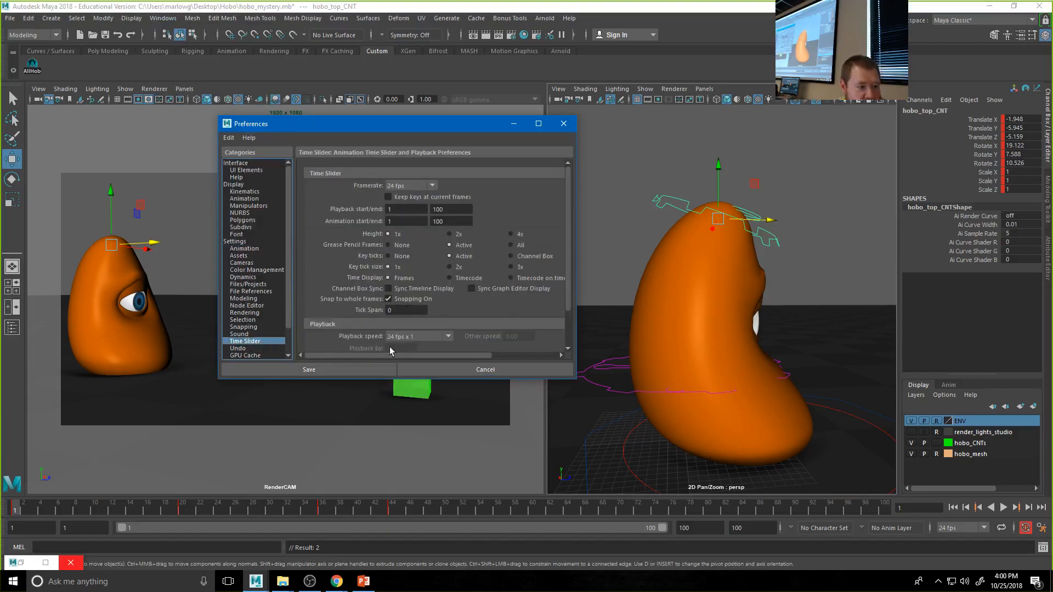
pyautogui.scroll(-3, 422, 291)
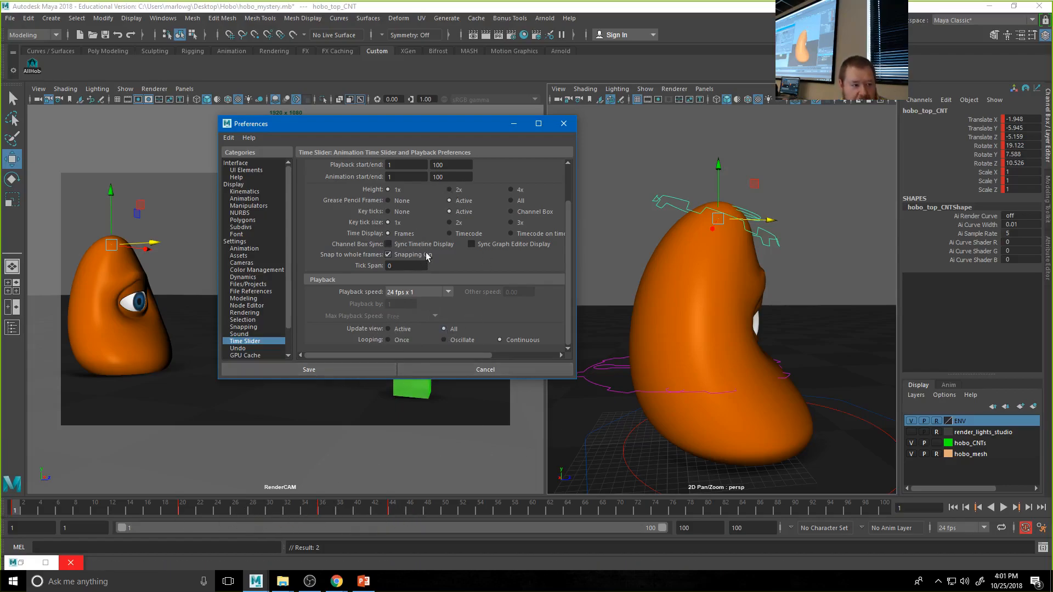
pyautogui.click(450, 189)
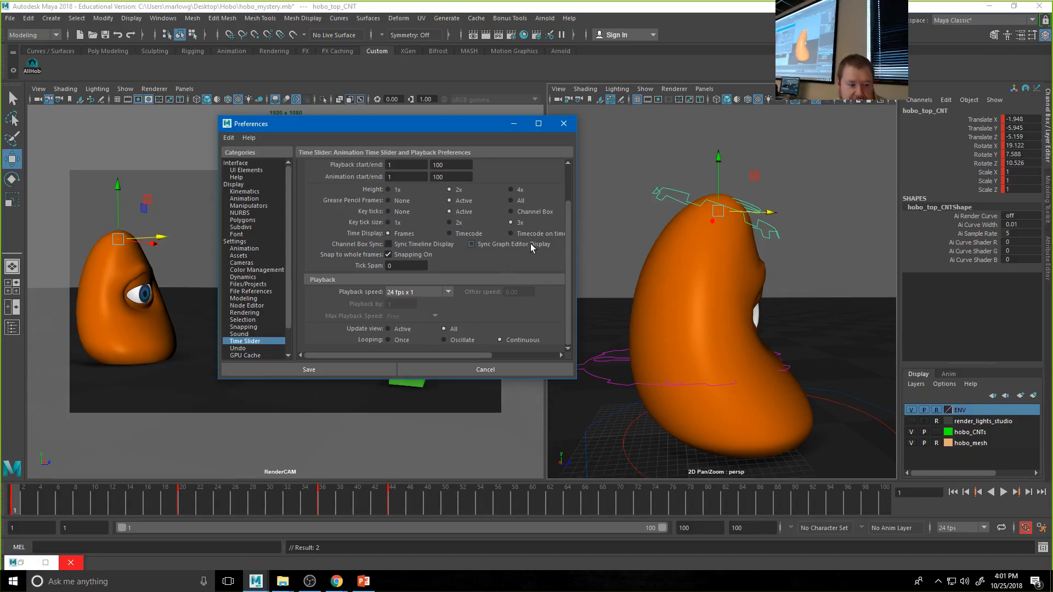
pyautogui.click(333, 372)
# - Scrub and play the animation around frames 36 to 44 to examine the transition into the squashed pose
pyautogui.moveTo(387, 501)
pyautogui.mouseDown()
pyautogui.moveTo(354, 502)
pyautogui.moveTo(367, 502)
pyautogui.mouseUp()
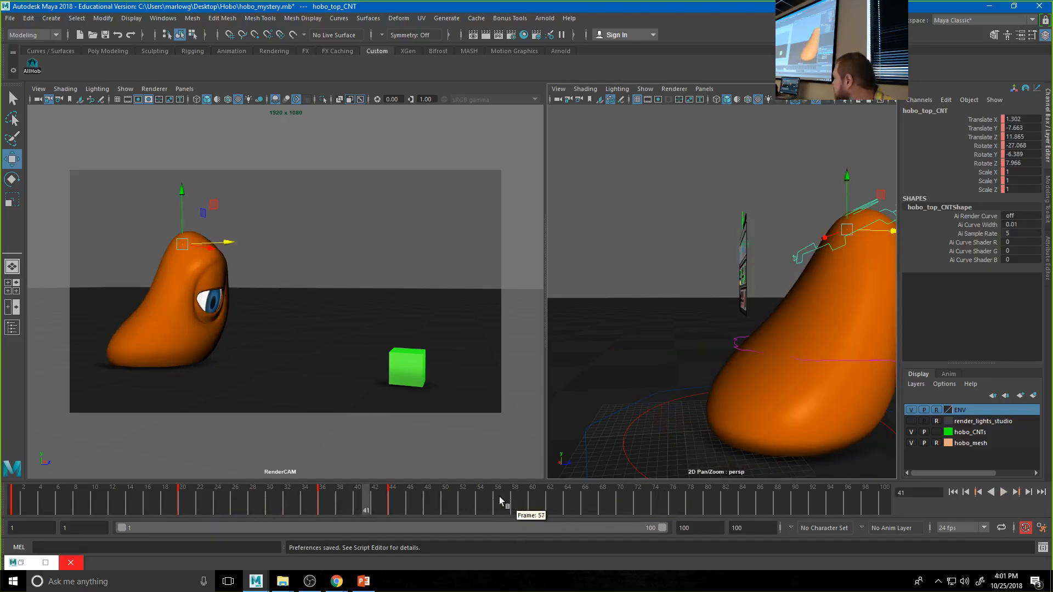
pyautogui.hotkey('alt', 'v')
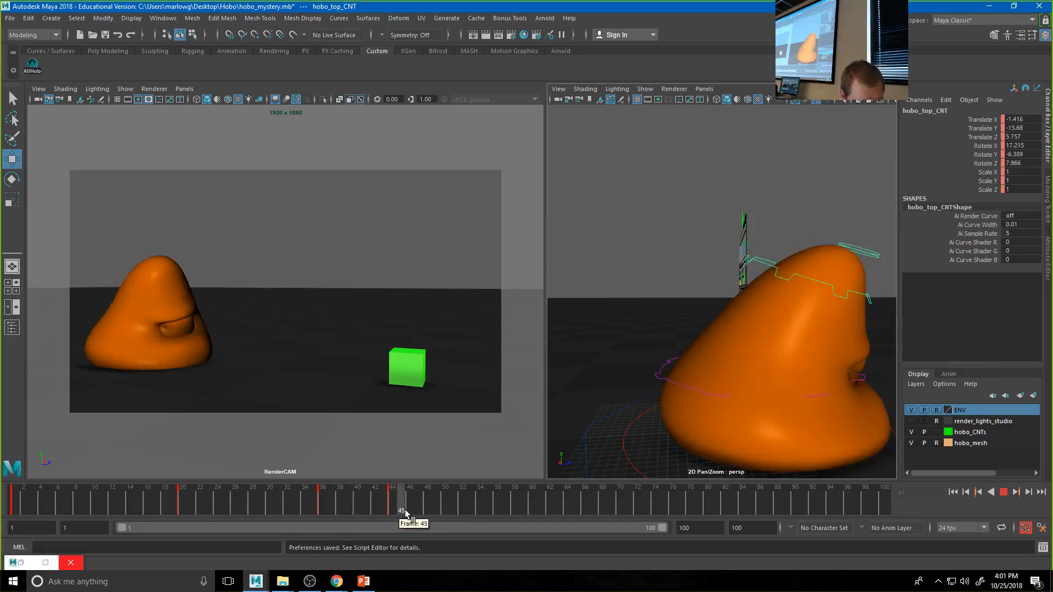
# - At frame 50, stretch the top of the hobo's body upward and toward the box with its top control
pyautogui.click(444, 509)
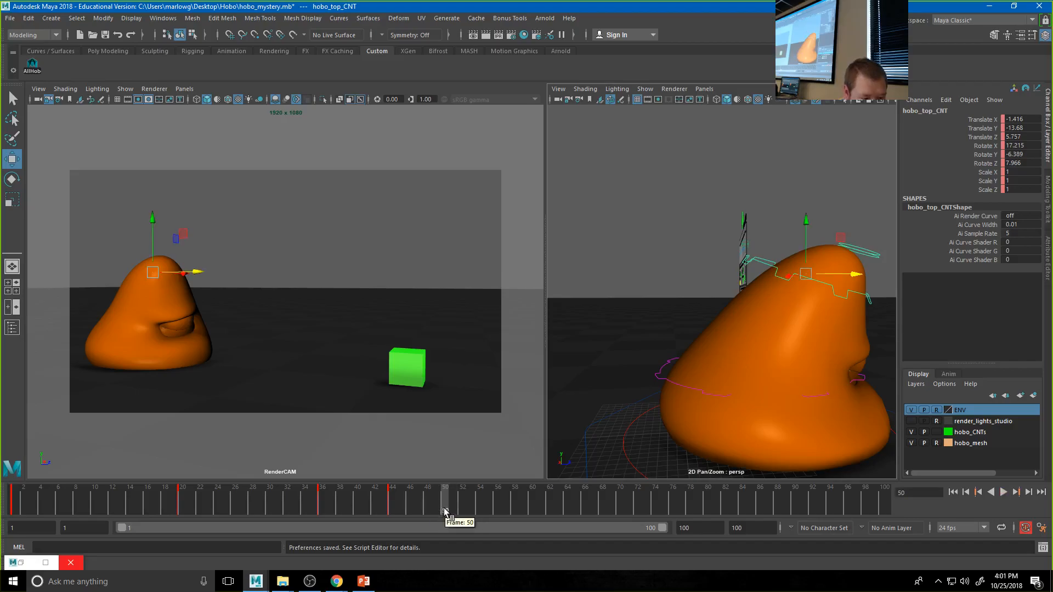
pyautogui.click(32, 66)
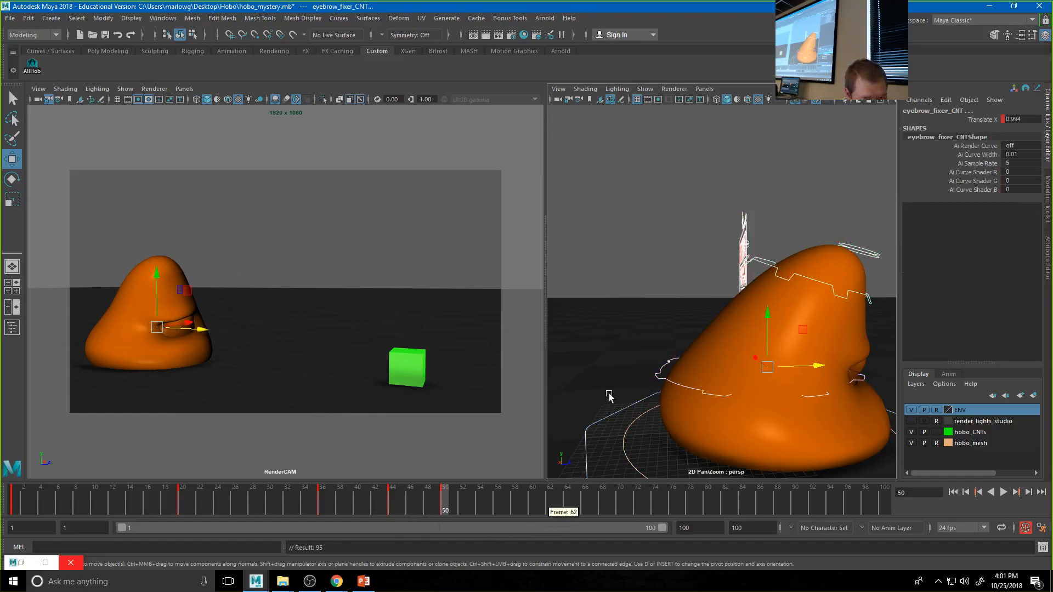
pyautogui.scroll(-5, 619, 354)
pyautogui.click(747, 288)
pyautogui.keyDown('alt'); pyautogui.moveTo(712, 320); pyautogui.dragTo(636, 346, button='middle'); pyautogui.keyUp('alt')
pyautogui.keyDown('alt'); pyautogui.moveTo(636, 346); pyautogui.dragTo(654, 371, button='right'); pyautogui.keyUp('alt')
pyautogui.keyDown('alt'); pyautogui.moveTo(654, 371); pyautogui.dragTo(689, 357); pyautogui.keyUp('alt')
pyautogui.keyDown('alt'); pyautogui.moveTo(689, 357); pyautogui.dragTo(648, 337, button='right'); pyautogui.keyUp('alt')
pyautogui.moveTo(621, 297); pyautogui.dragTo(665, 266)
pyautogui.keyDown('alt'); pyautogui.moveTo(656, 308); pyautogui.dragTo(545, 324); pyautogui.keyUp('alt')
pyautogui.moveTo(688, 286); pyautogui.dragTo(669, 305)
pyautogui.click(697, 322)
pyautogui.click(665, 290)
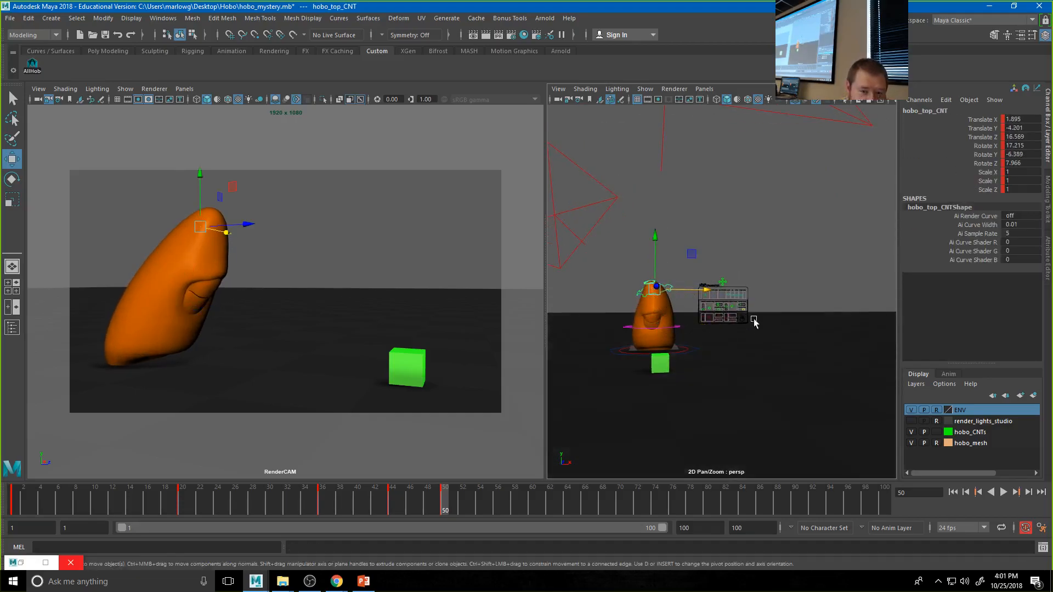
# - Reset the top control's translation and rotation to 0, and move it so the hobo leans toward the box
pyautogui.moveTo(1031, 117); pyautogui.dragTo(1033, 163)
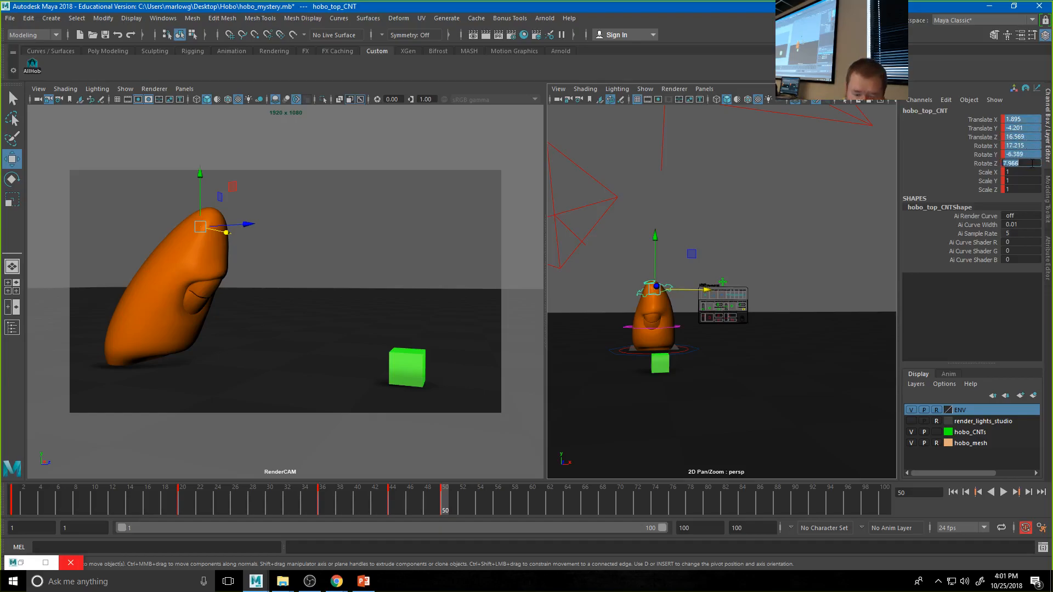
pyautogui.press('Return')
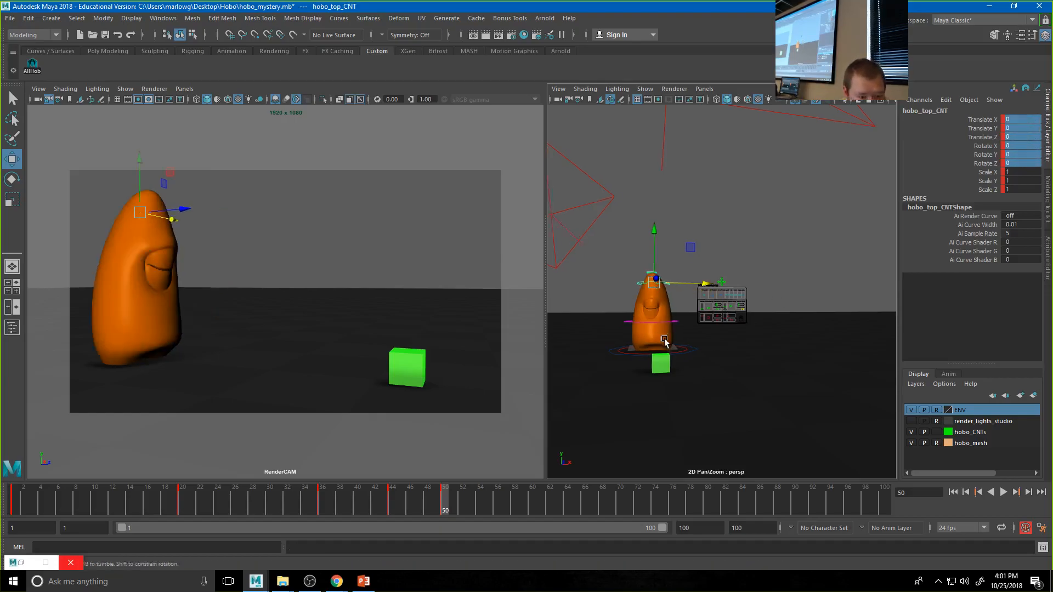
pyautogui.keyDown('alt'); pyautogui.moveTo(663, 339); pyautogui.dragTo(751, 343); pyautogui.keyUp('alt')
pyautogui.moveTo(632, 279); pyautogui.dragTo(686, 294)
pyautogui.moveTo(633, 258); pyautogui.dragTo(632, 290)
# - Zero the middle control's translation and push it toward the box to about 11.5 in Z, and shift the bottom tweak control slightly back
pyautogui.click(562, 345)
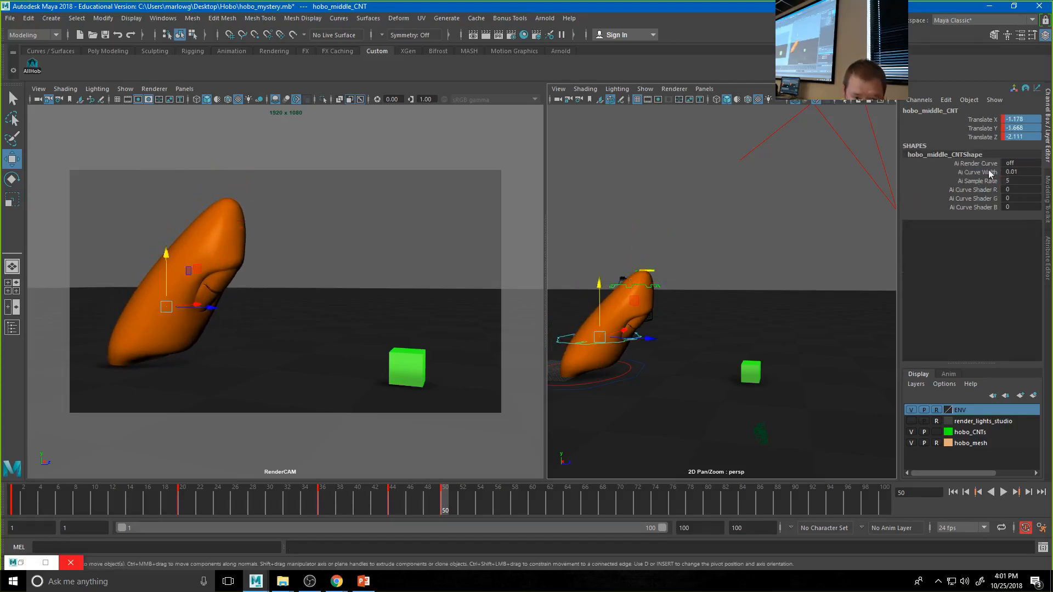
pyautogui.doubleClick(1021, 137)
pyautogui.write('0')
pyautogui.press('Return')
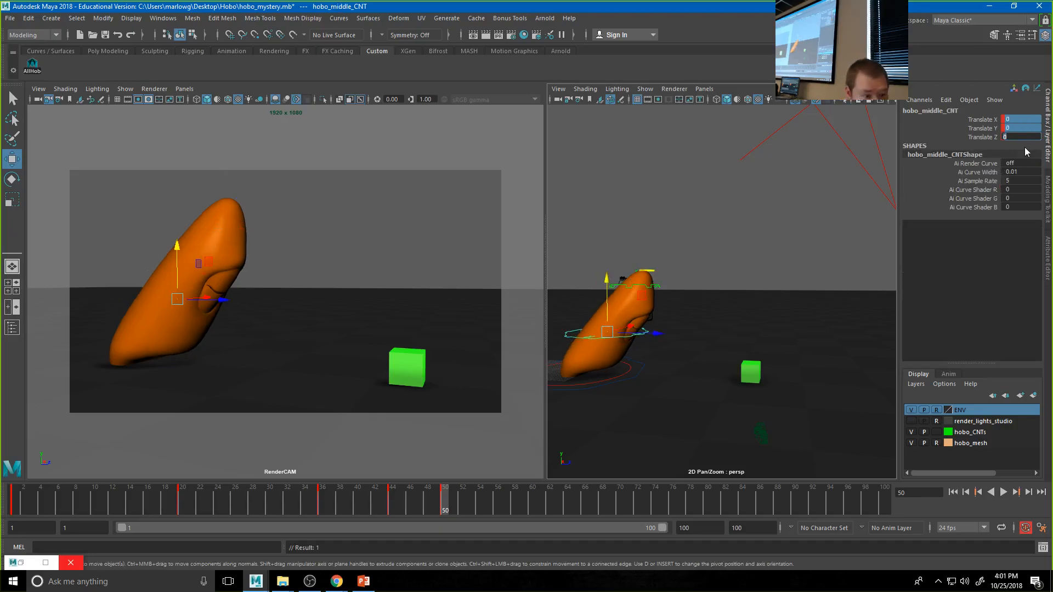
pyautogui.moveTo(655, 332); pyautogui.dragTo(688, 344)
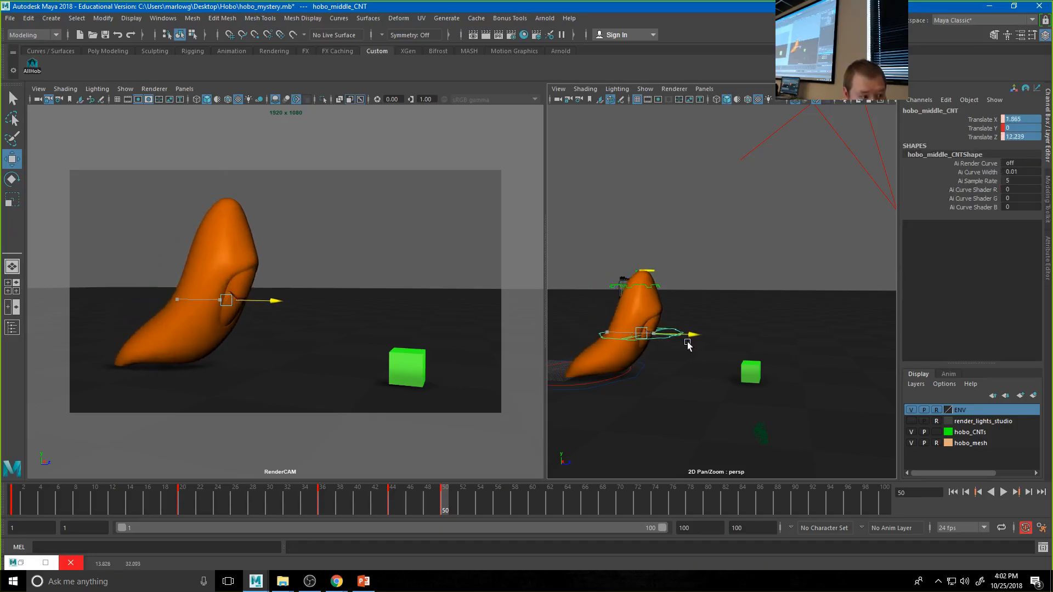
pyautogui.click(590, 369)
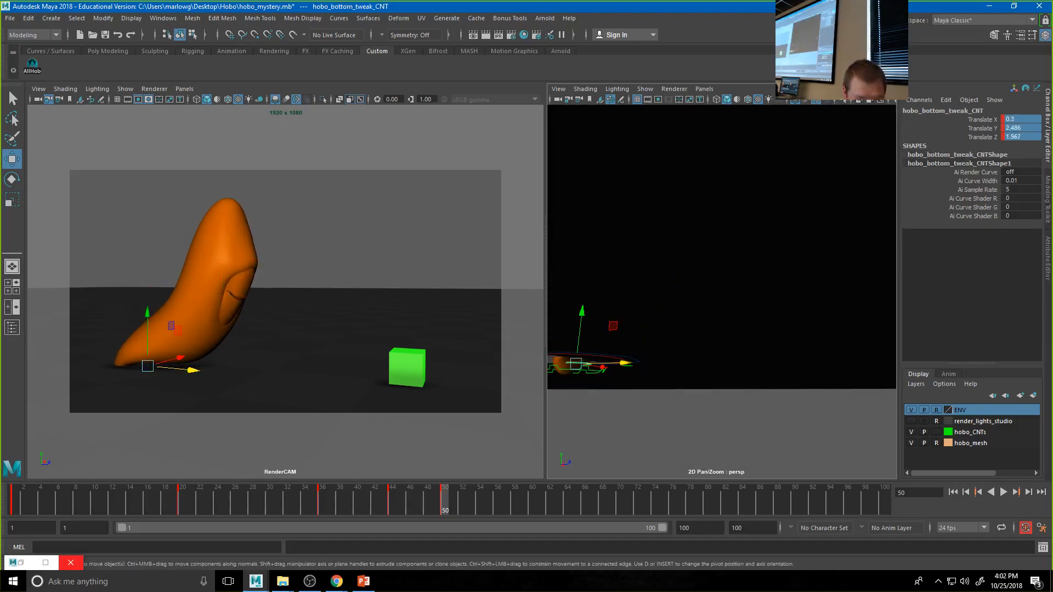
pyautogui.moveTo(628, 367); pyautogui.dragTo(622, 368)
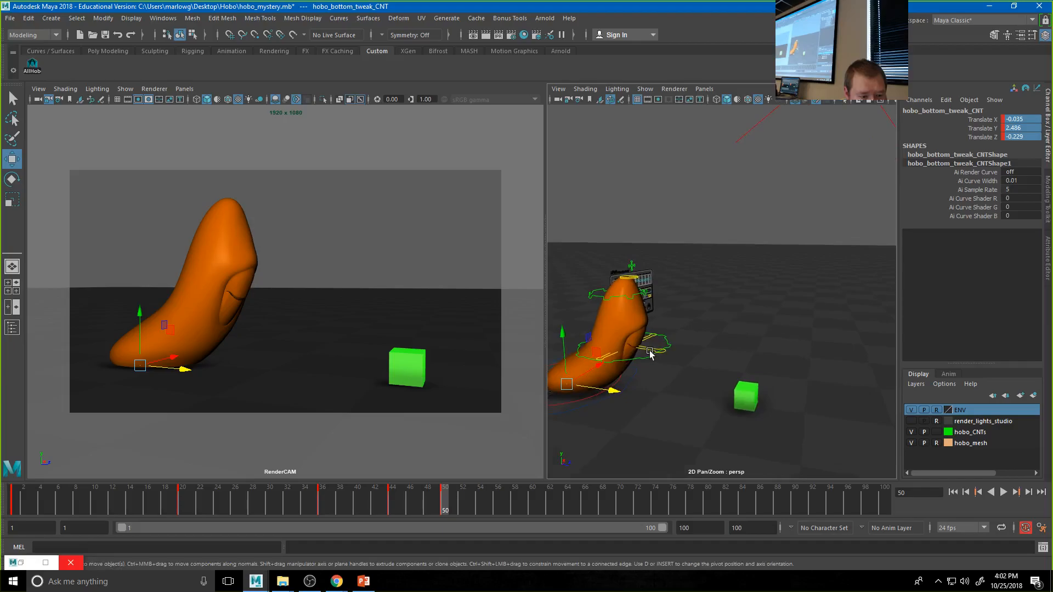
# - Try changing the Body Wave and Body Scale attributes of the hobo's middle tweak control, and undo the changes
pyautogui.click(649, 350)
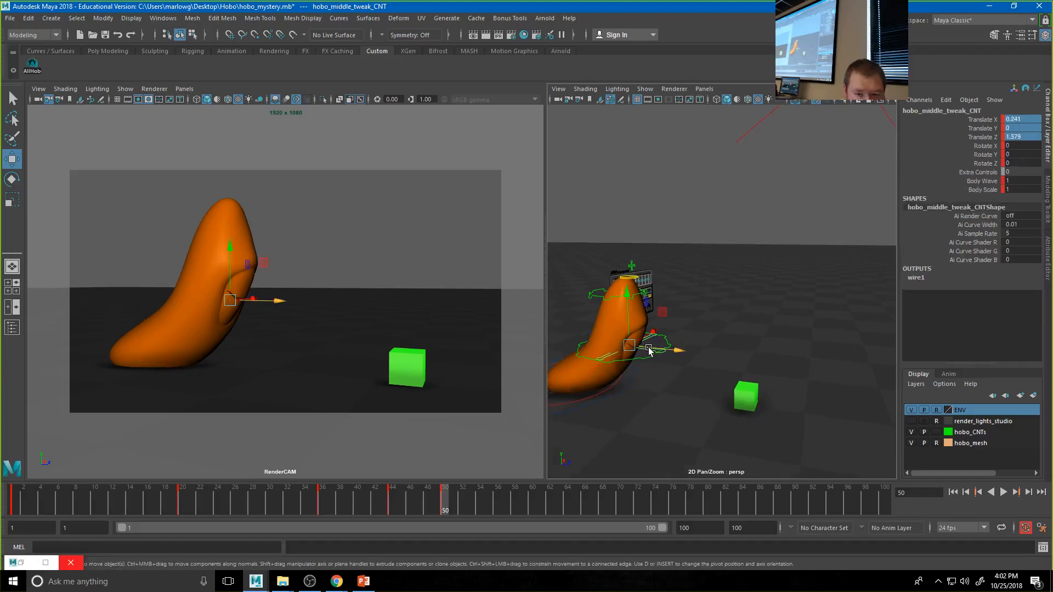
pyautogui.click(994, 182)
pyautogui.moveTo(696, 312); pyautogui.dragTo(748, 297, button='middle')
pyautogui.hotkey('ctrl', 'z')
pyautogui.click(985, 189)
pyautogui.hotkey('ctrl', 'z')
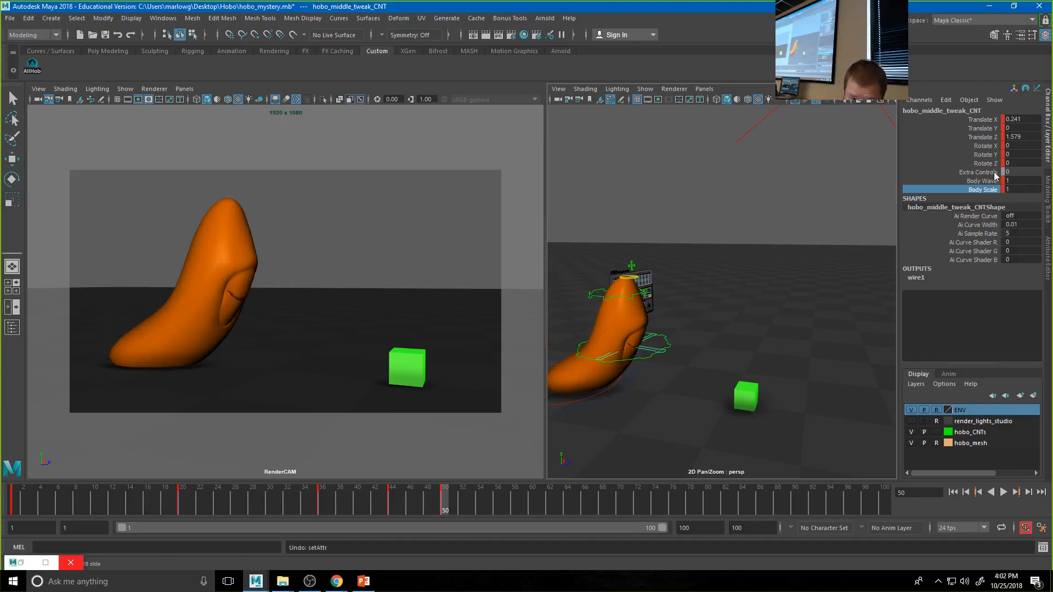
# - Raise the middle tweak control's Extra Controls attribute to 1000
pyautogui.click(982, 172)
pyautogui.moveTo(715, 268); pyautogui.dragTo(723, 266, button='middle')
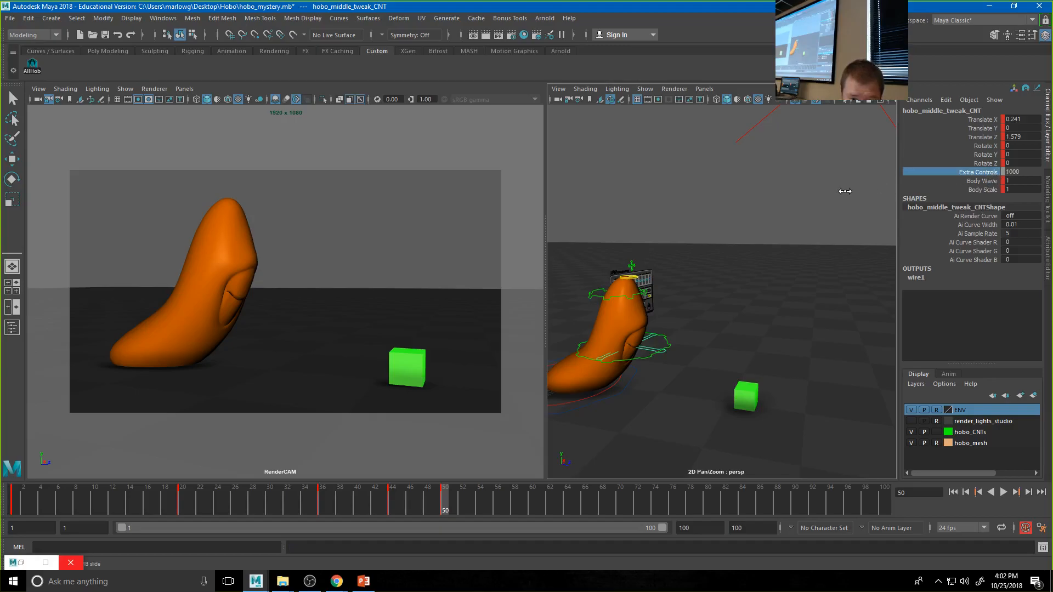
pyautogui.doubleClick(1035, 172)
pyautogui.press('1')
# - Shift the tip of the hobo's head slightly toward the box with the top tweak control
pyautogui.keyDown('alt'); pyautogui.moveTo(650, 373); pyautogui.dragTo(681, 344); pyautogui.keyUp('alt')
pyautogui.click(651, 299)
pyautogui.press('w')
pyautogui.moveTo(674, 298)
pyautogui.mouseDown()
pyautogui.moveTo(685, 297)
pyautogui.moveTo(678, 279)
pyautogui.mouseUp()
pyautogui.click(671, 280)
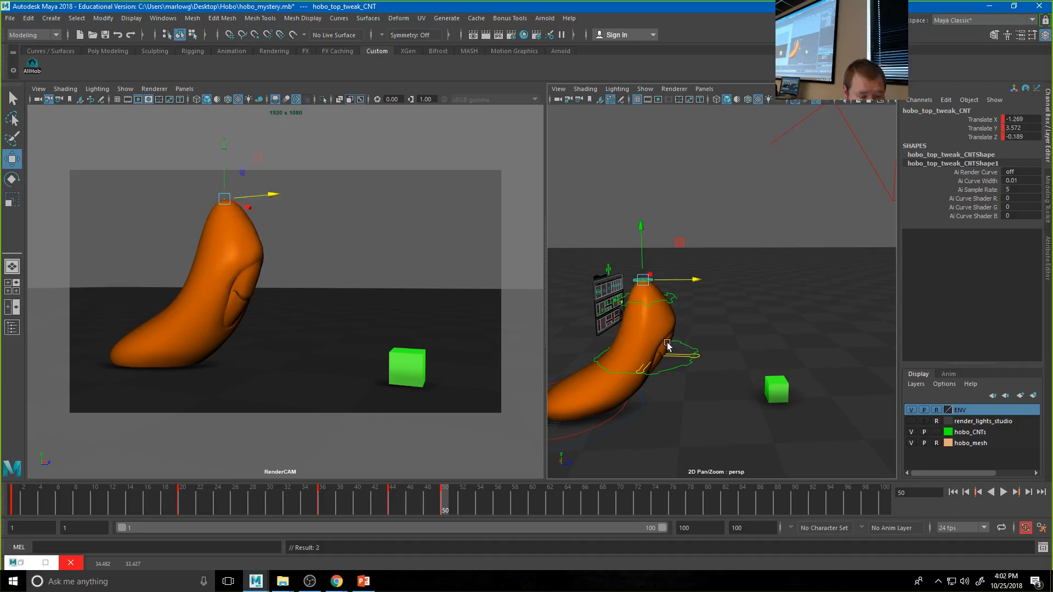
# - Open the hobo's eye at frame 50 using the upper and lower eyelid controls in the facial UI, and key it
pyautogui.keyDown('alt'); pyautogui.moveTo(671, 344); pyautogui.dragTo(580, 332); pyautogui.keyUp('alt')
pyautogui.keyDown('alt'); pyautogui.moveTo(581, 333); pyautogui.dragTo(820, 326, button='right'); pyautogui.keyUp('alt')
pyautogui.keyDown('alt'); pyautogui.moveTo(551, 344); pyautogui.dragTo(659, 353, button='middle'); pyautogui.keyUp('alt')
pyautogui.keyDown('alt'); pyautogui.moveTo(658, 356); pyautogui.dragTo(856, 355, button='right'); pyautogui.keyUp('alt')
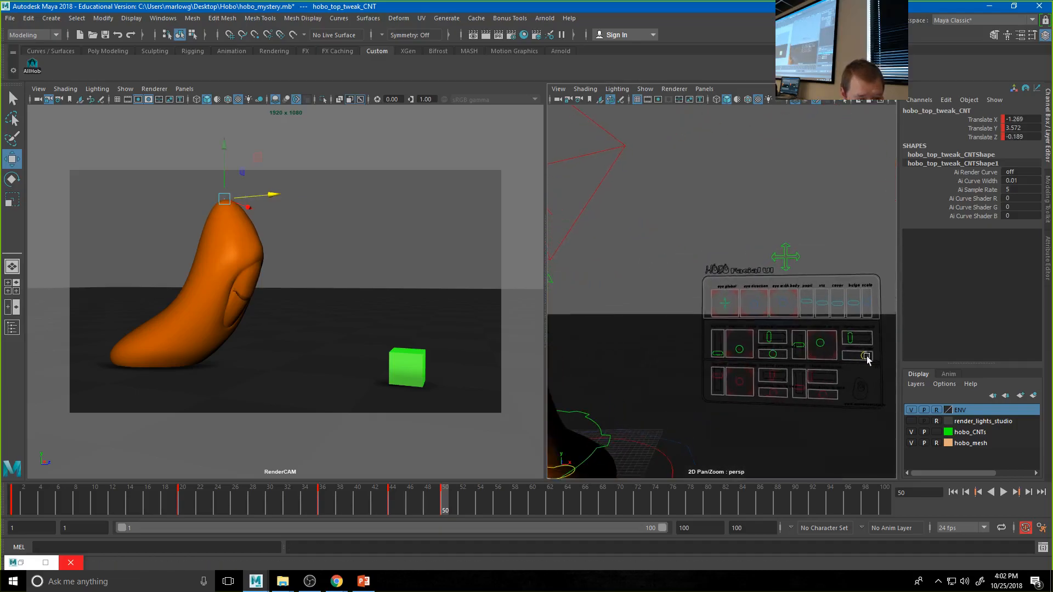
pyautogui.click(724, 355)
pyautogui.moveTo(719, 352)
pyautogui.mouseDown()
pyautogui.moveTo(721, 326)
pyautogui.moveTo(720, 370)
pyautogui.mouseUp()
pyautogui.click(722, 378)
pyautogui.press('s')
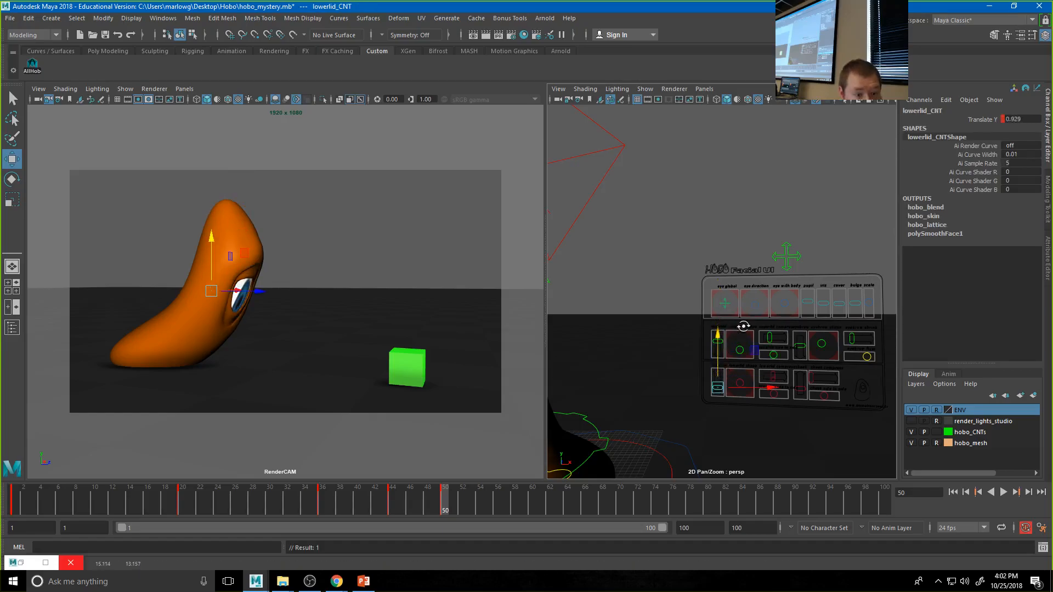
# - Pull the middle and top controls together back from the box to reduce the lean, and key them
pyautogui.keyDown('alt'); pyautogui.moveTo(743, 330); pyautogui.dragTo(827, 379); pyautogui.keyUp('alt')
pyautogui.keyDown('alt'); pyautogui.moveTo(827, 378); pyautogui.dragTo(490, 331, button='right'); pyautogui.keyUp('alt')
pyautogui.keyDown('alt'); pyautogui.moveTo(620, 346); pyautogui.dragTo(690, 346); pyautogui.keyUp('alt')
pyautogui.click(694, 328)
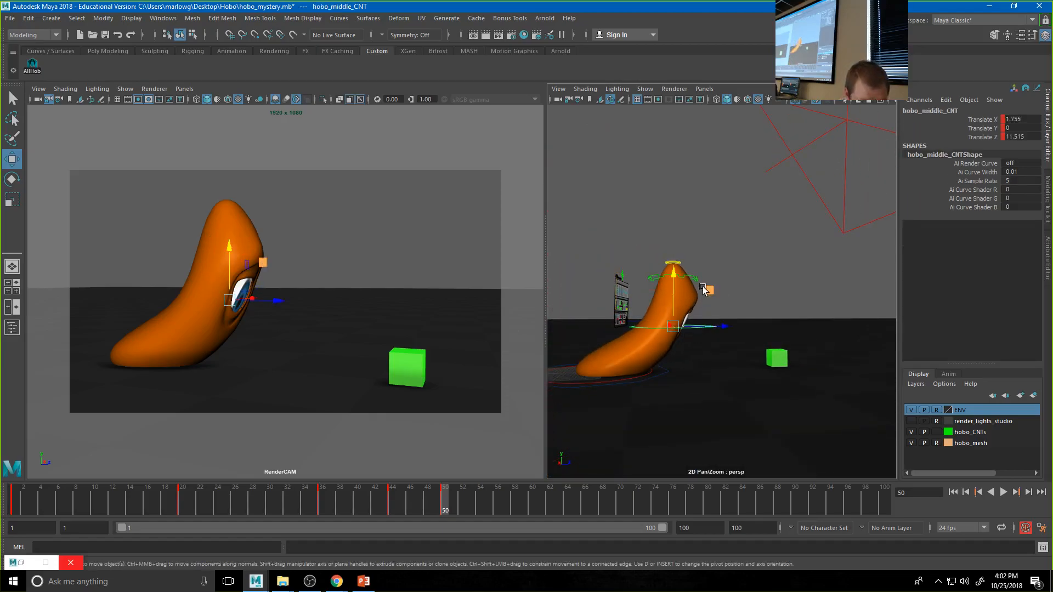
pyautogui.keyDown('shift'); pyautogui.click(695, 278); pyautogui.keyUp('shift')
pyautogui.moveTo(725, 279); pyautogui.dragTo(697, 279)
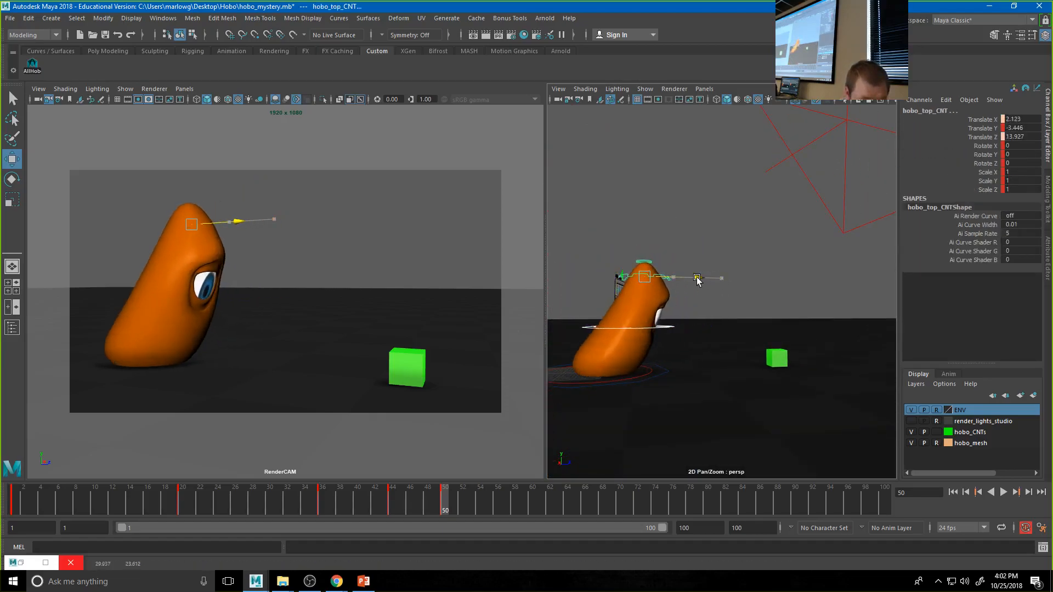
pyautogui.press('s')
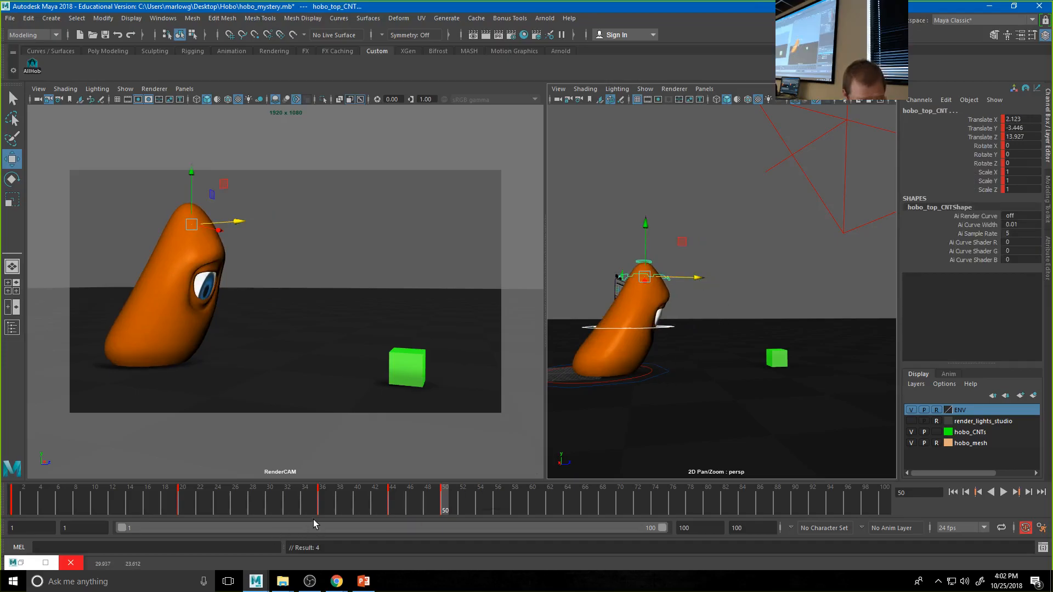
# - Step back through the keyed poses and play the animation from frame 1 to check the timing up to frame 50
pyautogui.press(',')
pyautogui.press('.')
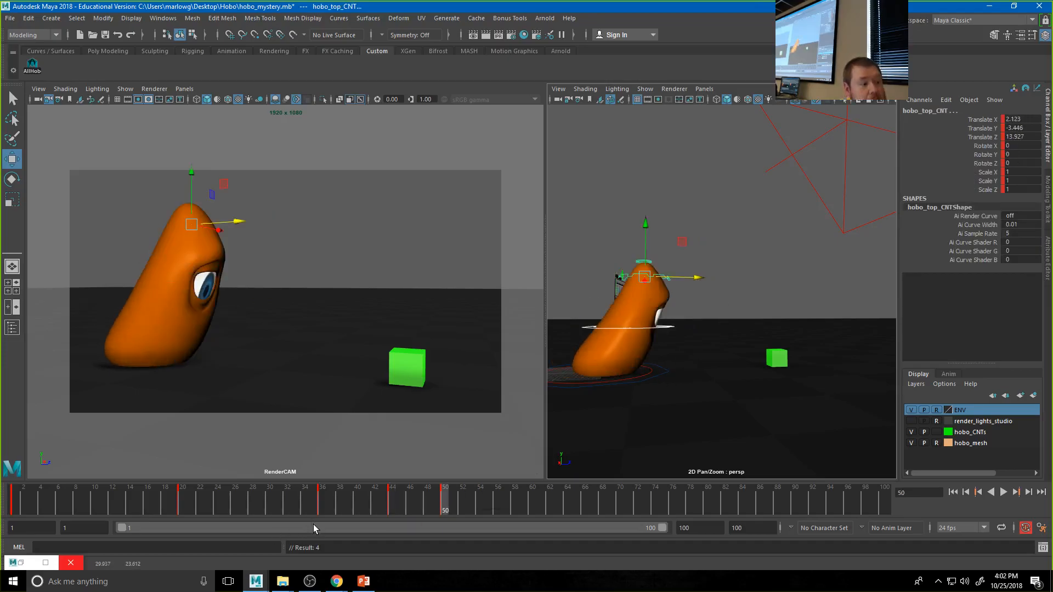
pyautogui.press(',')
pyautogui.press(',')
pyautogui.press(',')
pyautogui.press(',')
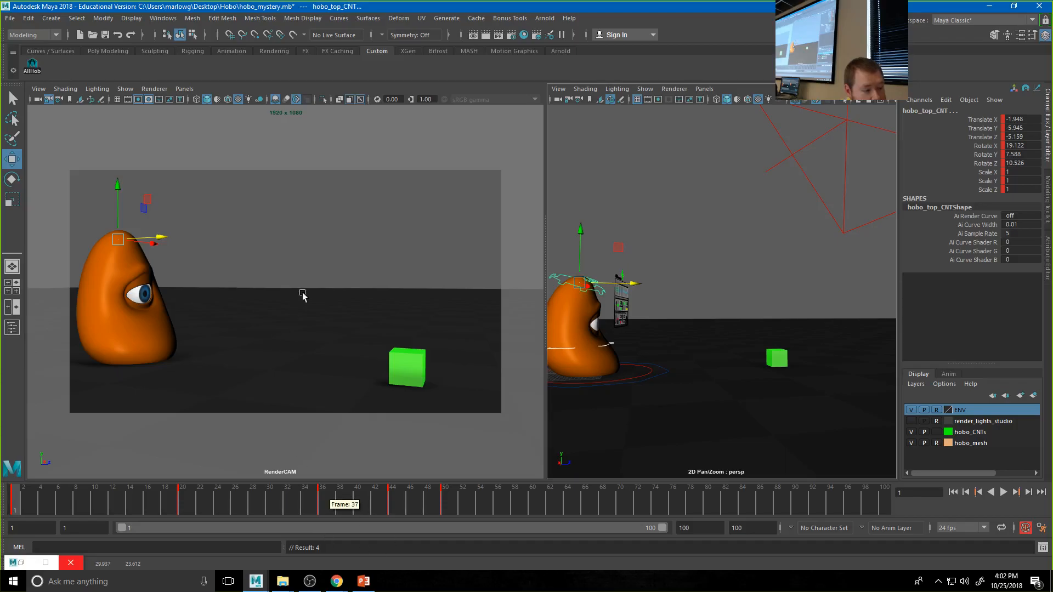
pyautogui.click(470, 309)
pyautogui.click(1003, 493)
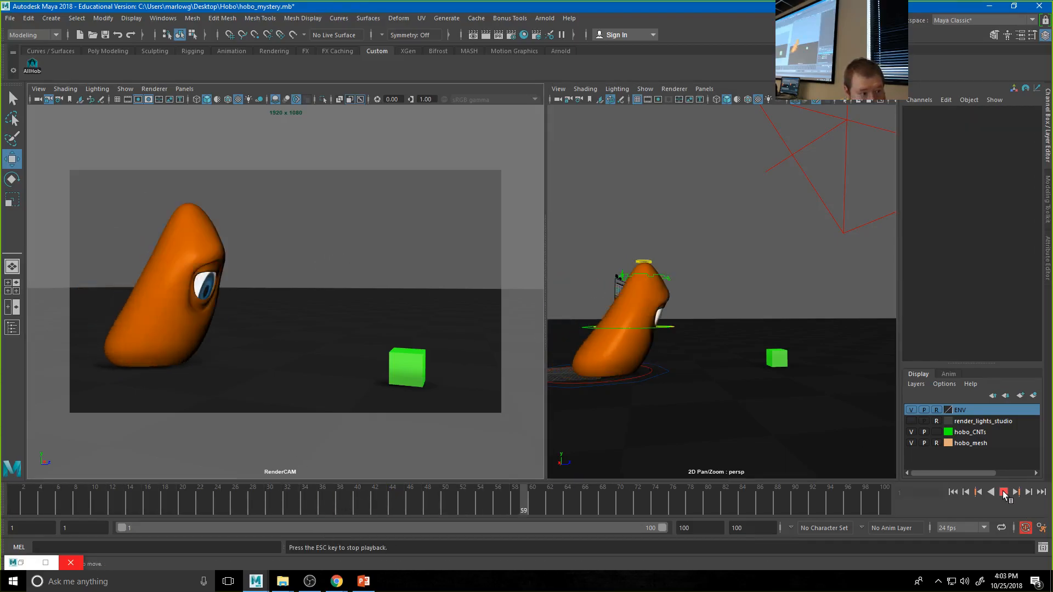
pyautogui.click(1004, 493)
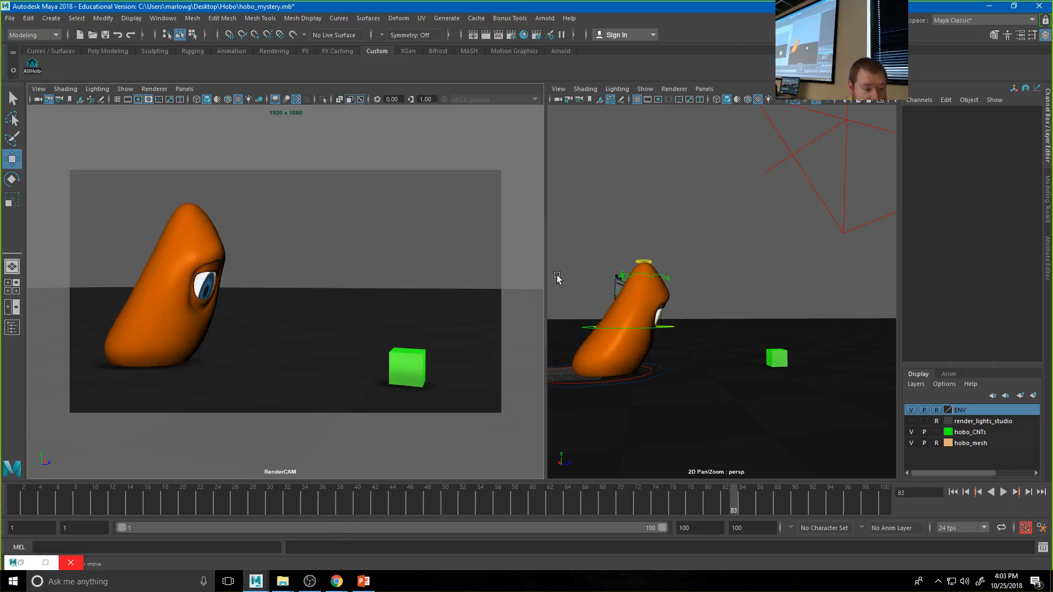
# - Select all of the hobo's controls and key them at frame 50
pyautogui.click(29, 66)
pyautogui.moveTo(435, 503); pyautogui.dragTo(446, 502)
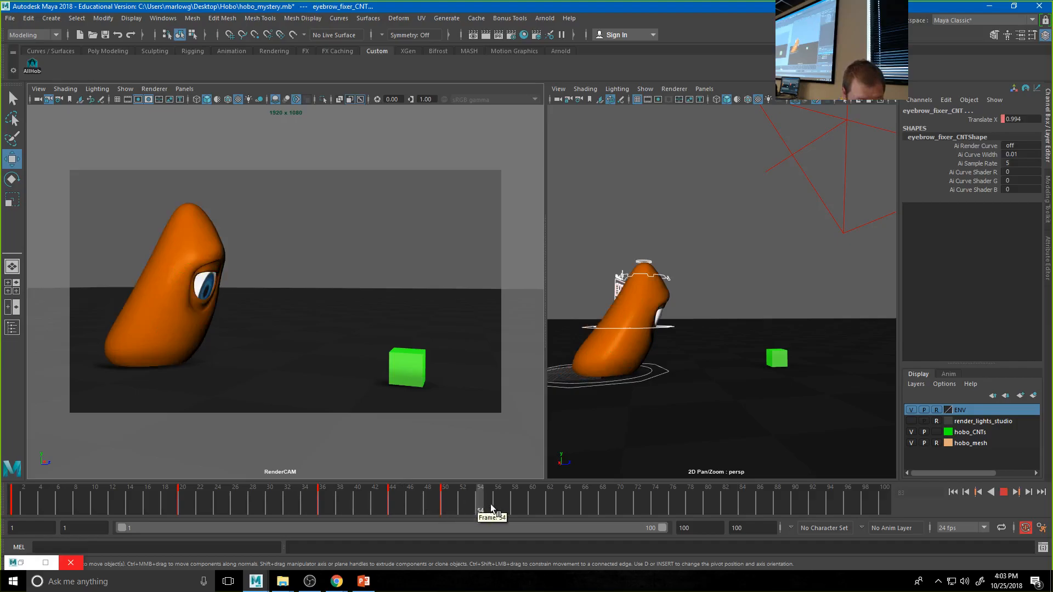
pyautogui.press('s')
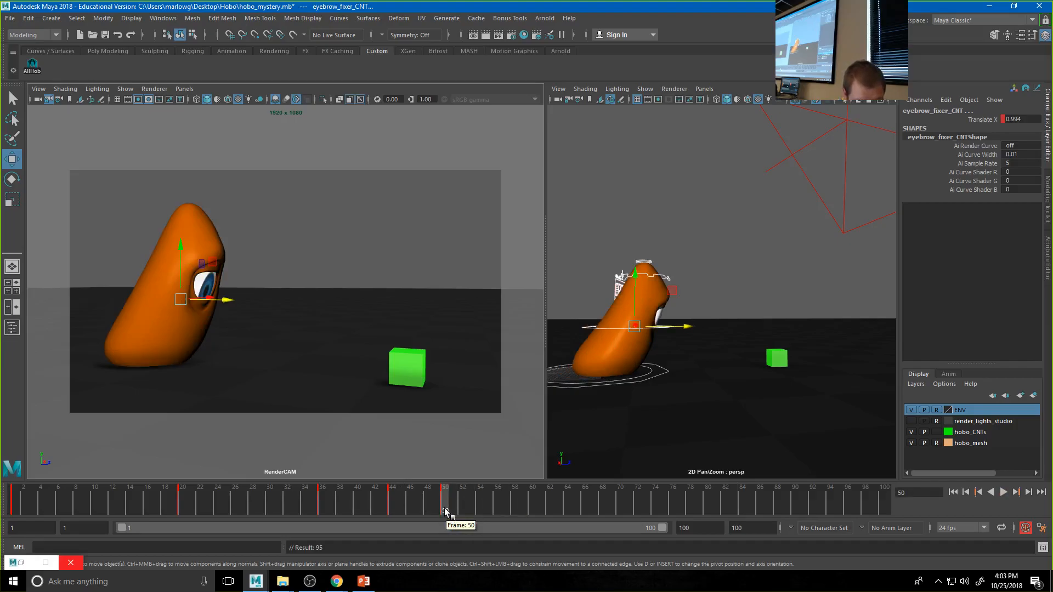
# - At frame 62, show the perspective view as wireframe and slide the hobo's bottom control toward the box to about 34 in Z
pyautogui.click(551, 501)
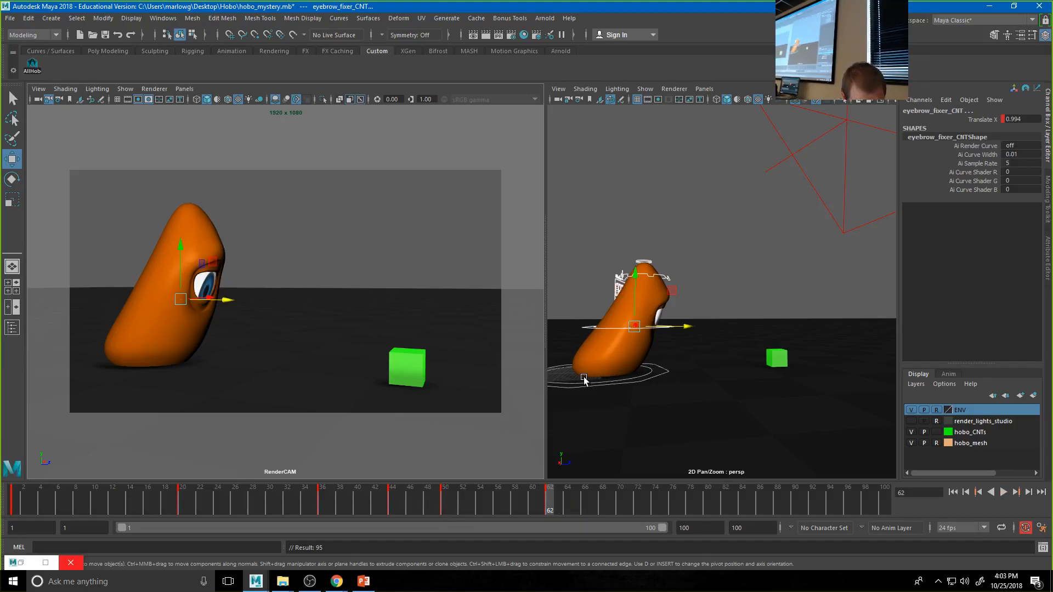
pyautogui.press('4')
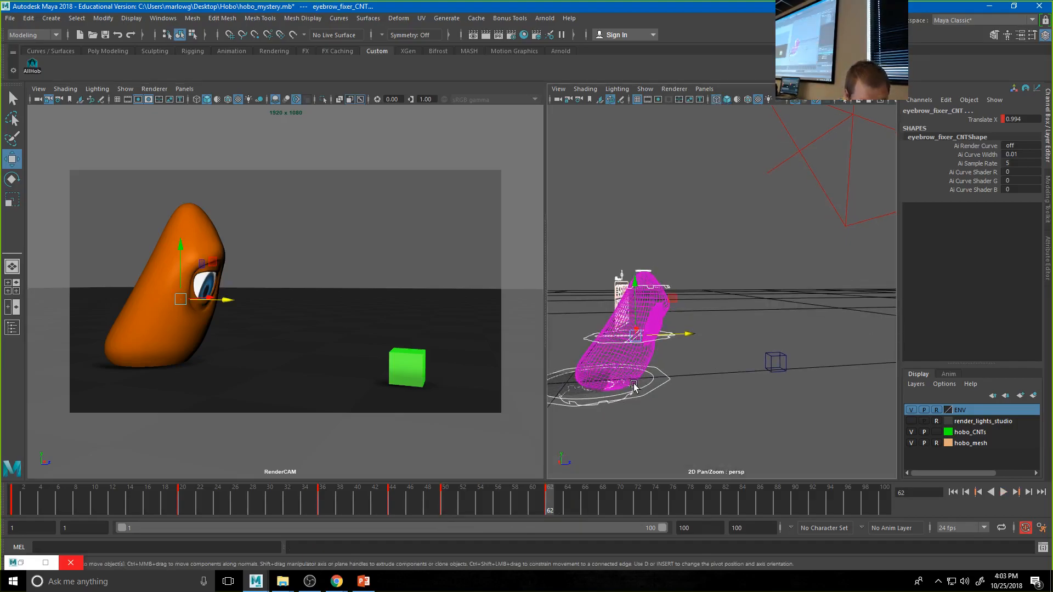
pyautogui.click(634, 385)
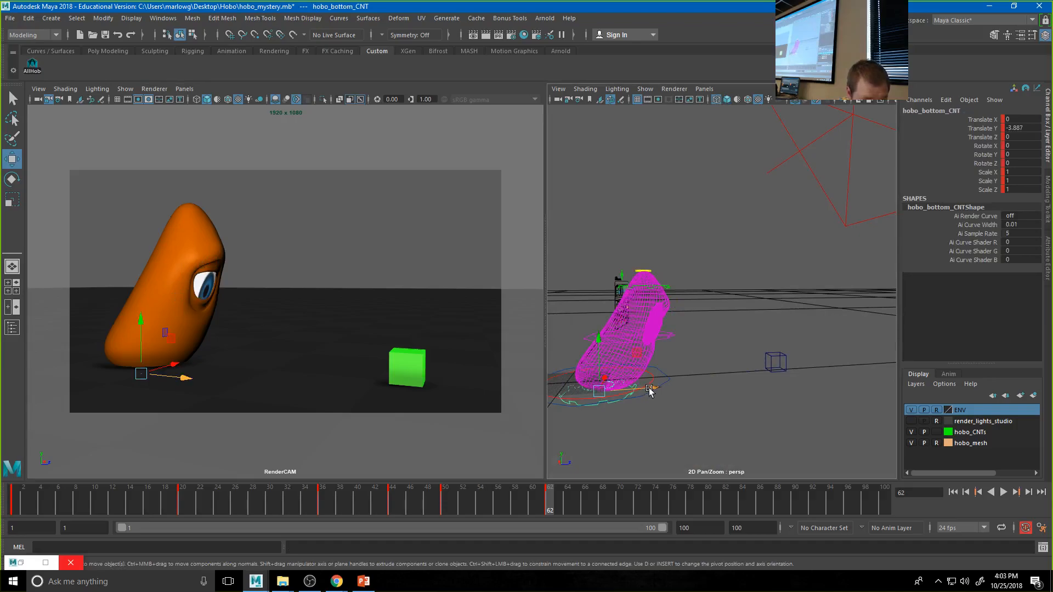
pyautogui.moveTo(649, 390); pyautogui.dragTo(748, 388)
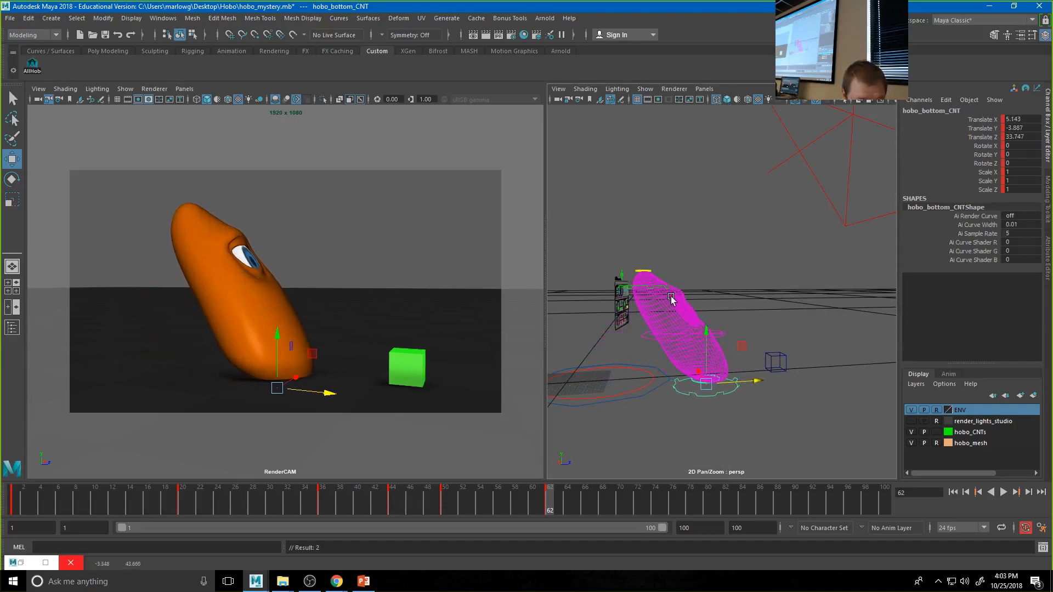
# - Move the top control toward the box to about 24.6 in Z and rotate it to about -24 degrees in X
pyautogui.click(638, 395)
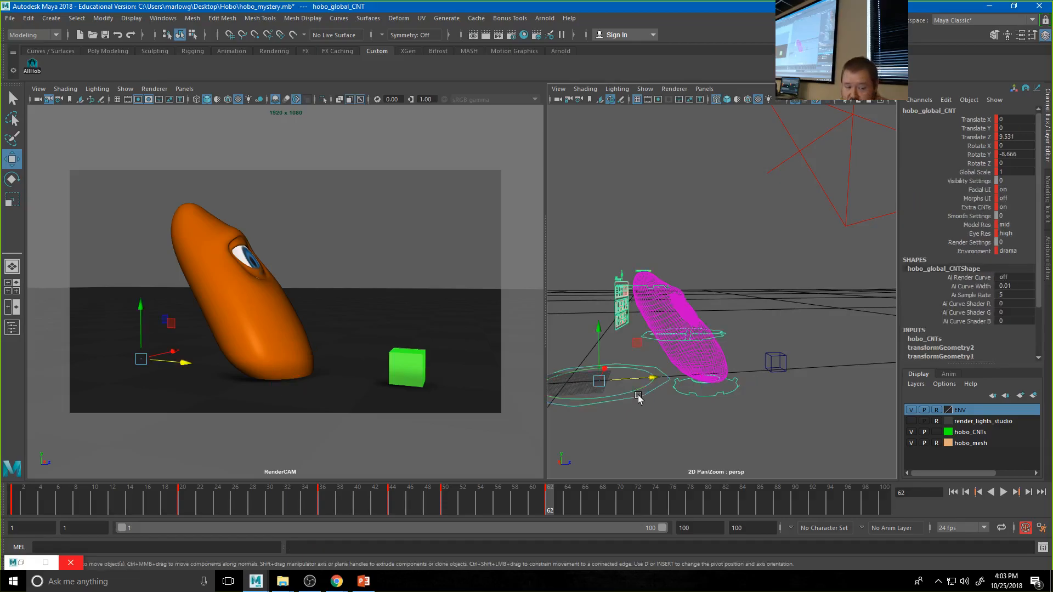
pyautogui.click(659, 294)
pyautogui.moveTo(663, 291); pyautogui.dragTo(696, 310)
pyautogui.press('e')
pyautogui.scroll(5, 736, 324)
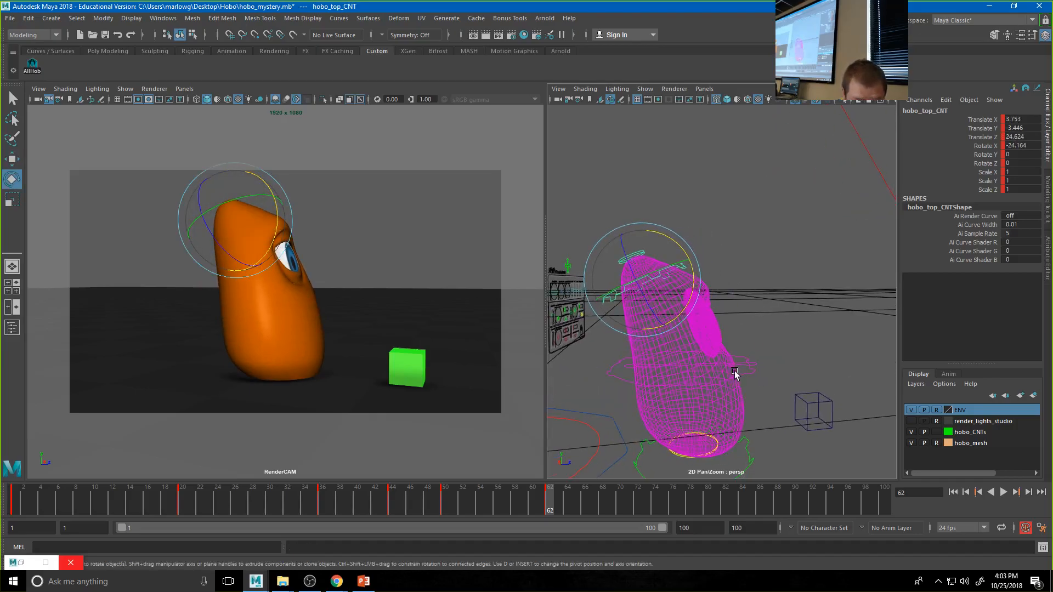
# - Try scaling the top control down evenly on all three axes, and undo it
pyautogui.moveTo(988, 173); pyautogui.dragTo(988, 189)
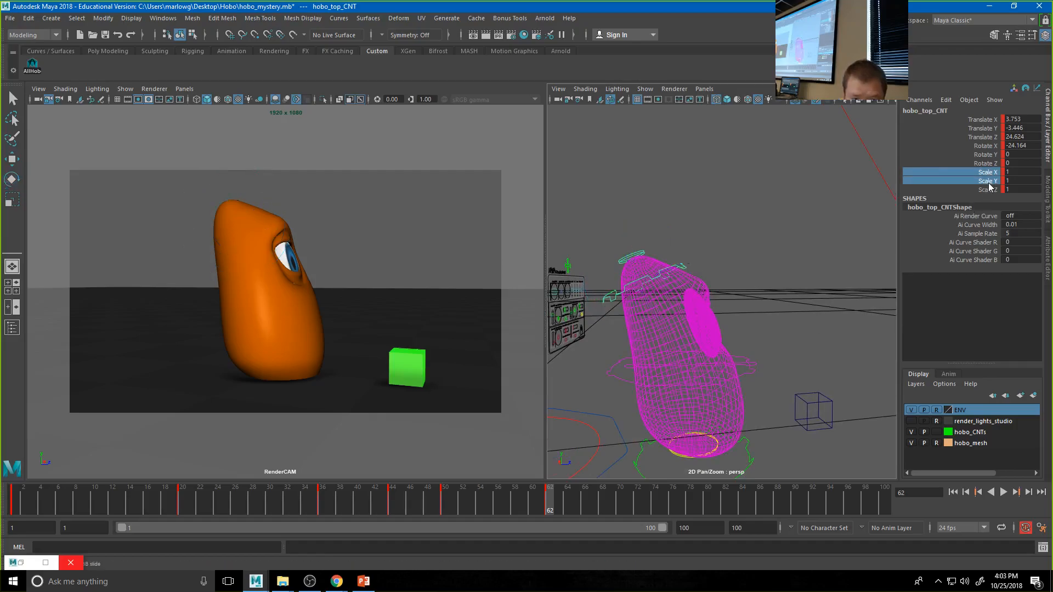
pyautogui.moveTo(792, 242); pyautogui.dragTo(799, 249, button='middle')
pyautogui.hotkey('ctrl', 'z')
pyautogui.hotkey('ctrl', 'z')
pyautogui.hotkey('ctrl', 'z')
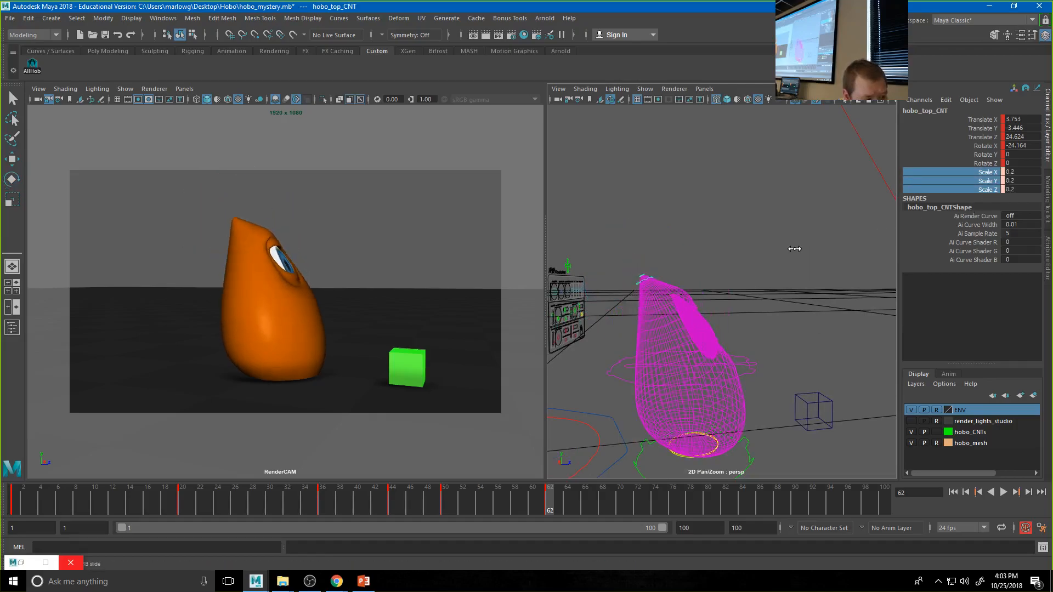
# - Push the middle tweak control toward the box to about 3.5 in Z to bend the hobo's body forward
pyautogui.click(721, 383)
pyautogui.press('e')
pyautogui.click(758, 302)
pyautogui.click(715, 364)
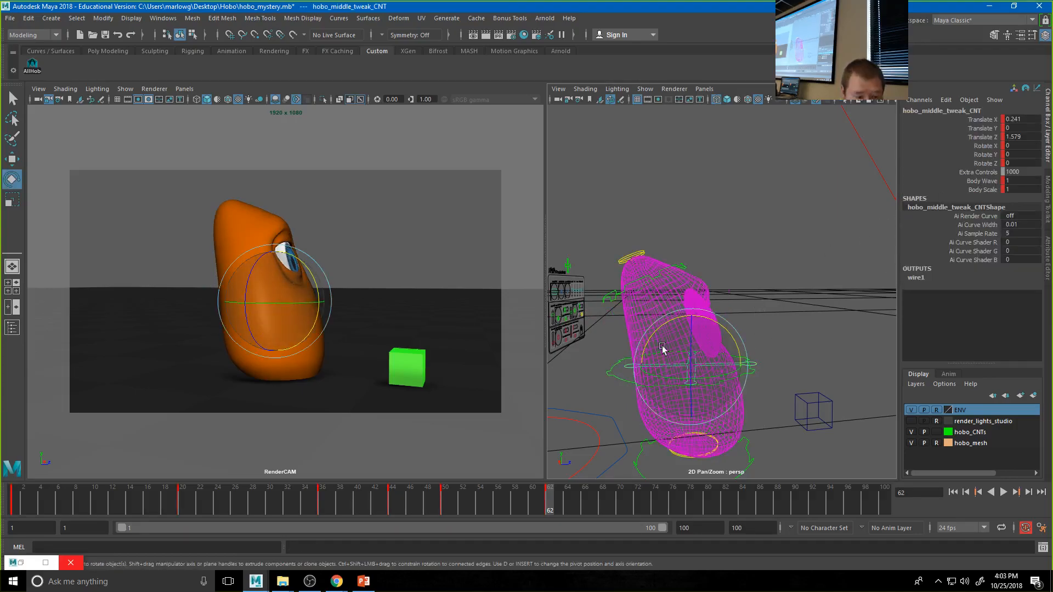
pyautogui.press('w')
pyautogui.moveTo(731, 365); pyautogui.dragTo(740, 362)
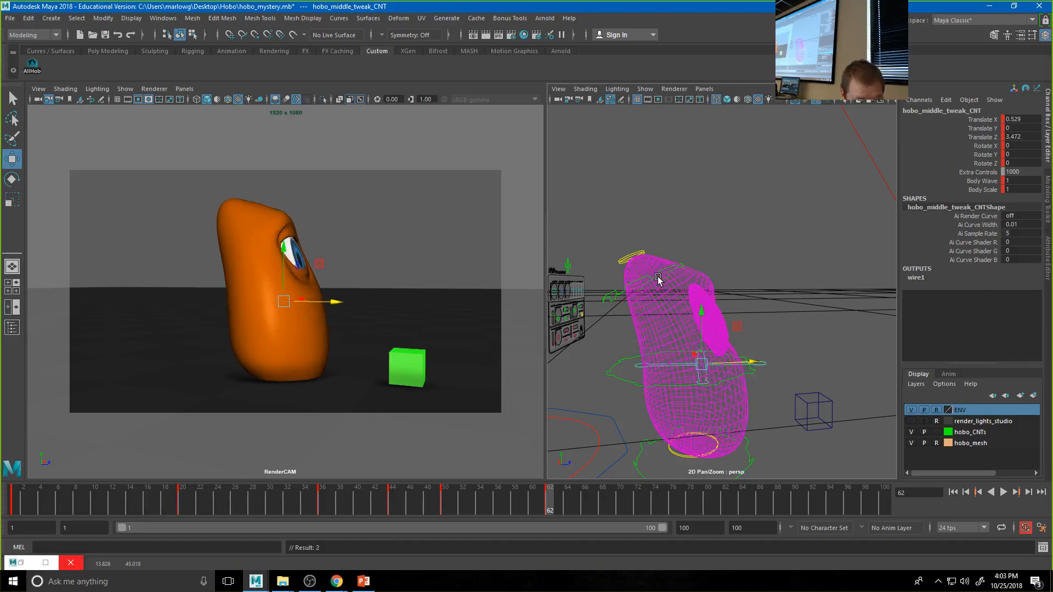
# - At frame 62, readjust the tilt of the hobo's top control and pull the middle control back from the box to arch the body
pyautogui.click(659, 278)
pyautogui.moveTo(666, 281); pyautogui.dragTo(689, 316)
pyautogui.press('e')
pyautogui.click(727, 383)
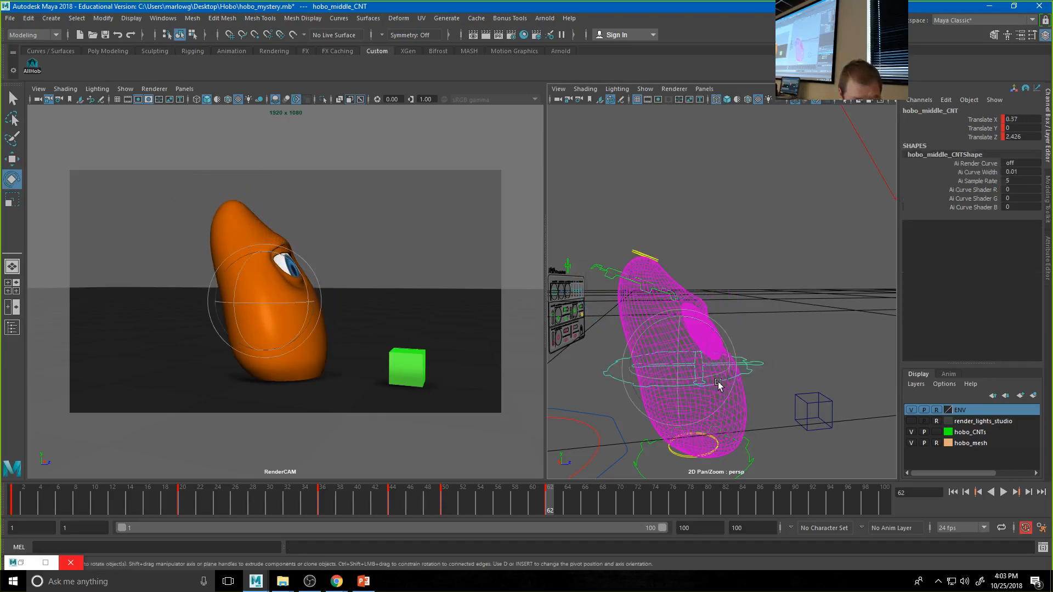
pyautogui.press('w')
pyautogui.moveTo(735, 365); pyautogui.dragTo(703, 395)
# - Raise the bottom tweak control to about 2.94 in Y and 0.43 in Z, and lift the bottom control to about -2.44 in Y
pyautogui.click(683, 458)
pyautogui.keyDown('alt'); pyautogui.moveTo(683, 455); pyautogui.dragTo(721, 405); pyautogui.keyUp('alt')
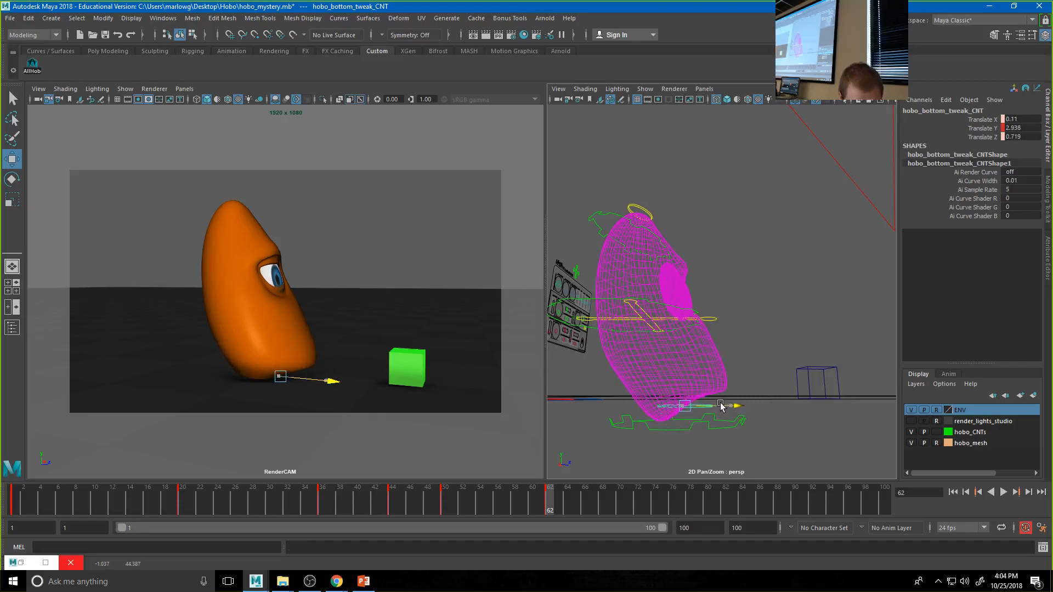
pyautogui.click(716, 420)
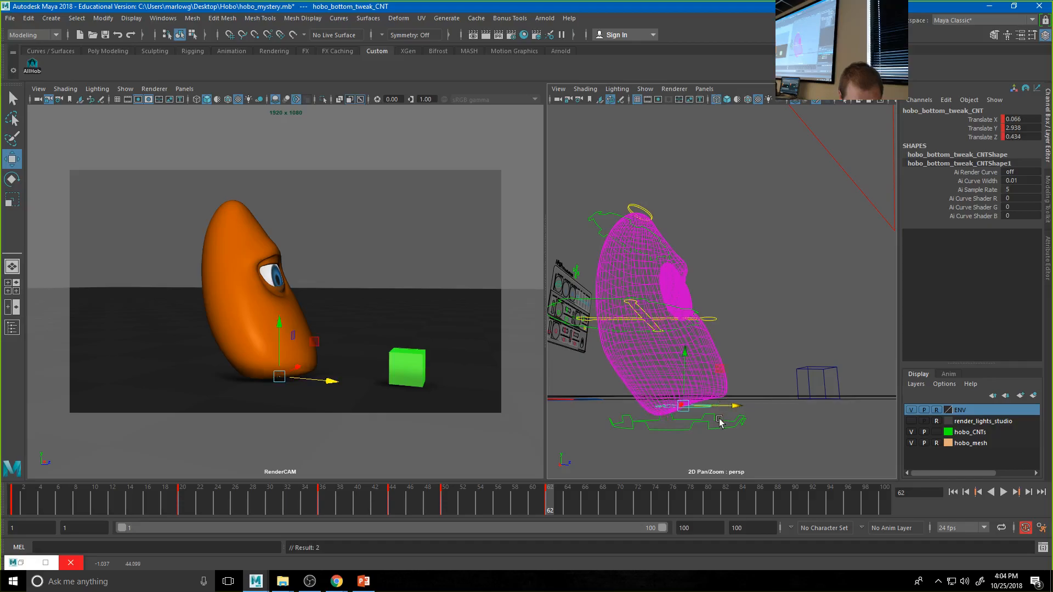
pyautogui.moveTo(682, 398); pyautogui.dragTo(681, 388)
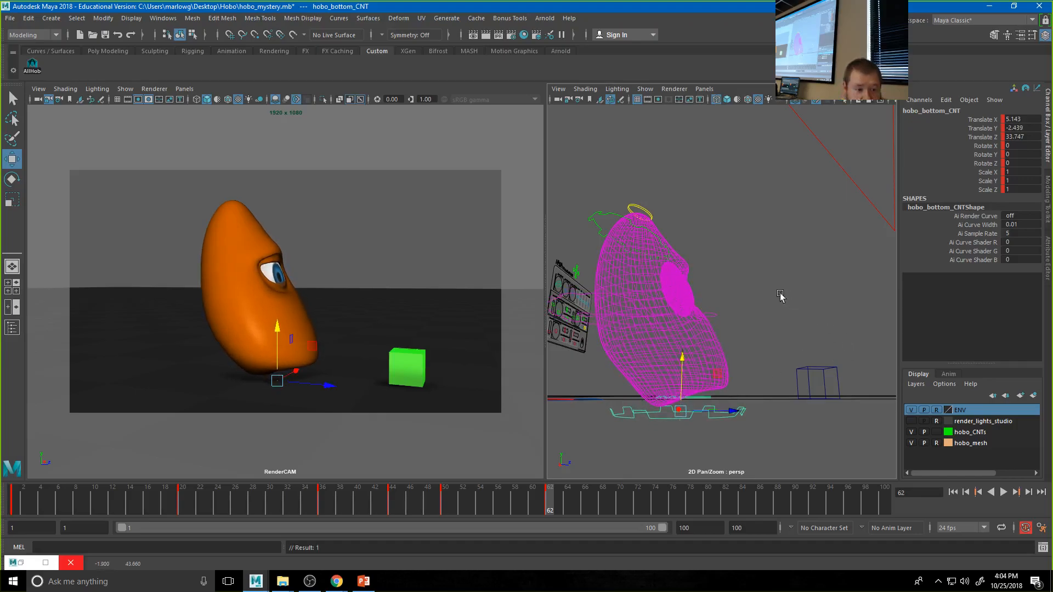
# - On the facial control board, set the upper lid to about -1.18 and lower the eyebrow to about -1.11 in Y, and key it
pyautogui.keyDown('alt'); pyautogui.moveTo(818, 323); pyautogui.dragTo(668, 344); pyautogui.keyUp('alt')
pyautogui.keyDown('alt'); pyautogui.moveTo(668, 343); pyautogui.dragTo(975, 353, button='right'); pyautogui.keyUp('alt')
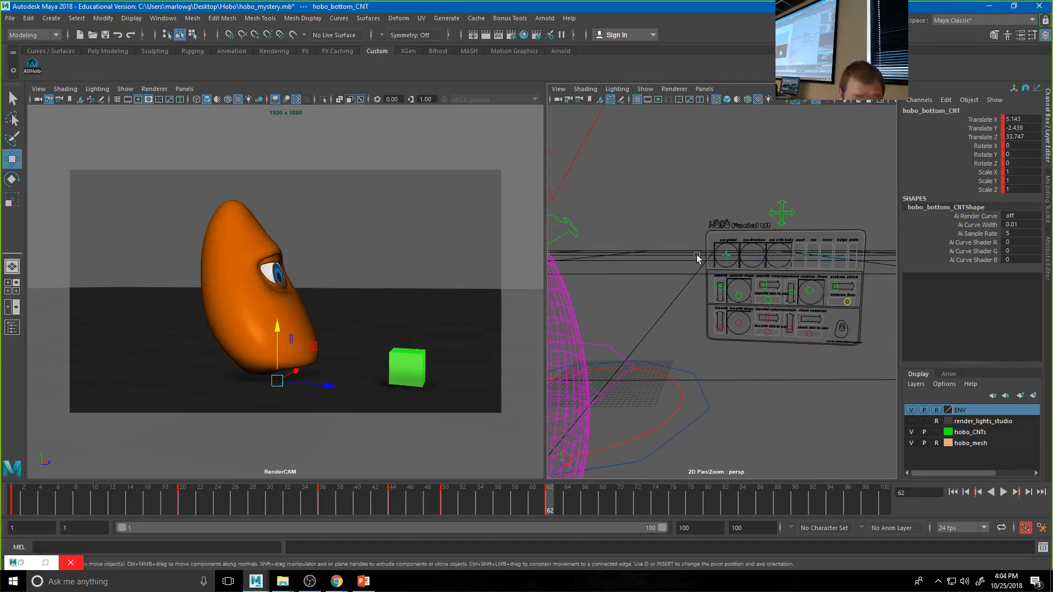
pyautogui.click(725, 289)
pyautogui.moveTo(722, 271); pyautogui.dragTo(723, 270)
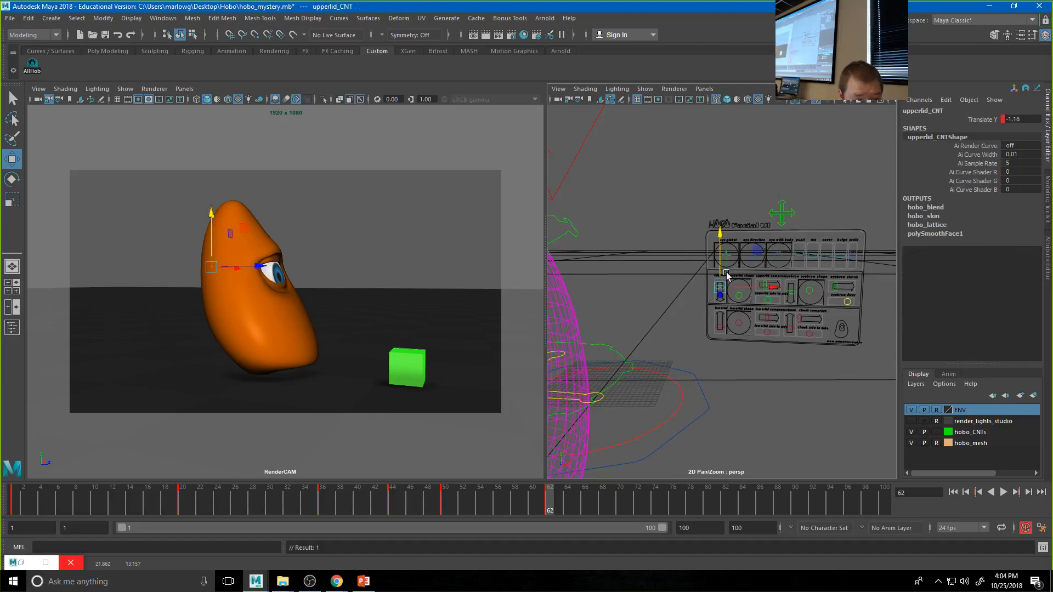
pyautogui.click(801, 298)
pyautogui.moveTo(799, 294); pyautogui.dragTo(792, 276)
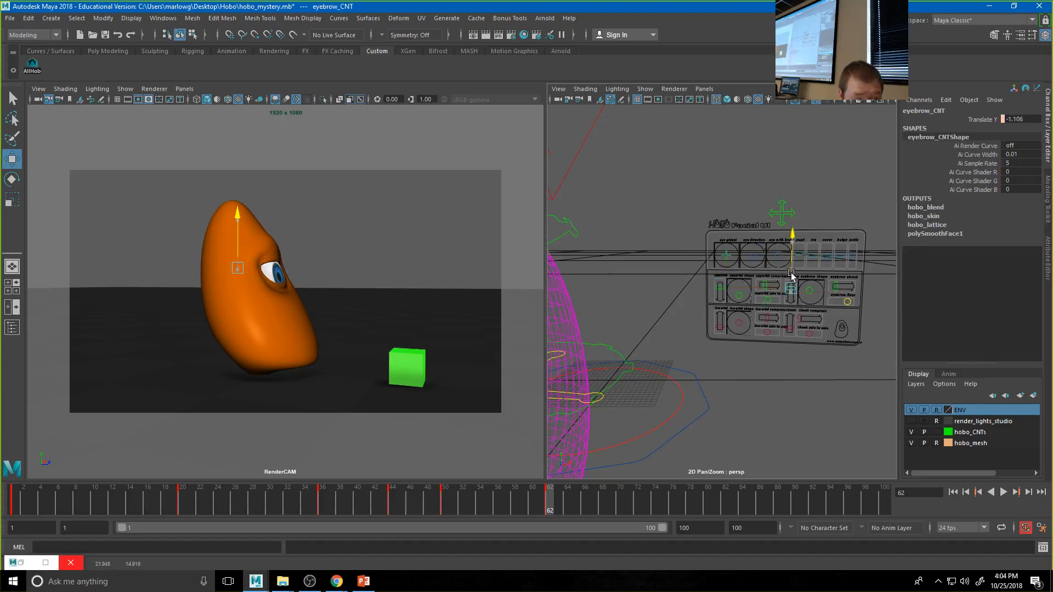
pyautogui.press('s')
# - Adjust the hobo's eye direction control and lower the eye-with-body control to about -1.22 in Y
pyautogui.click(755, 261)
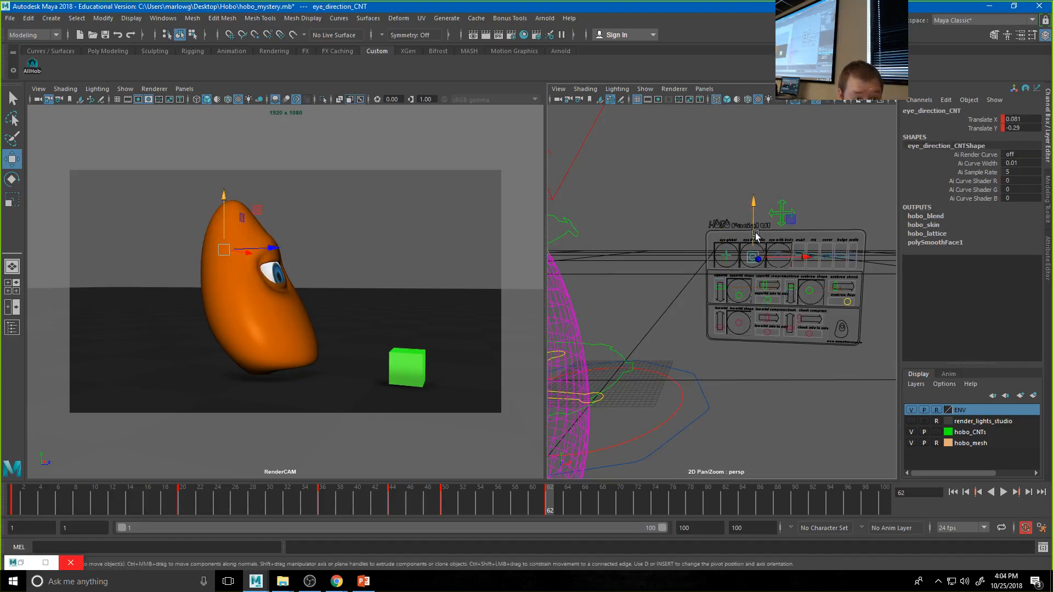
pyautogui.moveTo(757, 236); pyautogui.dragTo(779, 242)
pyautogui.click(780, 251)
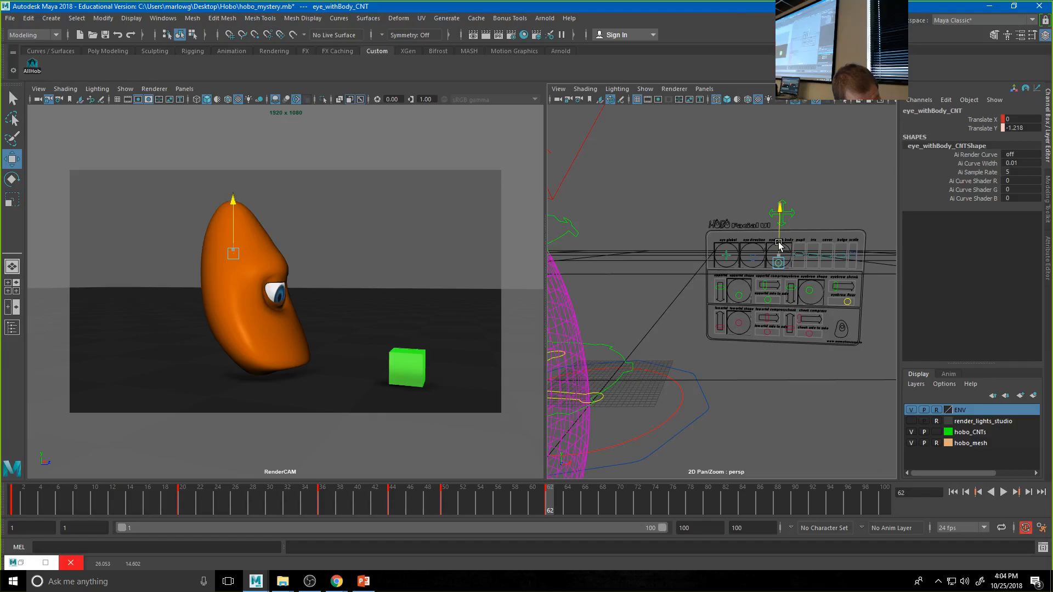
# - Flip back and forth through the key poses around frames 50 and 62 to compare the eye's placement
pyautogui.press(',')
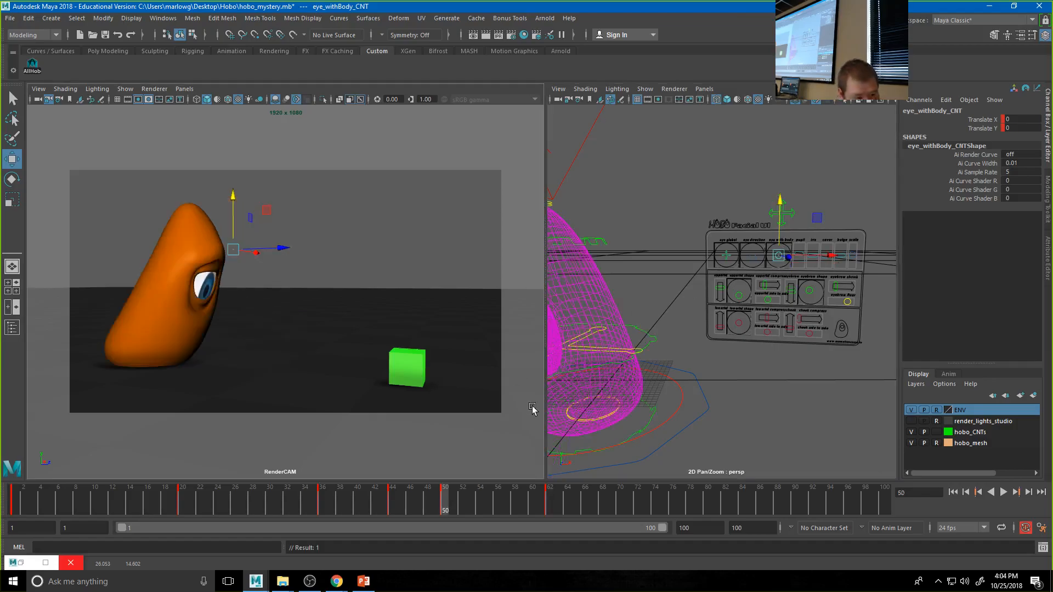
pyautogui.moveTo(782, 201); pyautogui.dragTo(780, 202)
pyautogui.press(',')
pyautogui.press('s')
pyautogui.press(',')
pyautogui.press('.')
pyautogui.press('.')
pyautogui.press('.')
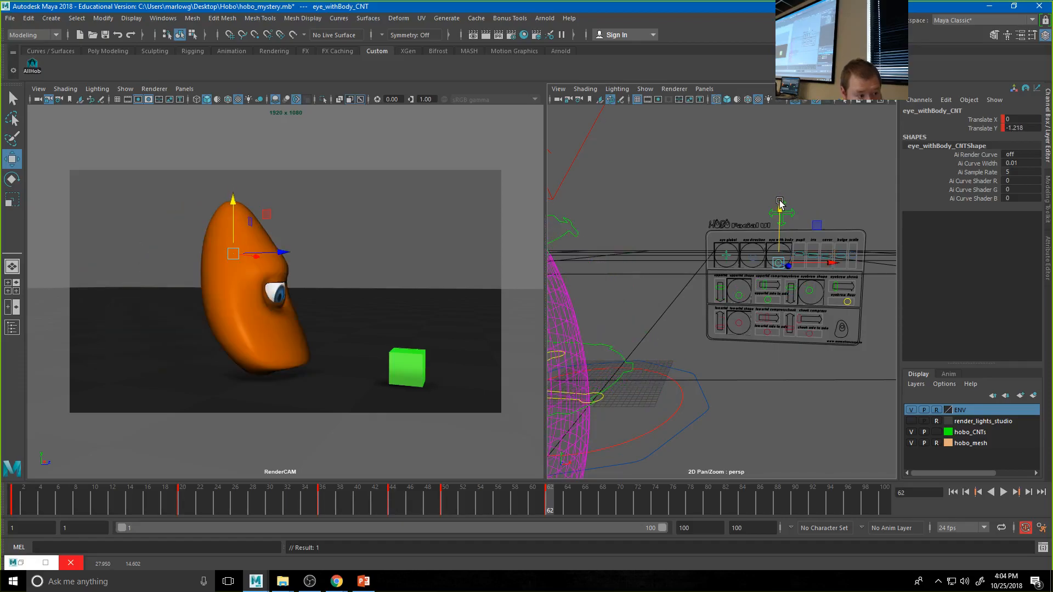
# - Raise the eye-with-body control at frame 62 to about -0.39 in Y
pyautogui.moveTo(655, 415)
pyautogui.keyDown('alt'); pyautogui.mouseDown()
pyautogui.moveTo(679, 385)
pyautogui.moveTo(652, 405)
pyautogui.mouseUp(); pyautogui.keyUp('alt')
pyautogui.keyDown('alt'); pyautogui.moveTo(651, 405); pyautogui.dragTo(837, 240, button='middle'); pyautogui.keyUp('alt')
pyautogui.moveTo(818, 295); pyautogui.dragTo(809, 281)
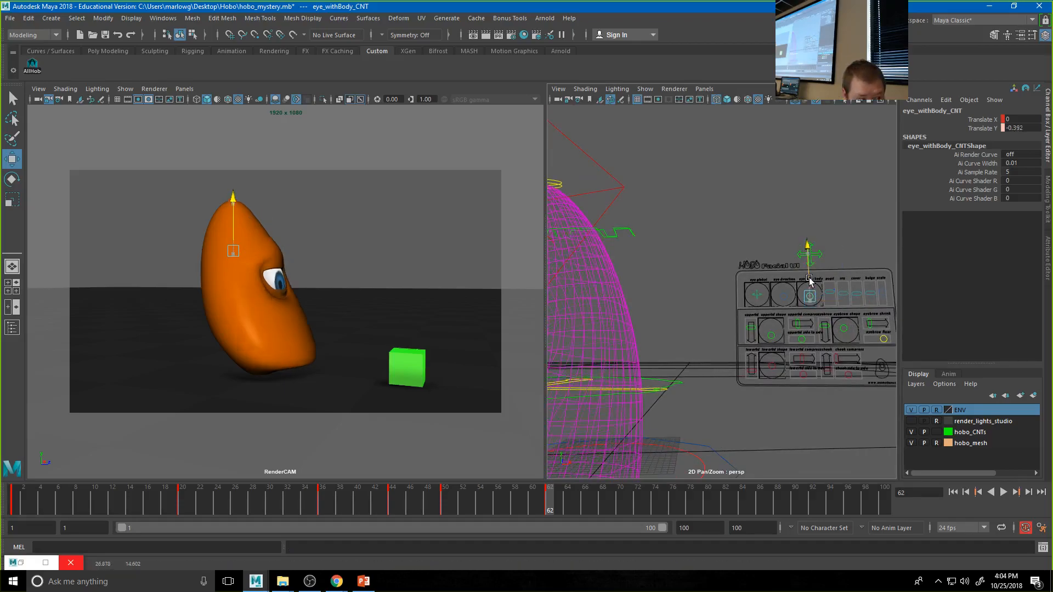
# - Nudge the bottom tweak control to about 0.15 in Z and shift the middle tweak control to about 1.29 in X and 2 in Z
pyautogui.keyDown('alt'); pyautogui.moveTo(722, 435); pyautogui.dragTo(764, 376); pyautogui.keyUp('alt')
pyautogui.keyDown('alt'); pyautogui.moveTo(797, 406); pyautogui.dragTo(614, 378, button='right'); pyautogui.keyUp('alt')
pyautogui.keyDown('alt'); pyautogui.moveTo(614, 378); pyautogui.dragTo(712, 355); pyautogui.keyUp('alt')
pyautogui.click(684, 361)
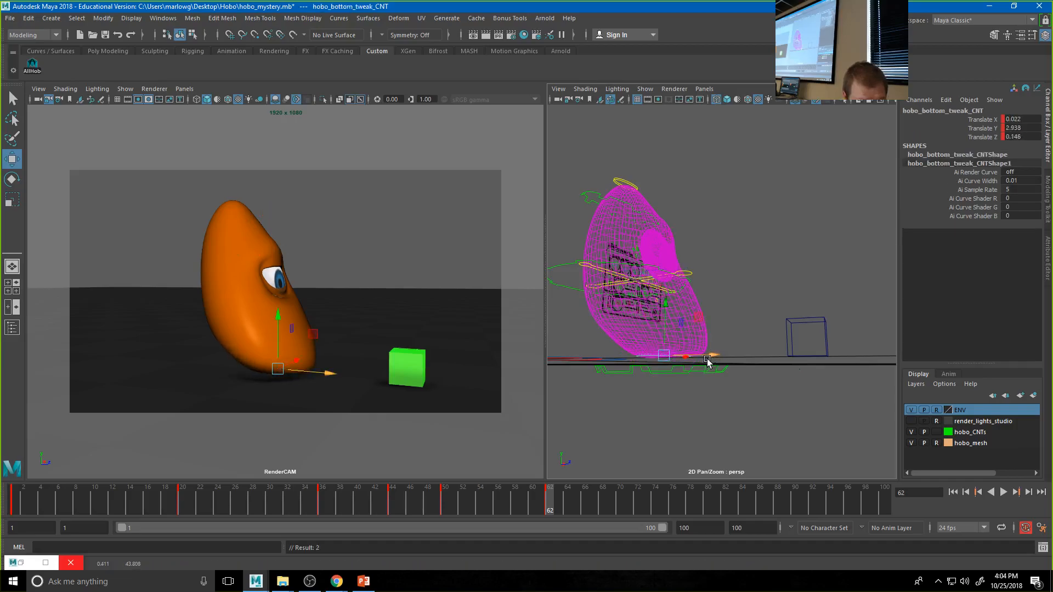
pyautogui.click(595, 269)
pyautogui.moveTo(664, 276); pyautogui.dragTo(584, 318)
pyautogui.moveTo(710, 274); pyautogui.dragTo(717, 274)
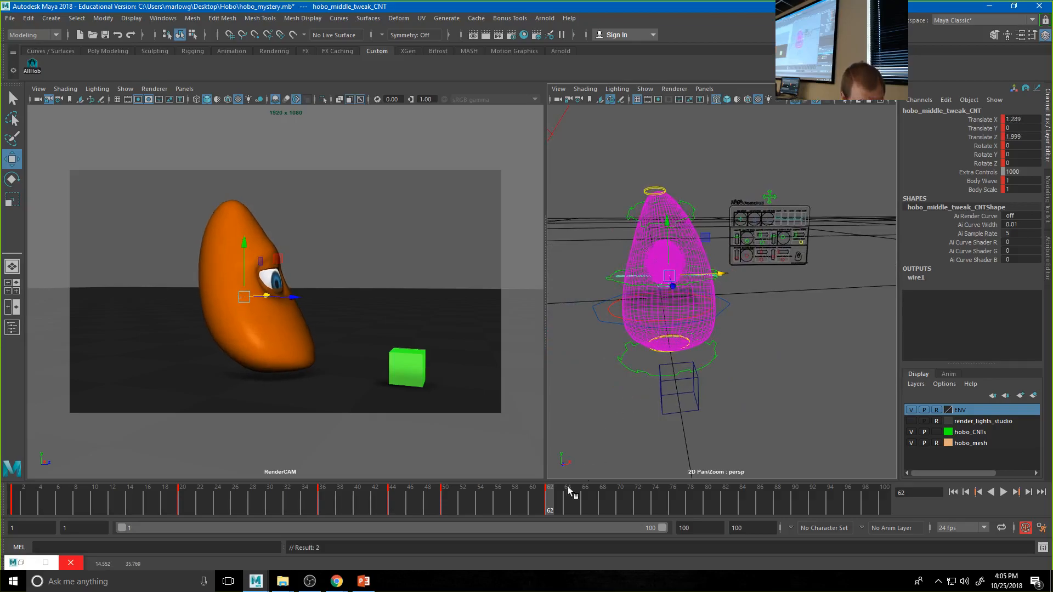
# - Key all hobo controls at the in-between frame 56 and lift the bottom control off the ground
pyautogui.moveTo(541, 504); pyautogui.dragTo(497, 503)
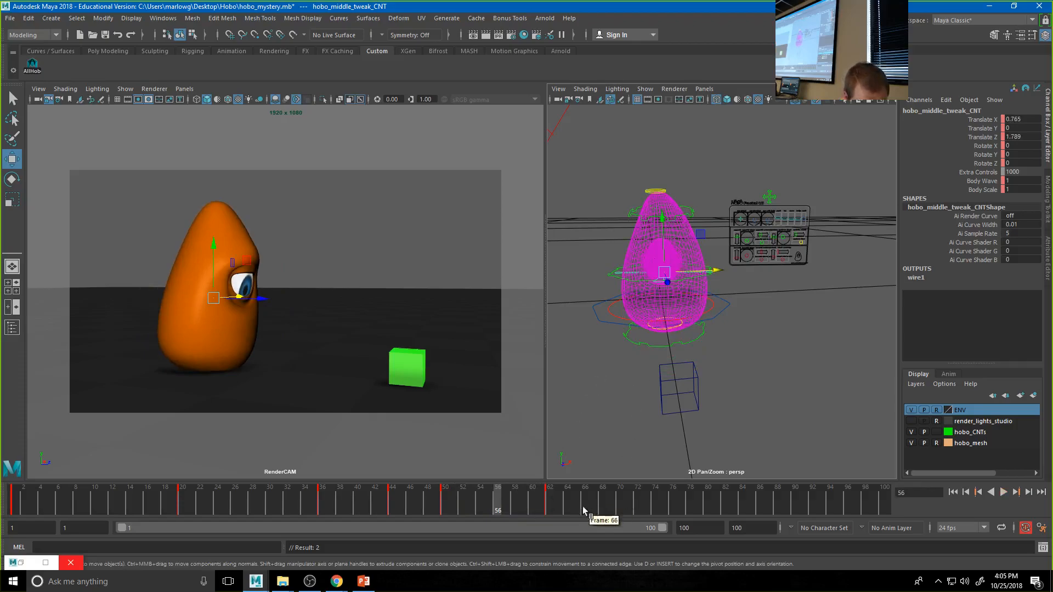
pyautogui.click(33, 67)
pyautogui.keyDown('alt'); pyautogui.moveTo(670, 359); pyautogui.dragTo(746, 351); pyautogui.keyUp('alt')
pyautogui.click(608, 386)
pyautogui.keyDown('alt'); pyautogui.moveTo(681, 379); pyautogui.dragTo(642, 384, button='right'); pyautogui.keyUp('alt')
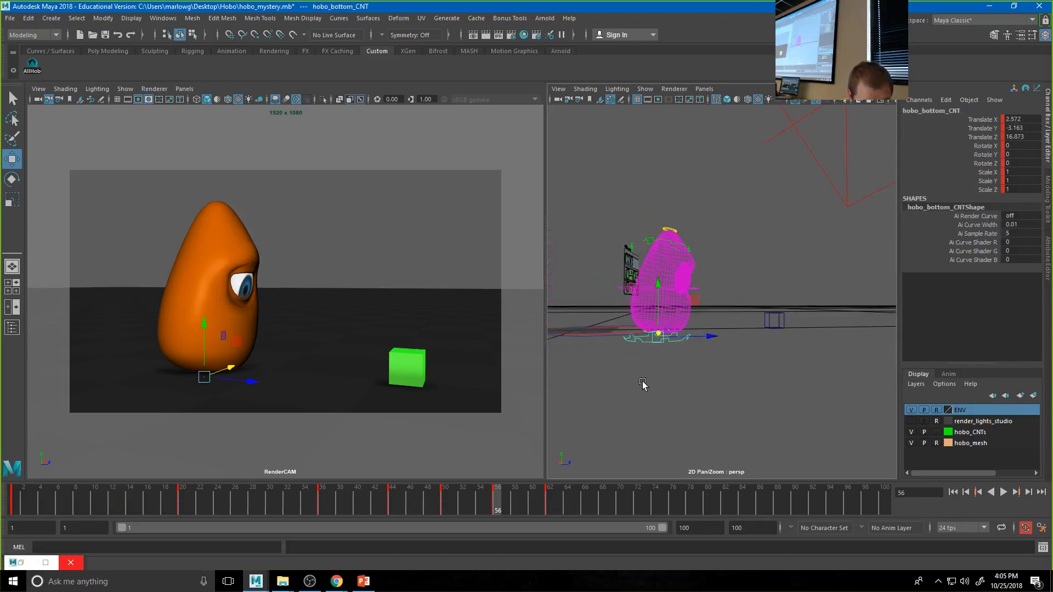
pyautogui.moveTo(658, 316); pyautogui.dragTo(701, 309)
# - Raise the top control at frame 56 and reposition the body's middle control to restore the squashed shape
pyautogui.click(686, 247)
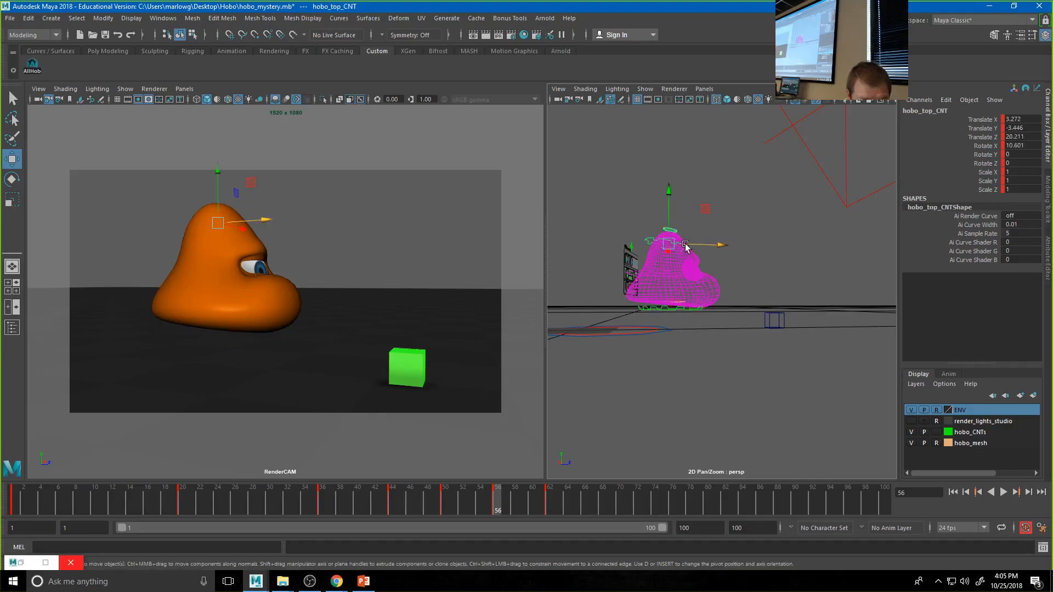
pyautogui.moveTo(670, 242); pyautogui.dragTo(707, 232)
pyautogui.click(711, 268)
pyautogui.moveTo(718, 268); pyautogui.dragTo(712, 291)
# - Rotate the bottom control to about -11.6 in X at 6.9 in Y, key all hobo controls at frame 56, and play the animation
pyautogui.click(666, 304)
pyautogui.click(698, 310)
pyautogui.hotkey('ctrl', 'z')
pyautogui.press('e')
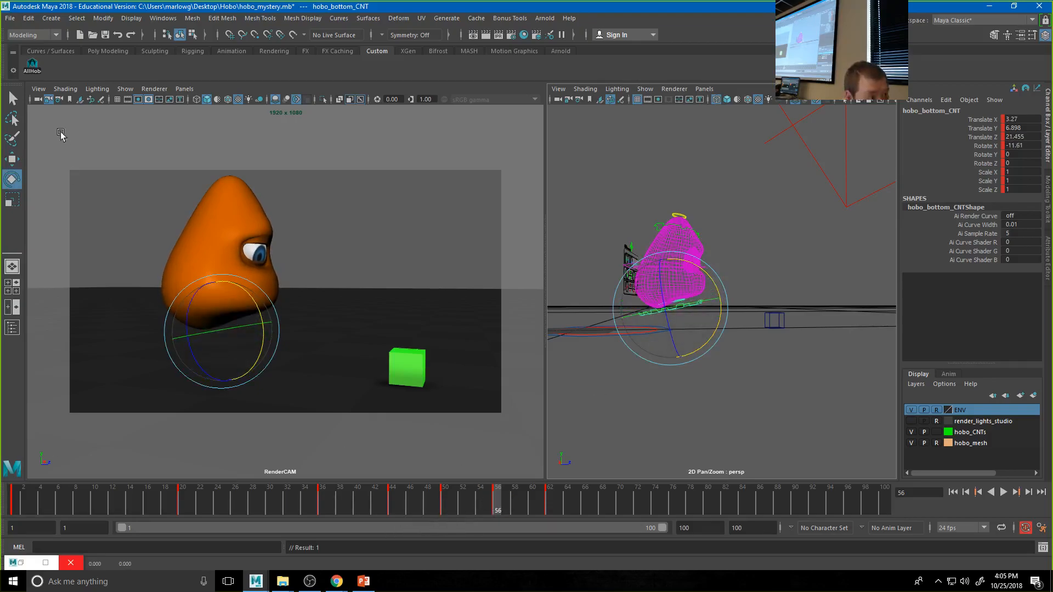
pyautogui.click(32, 66)
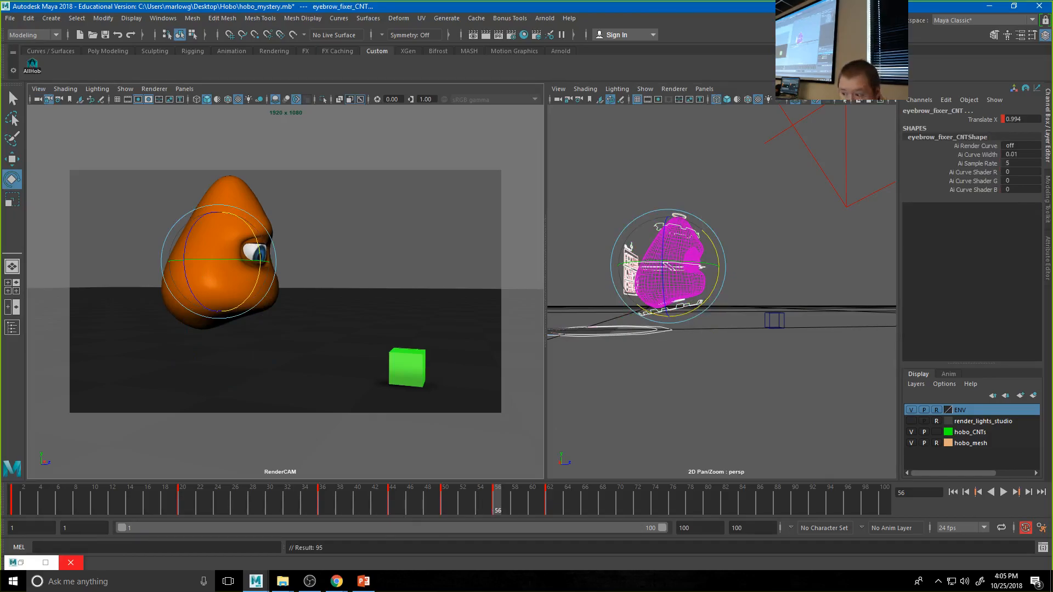
pyautogui.hotkey('alt', 'v')
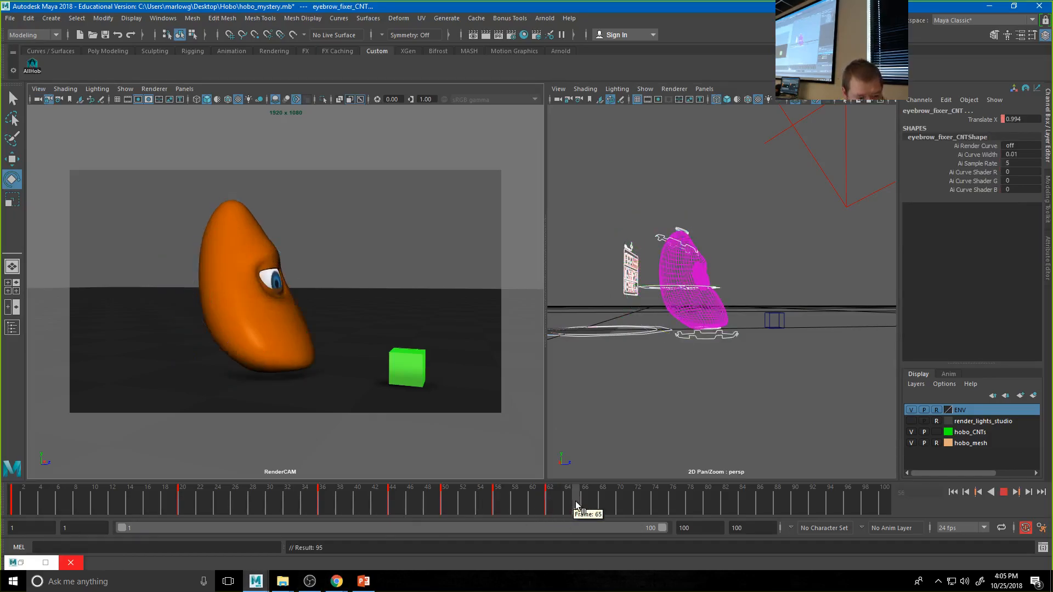
# - Copy the hobo's full pose from frame 1 to frame 70 and key all controls there
pyautogui.moveTo(606, 499); pyautogui.dragTo(14, 497)
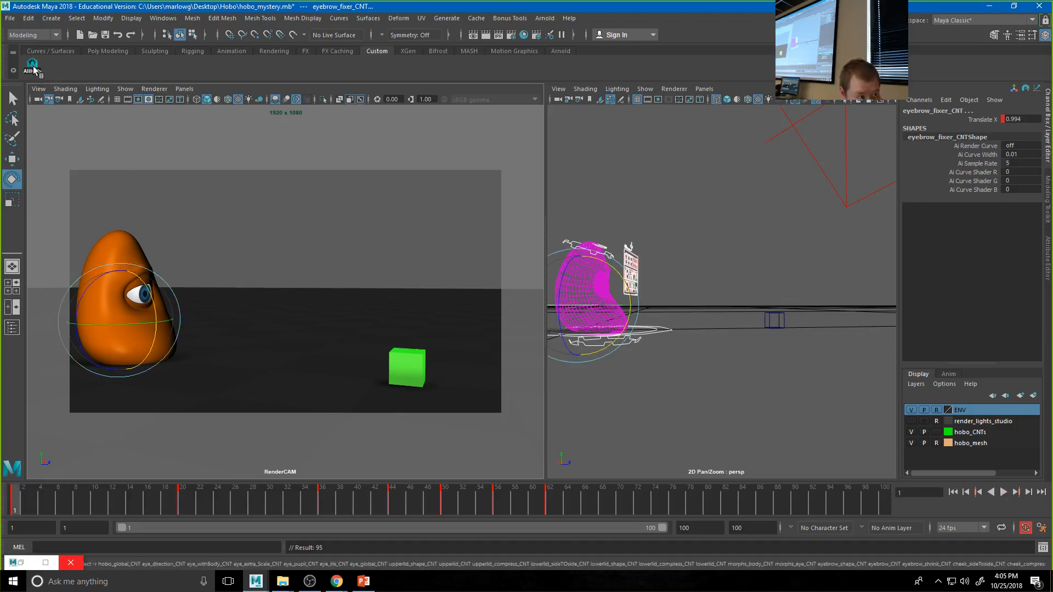
pyautogui.hotkey('alt', 'v')
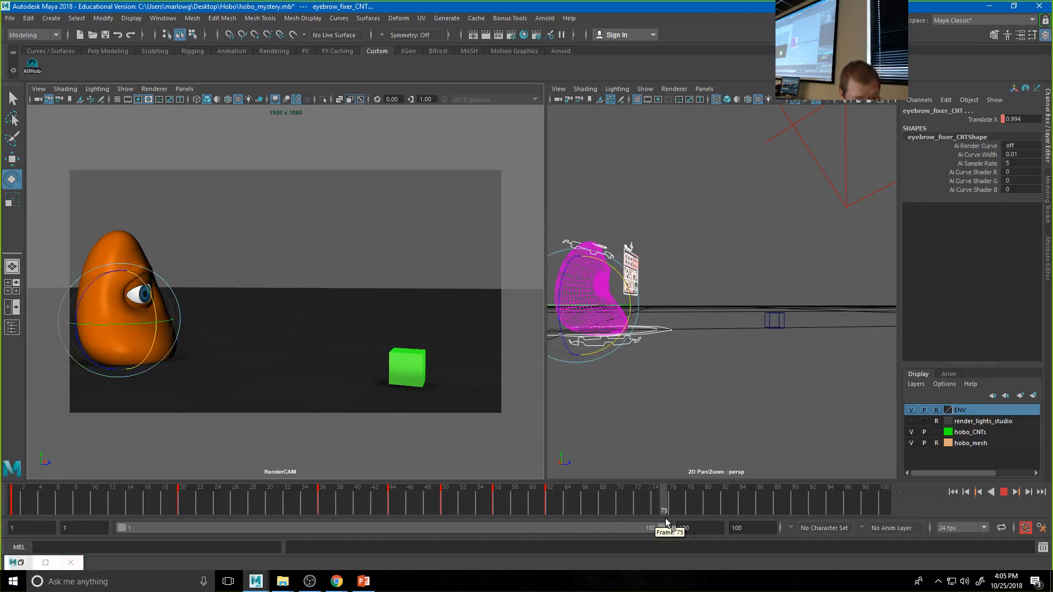
pyautogui.moveTo(618, 513)
pyautogui.mouseDown()
pyautogui.moveTo(580, 500)
pyautogui.moveTo(620, 499)
pyautogui.mouseUp()
pyautogui.press('s')
# - Try sliding the top, middle and bottom controls together toward the box at frame 70, and undo it
pyautogui.keyDown('alt'); pyautogui.moveTo(675, 372); pyautogui.dragTo(652, 333); pyautogui.keyUp('alt')
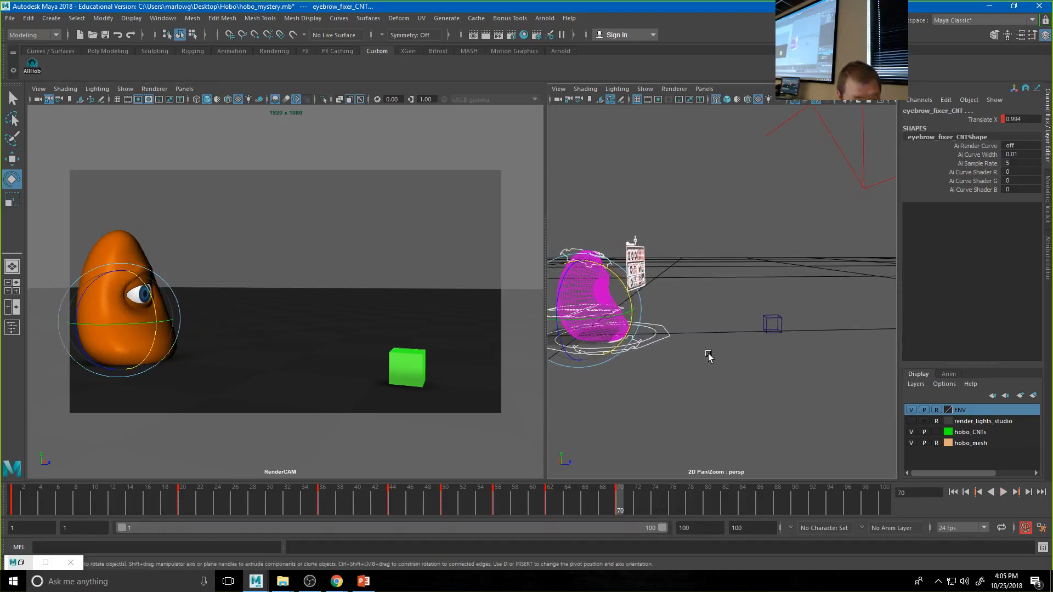
pyautogui.click(709, 354)
pyautogui.click(636, 339)
pyautogui.click(565, 254)
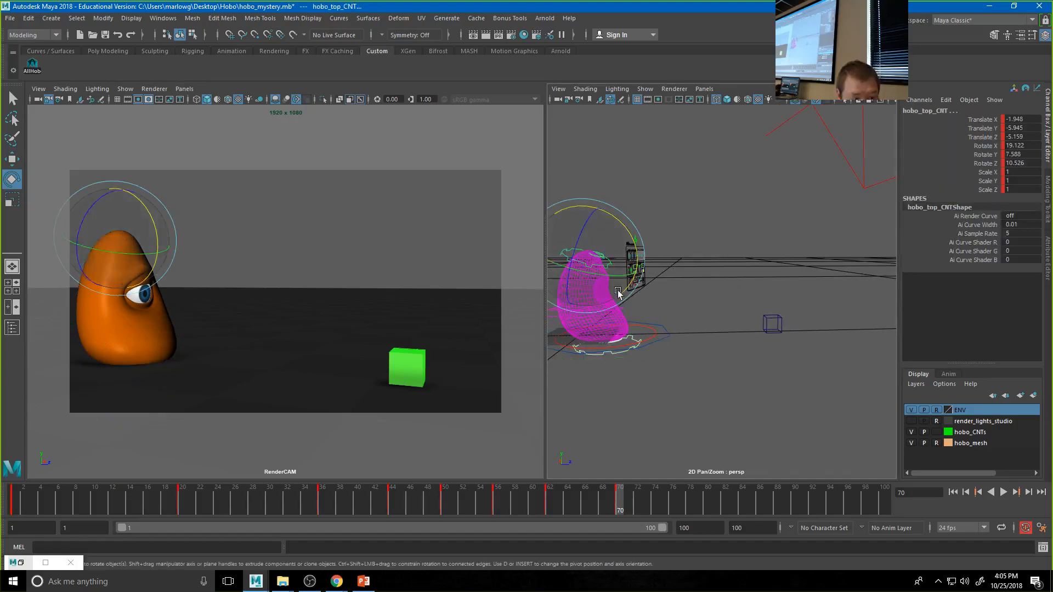
pyautogui.keyDown('alt'); pyautogui.moveTo(664, 325); pyautogui.dragTo(692, 337); pyautogui.keyUp('alt')
pyautogui.press('q')
pyautogui.keyDown('shift'); pyautogui.click(641, 296); pyautogui.keyUp('shift')
pyautogui.press('w')
pyautogui.moveTo(639, 306); pyautogui.dragTo(691, 312)
pyautogui.hotkey('ctrl', 'z')
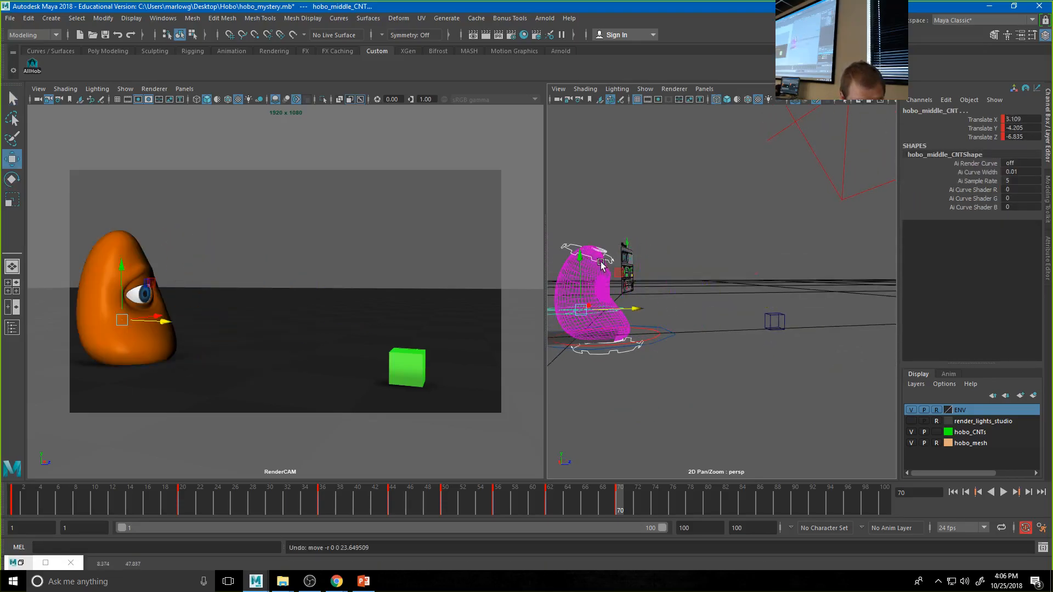
pyautogui.keyDown('shift'); pyautogui.click(555, 314); pyautogui.keyUp('shift')
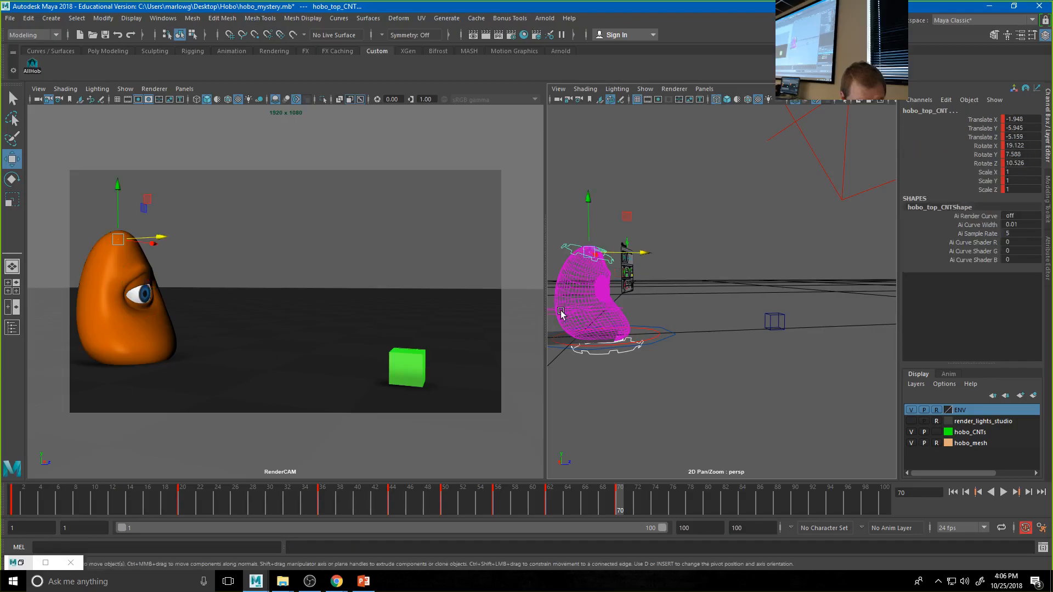
pyautogui.keyDown('shift'); pyautogui.click(553, 315); pyautogui.keyUp('shift')
pyautogui.moveTo(621, 309); pyautogui.dragTo(687, 313)
pyautogui.hotkey('ctrl', 'z')
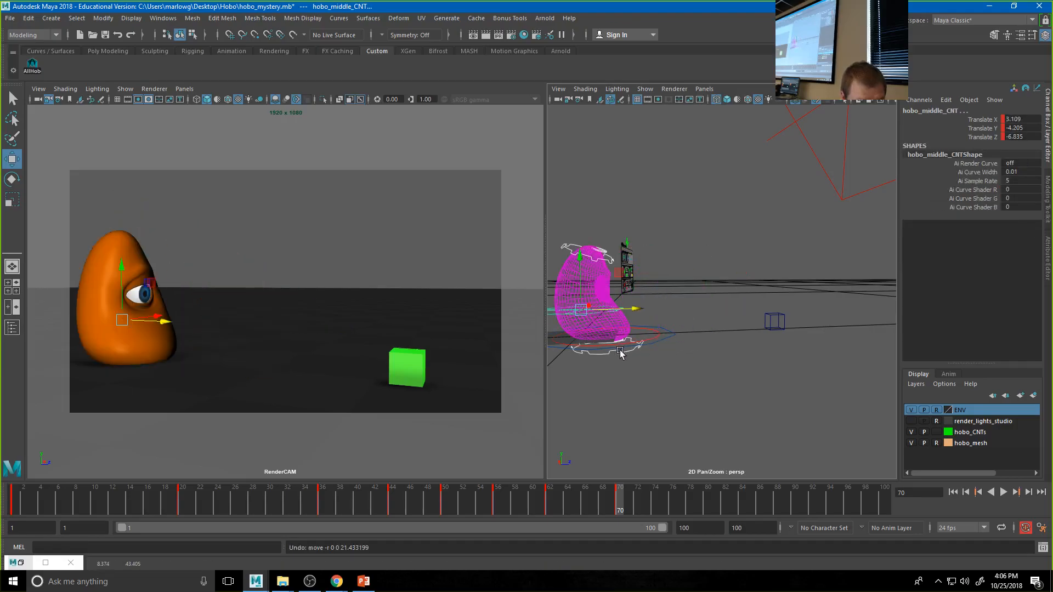
# - Slide the hobo's top, middle and bottom controls together toward the box, bringing the top control to about 32.4 in Z
pyautogui.click(620, 354)
pyautogui.click(572, 256)
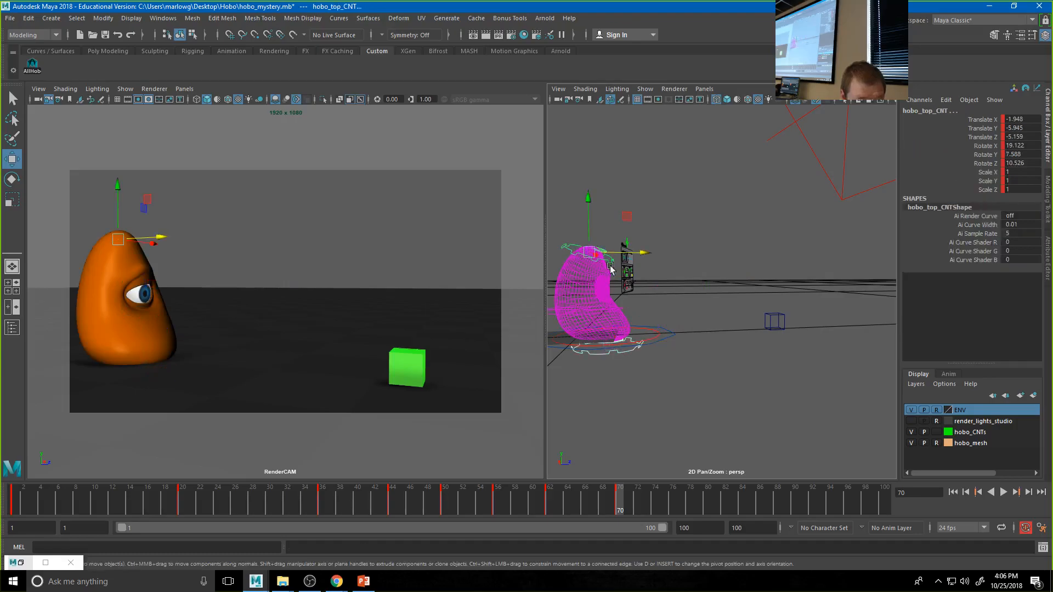
pyautogui.moveTo(641, 253); pyautogui.dragTo(745, 254)
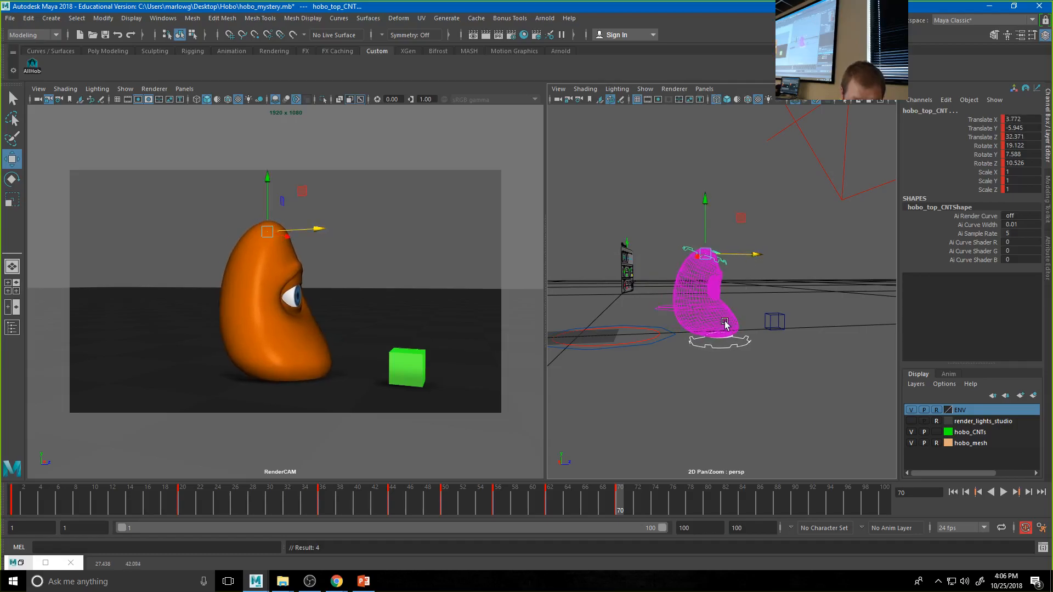
# - Move the top control over the box to about 9.7 in X and 43.9 in Z, and rotate it to about 28.6, 12 and -17.4 degrees
pyautogui.keyDown('alt'); pyautogui.moveTo(729, 325); pyautogui.dragTo(708, 335); pyautogui.keyUp('alt')
pyautogui.click(718, 278)
pyautogui.click(705, 268)
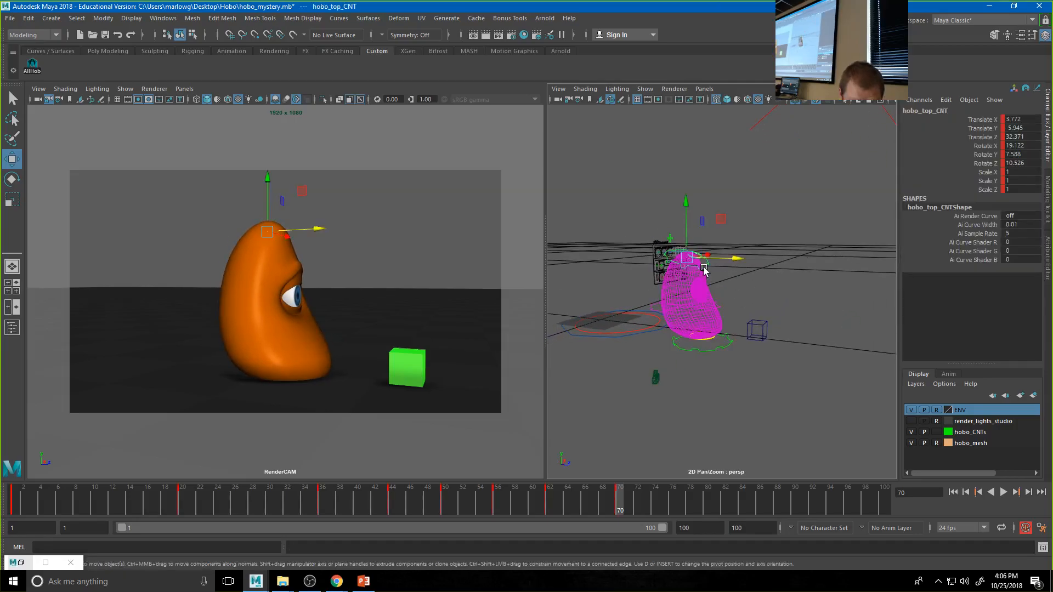
pyautogui.click(723, 346)
pyautogui.click(708, 269)
pyautogui.keyDown('alt'); pyautogui.moveTo(708, 269); pyautogui.dragTo(774, 258); pyautogui.keyUp('alt')
pyautogui.press('e')
pyautogui.moveTo(708, 291); pyautogui.dragTo(745, 258)
pyautogui.press('w')
pyautogui.scroll(3, 694, 321)
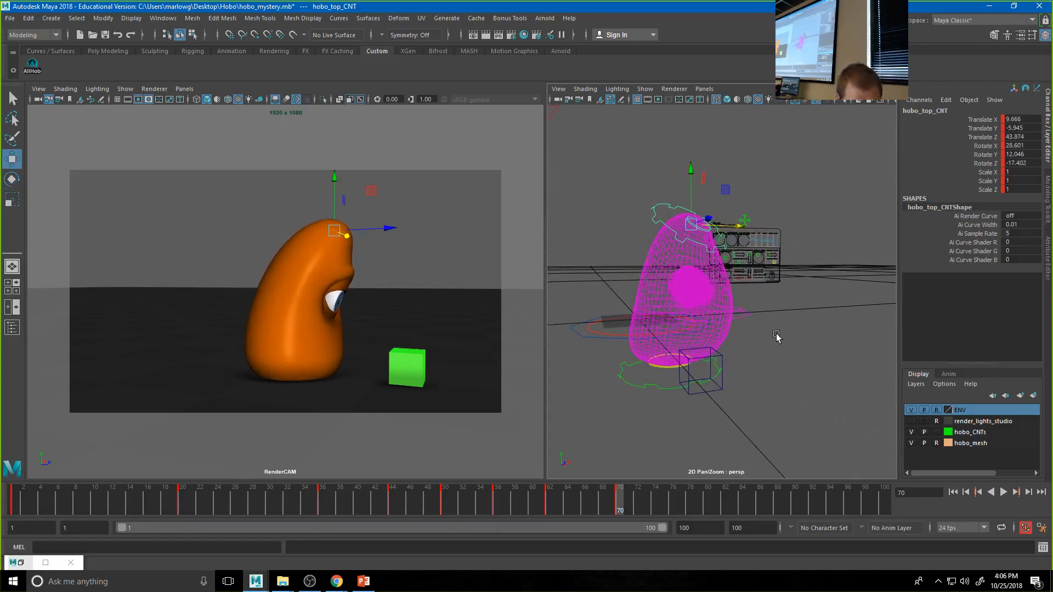
# - Shift the hobo's middle sideways and rotate the bottom control to about -20.8 degrees in Y
pyautogui.click(733, 312)
pyautogui.moveTo(733, 311); pyautogui.dragTo(685, 374)
pyautogui.click(665, 389)
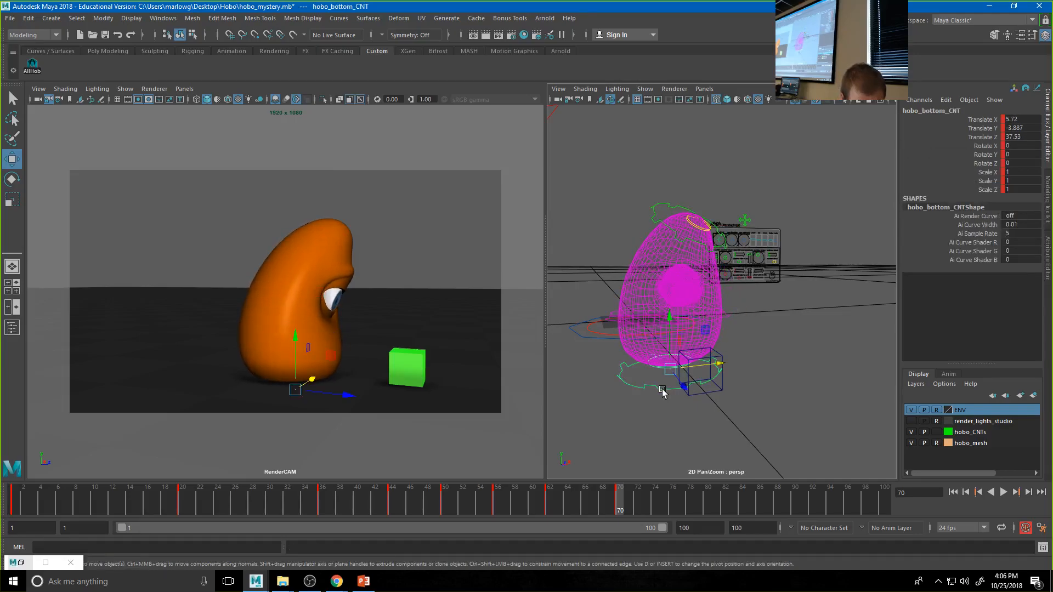
pyautogui.press('e')
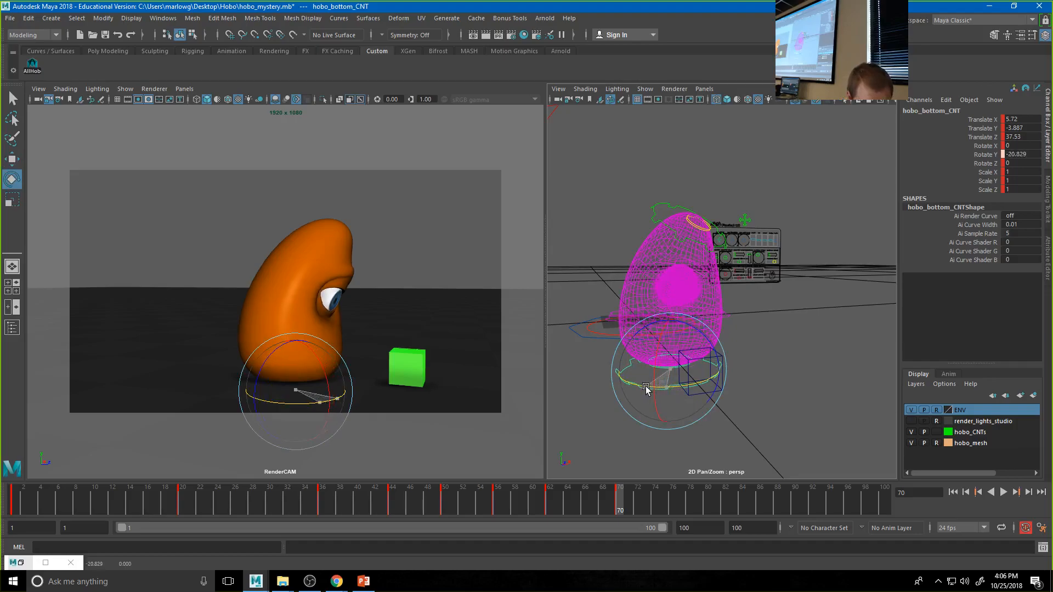
# - Rotate the top control to about 28.1, -6.7 and -27.4 degrees, and key all hobo controls at frame 70
pyautogui.click(679, 237)
pyautogui.click(683, 239)
pyautogui.moveTo(684, 240); pyautogui.dragTo(671, 234)
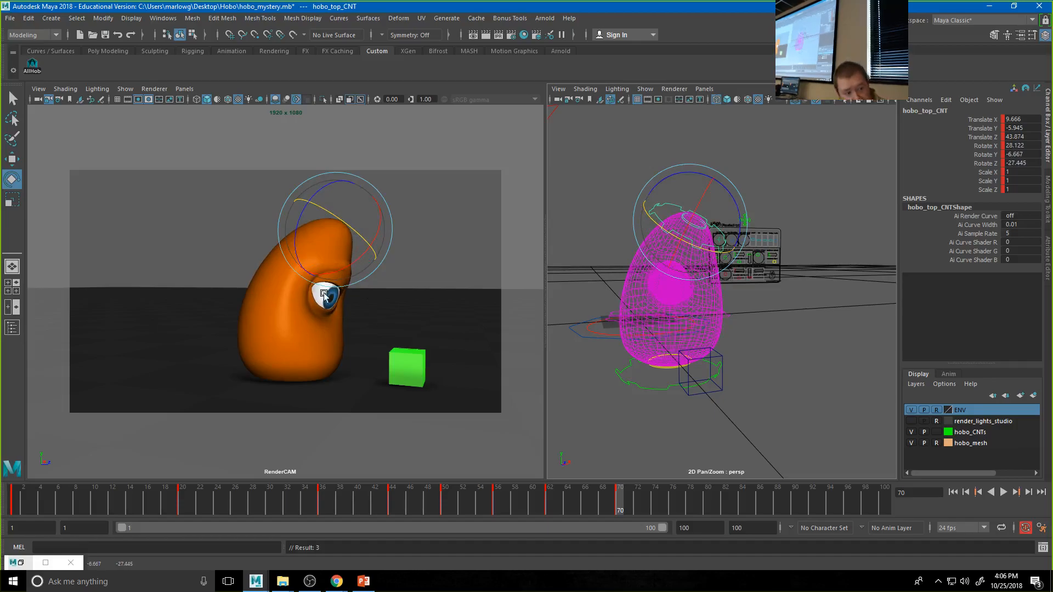
pyautogui.moveTo(270, 365); pyautogui.dragTo(112, 158)
pyautogui.press('s')
# - Flip back and forth between the key poses leading up to frame 70 to review the approach
pyautogui.press(',')
pyautogui.press('.')
pyautogui.press(',')
pyautogui.press(',')
pyautogui.press(',')
pyautogui.press('.')
pyautogui.press('.')
pyautogui.press('.')
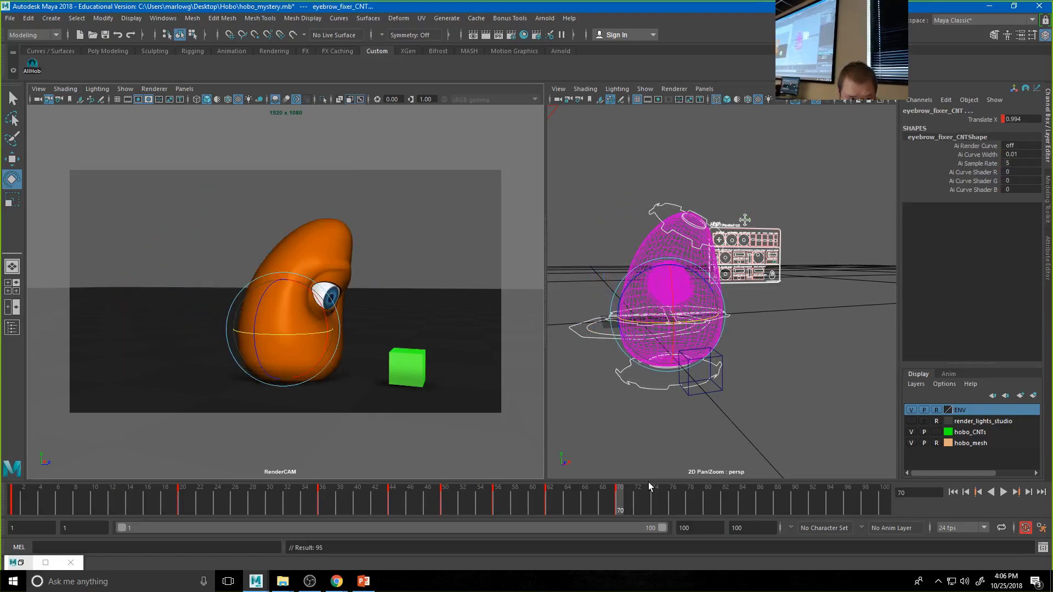
# - Pose an in-between at frame 66 by moving the hobo's top control lower, and play back the animation to check it
pyautogui.moveTo(654, 494)
pyautogui.mouseDown()
pyautogui.moveTo(552, 500)
pyautogui.moveTo(587, 502)
pyautogui.mouseUp()
pyautogui.click(646, 228)
pyautogui.keyDown('alt'); pyautogui.moveTo(615, 296); pyautogui.dragTo(733, 304); pyautogui.keyUp('alt')
pyautogui.press('w')
pyautogui.moveTo(689, 224); pyautogui.dragTo(698, 258)
pyautogui.hotkey('alt', 'v')
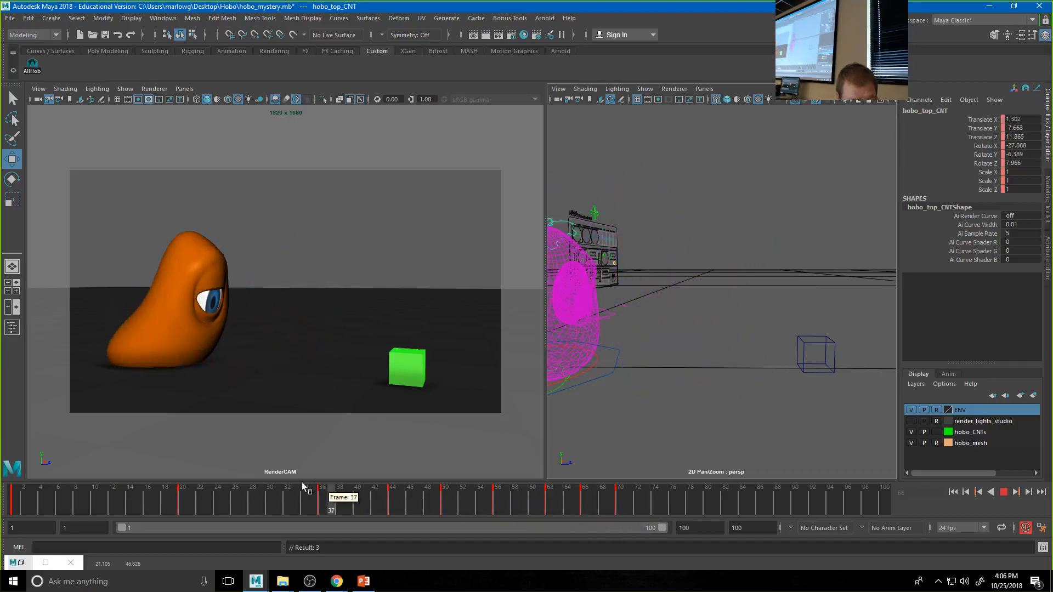
pyautogui.hotkey('alt', 'v')
# - Set all keys of all the hobo controls to stepped tangents, clear the selection and play back the blocking
pyautogui.click(31, 65)
pyautogui.click(32, 66)
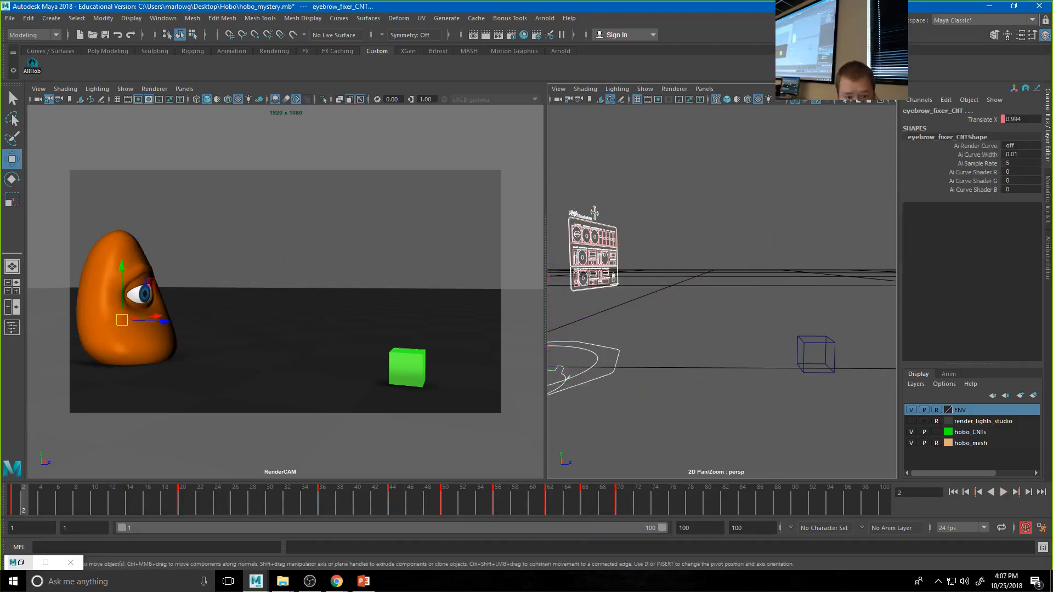
pyautogui.click(25, 562)
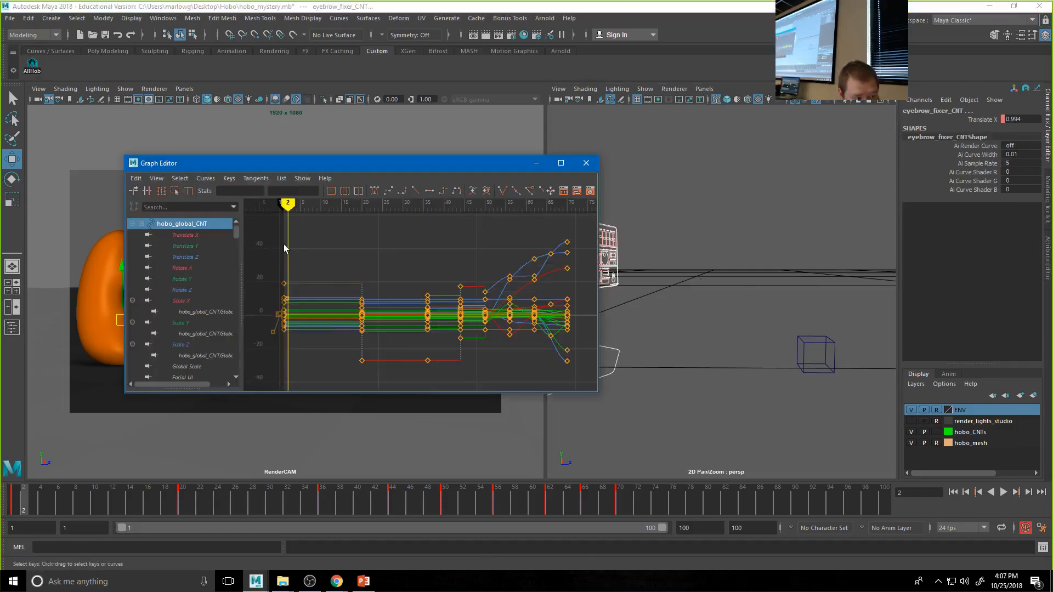
pyautogui.moveTo(280, 225); pyautogui.dragTo(572, 383)
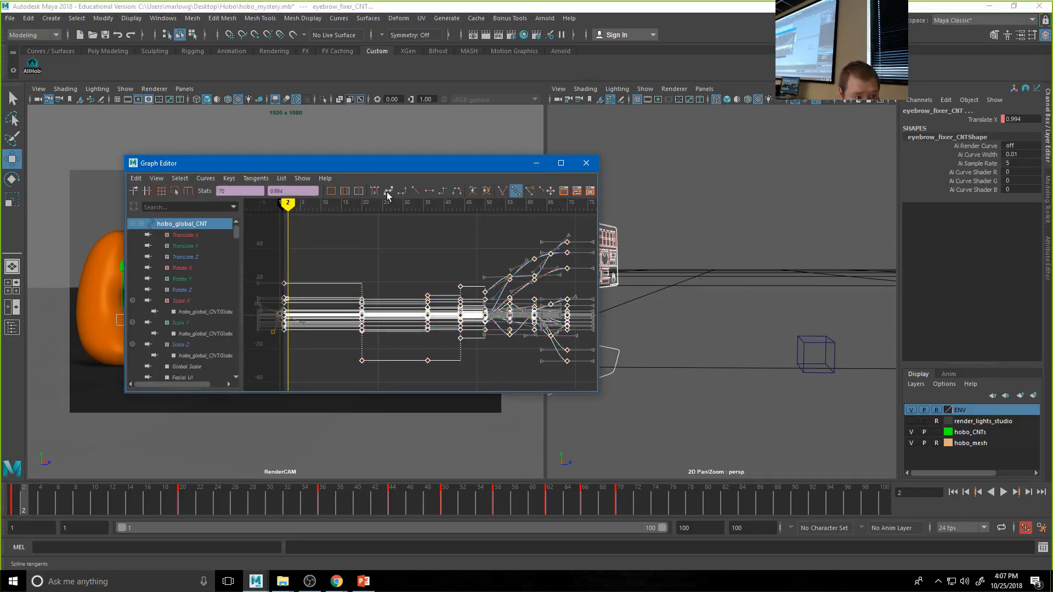
pyautogui.click(443, 192)
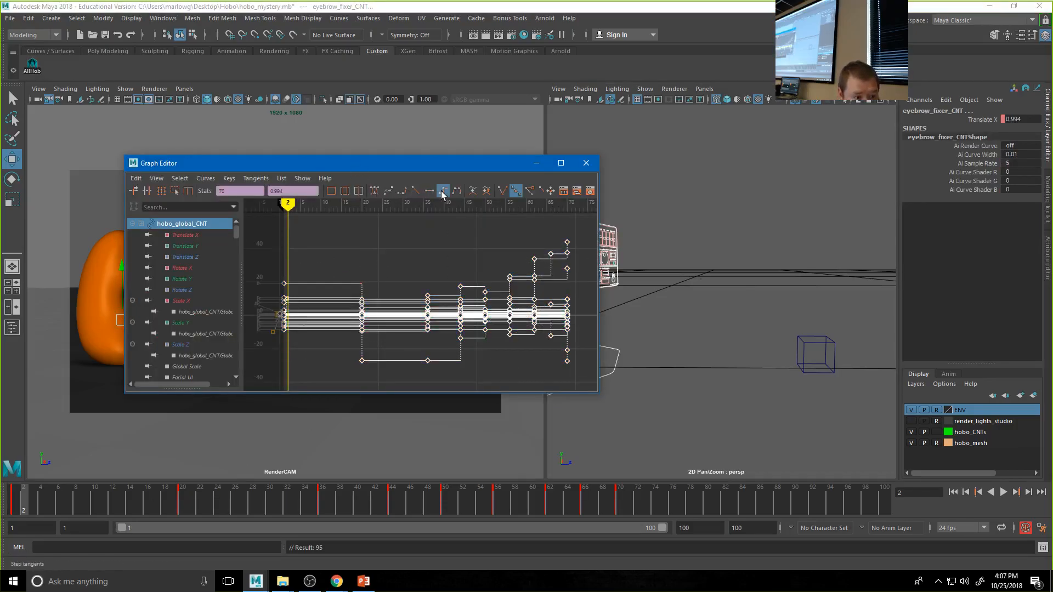
pyautogui.click(536, 163)
pyautogui.click(461, 248)
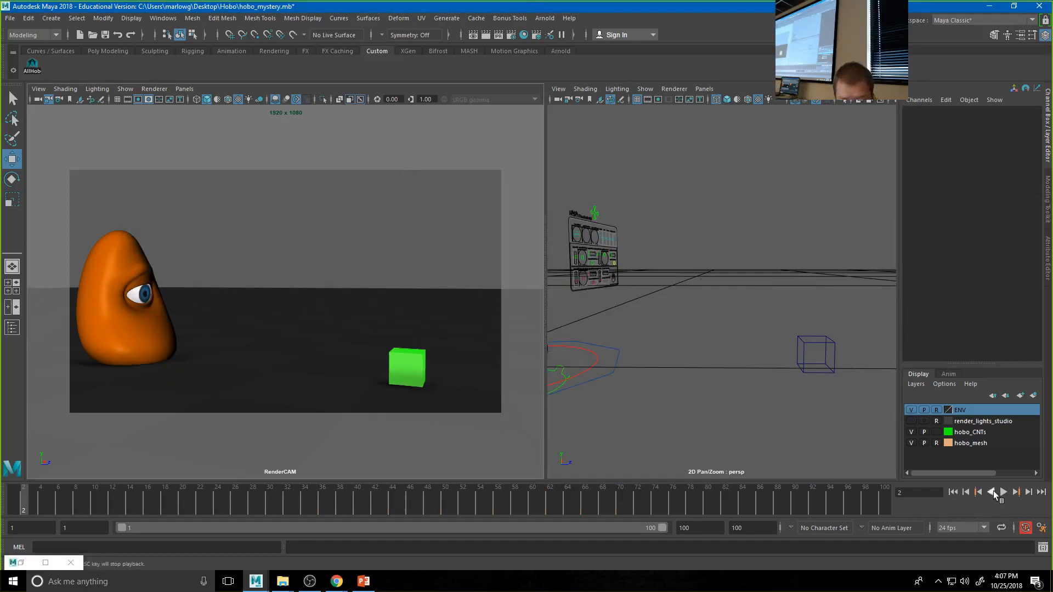
pyautogui.click(1004, 492)
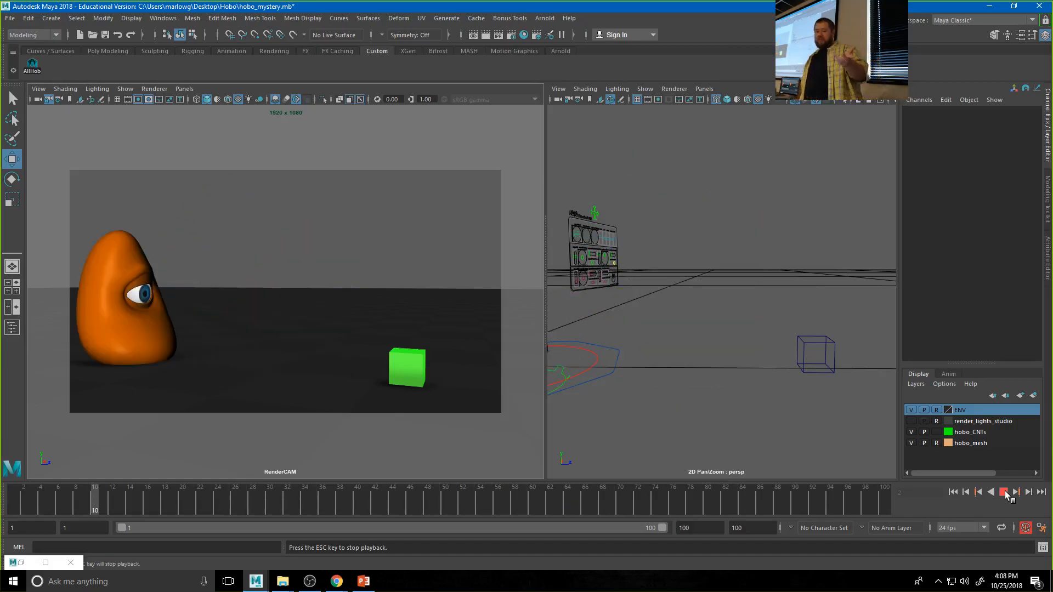
pyautogui.click(1004, 492)
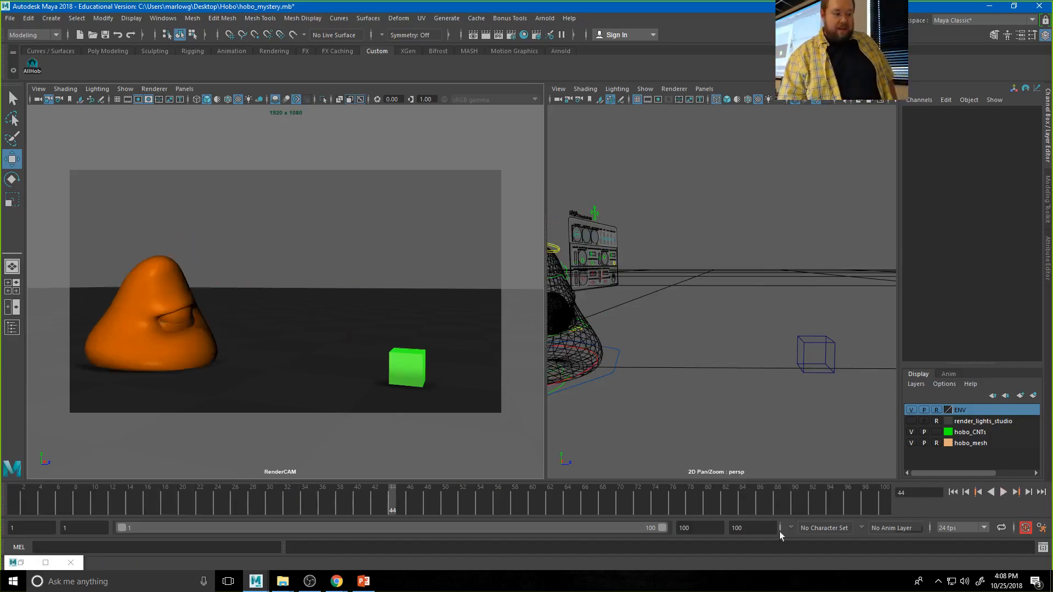
# - Select all hobo controls to compare the key poses at frames 1 and 20, and play the animation with nothing selected
pyautogui.click(33, 65)
pyautogui.press(',')
pyautogui.press(',')
pyautogui.press(',')
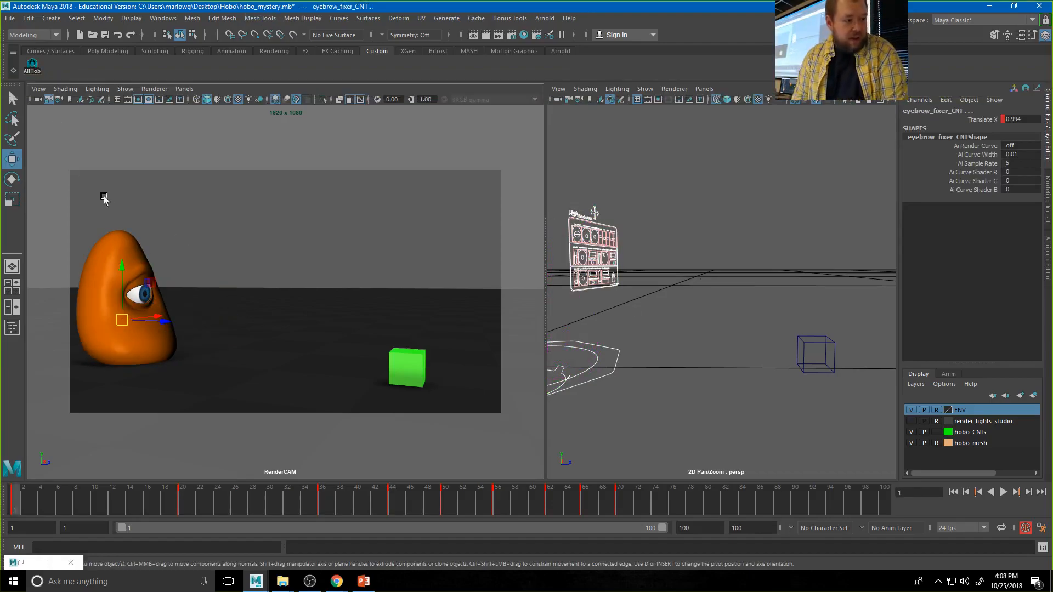
pyautogui.press('.')
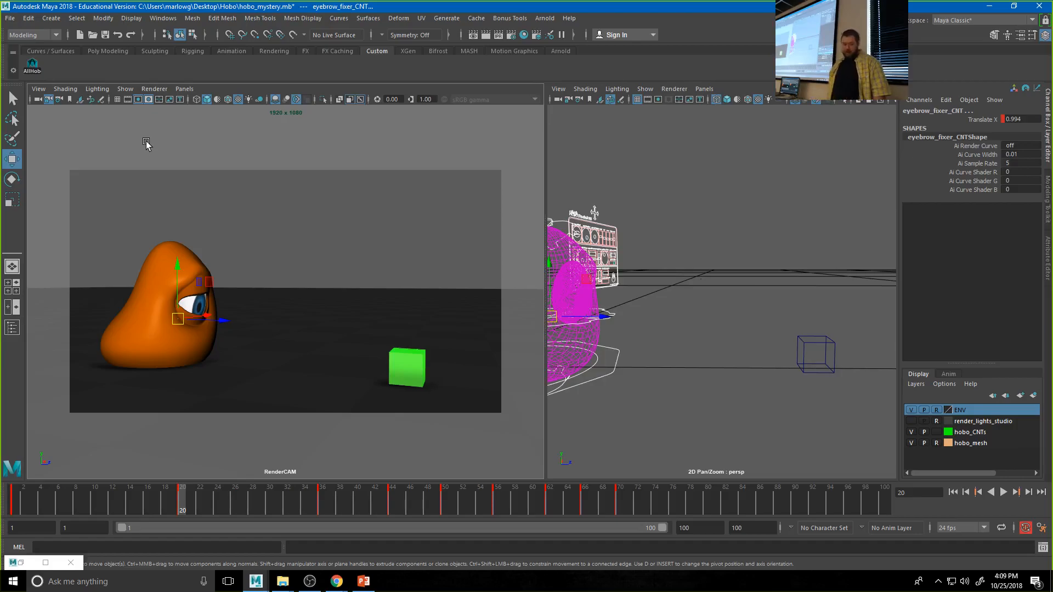
pyautogui.hotkey('alt', 'shift', 'v')
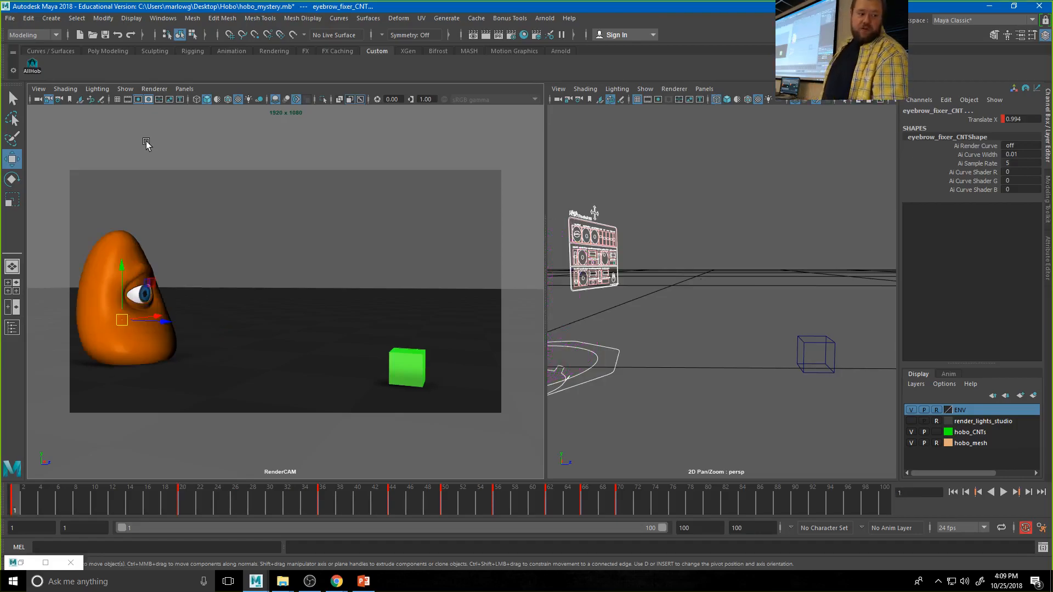
pyautogui.press('.')
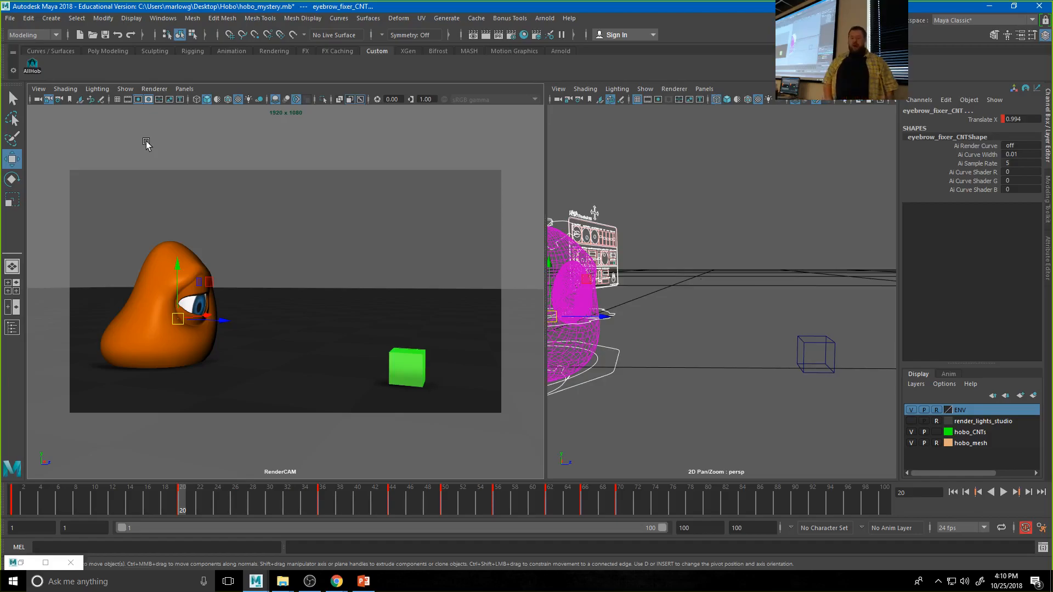
pyautogui.click(342, 190)
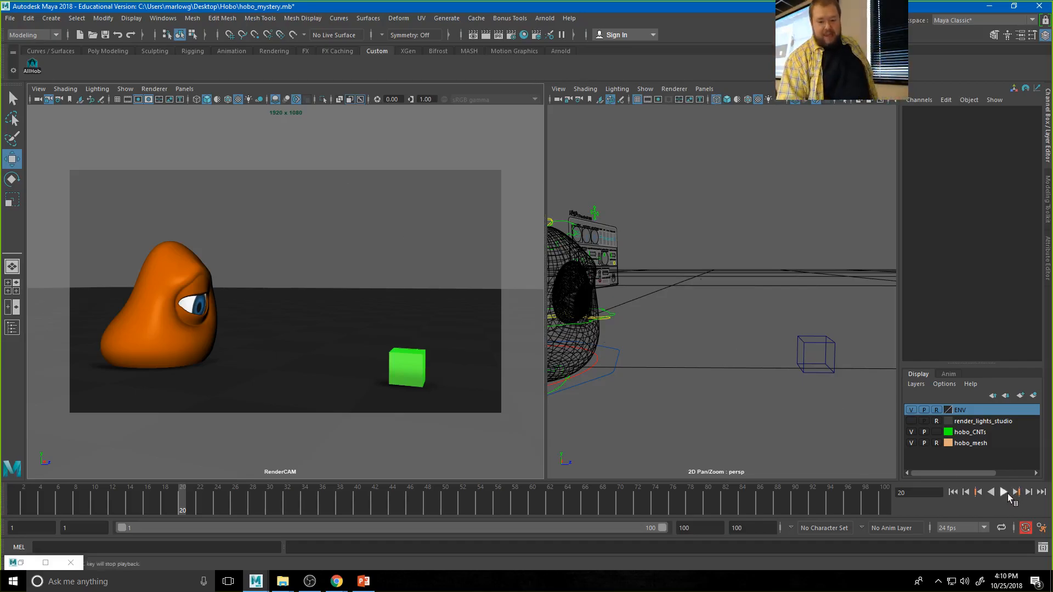
pyautogui.click(1005, 494)
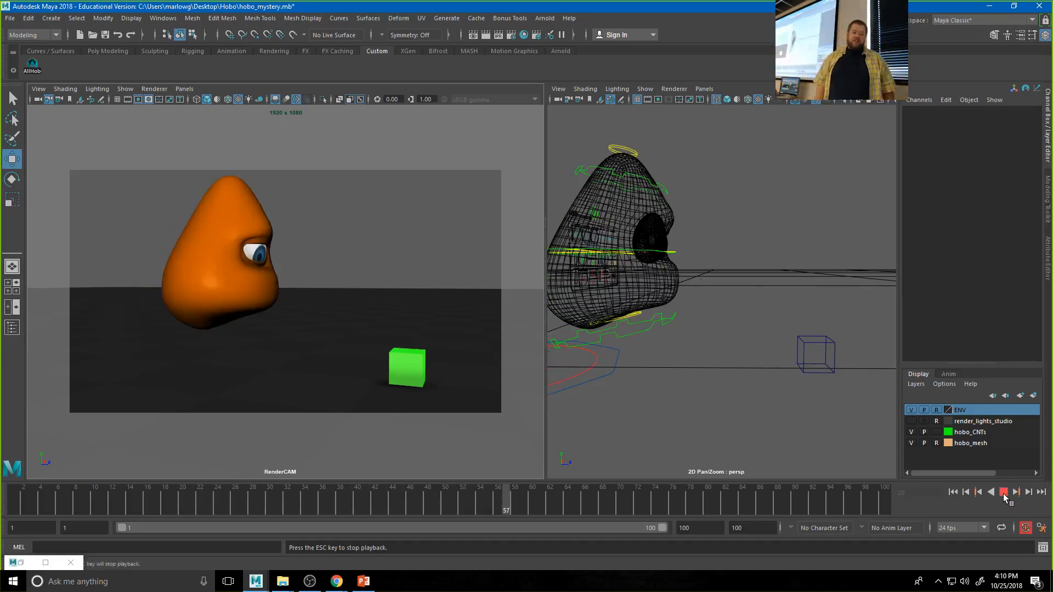